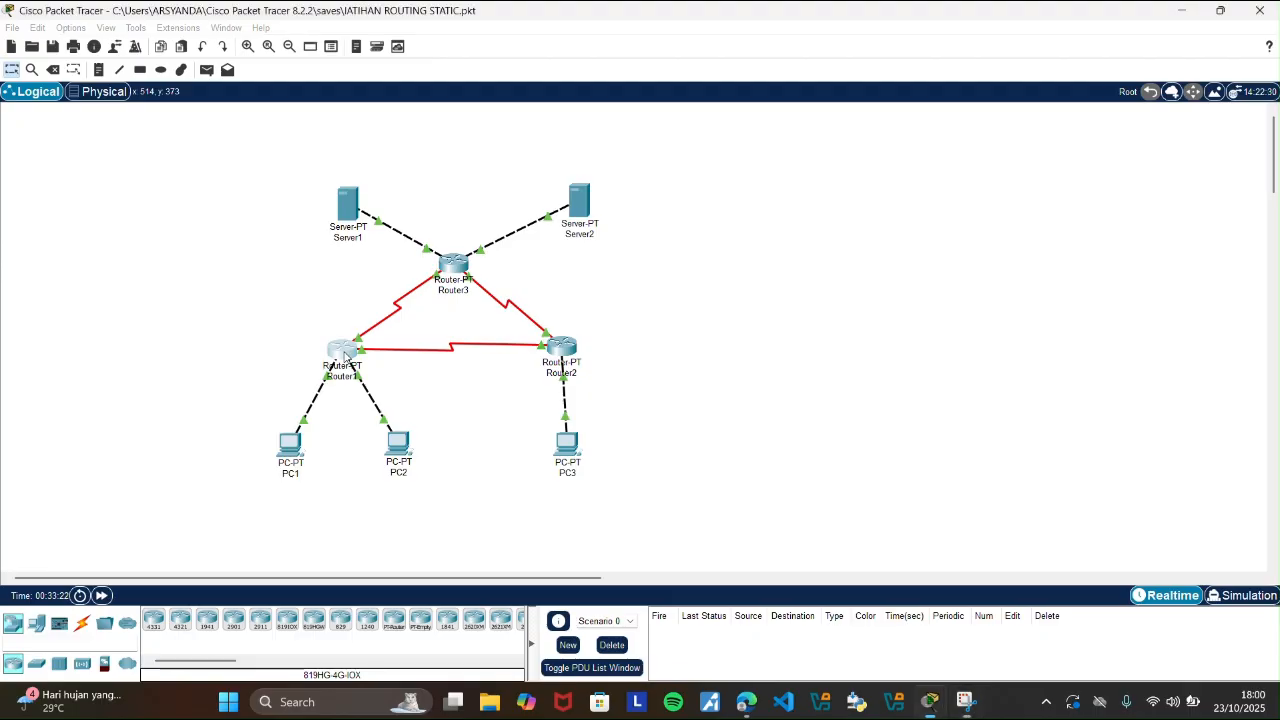
Check the static routes configured on Router1, and close its configuration window.
{"action": "left_click", "coordinate": [344, 356]}
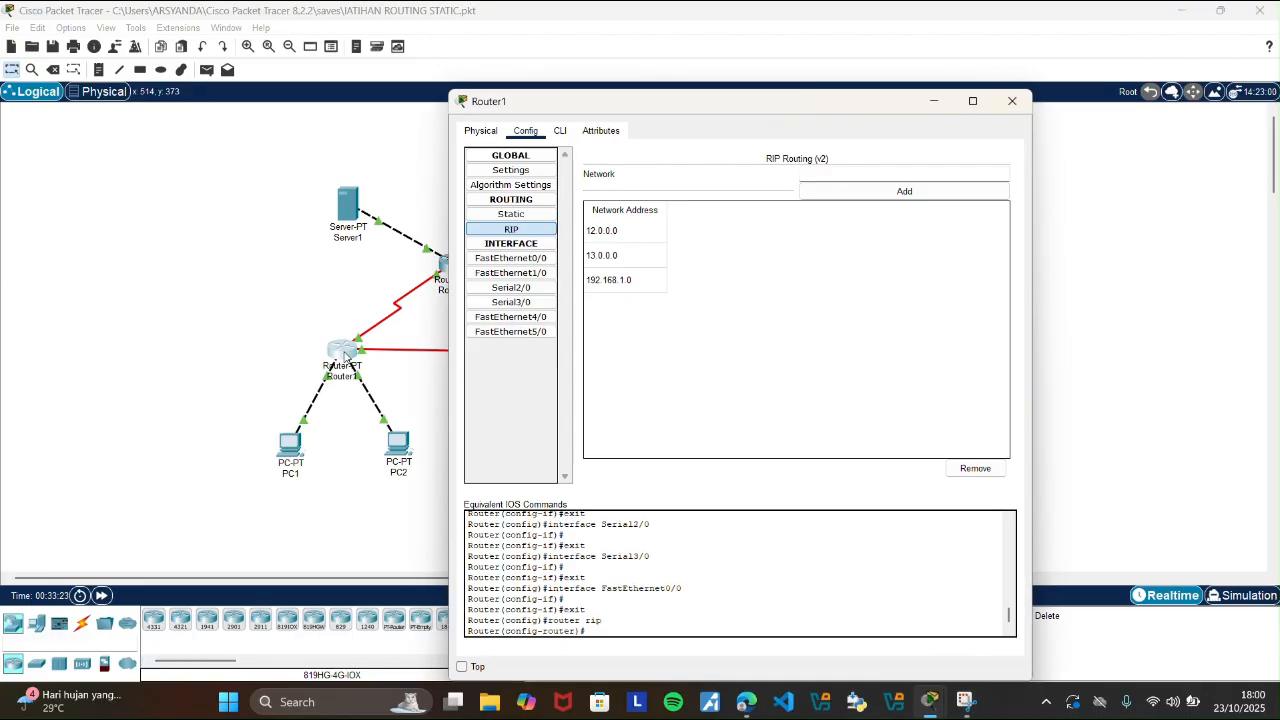
{"action": "left_click", "coordinate": [491, 206]}
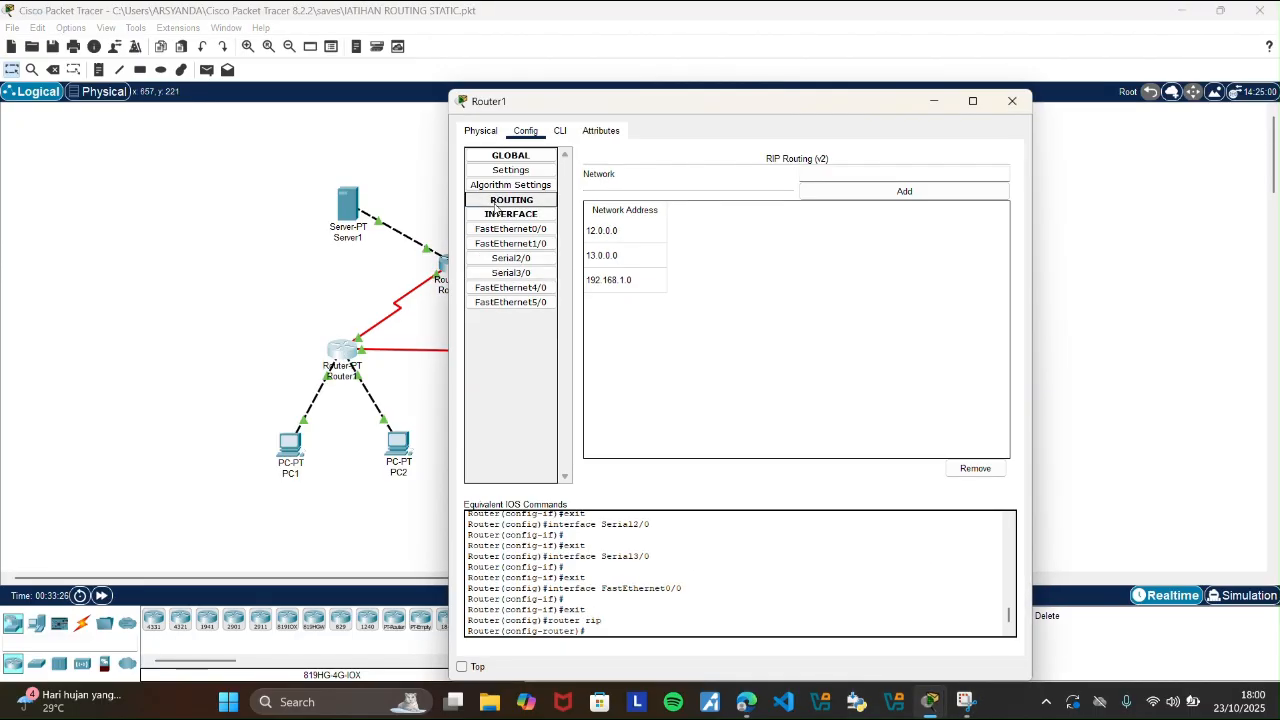
{"action": "left_click", "coordinate": [500, 200]}
{"action": "left_click", "coordinate": [506, 218]}
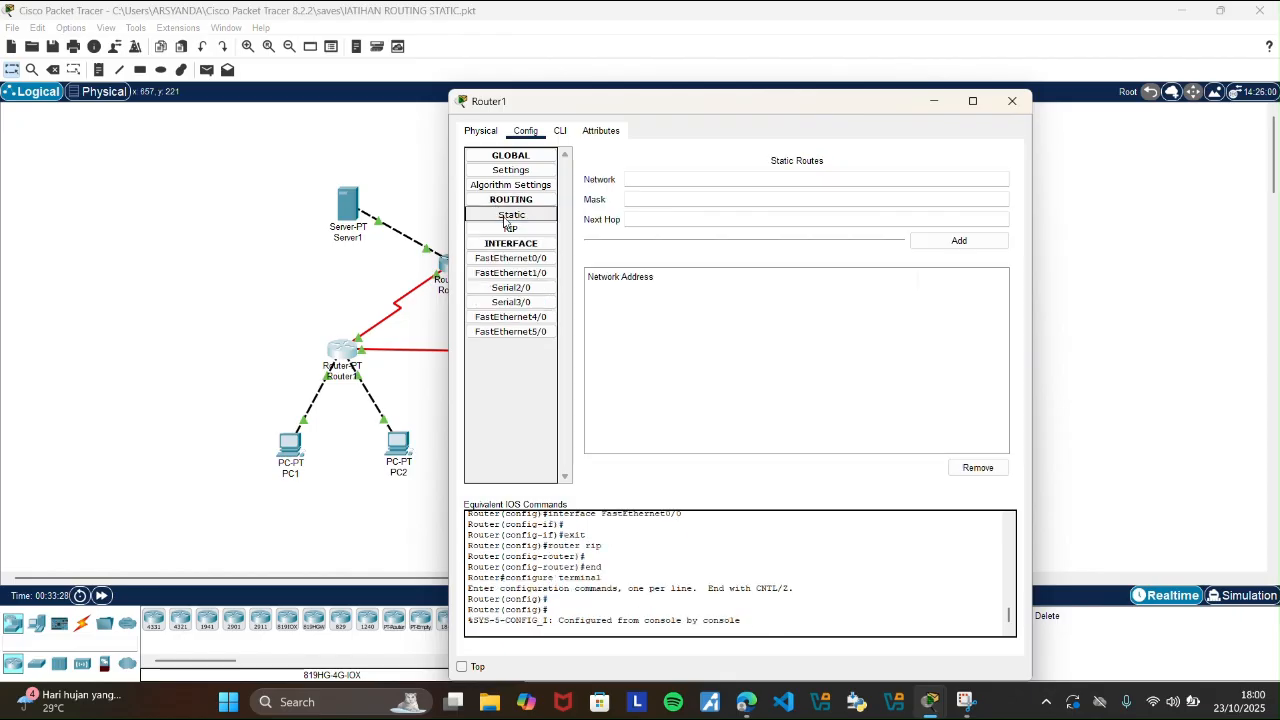
{"action": "left_click", "coordinate": [1012, 101]}
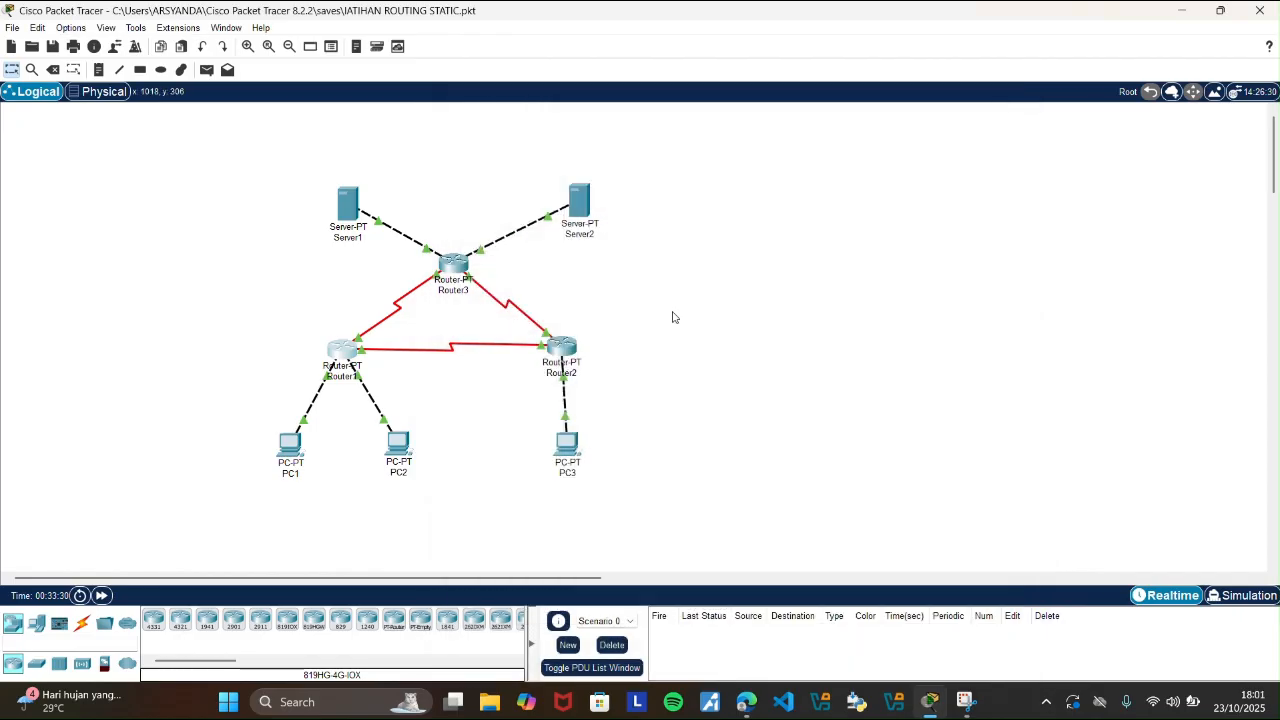
Check the static routes configured on Router2, and close its configuration window.
{"action": "left_click", "coordinate": [562, 350]}
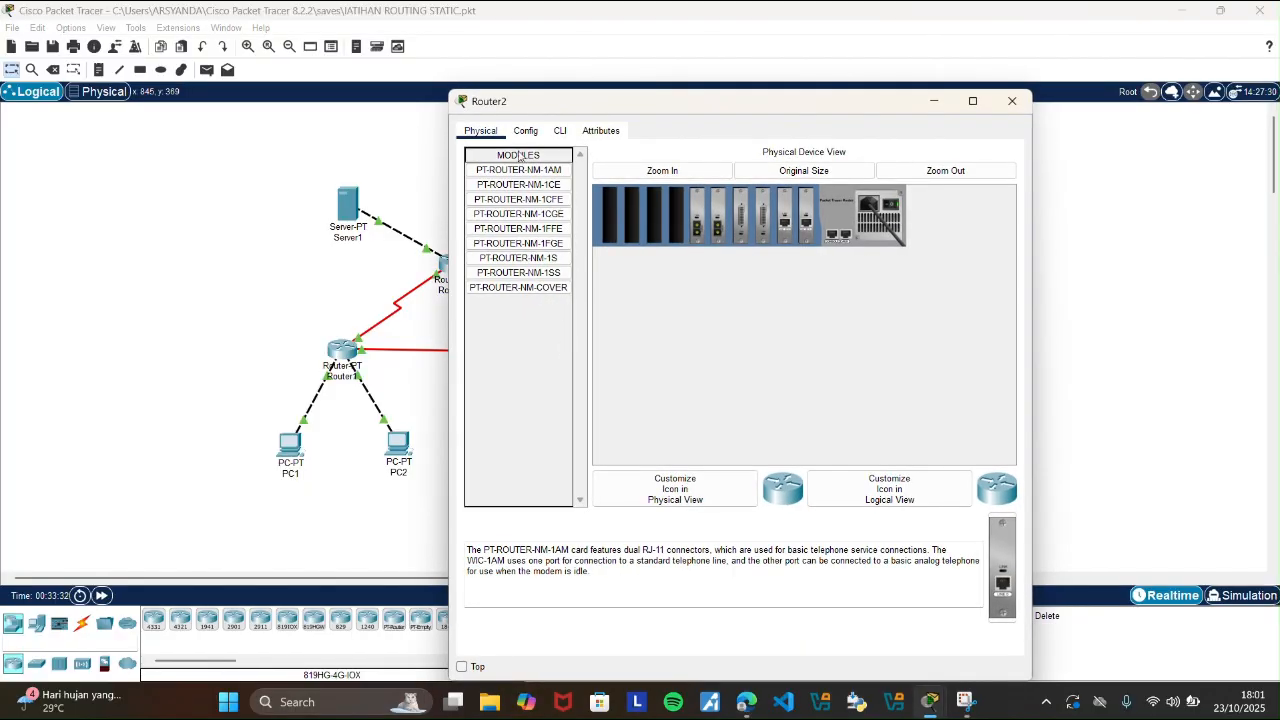
{"action": "left_click", "coordinate": [525, 131]}
{"action": "left_click", "coordinate": [510, 214]}
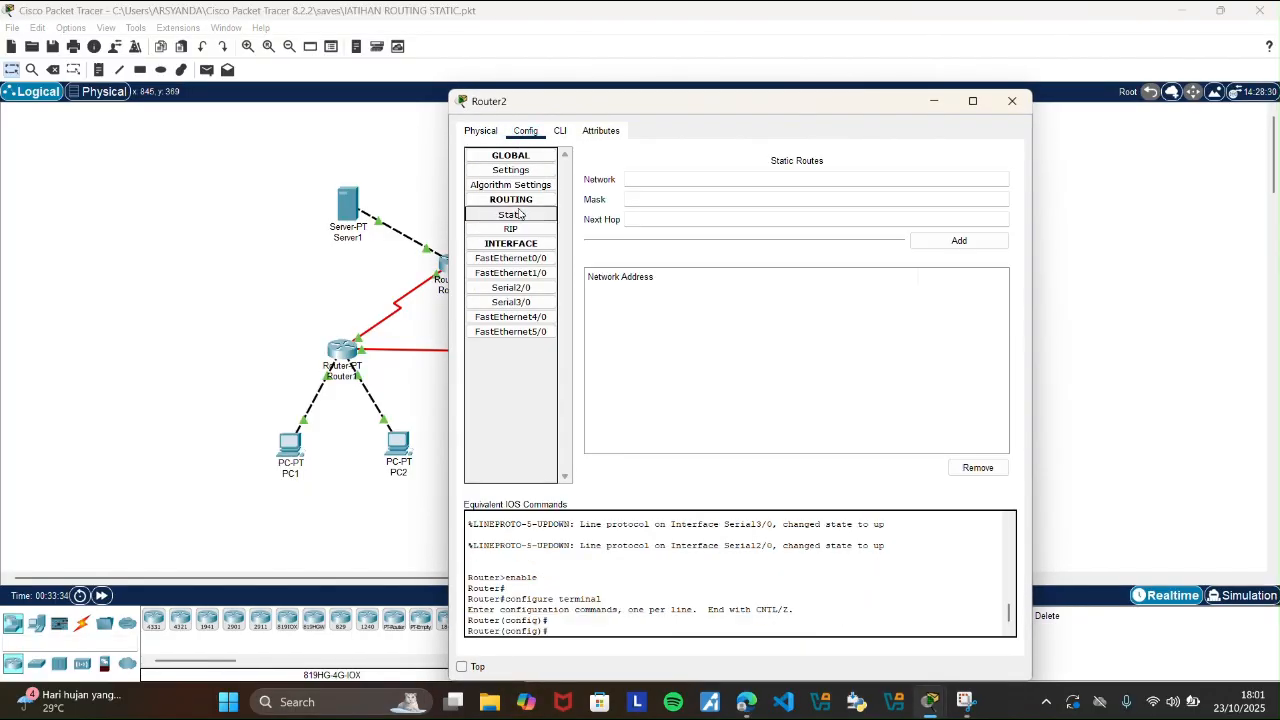
{"action": "left_click", "coordinate": [1012, 101]}
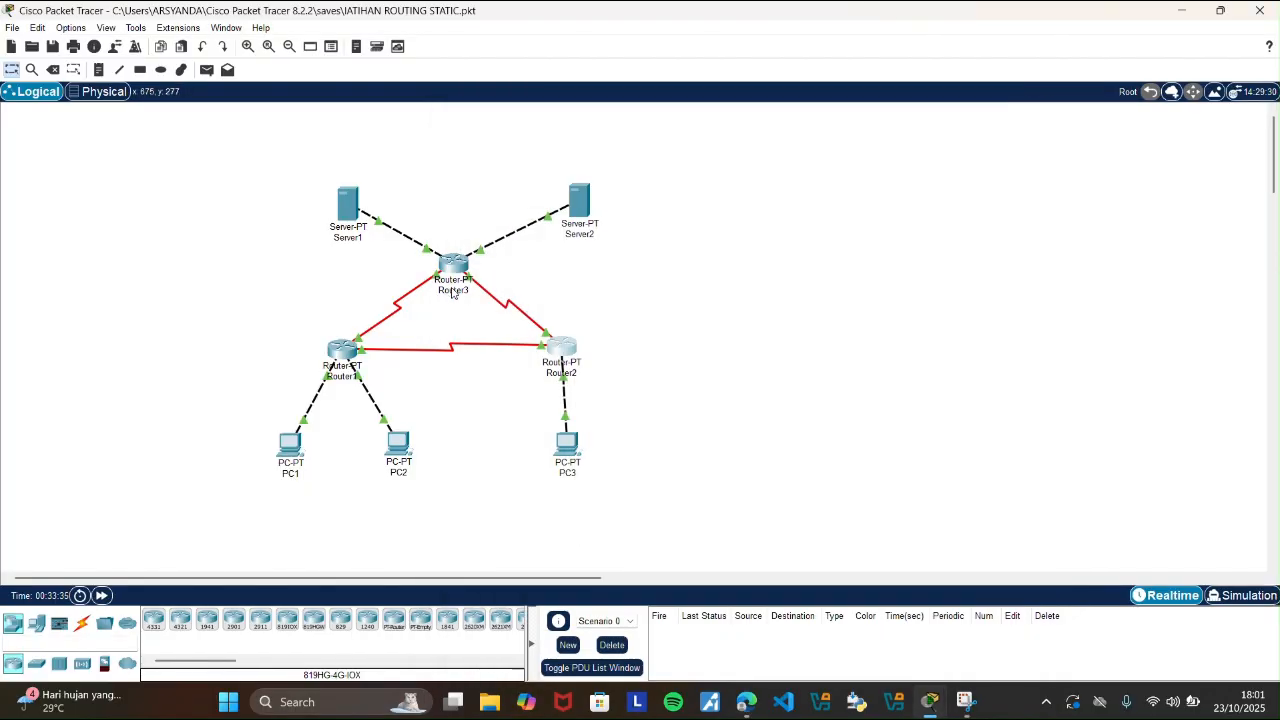
Check the static routes configured on Router3, and minimize its configuration window.
{"action": "left_click", "coordinate": [455, 268]}
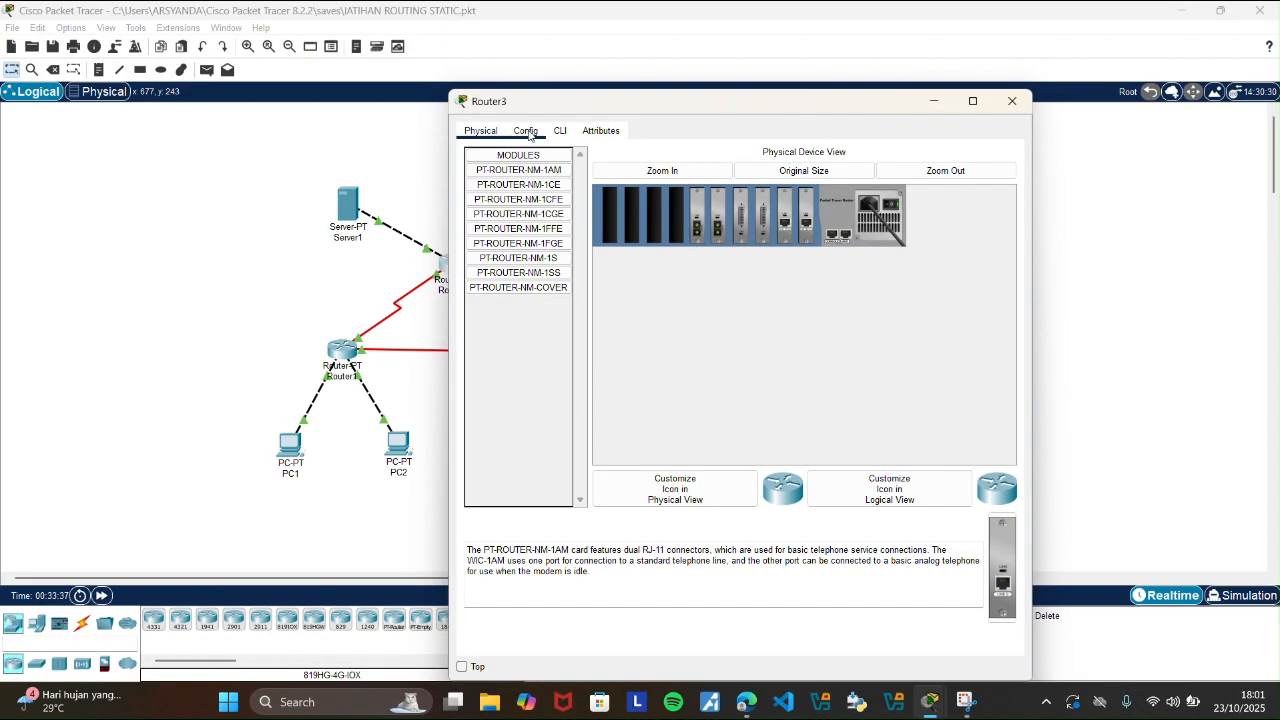
{"action": "left_click", "coordinate": [526, 131]}
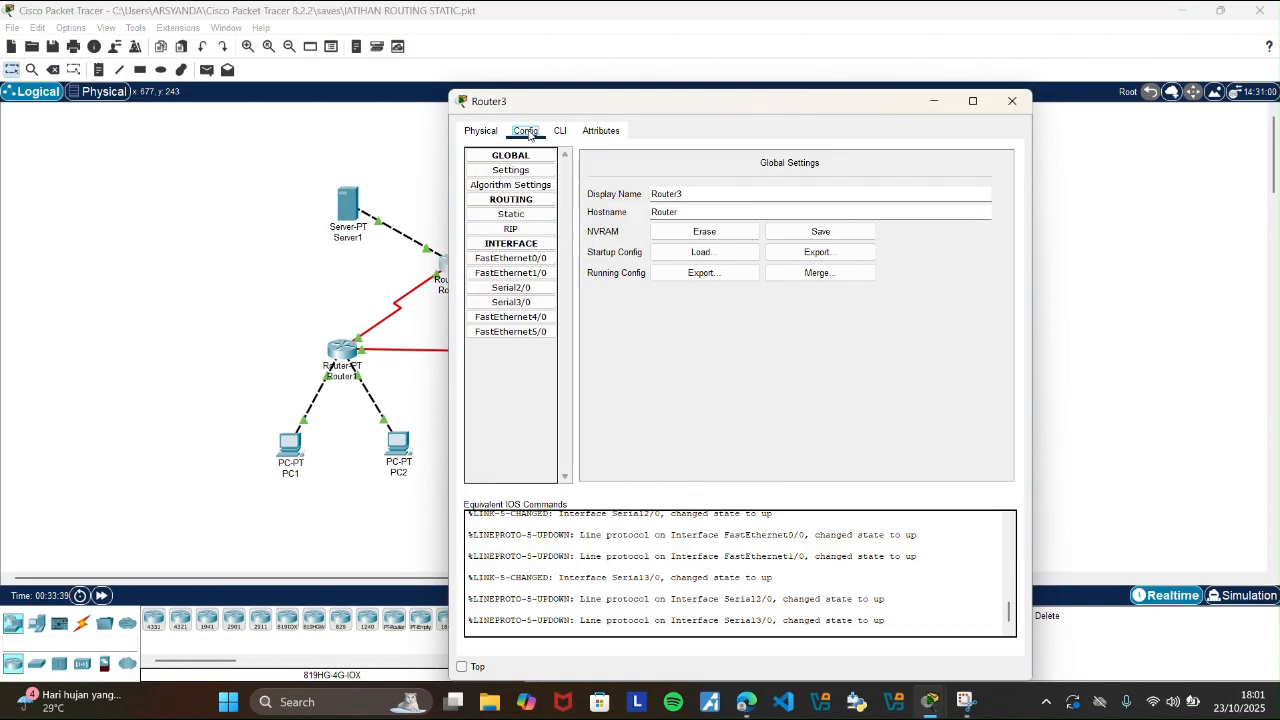
{"action": "left_click", "coordinate": [512, 214]}
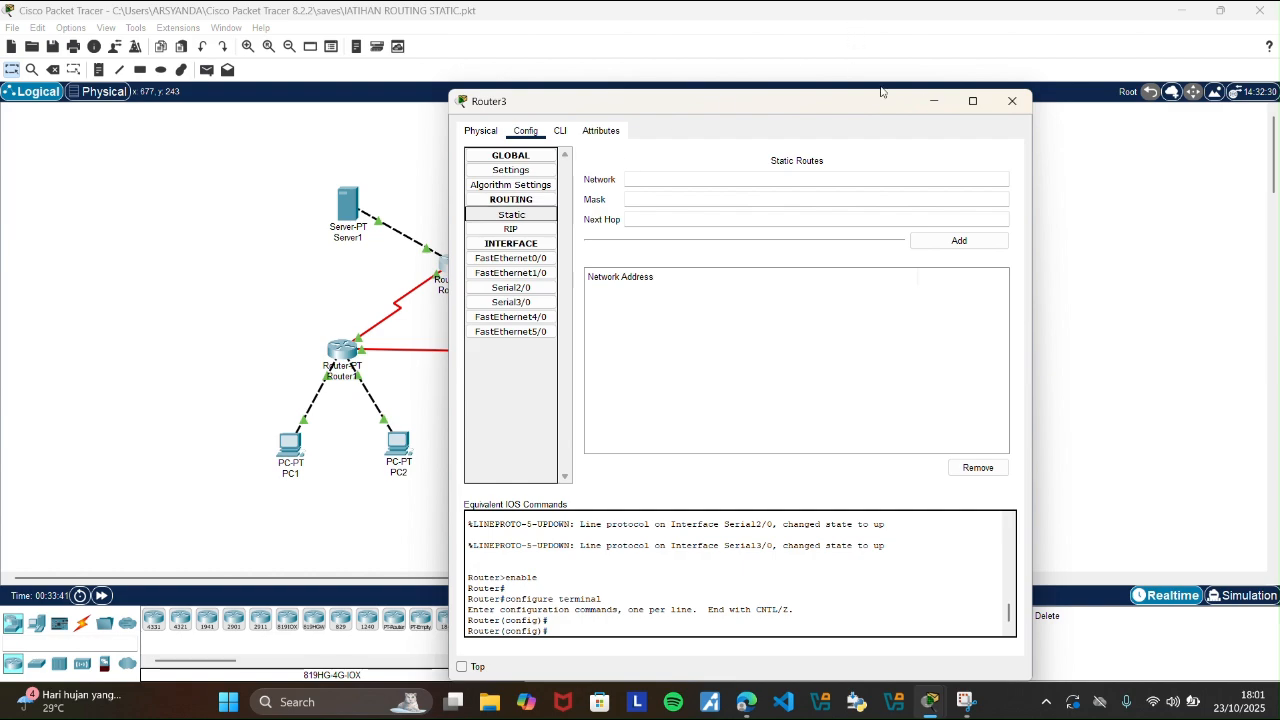
{"action": "left_click", "coordinate": [936, 100]}
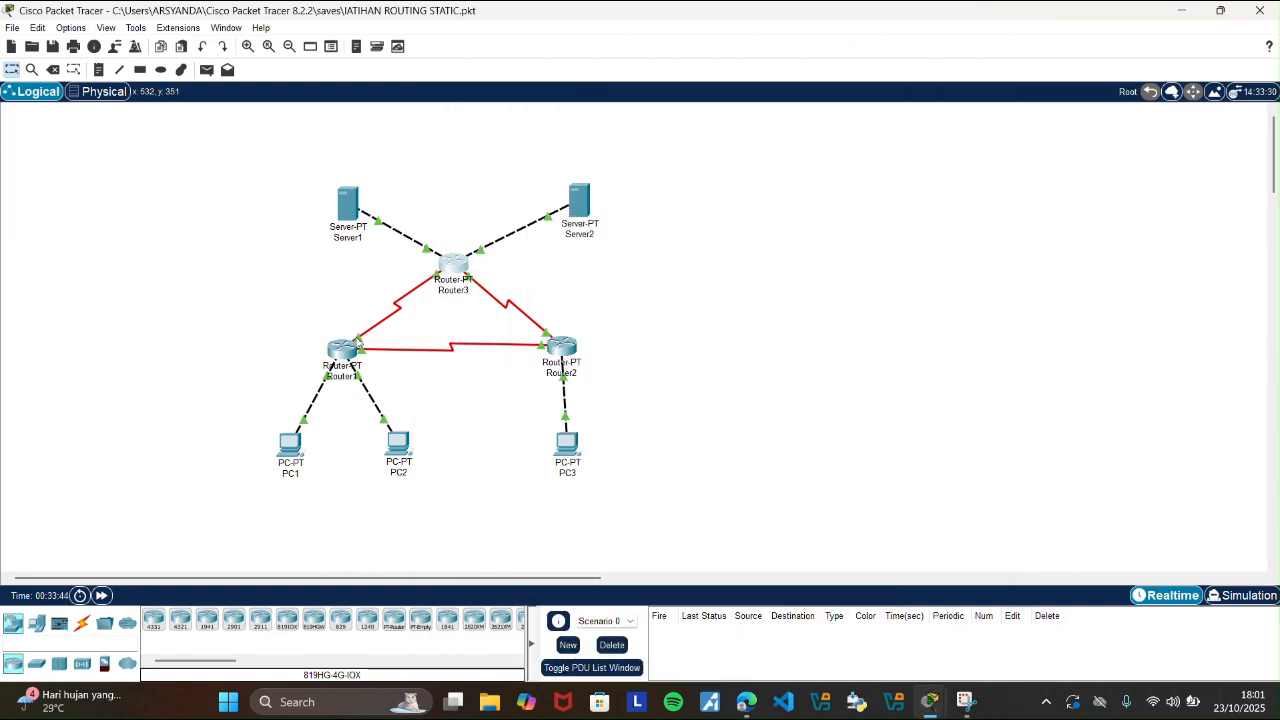
Consult the dynamic routing lab guide in the browser and view Router1's RIP network list in Packet Tracer.
{"action": "left_click", "coordinate": [343, 352]}
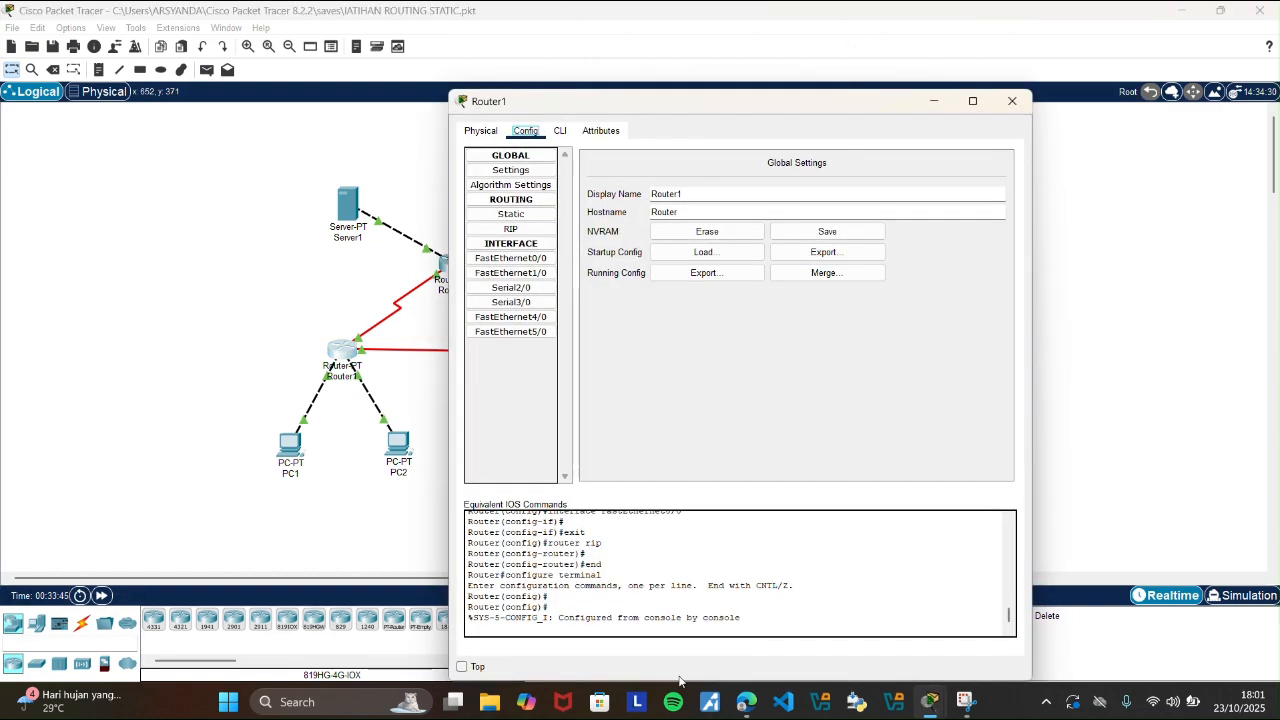
{"action": "mouse_move", "coordinate": [753, 707]}
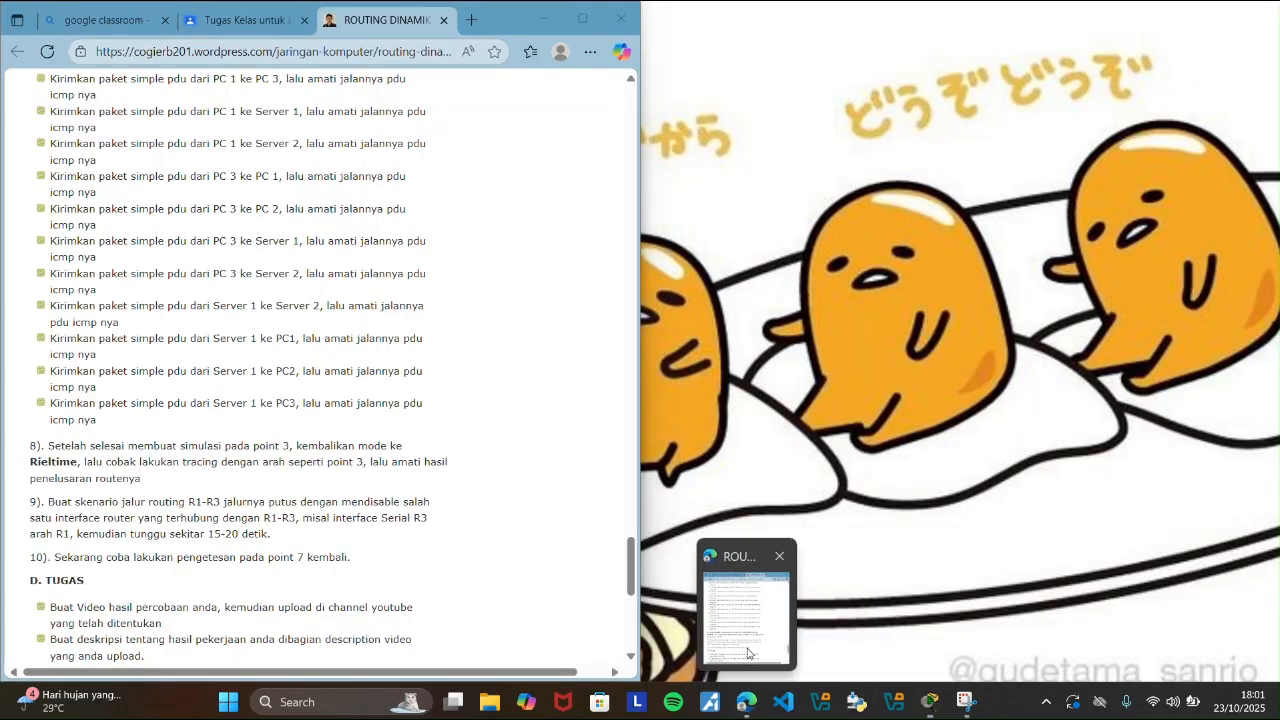
{"action": "left_click", "coordinate": [749, 650]}
{"action": "left_click_drag", "start_coordinate": [633, 578], "coordinate": [637, 500]}
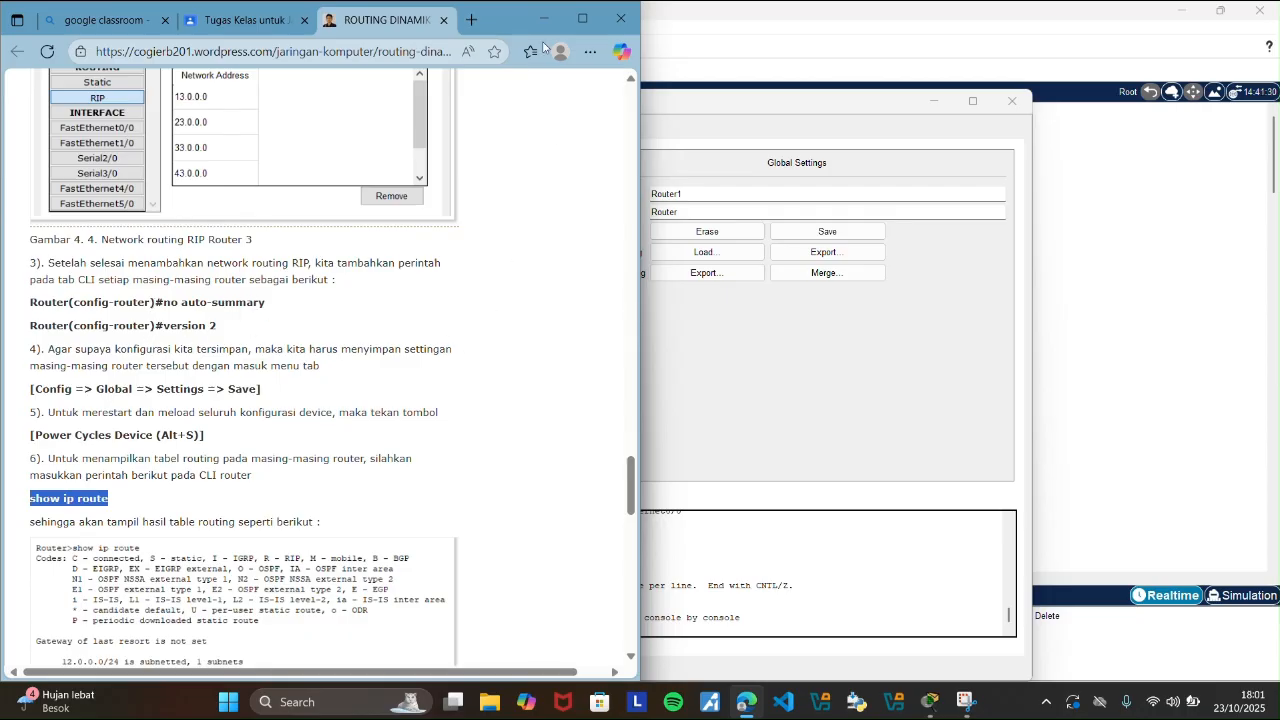
{"action": "left_click", "coordinate": [924, 161]}
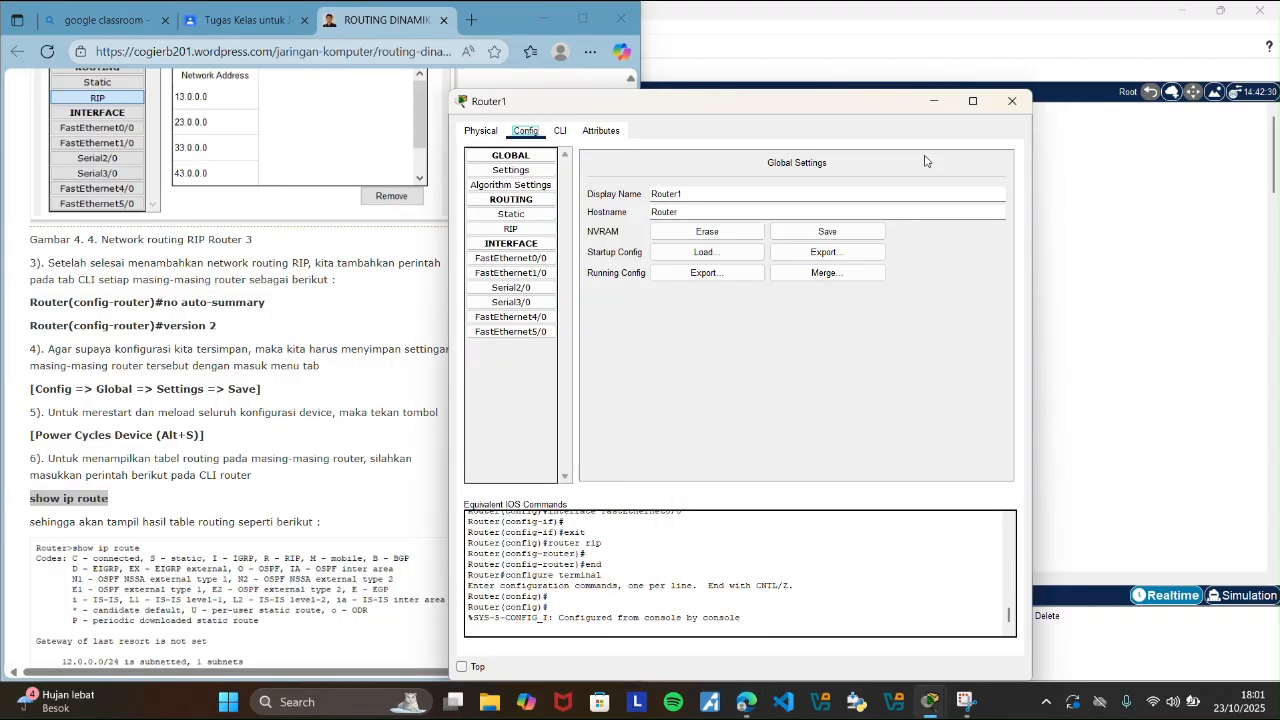
{"action": "left_click", "coordinate": [553, 229]}
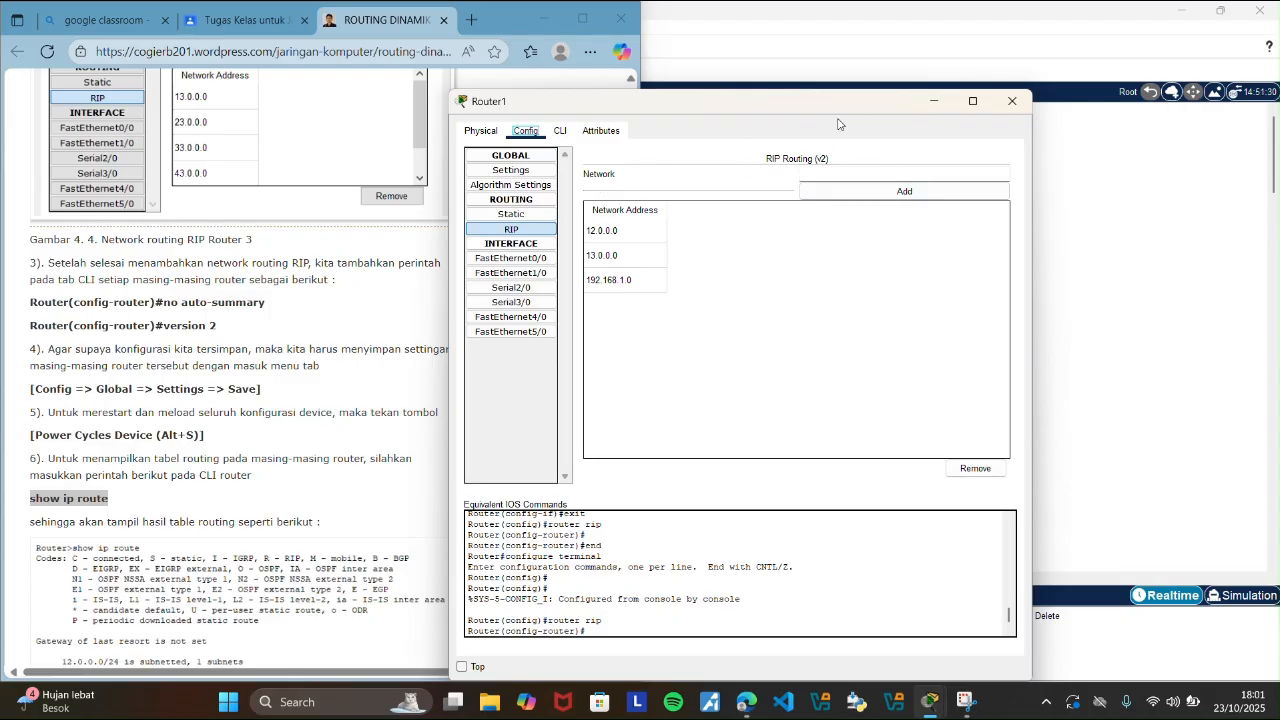
{"action": "left_click", "coordinate": [933, 101]}
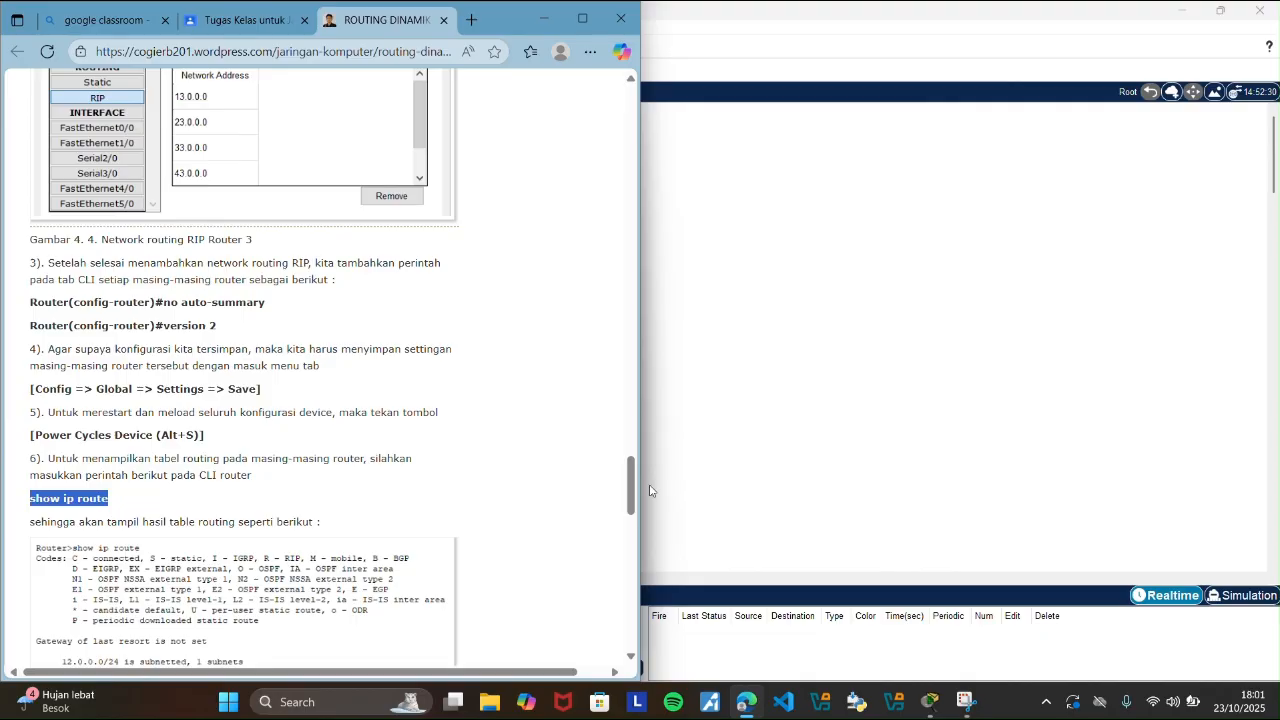
Compare Router1's RIP networks side by side with the guide's Router 1 figure.
{"action": "left_click_drag", "start_coordinate": [629, 490], "coordinate": [628, 402]}
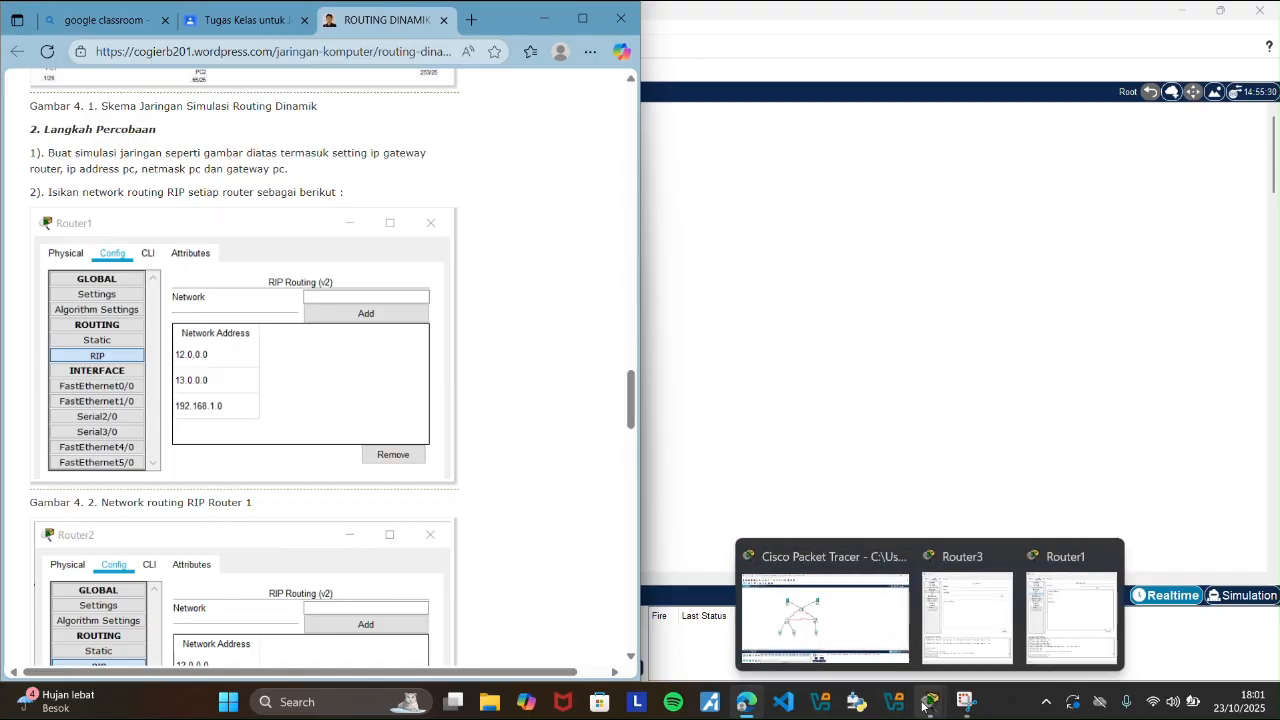
{"action": "left_click", "coordinate": [888, 451]}
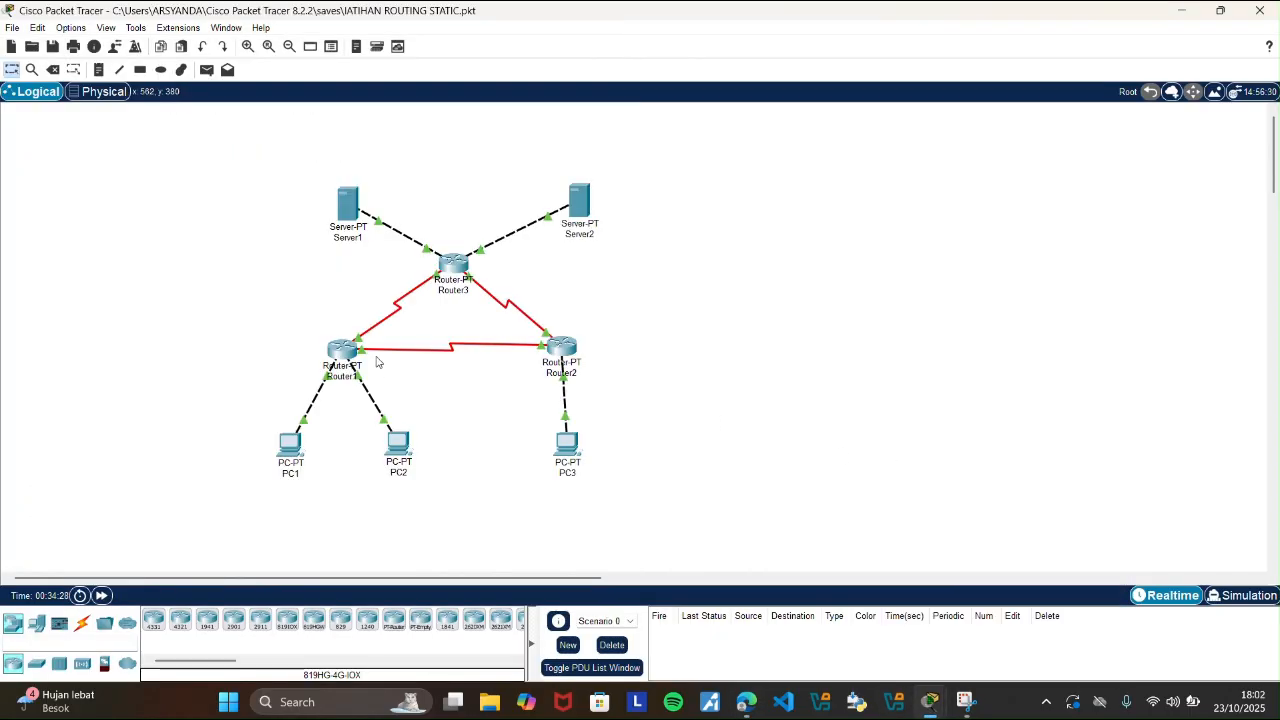
{"action": "left_click", "coordinate": [340, 355]}
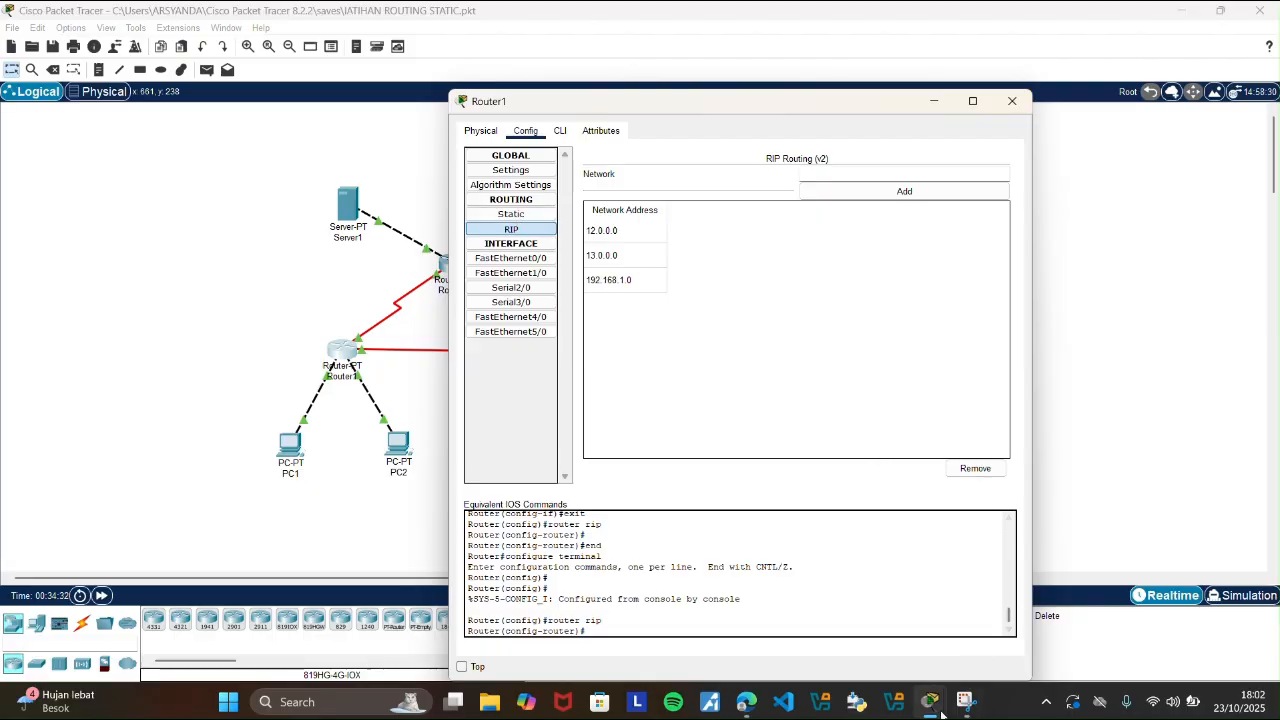
{"action": "mouse_move", "coordinate": [746, 704]}
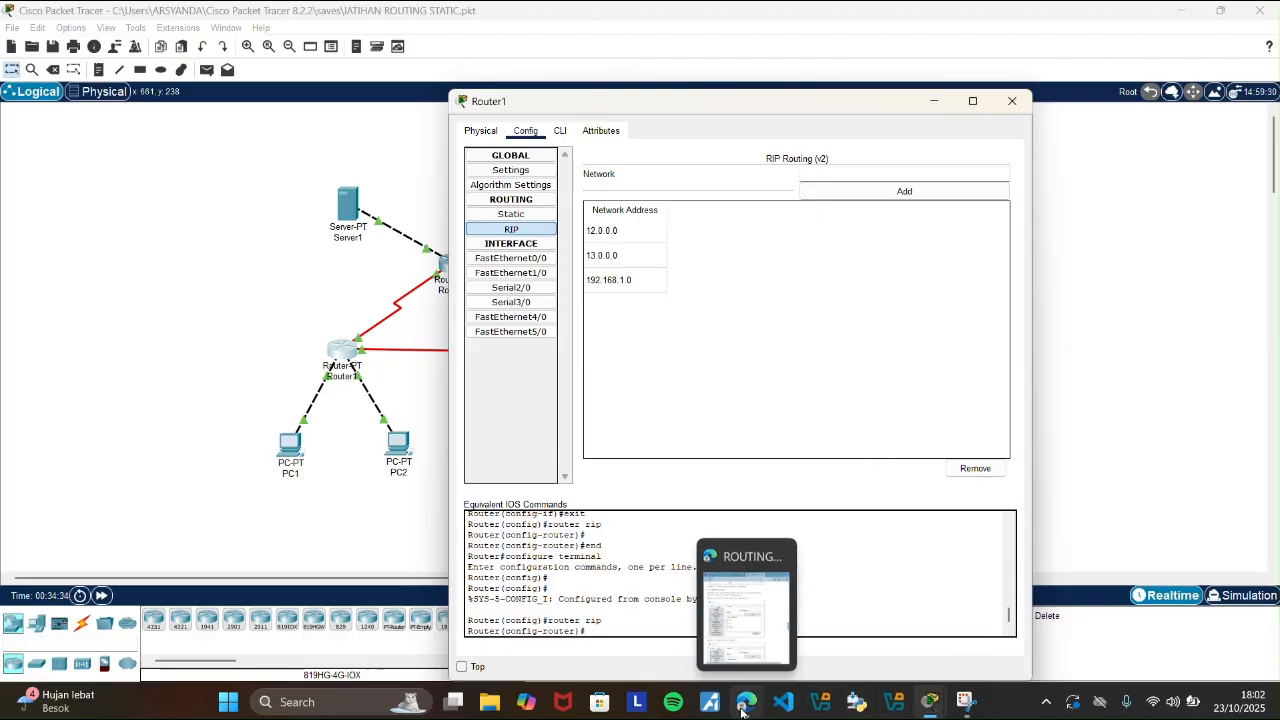
{"action": "left_click", "coordinate": [756, 648]}
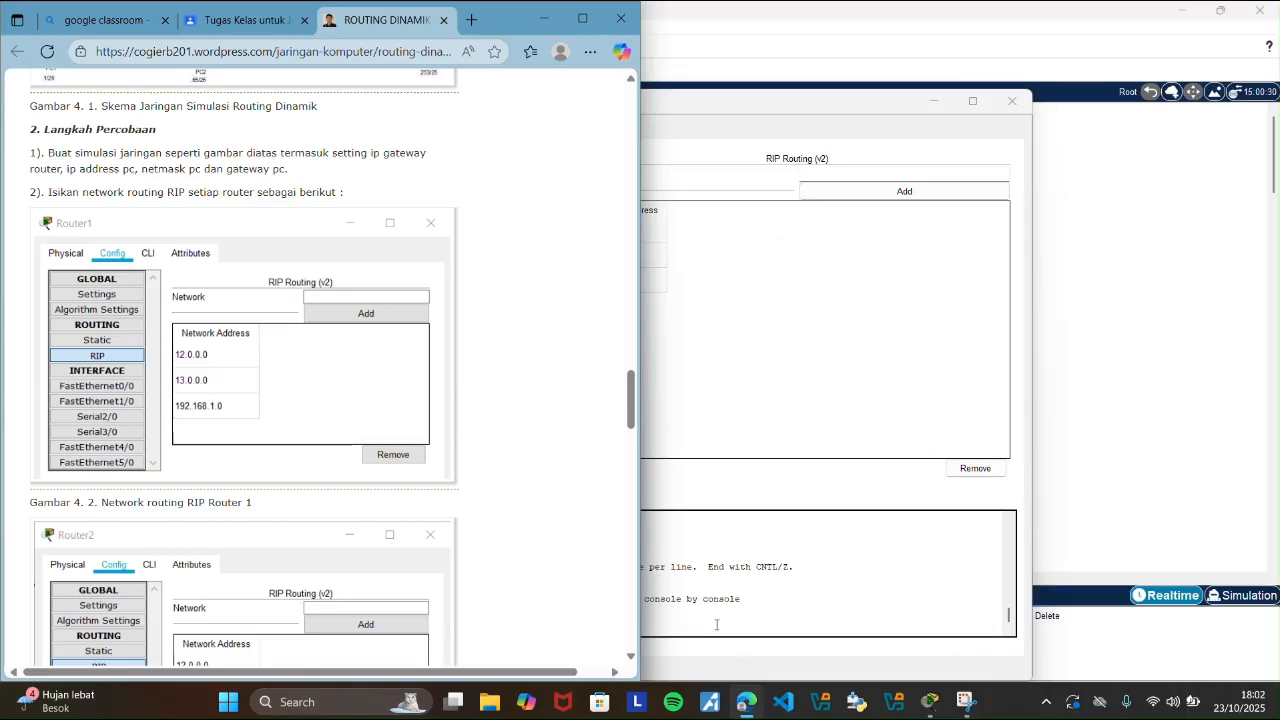
{"action": "left_click_drag", "start_coordinate": [830, 101], "coordinate": [973, 87]}
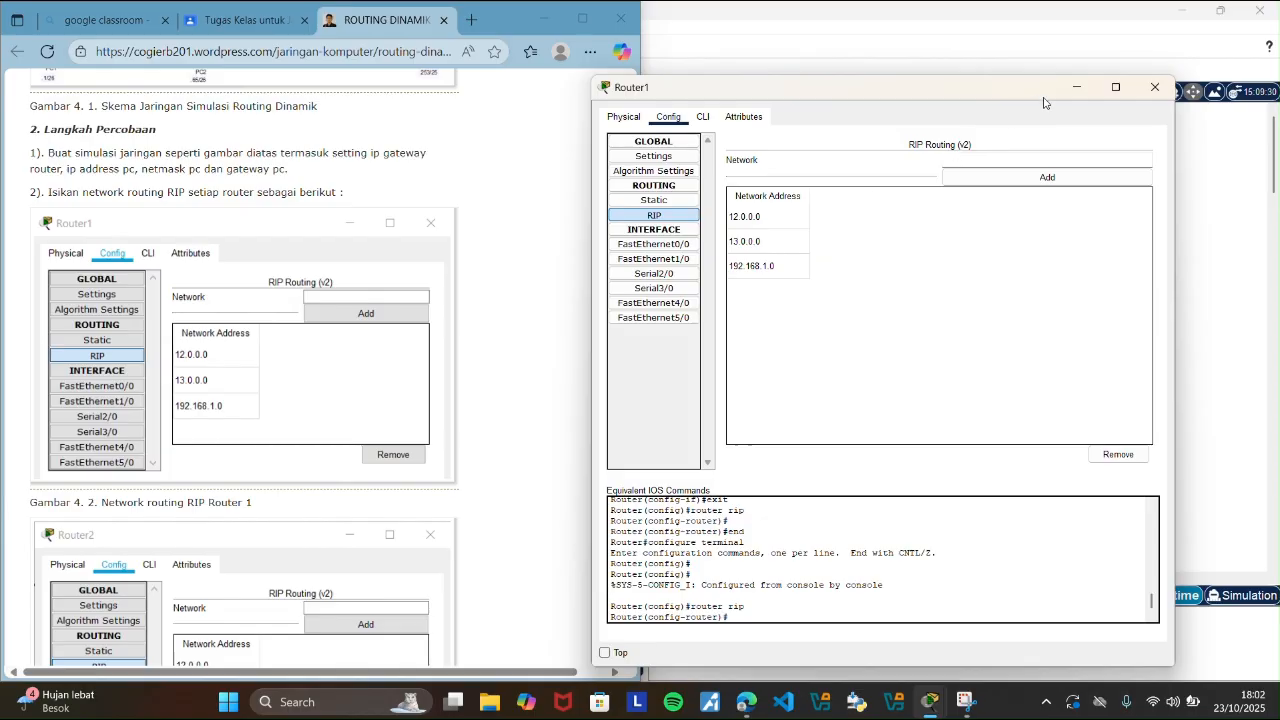
{"action": "left_click", "coordinate": [1084, 93]}
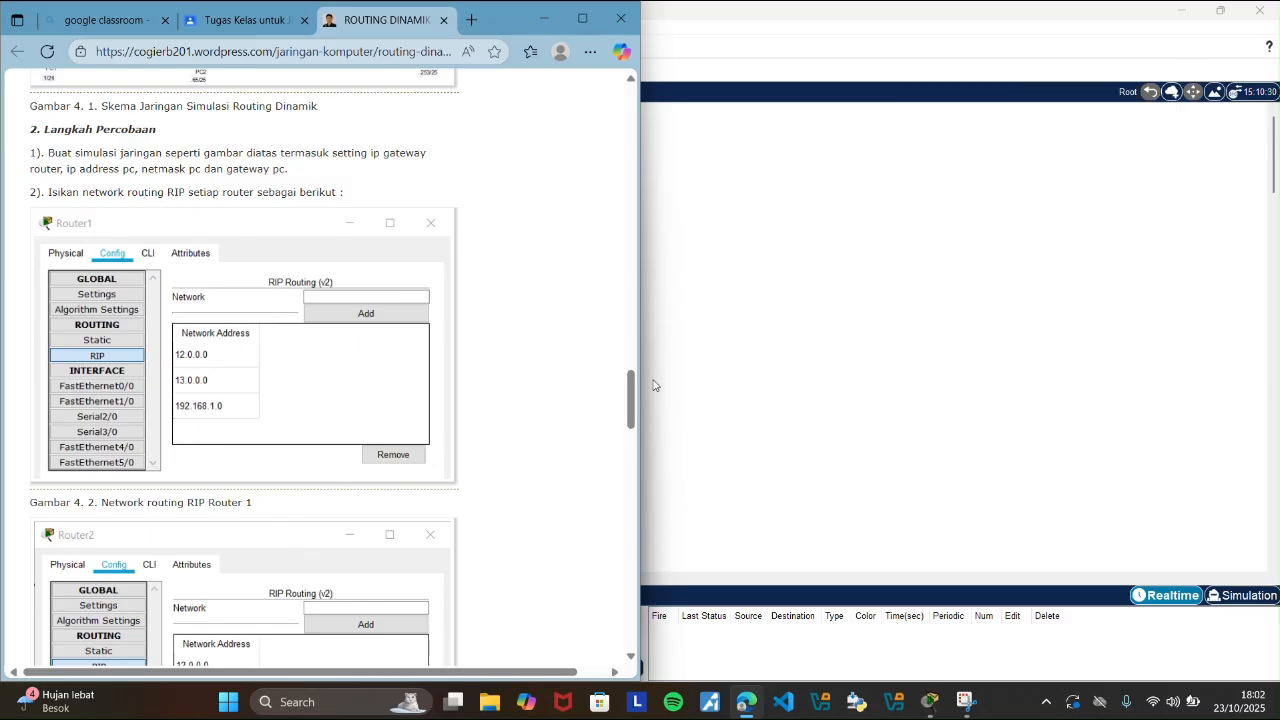
Compare Router2's RIP networks side by side with the guide's Router 2 figure, and close Router2's window.
{"action": "left_click_drag", "start_coordinate": [629, 400], "coordinate": [629, 438]}
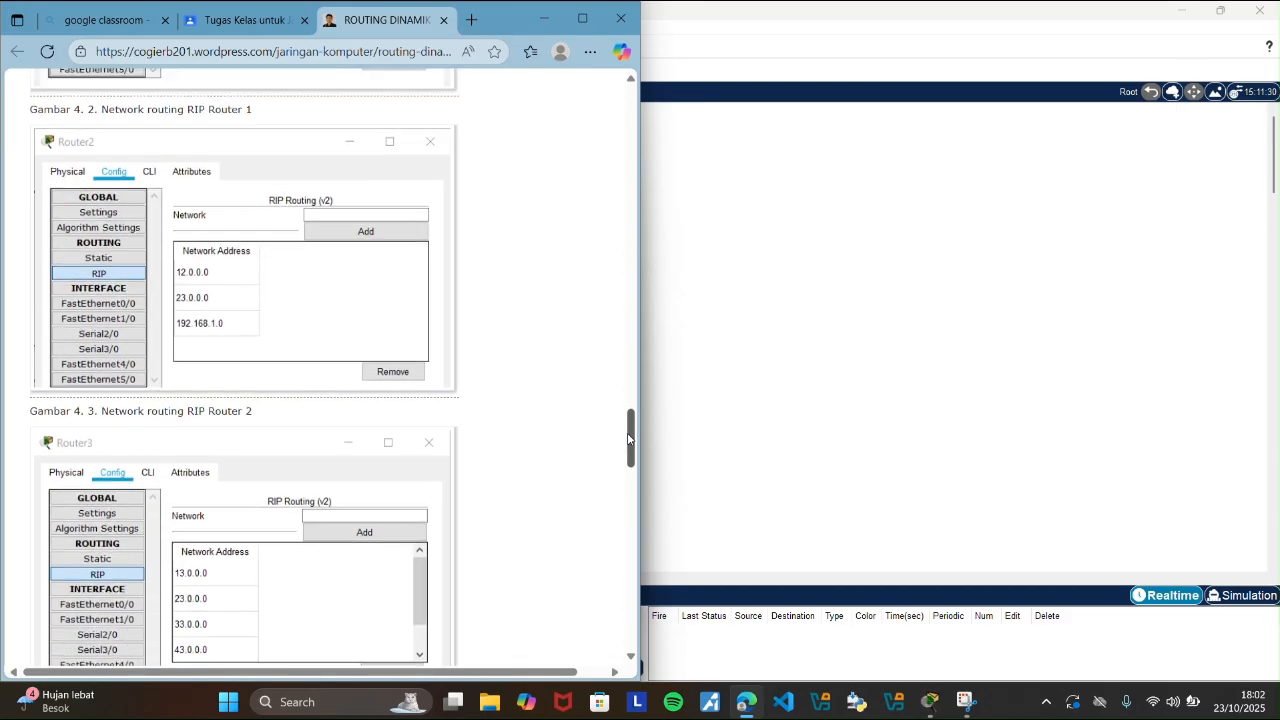
{"action": "left_click", "coordinate": [880, 366]}
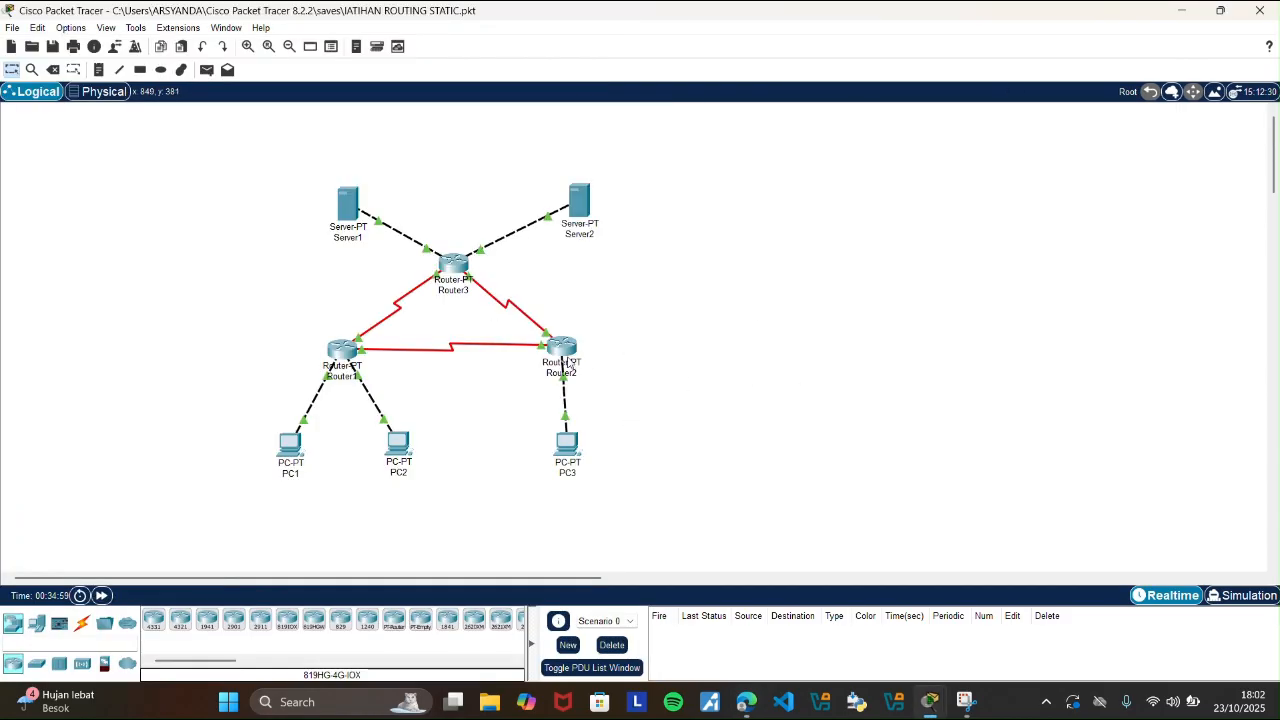
{"action": "left_click", "coordinate": [568, 362]}
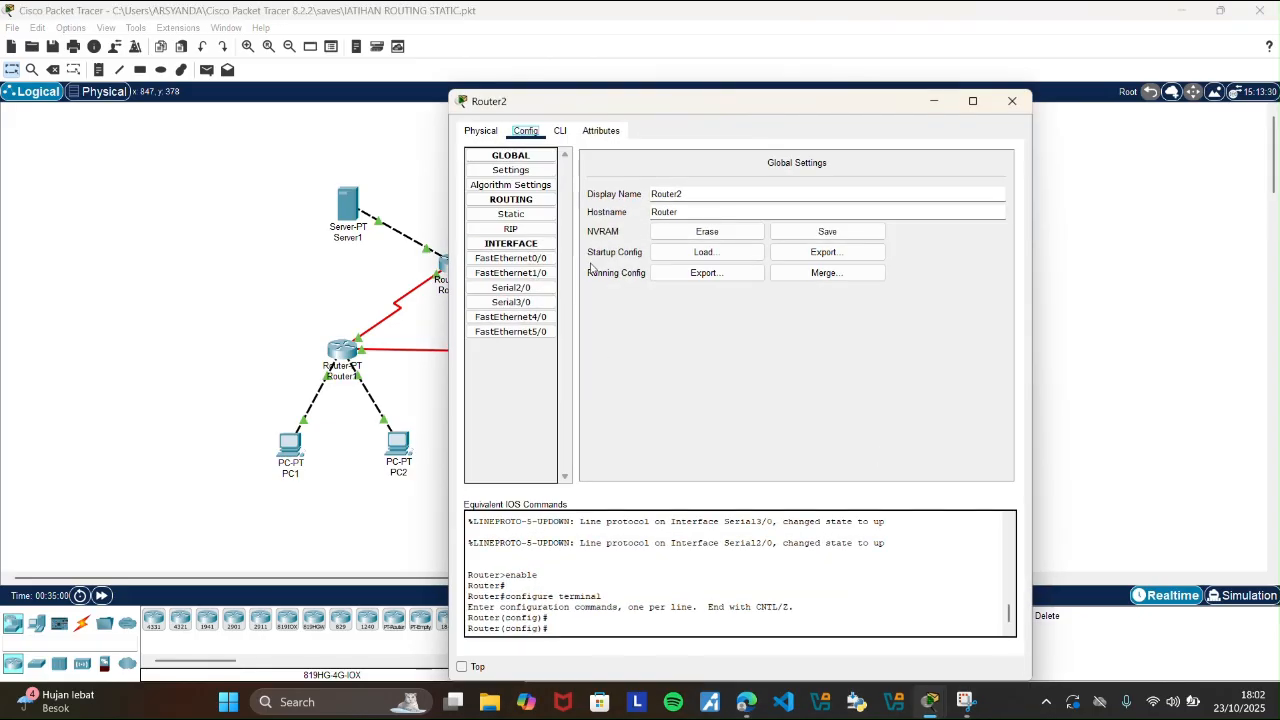
{"action": "left_click", "coordinate": [528, 231]}
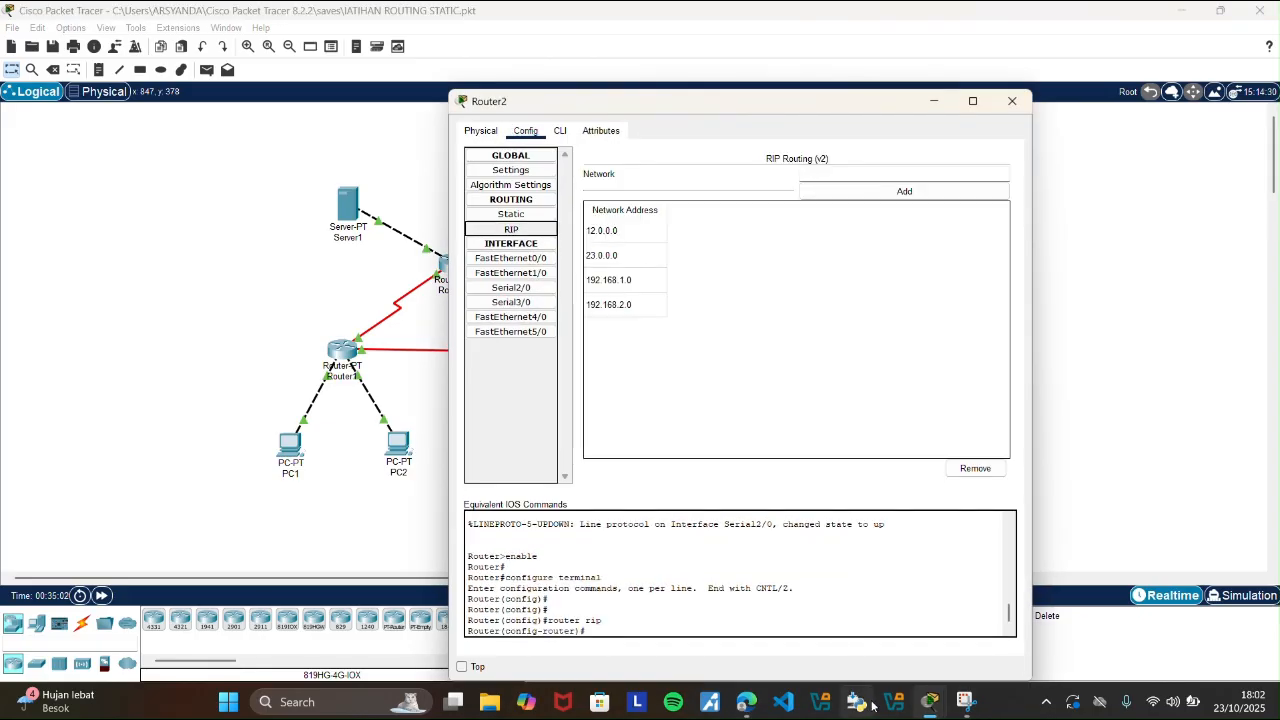
{"action": "left_click", "coordinate": [746, 702]}
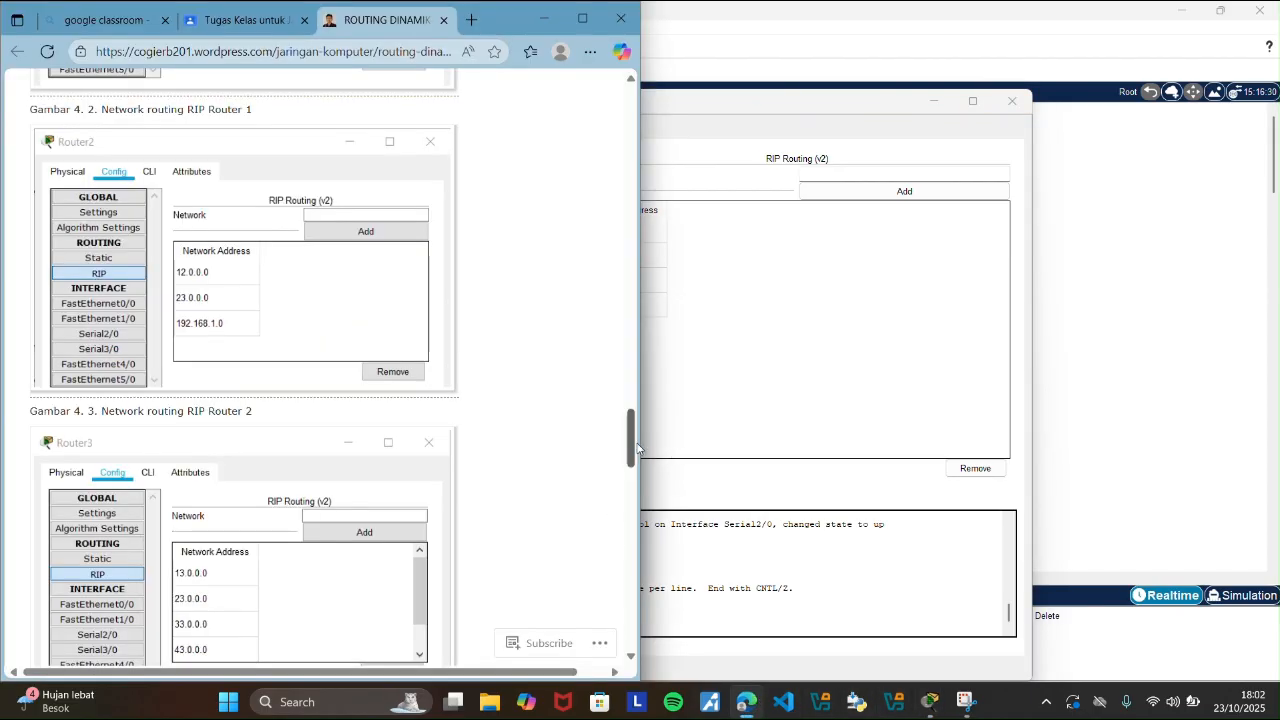
{"action": "mouse_move", "coordinate": [633, 440]}
{"action": "left_mouse_down"}
{"action": "mouse_move", "coordinate": [633, 482]}
{"action": "mouse_move", "coordinate": [633, 424]}
{"action": "left_mouse_up"}
{"action": "left_click_drag", "start_coordinate": [782, 101], "coordinate": [906, 94]}
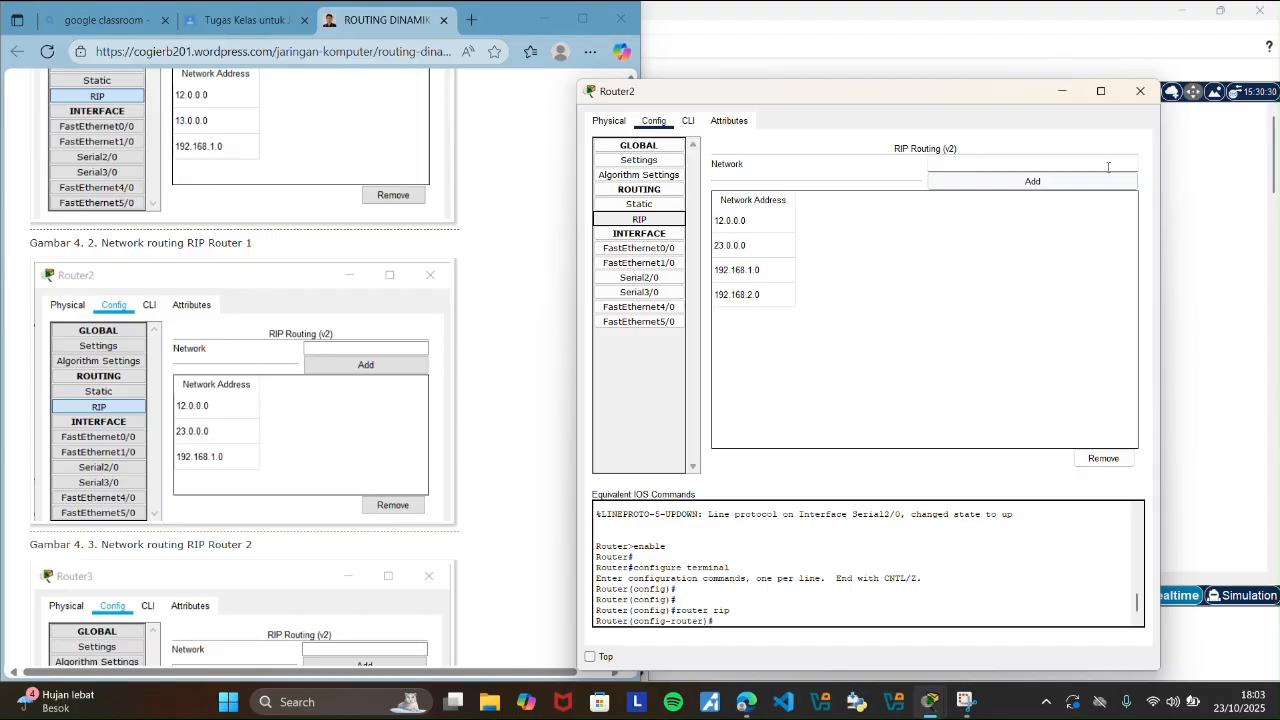
{"action": "left_click", "coordinate": [1140, 92]}
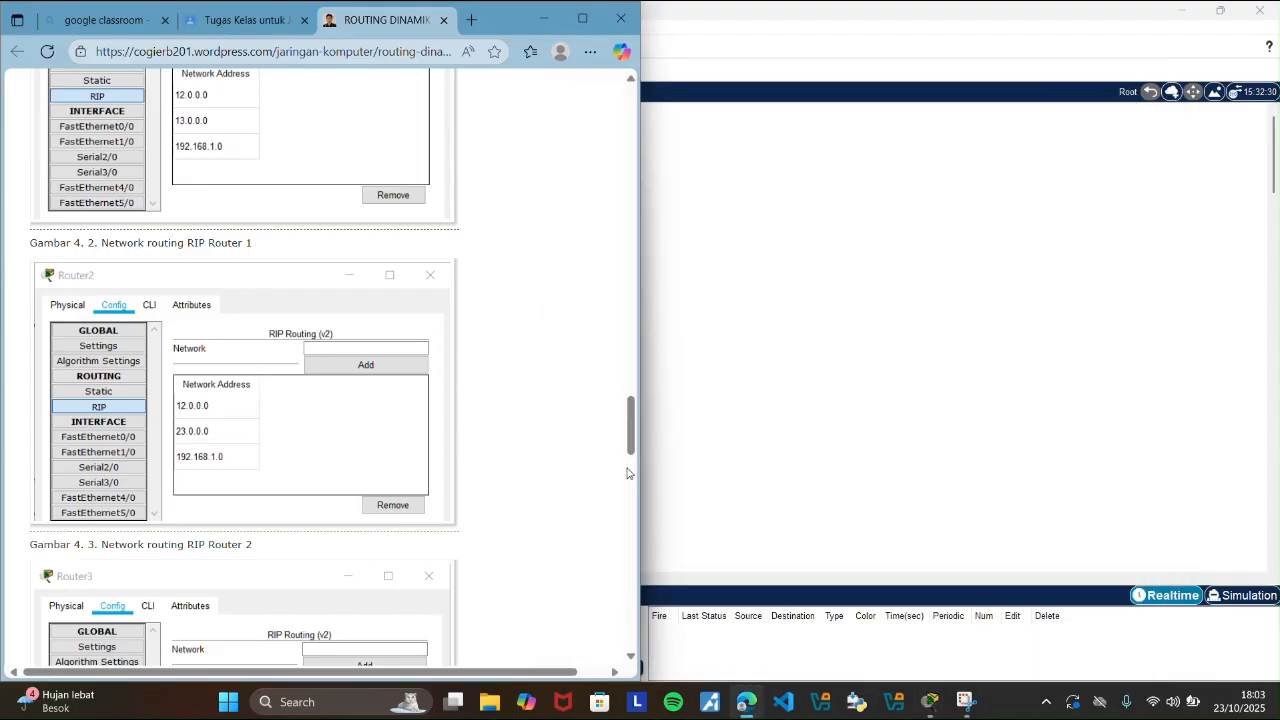
Compare Router3's RIP networks side by side with the guide's Router 3 figure, and minimize Router3's window.
{"action": "scroll", "coordinate": [632, 475], "scroll_direction": "down", "scroll_amount": 4}
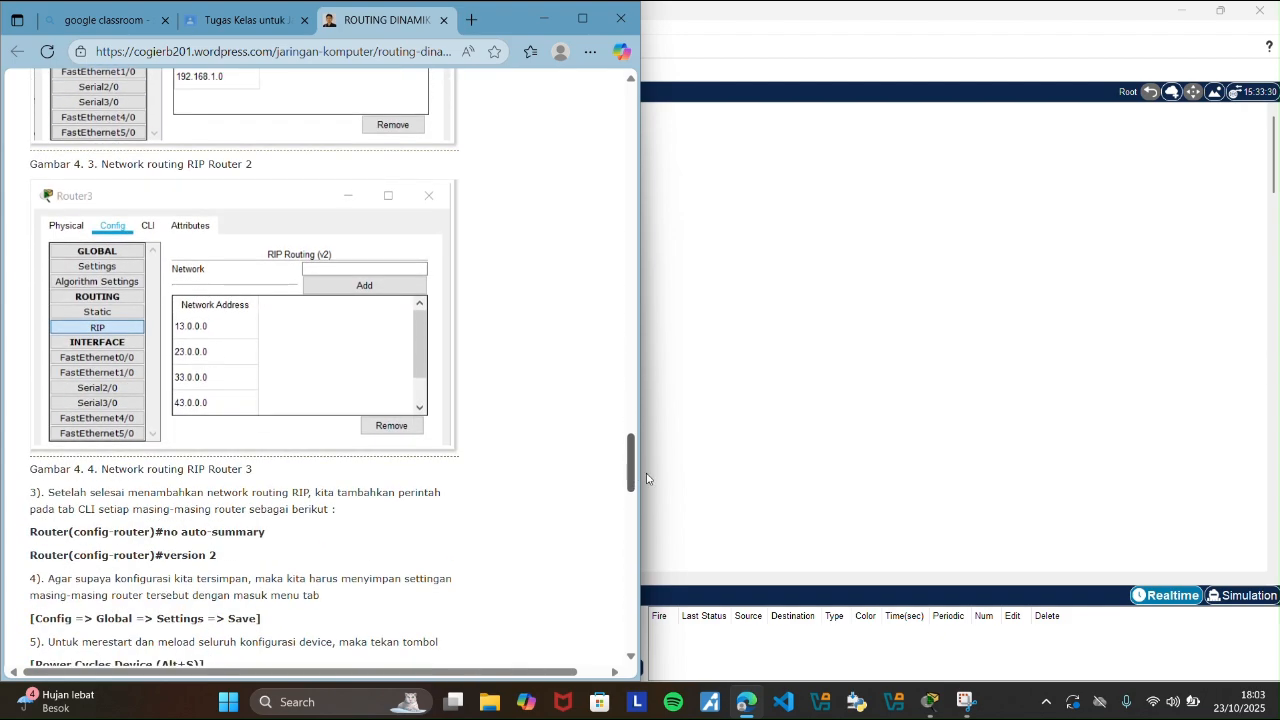
{"action": "left_click", "coordinate": [831, 560]}
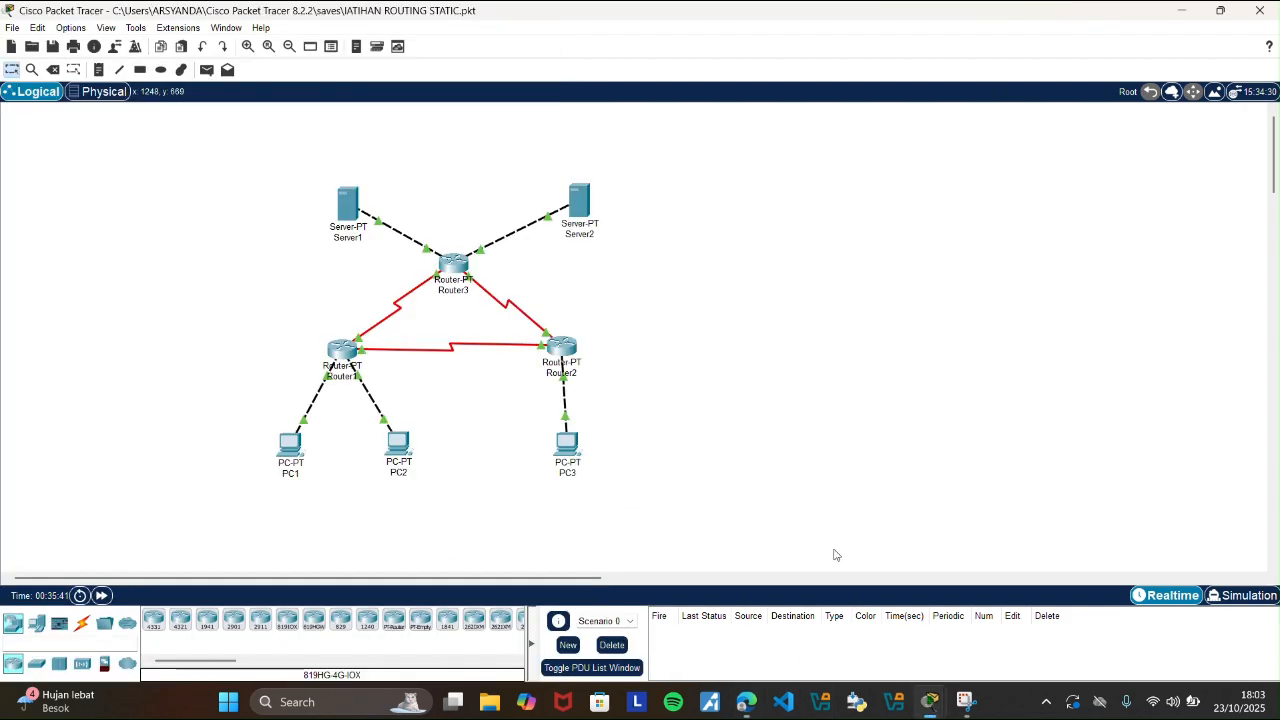
{"action": "left_click", "coordinate": [455, 270]}
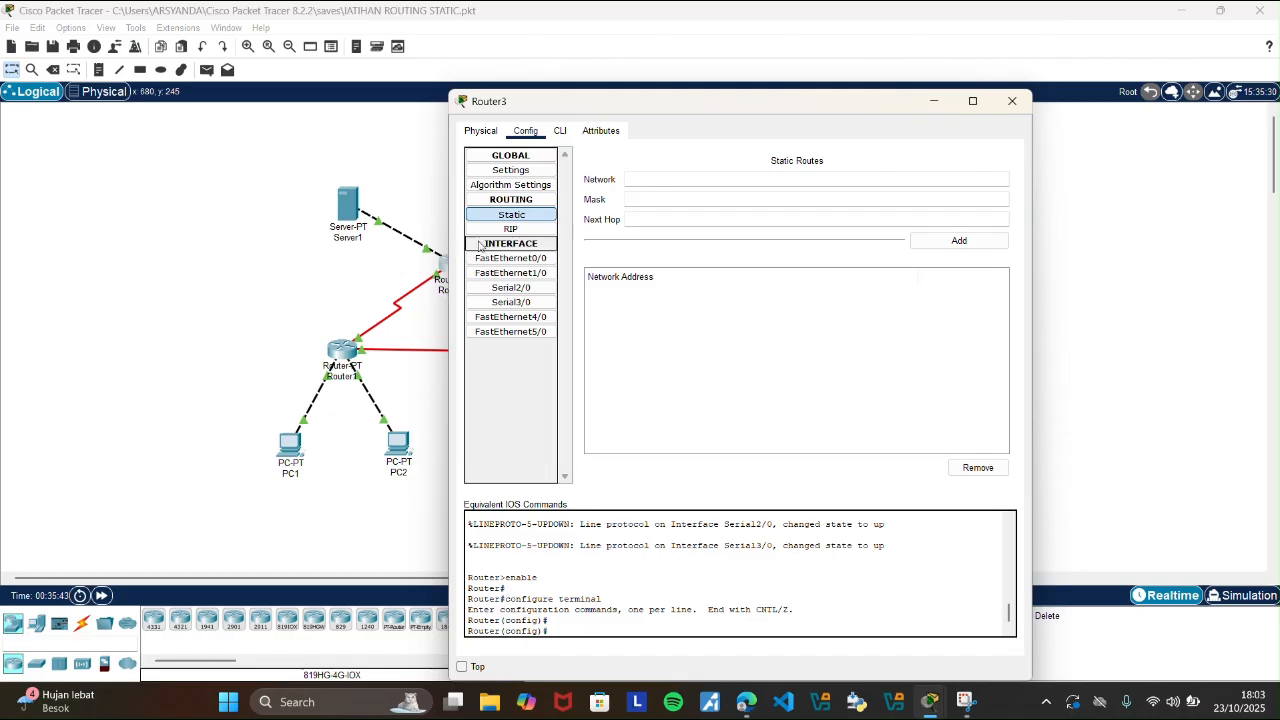
{"action": "left_click", "coordinate": [511, 229]}
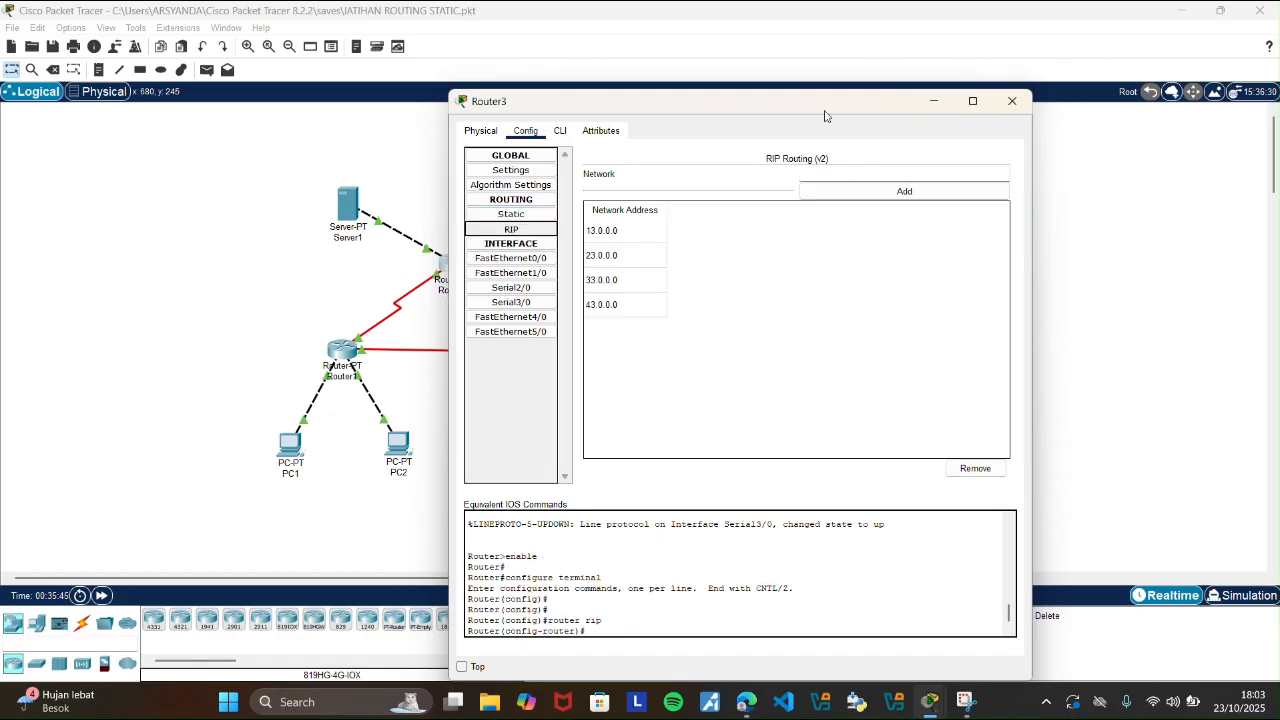
{"action": "left_click_drag", "start_coordinate": [823, 112], "coordinate": [1047, 98]}
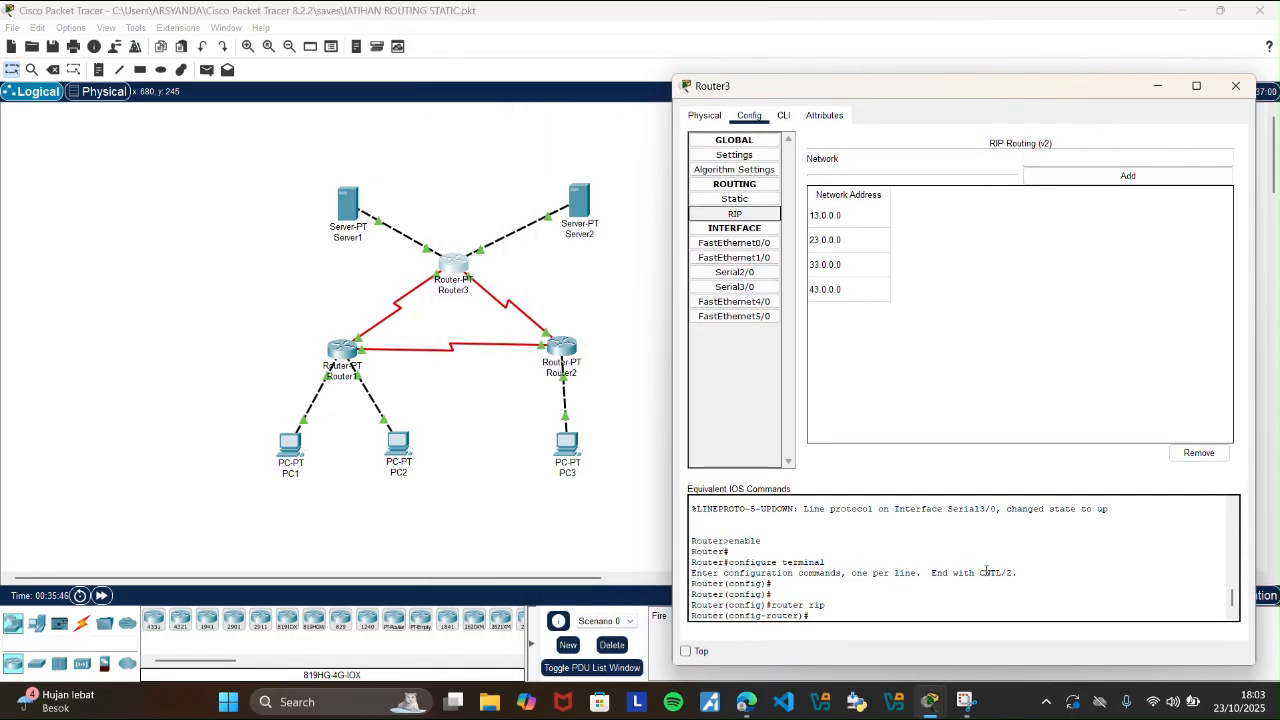
{"action": "left_click", "coordinate": [746, 702]}
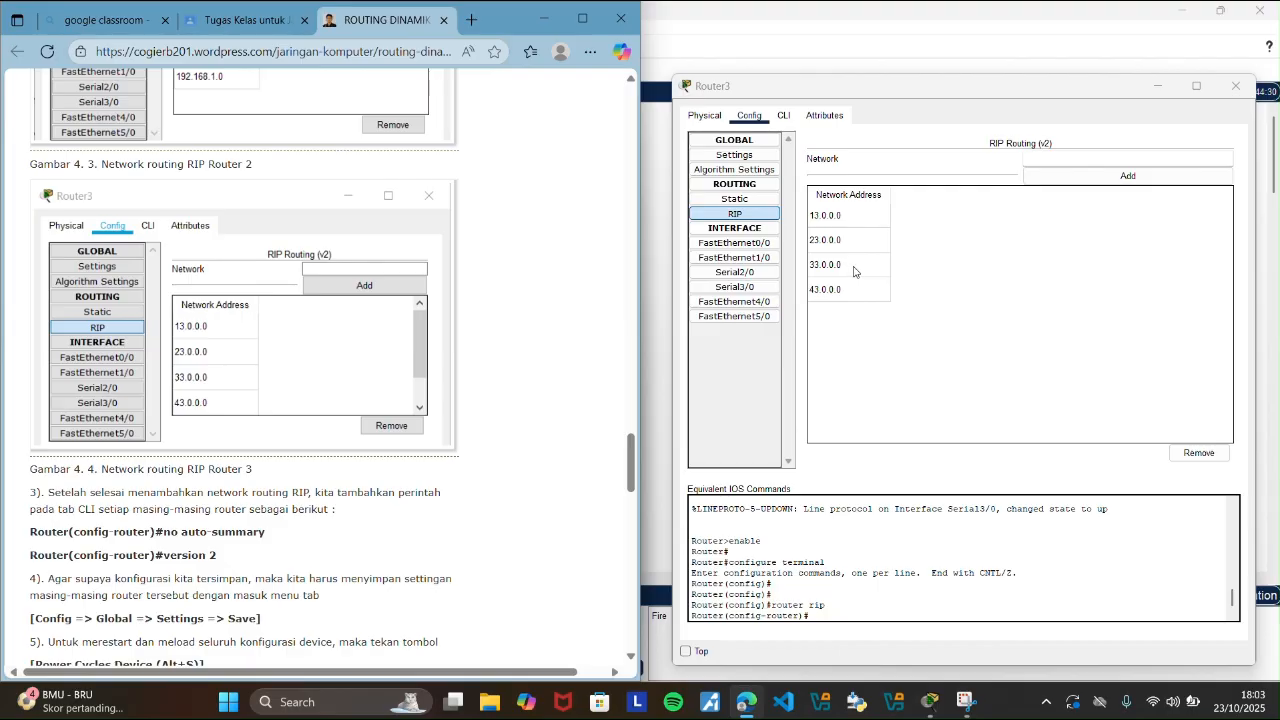
{"action": "left_click", "coordinate": [1158, 86]}
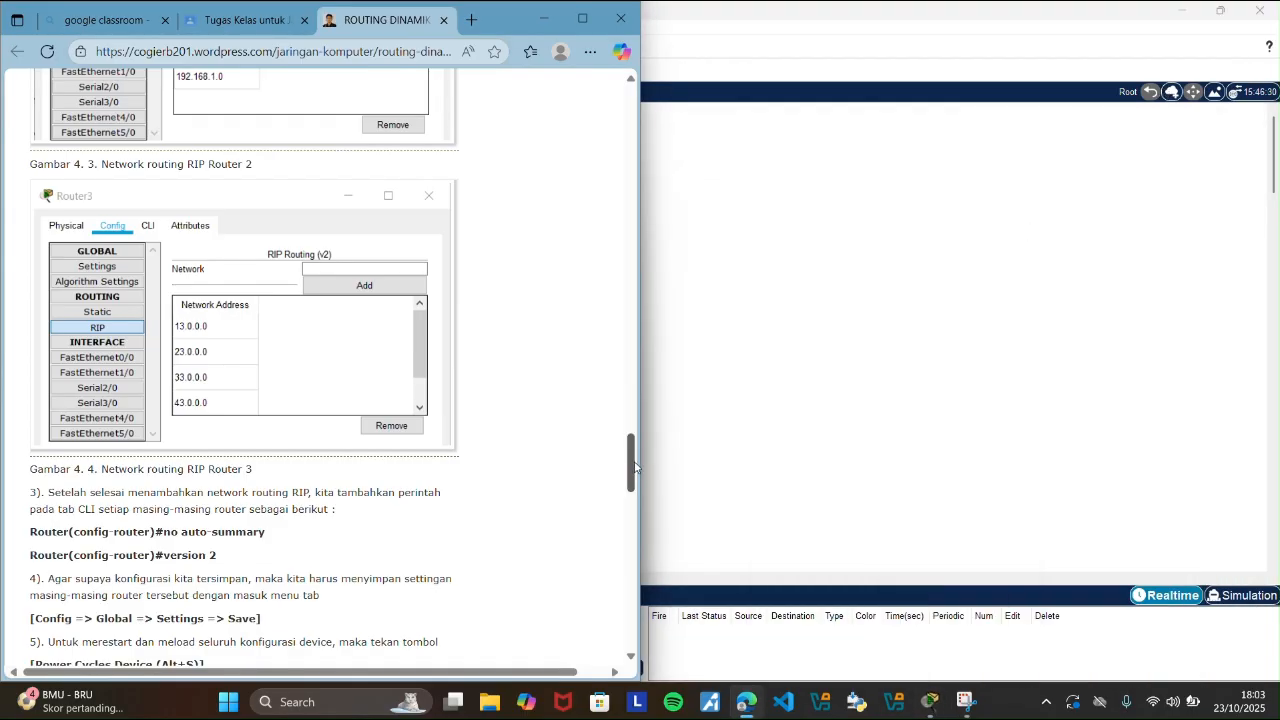
Consult the guide's step 4 on saving router settings, and save Router1's configuration to NVRAM in its global settings.
{"action": "left_click_drag", "start_coordinate": [633, 465], "coordinate": [580, 492]}
{"action": "left_click_drag", "start_coordinate": [49, 381], "coordinate": [262, 421]}
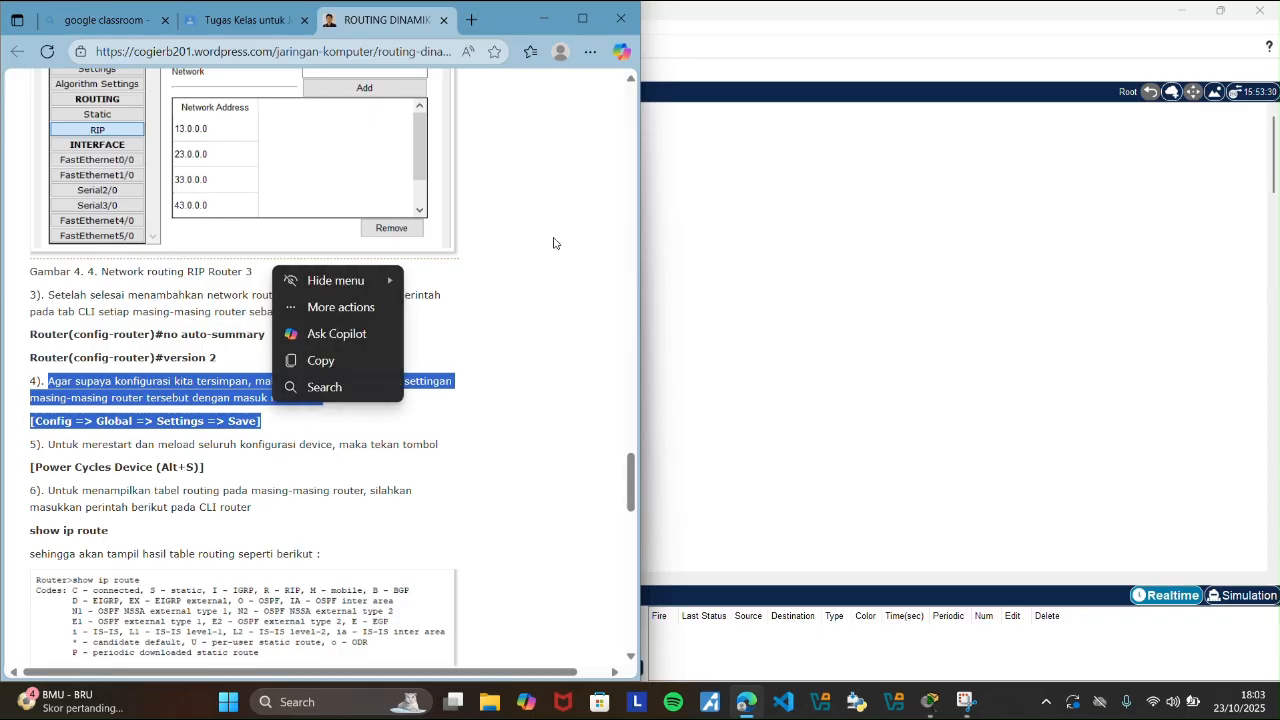
{"action": "left_click", "coordinate": [742, 317]}
{"action": "left_click", "coordinate": [343, 352]}
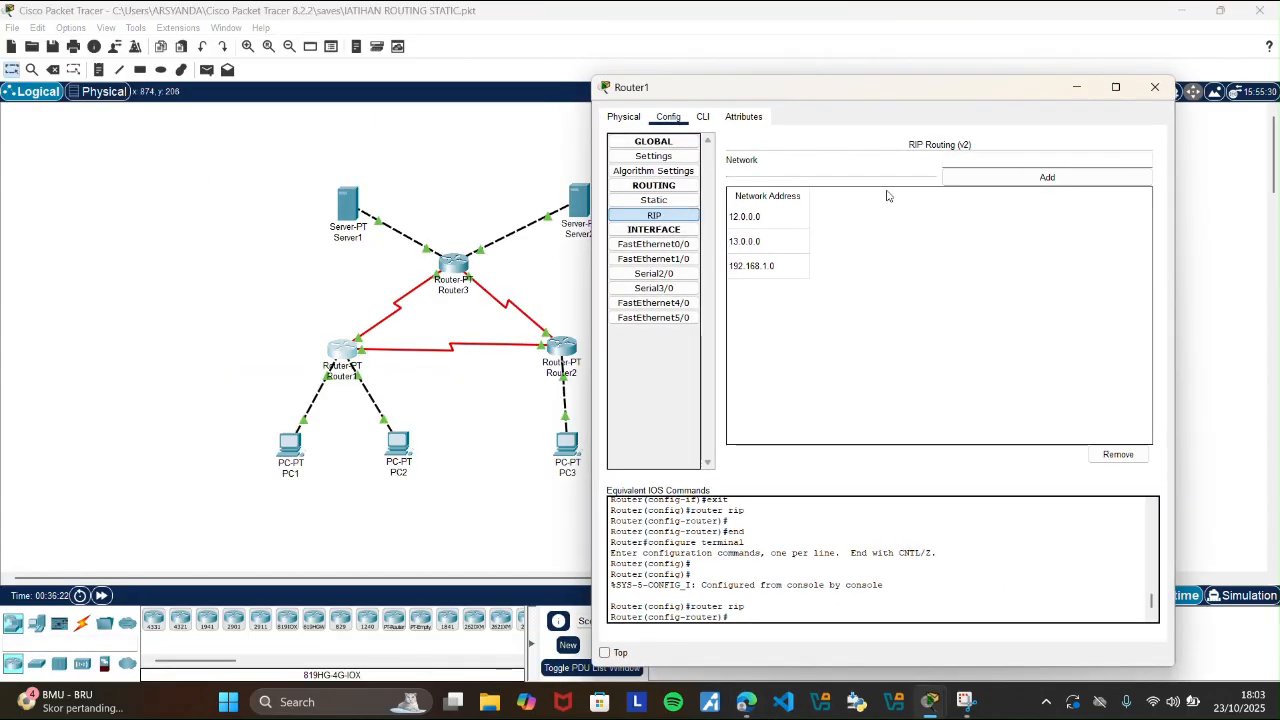
{"action": "left_click", "coordinate": [654, 144]}
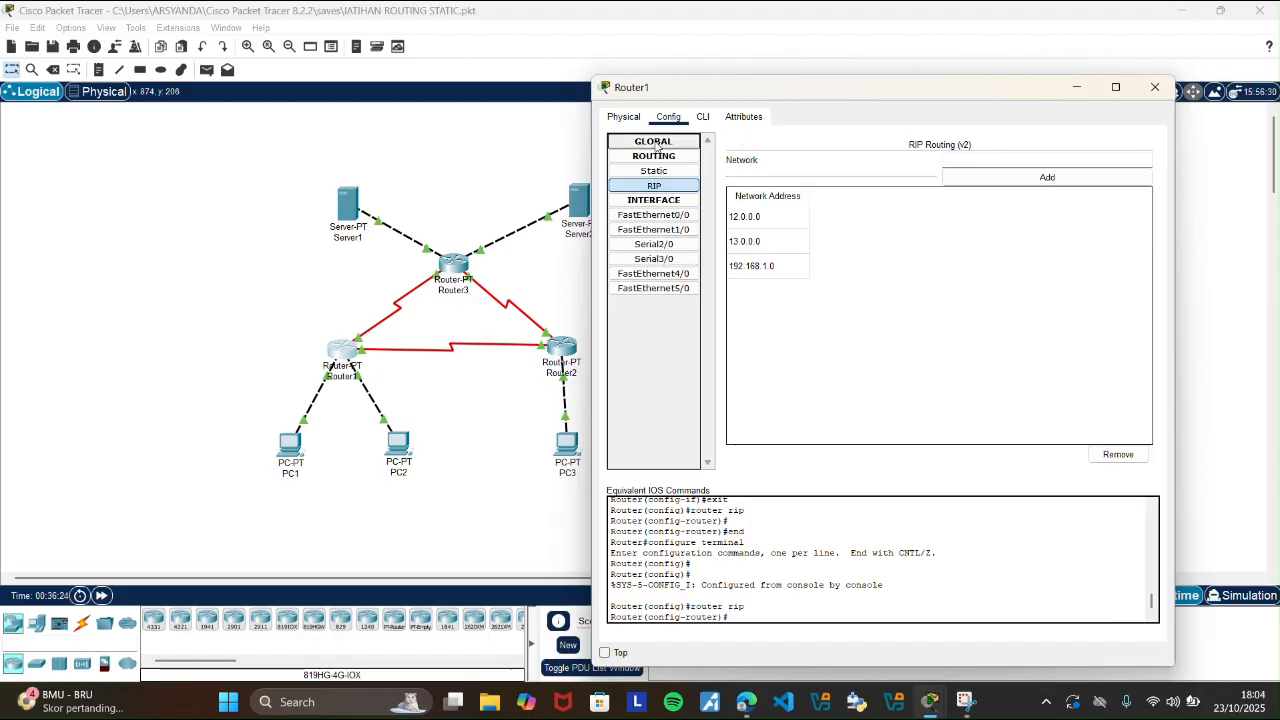
{"action": "left_click", "coordinate": [655, 145]}
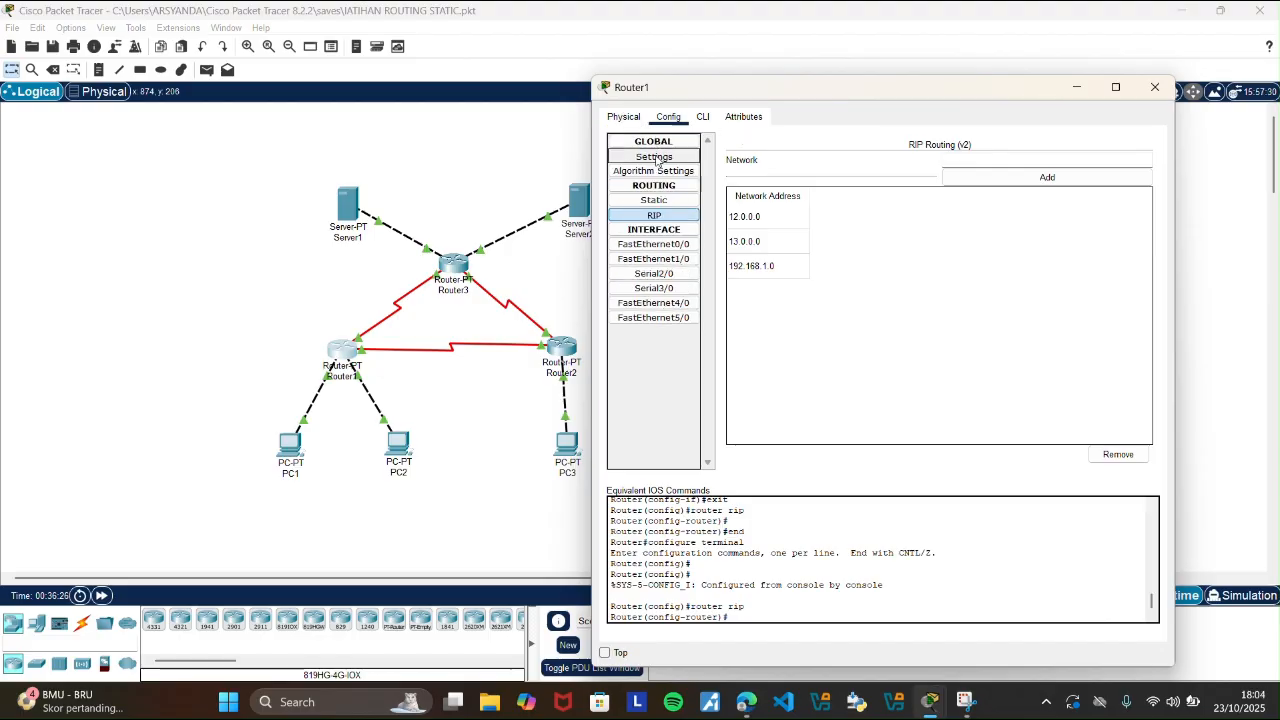
{"action": "left_click", "coordinate": [654, 156]}
{"action": "left_click", "coordinate": [988, 221]}
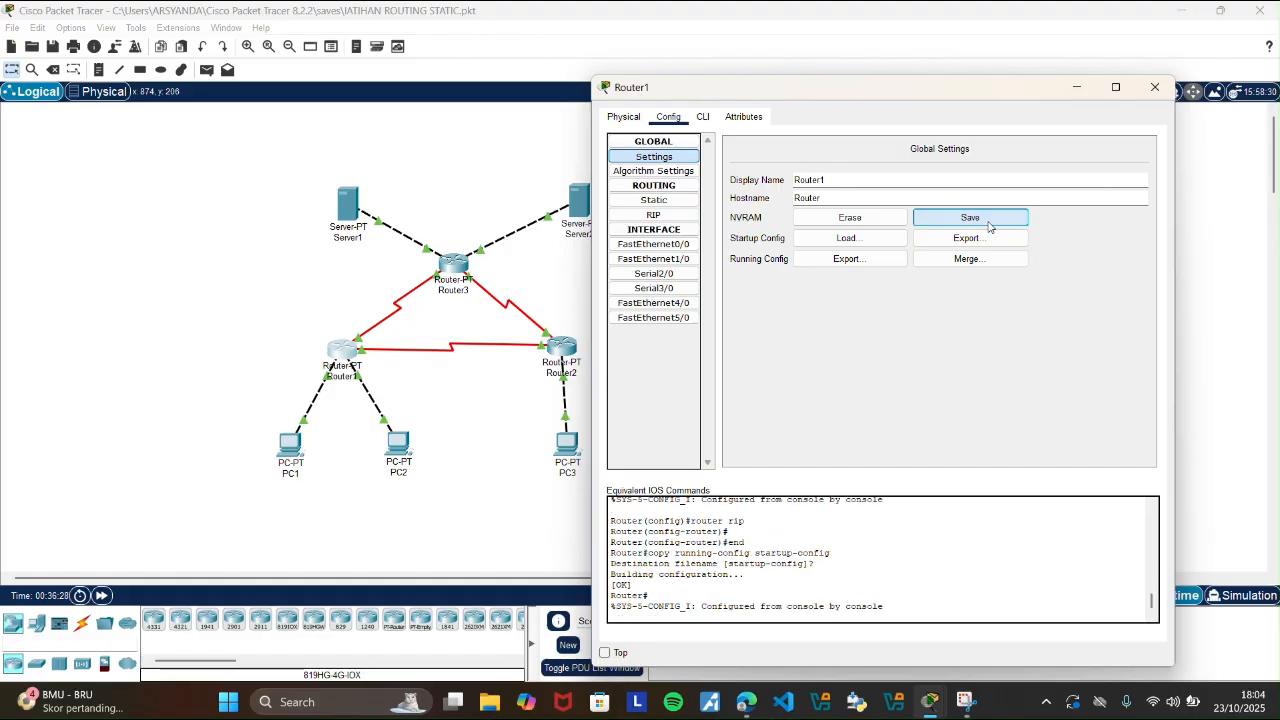
{"action": "left_click", "coordinate": [1160, 88]}
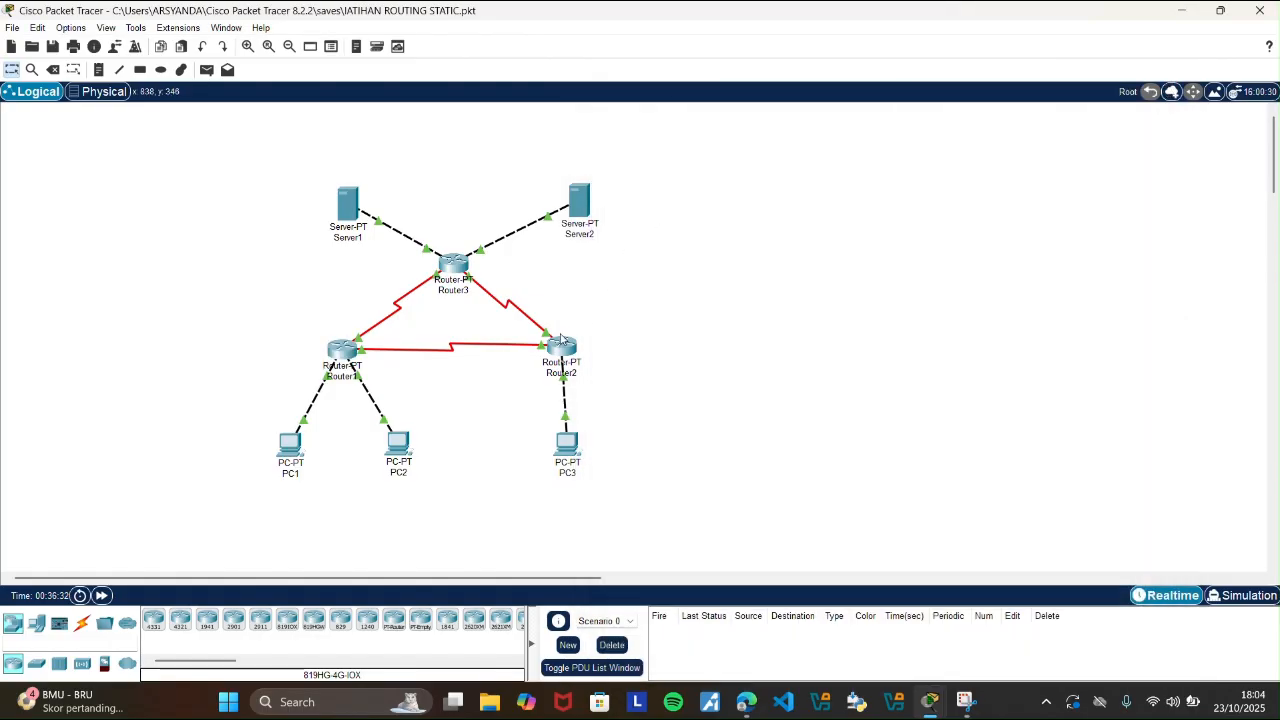
Save Router2's configuration to NVRAM from its global settings, and close its window.
{"action": "left_click", "coordinate": [562, 342]}
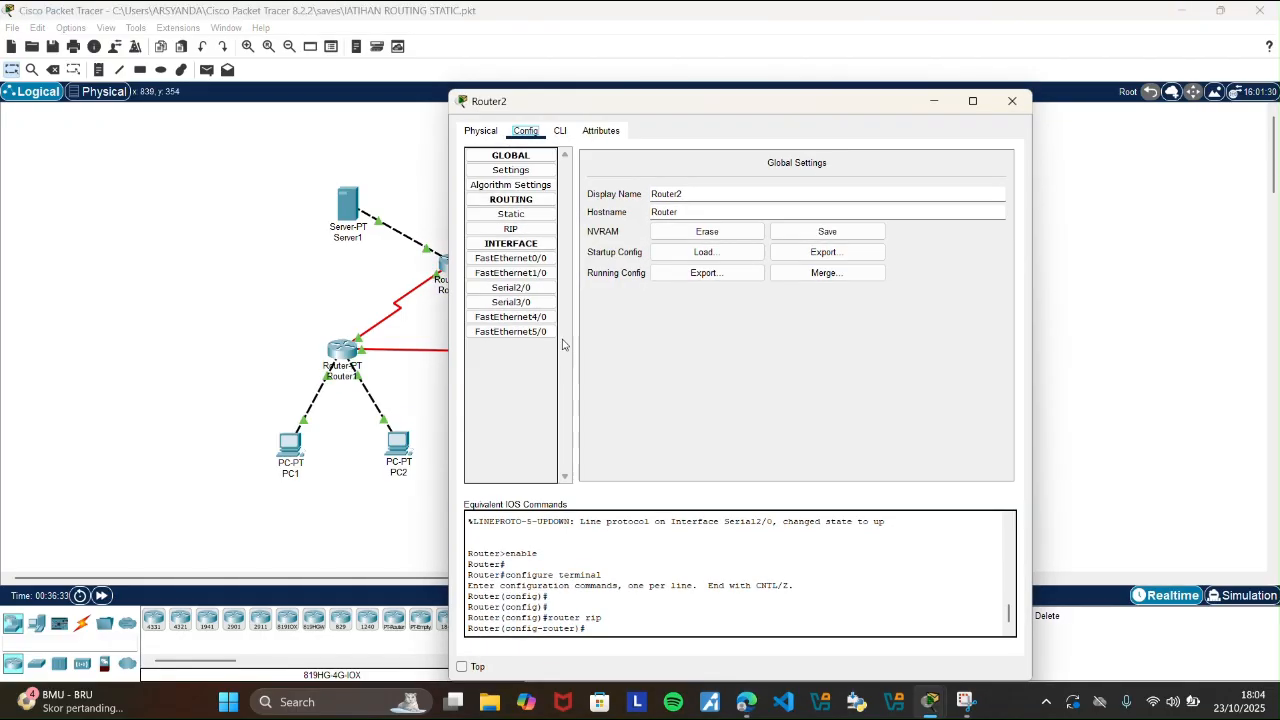
{"action": "left_click", "coordinate": [511, 170]}
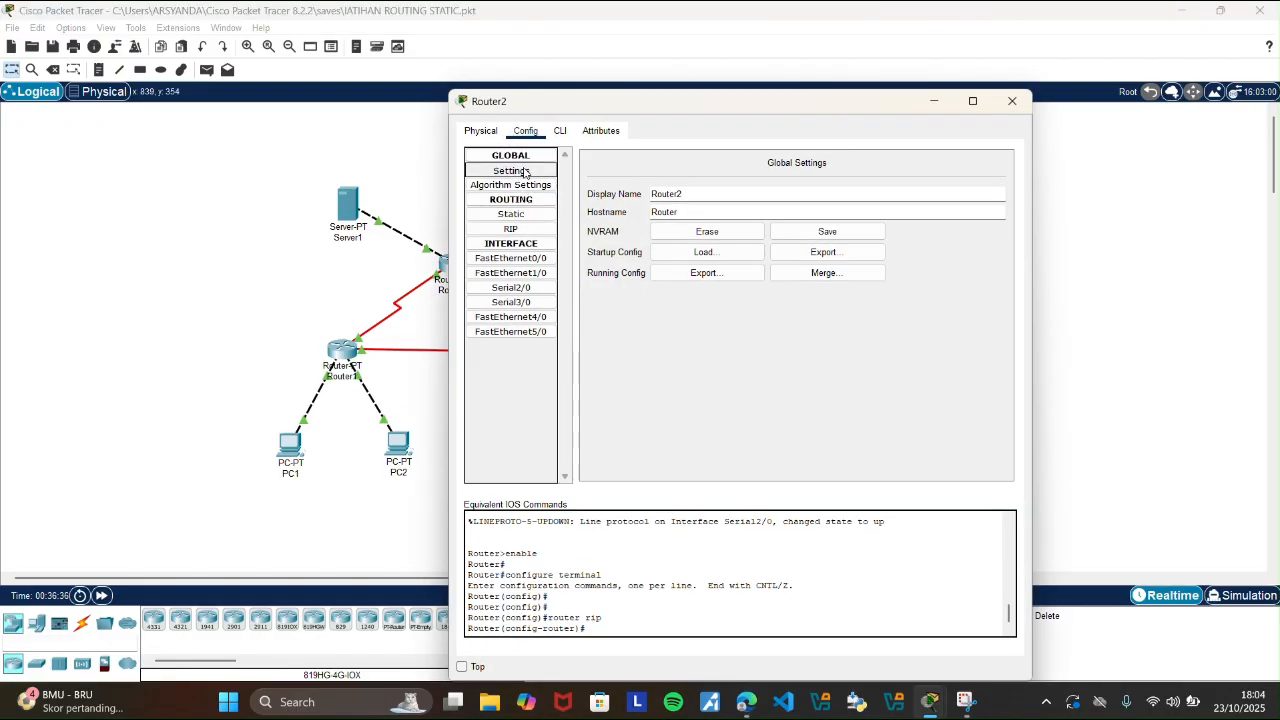
{"action": "left_click", "coordinate": [840, 231]}
{"action": "left_click", "coordinate": [1012, 102]}
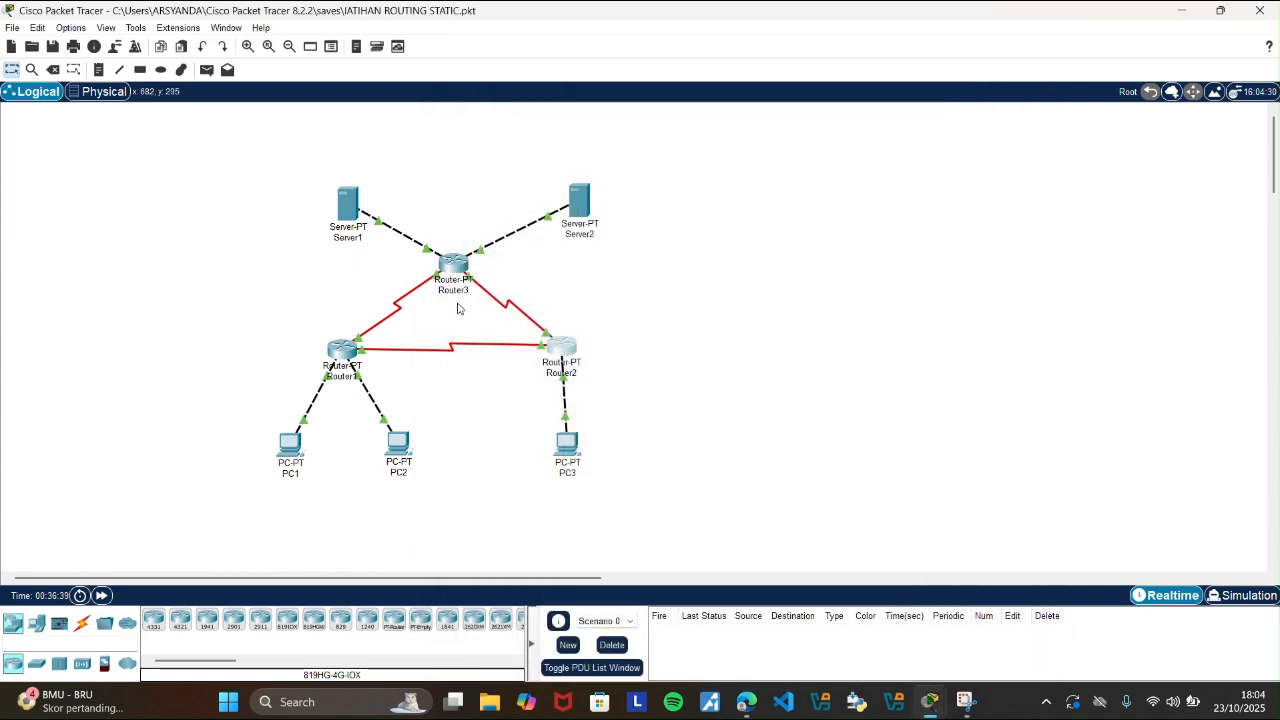
Save Router3's configuration to NVRAM from its global settings, and close its window.
{"action": "left_click", "coordinate": [453, 265]}
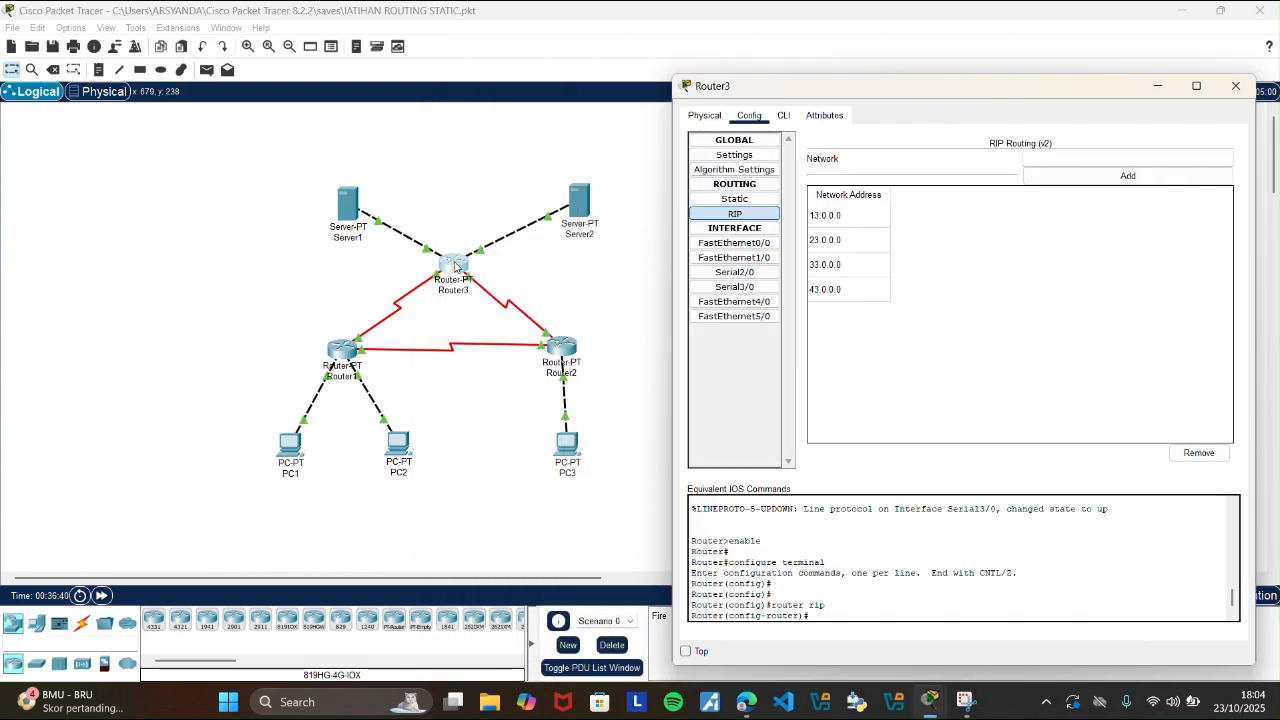
{"action": "left_click", "coordinate": [740, 157]}
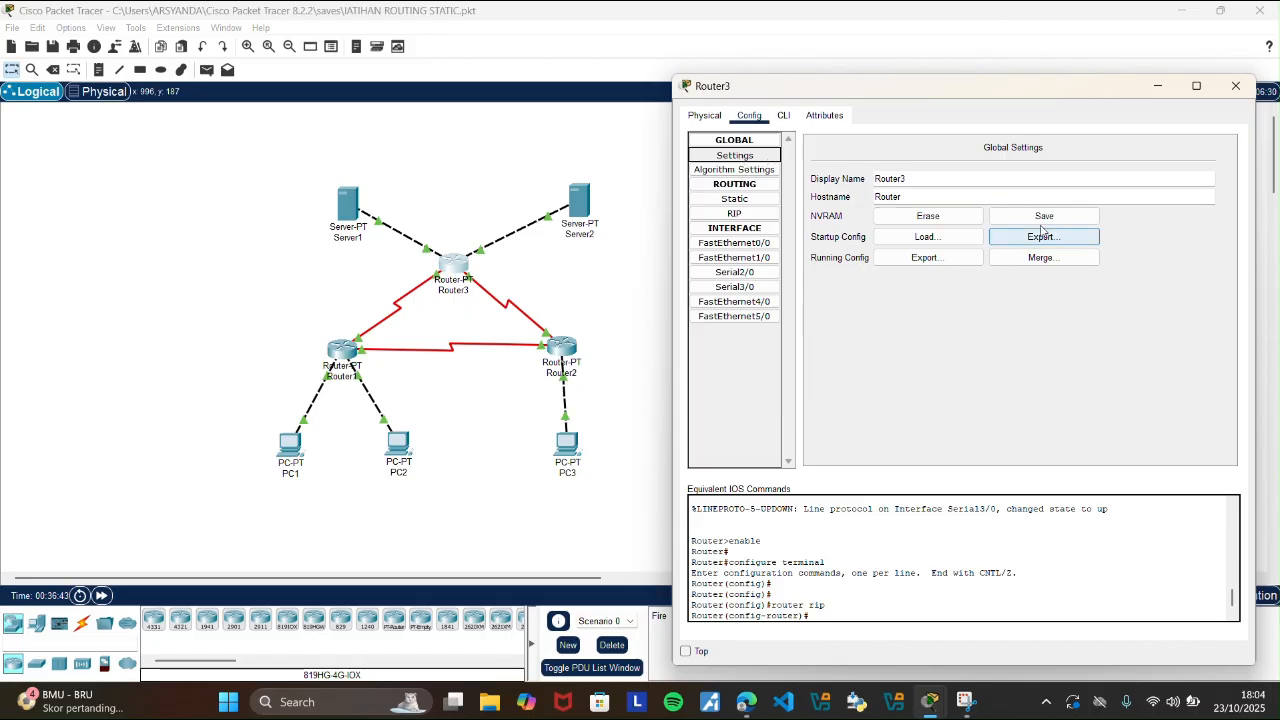
{"action": "left_click", "coordinate": [1044, 216]}
{"action": "left_click", "coordinate": [1235, 88]}
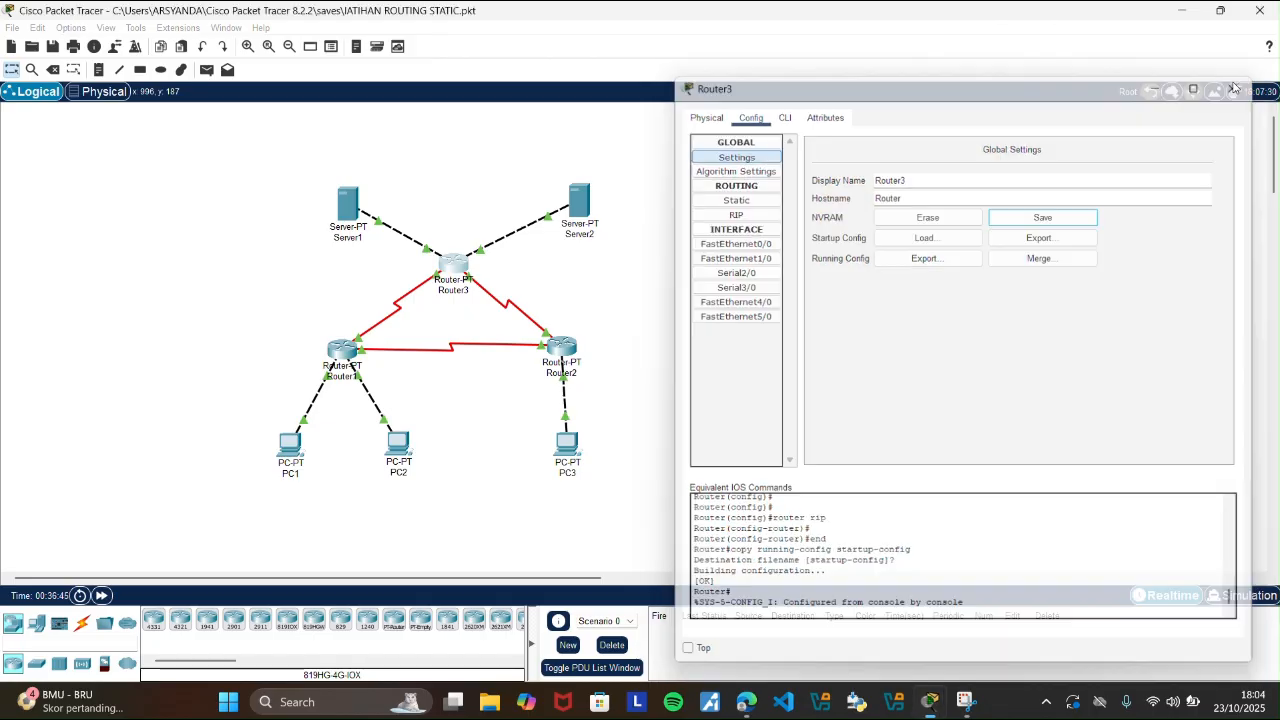
Consult the guide's step 5 on reloading the devices, and power cycle all devices in Packet Tracer, confirming the network reset.
{"action": "left_click", "coordinate": [745, 702]}
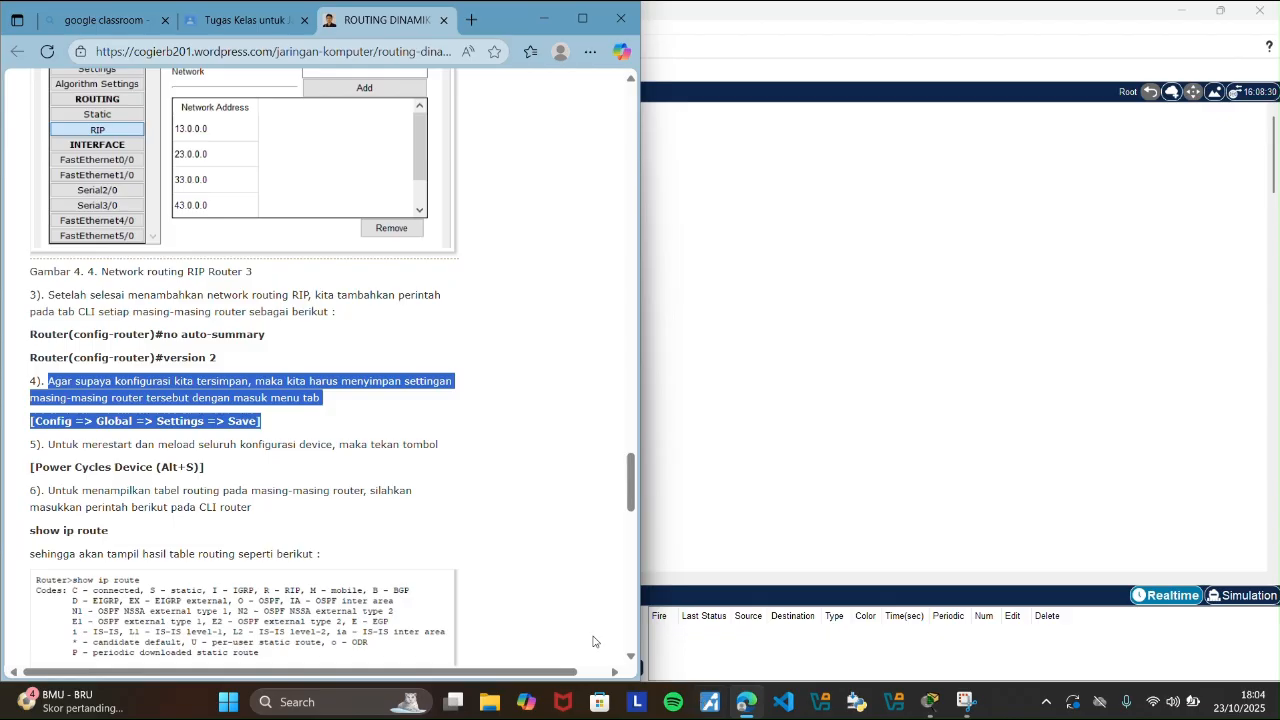
{"action": "left_click", "coordinate": [479, 517]}
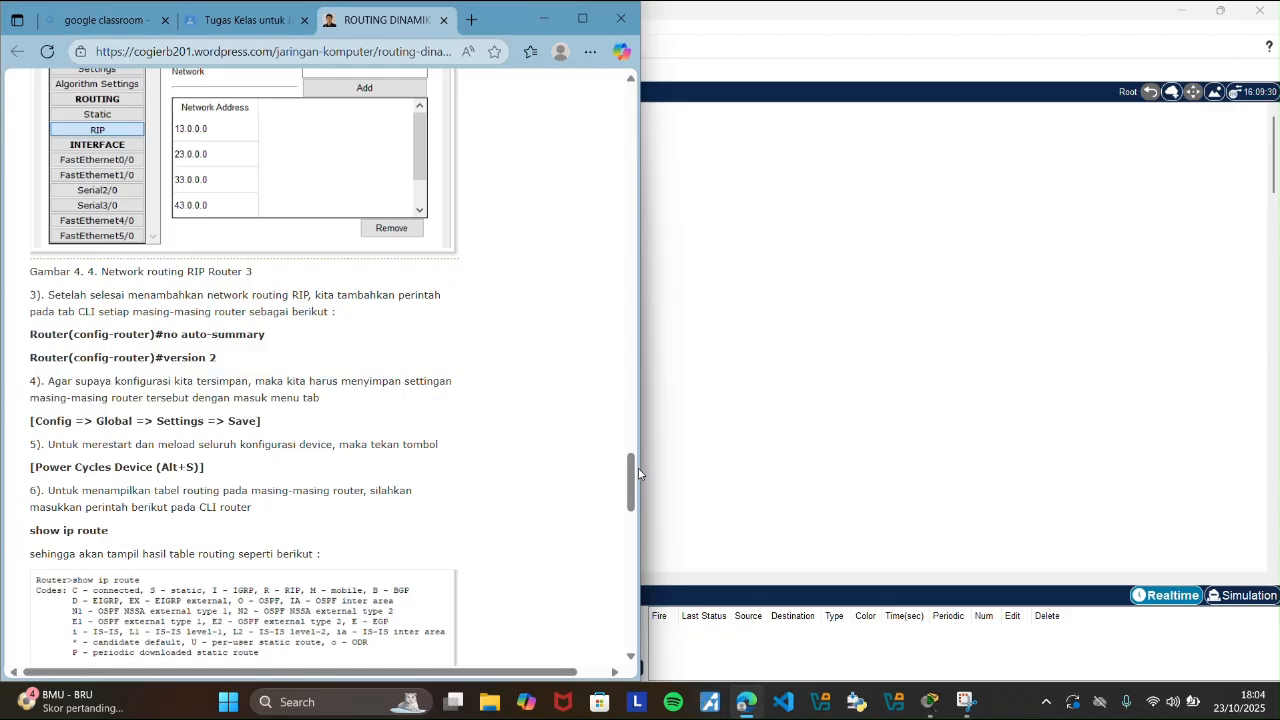
{"action": "scroll", "coordinate": [638, 474], "scroll_direction": "down", "scroll_amount": 3}
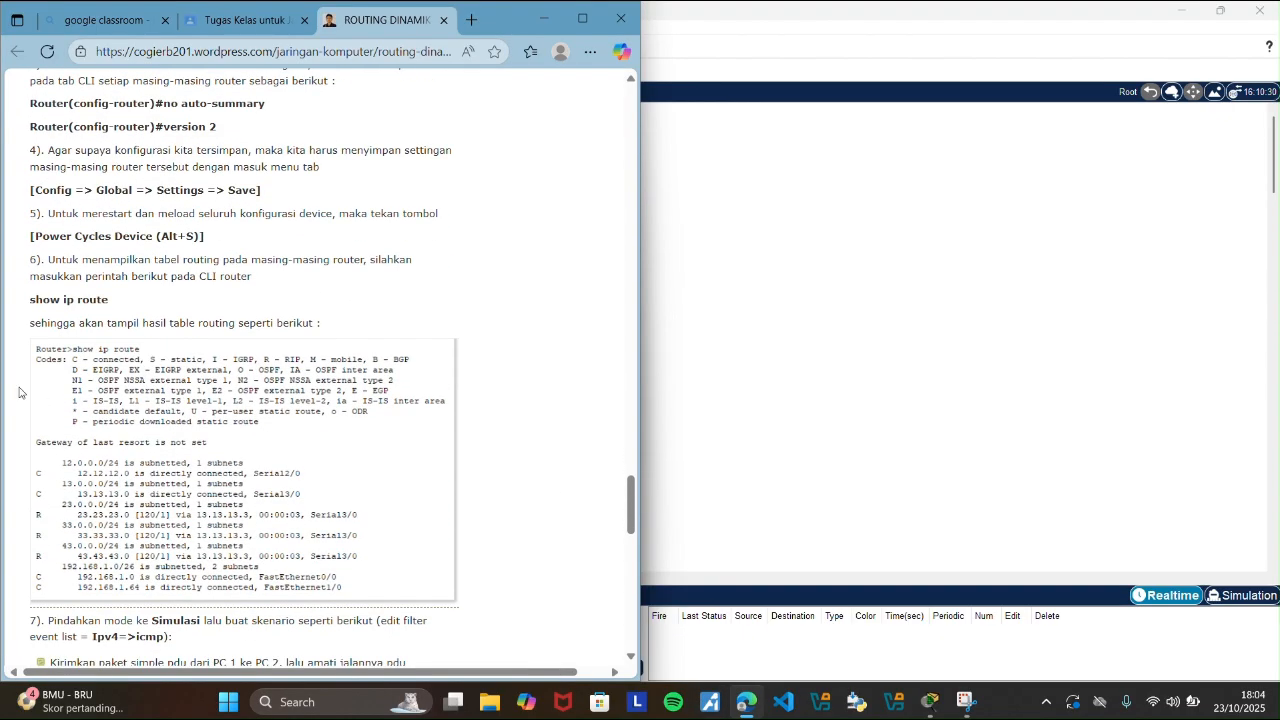
{"action": "left_click_drag", "start_coordinate": [31, 211], "coordinate": [211, 246]}
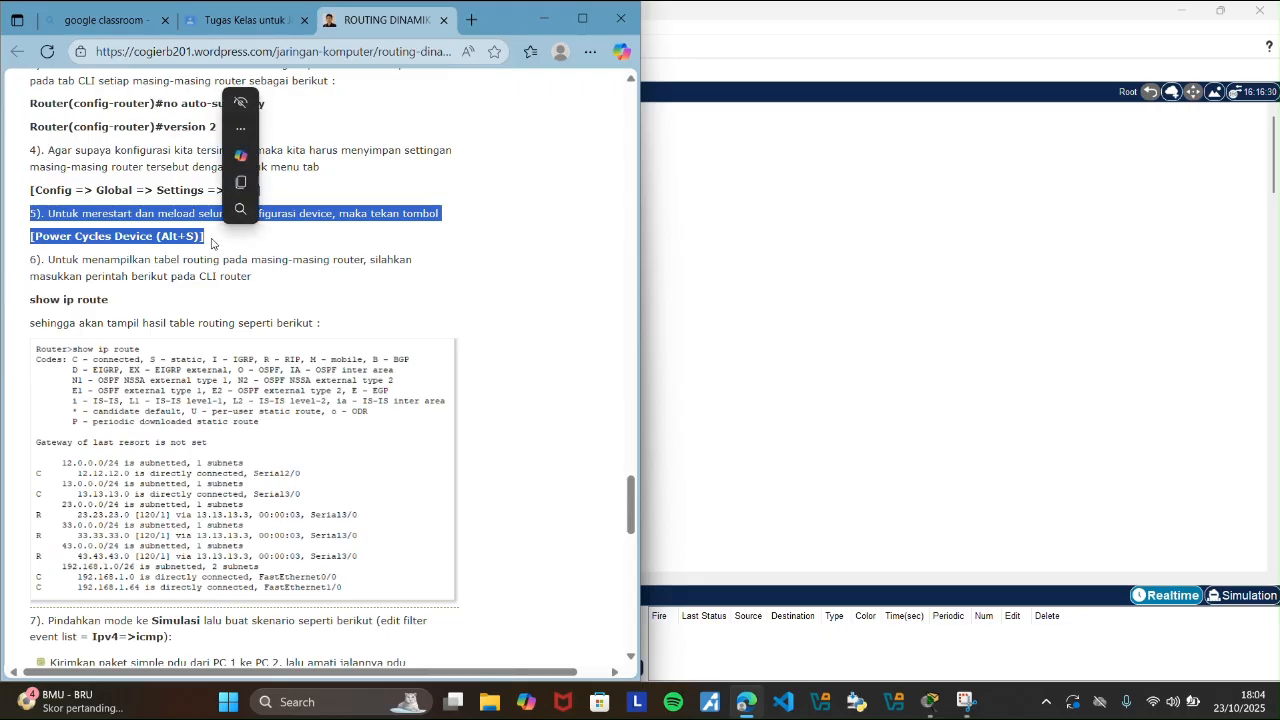
{"action": "left_click", "coordinate": [728, 254]}
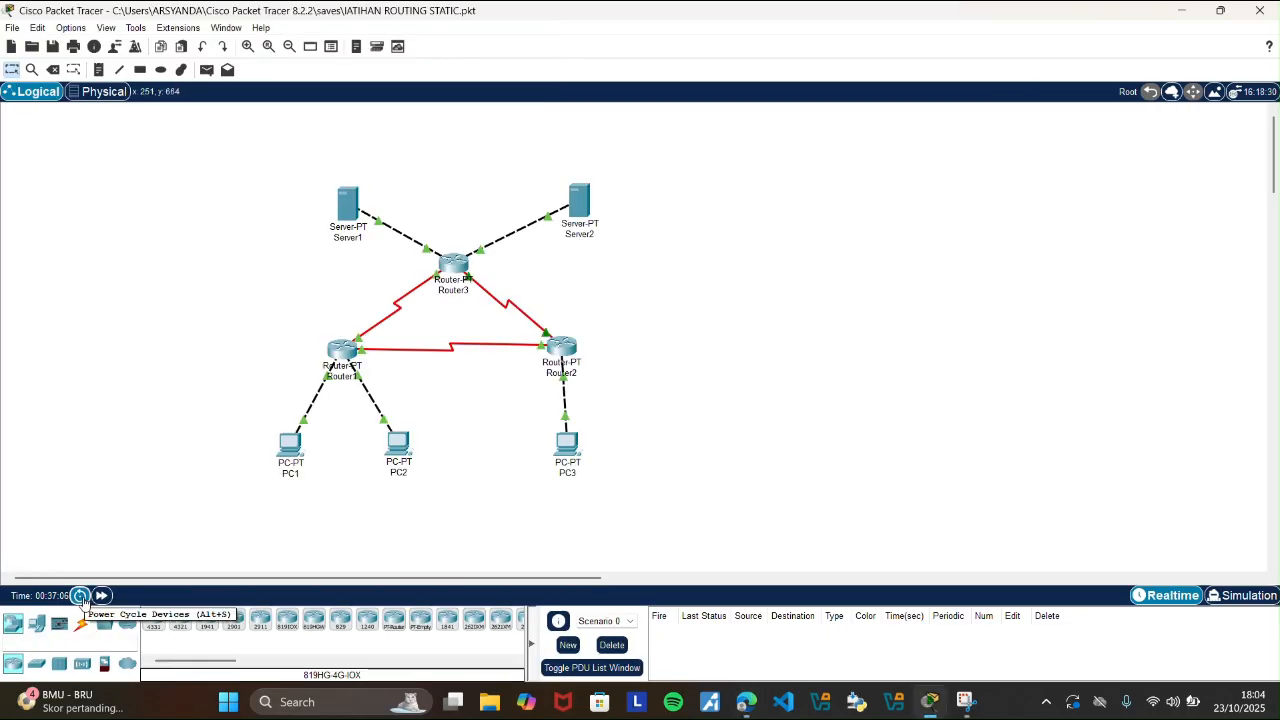
{"action": "left_click", "coordinate": [80, 596]}
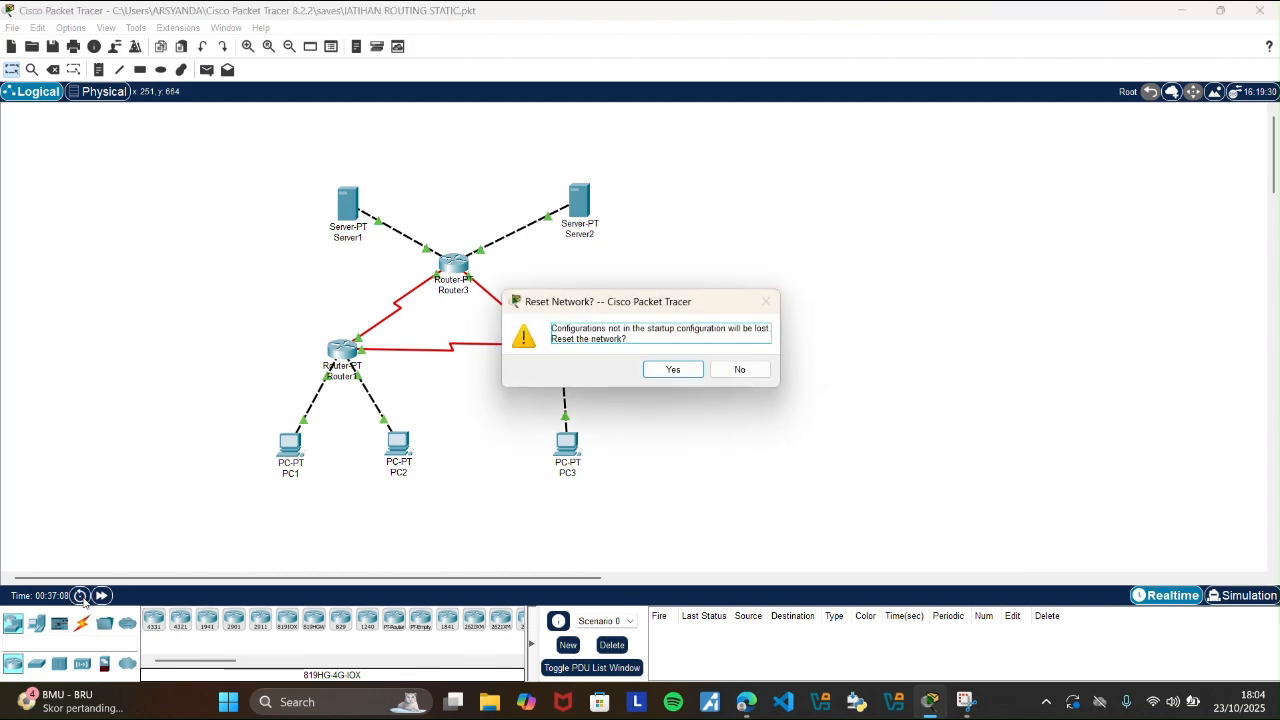
{"action": "left_click", "coordinate": [686, 374]}
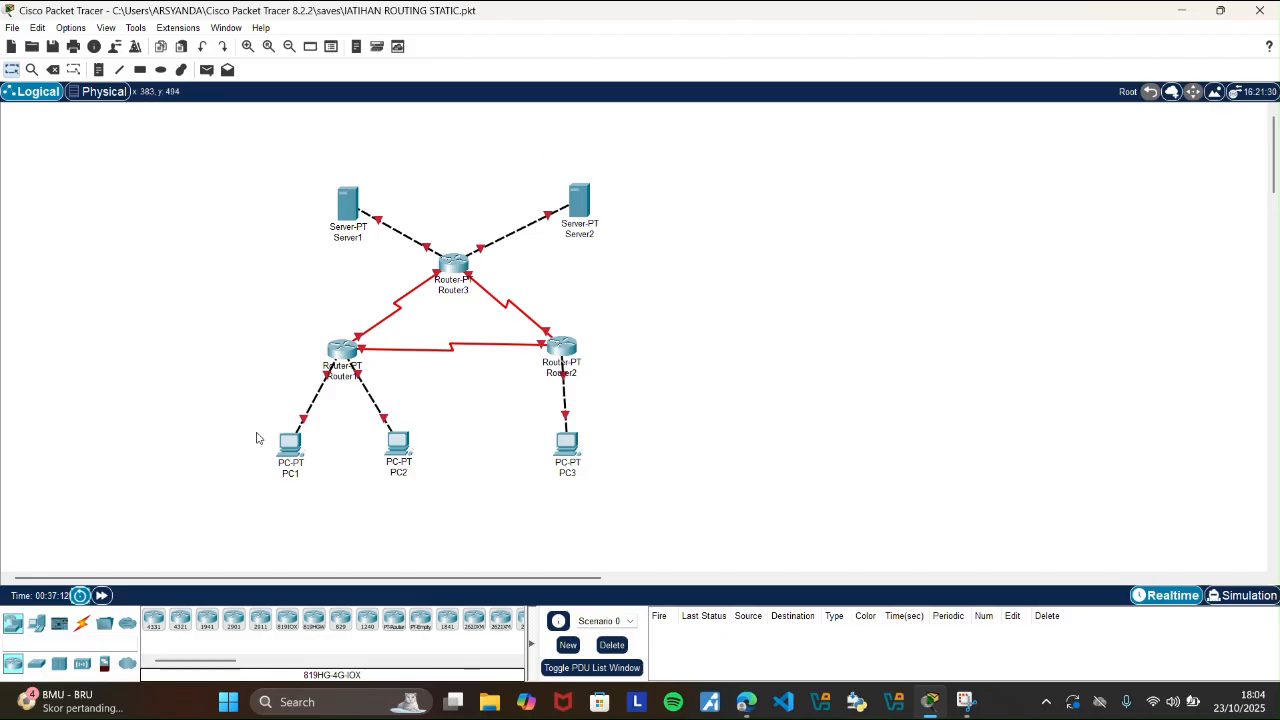
Read the guide's step 6 in the browser on displaying each router's routing table with show ip route.
{"action": "left_click", "coordinate": [748, 706]}
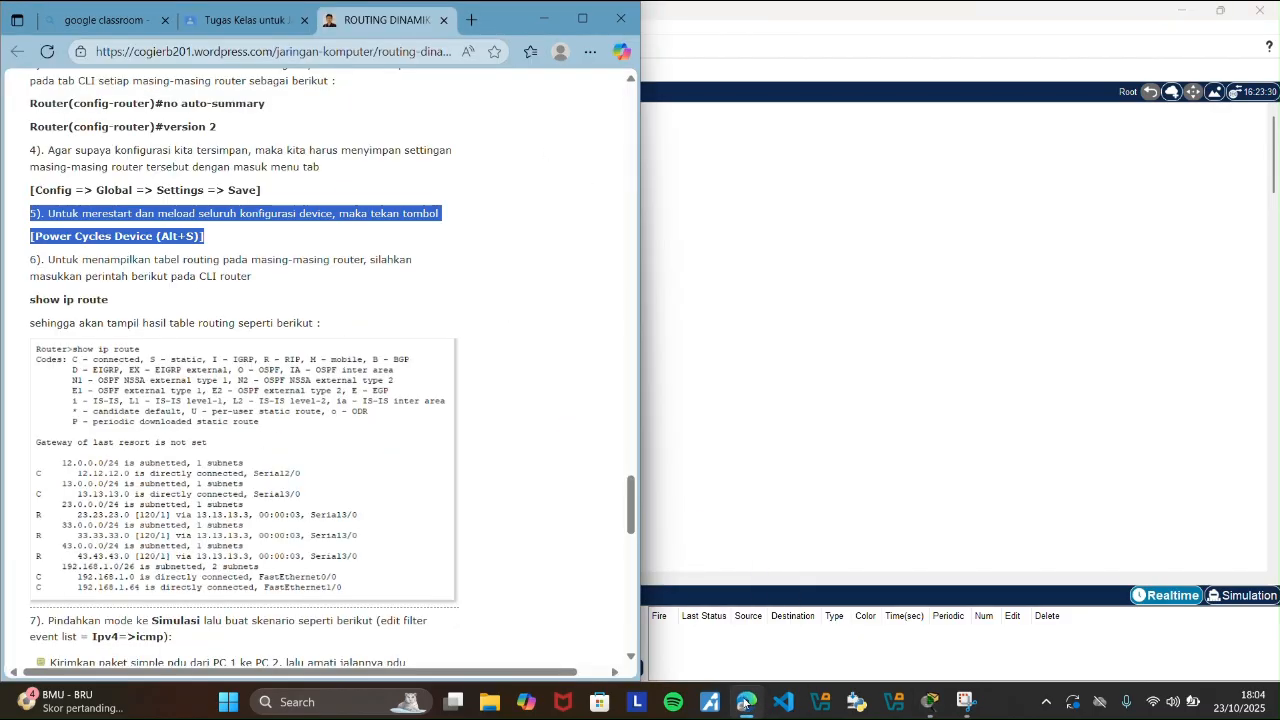
{"action": "left_click_drag", "start_coordinate": [632, 497], "coordinate": [632, 506]}
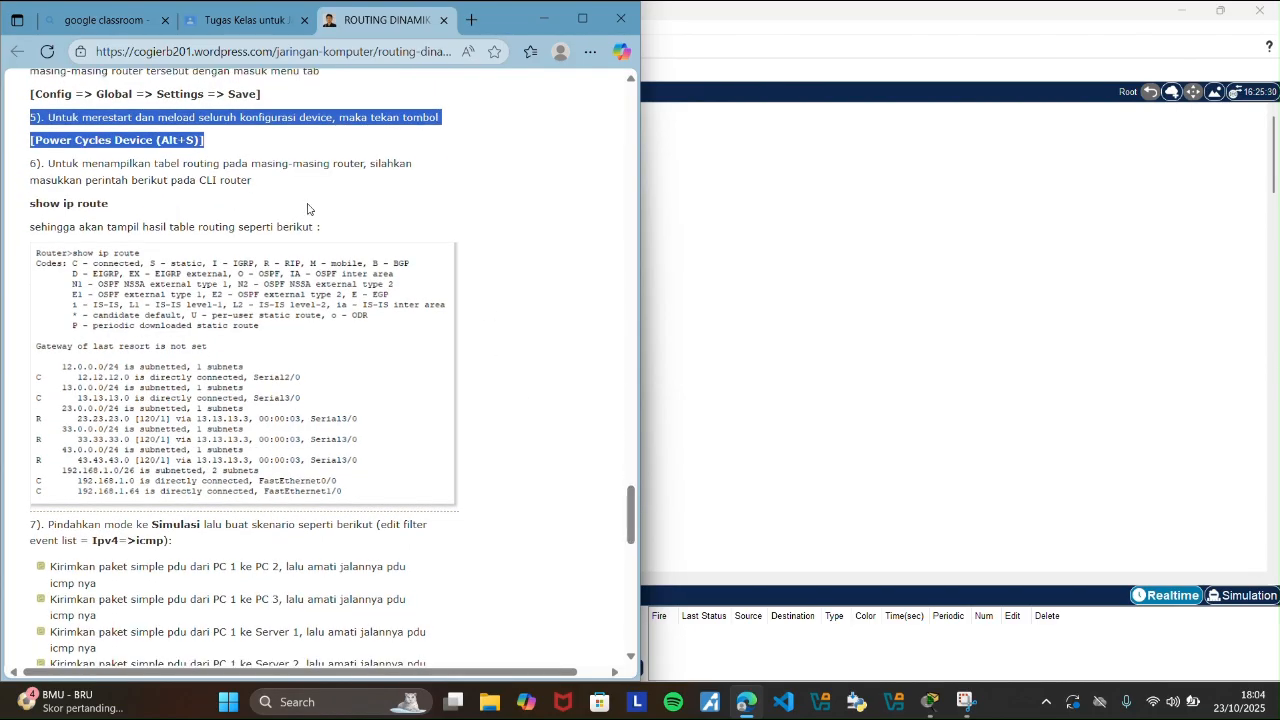
{"action": "left_click_drag", "start_coordinate": [29, 166], "coordinate": [128, 182]}
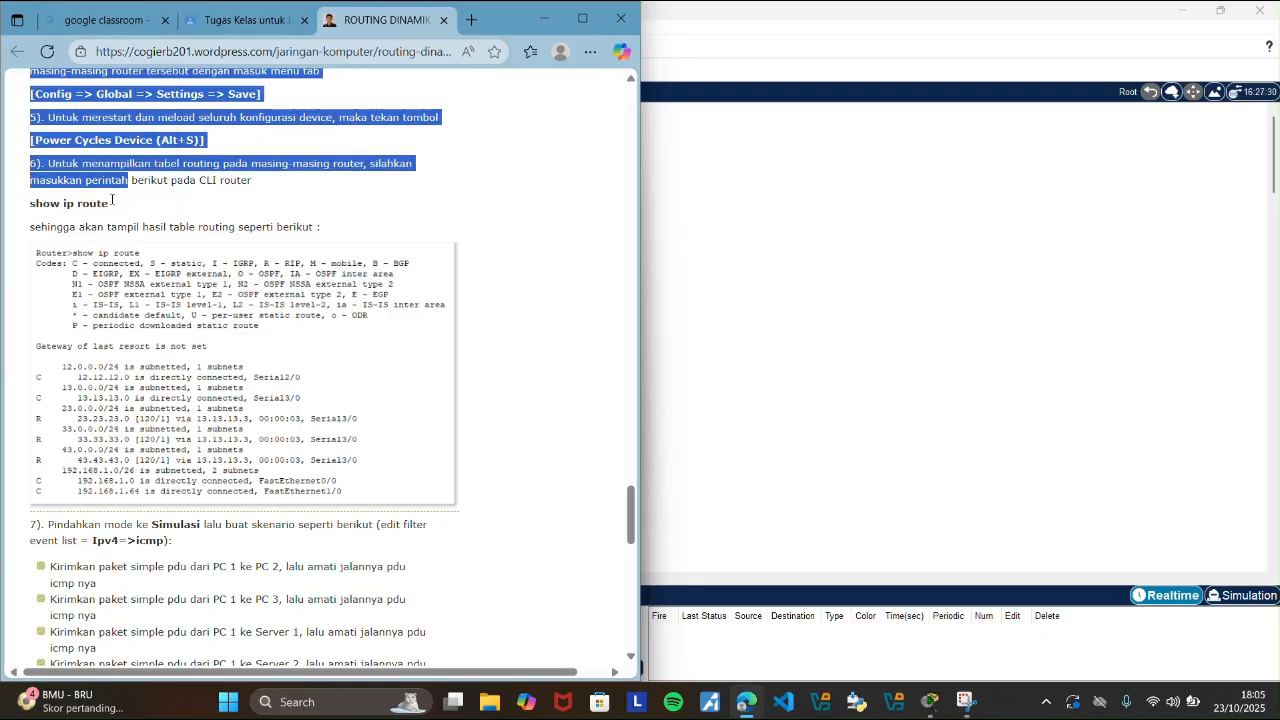
{"action": "left_click", "coordinate": [107, 200]}
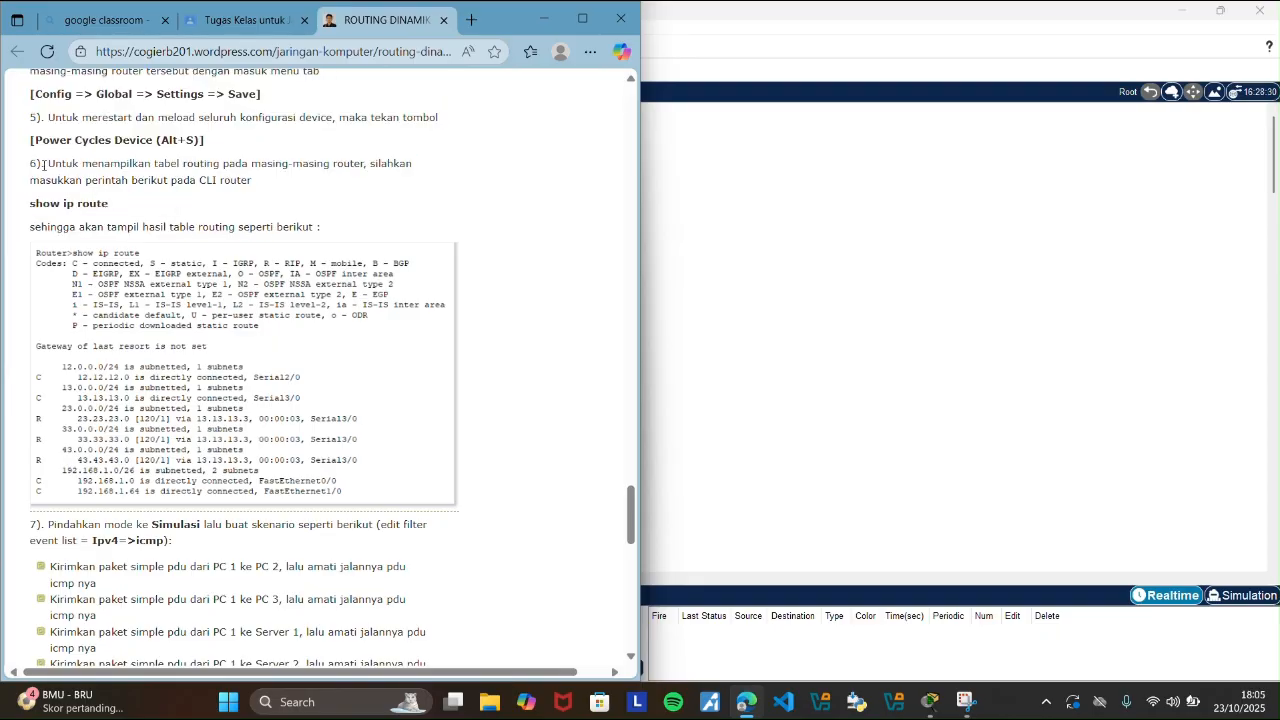
{"action": "left_click_drag", "start_coordinate": [43, 166], "coordinate": [114, 204]}
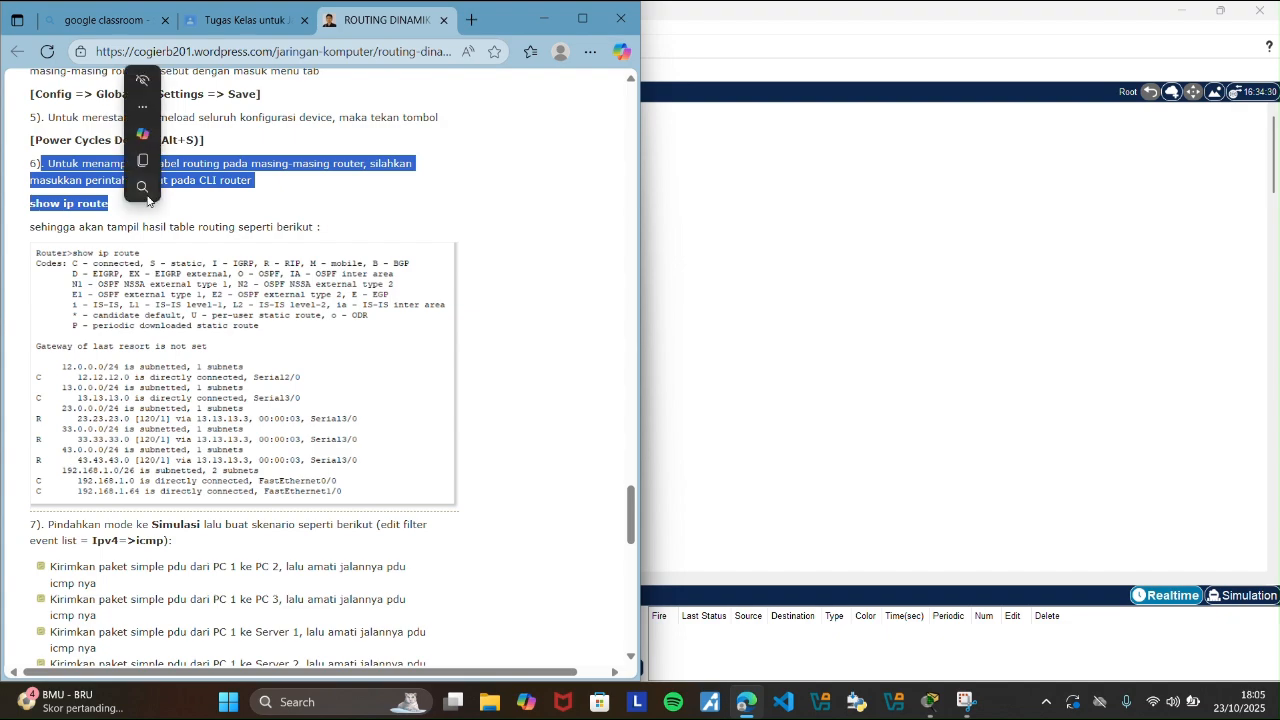
Switch to Cisco Packet Tracer and inspect the end of Router1's command-line output.
{"action": "left_click", "coordinate": [672, 228]}
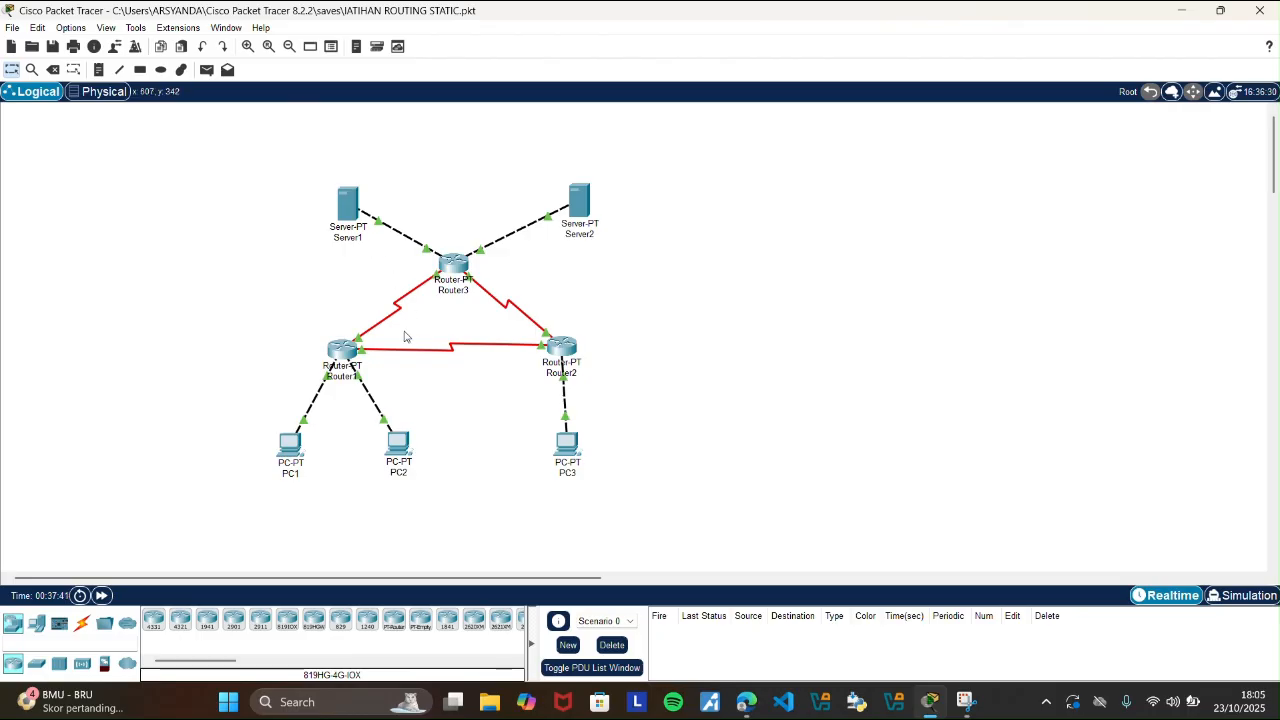
{"action": "mouse_move", "coordinate": [349, 350]}
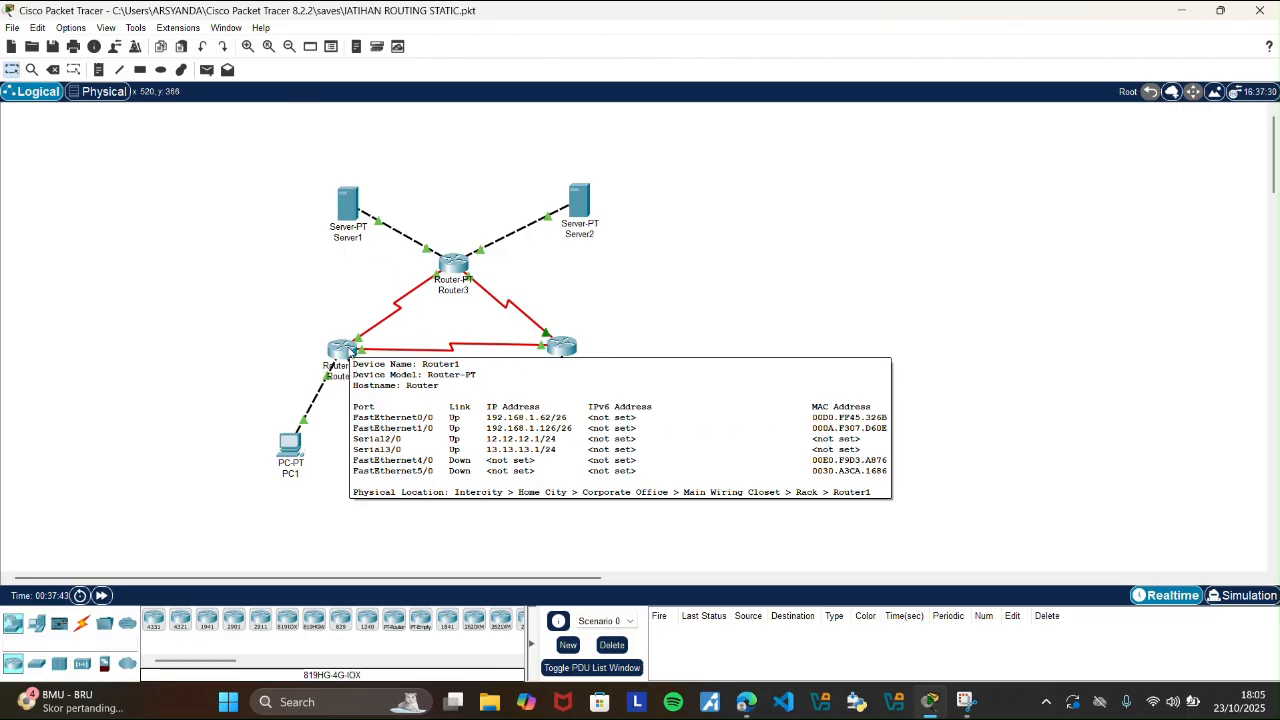
{"action": "left_click", "coordinate": [349, 350]}
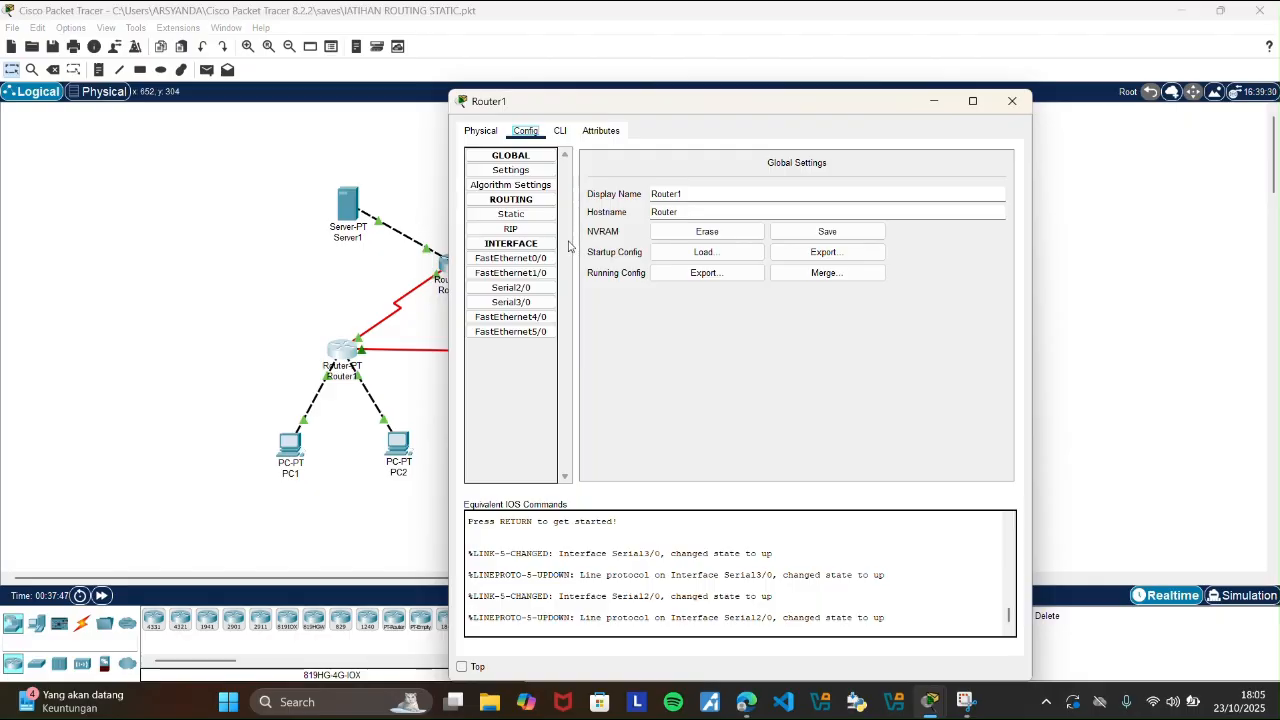
{"action": "left_click", "coordinate": [561, 131]}
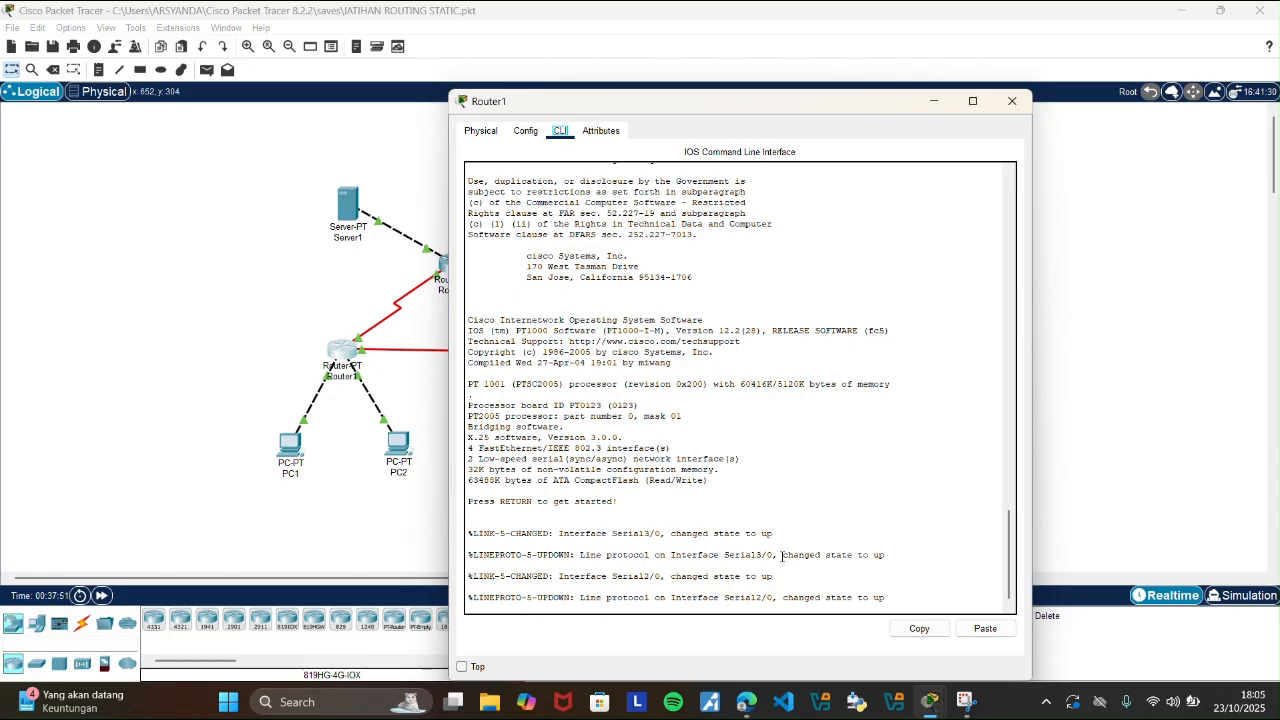
{"action": "left_click_drag", "start_coordinate": [1010, 576], "coordinate": [1016, 602]}
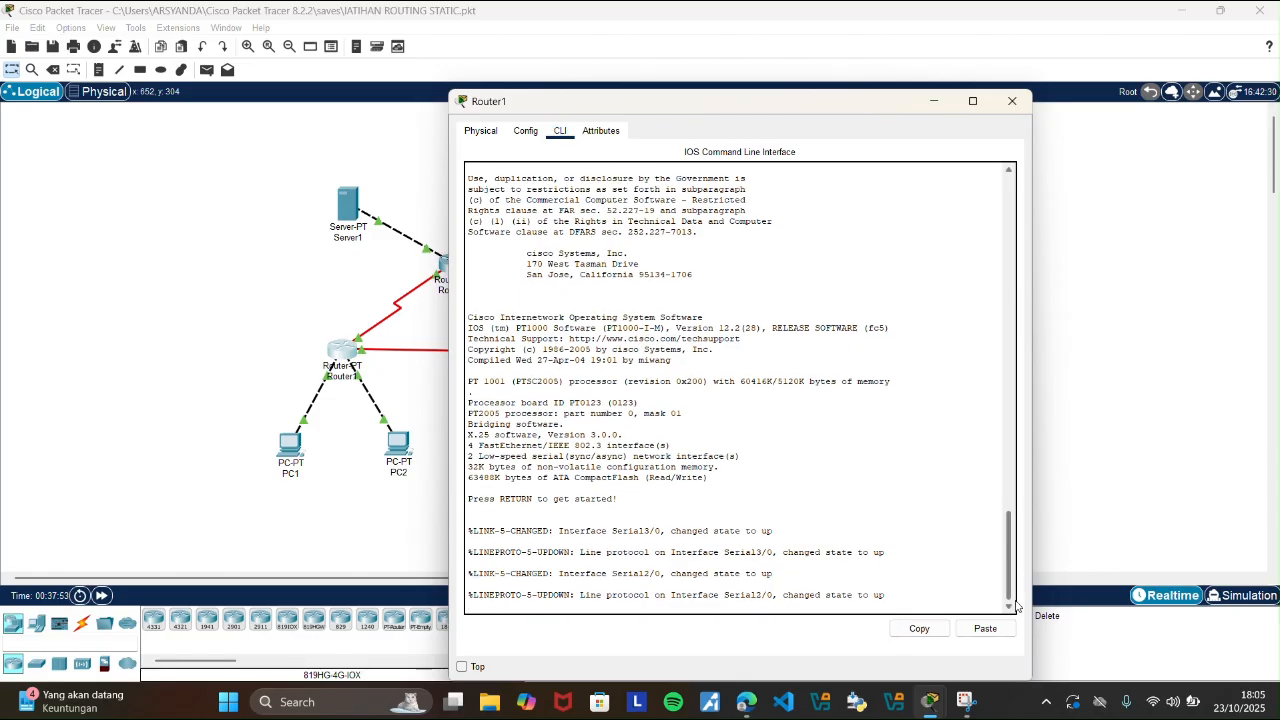
Check Router1's RIP network list, and erase its startup configuration from NVRAM, confirming the erasure.
{"action": "left_click", "coordinate": [515, 133]}
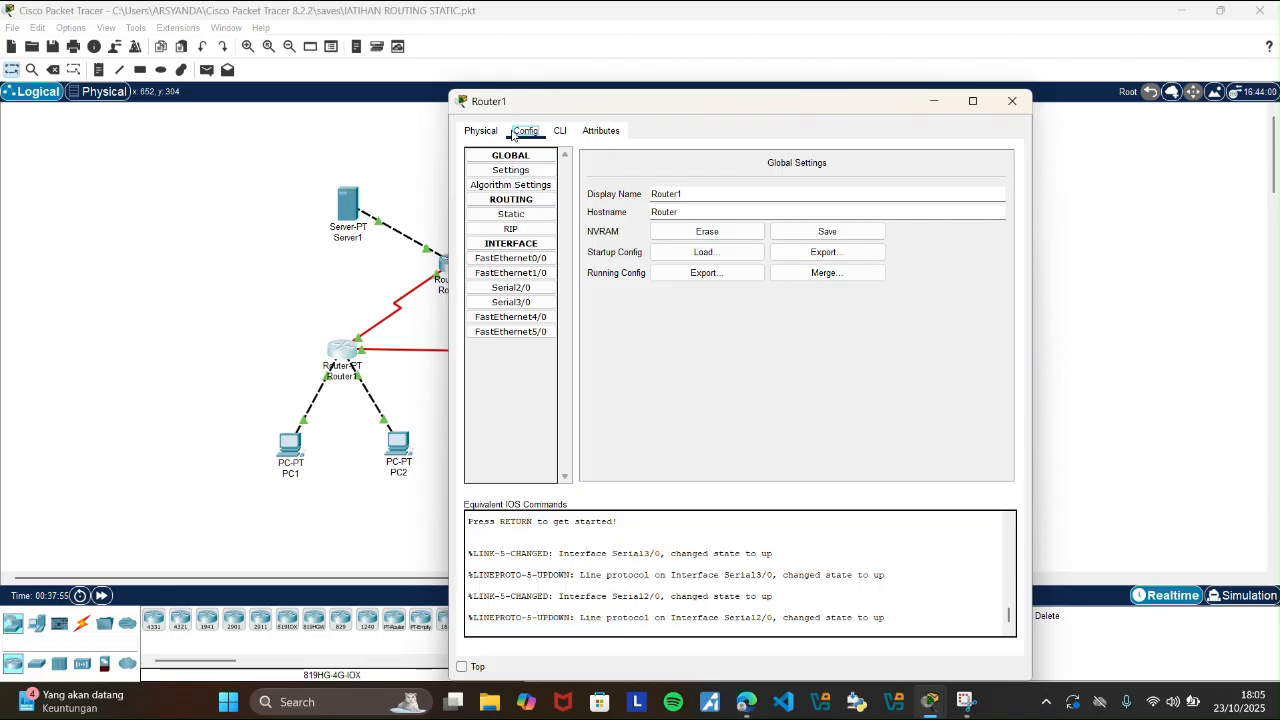
{"action": "left_click", "coordinate": [535, 233]}
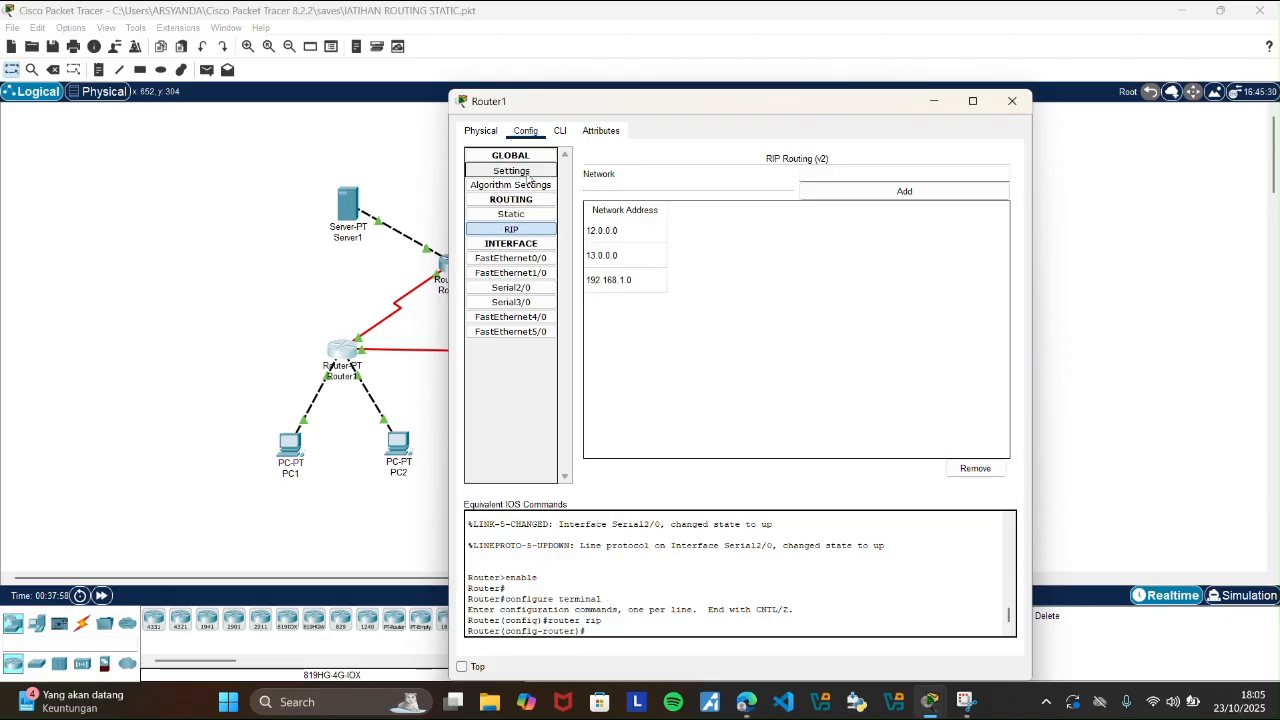
{"action": "left_click", "coordinate": [511, 170]}
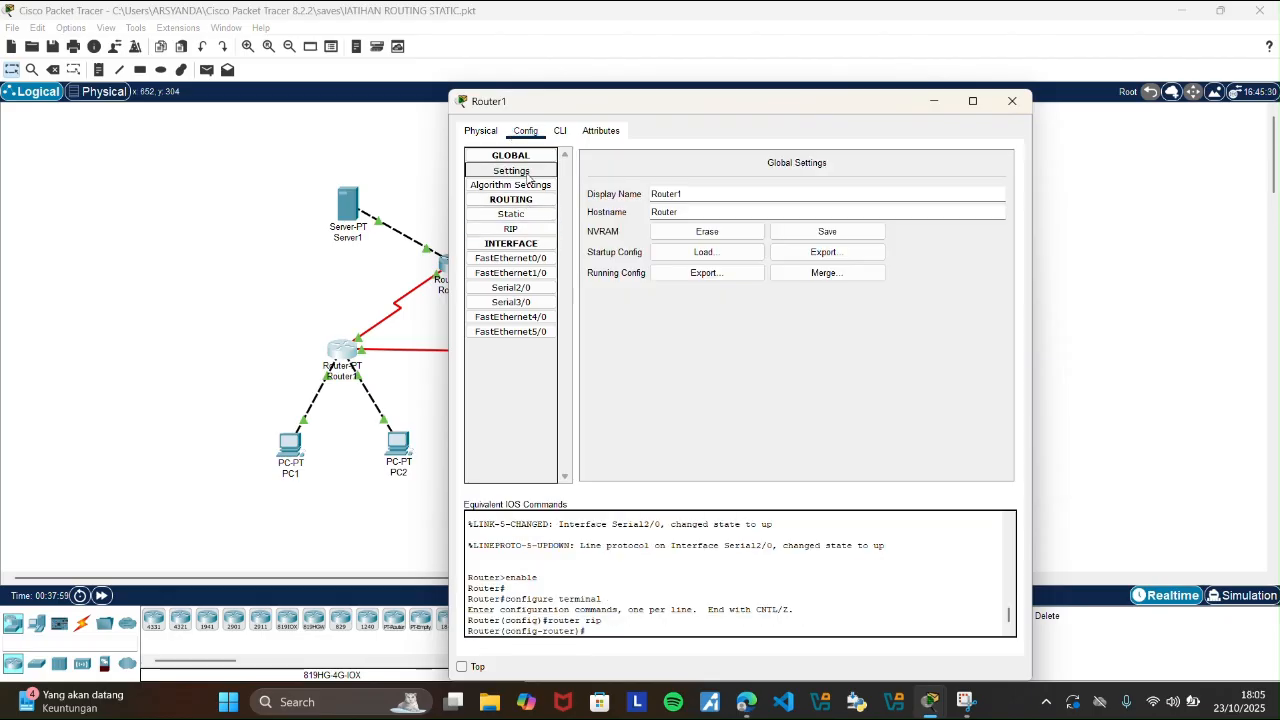
{"action": "left_click", "coordinate": [736, 236]}
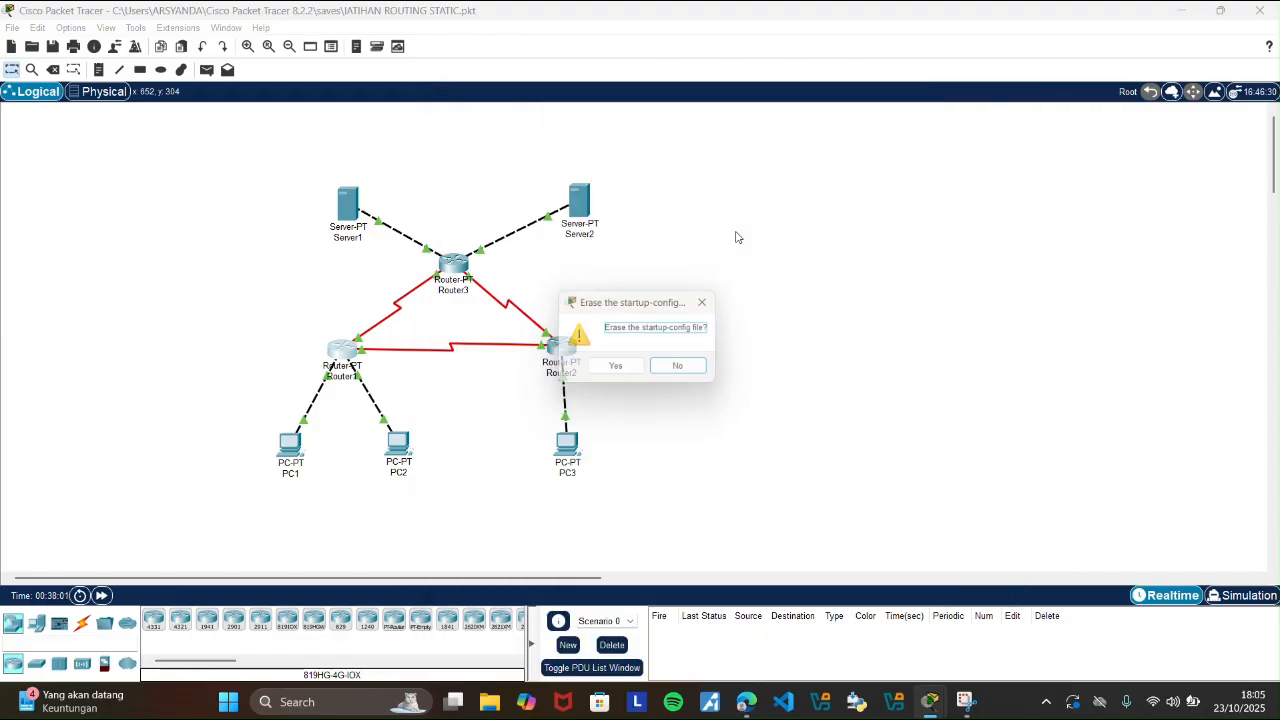
{"action": "left_click", "coordinate": [617, 370]}
Reopen Router1, display its routing table with show ip route at the command line, and close its window.
{"action": "left_click", "coordinate": [345, 355]}
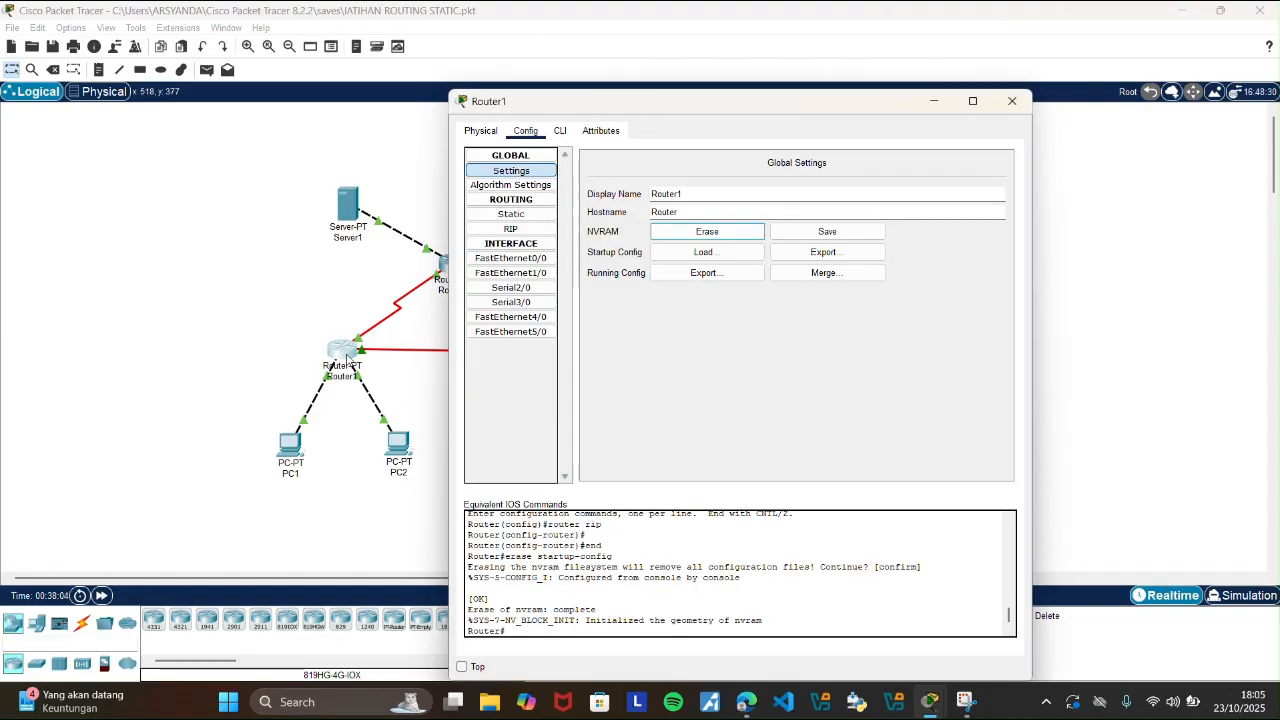
{"action": "left_click", "coordinate": [561, 131]}
{"action": "left_click", "coordinate": [567, 608]}
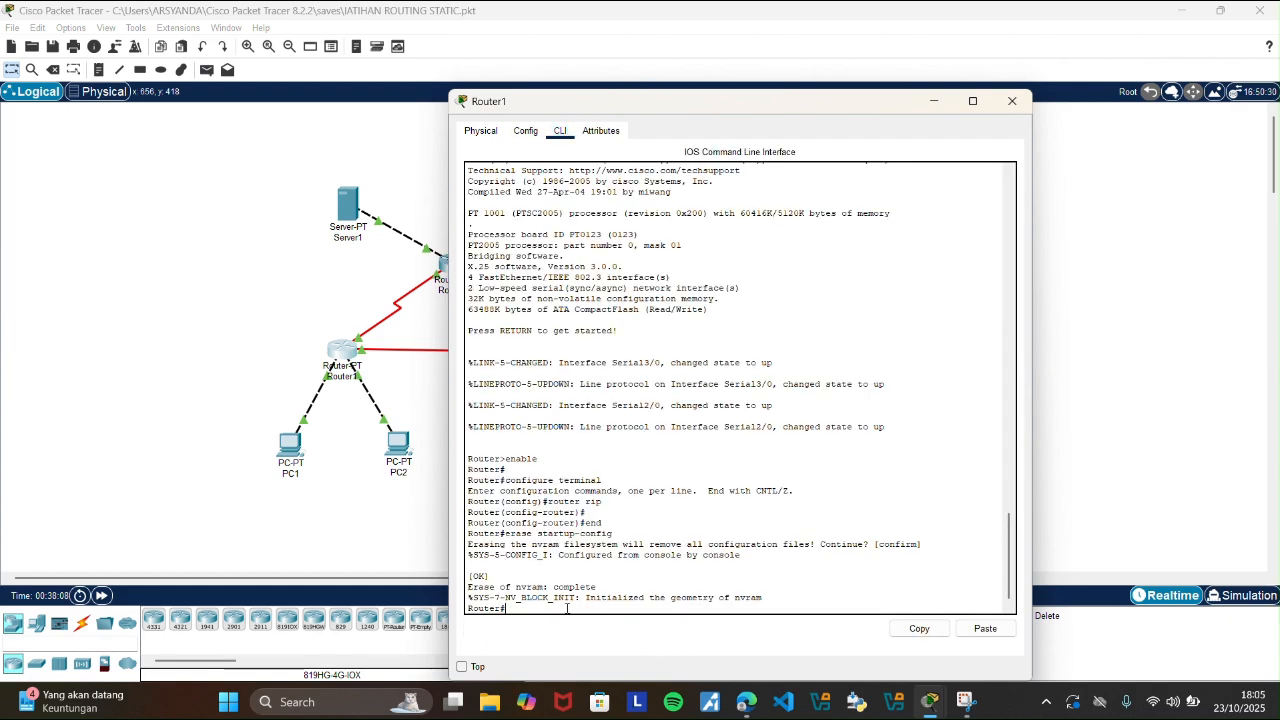
{"action": "type", "text": "show ip route"}
{"action": "key", "text": "Return"}
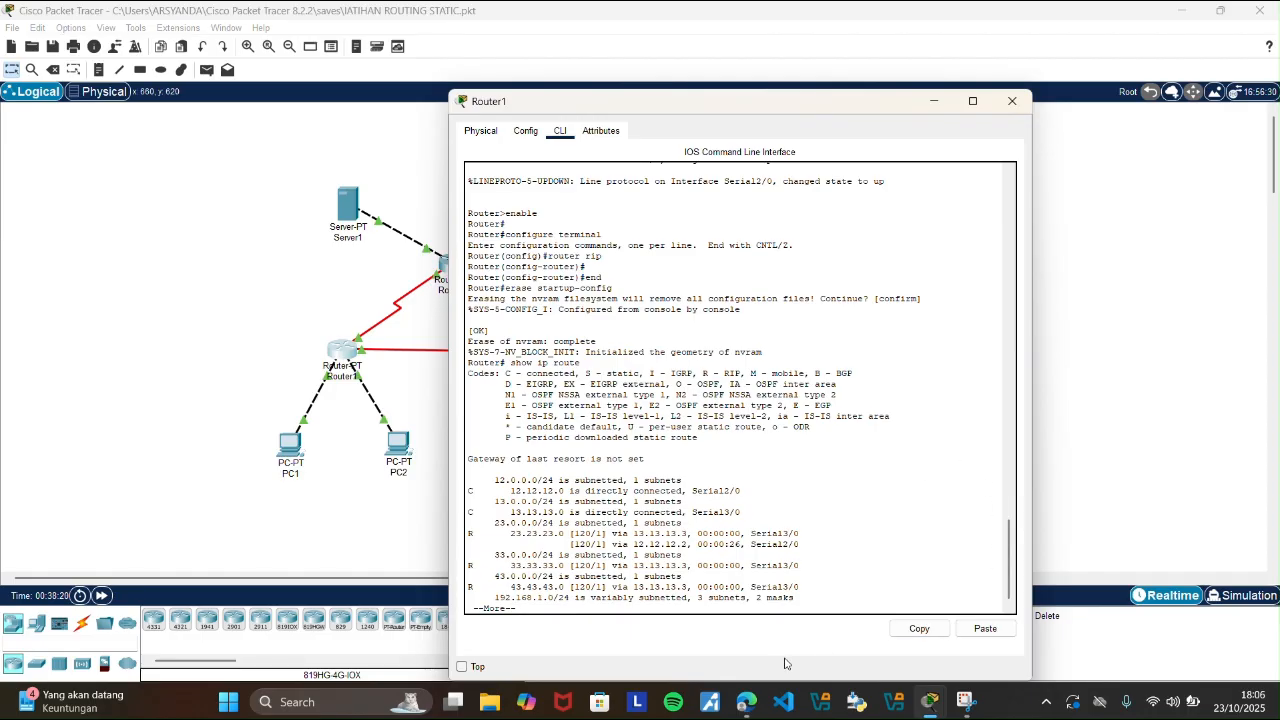
{"action": "left_click", "coordinate": [1008, 101]}
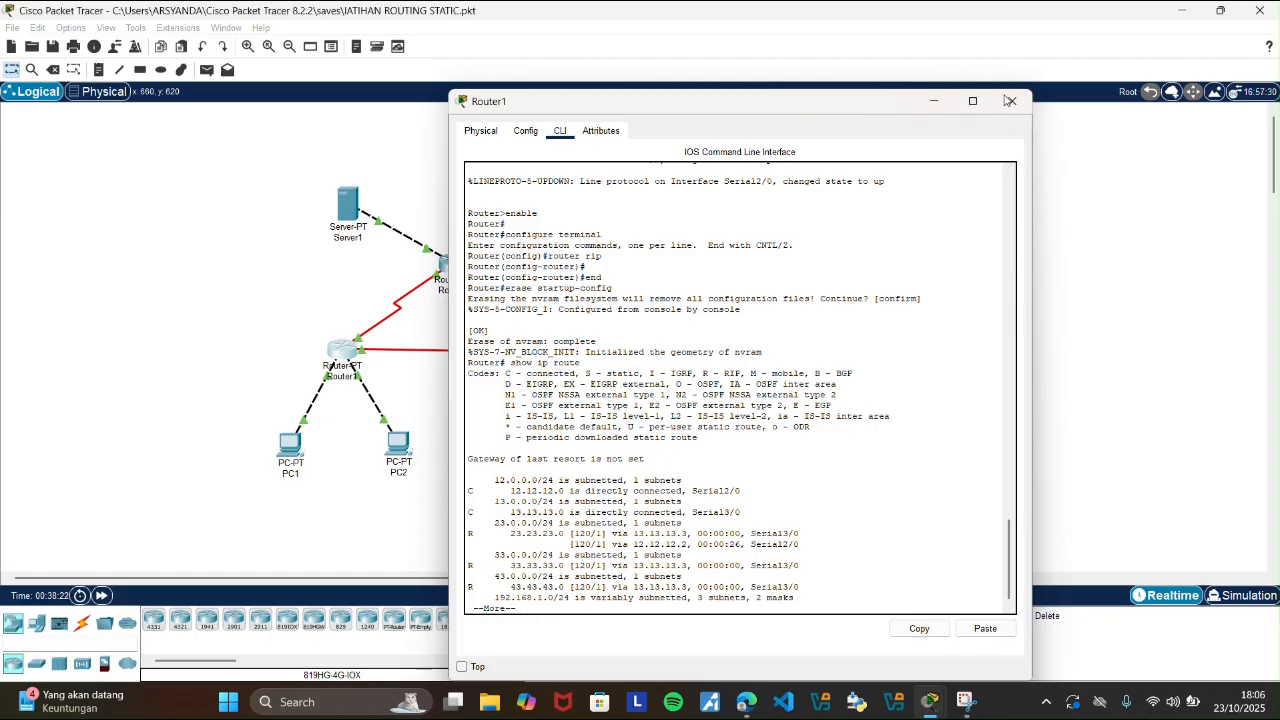
Erase Router2's startup configuration from NVRAM in its global settings, confirming the erasure.
{"action": "left_click", "coordinate": [562, 355]}
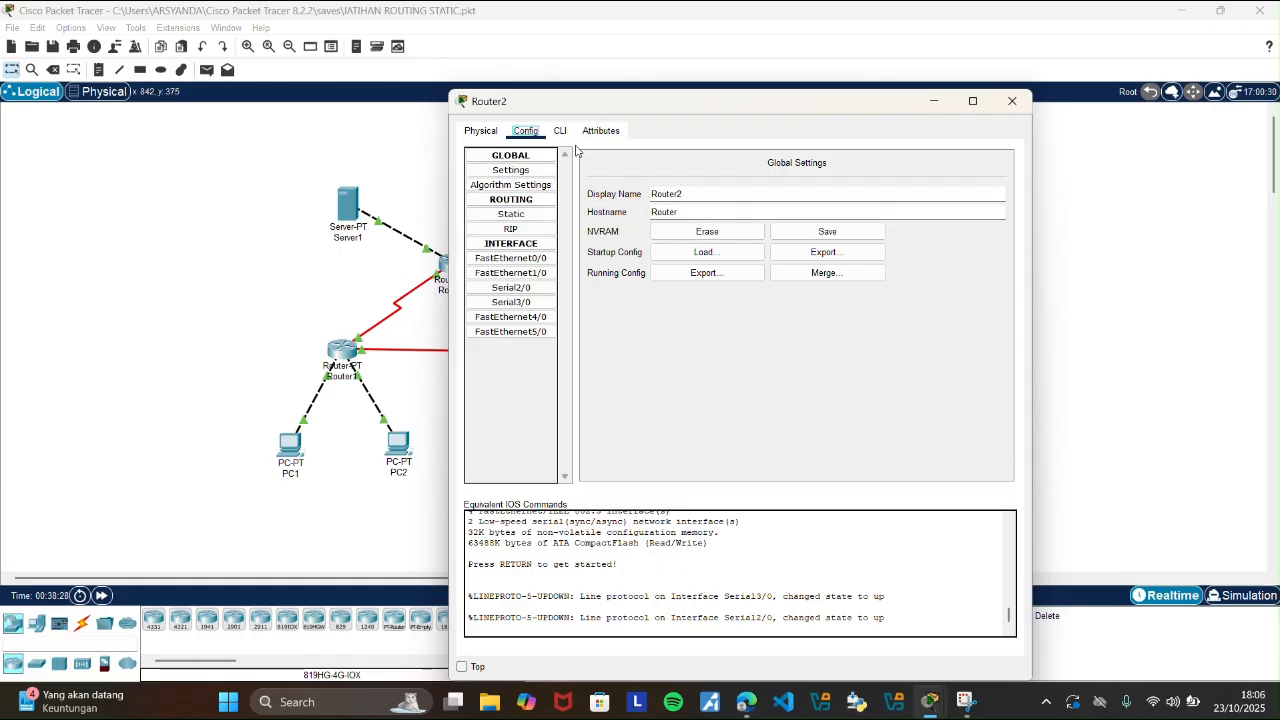
{"action": "left_click", "coordinate": [746, 237]}
{"action": "left_click", "coordinate": [746, 237]}
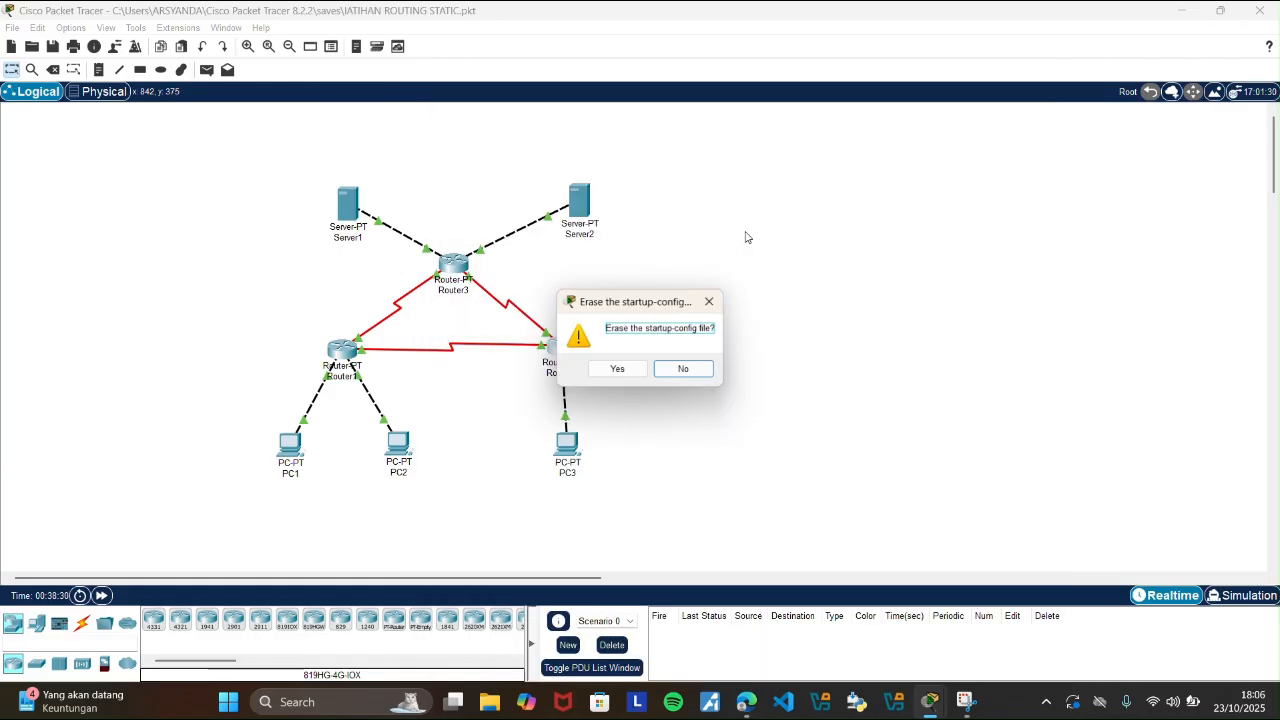
{"action": "left_click", "coordinate": [618, 370]}
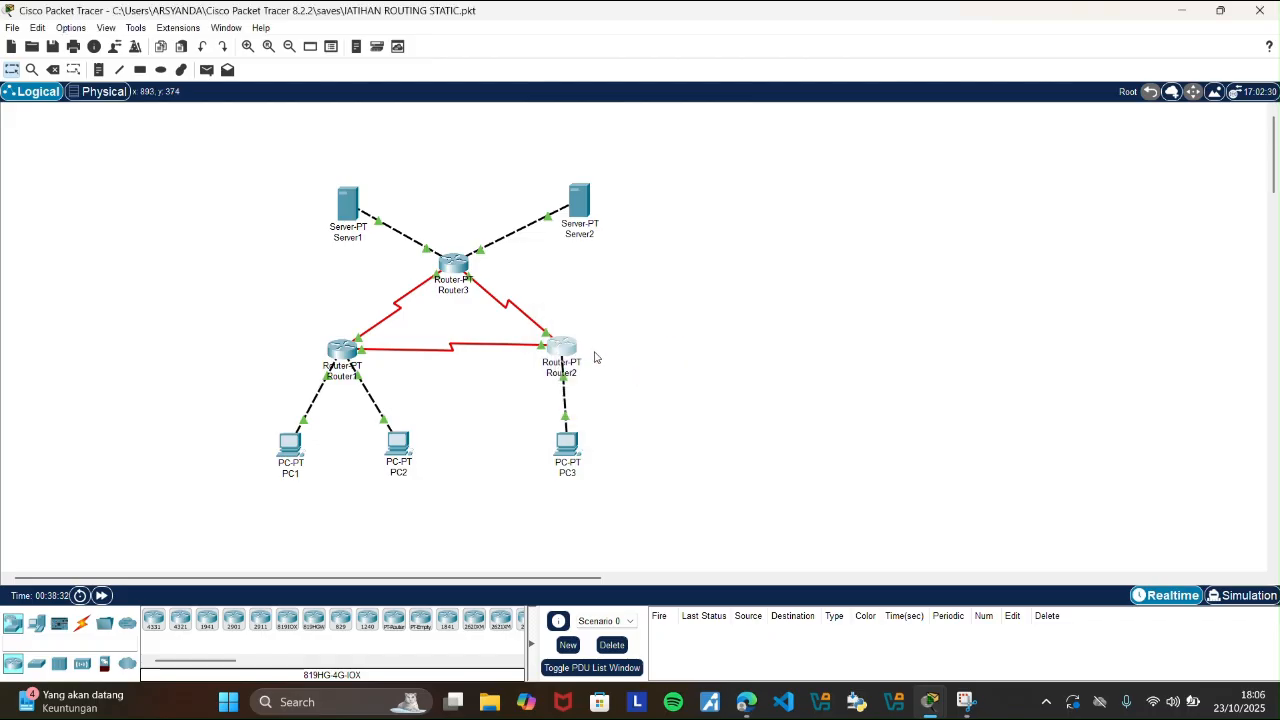
Reopen Router2, display its routing table with show ip route at the command line, and close its window.
{"action": "left_click", "coordinate": [560, 350]}
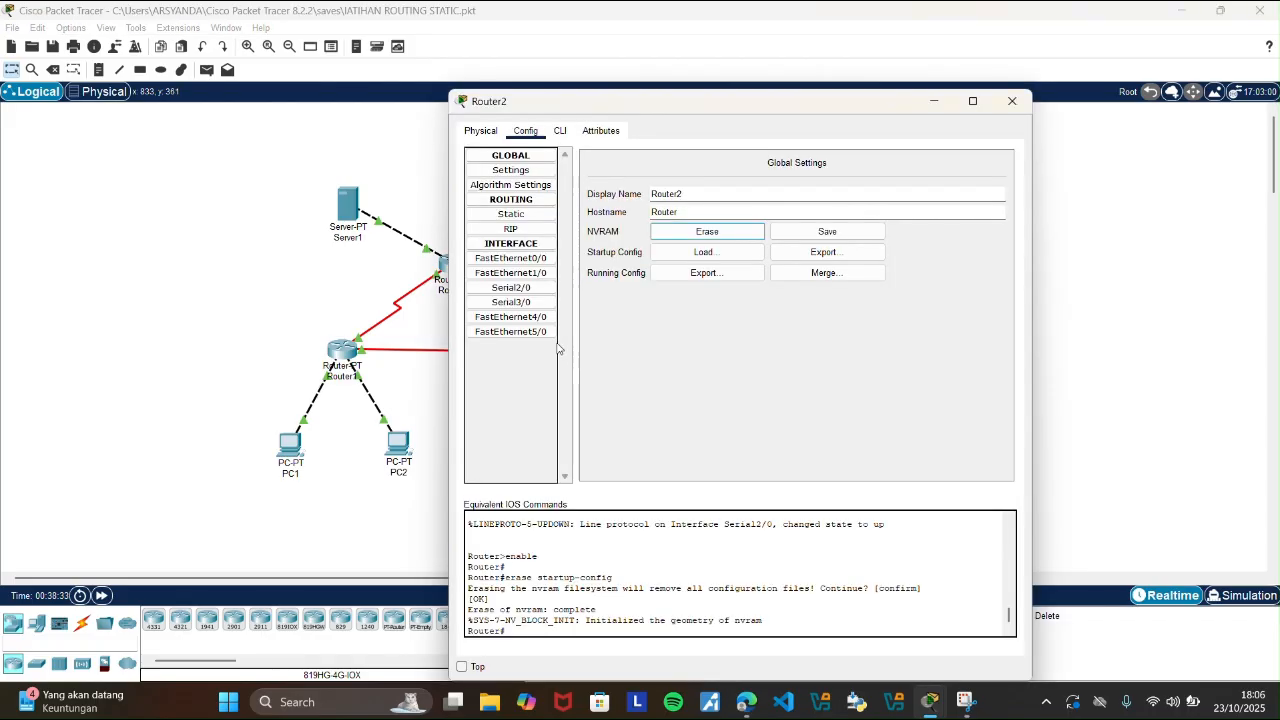
{"action": "left_click", "coordinate": [560, 131]}
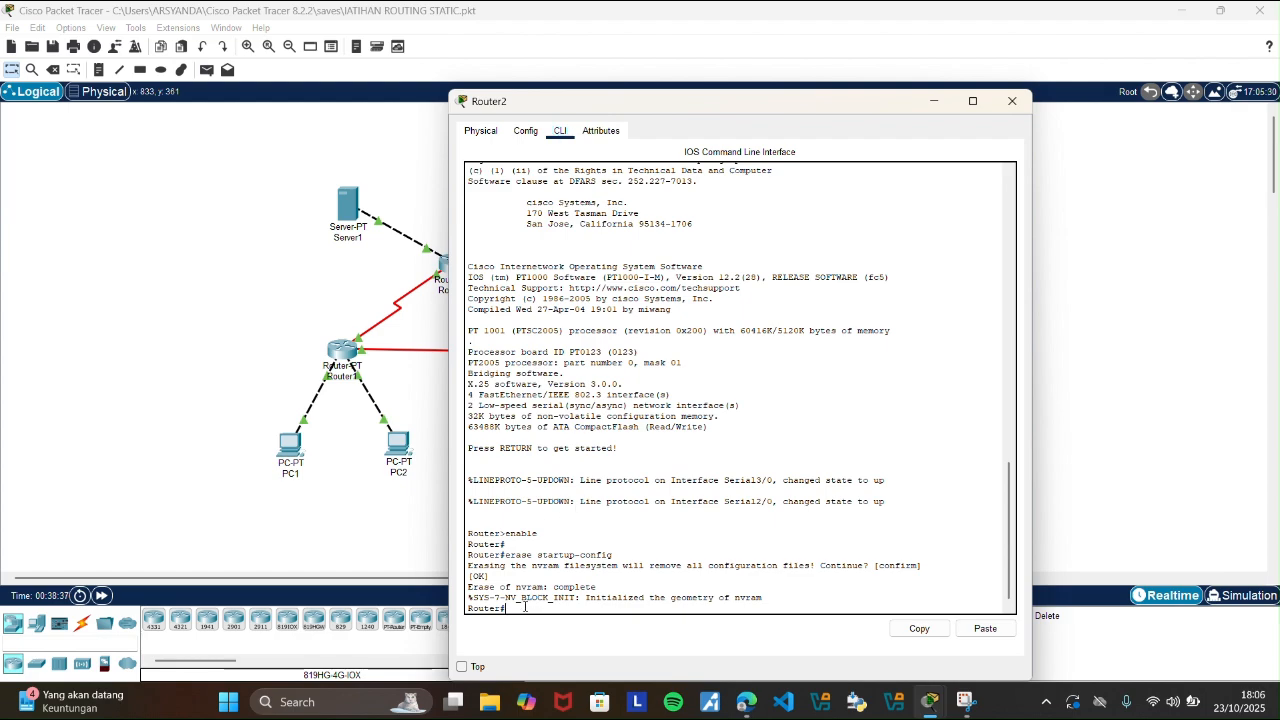
{"action": "type", "text": "show ip route"}
{"action": "key", "text": "Return"}
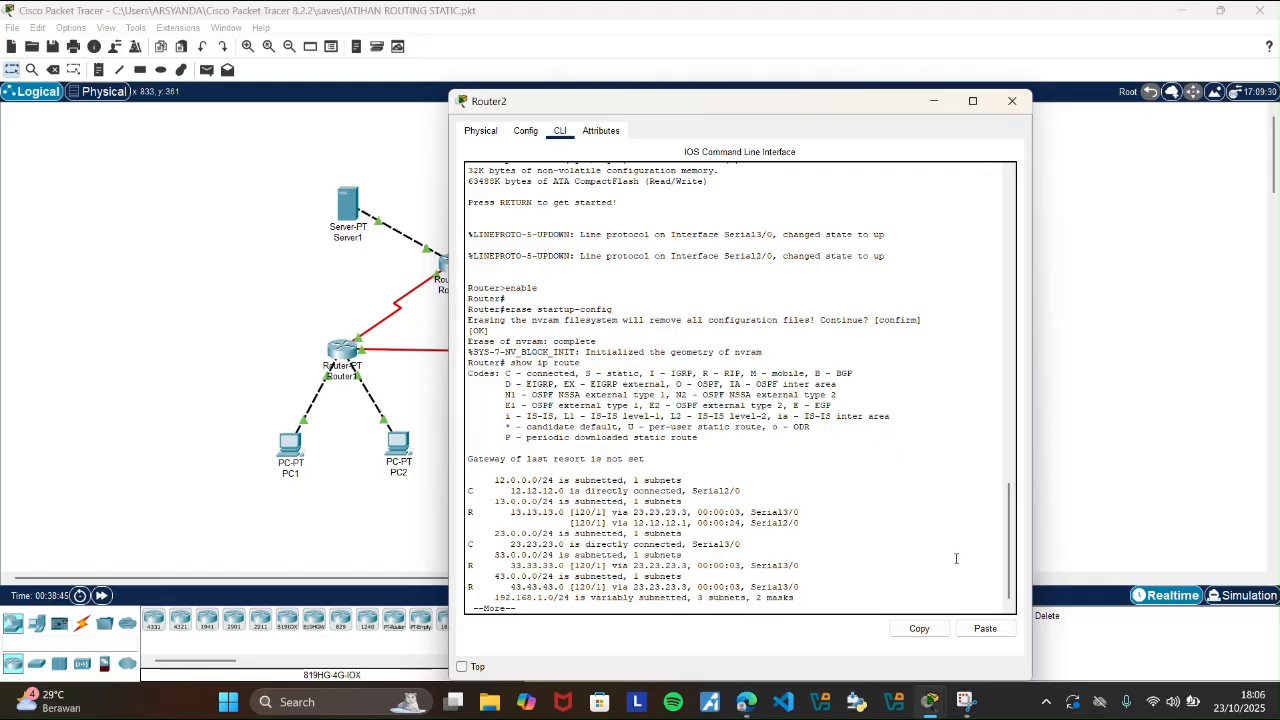
{"action": "left_click", "coordinate": [1009, 101]}
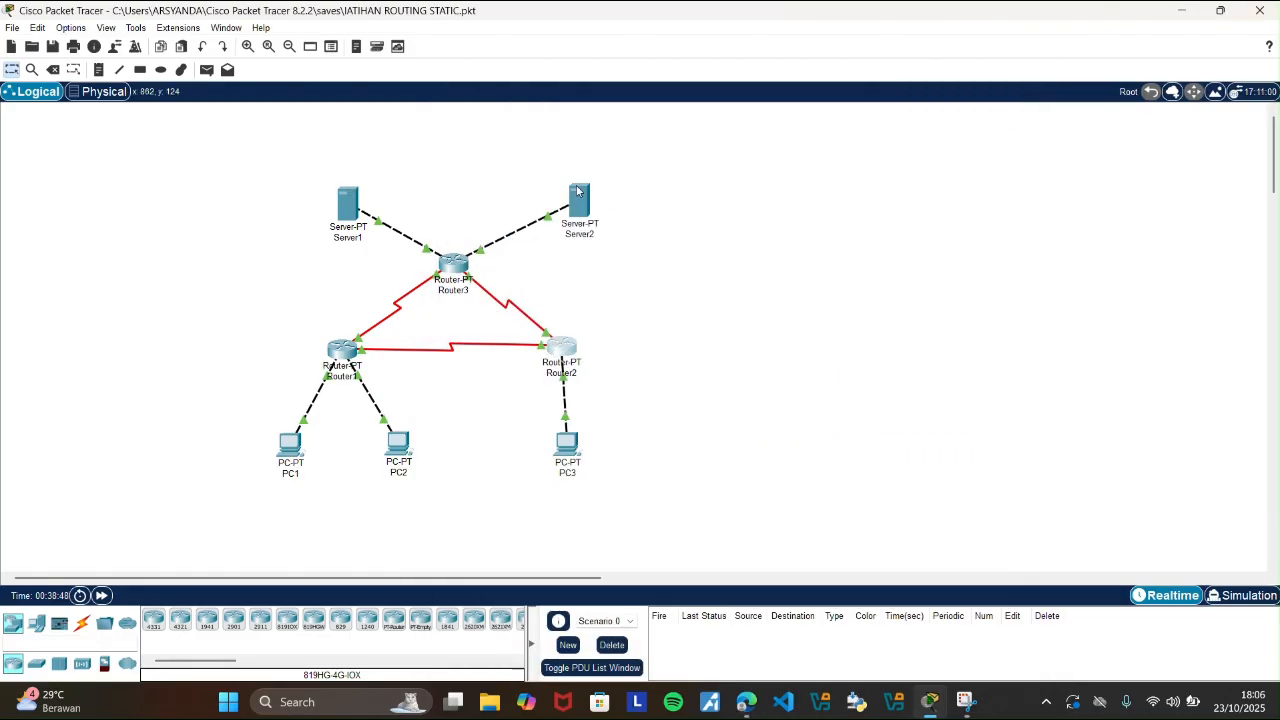
Erase Router3's startup configuration from NVRAM in its global settings, confirming the erasure.
{"action": "left_click", "coordinate": [457, 262]}
{"action": "left_click", "coordinate": [705, 233]}
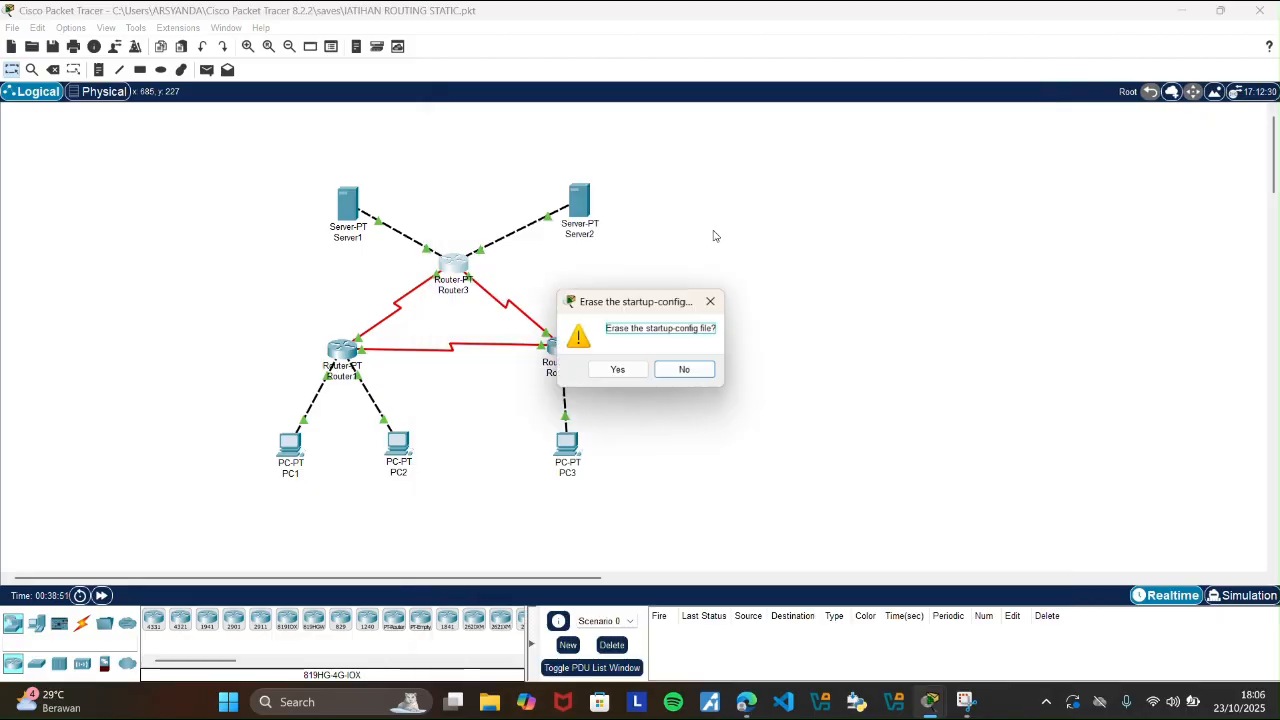
{"action": "left_click", "coordinate": [617, 369]}
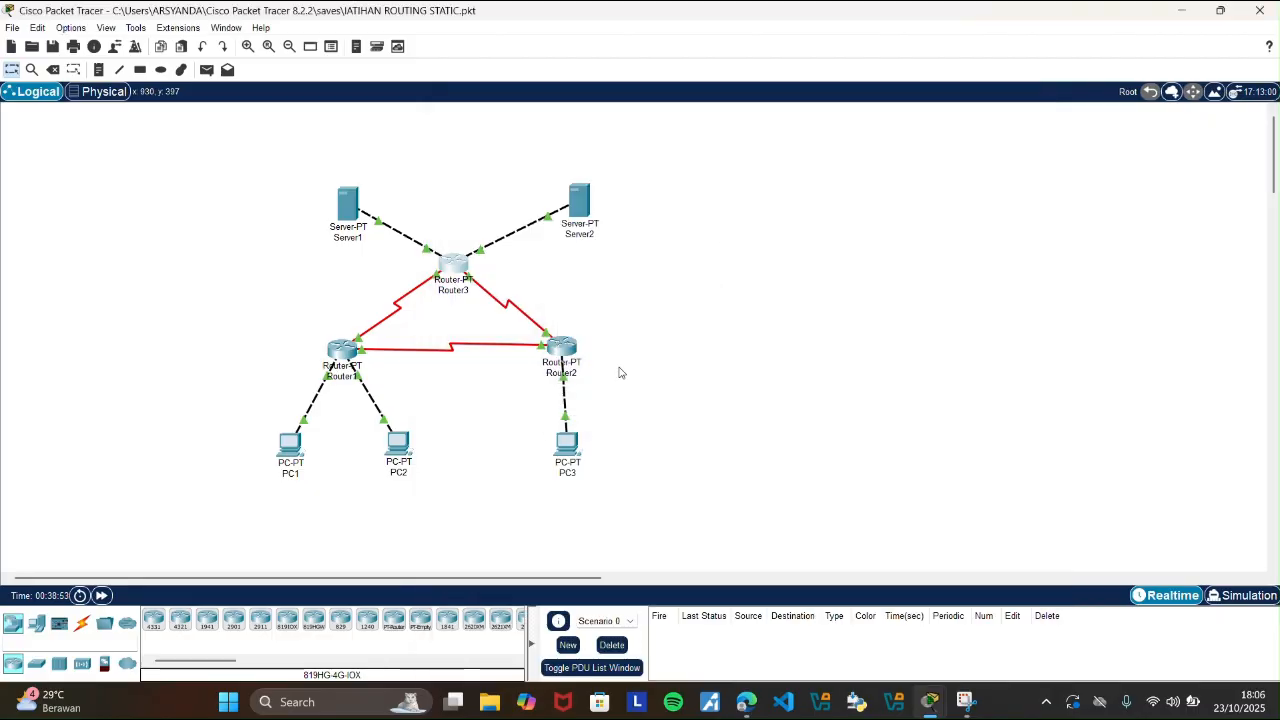
Reopen Router3, display its routing table with show ip route at the command line, and close its window.
{"action": "left_click", "coordinate": [430, 260]}
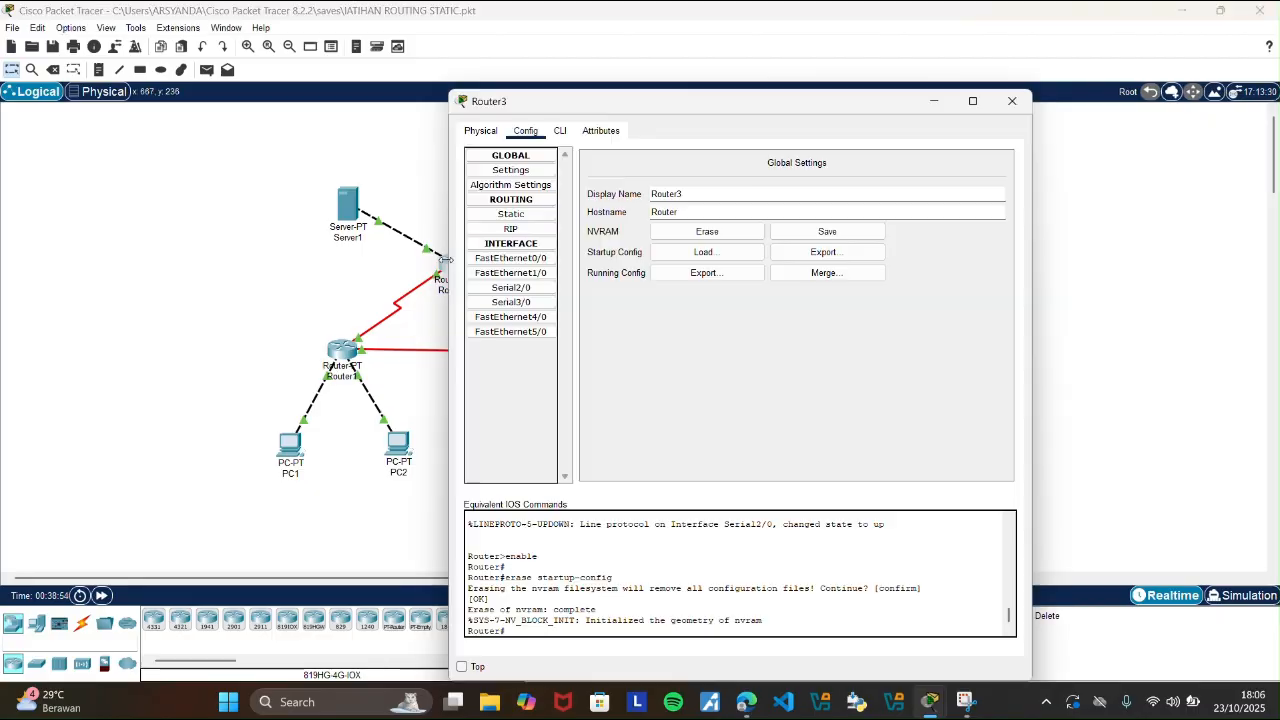
{"action": "left_click", "coordinate": [560, 131]}
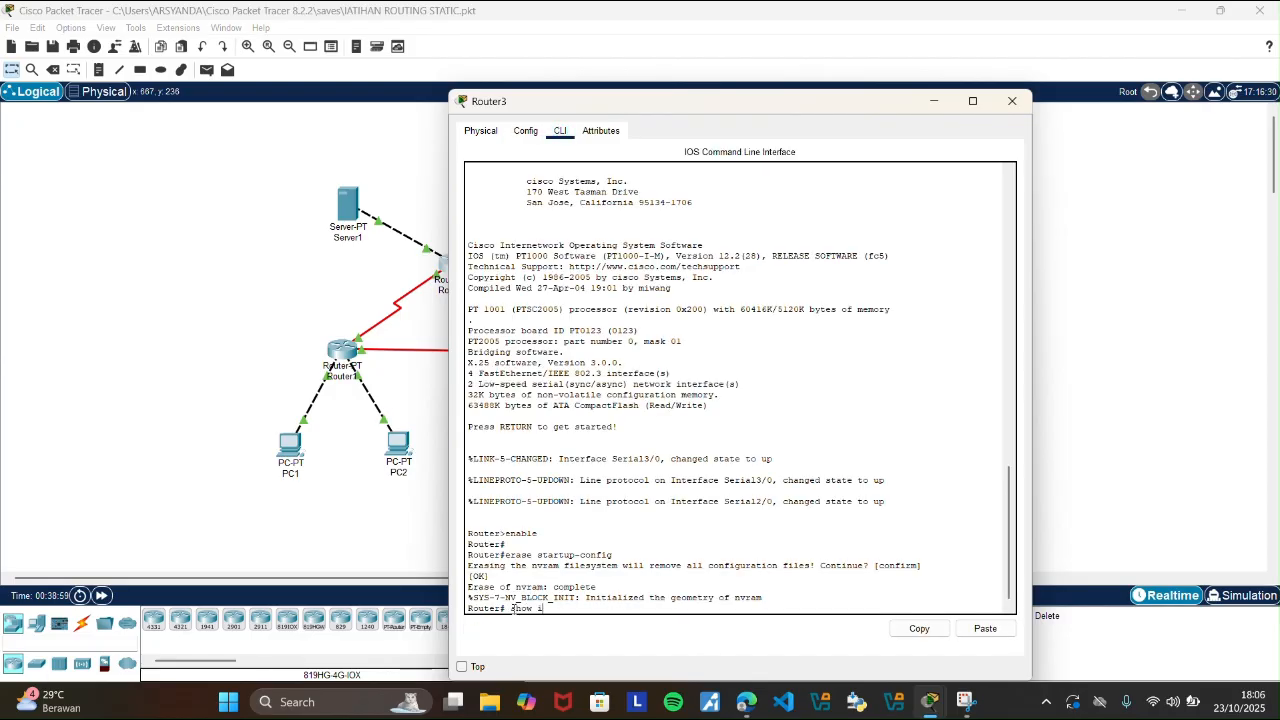
{"action": "type", "text": "show ip route"}
{"action": "key", "text": "Return"}
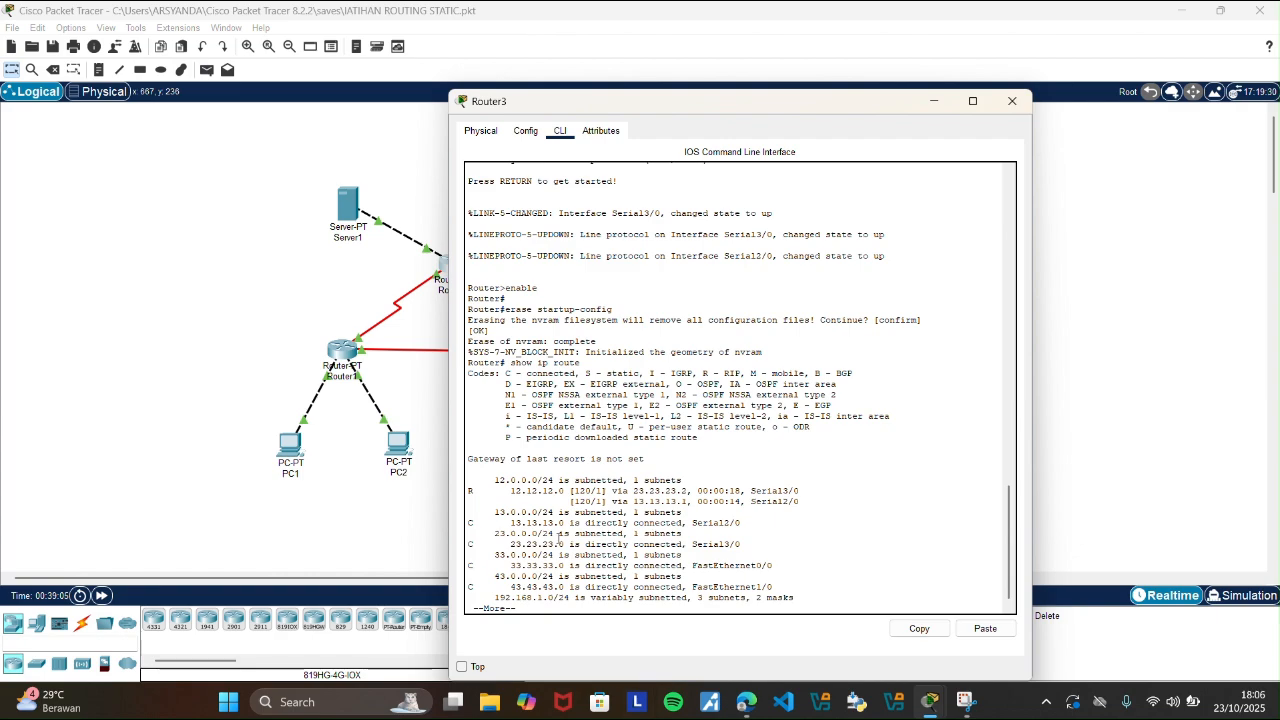
{"action": "left_click", "coordinate": [1023, 107]}
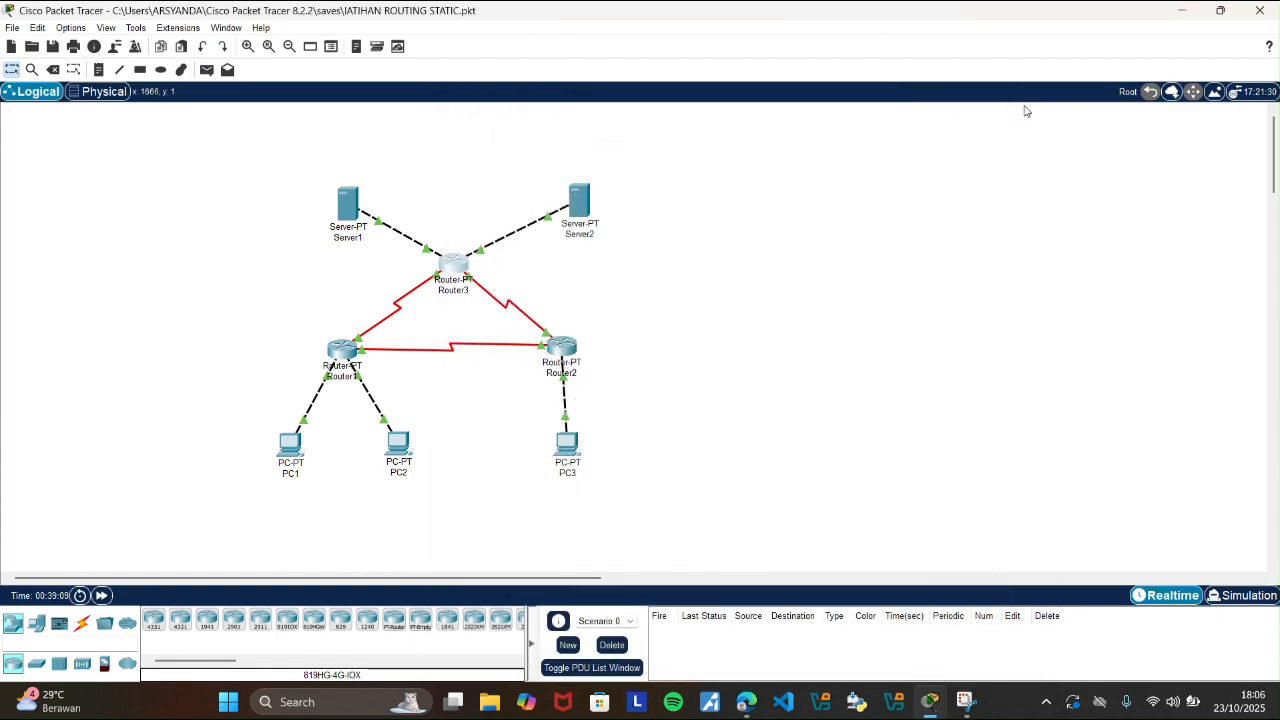
Switch to the browser and read the guide's step 7 on simulation mode, the ICMP event filter and the PDU scenarios.
{"action": "left_click", "coordinate": [746, 701]}
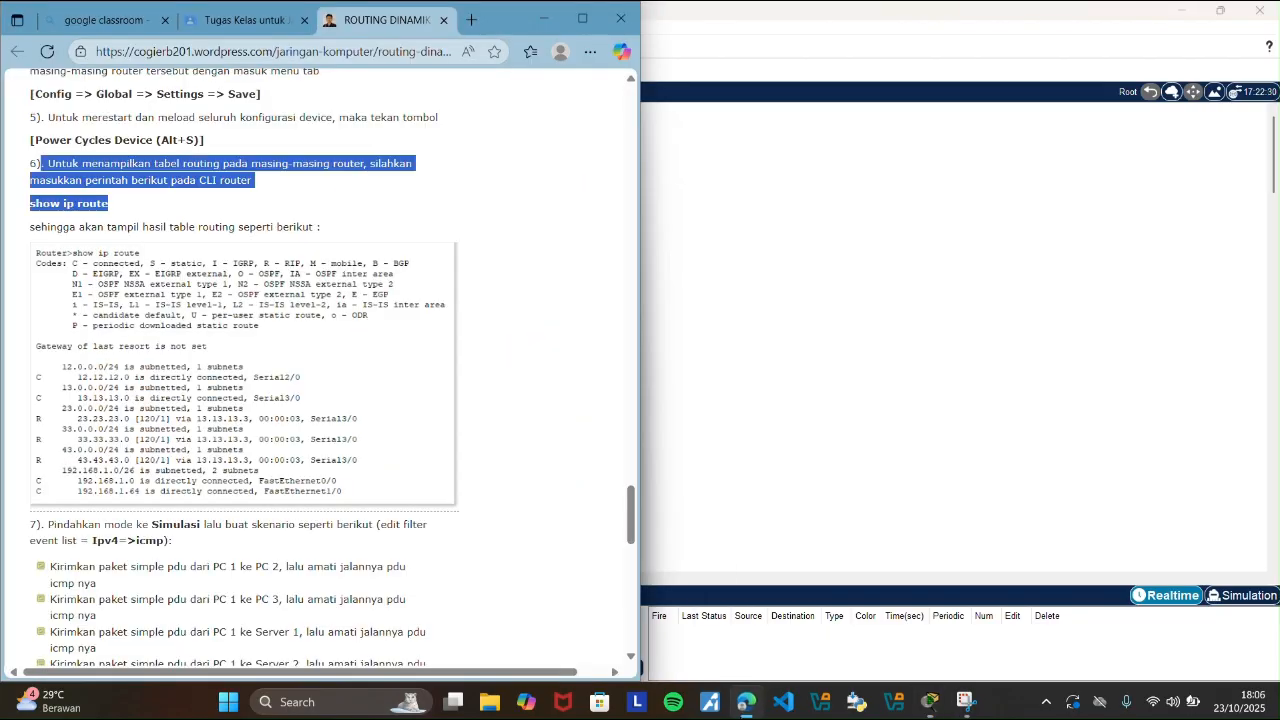
{"action": "left_click", "coordinate": [578, 520]}
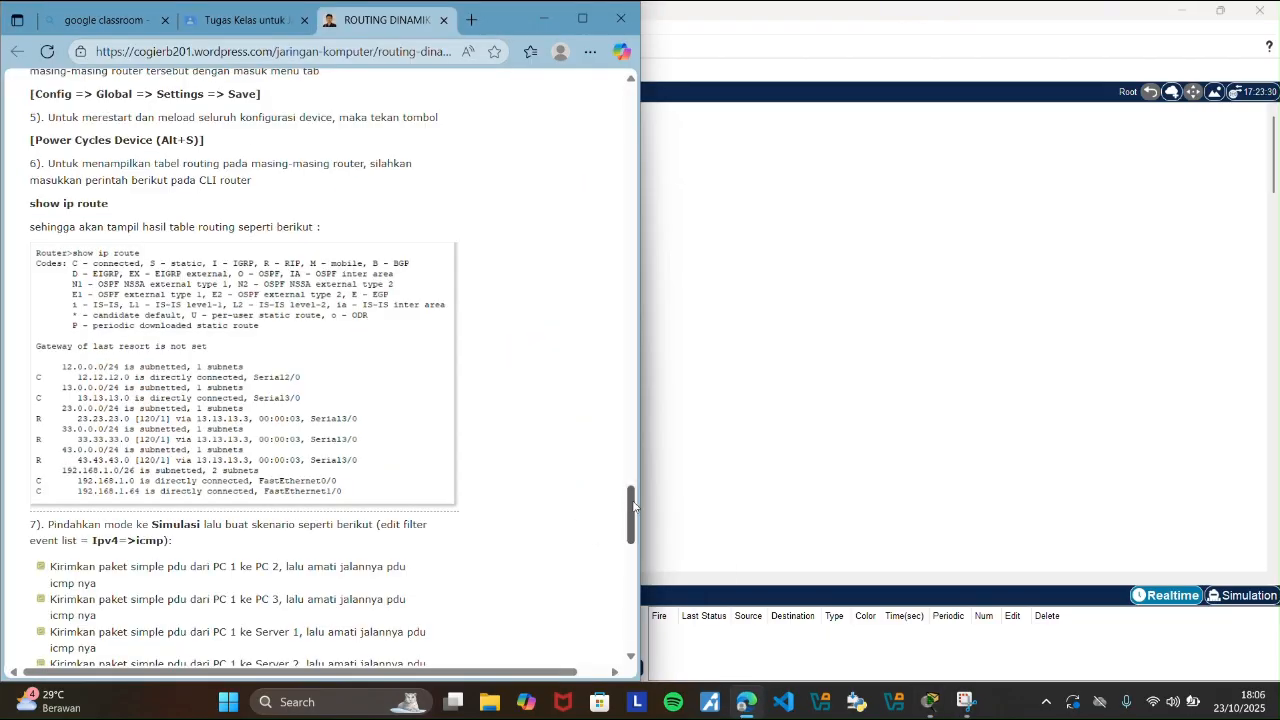
{"action": "scroll", "coordinate": [565, 512], "scroll_direction": "down", "scroll_amount": 3}
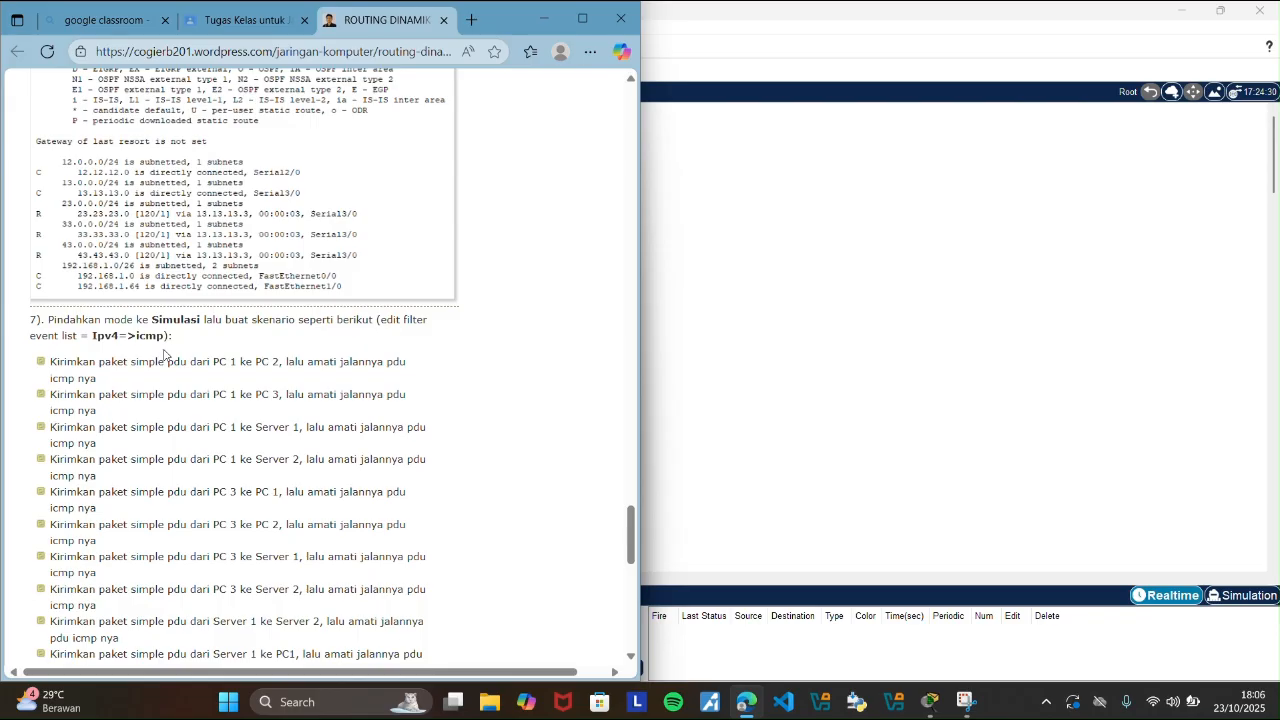
{"action": "left_click_drag", "start_coordinate": [50, 318], "coordinate": [186, 348]}
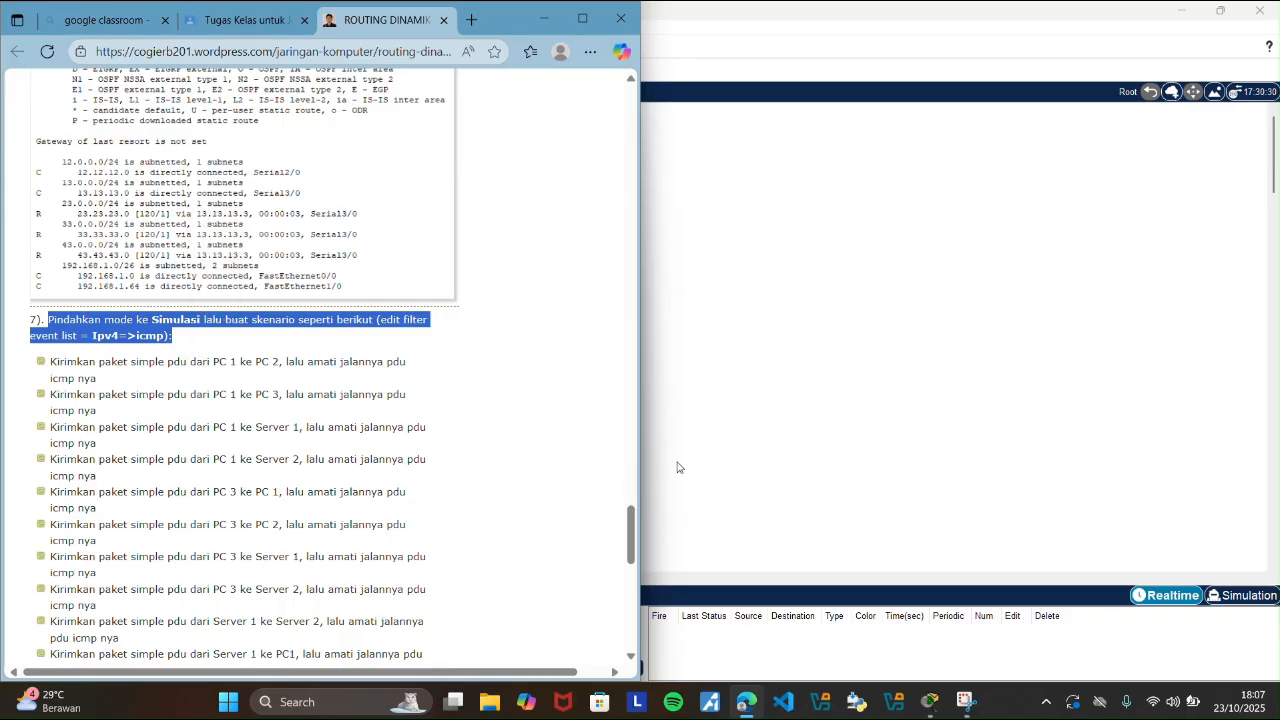
{"action": "left_click", "coordinate": [603, 427]}
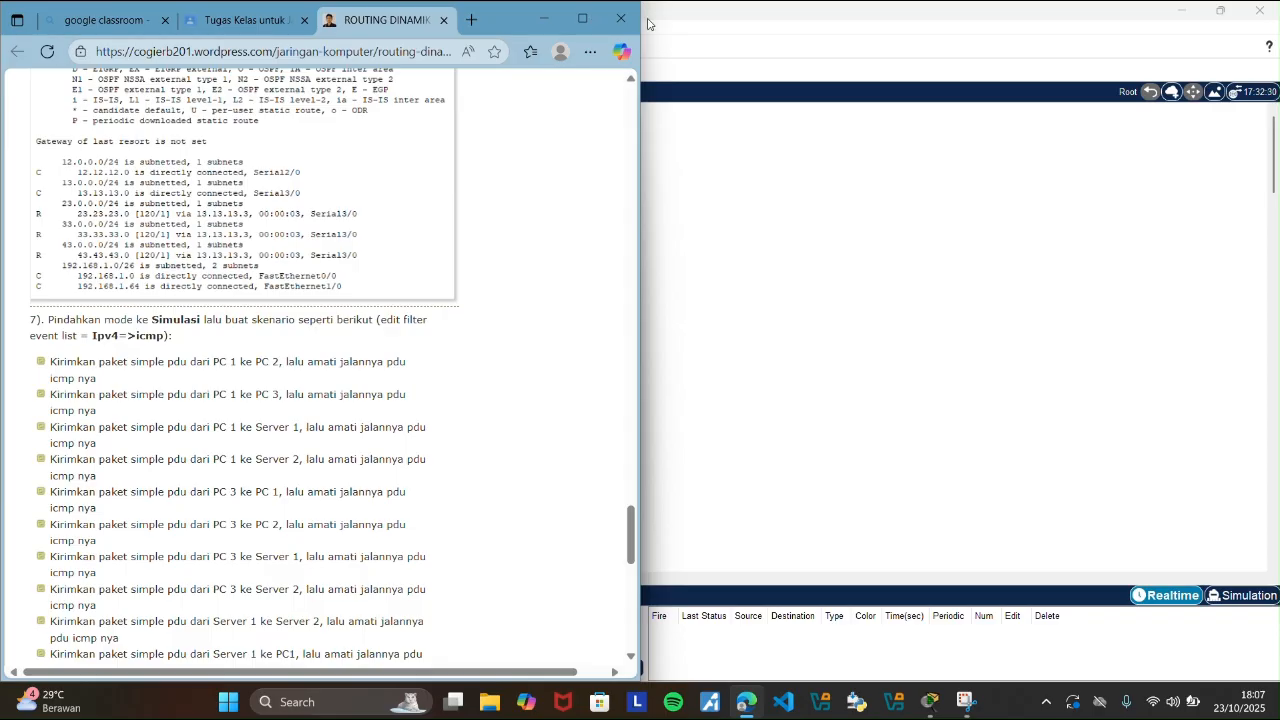
Arrange Packet Tracer side by side with the browser guide, bring the topology into view, and switch to Simulation mode.
{"action": "mouse_move", "coordinate": [1224, 13]}
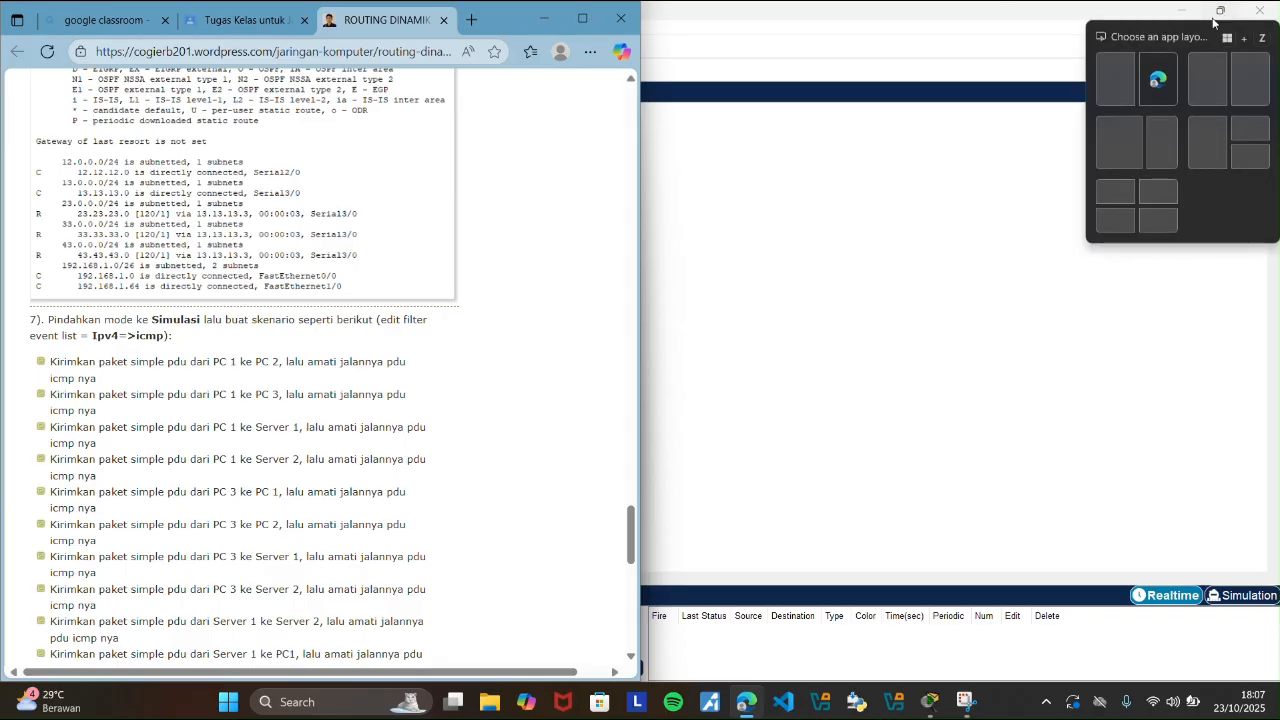
{"action": "left_click", "coordinate": [1122, 76]}
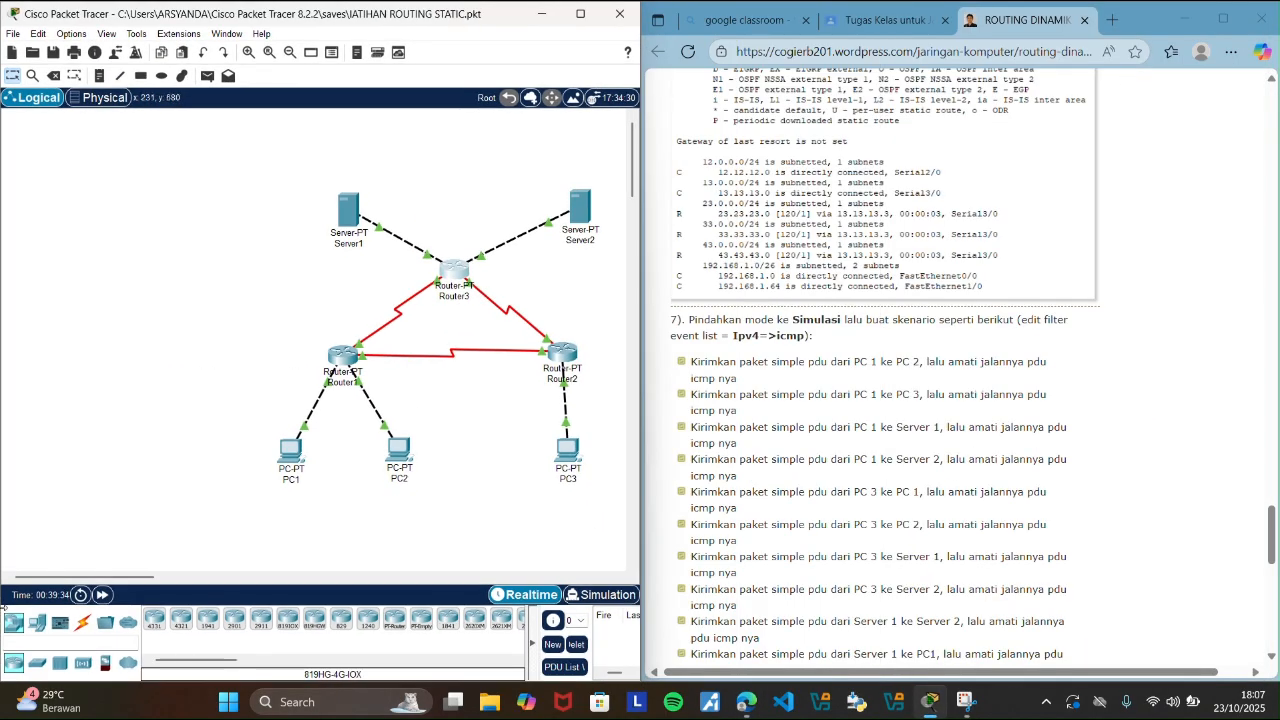
{"action": "left_click_drag", "start_coordinate": [110, 580], "coordinate": [153, 581]}
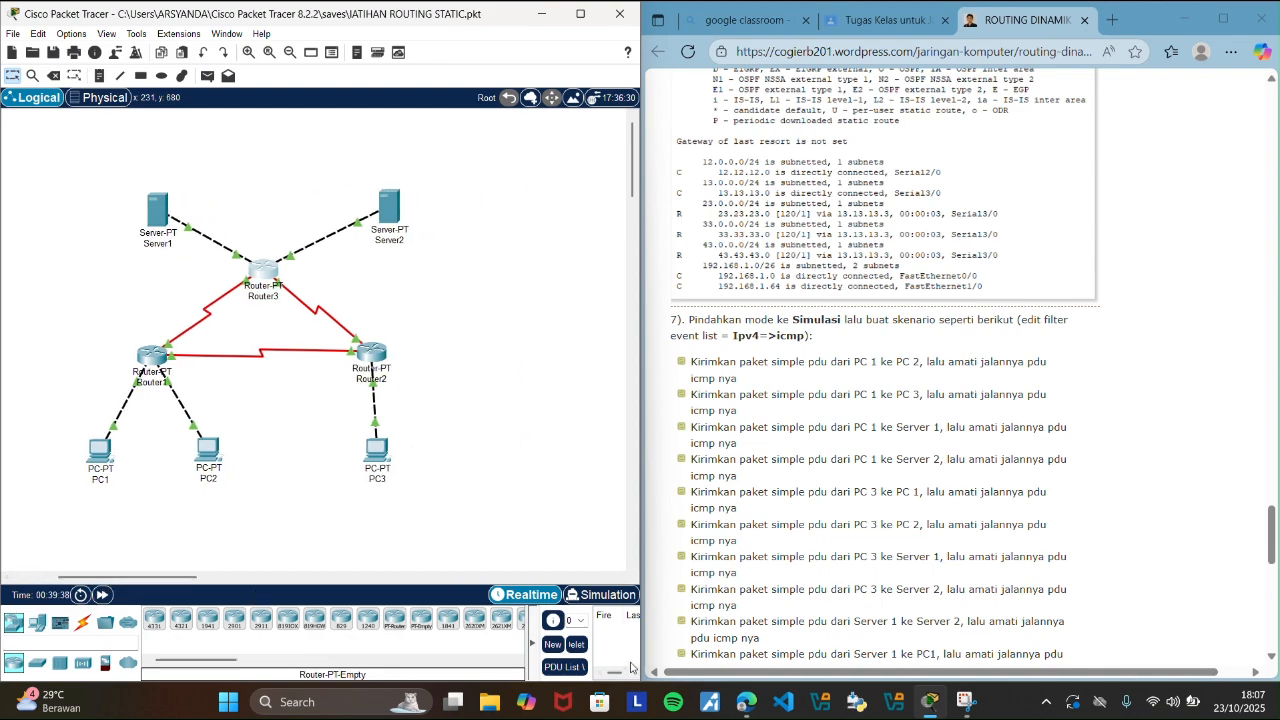
{"action": "left_click", "coordinate": [608, 595]}
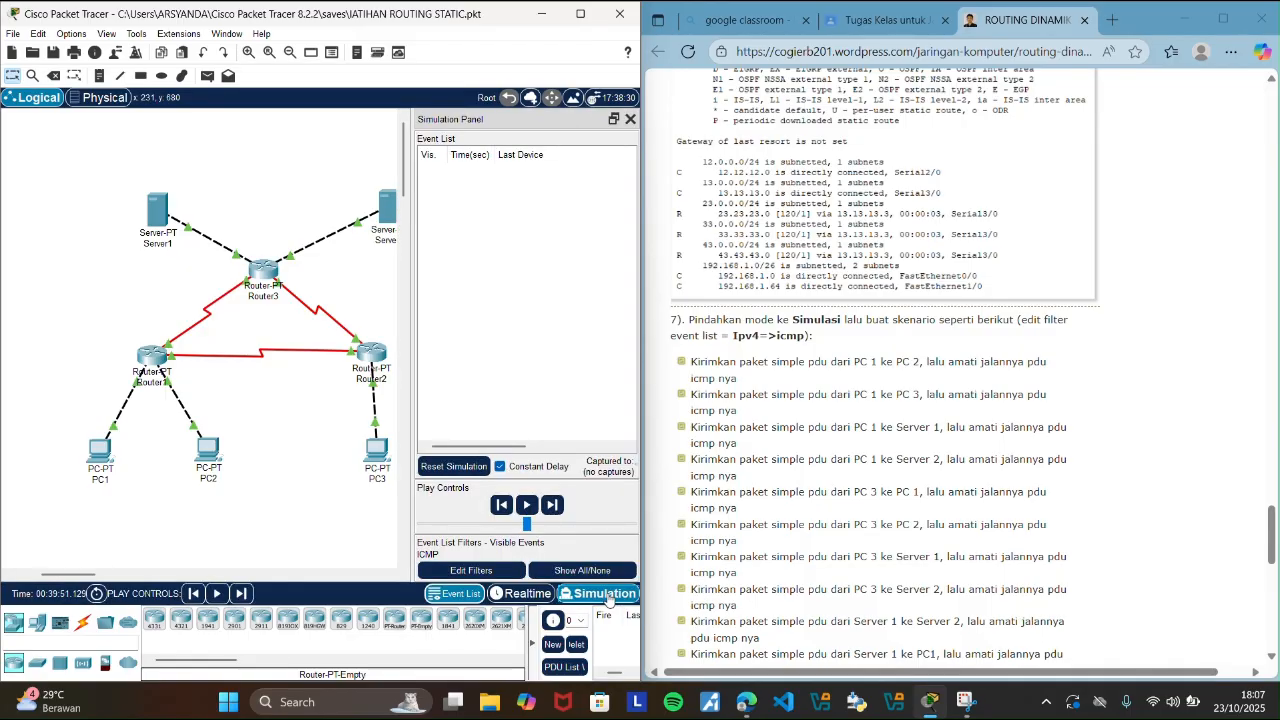
Clear the visible event filters and enable only ICMP under IPv4 for the simulation event list.
{"action": "left_click", "coordinate": [596, 571]}
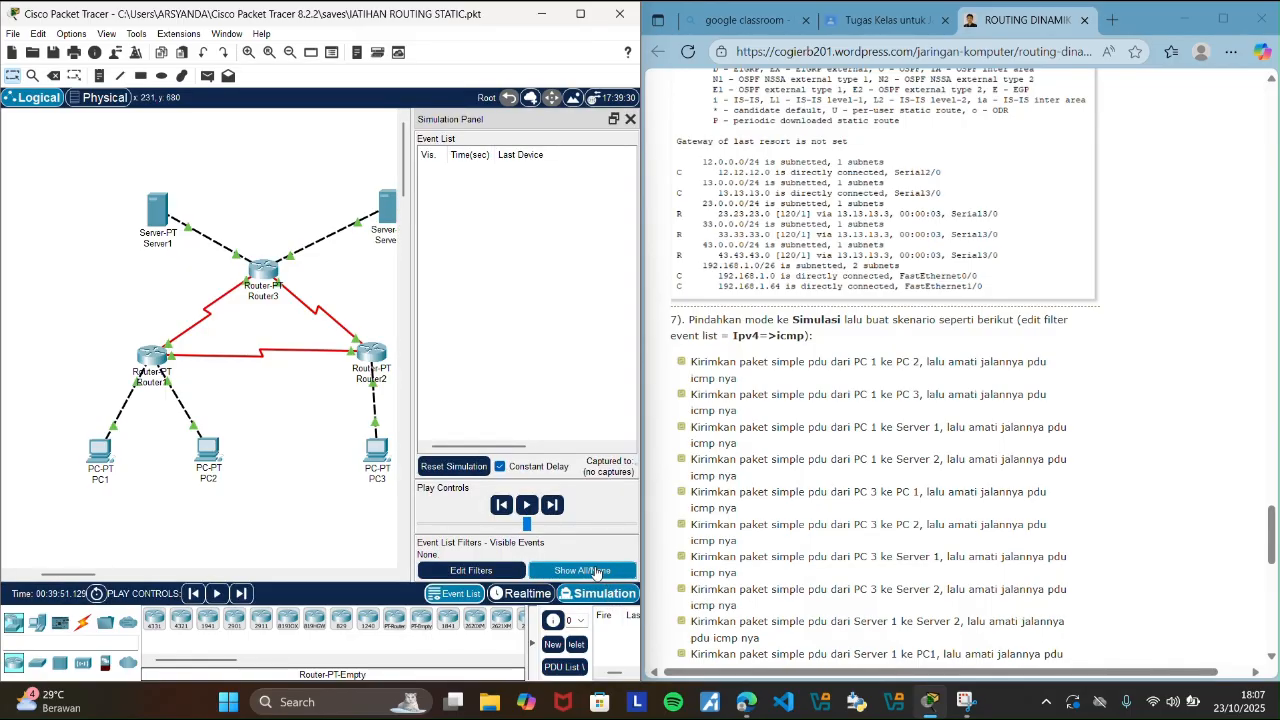
{"action": "left_click", "coordinate": [471, 570]}
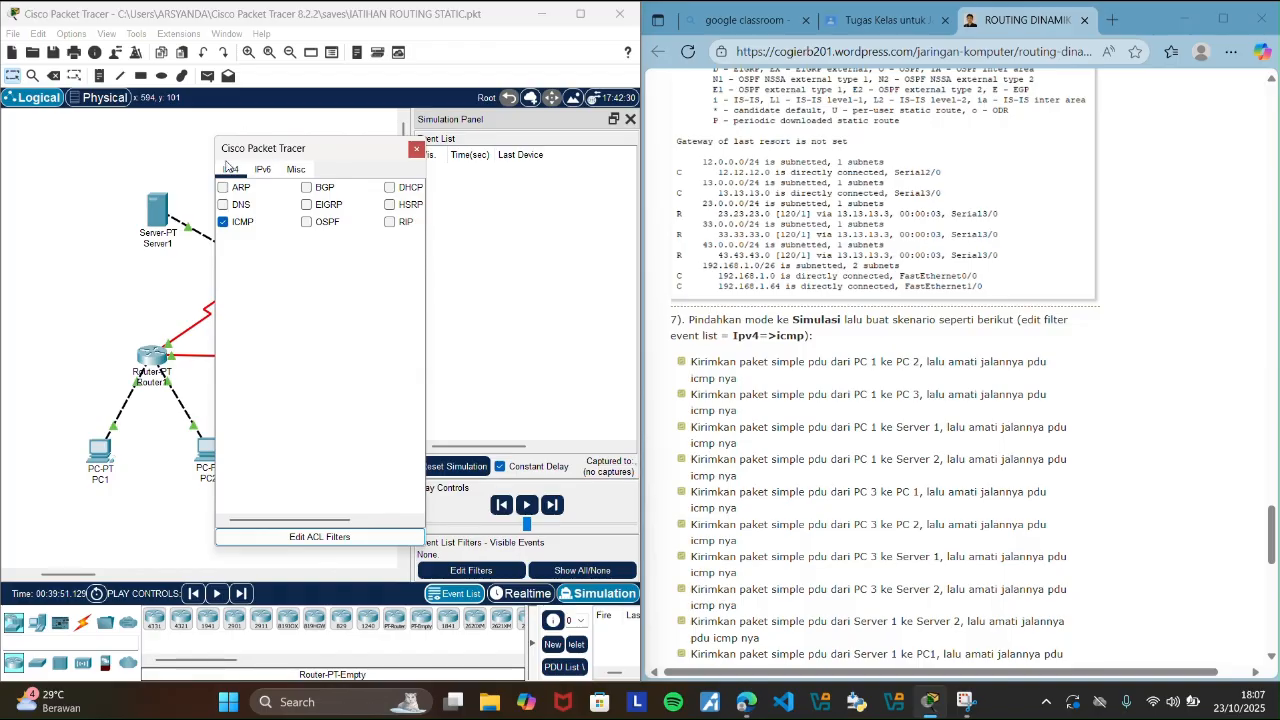
{"action": "left_click", "coordinate": [416, 151]}
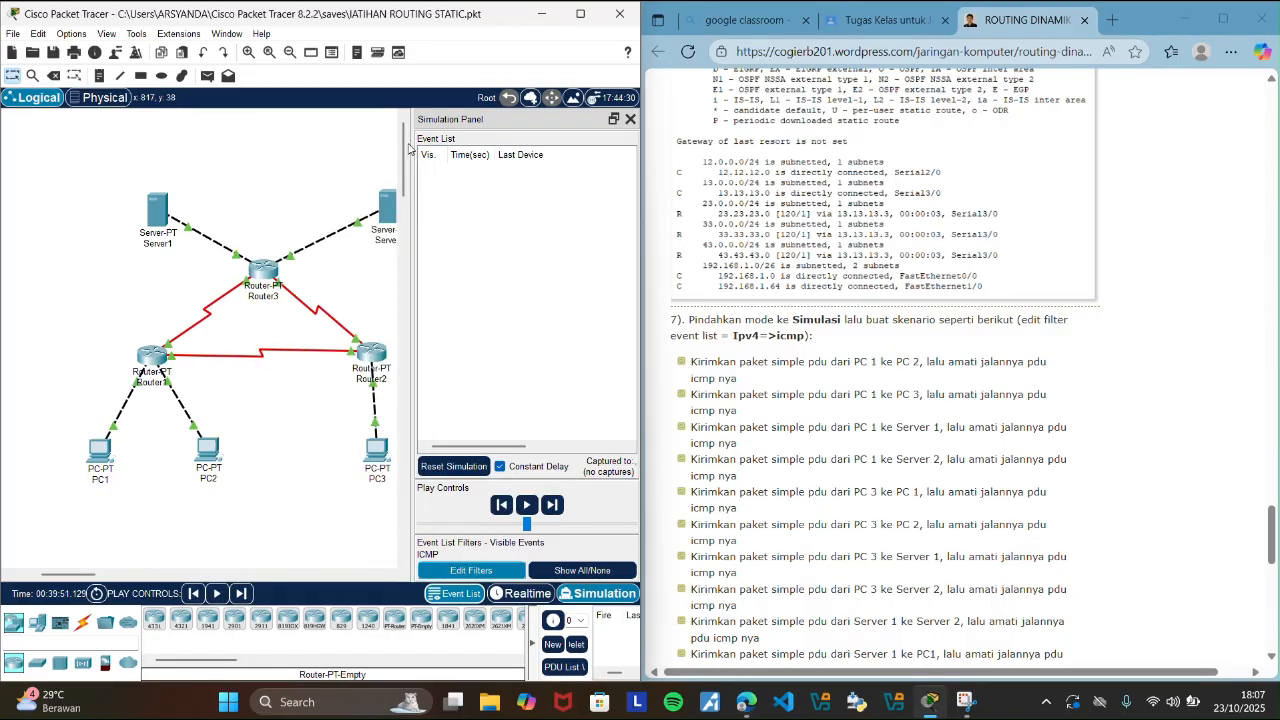
Add a simple PDU from PC1 to PC2 and advance the simulation forward event by event.
{"action": "left_click", "coordinate": [207, 78]}
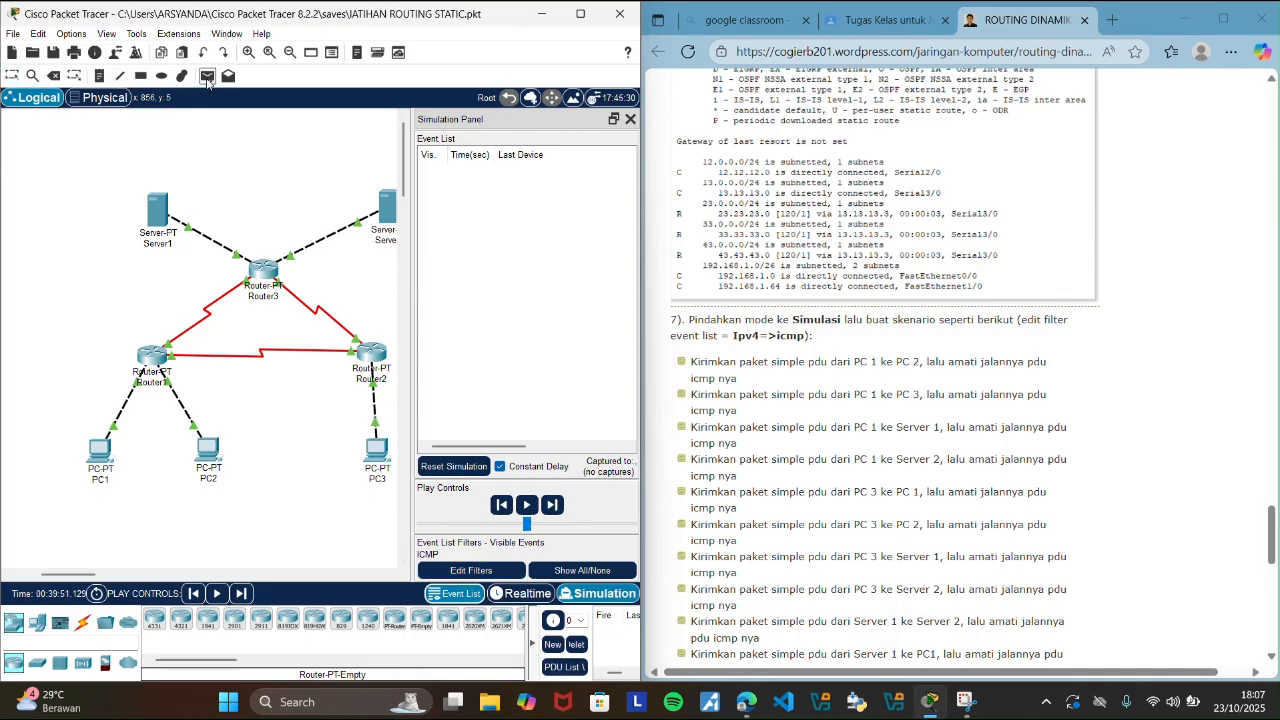
{"action": "left_click", "coordinate": [102, 448]}
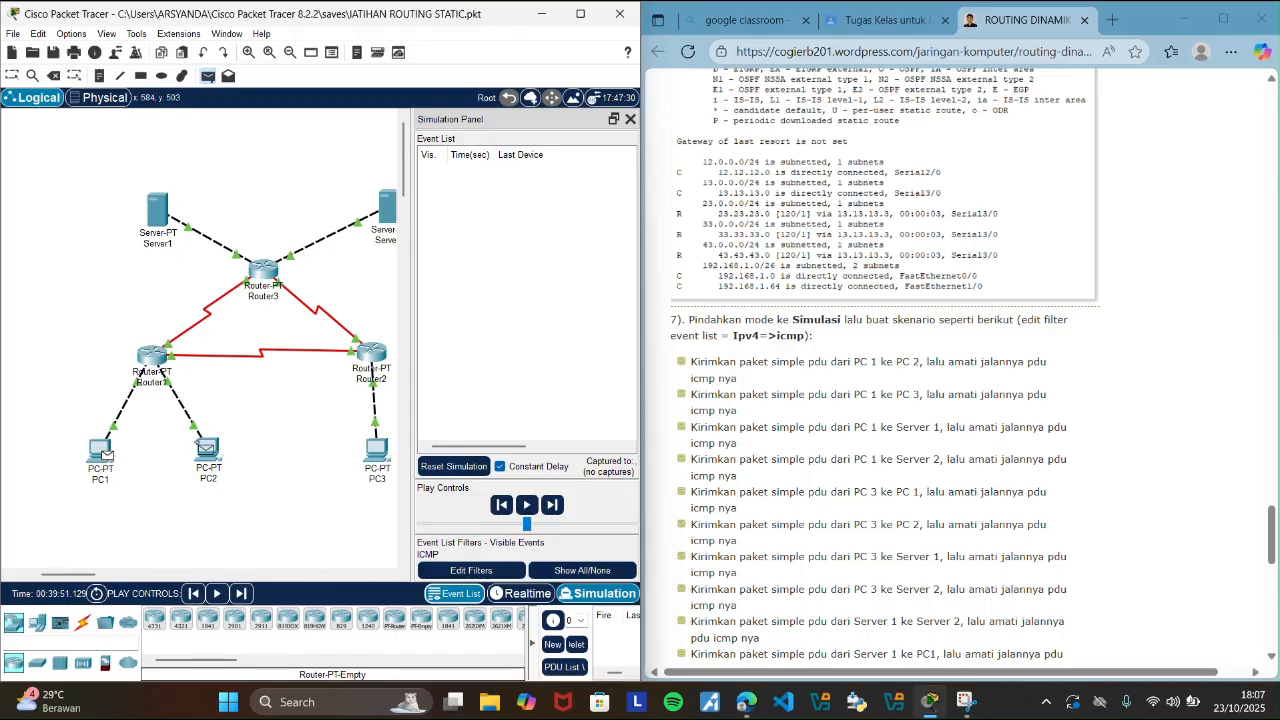
{"action": "left_click", "coordinate": [212, 449]}
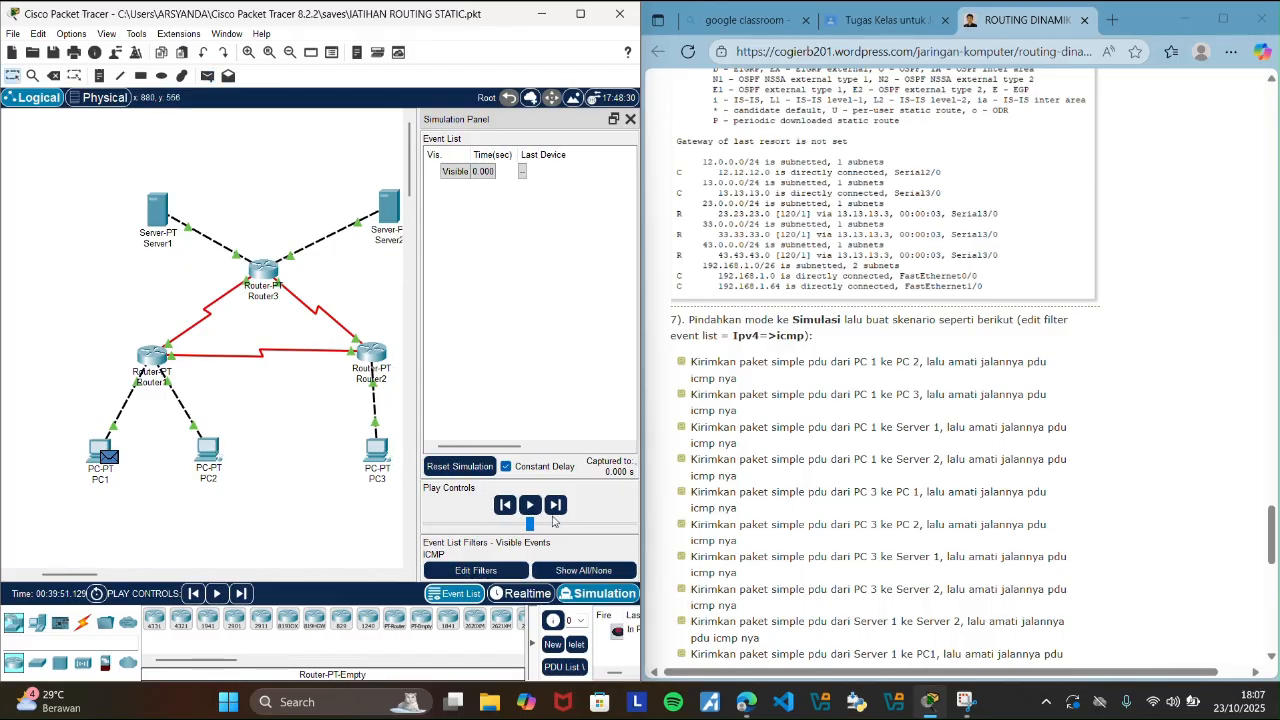
{"action": "left_click", "coordinate": [555, 506]}
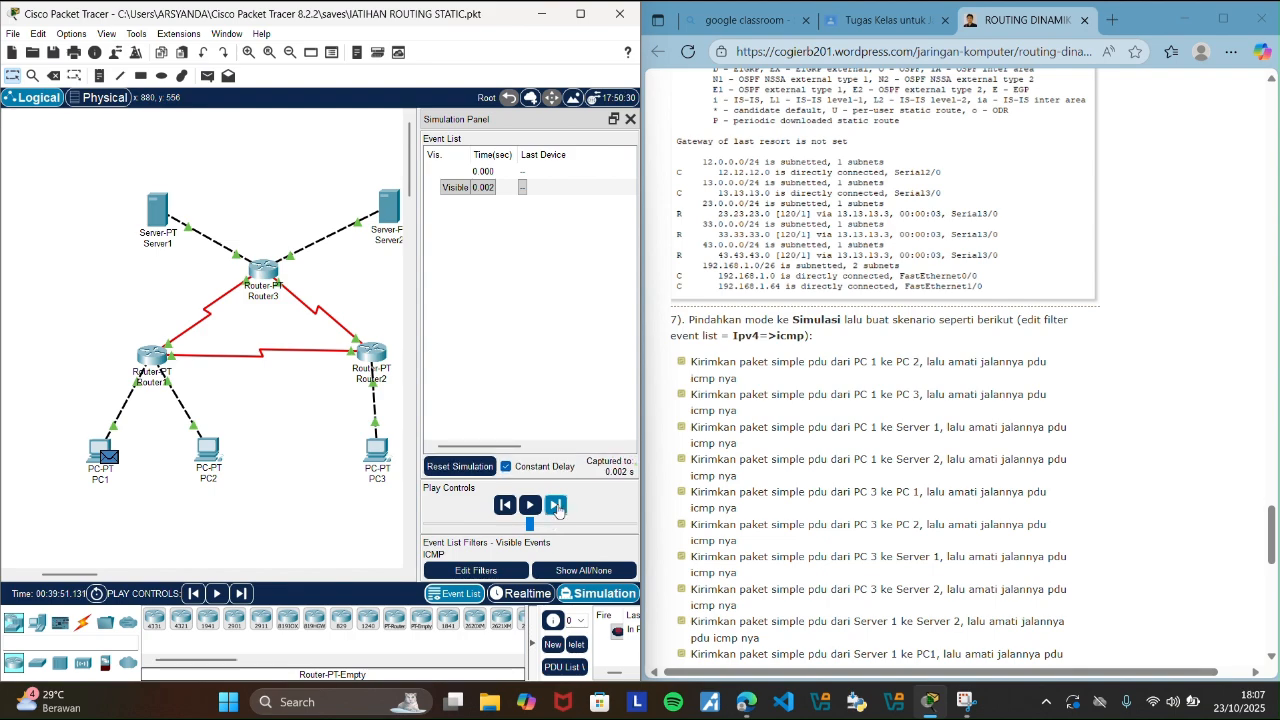
{"action": "left_click", "coordinate": [557, 506]}
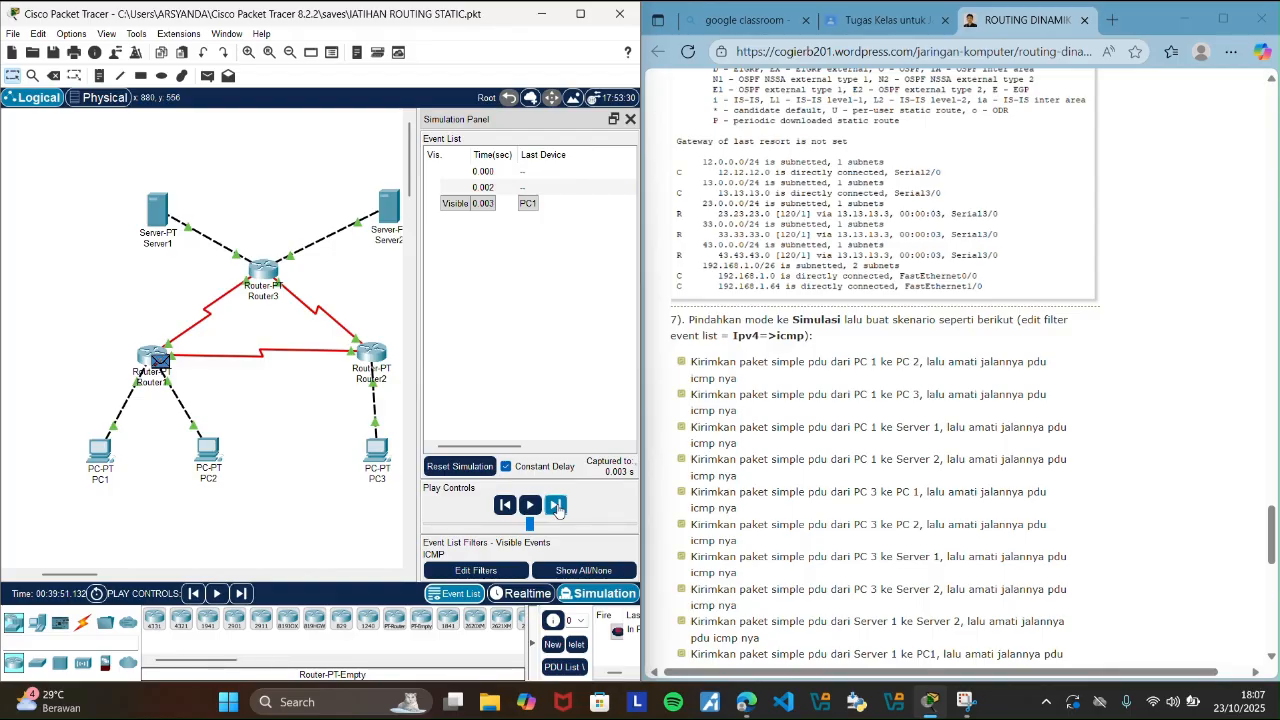
{"action": "left_click", "coordinate": [557, 506]}
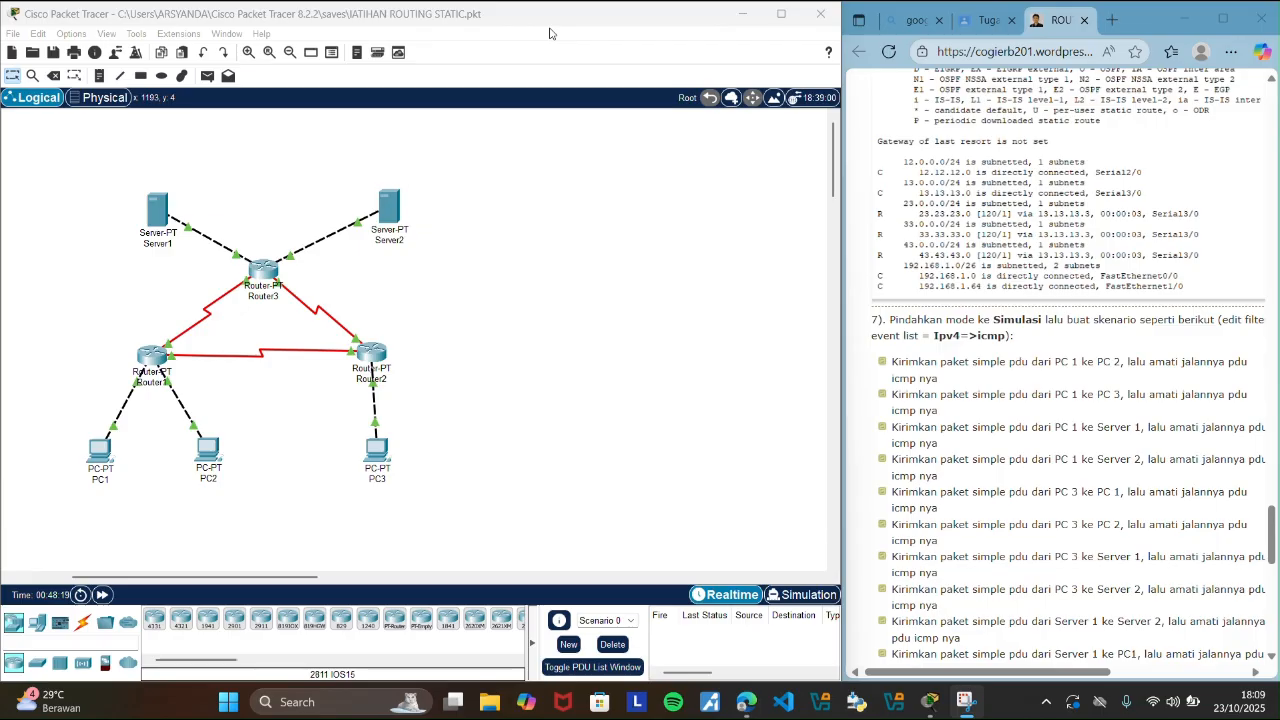
Send a simple PDU from PC1 to PC2 in Realtime mode and step through its ICMP events in Simulation mode until the reply reaches PC1.
{"action": "left_click", "coordinate": [205, 80]}
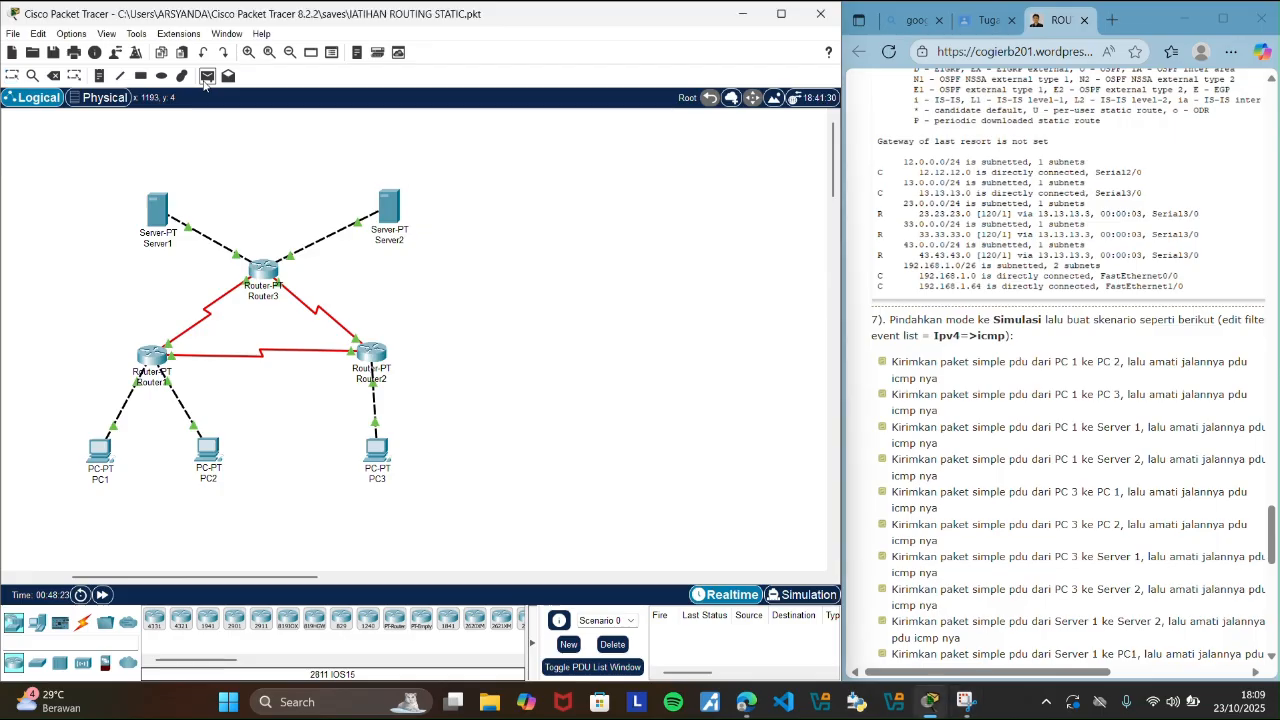
{"action": "left_click", "coordinate": [101, 455]}
{"action": "left_click", "coordinate": [207, 453]}
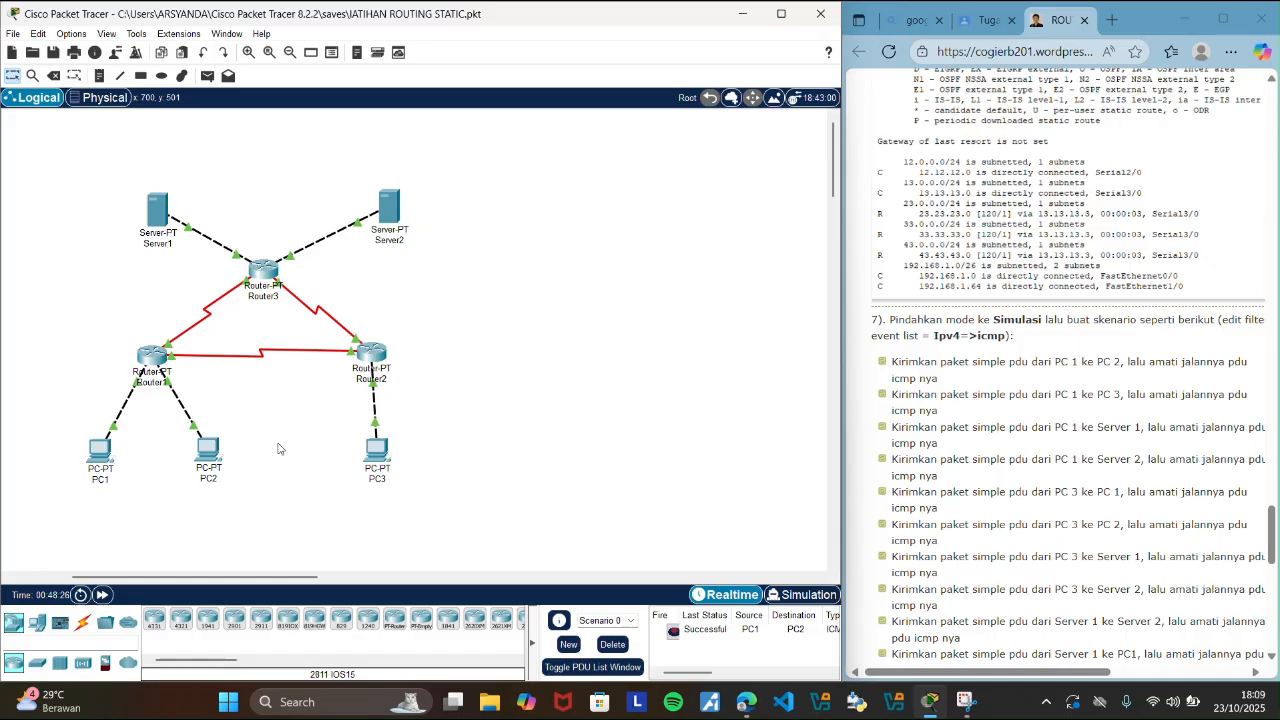
{"action": "left_click", "coordinate": [810, 596]}
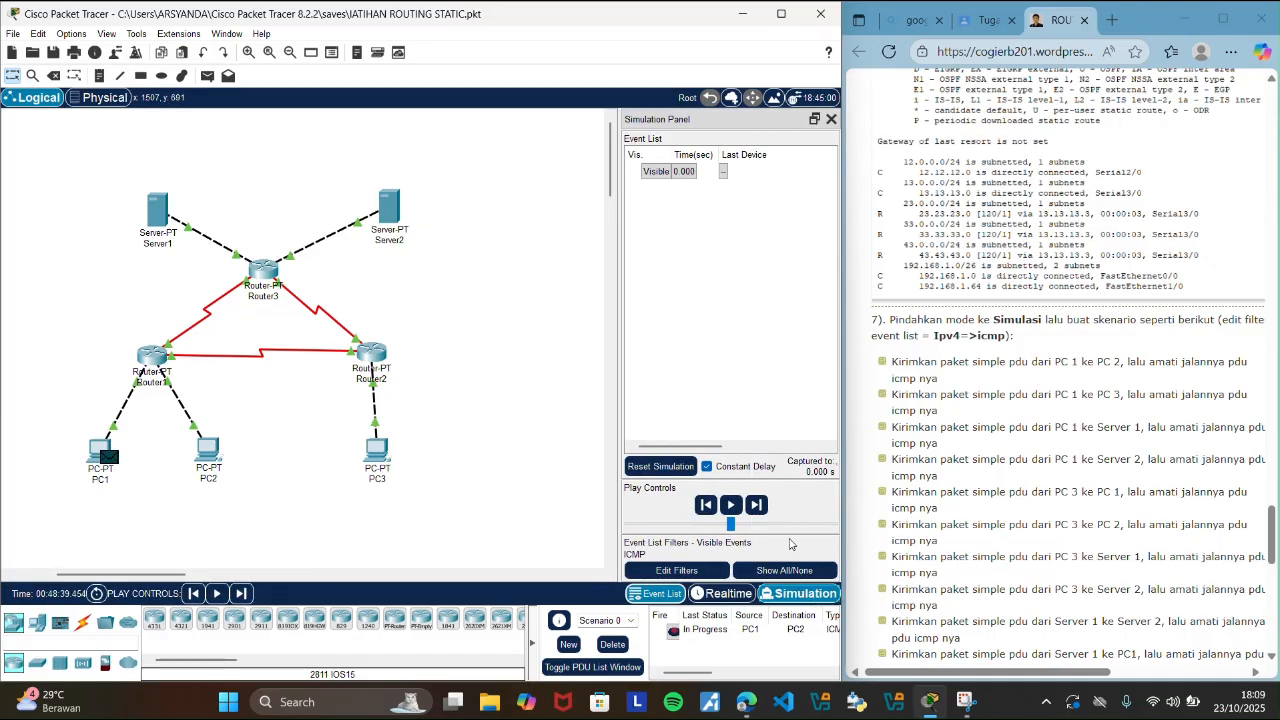
{"action": "left_click", "coordinate": [755, 506]}
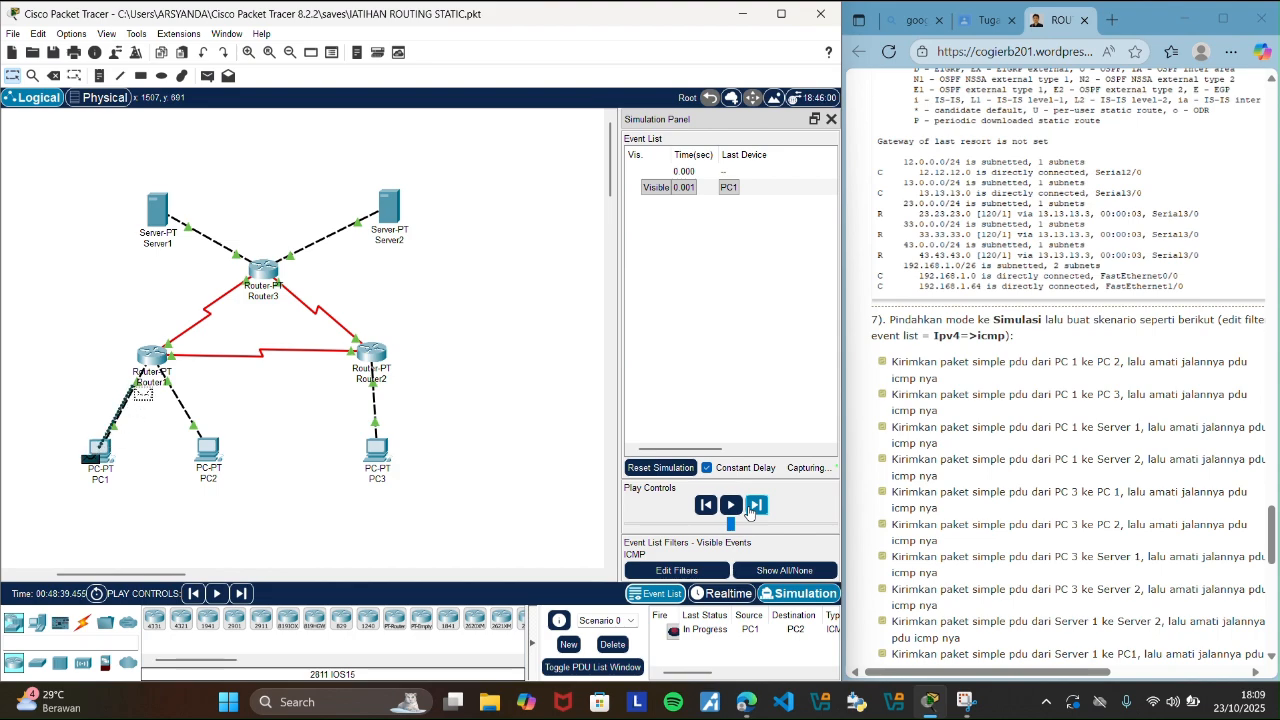
{"action": "left_click", "coordinate": [755, 506]}
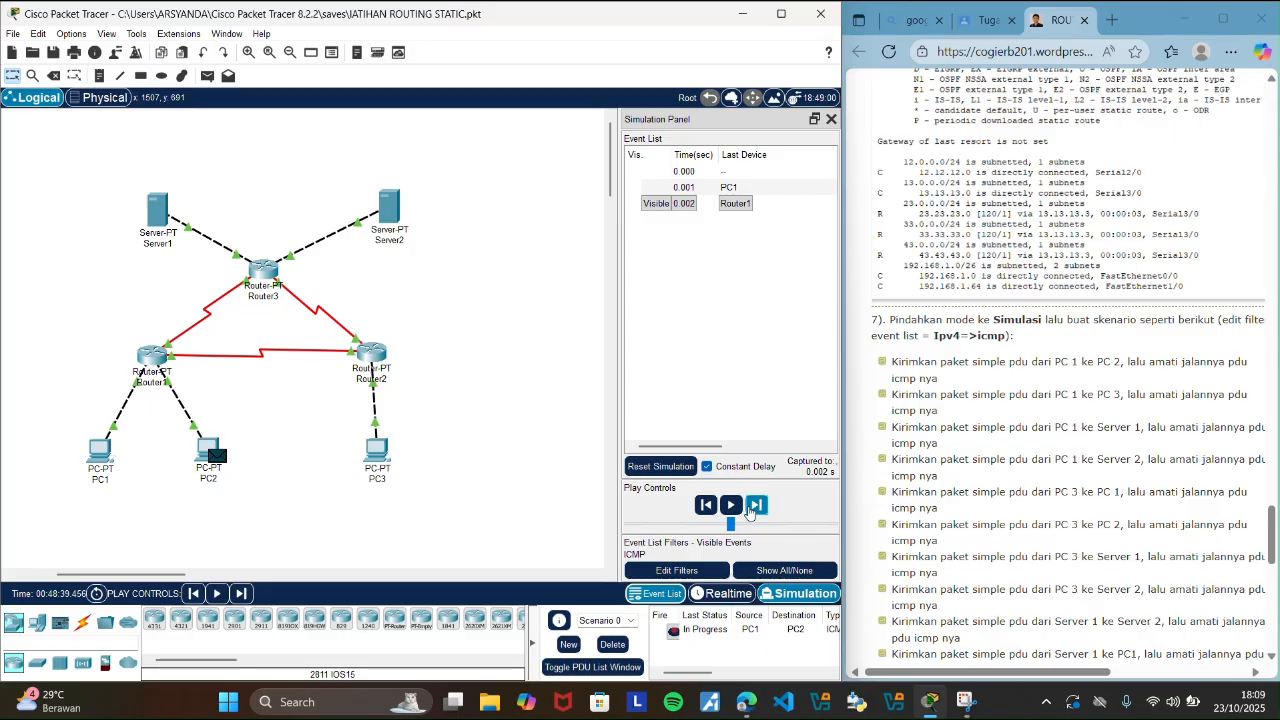
{"action": "left_click", "coordinate": [750, 508]}
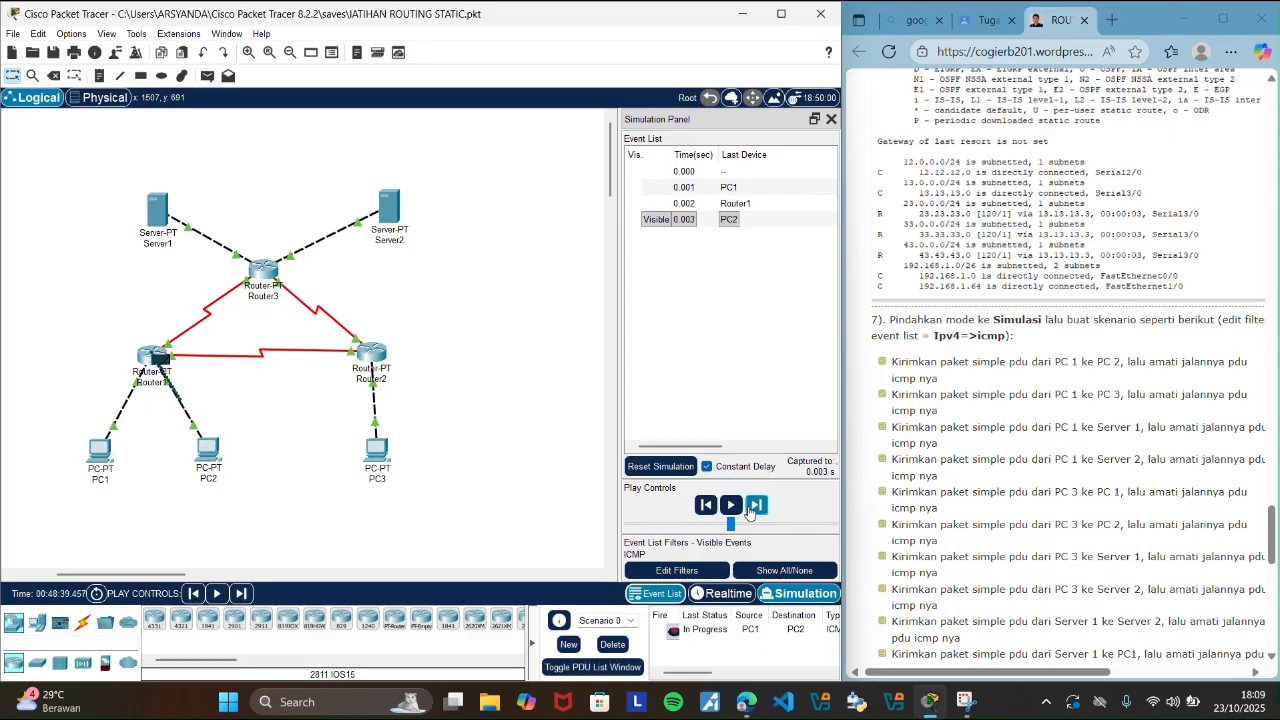
{"action": "left_click", "coordinate": [750, 508]}
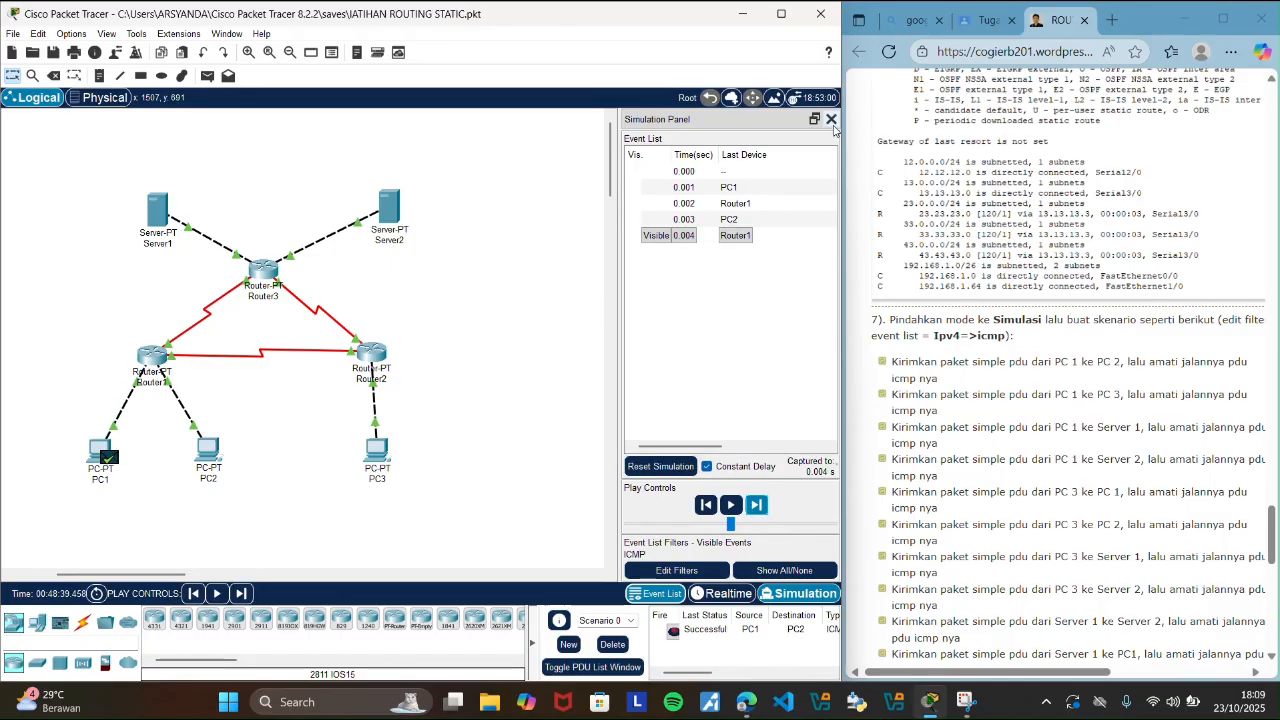
Close the simulation panel, return to Realtime mode and delete the PC1-to-PC2 PDU scenario.
{"action": "left_click", "coordinate": [831, 120]}
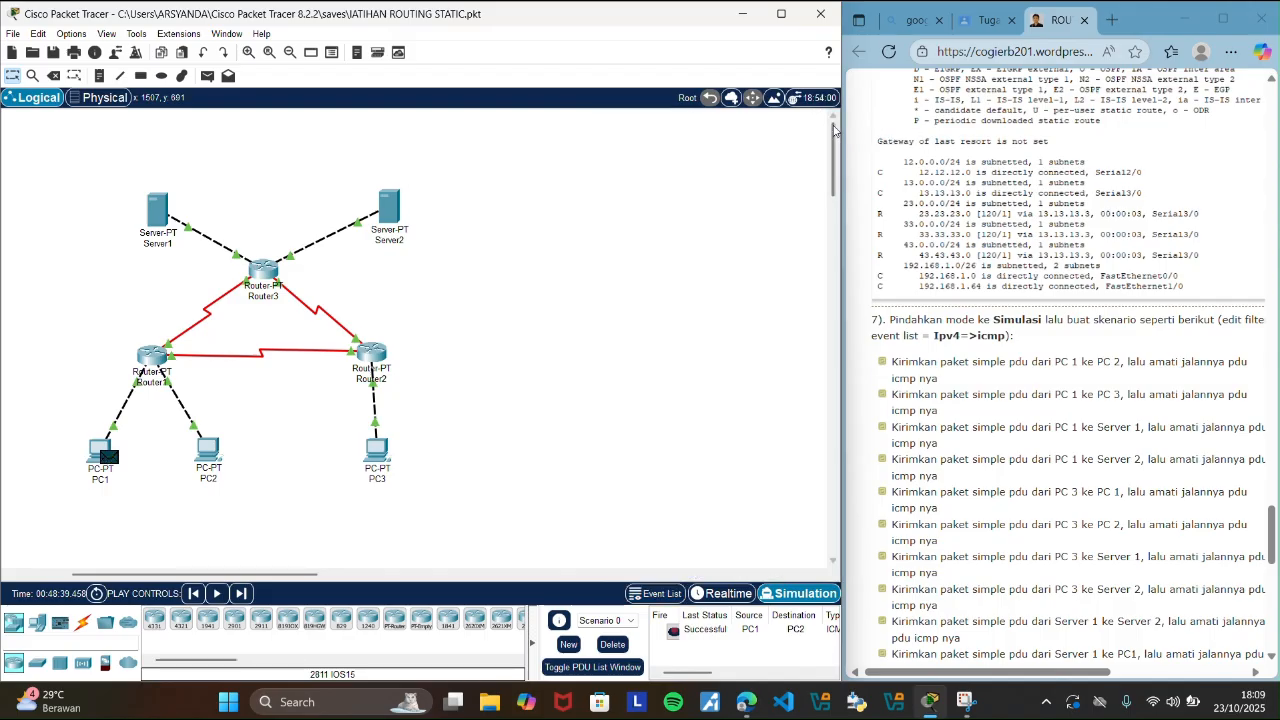
{"action": "left_click", "coordinate": [737, 600]}
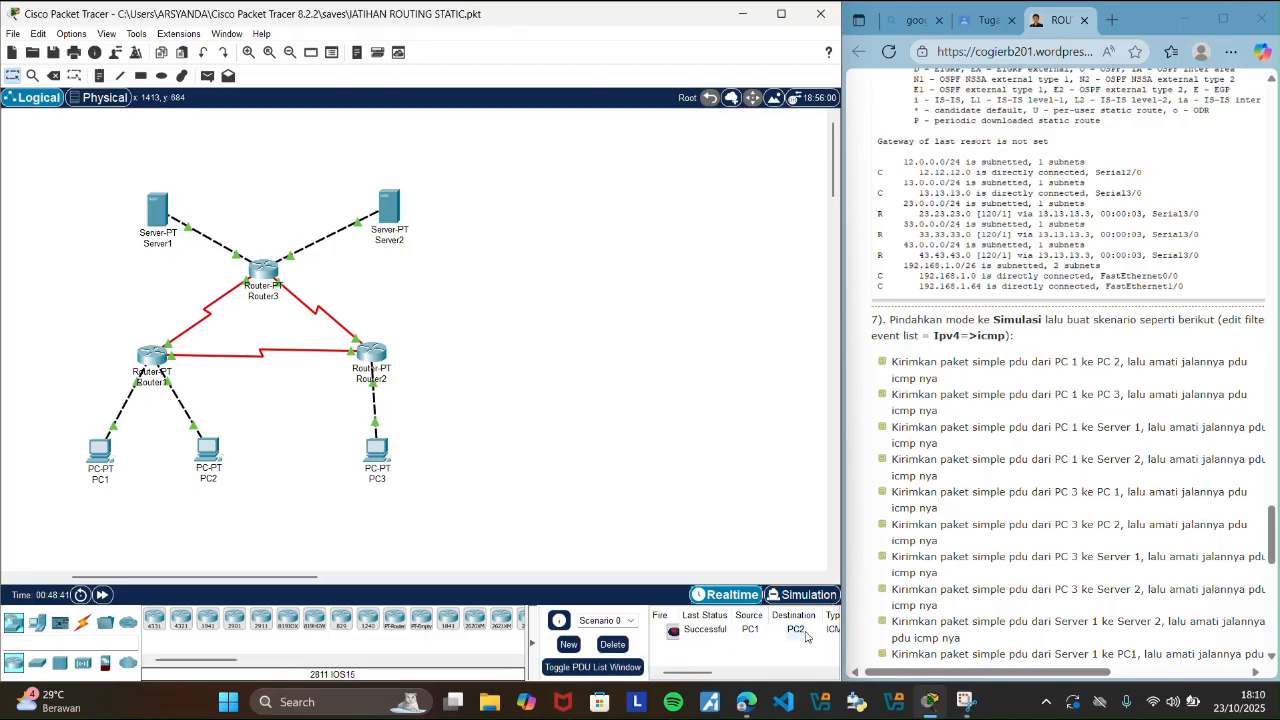
{"action": "left_click", "coordinate": [614, 644]}
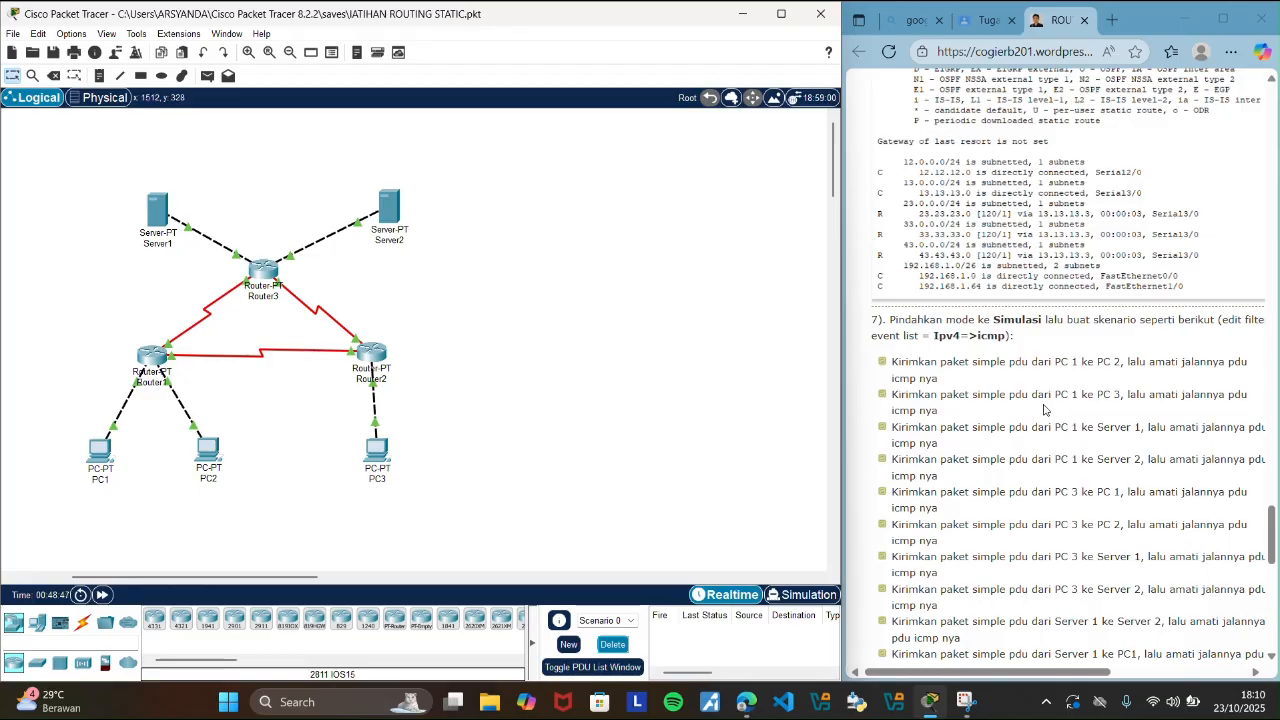
Highlight the guide's PC 1 to PC 3 scenario, add that simple PDU, and switch to Simulation mode.
{"action": "left_click_drag", "start_coordinate": [1056, 394], "coordinate": [1127, 394]}
{"action": "left_click", "coordinate": [673, 331]}
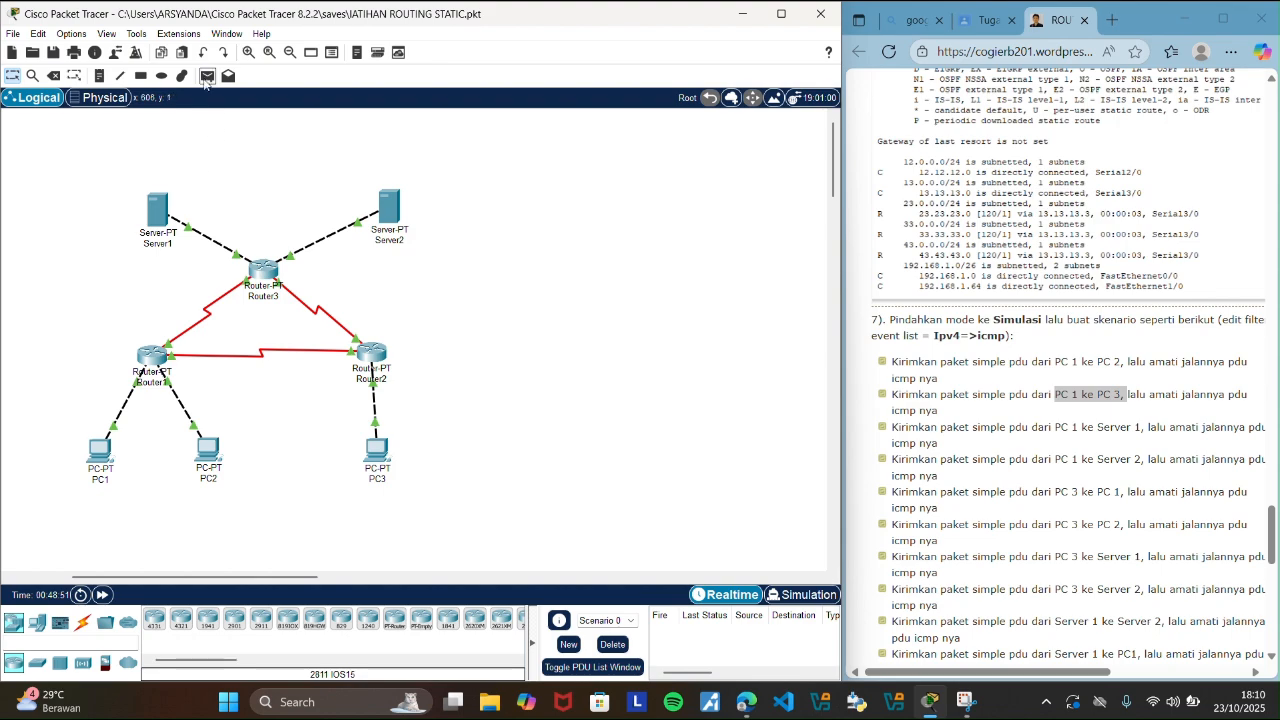
{"action": "left_click", "coordinate": [206, 77]}
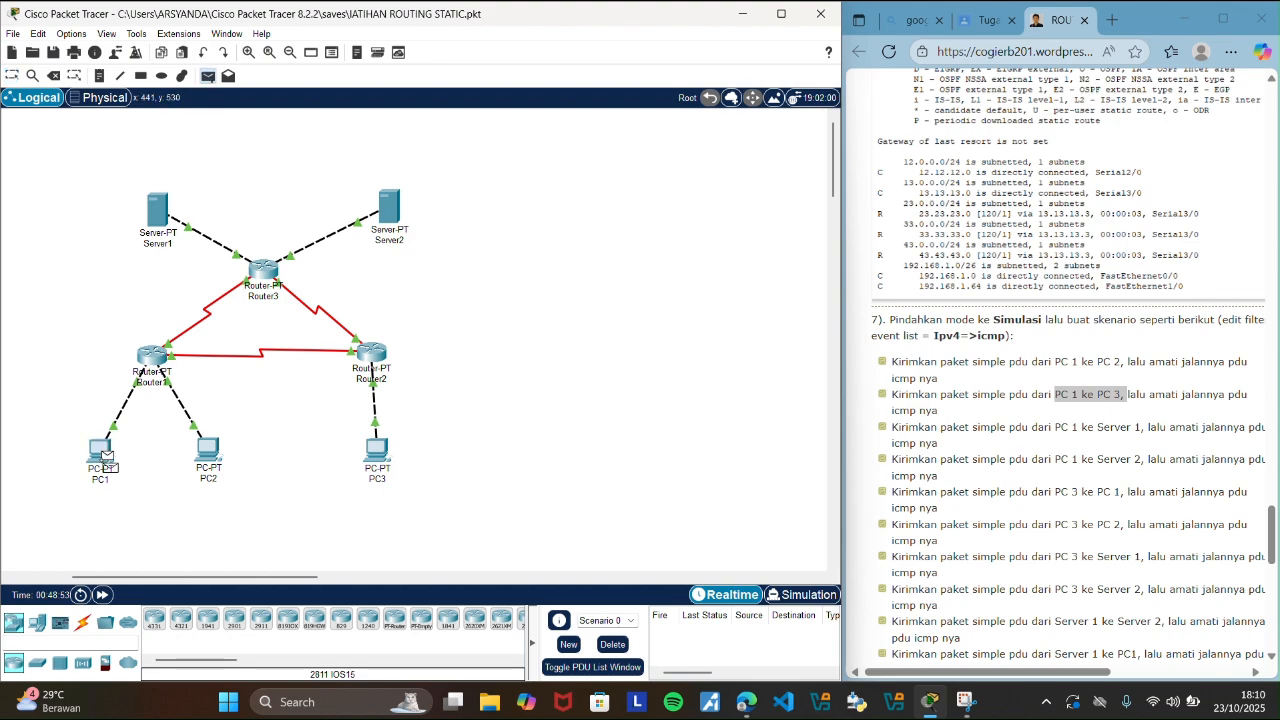
{"action": "left_click", "coordinate": [368, 460]}
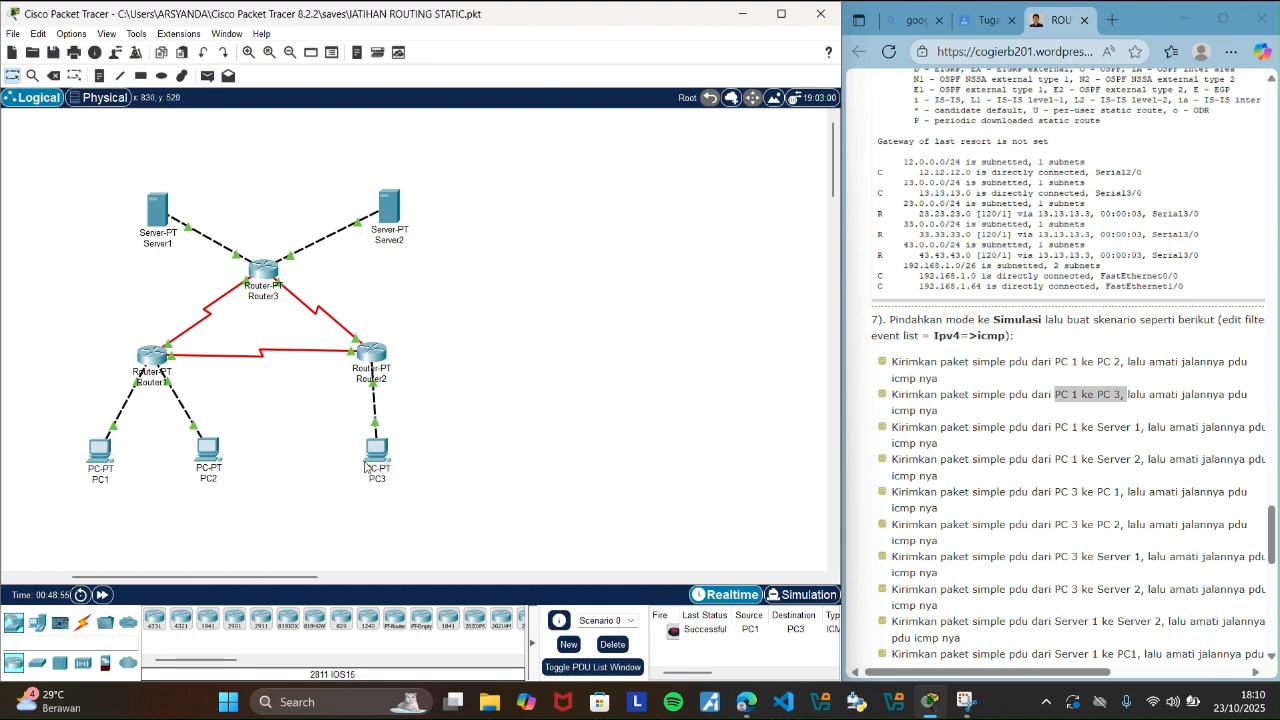
{"action": "left_click", "coordinate": [801, 594]}
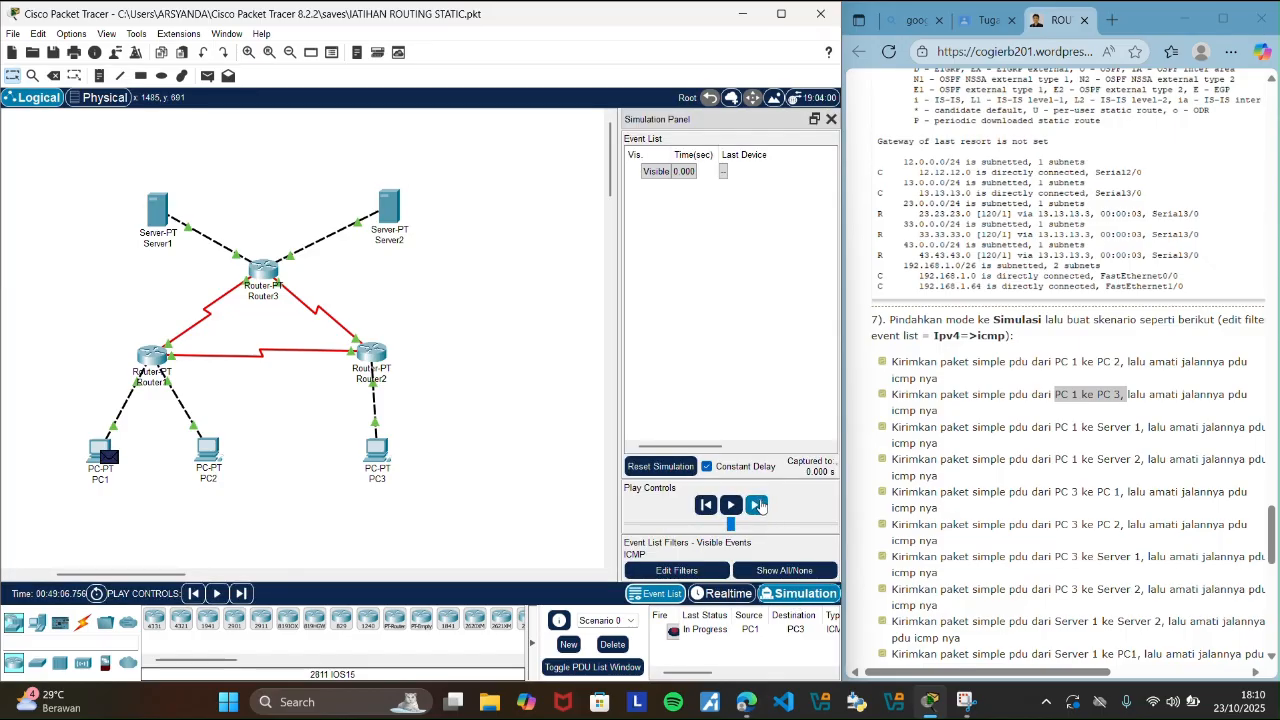
Step the PC1-to-PC3 PDU through its ICMP events until the reply reaches PC1, and delete the scenario in Realtime mode.
{"action": "left_click", "coordinate": [757, 505]}
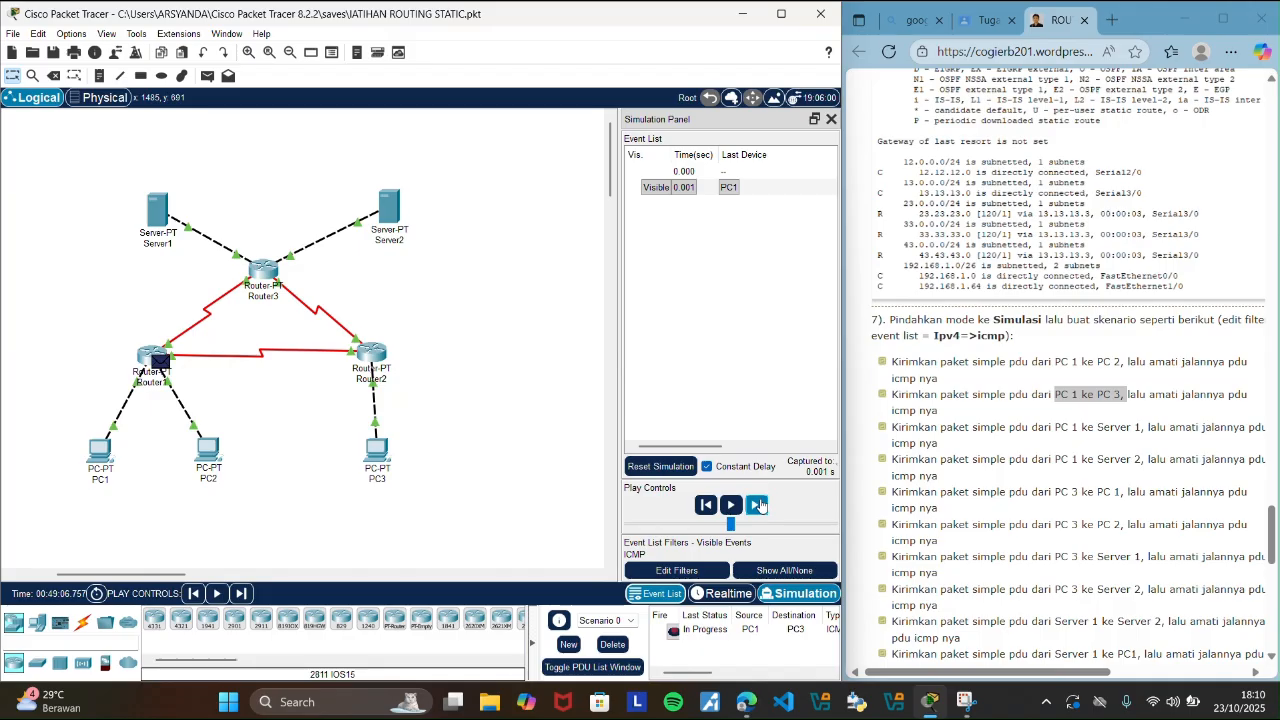
{"action": "left_click", "coordinate": [760, 505]}
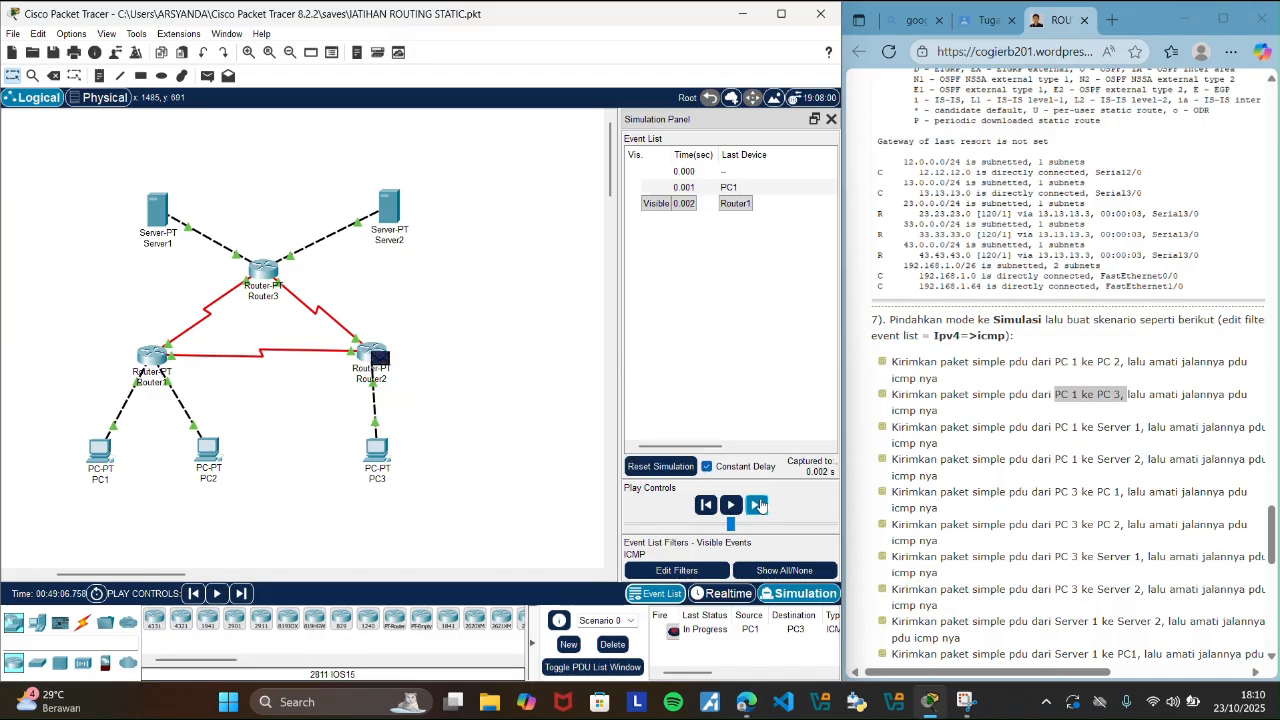
{"action": "left_click", "coordinate": [760, 505]}
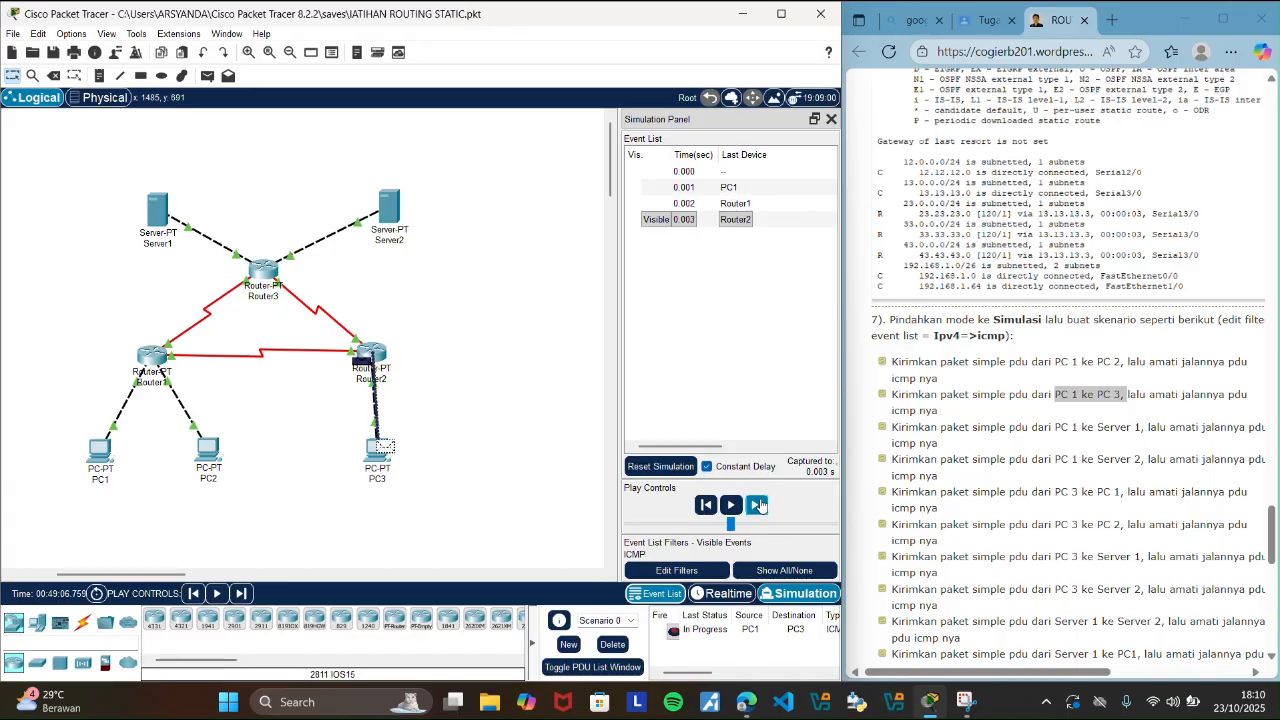
{"action": "left_click", "coordinate": [760, 505]}
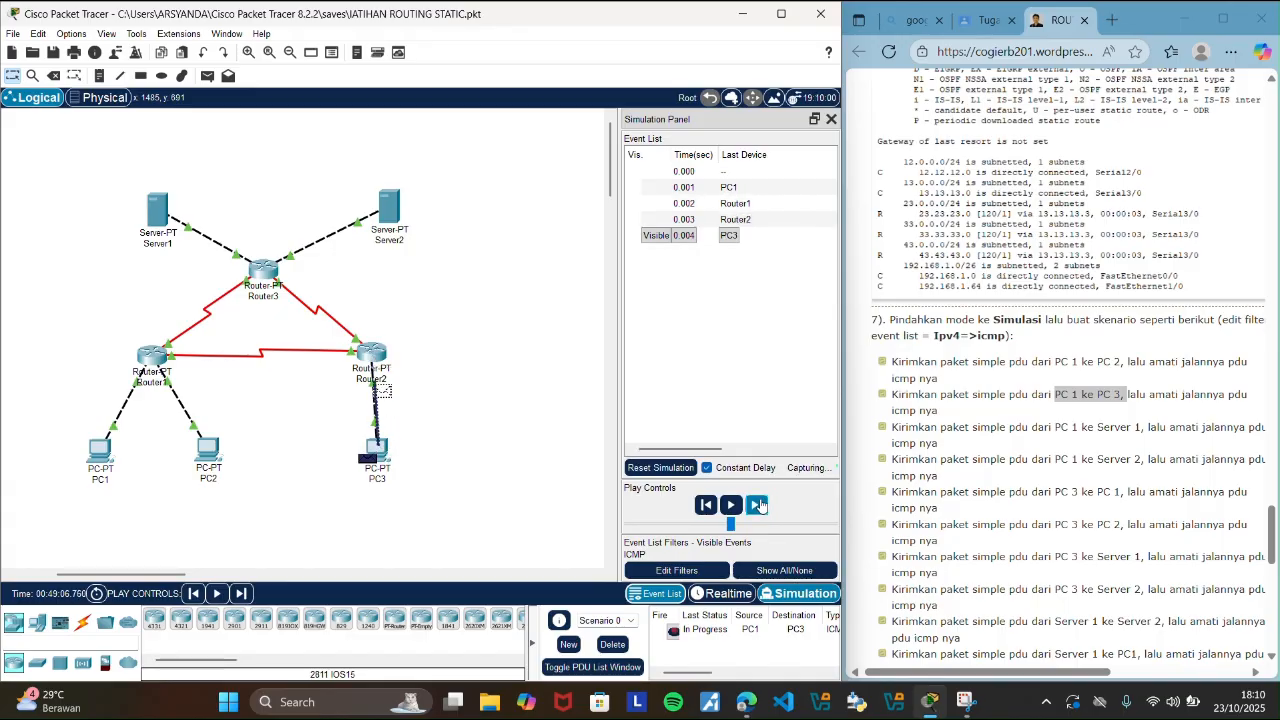
{"action": "left_click", "coordinate": [760, 505]}
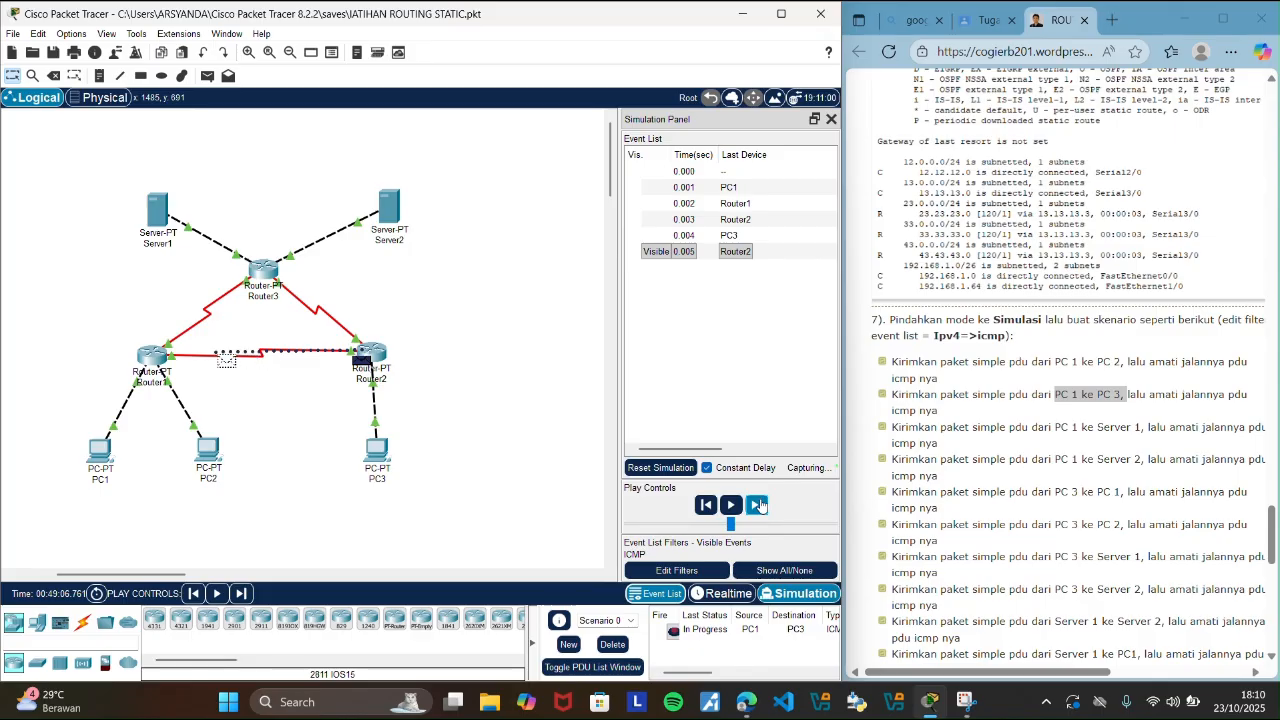
{"action": "left_click", "coordinate": [760, 505]}
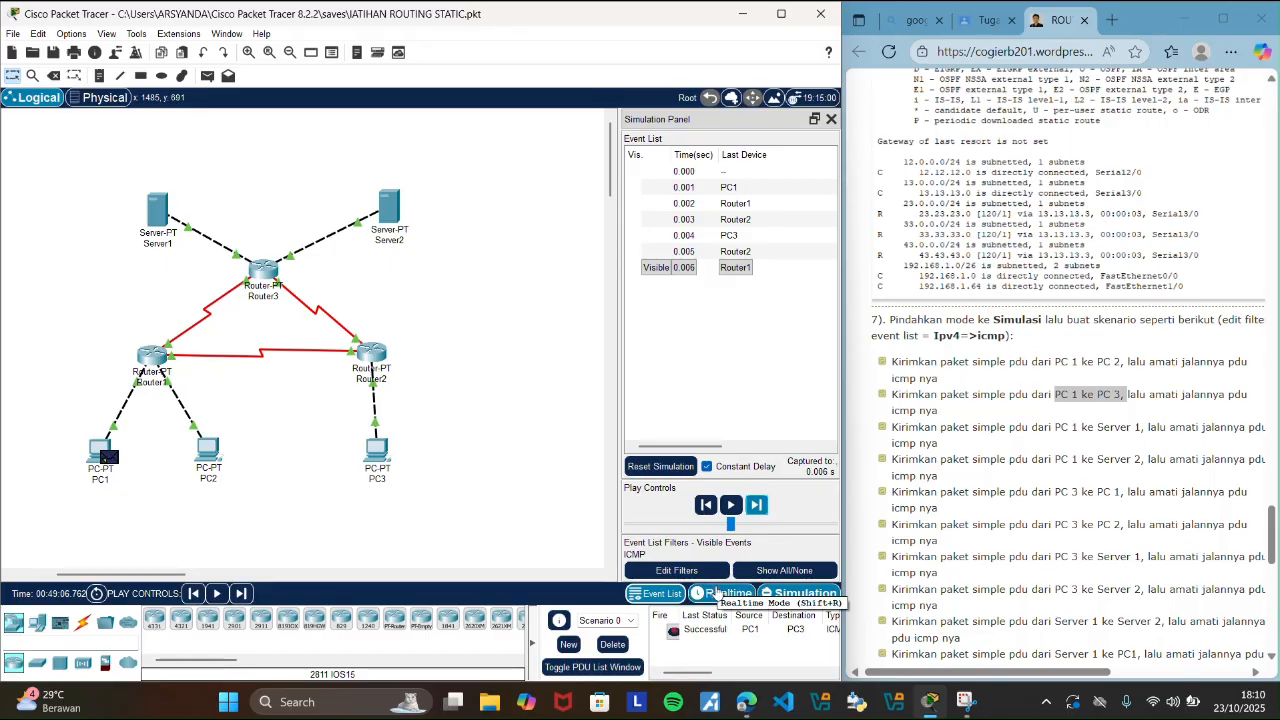
{"action": "left_click", "coordinate": [720, 593]}
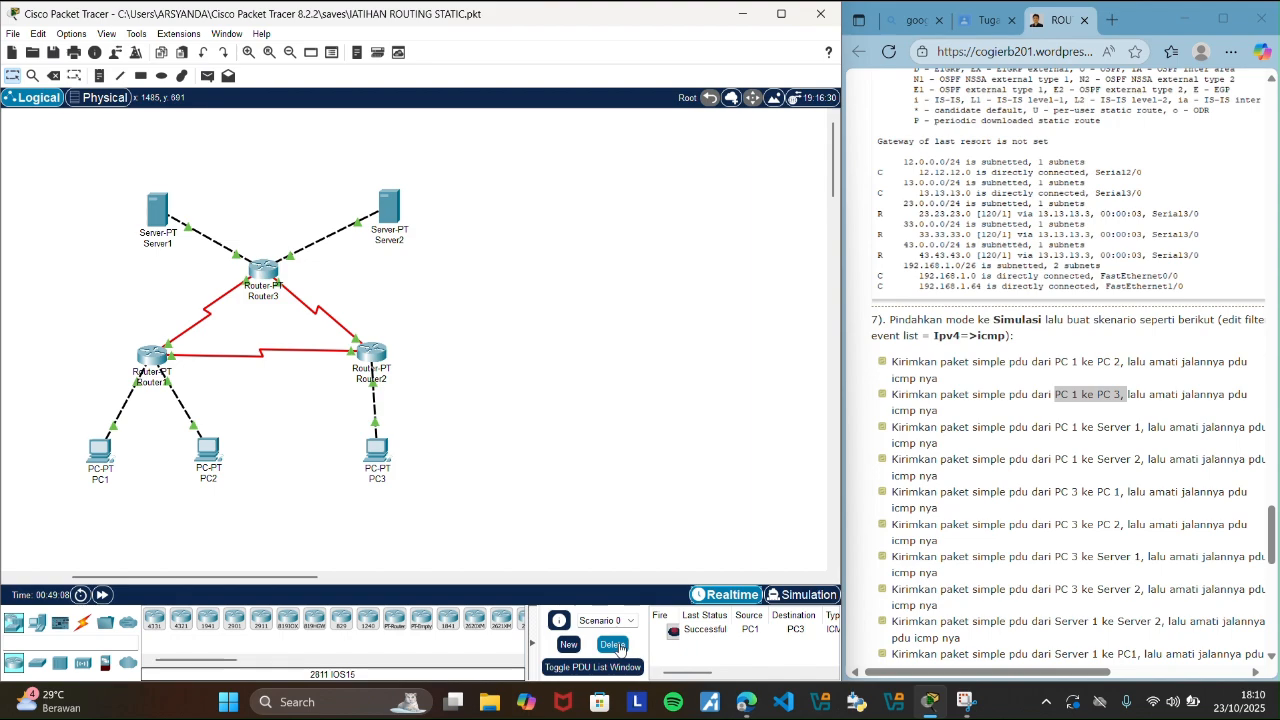
{"action": "left_click", "coordinate": [613, 645]}
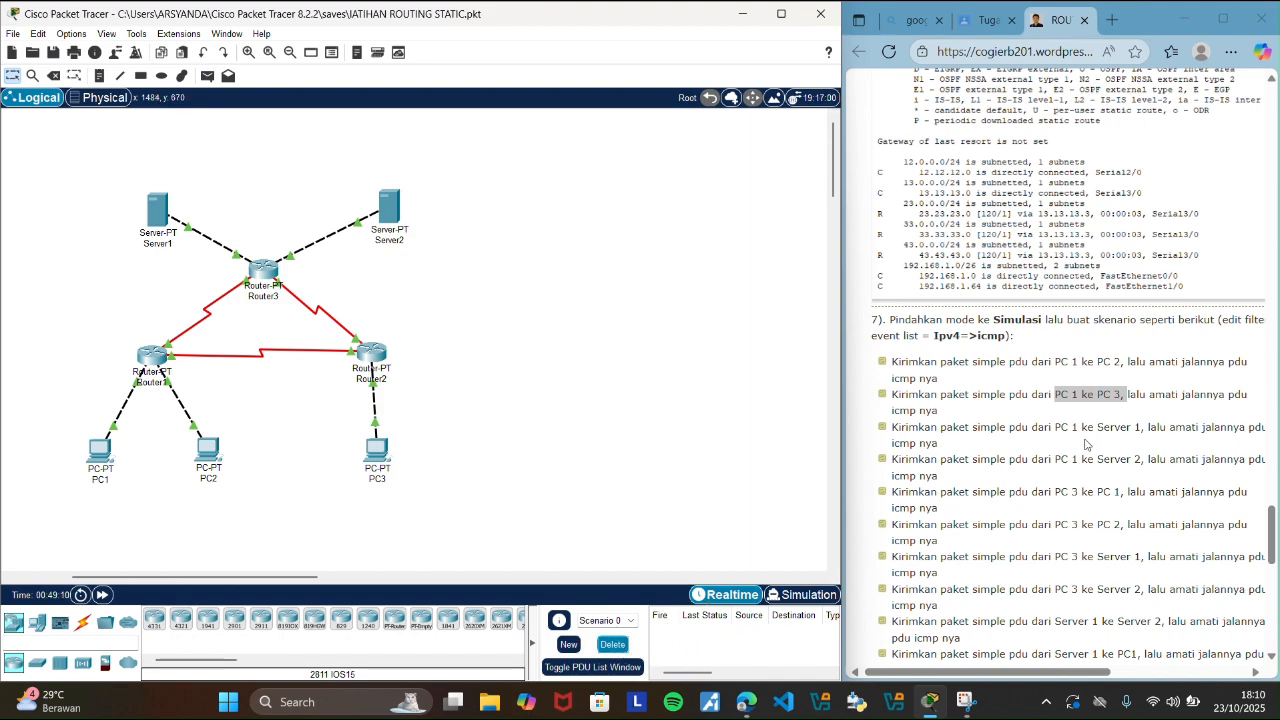
Highlight the guide's PC 1 to Server 1 scenario, add that simple PDU, and switch to Simulation mode.
{"action": "left_click_drag", "start_coordinate": [1048, 426], "coordinate": [1148, 428]}
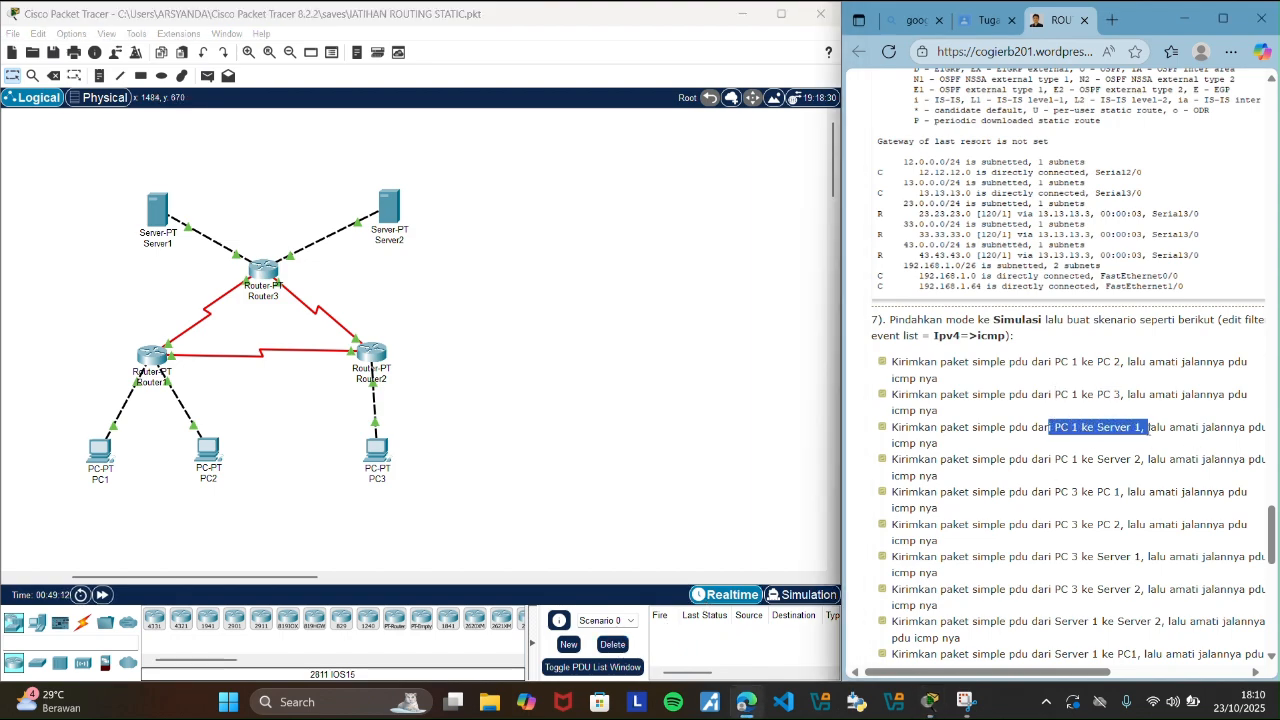
{"action": "left_click", "coordinate": [523, 387]}
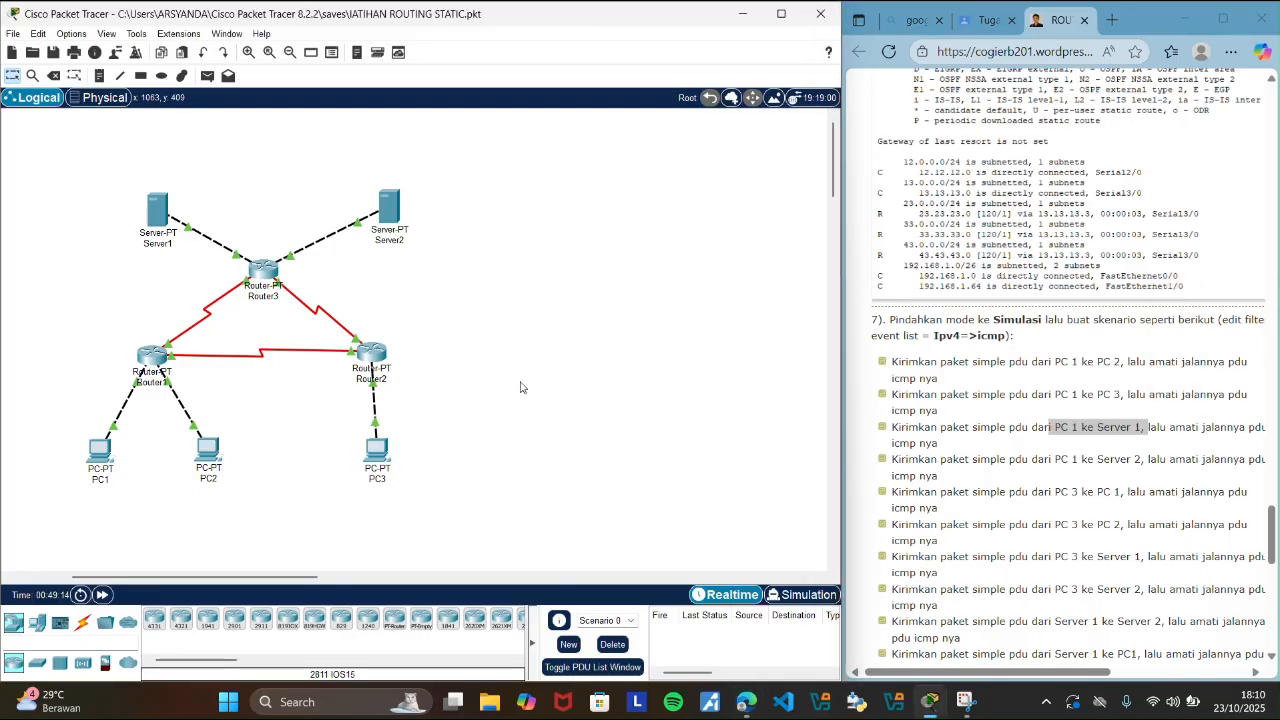
{"action": "left_click", "coordinate": [207, 75]}
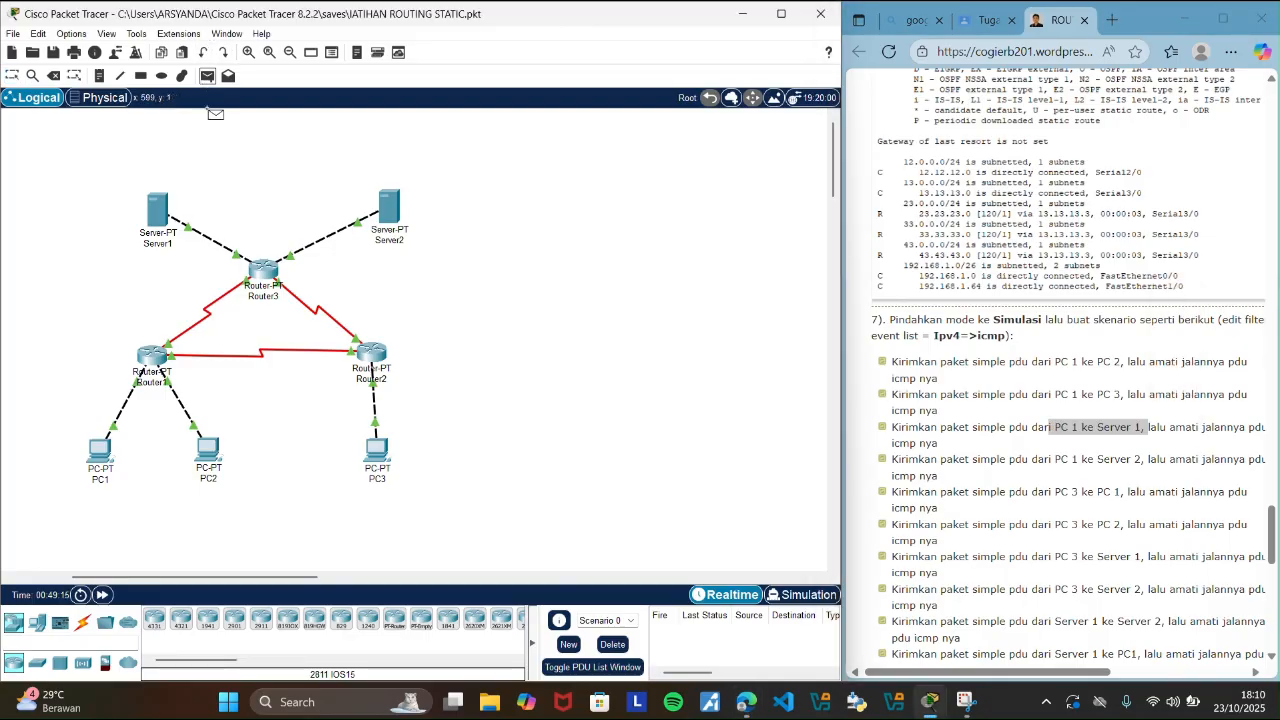
{"action": "left_click", "coordinate": [104, 452]}
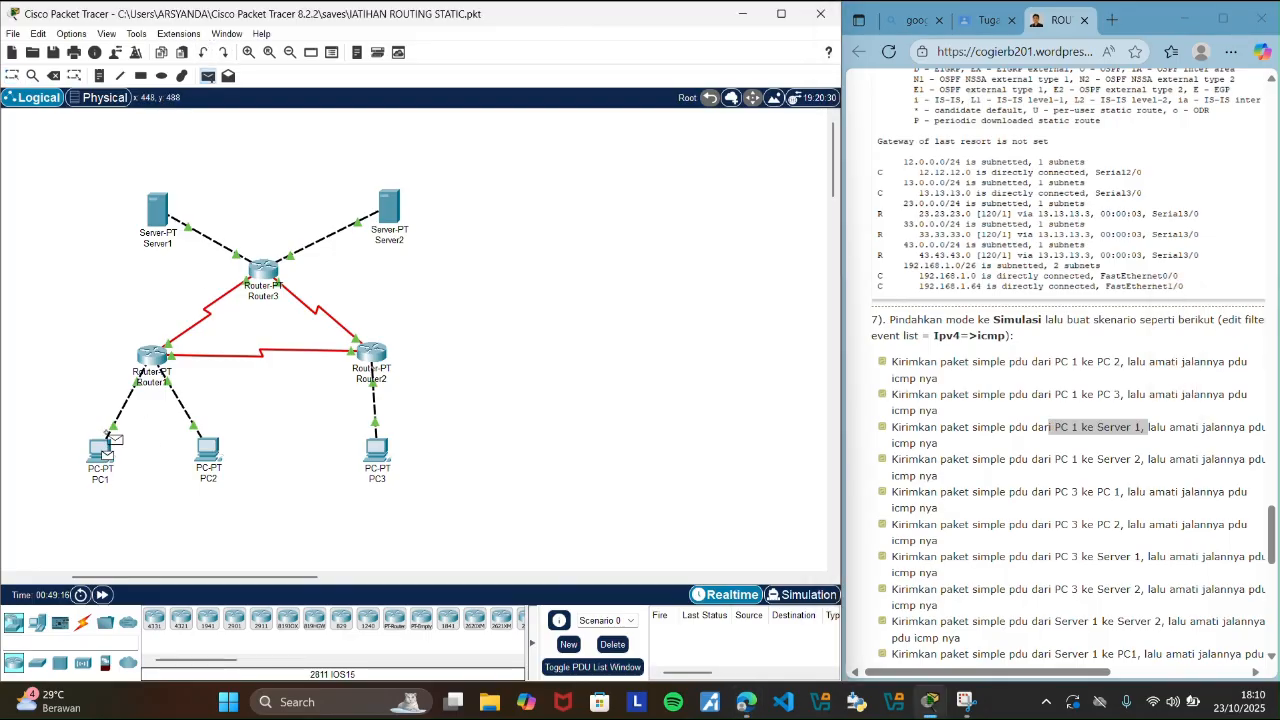
{"action": "left_click", "coordinate": [160, 220]}
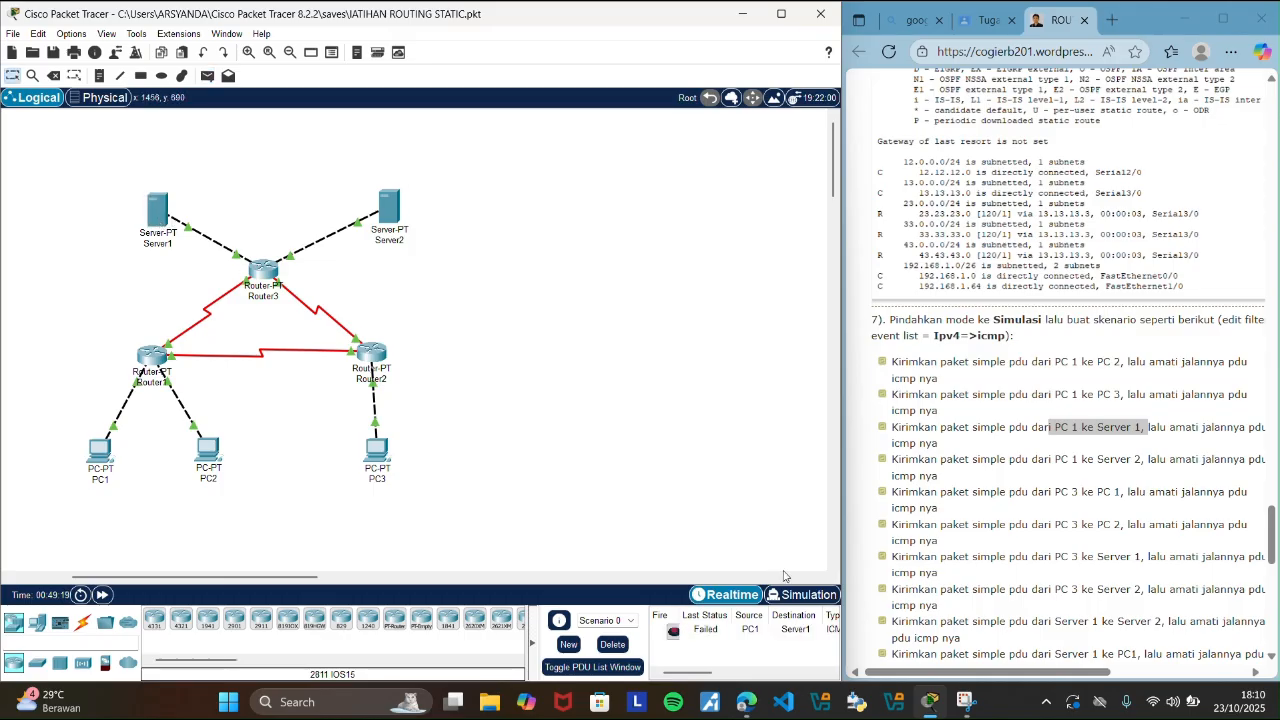
{"action": "left_click", "coordinate": [797, 596]}
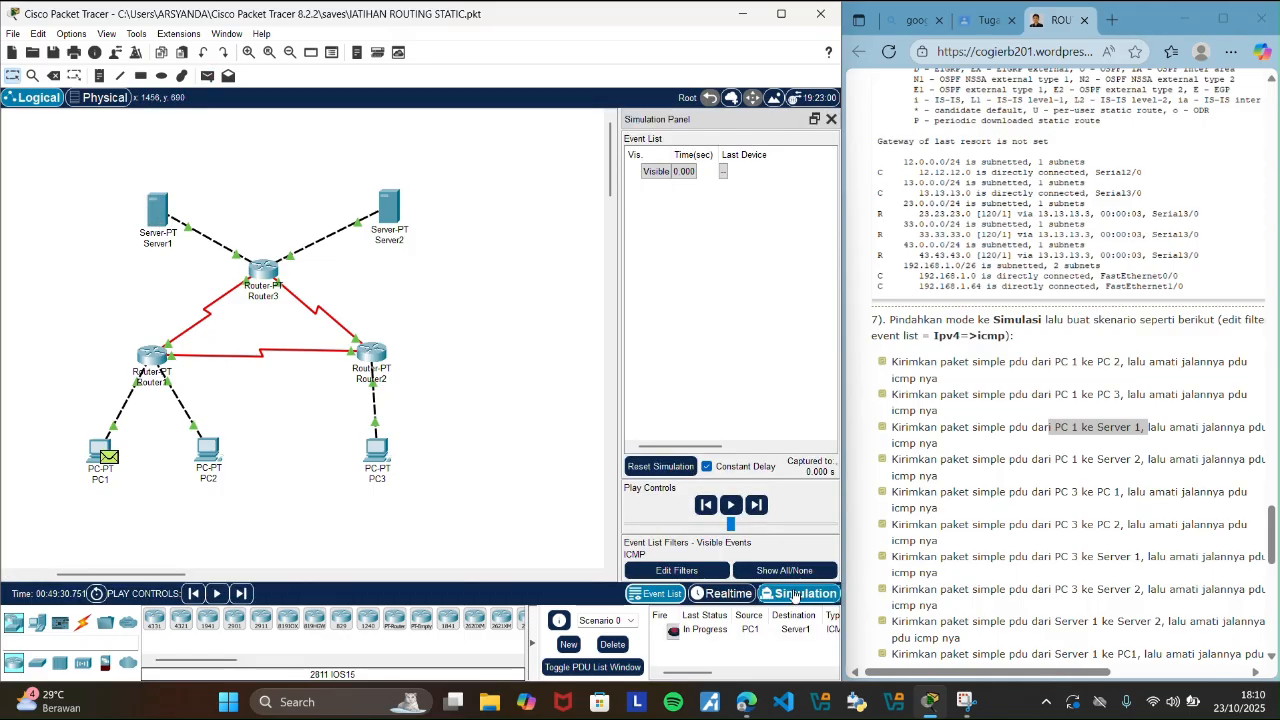
Step the PC1-to-Server1 PDU through its ICMP events until the reply reaches PC1, and delete the scenario in Realtime mode.
{"action": "left_click", "coordinate": [757, 505]}
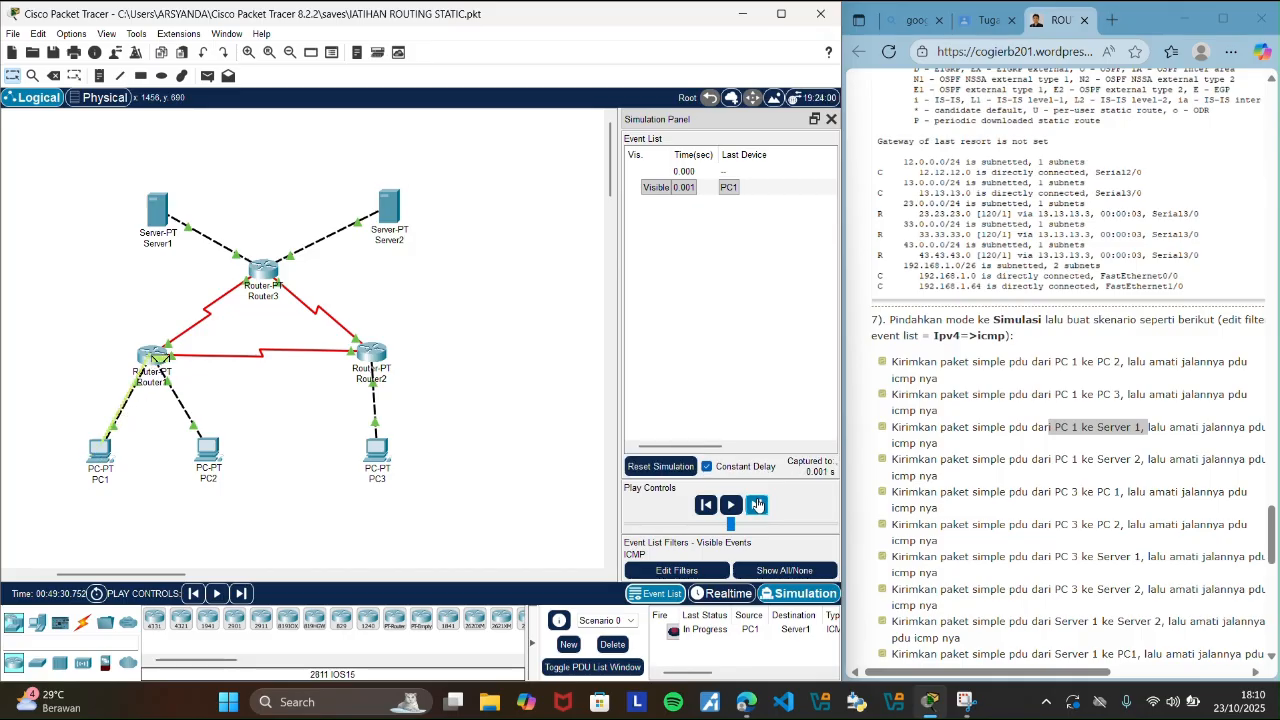
{"action": "left_click", "coordinate": [757, 505]}
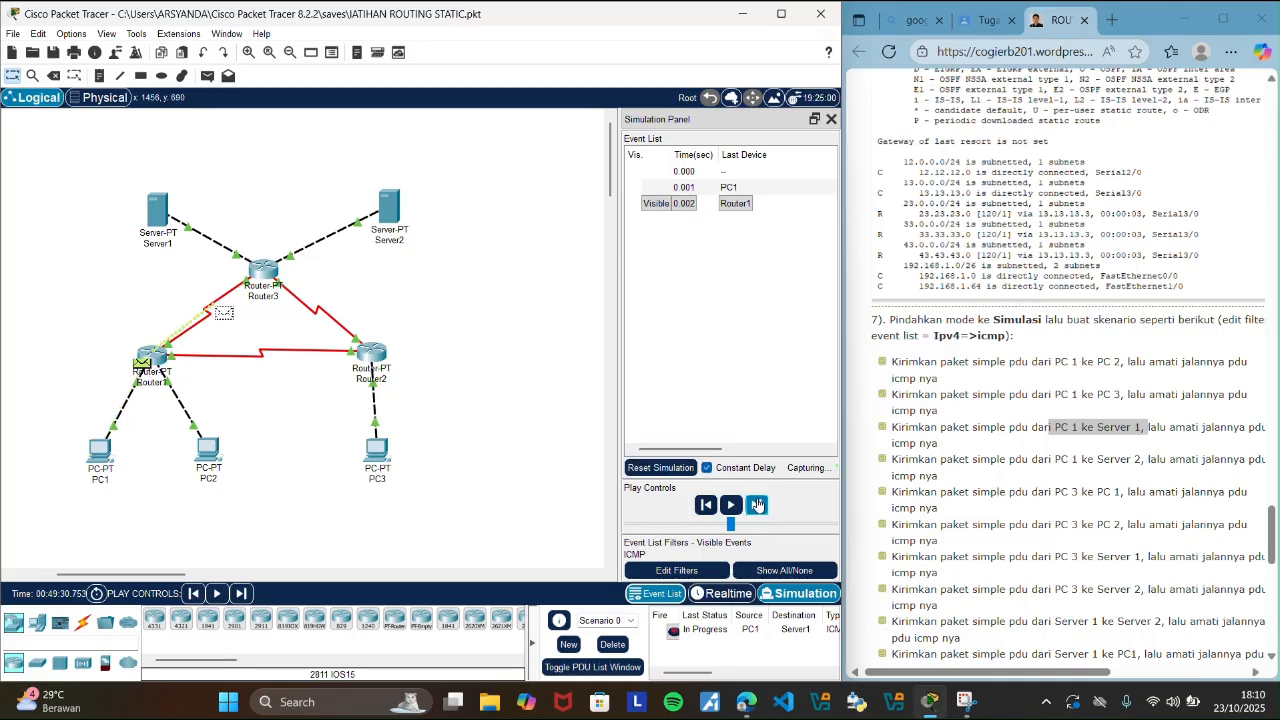
{"action": "left_click", "coordinate": [757, 505]}
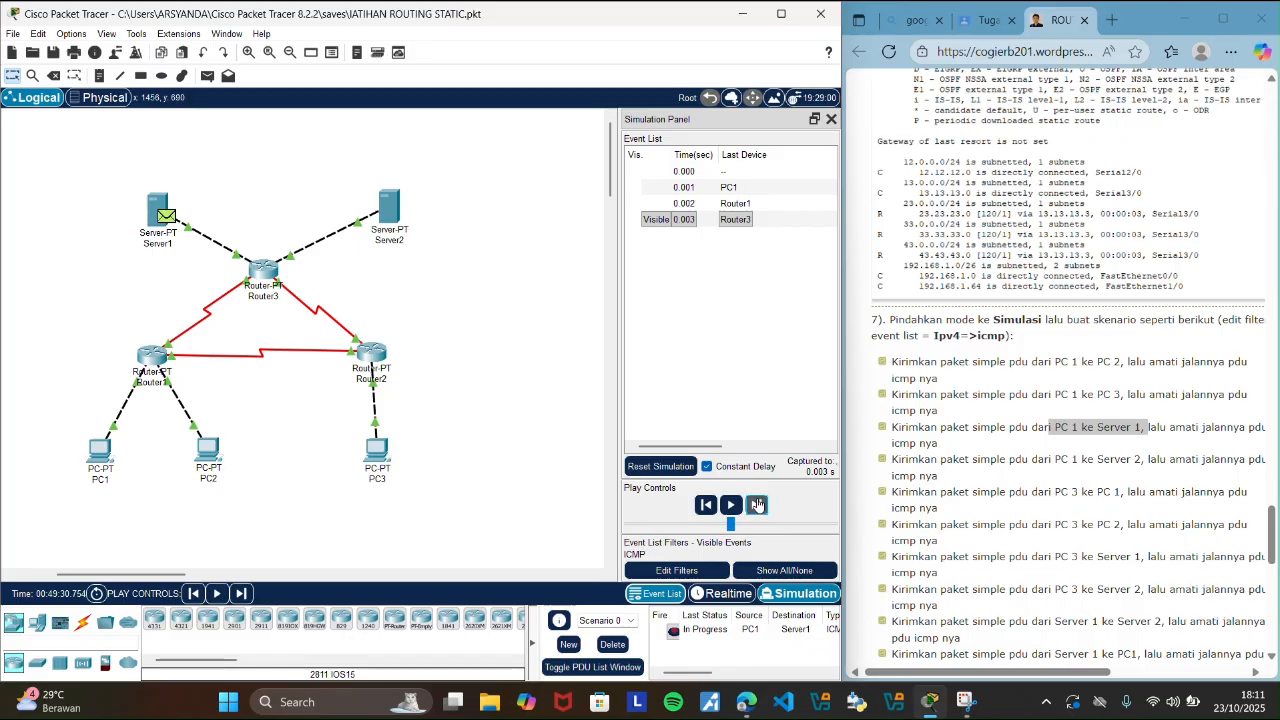
{"action": "left_click", "coordinate": [757, 505]}
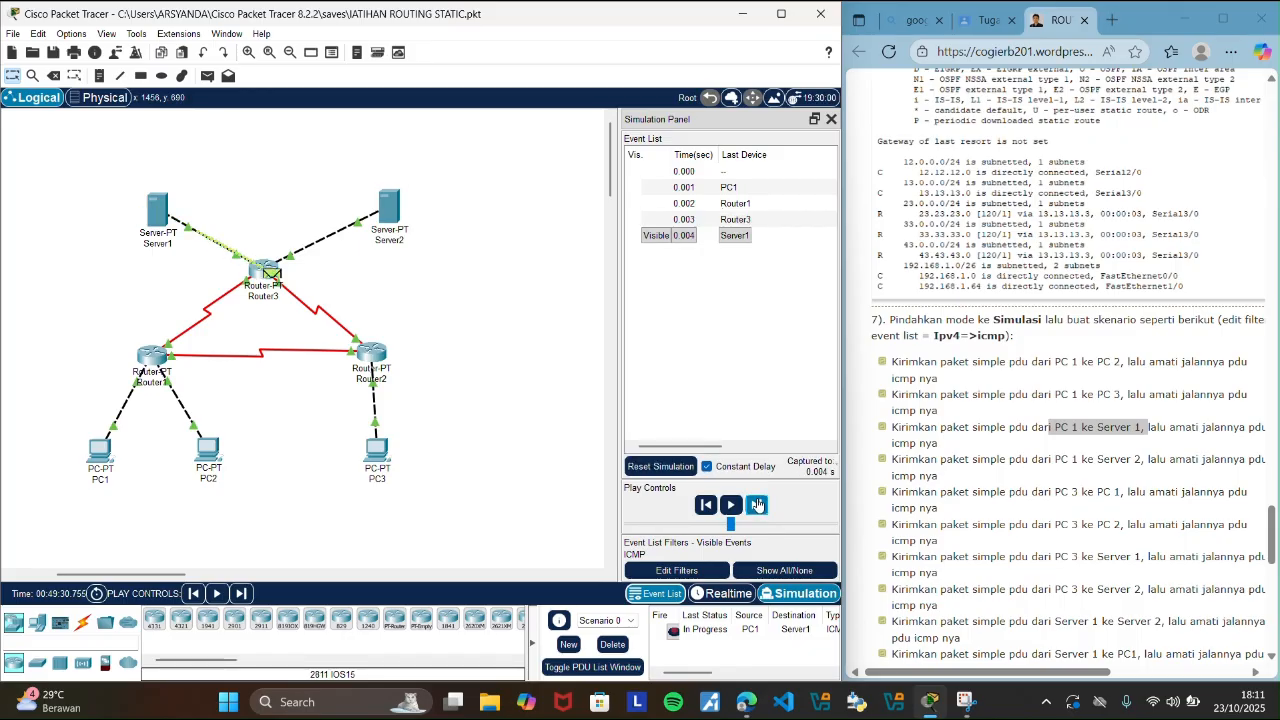
{"action": "left_click", "coordinate": [757, 505]}
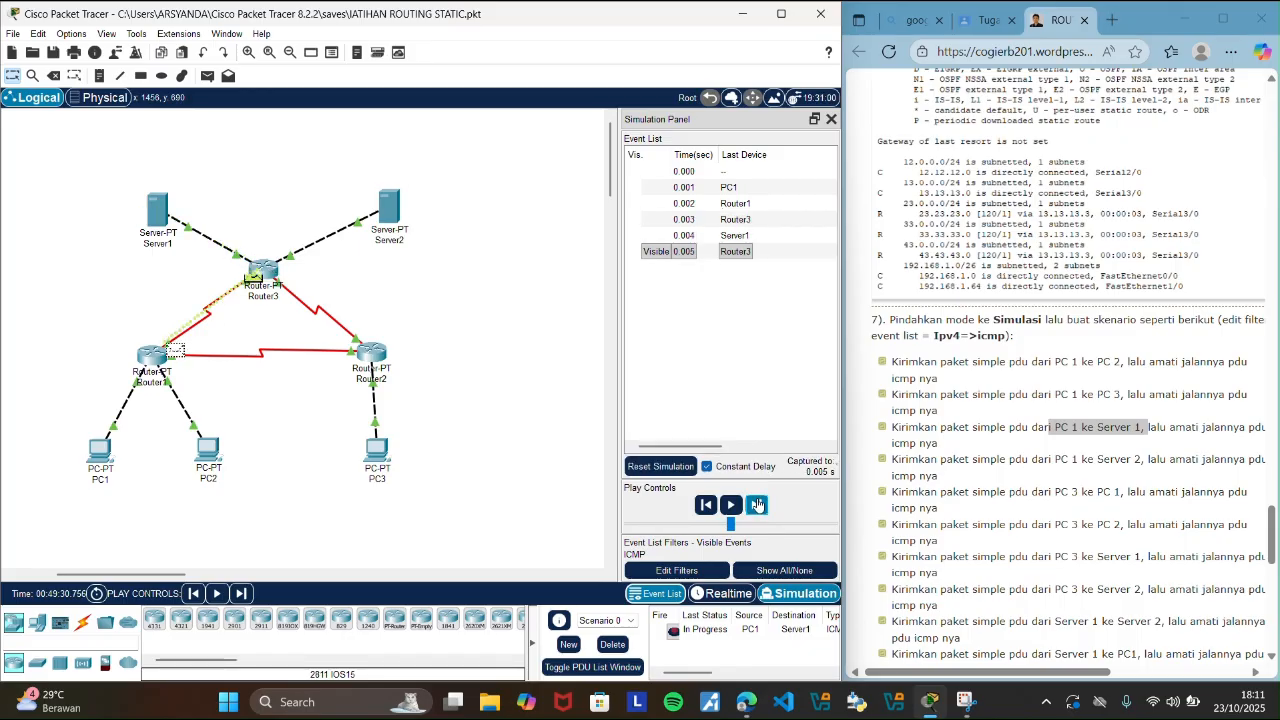
{"action": "left_click", "coordinate": [757, 505]}
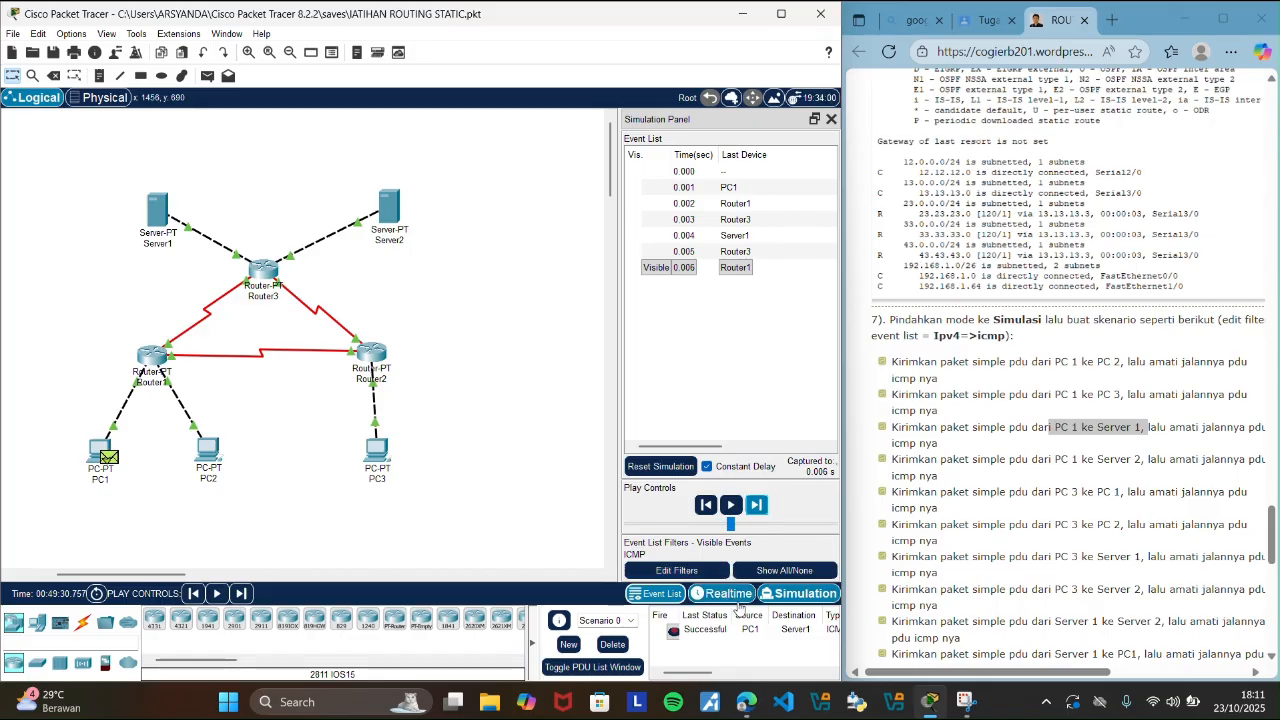
{"action": "left_click", "coordinate": [738, 600]}
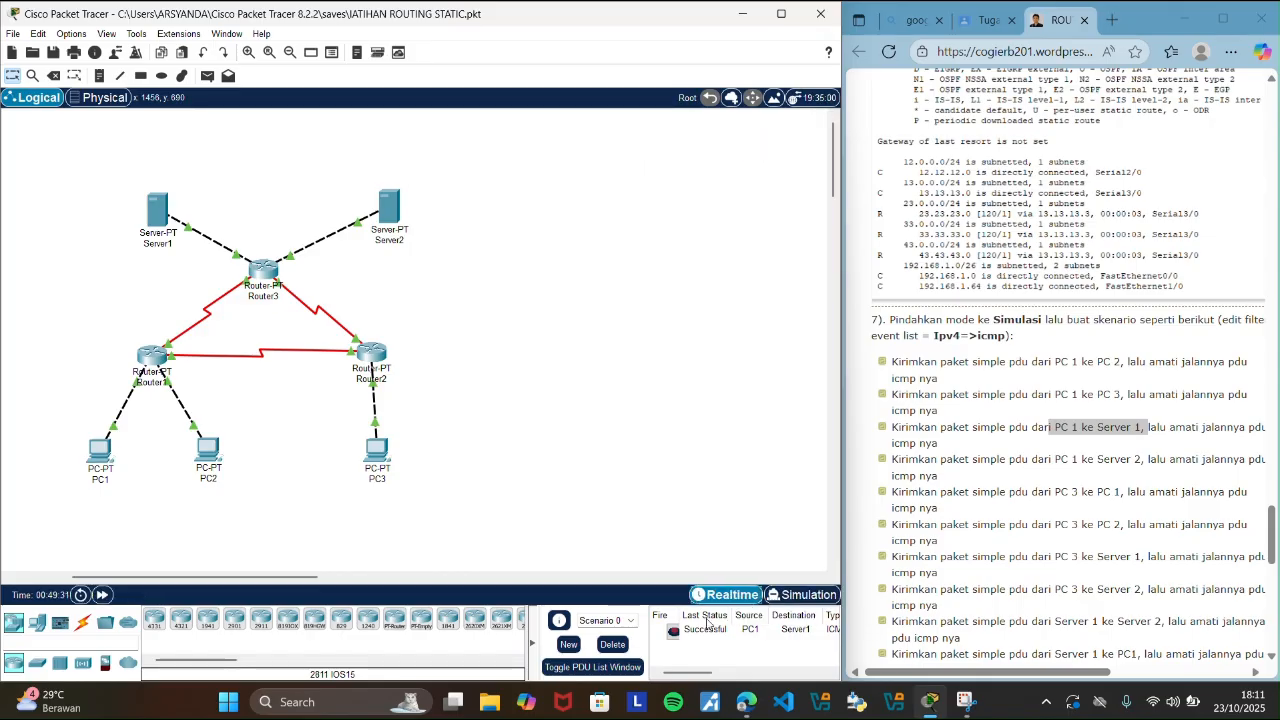
{"action": "left_click", "coordinate": [612, 645]}
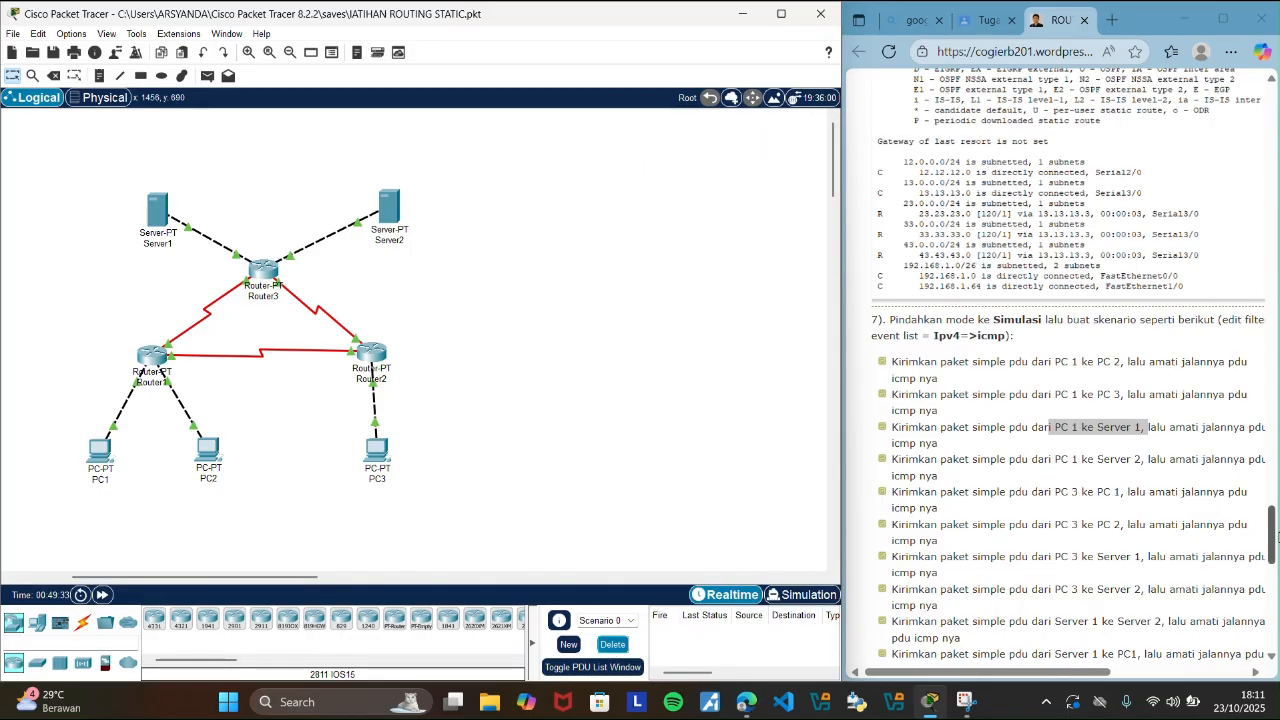
Highlight the guide's PC 1 to Server 2 scenario, add that simple PDU, and switch to Simulation mode.
{"action": "left_click", "coordinate": [1274, 532]}
{"action": "scroll", "coordinate": [1220, 512], "scroll_direction": "down", "scroll_amount": 3}
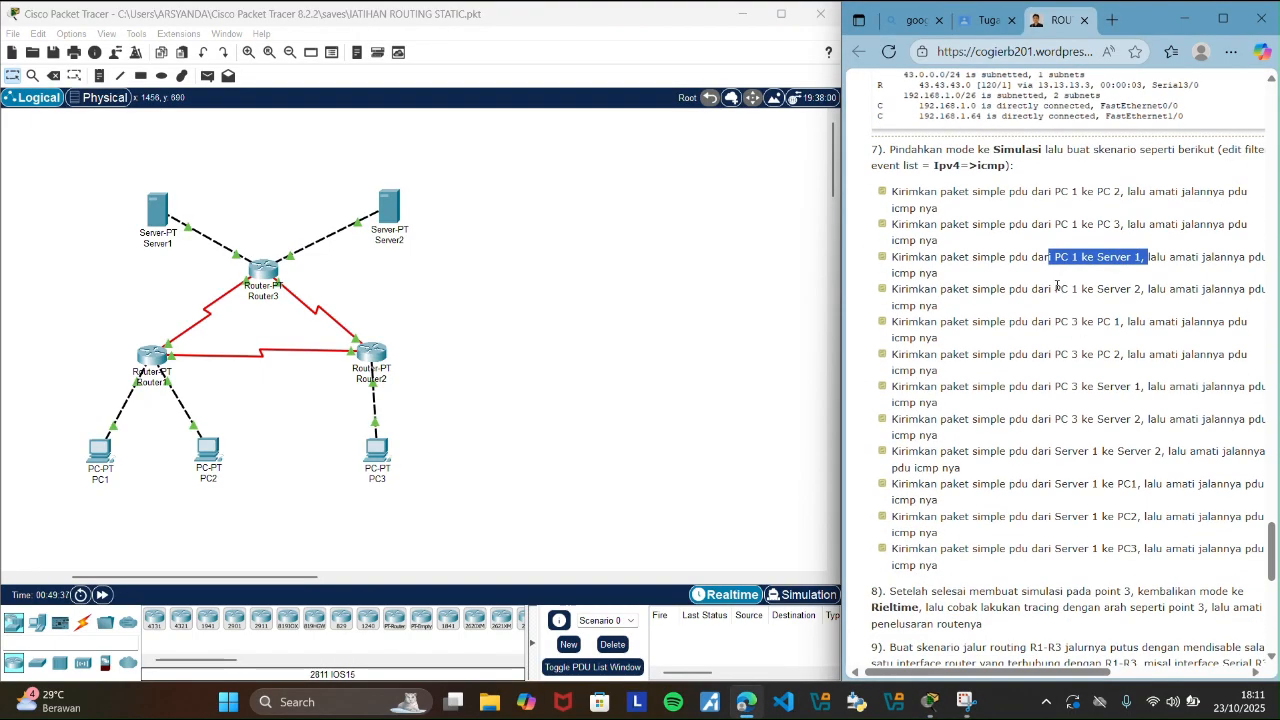
{"action": "left_click_drag", "start_coordinate": [1055, 288], "coordinate": [1142, 288]}
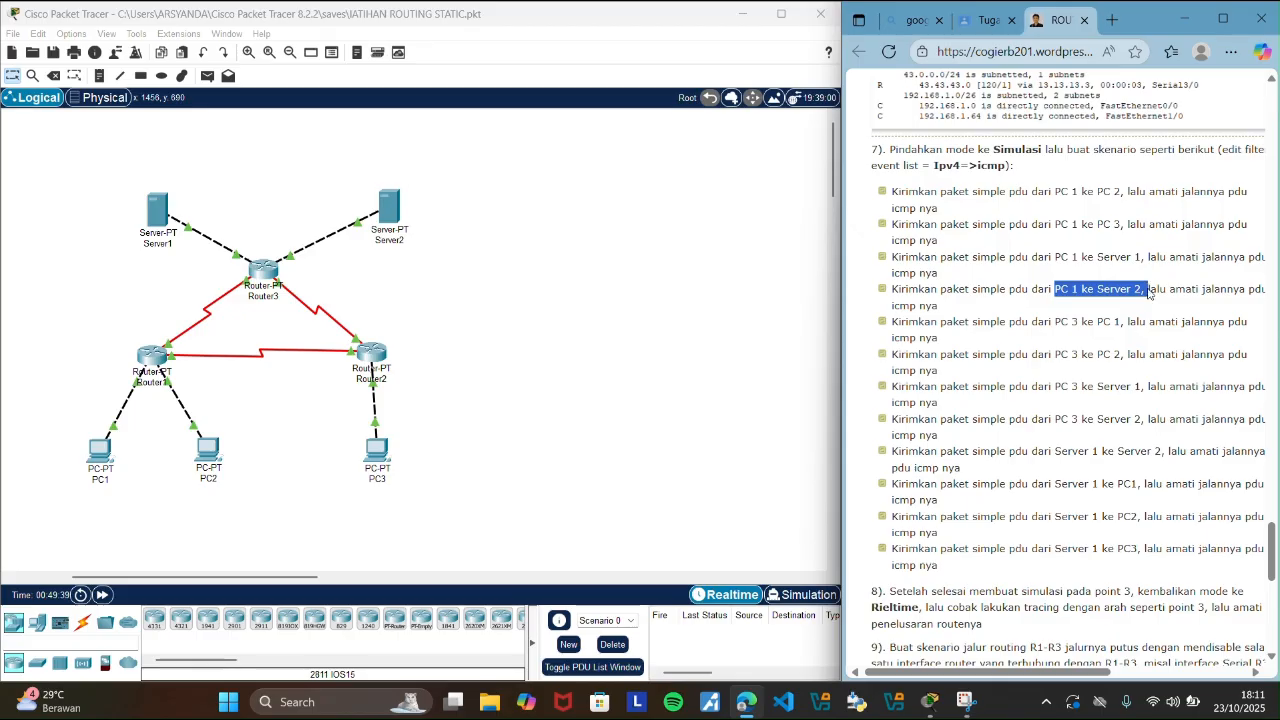
{"action": "left_click", "coordinate": [723, 299]}
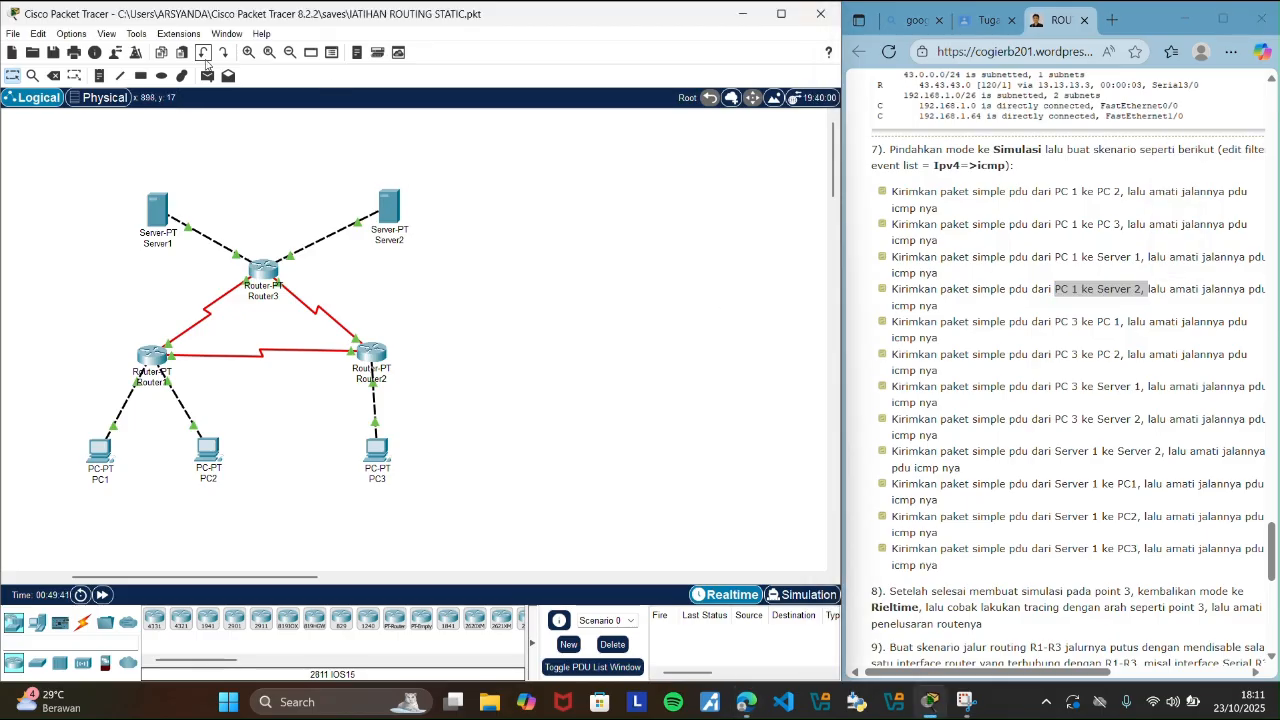
{"action": "left_click", "coordinate": [104, 452]}
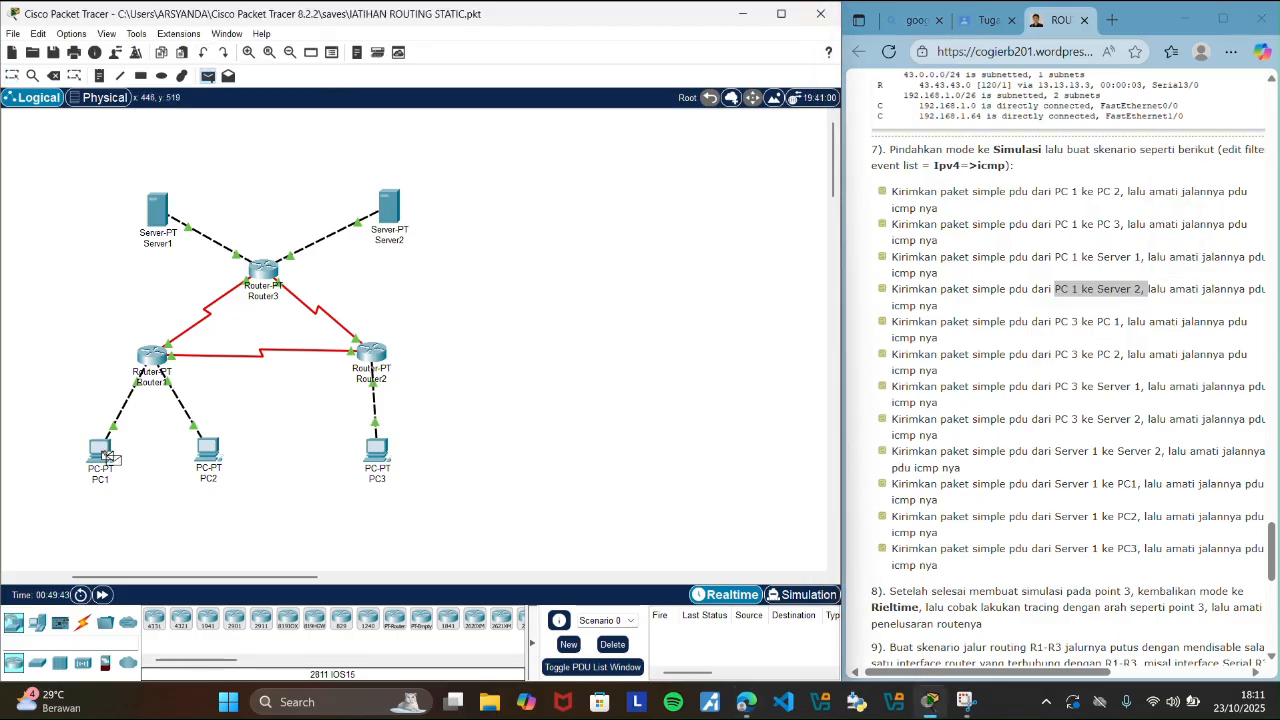
{"action": "left_click", "coordinate": [399, 206]}
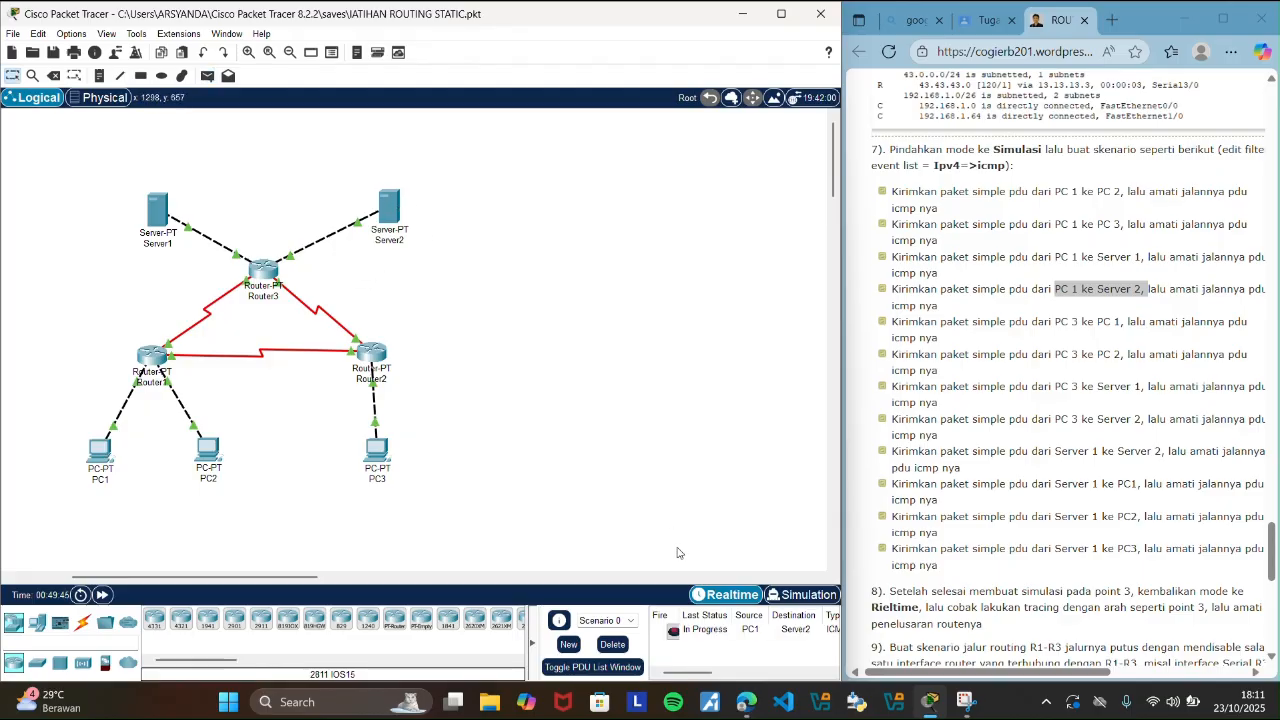
{"action": "left_click", "coordinate": [797, 597]}
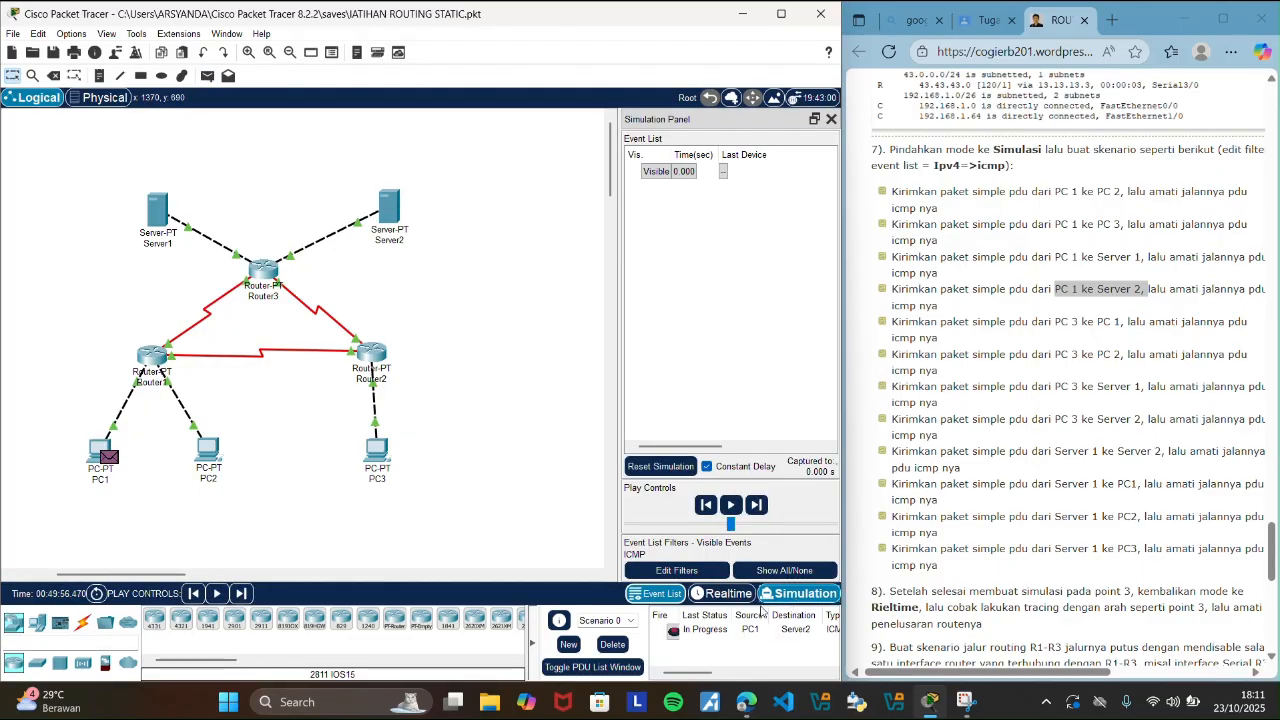
Step the PC1-to-Server2 PDU through its ICMP events until the reply reaches PC1, and delete the scenario in Realtime mode.
{"action": "left_click", "coordinate": [757, 506]}
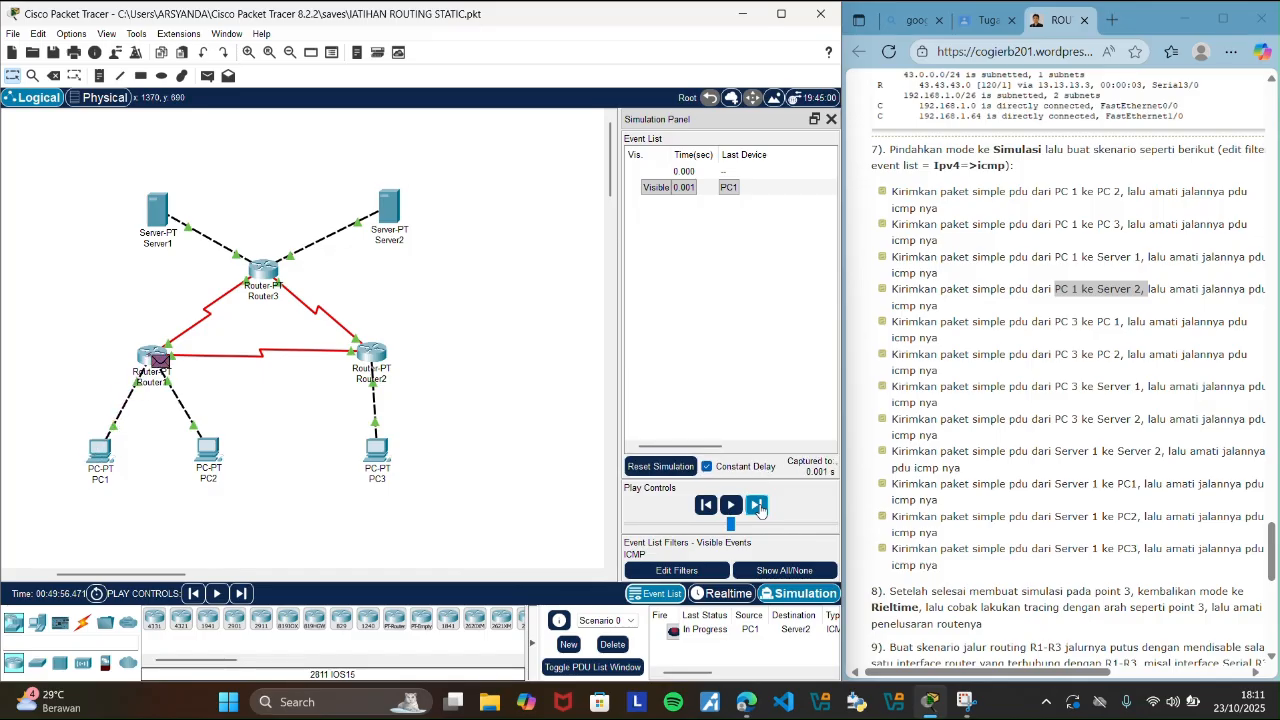
{"action": "left_click", "coordinate": [757, 506]}
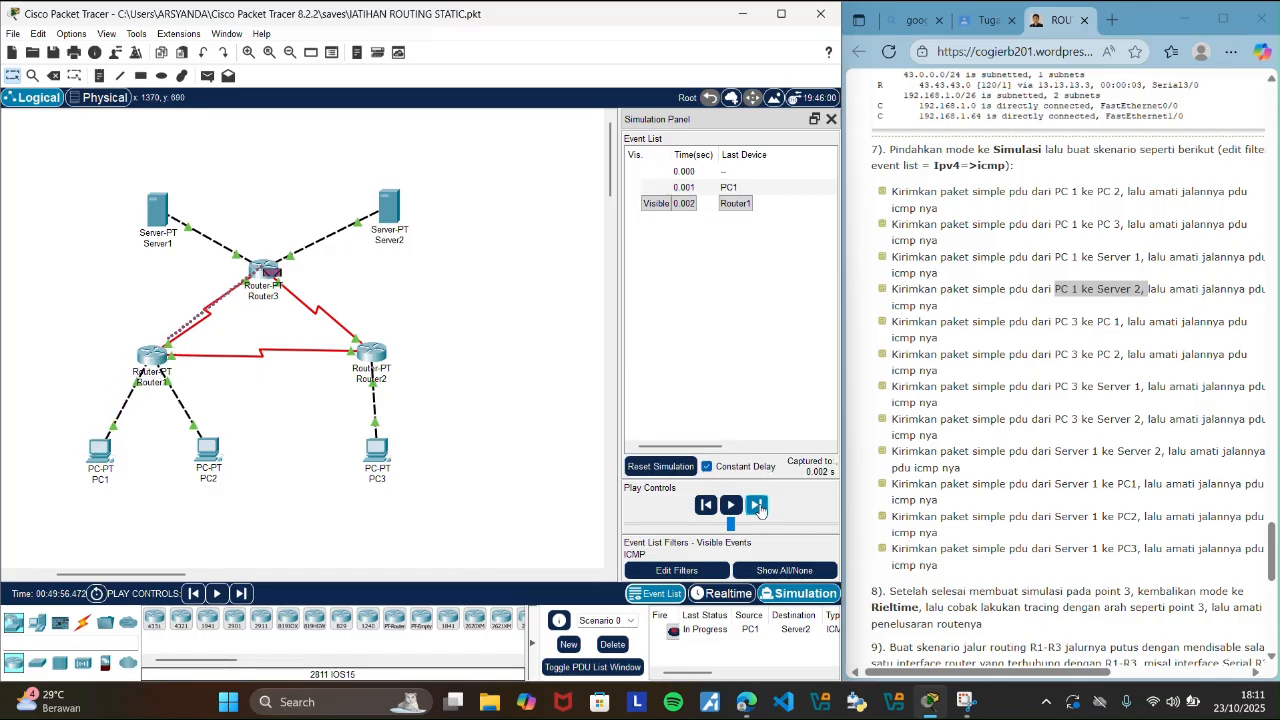
{"action": "left_click", "coordinate": [758, 506]}
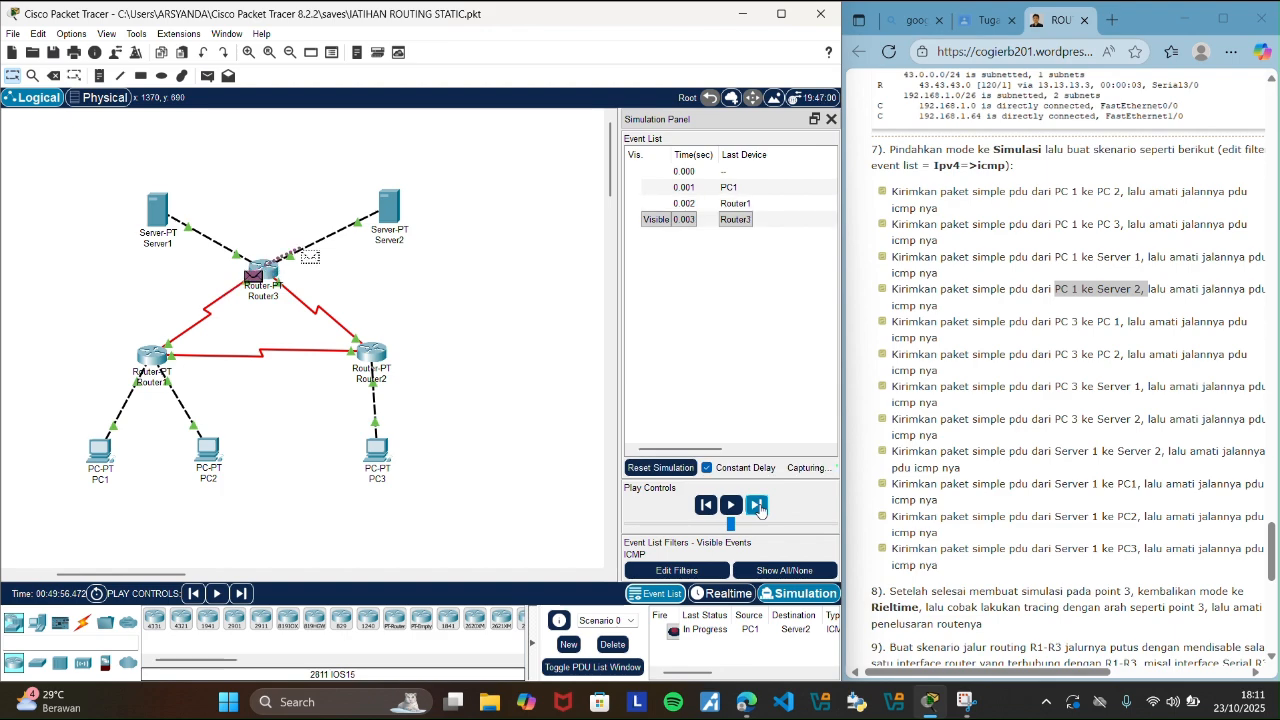
{"action": "left_click", "coordinate": [758, 506]}
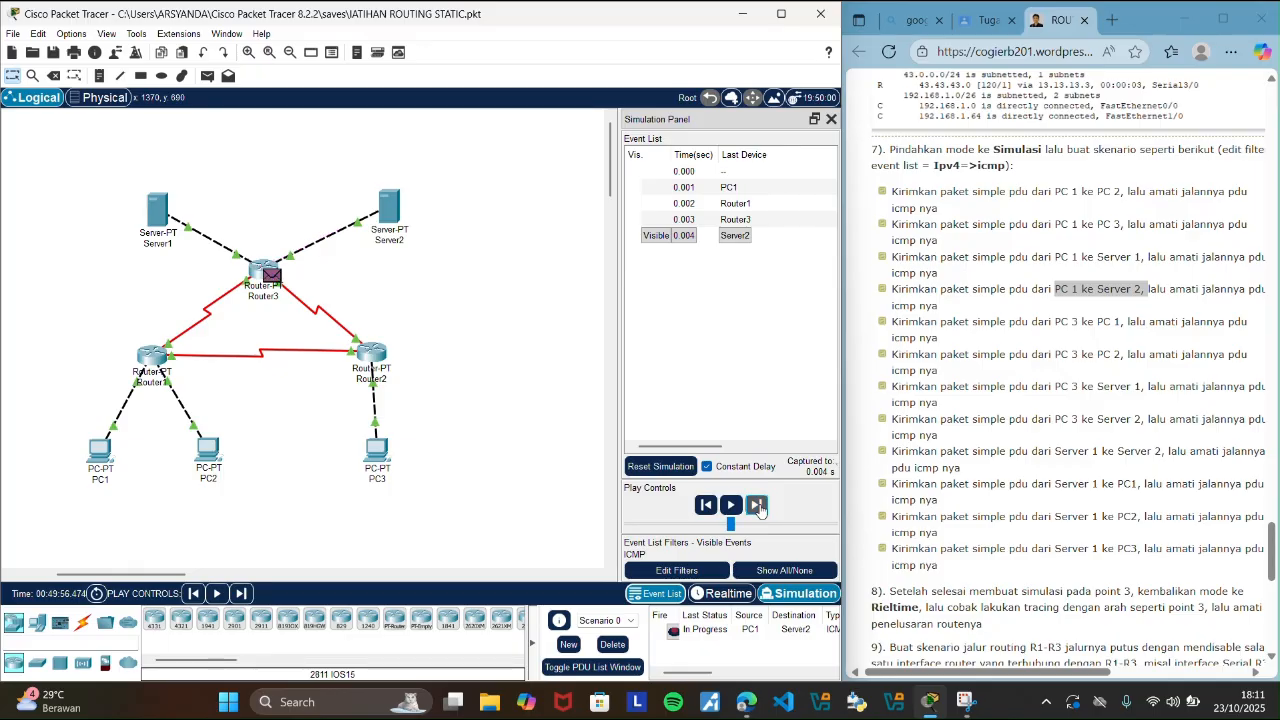
{"action": "left_click", "coordinate": [758, 506]}
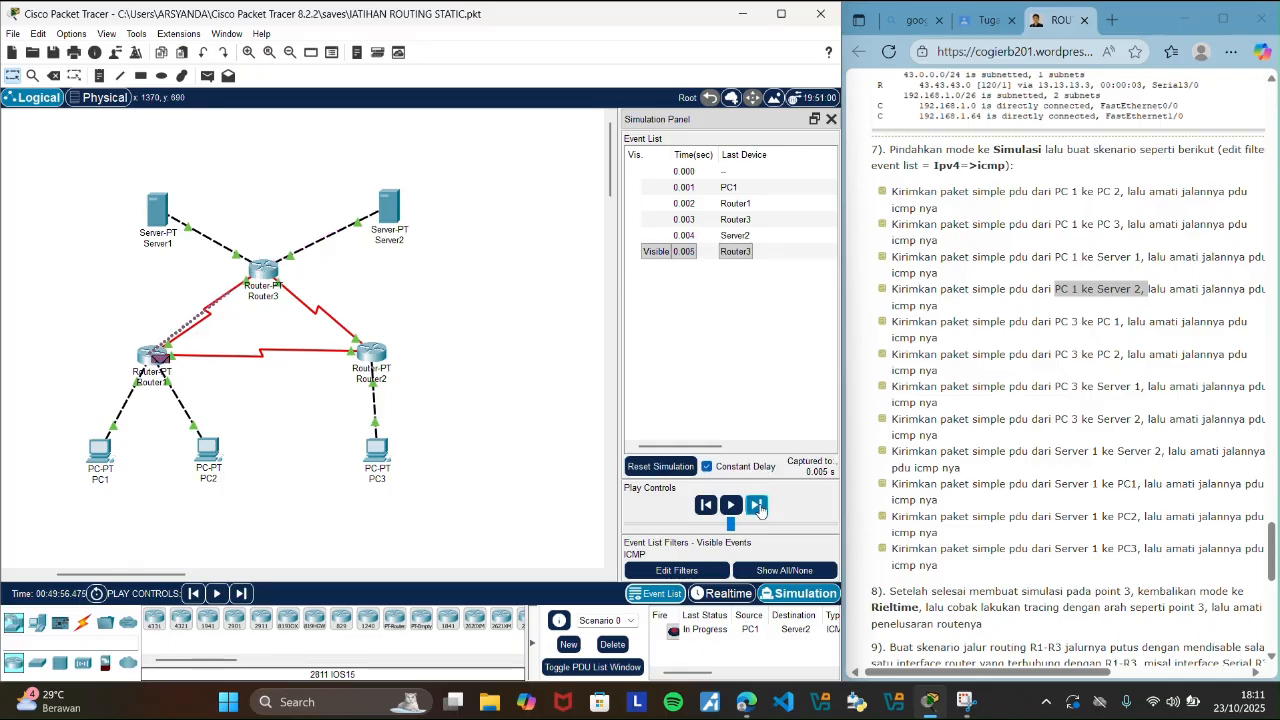
{"action": "left_click", "coordinate": [758, 506]}
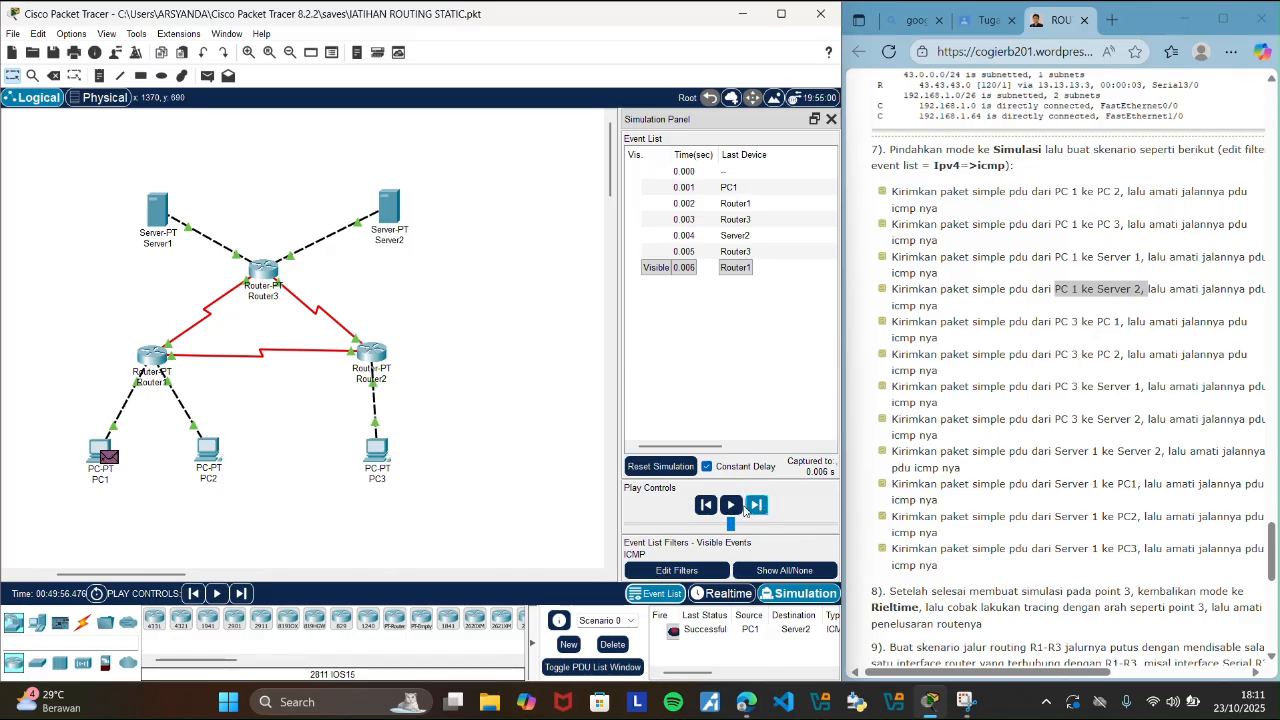
{"action": "left_click", "coordinate": [726, 595]}
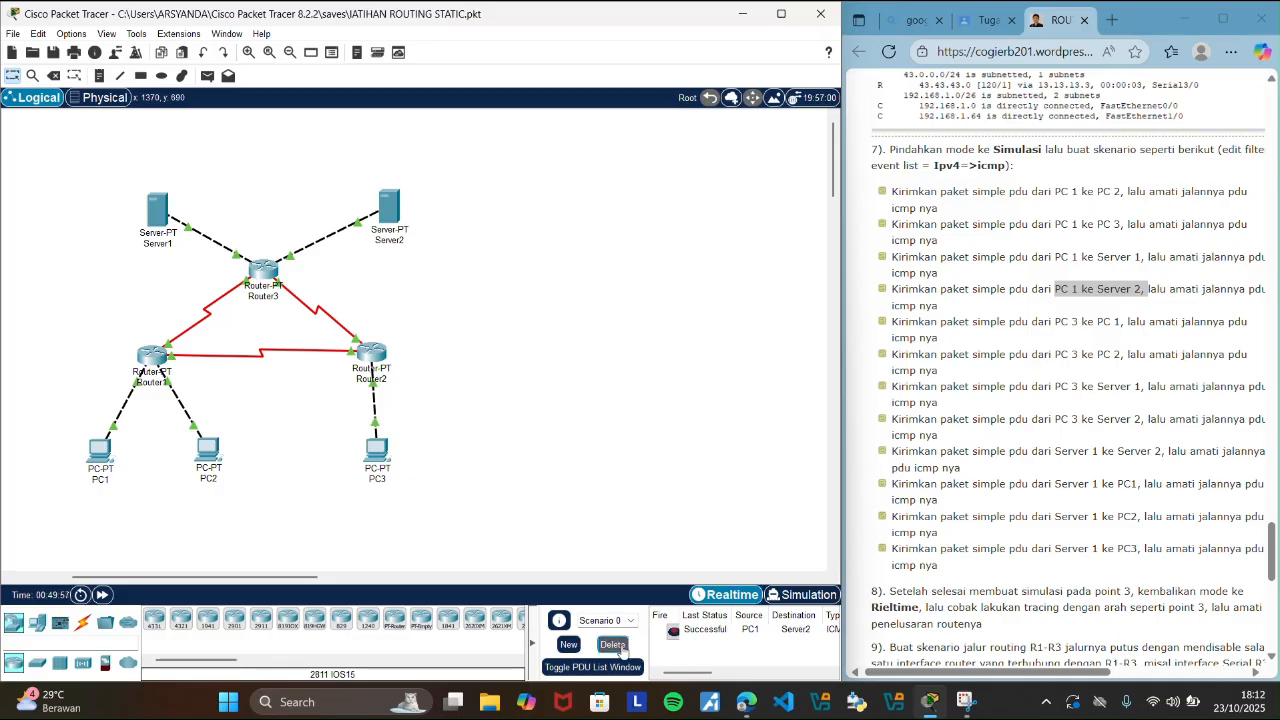
{"action": "left_click", "coordinate": [621, 645]}
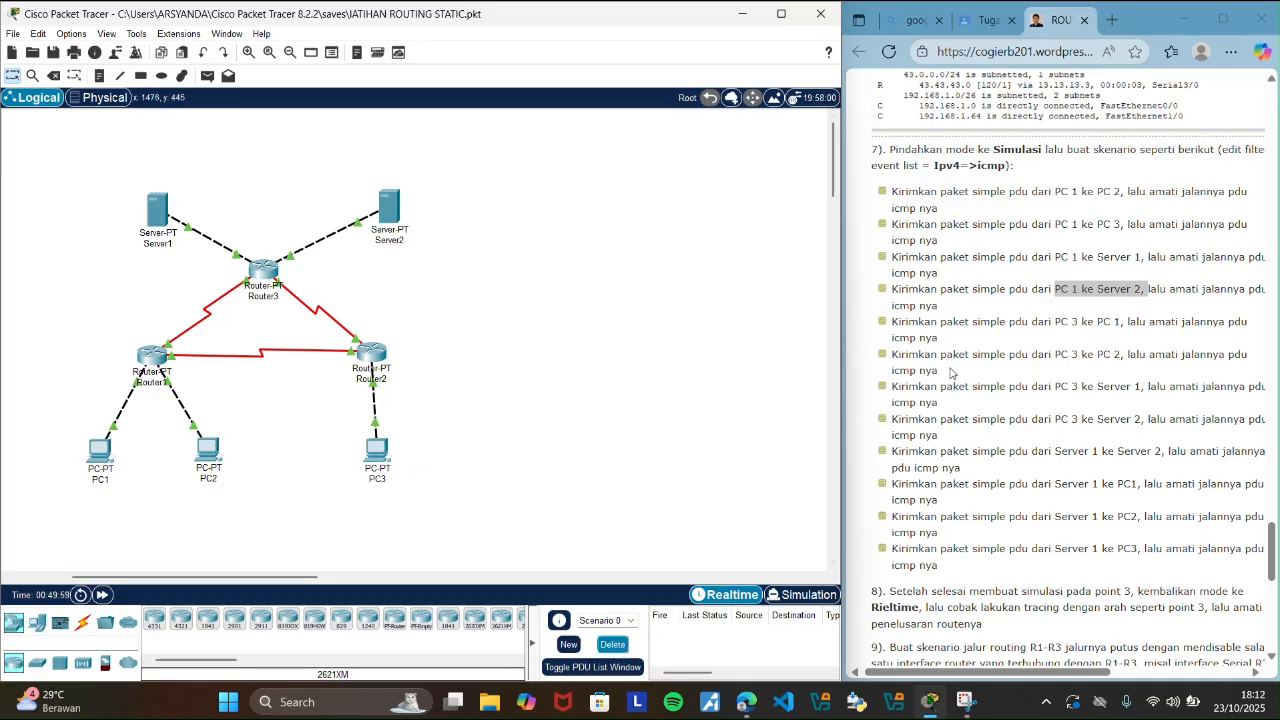
Highlight the guide's PC 3 to PC 1 scenario, add that simple PDU, and switch to Simulation mode.
{"action": "left_click_drag", "start_coordinate": [1055, 321], "coordinate": [1119, 321]}
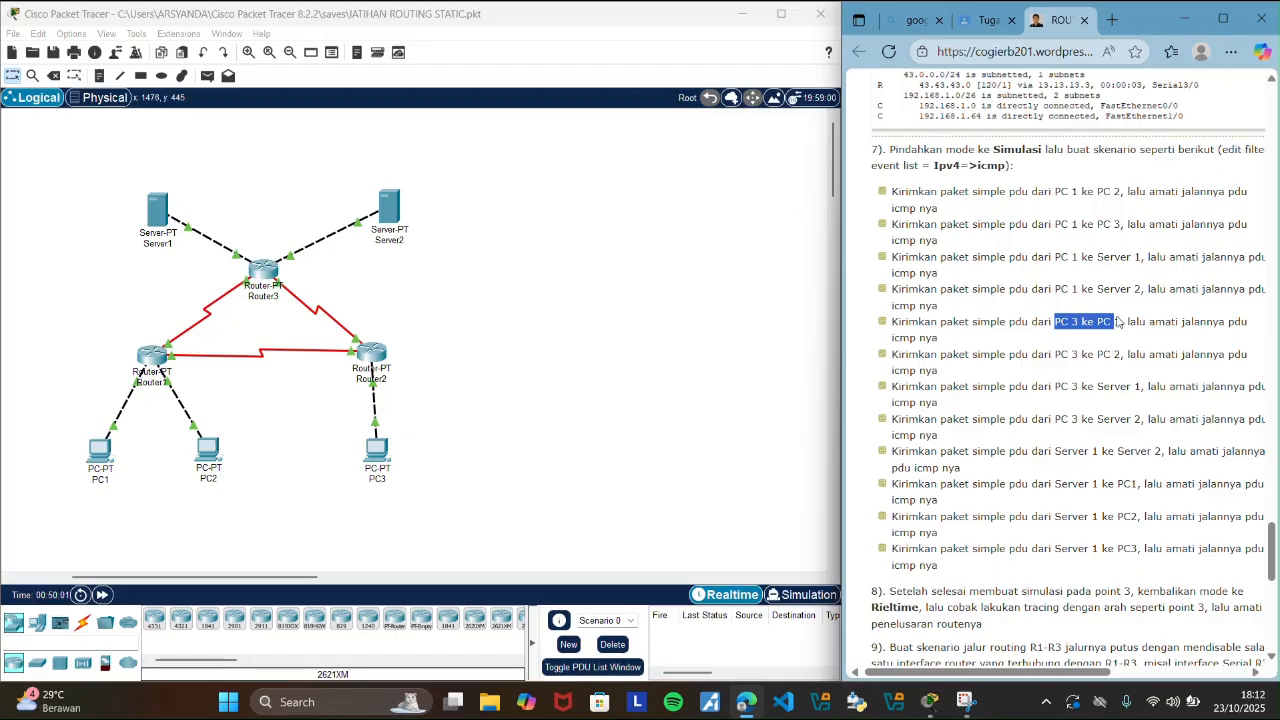
{"action": "left_click", "coordinate": [678, 298]}
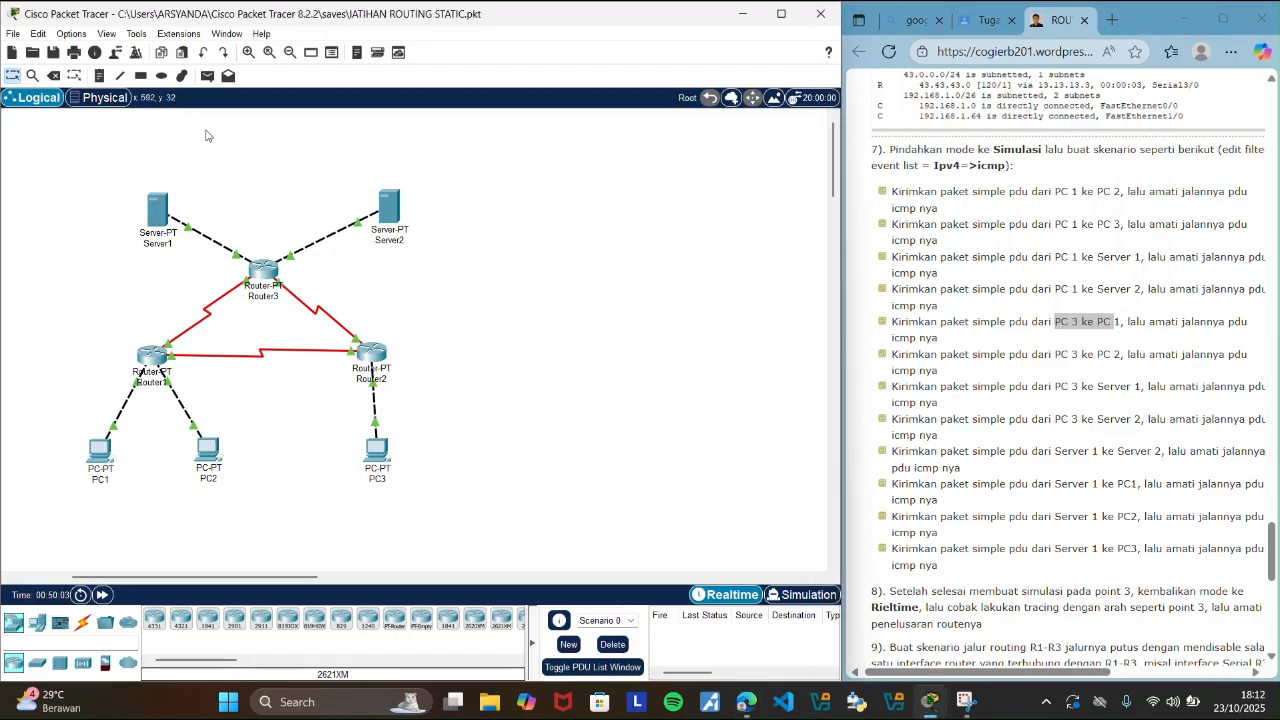
{"action": "left_click", "coordinate": [206, 77]}
{"action": "left_click", "coordinate": [380, 450]}
{"action": "left_click", "coordinate": [100, 452]}
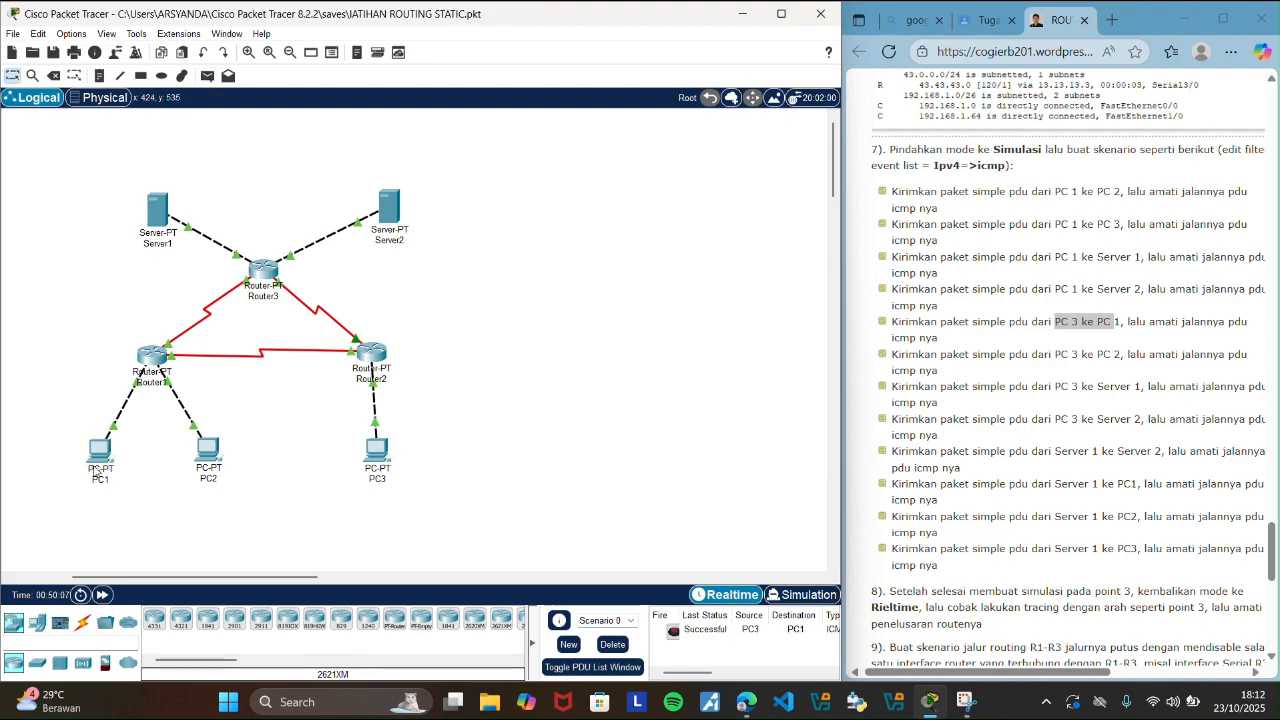
{"action": "left_click", "coordinate": [797, 596]}
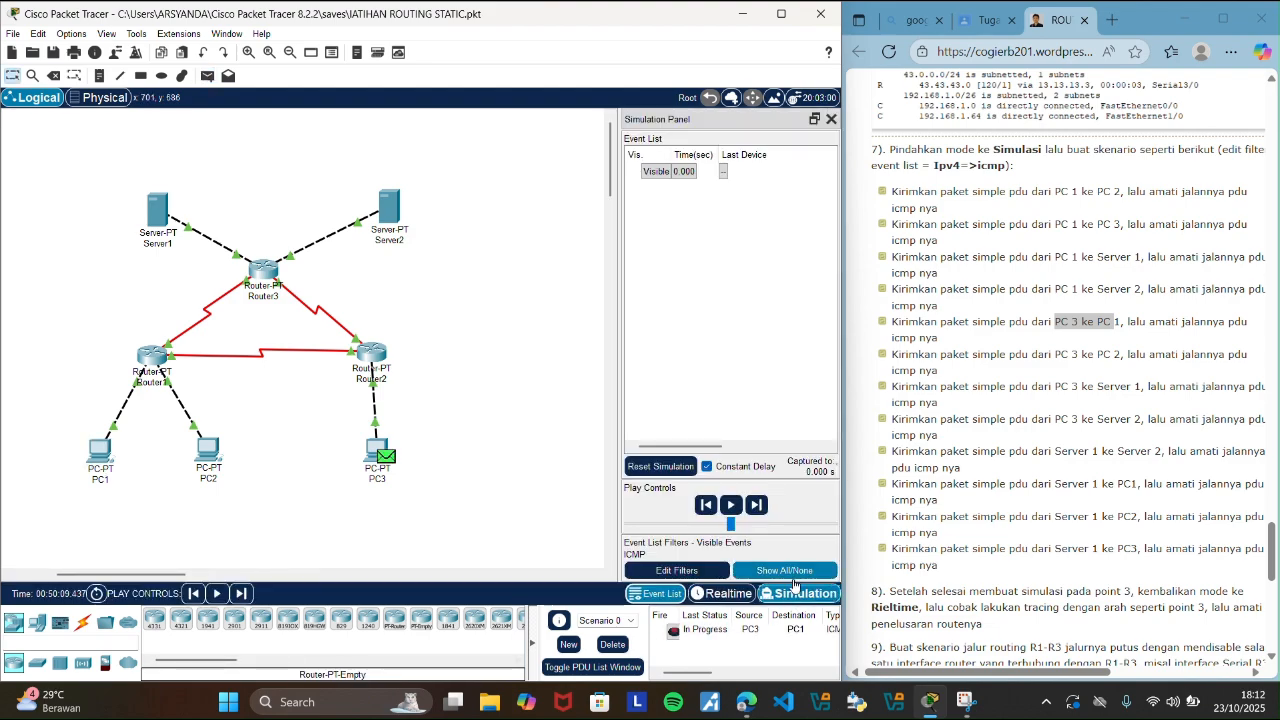
Step the PC3-to-PC1 PDU through its ICMP events until the reply reaches PC3, and delete the scenario in Realtime mode.
{"action": "left_click", "coordinate": [760, 506]}
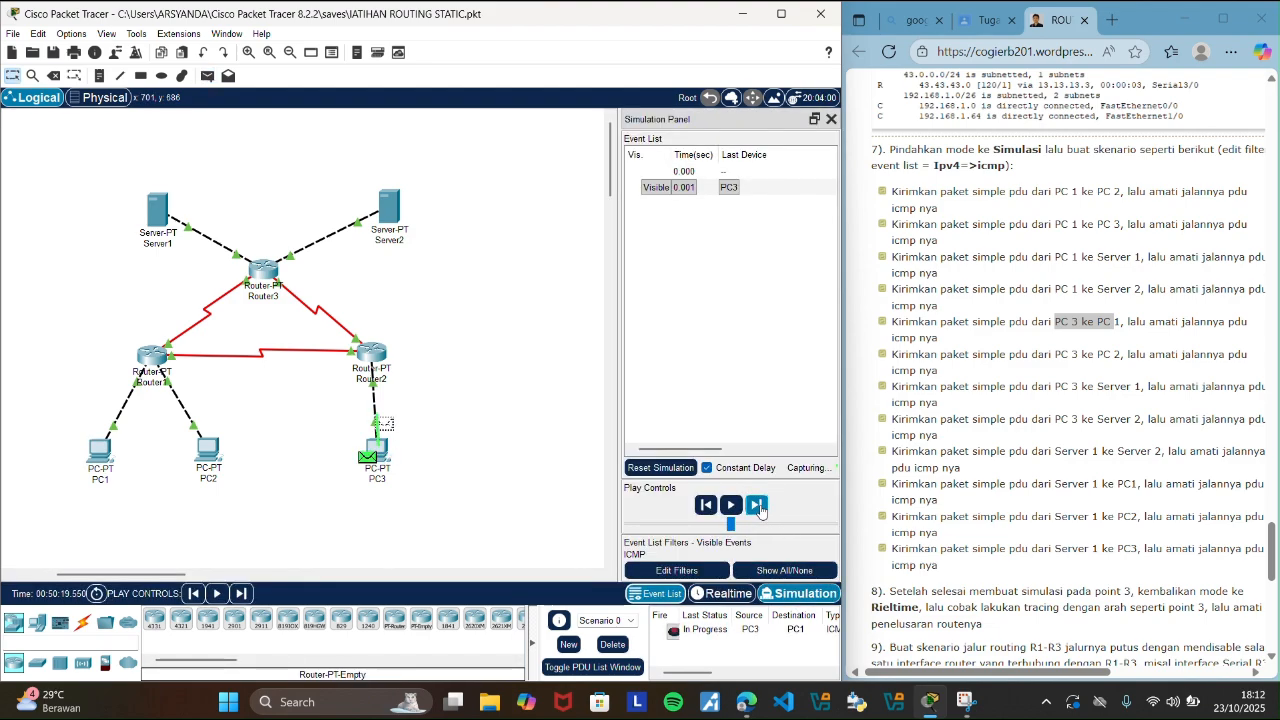
{"action": "left_click", "coordinate": [760, 506]}
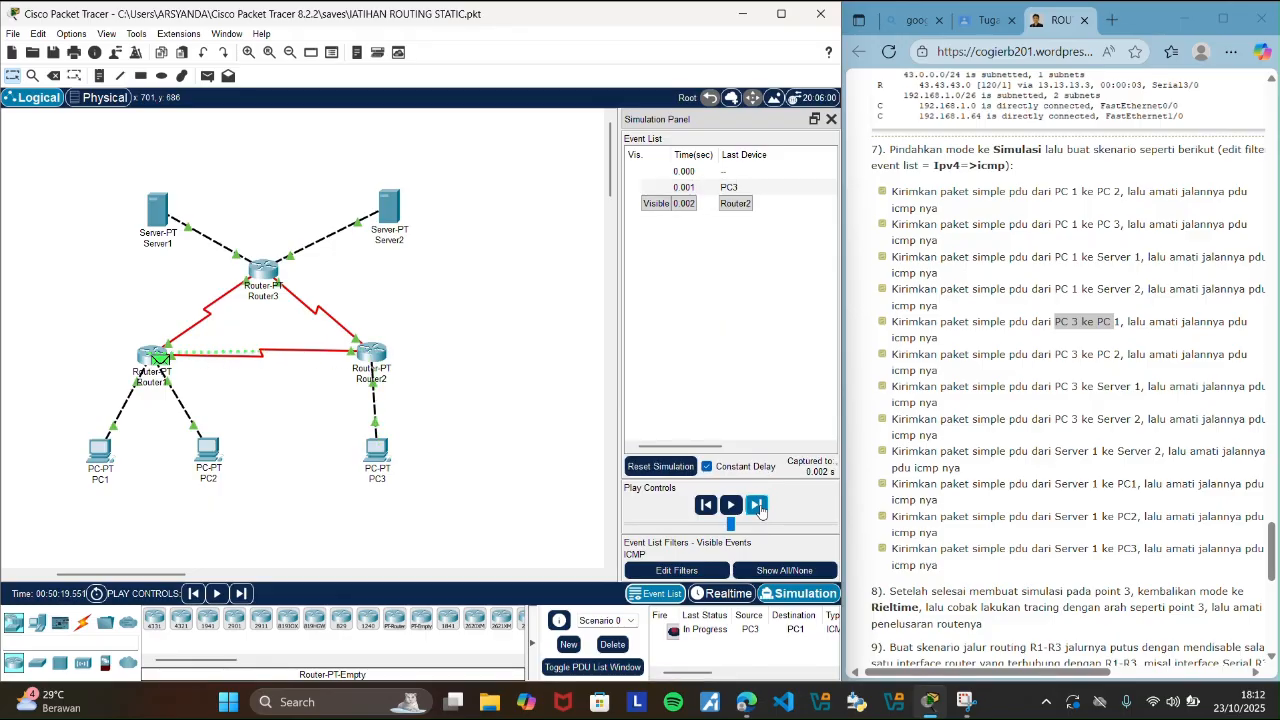
{"action": "left_click", "coordinate": [760, 506]}
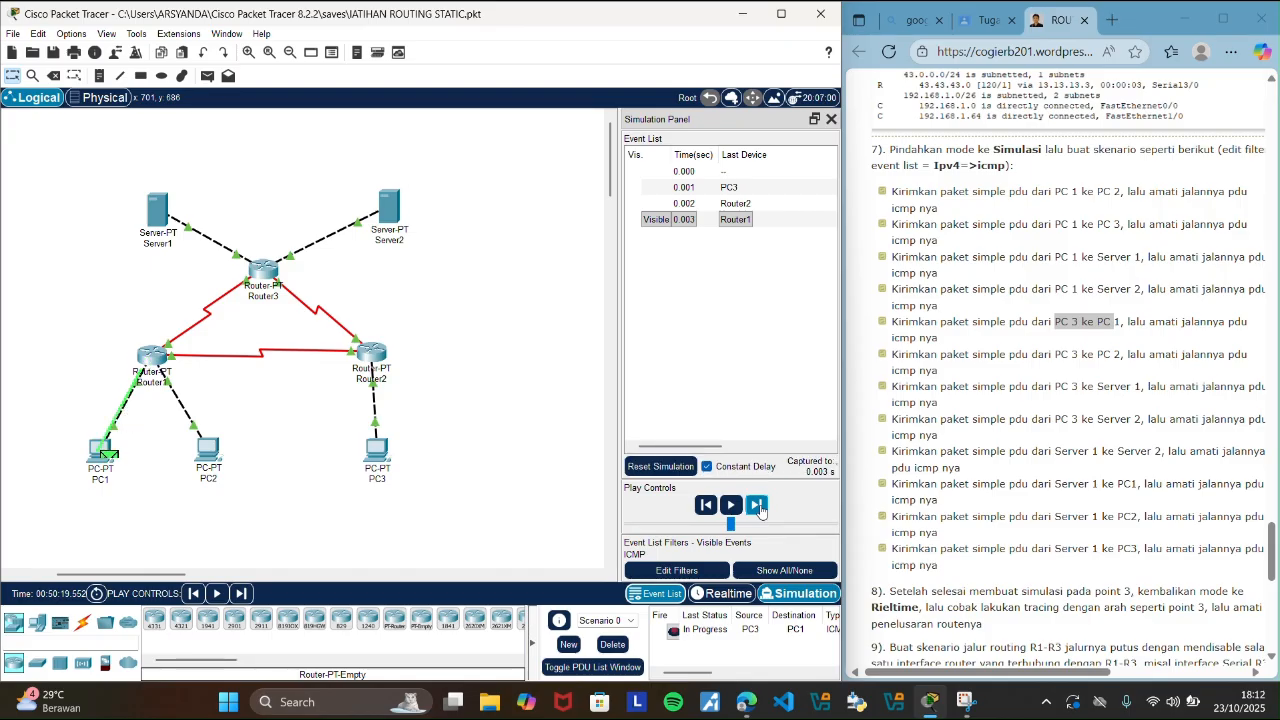
{"action": "left_click", "coordinate": [760, 506]}
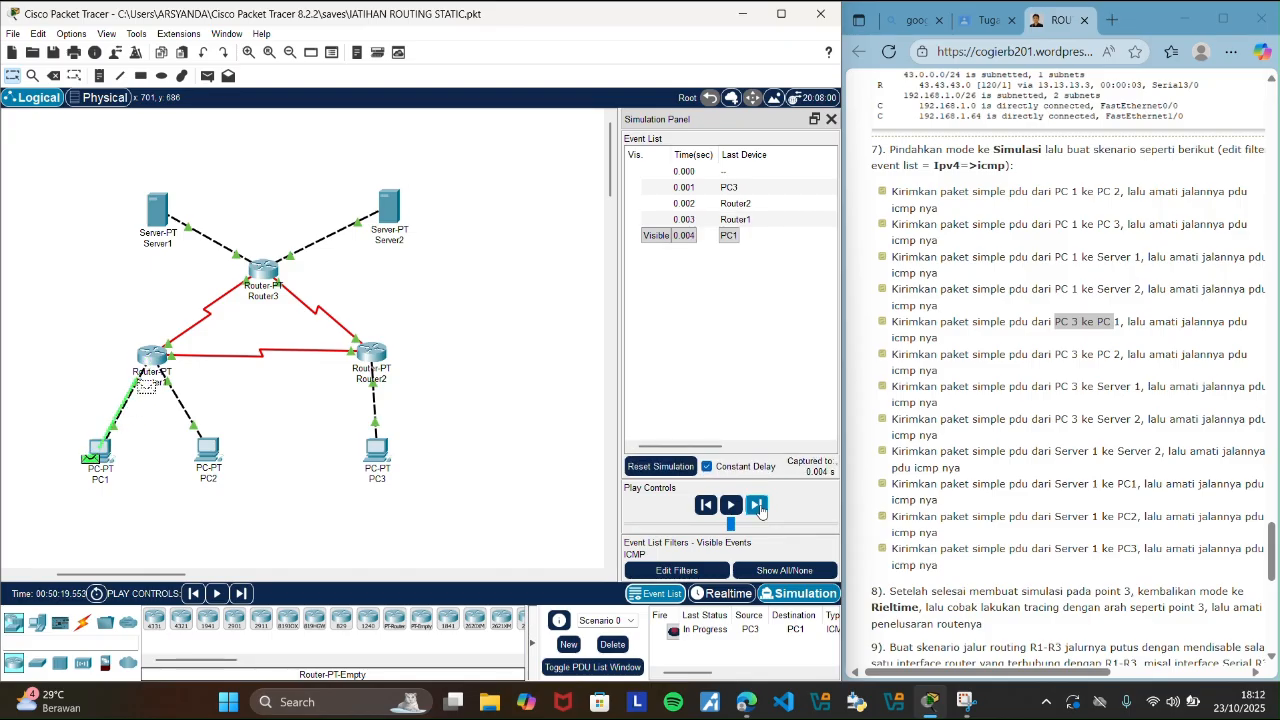
{"action": "left_click", "coordinate": [760, 506]}
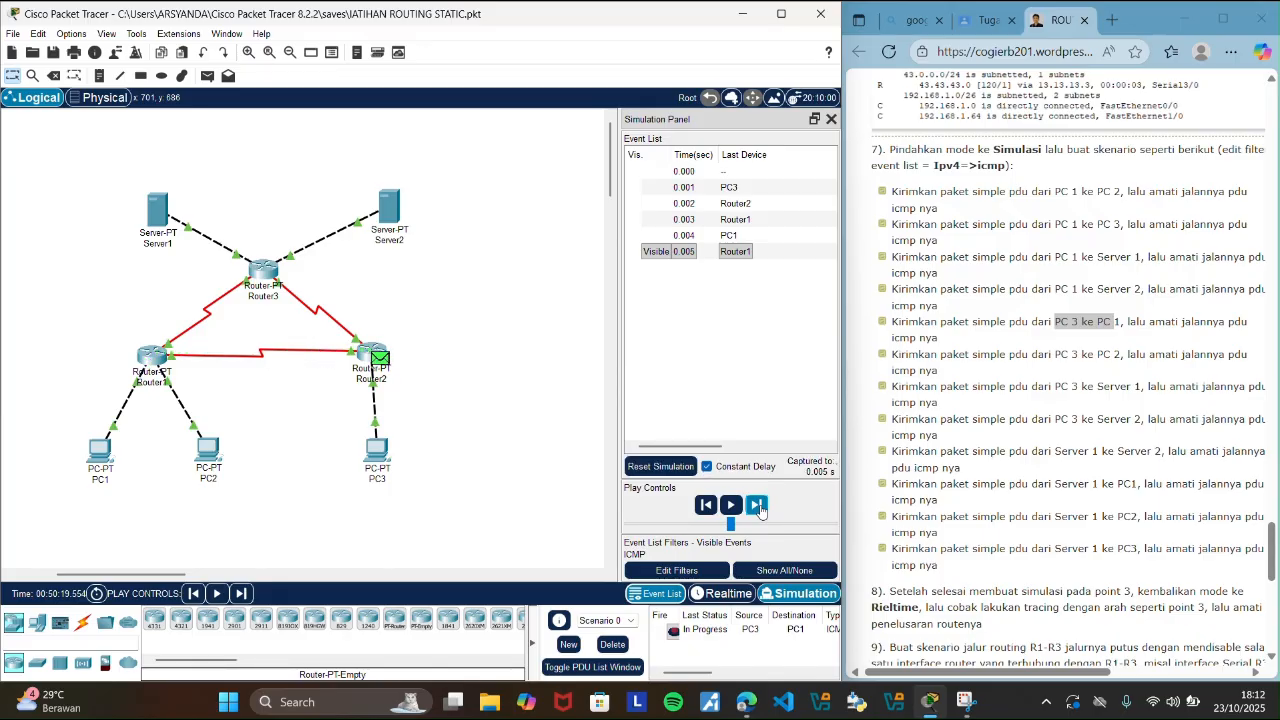
{"action": "left_click", "coordinate": [760, 506]}
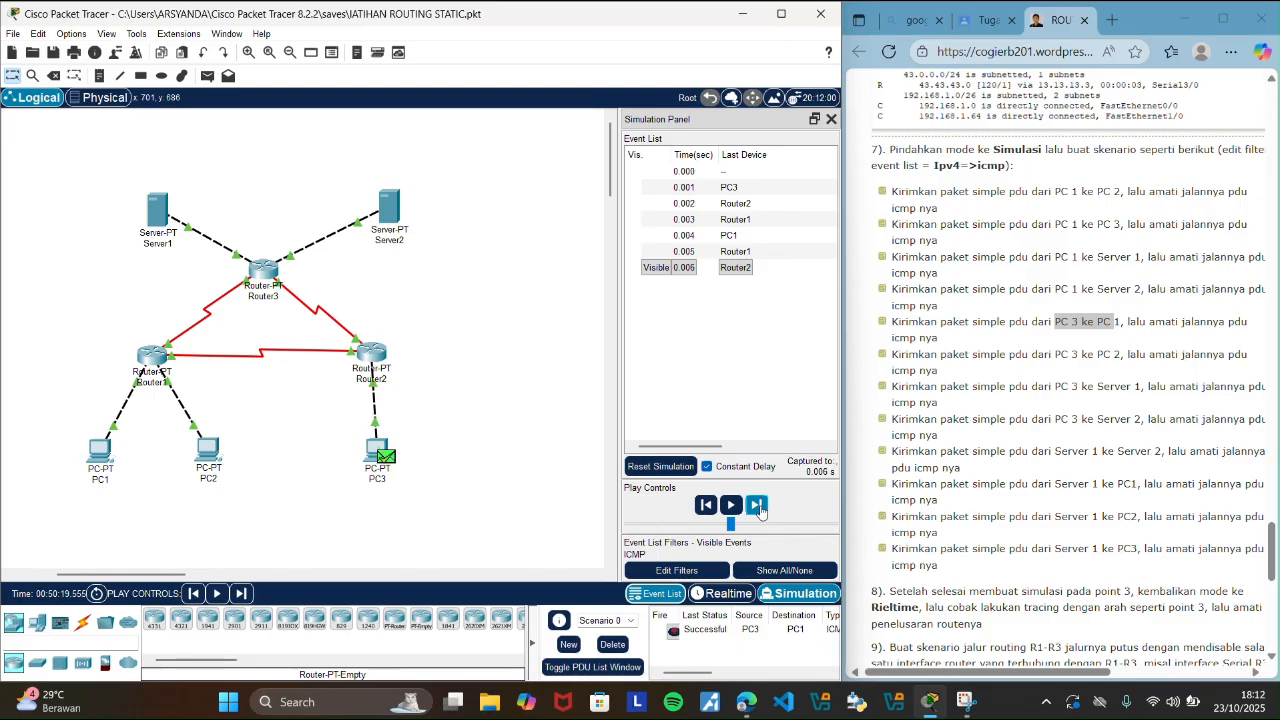
{"action": "left_click", "coordinate": [727, 593]}
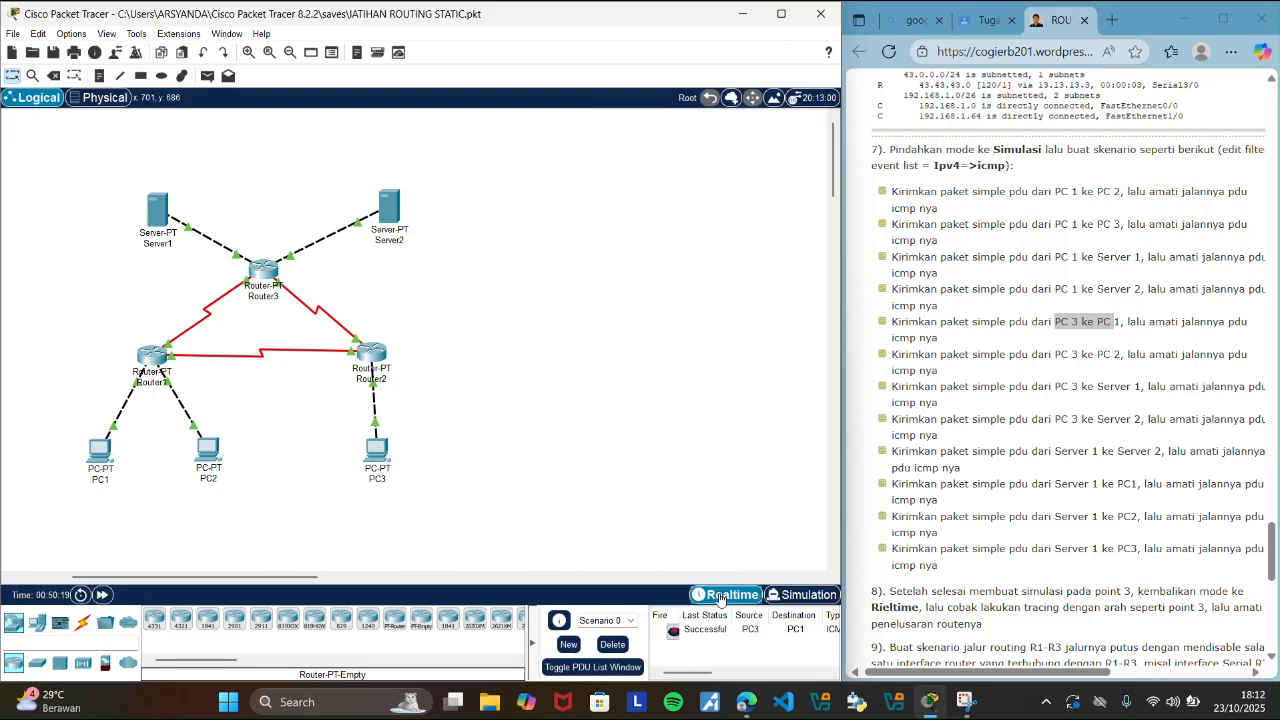
{"action": "left_click", "coordinate": [612, 644]}
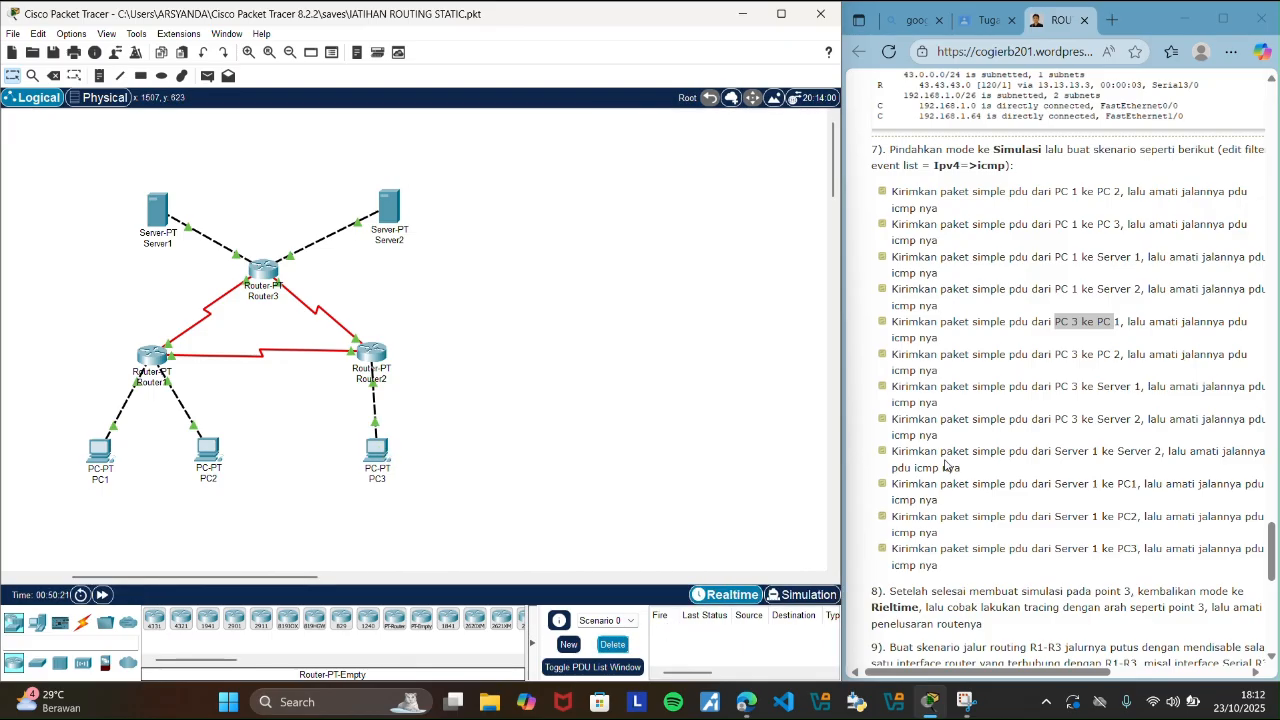
Highlight the guide's PC 3 to PC 2 scenario, add that simple PDU, and switch to Simulation mode.
{"action": "left_click_drag", "start_coordinate": [1055, 355], "coordinate": [1124, 356]}
{"action": "left_click", "coordinate": [485, 445]}
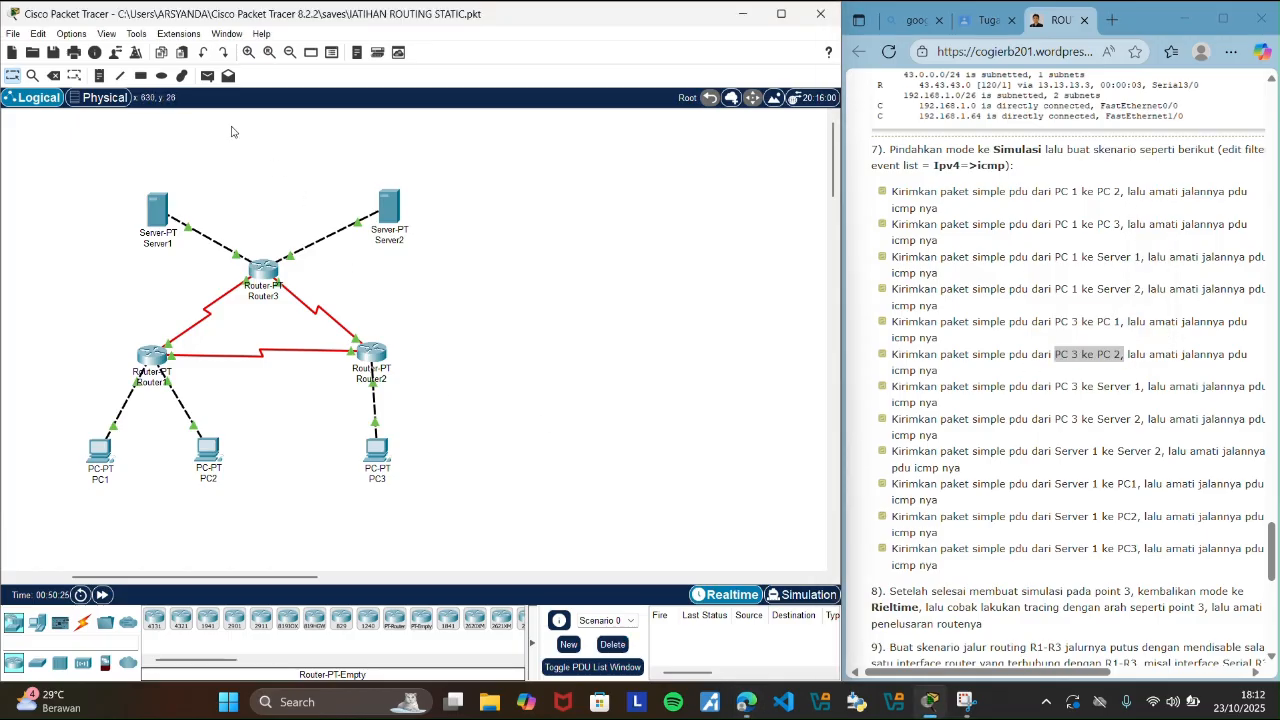
{"action": "left_click", "coordinate": [208, 75]}
{"action": "left_click", "coordinate": [378, 450]}
{"action": "left_click", "coordinate": [206, 466]}
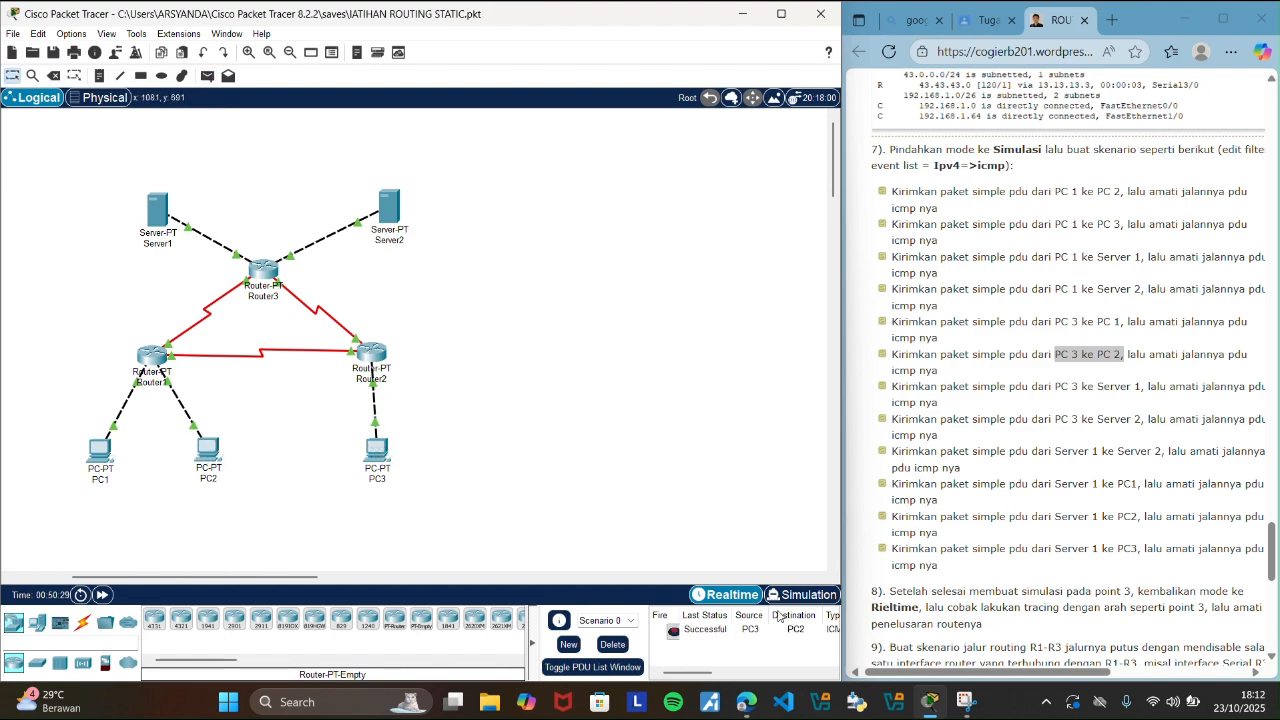
{"action": "left_click", "coordinate": [805, 594]}
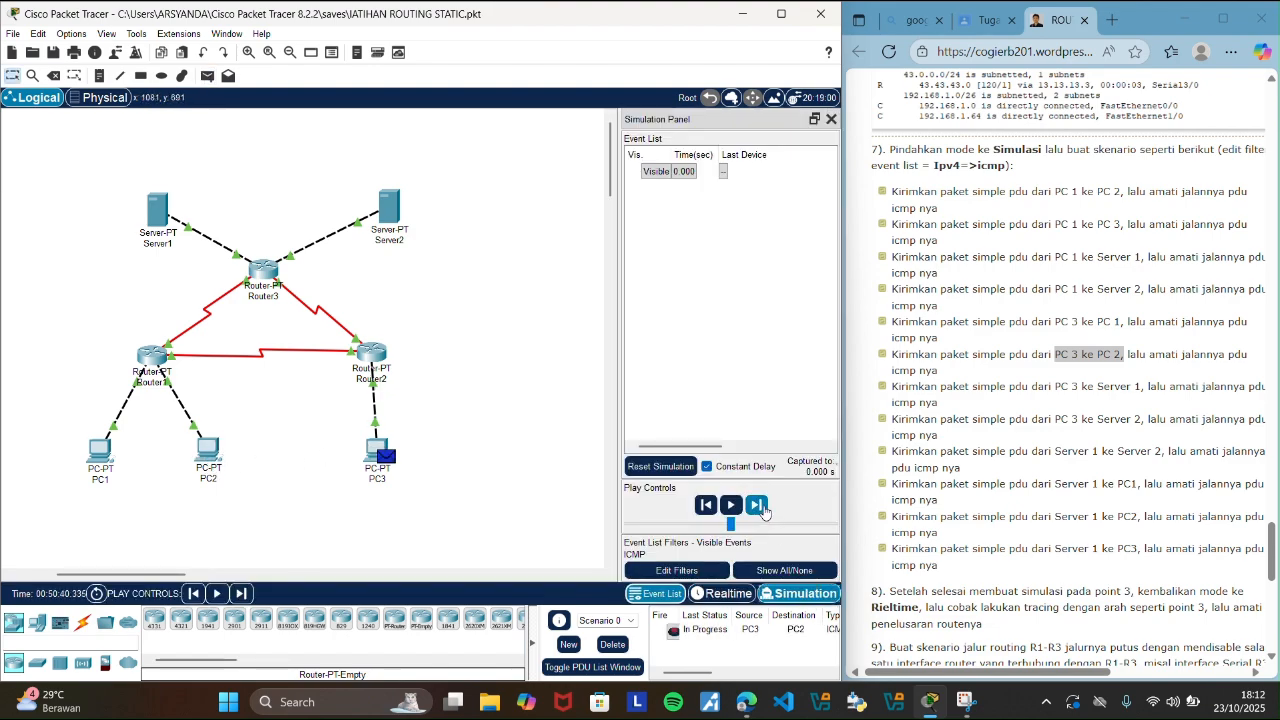
Step the PC3-to-PC2 PDU through its ICMP events until the reply reaches PC3, and delete the scenario in Realtime mode.
{"action": "left_click", "coordinate": [757, 505]}
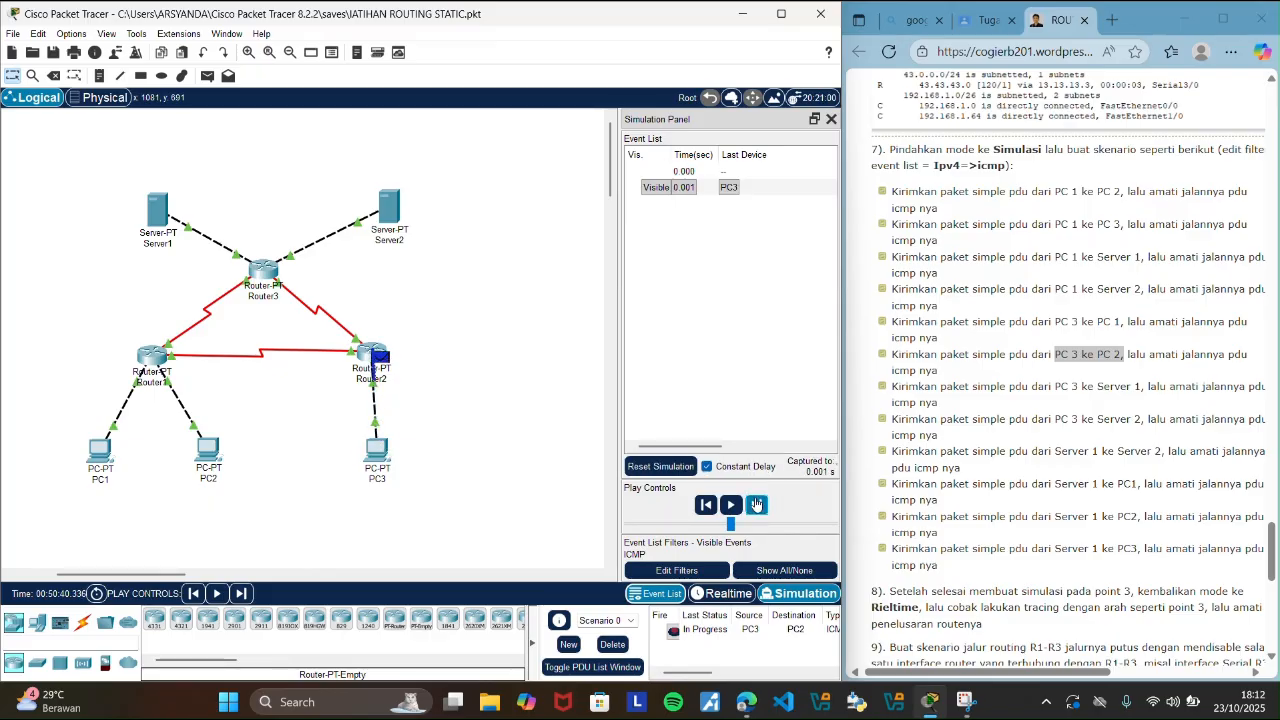
{"action": "left_click", "coordinate": [757, 505]}
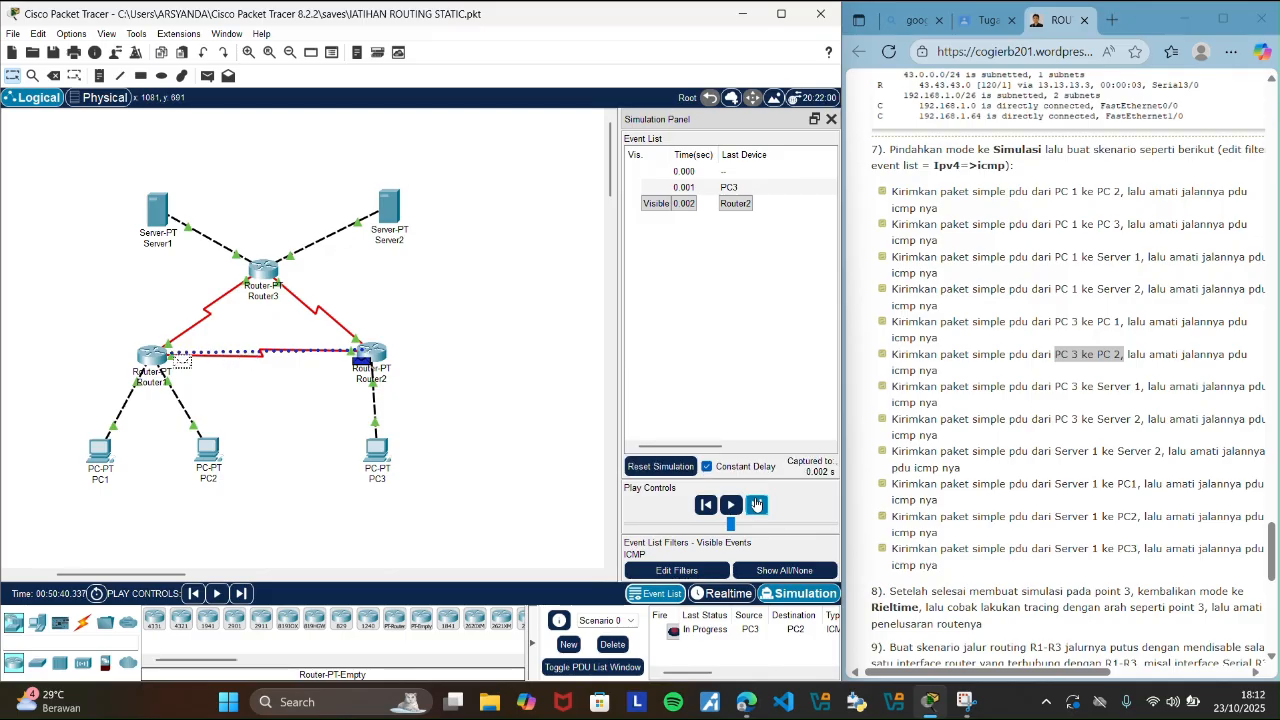
{"action": "left_click", "coordinate": [757, 505]}
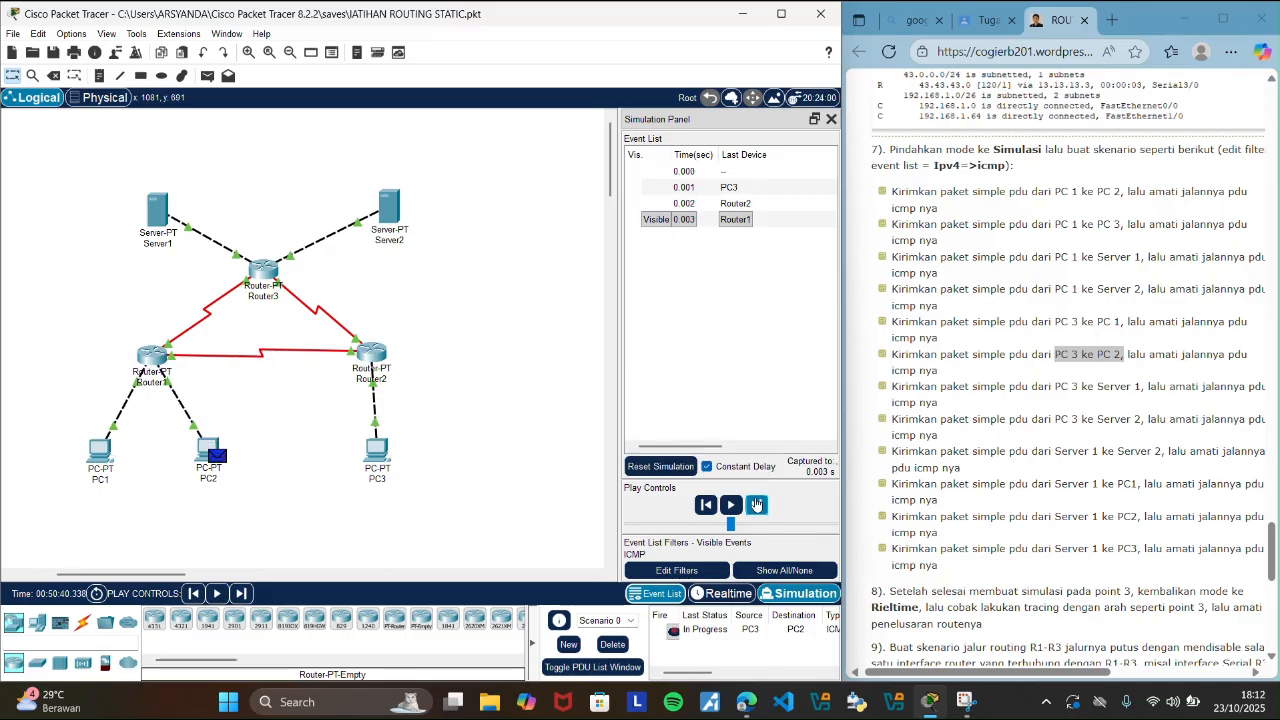
{"action": "left_click", "coordinate": [757, 505]}
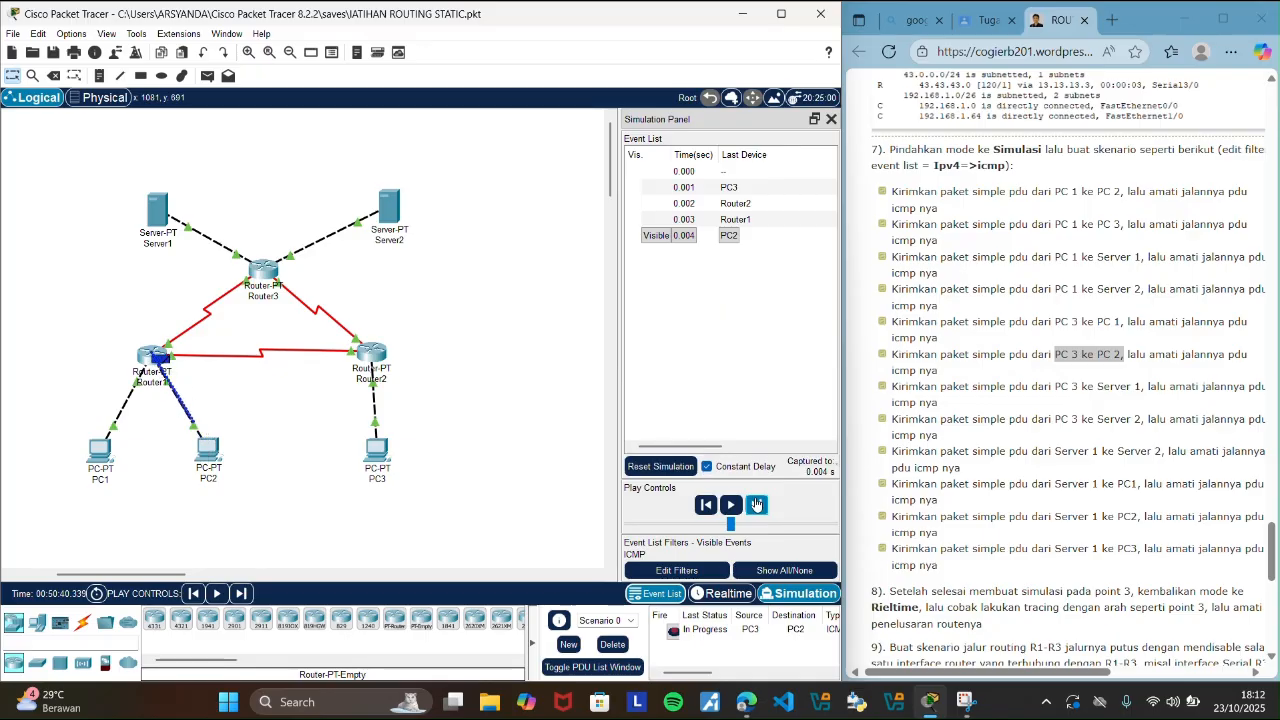
{"action": "left_click", "coordinate": [757, 505]}
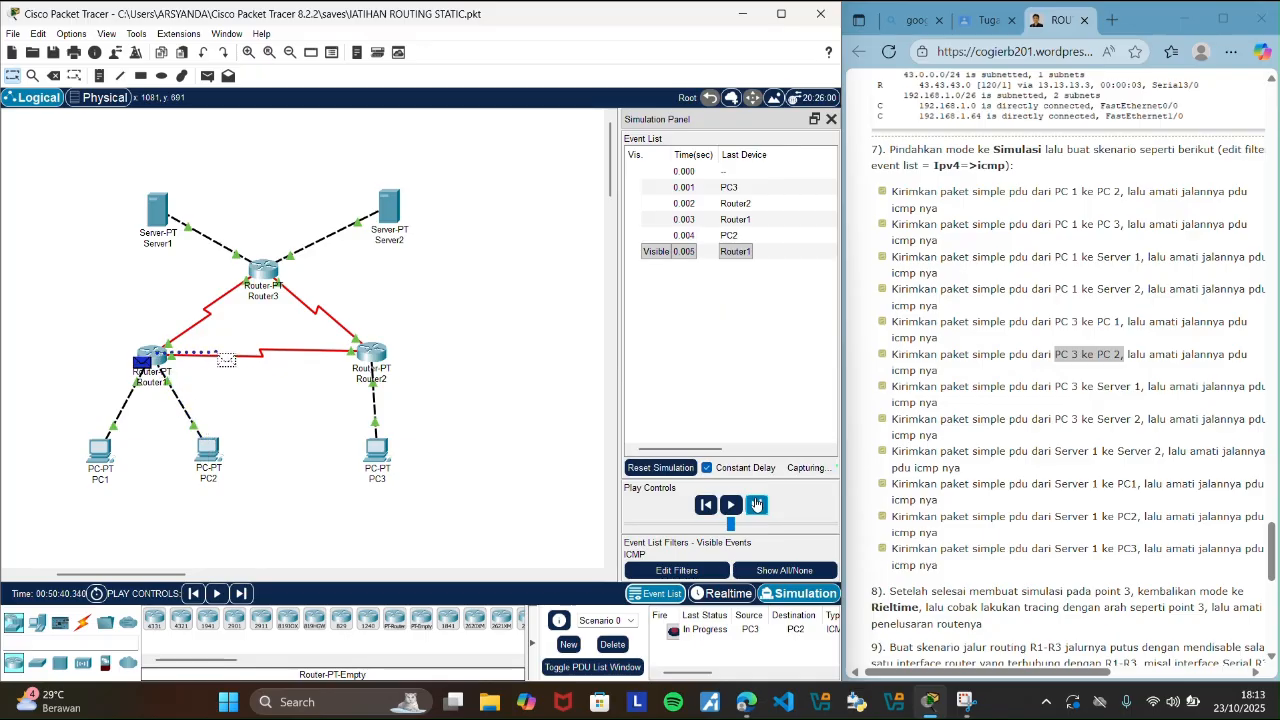
{"action": "left_click", "coordinate": [757, 505]}
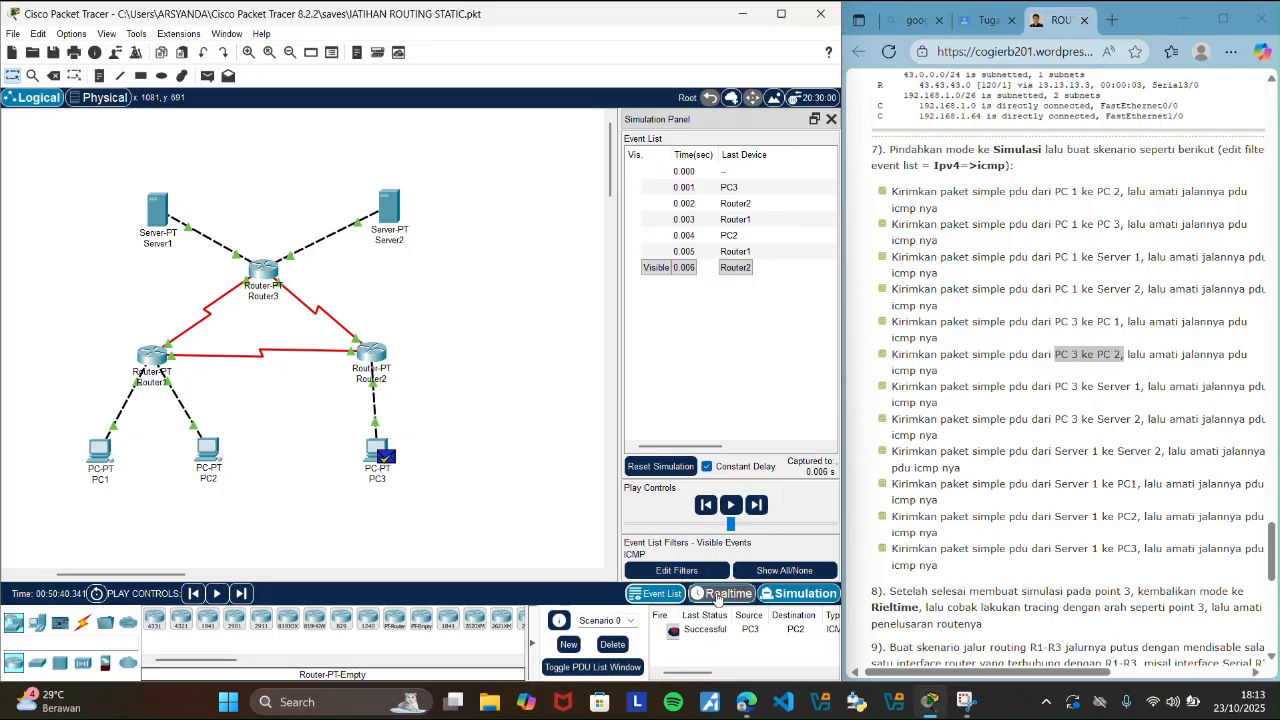
{"action": "left_click", "coordinate": [712, 596]}
{"action": "left_click", "coordinate": [610, 645]}
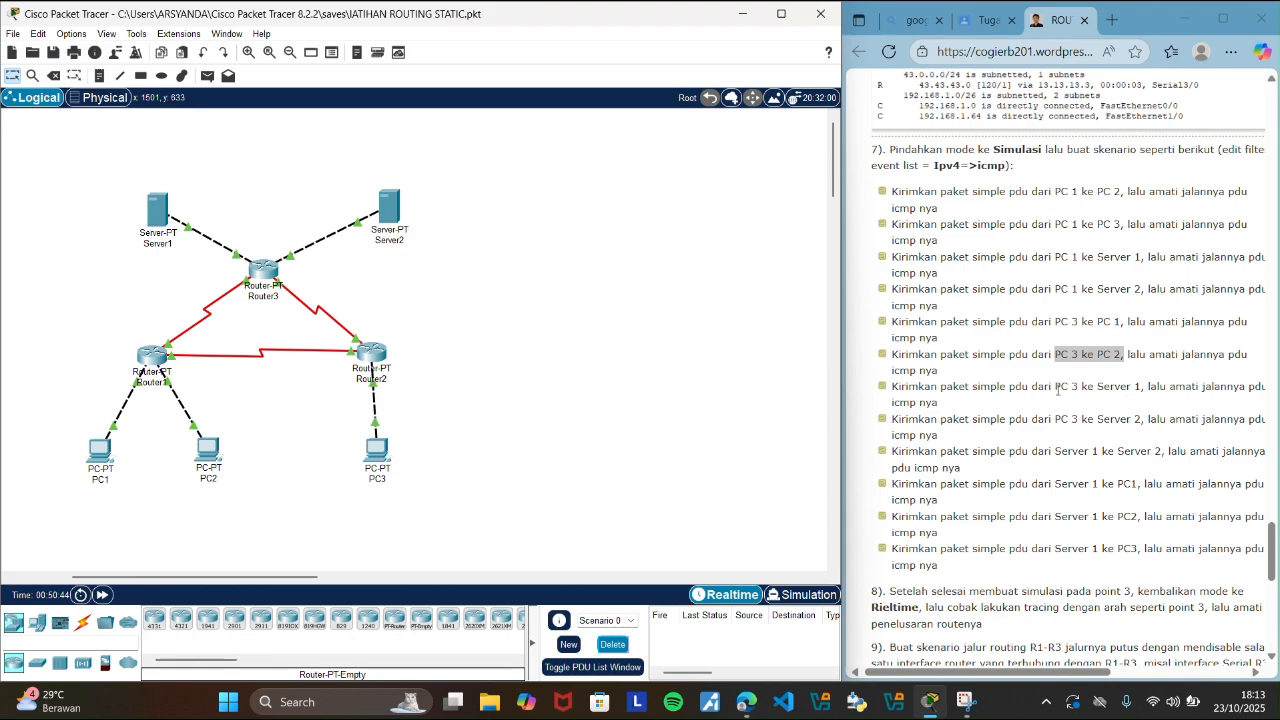
Highlight the guide's PC 3 to Server 1 scenario, add that simple PDU, and switch to Simulation mode.
{"action": "left_click_drag", "start_coordinate": [1057, 389], "coordinate": [1146, 389]}
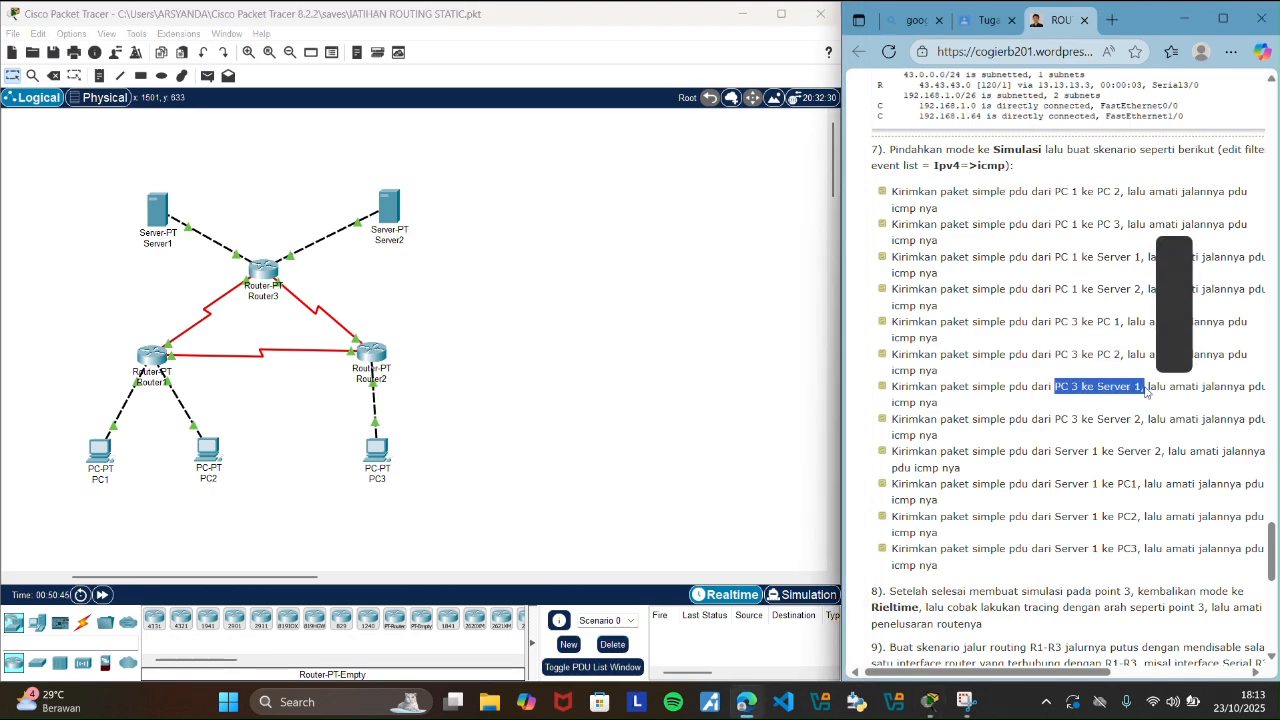
{"action": "left_click", "coordinate": [605, 413]}
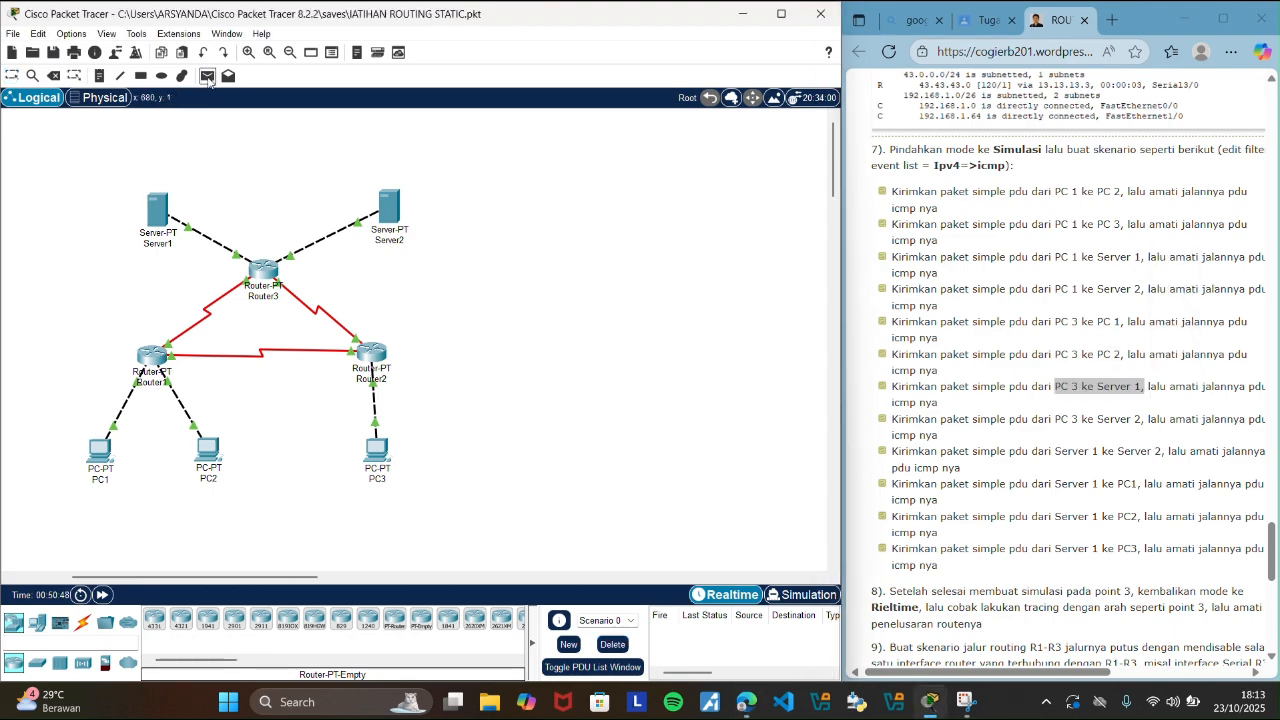
{"action": "left_click", "coordinate": [208, 76]}
{"action": "left_click", "coordinate": [377, 448]}
{"action": "left_click", "coordinate": [165, 228]}
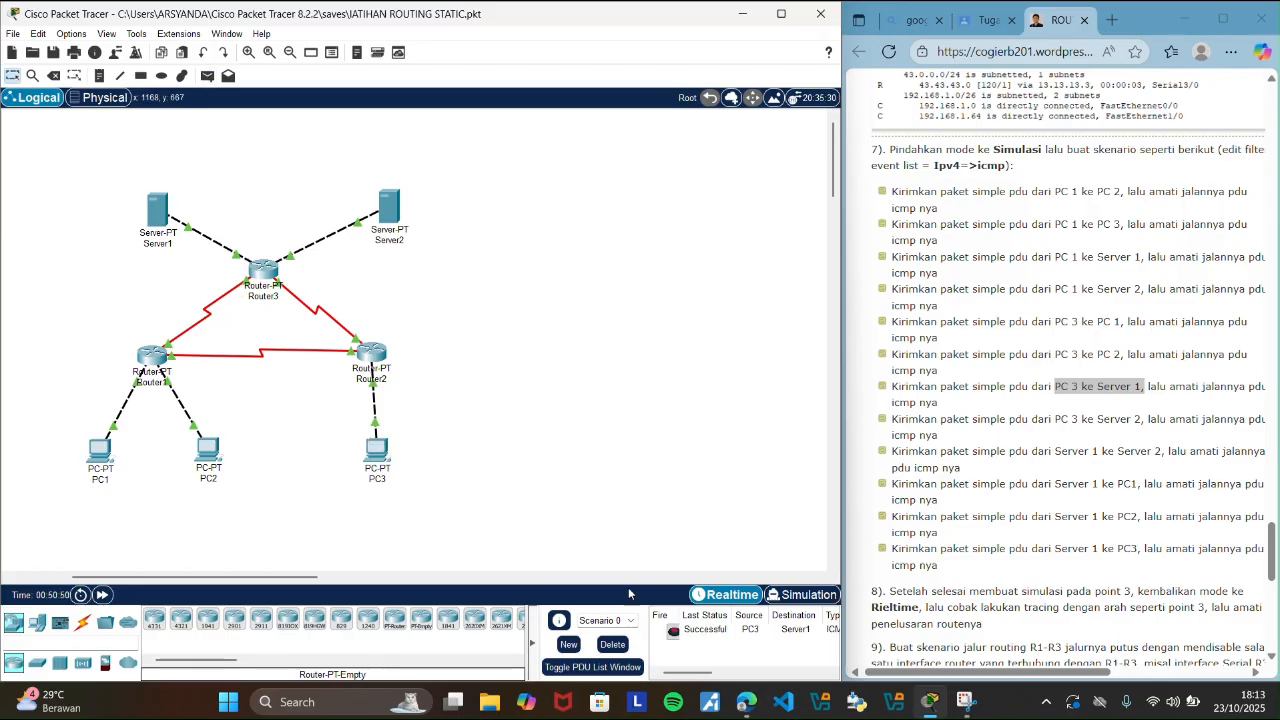
{"action": "left_click", "coordinate": [800, 595]}
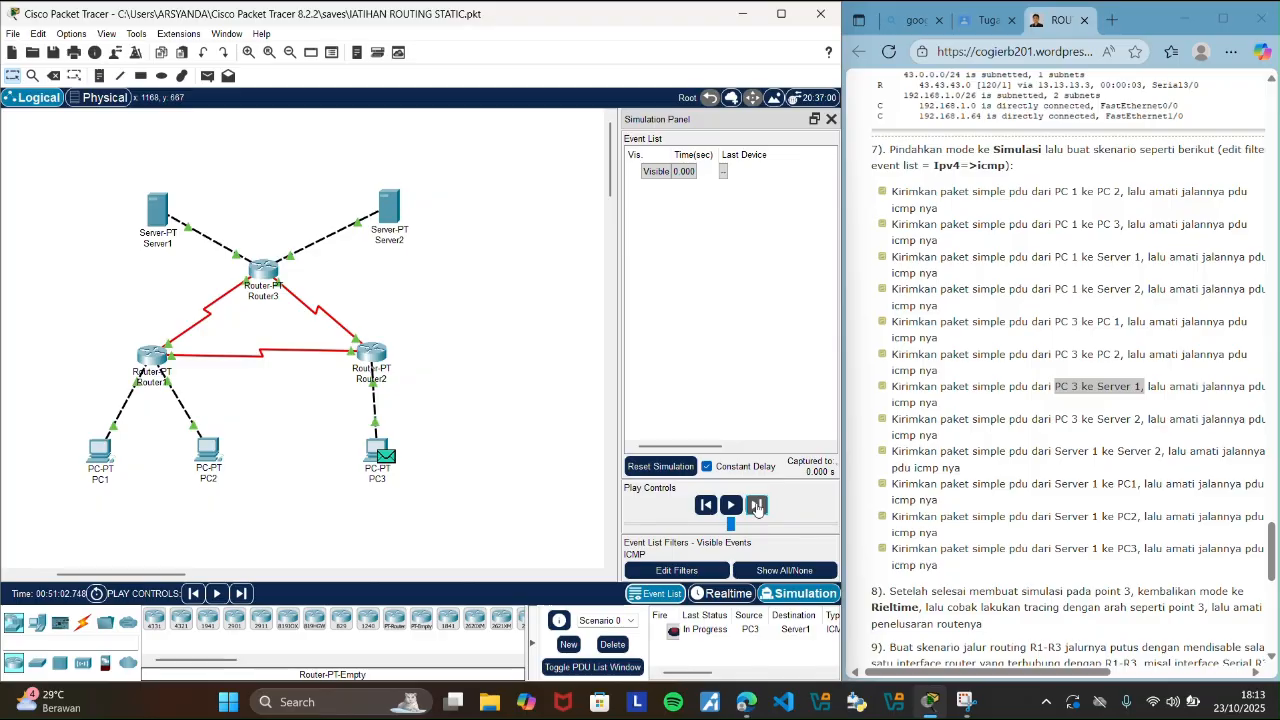
Step the PC3-to-Server1 PDU through its ICMP events until the reply reaches PC3, and delete the scenario in Realtime mode.
{"action": "left_click", "coordinate": [757, 506]}
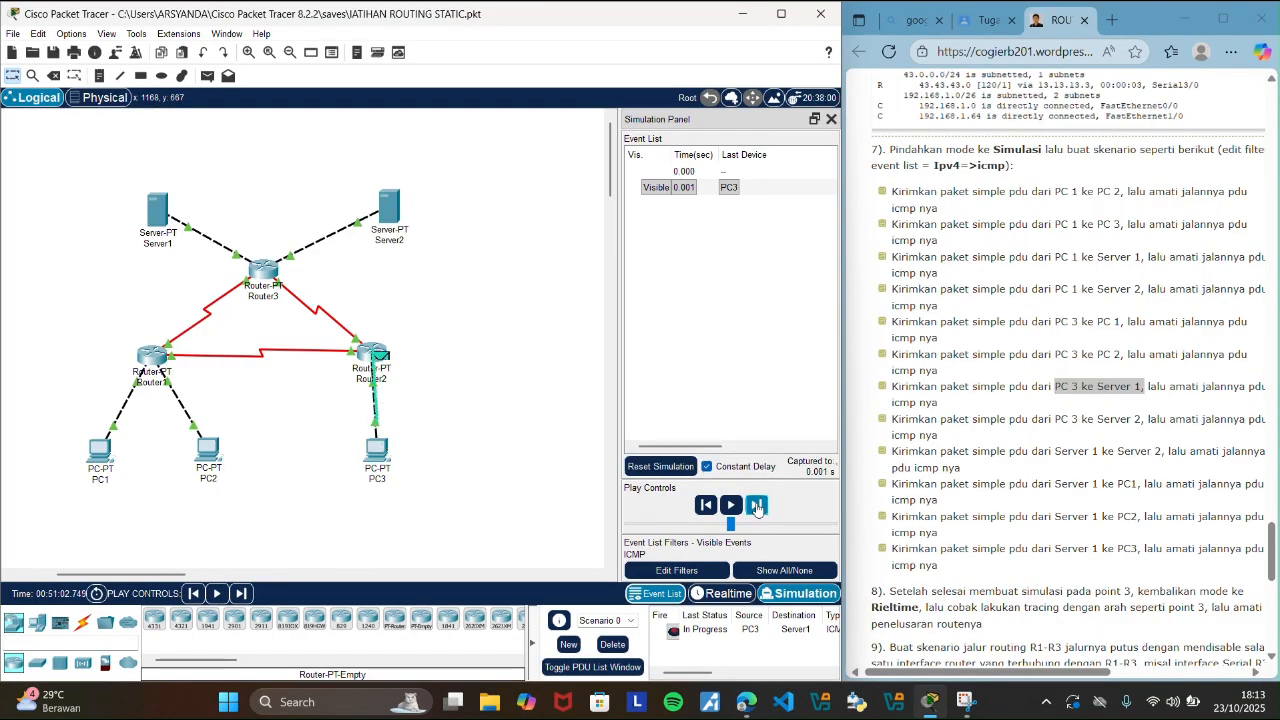
{"action": "left_click", "coordinate": [757, 506]}
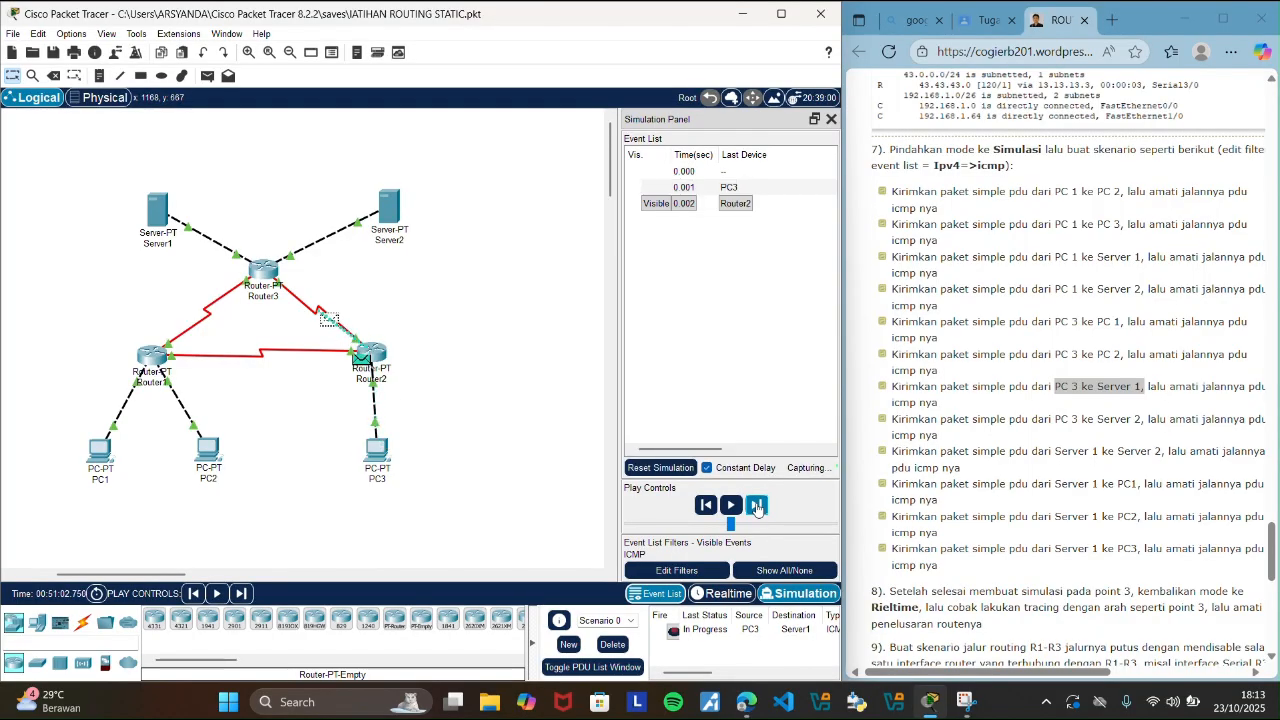
{"action": "left_click", "coordinate": [757, 506]}
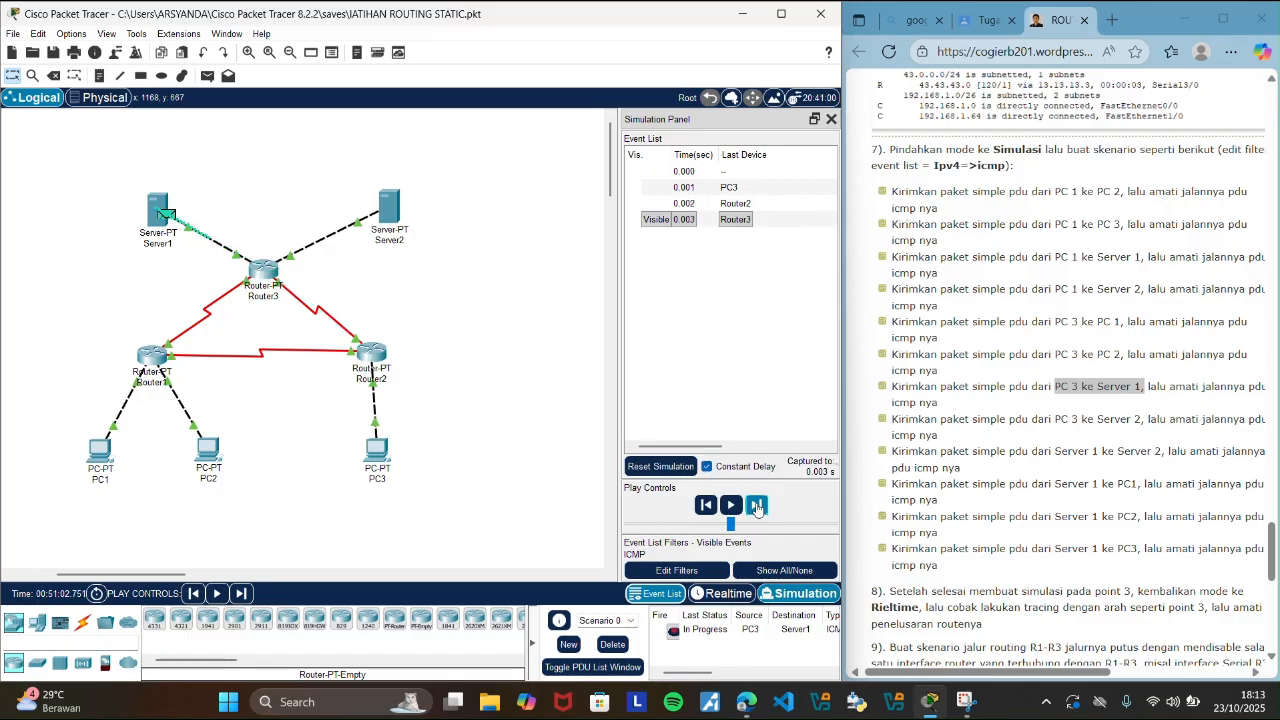
{"action": "left_click", "coordinate": [757, 506]}
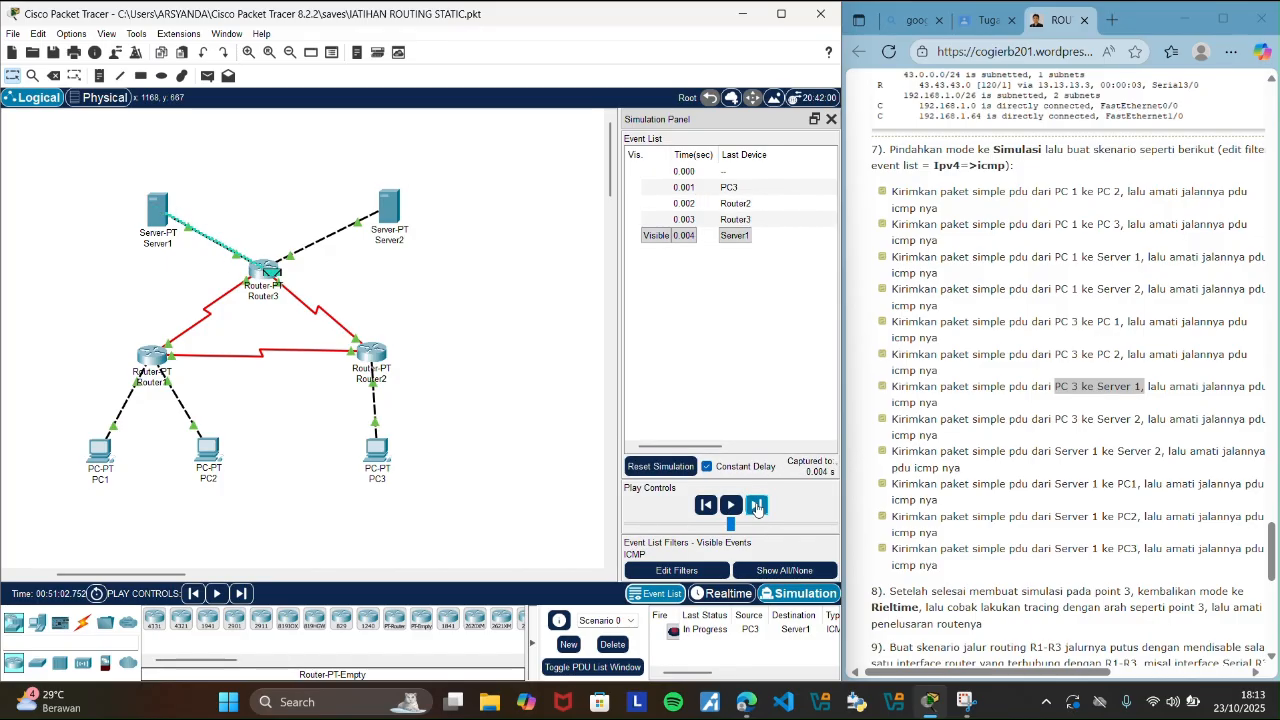
{"action": "left_click", "coordinate": [757, 505]}
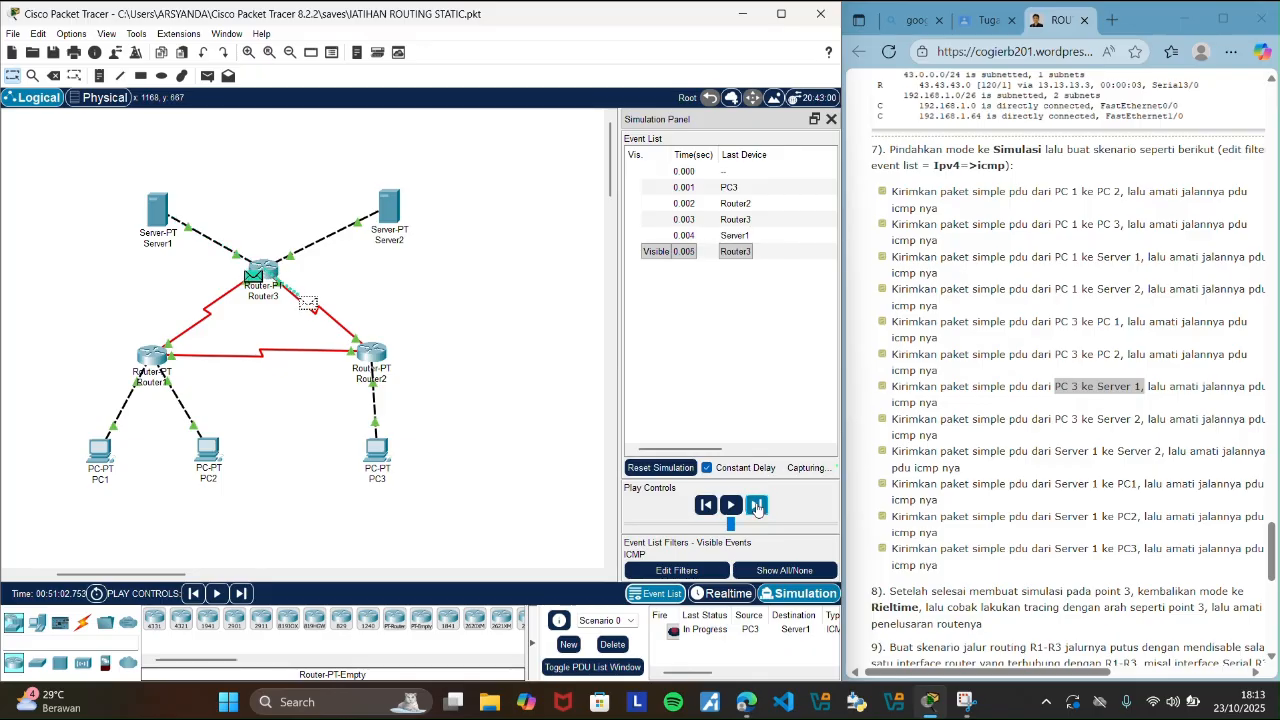
{"action": "left_click", "coordinate": [757, 505]}
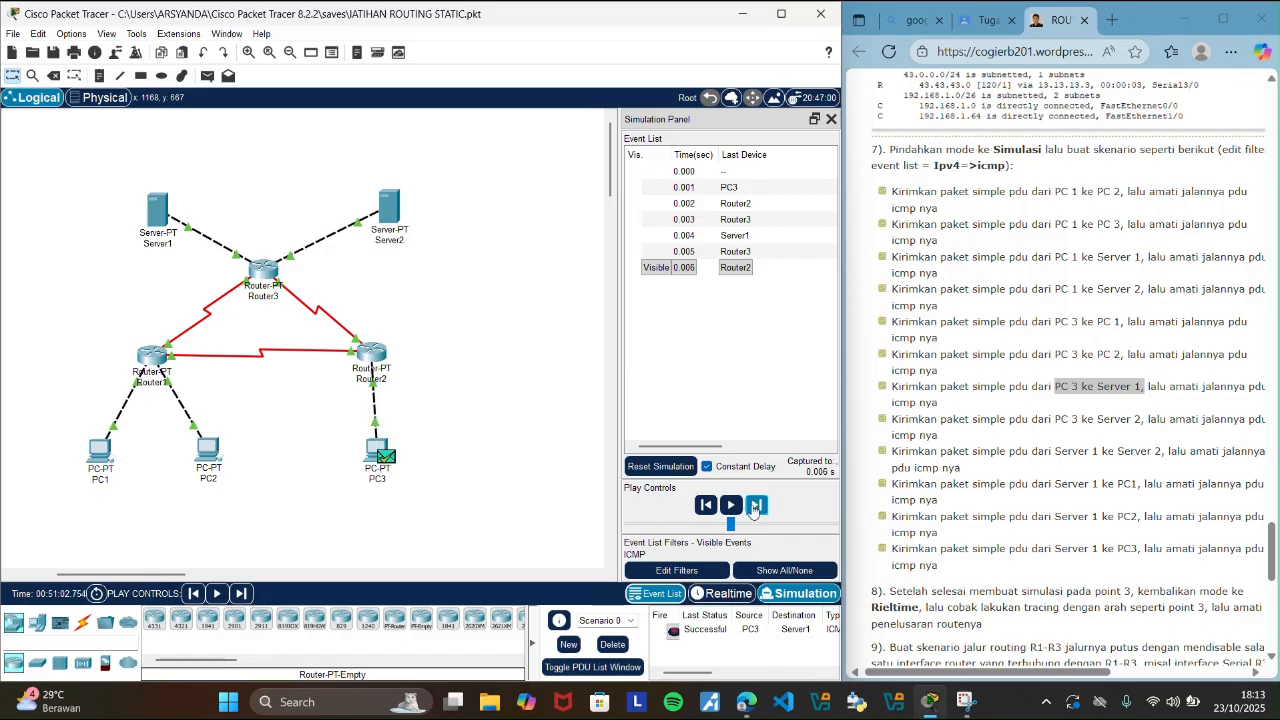
{"action": "left_click", "coordinate": [713, 595]}
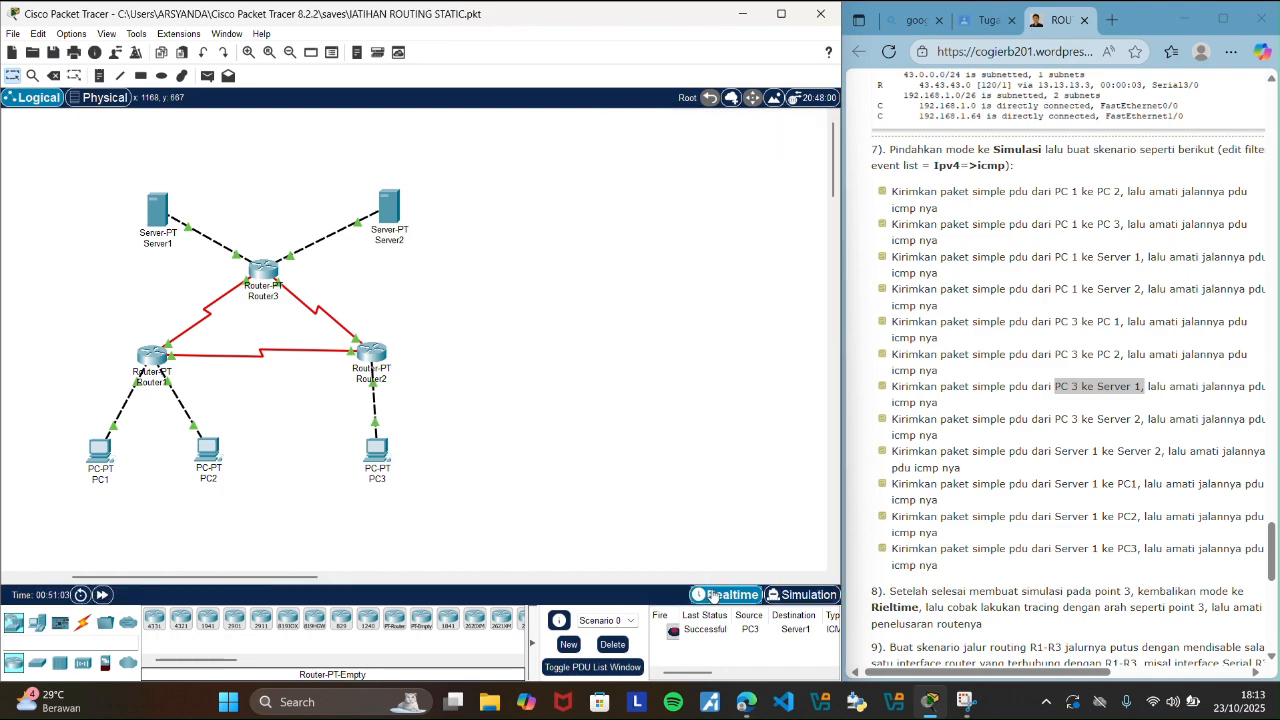
{"action": "left_click", "coordinate": [622, 645]}
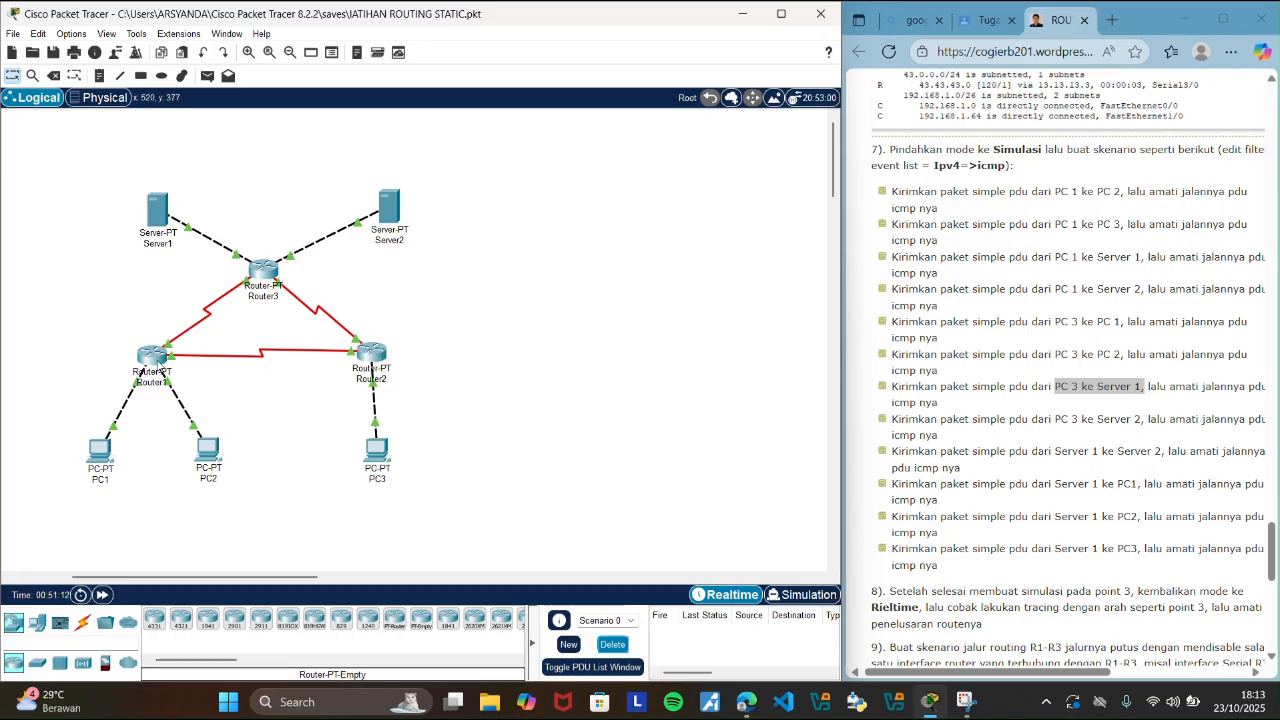
Highlight the guide's PC 3 to Server 2 scenario, add that simple PDU, and switch to Simulation mode.
{"action": "mouse_move", "coordinate": [154, 363]}
{"action": "left_click_drag", "start_coordinate": [1056, 419], "coordinate": [1124, 423]}
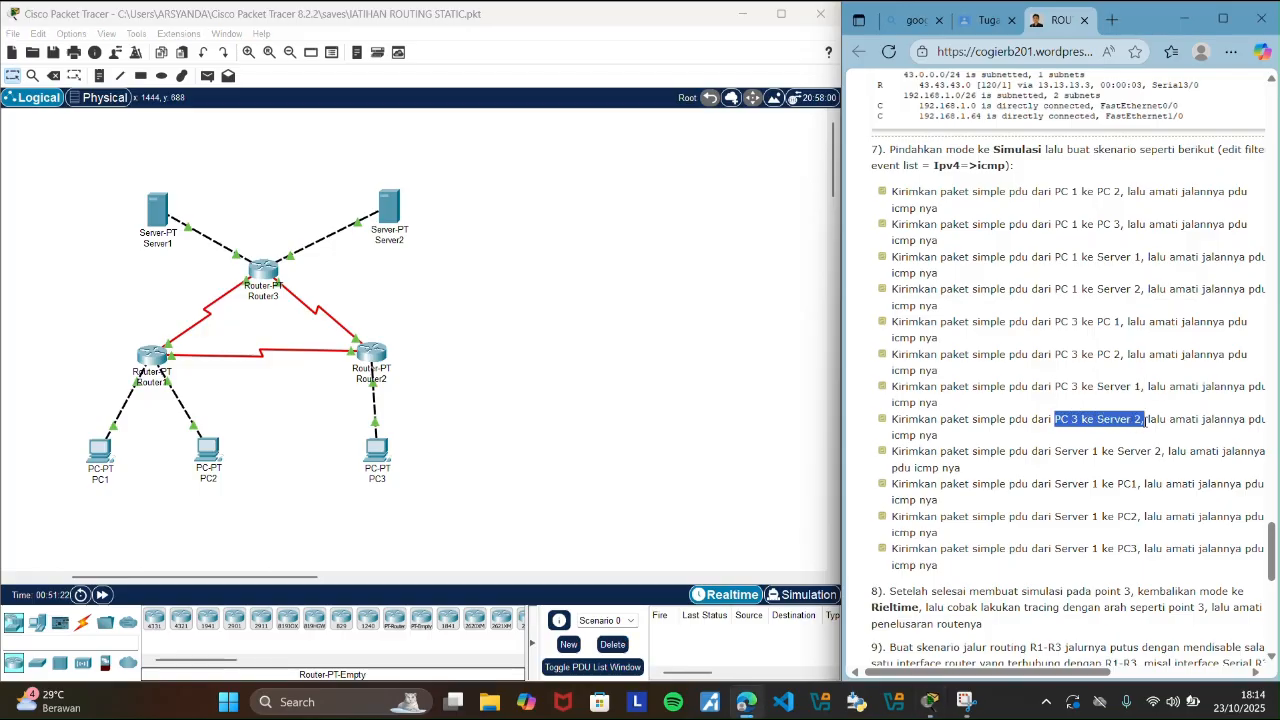
{"action": "left_click", "coordinate": [531, 297]}
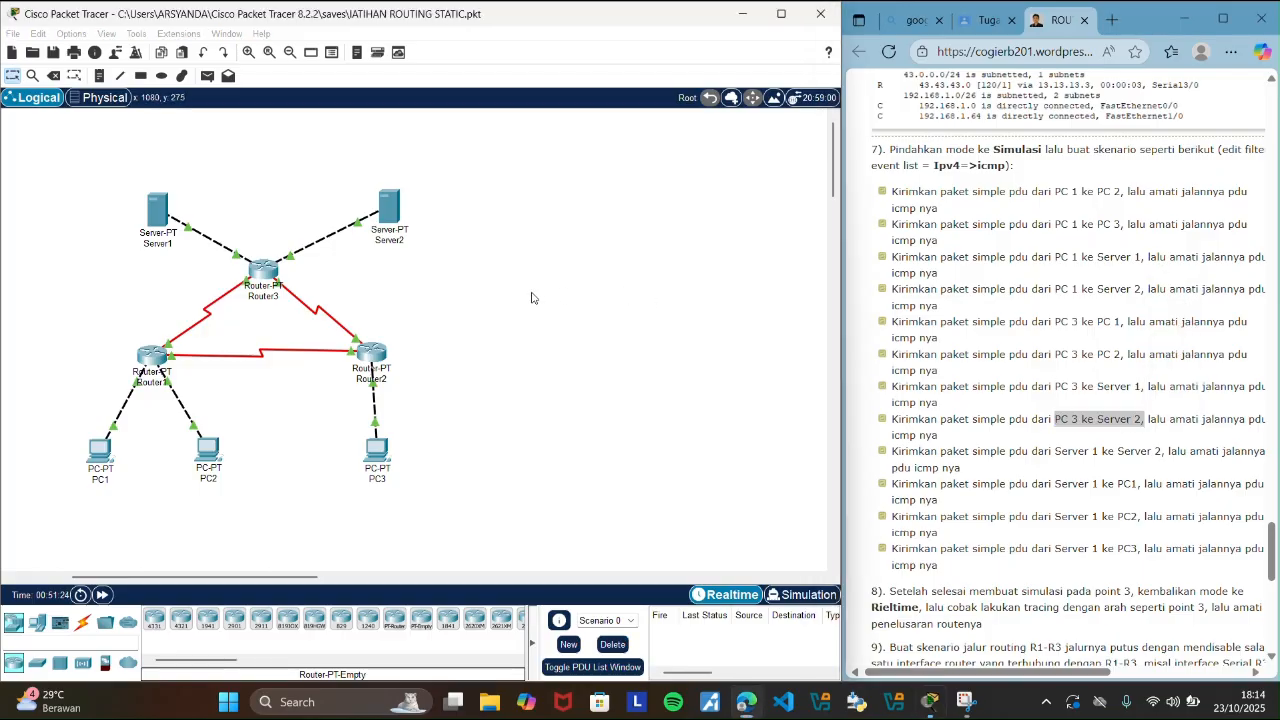
{"action": "left_click", "coordinate": [207, 76]}
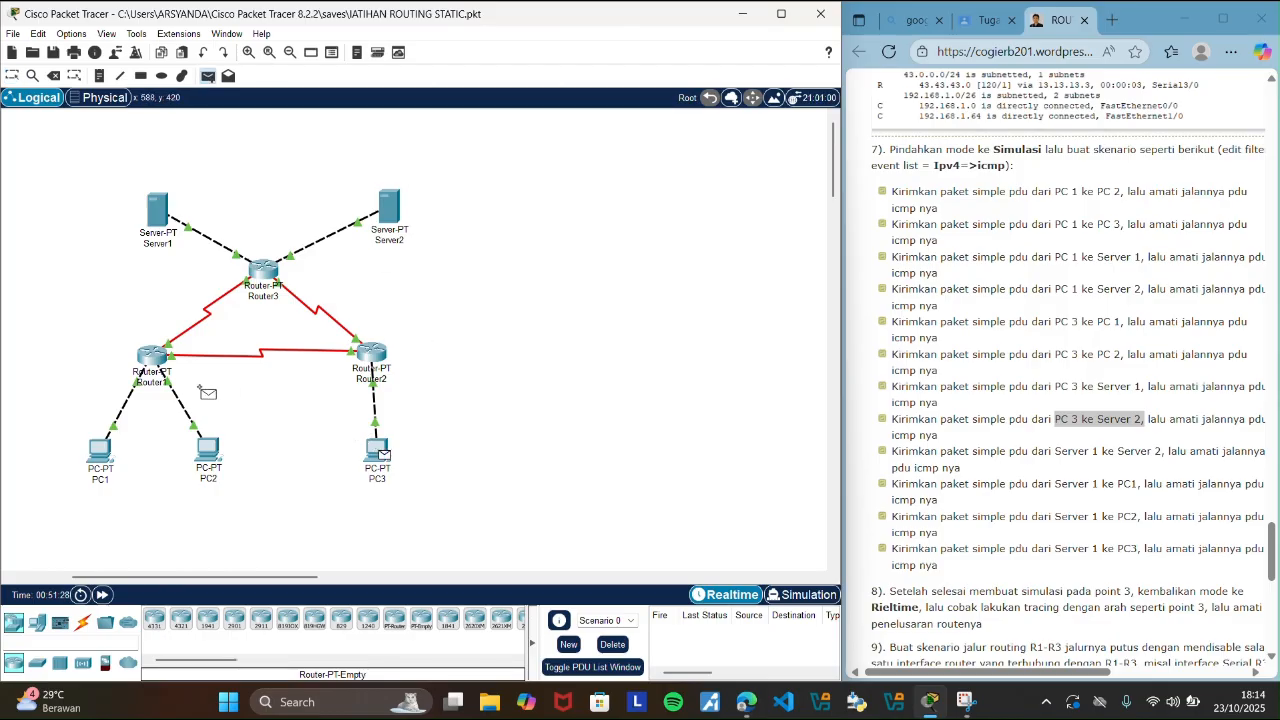
{"action": "left_click", "coordinate": [386, 220]}
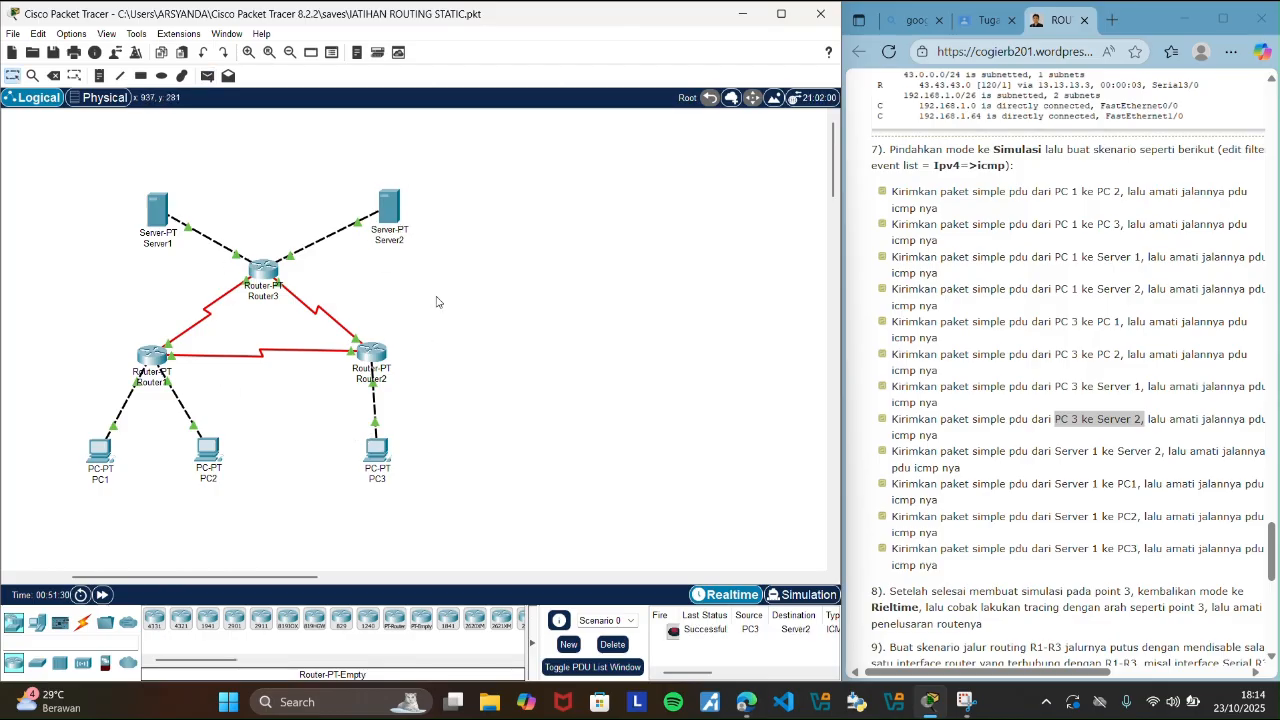
{"action": "left_click", "coordinate": [800, 595]}
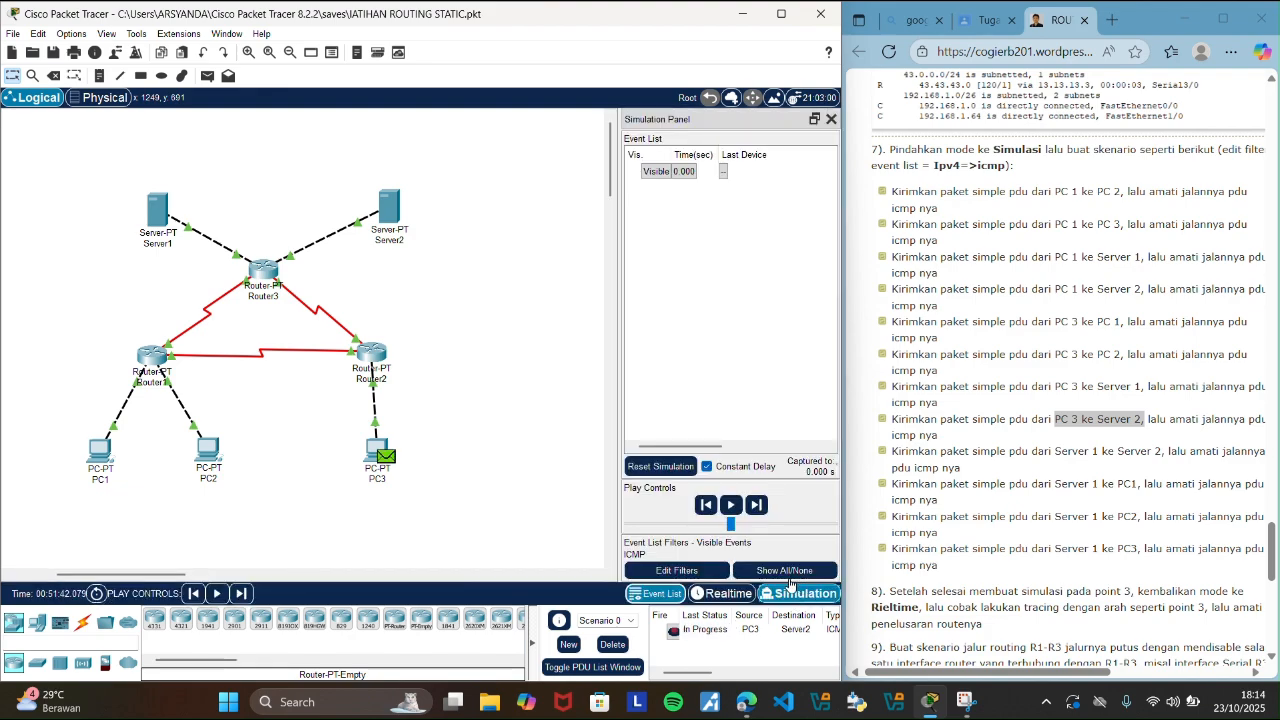
Step the PC3-to-Server2 PDU through its ICMP events until the reply reaches PC3, and delete the scenario in Realtime mode.
{"action": "left_click", "coordinate": [756, 505]}
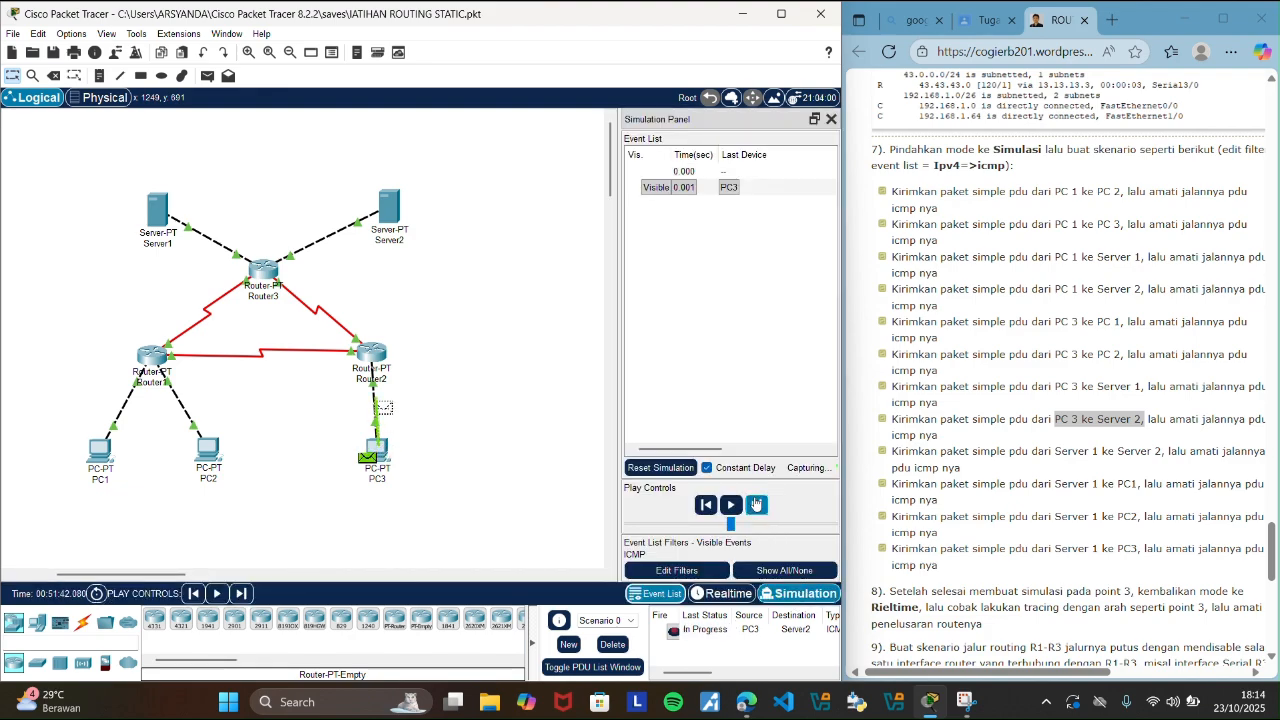
{"action": "left_click", "coordinate": [756, 505]}
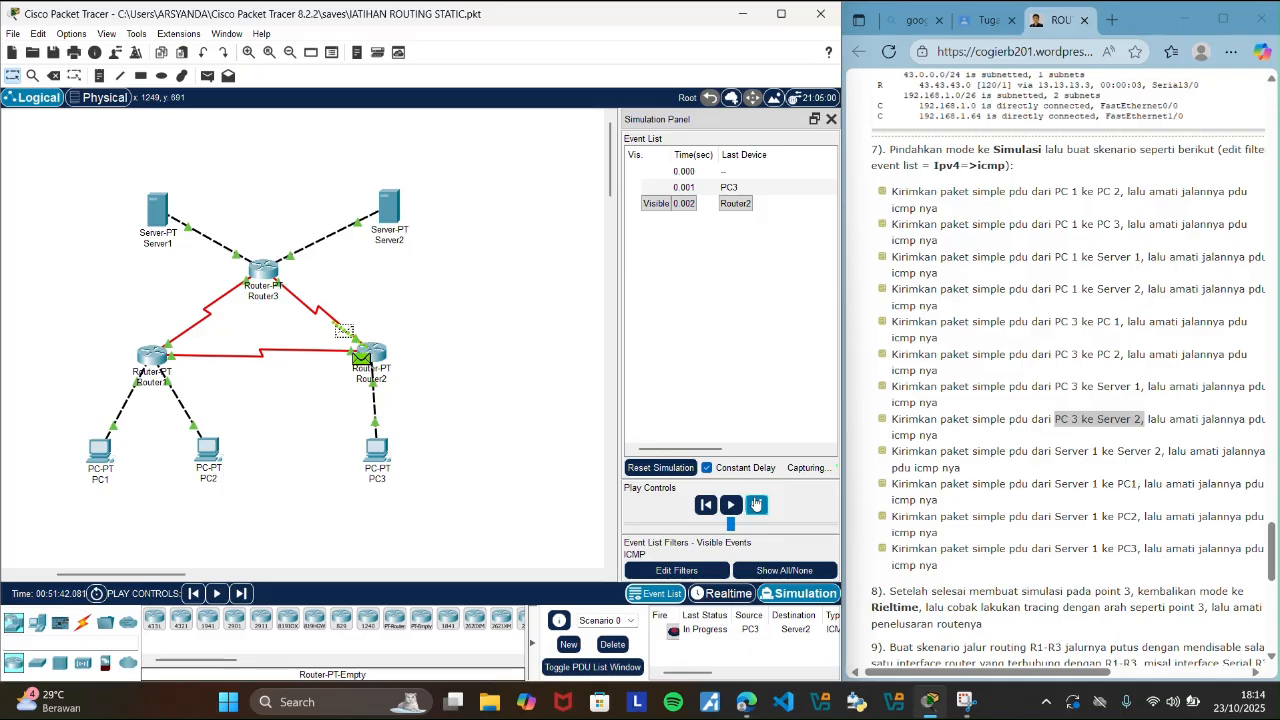
{"action": "left_click", "coordinate": [756, 505]}
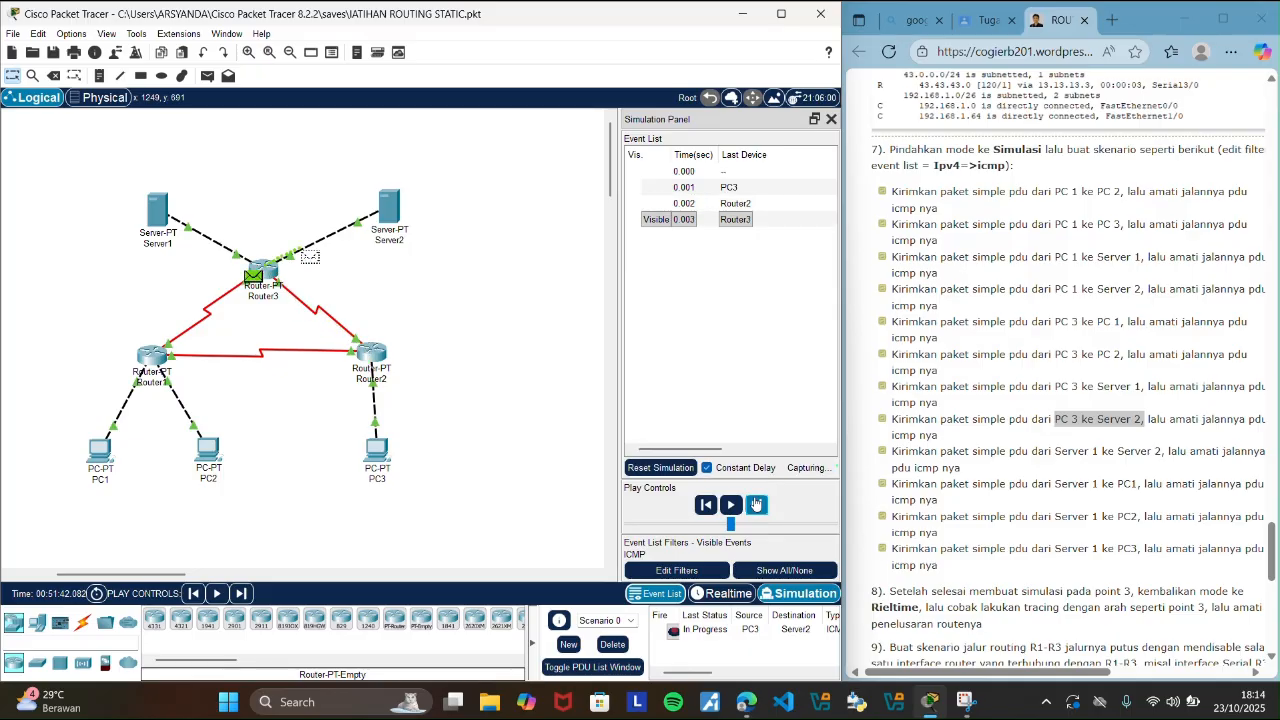
{"action": "left_click", "coordinate": [756, 505]}
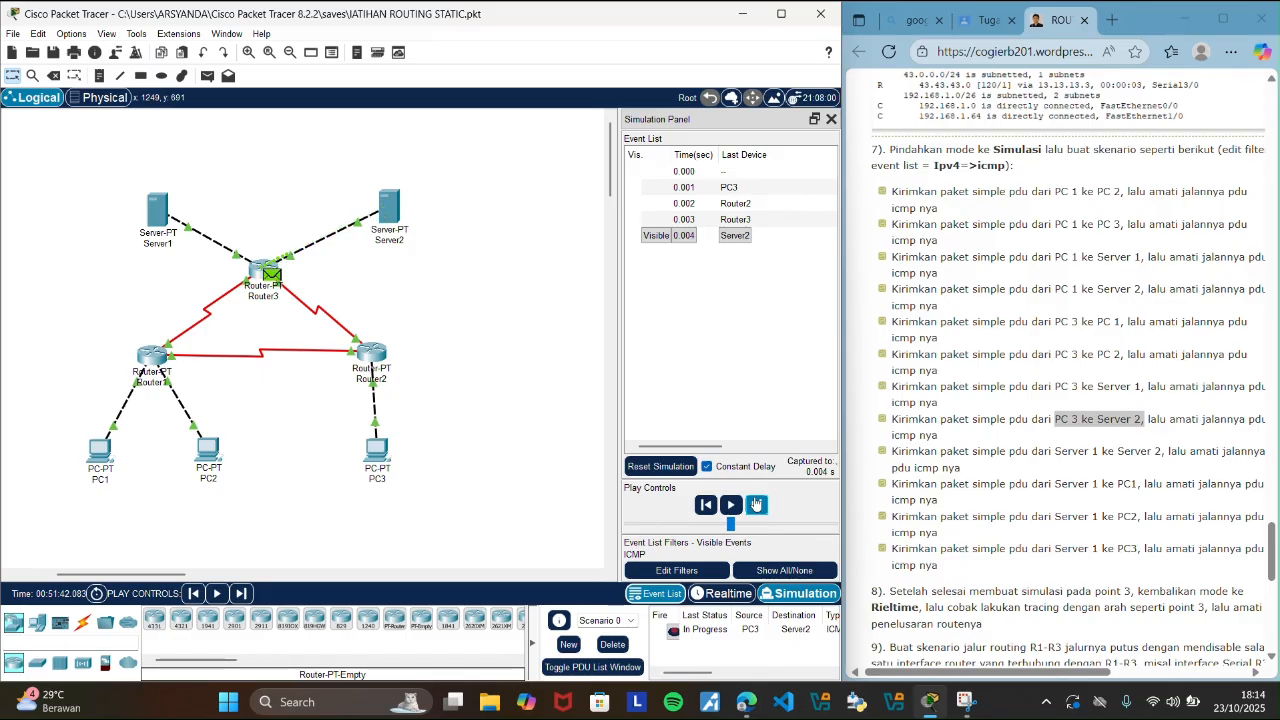
{"action": "left_click", "coordinate": [756, 505]}
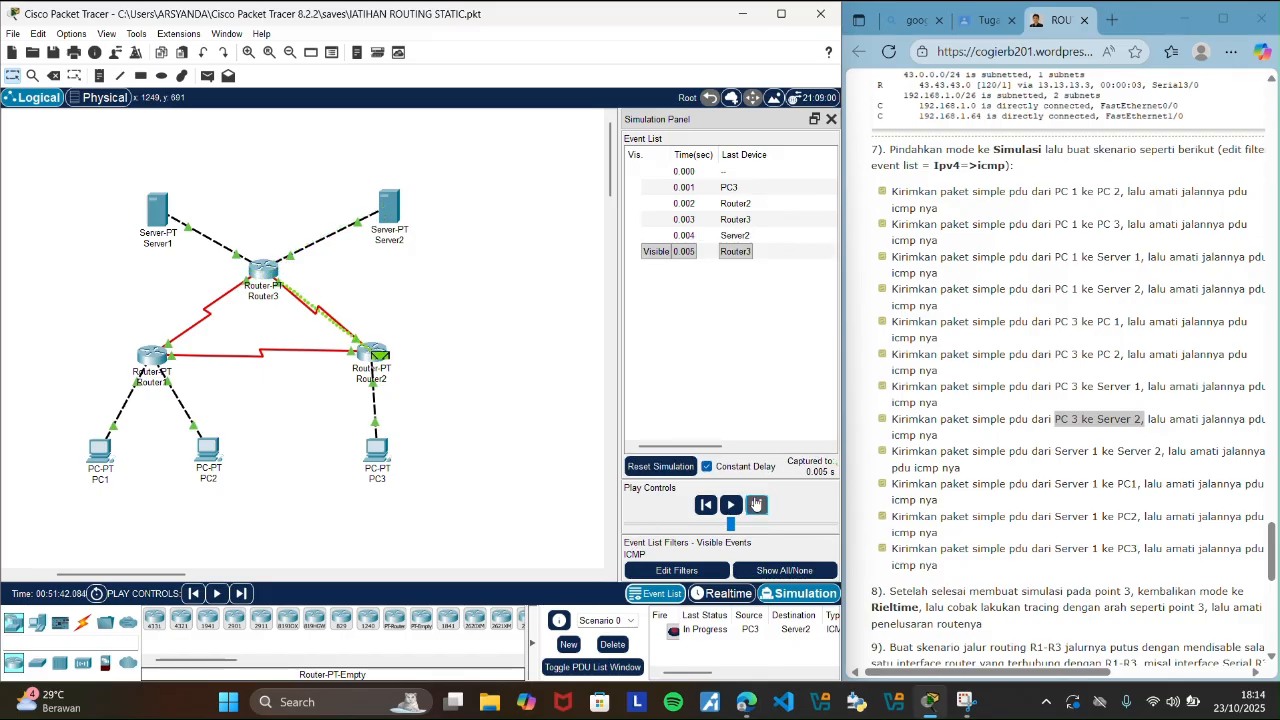
{"action": "left_click", "coordinate": [756, 505]}
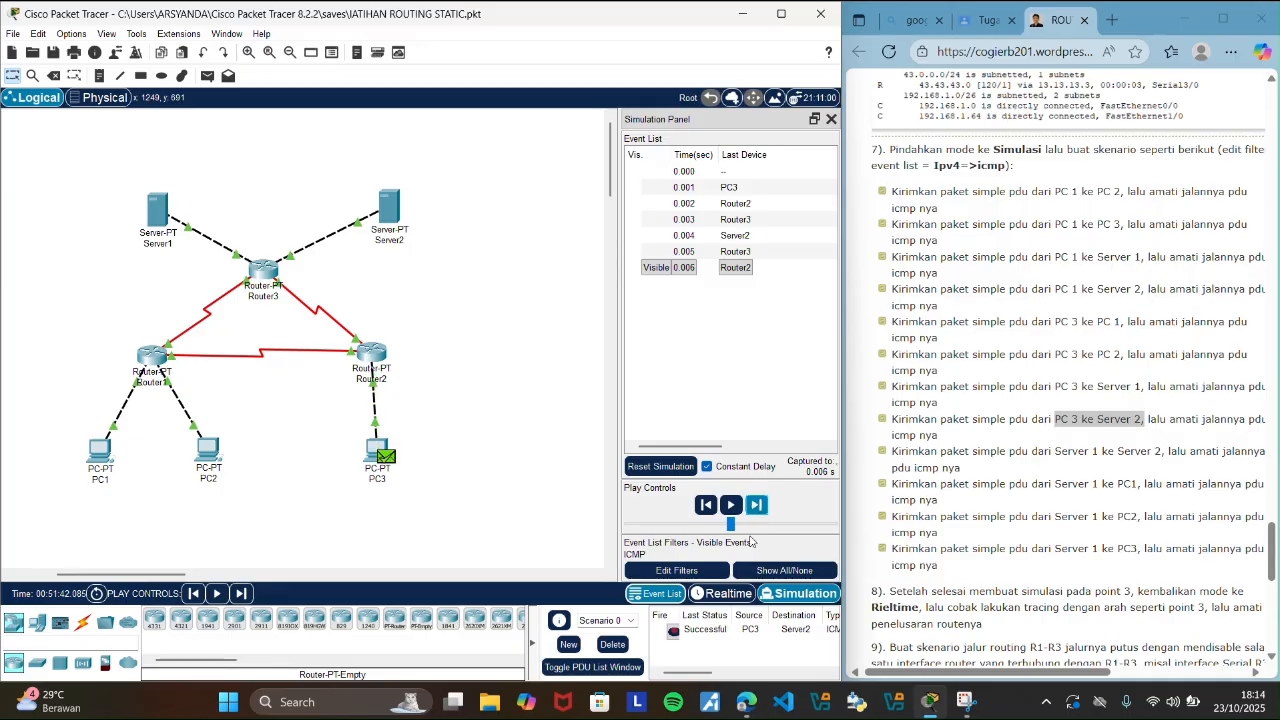
{"action": "left_click", "coordinate": [742, 597]}
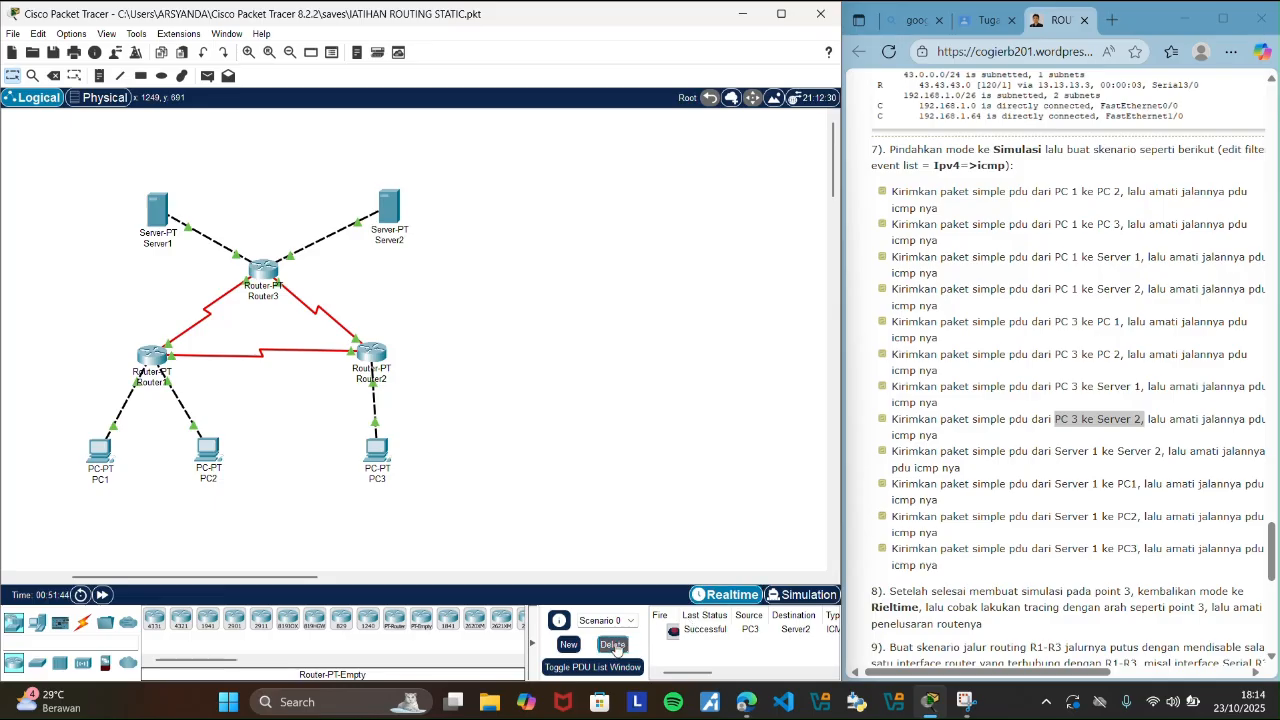
{"action": "left_click", "coordinate": [612, 644]}
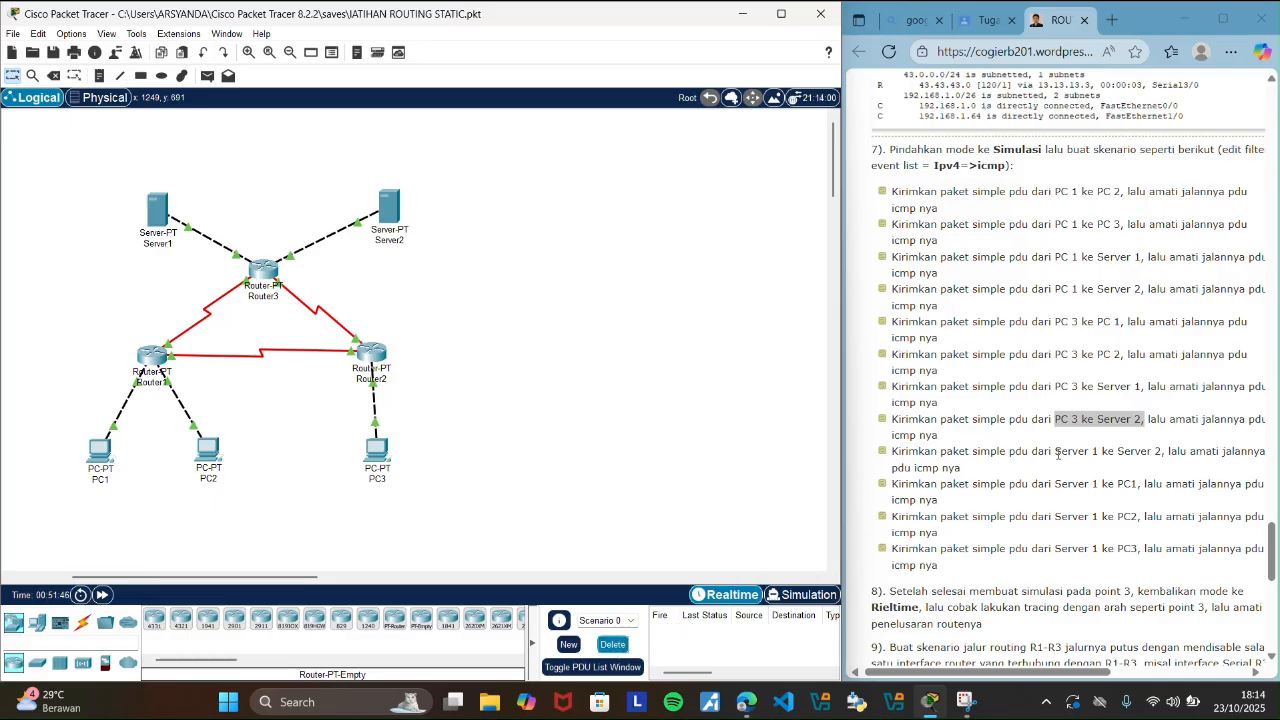
Highlight the guide's Server 1 to Server 2 scenario, add that simple PDU, and switch to Simulation mode.
{"action": "left_click_drag", "start_coordinate": [1057, 453], "coordinate": [1178, 452]}
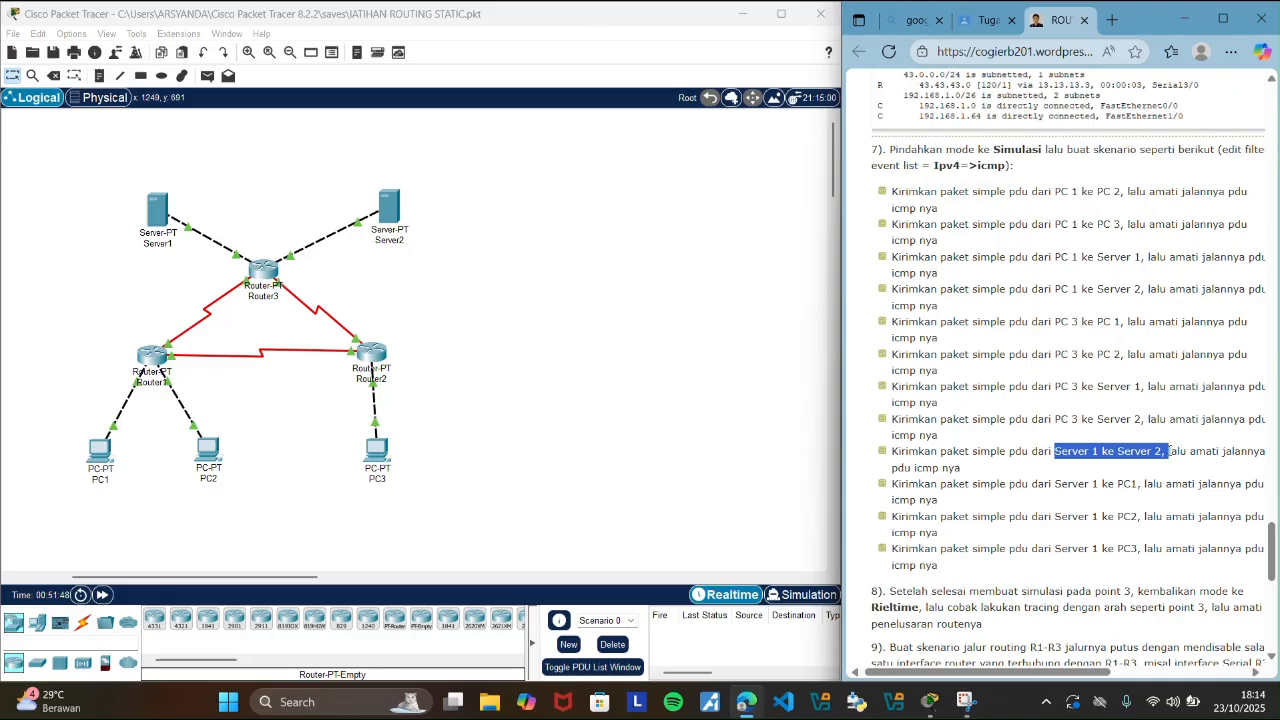
{"action": "left_click", "coordinate": [700, 430]}
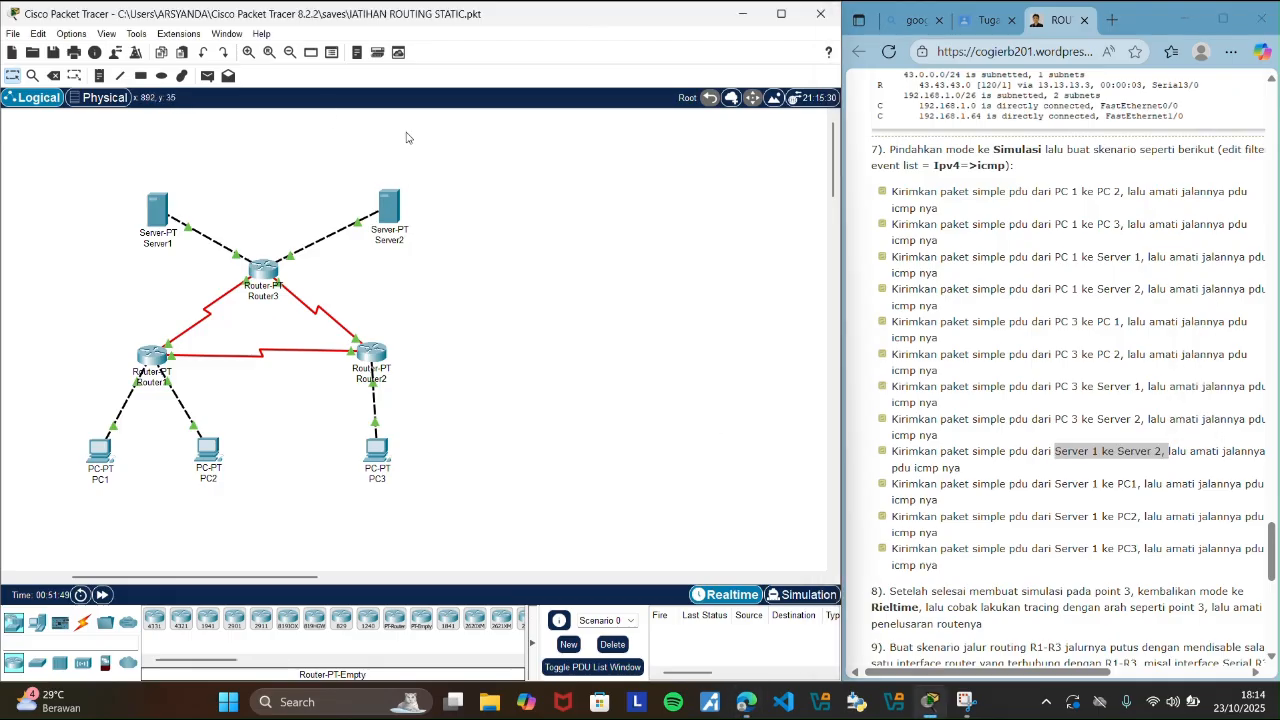
{"action": "left_click", "coordinate": [207, 77]}
{"action": "left_click", "coordinate": [160, 210]}
{"action": "left_click", "coordinate": [381, 210]}
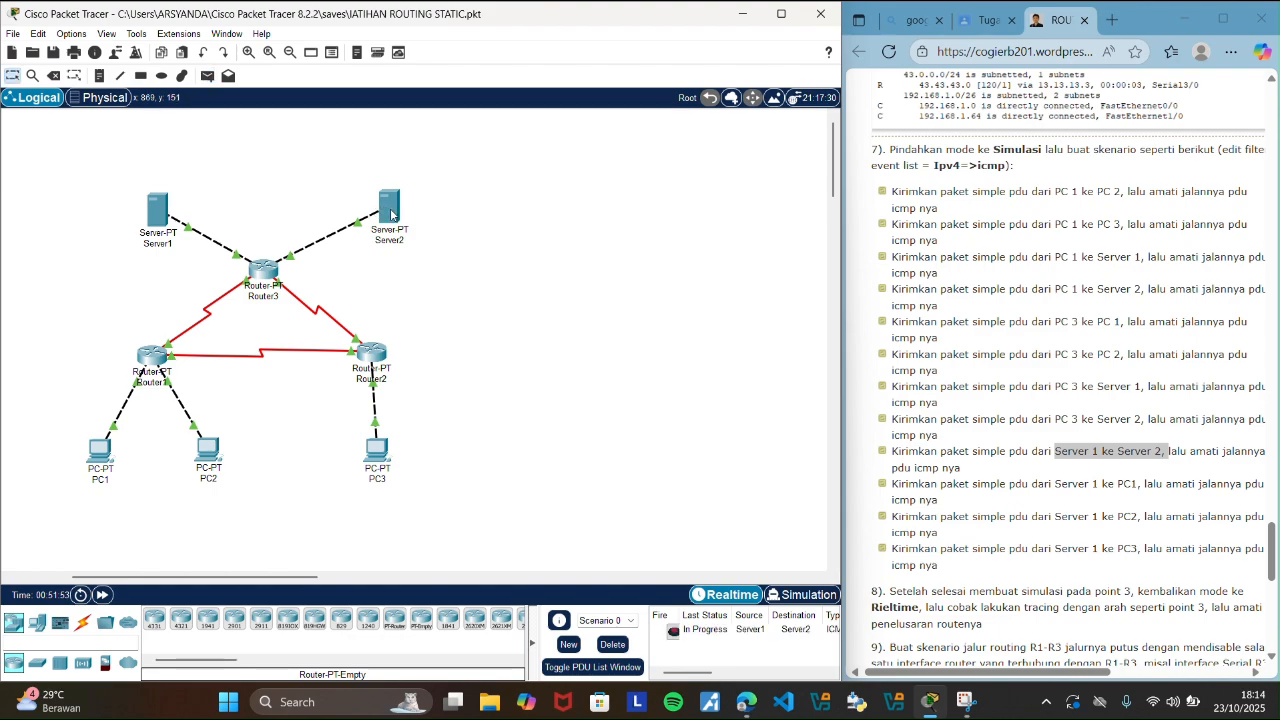
{"action": "left_click", "coordinate": [807, 600]}
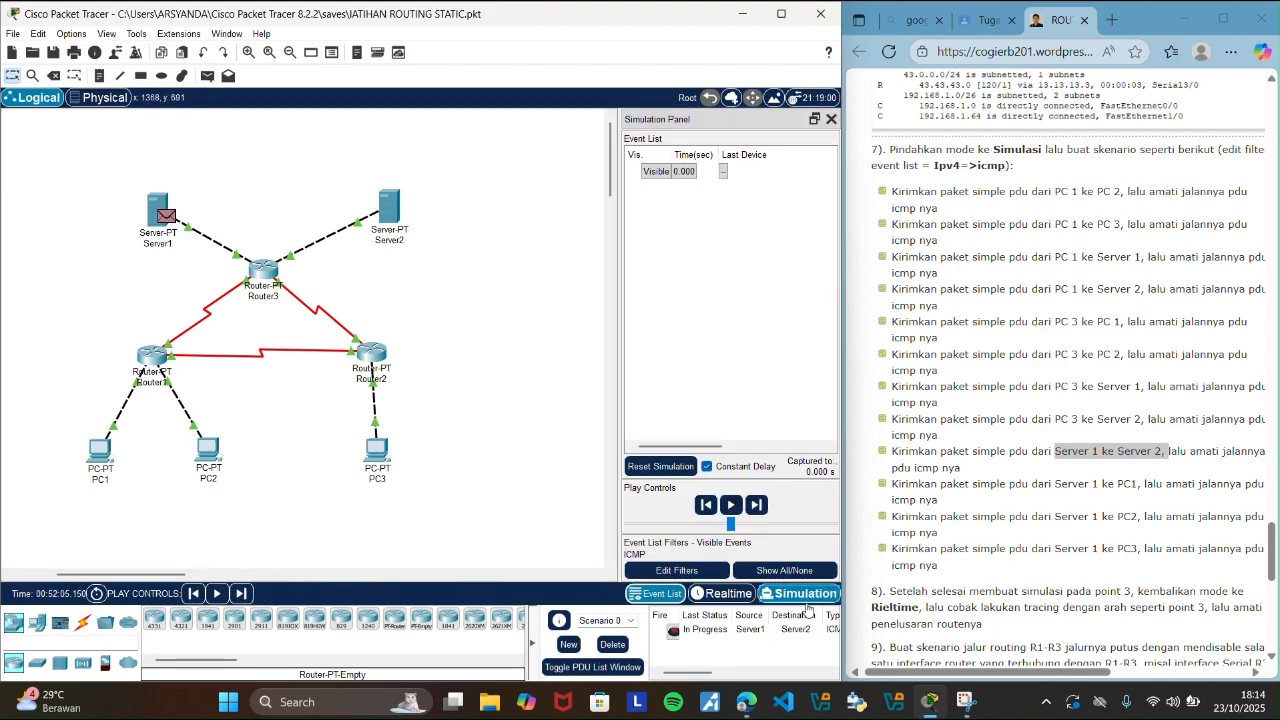
Step the Server1-to-Server2 PDU through its ICMP events until the reply reaches Server1, and delete the scenario in Realtime mode.
{"action": "left_click", "coordinate": [758, 505]}
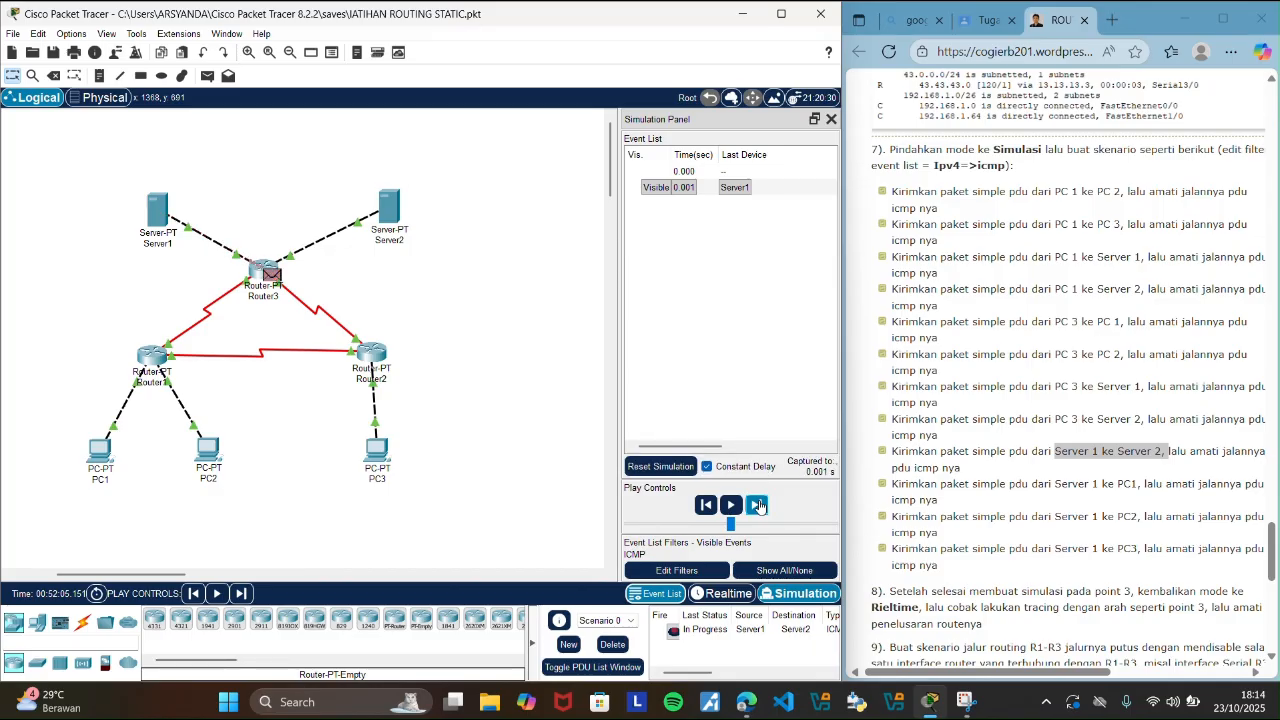
{"action": "left_click", "coordinate": [758, 505]}
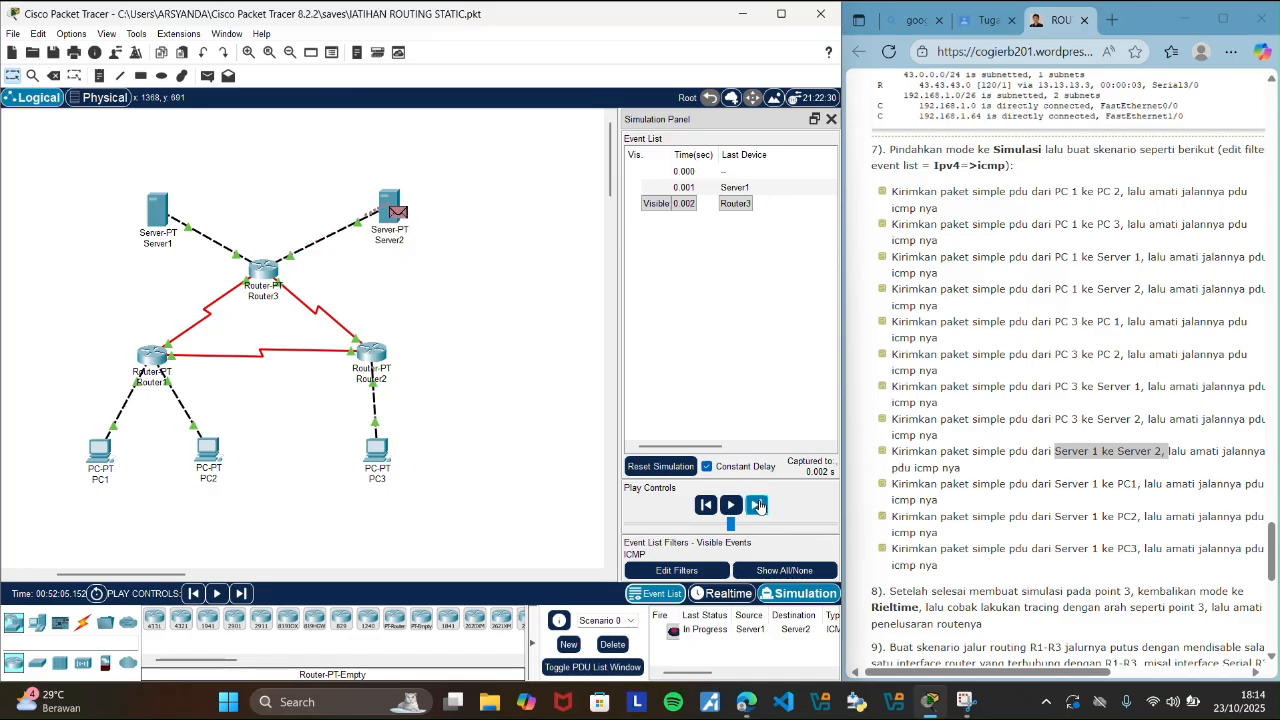
{"action": "left_click", "coordinate": [758, 505]}
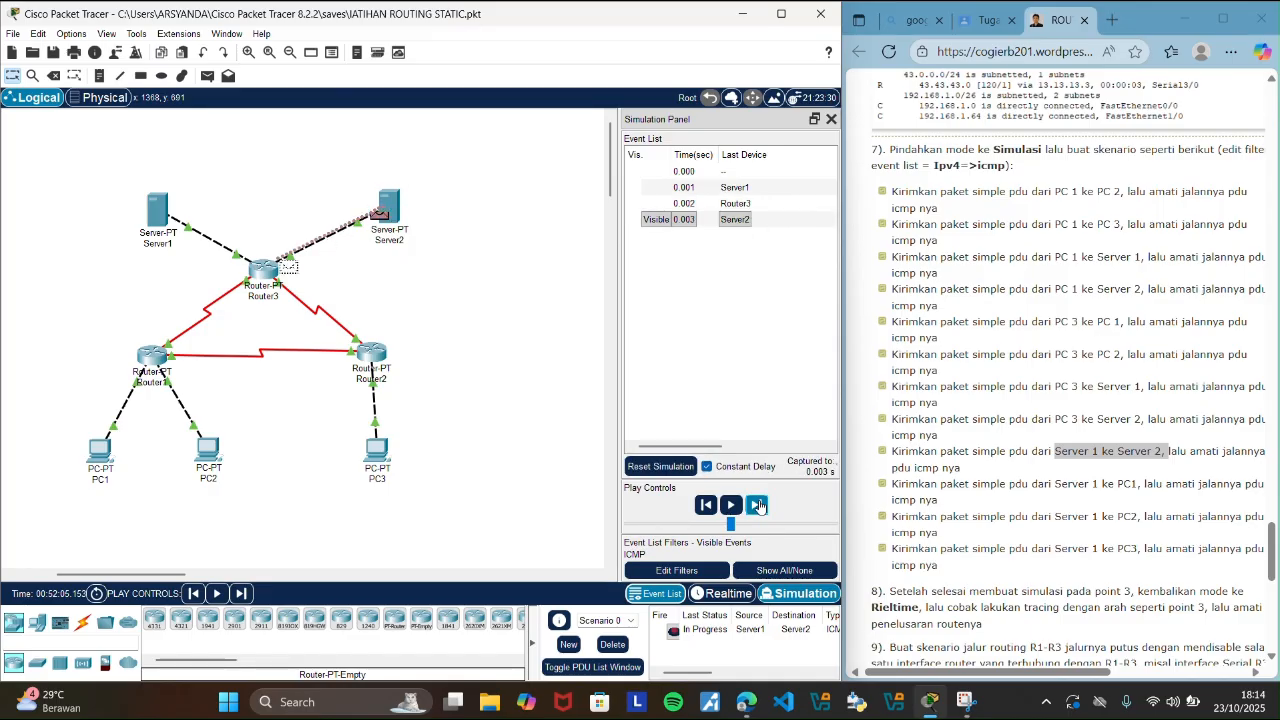
{"action": "left_click", "coordinate": [758, 505]}
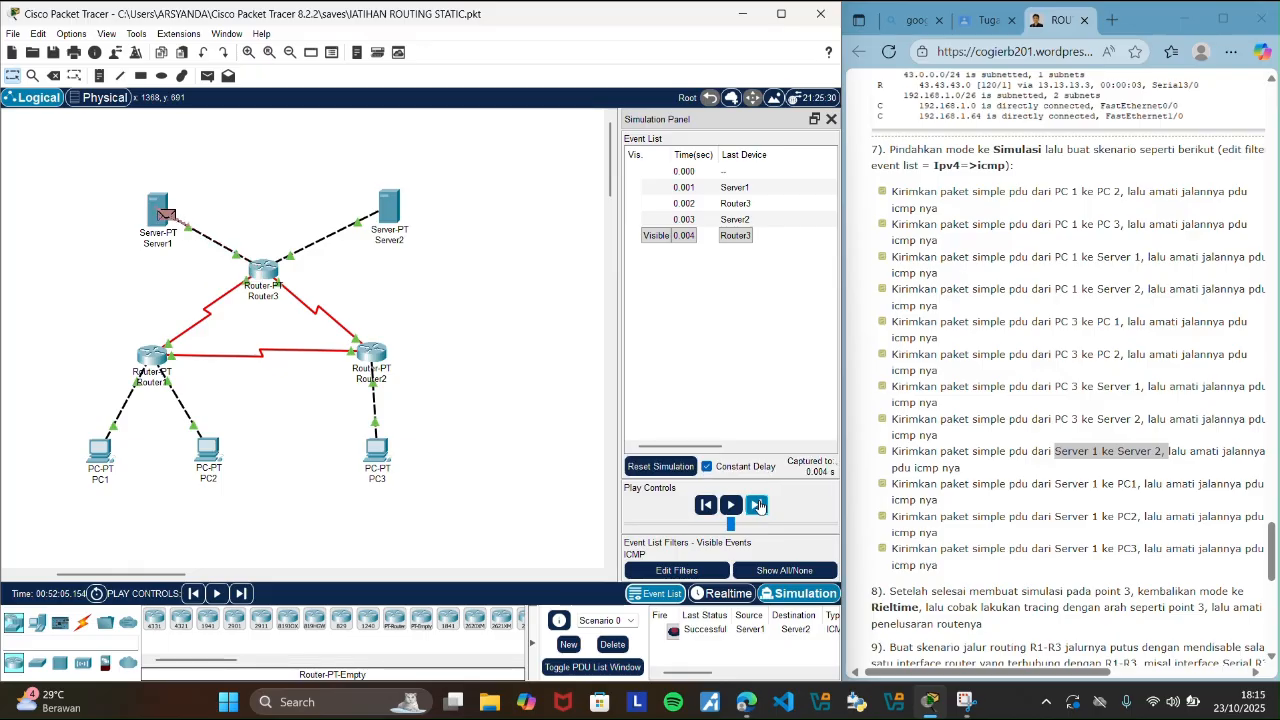
{"action": "left_click", "coordinate": [733, 596]}
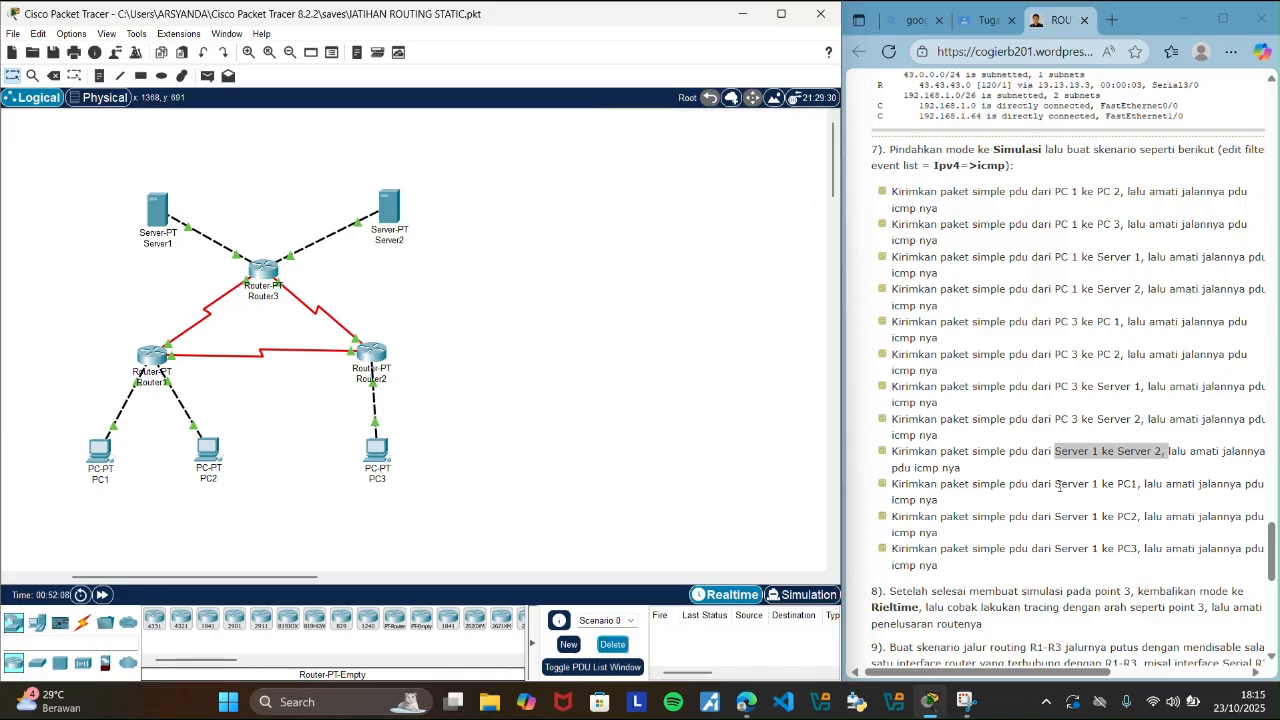
Highlight the guide's Server 1 to PC1 scenario, add that simple PDU, and switch to Simulation mode.
{"action": "left_click_drag", "start_coordinate": [1056, 485], "coordinate": [1124, 485]}
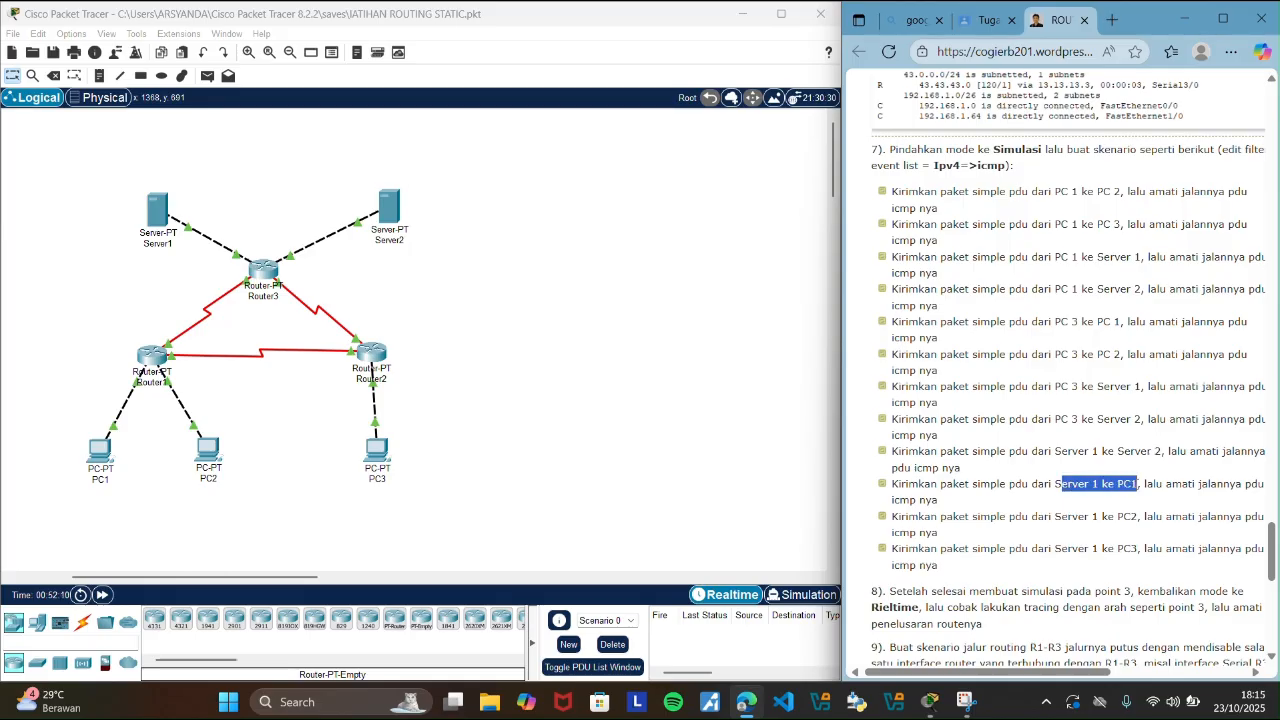
{"action": "left_click", "coordinate": [593, 417]}
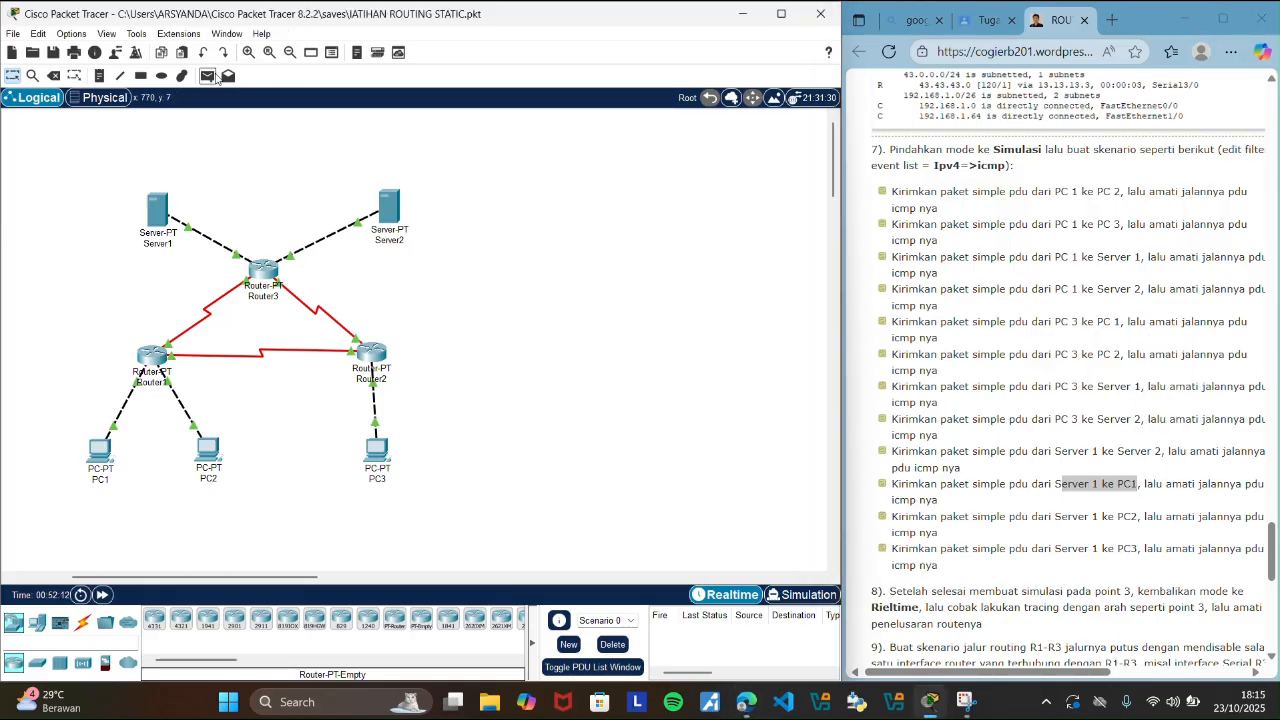
{"action": "left_click", "coordinate": [208, 77]}
{"action": "left_click", "coordinate": [163, 218]}
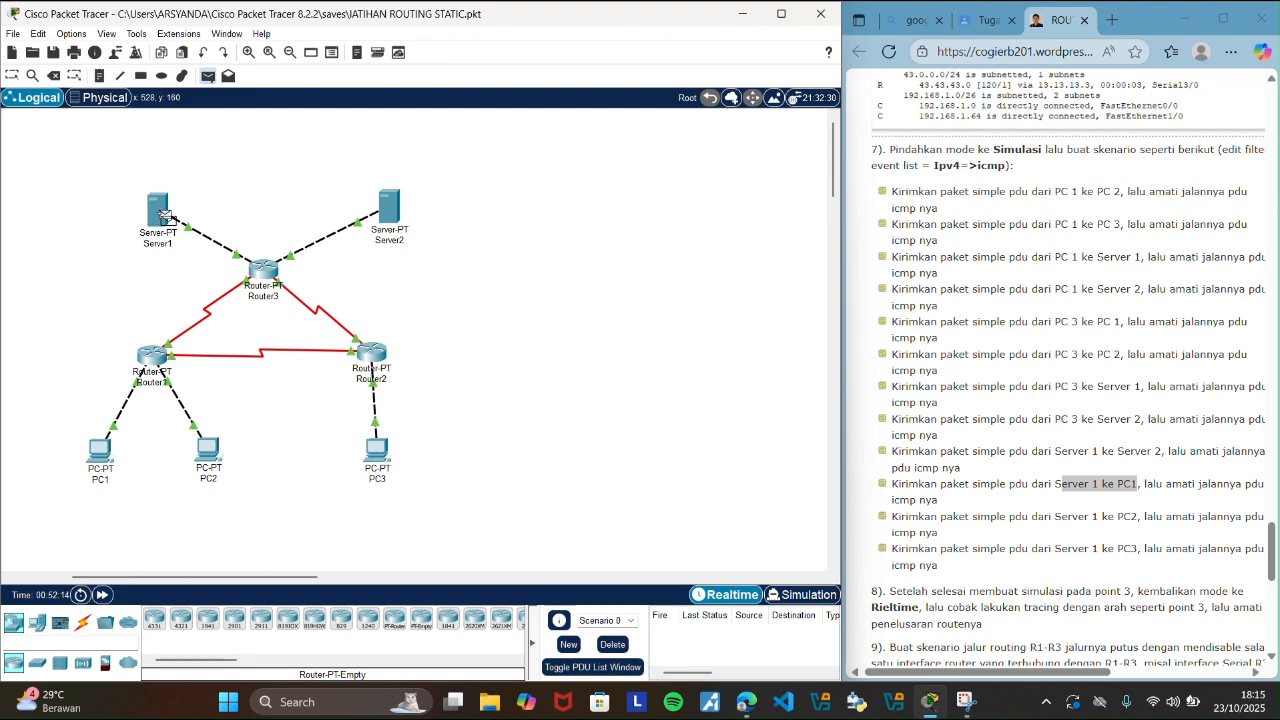
{"action": "left_click", "coordinate": [101, 450]}
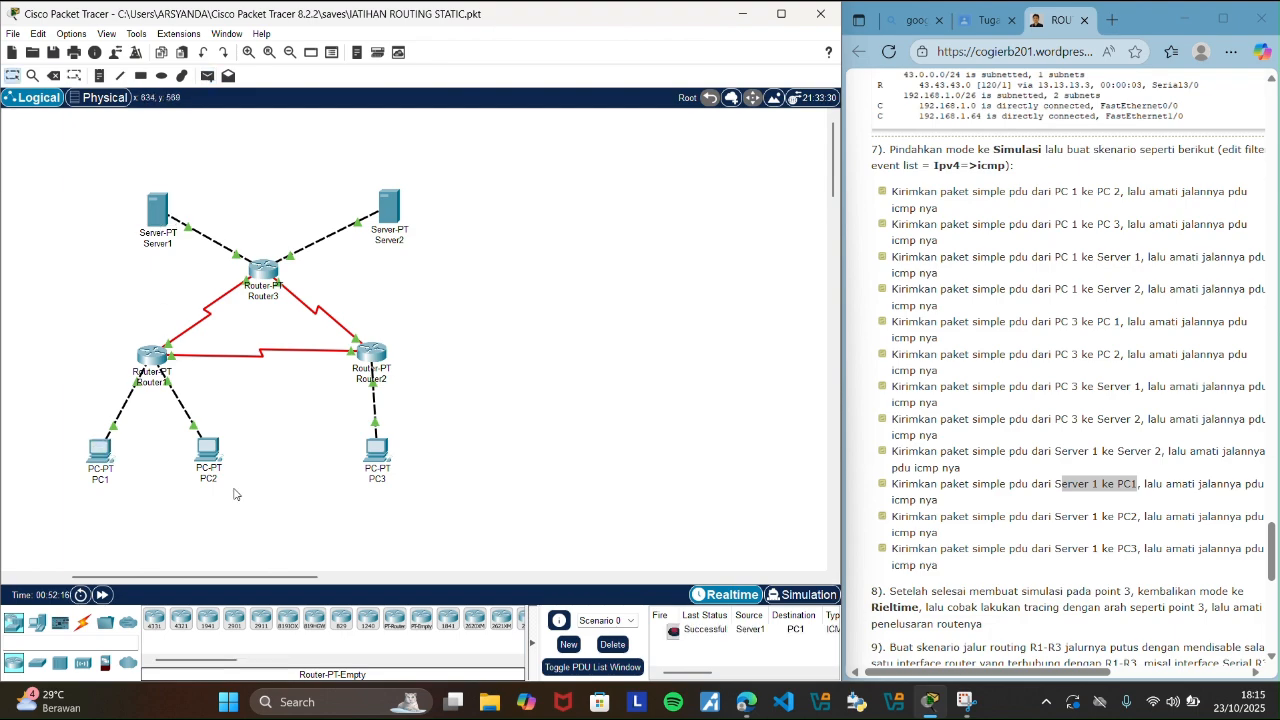
{"action": "left_click", "coordinate": [812, 595]}
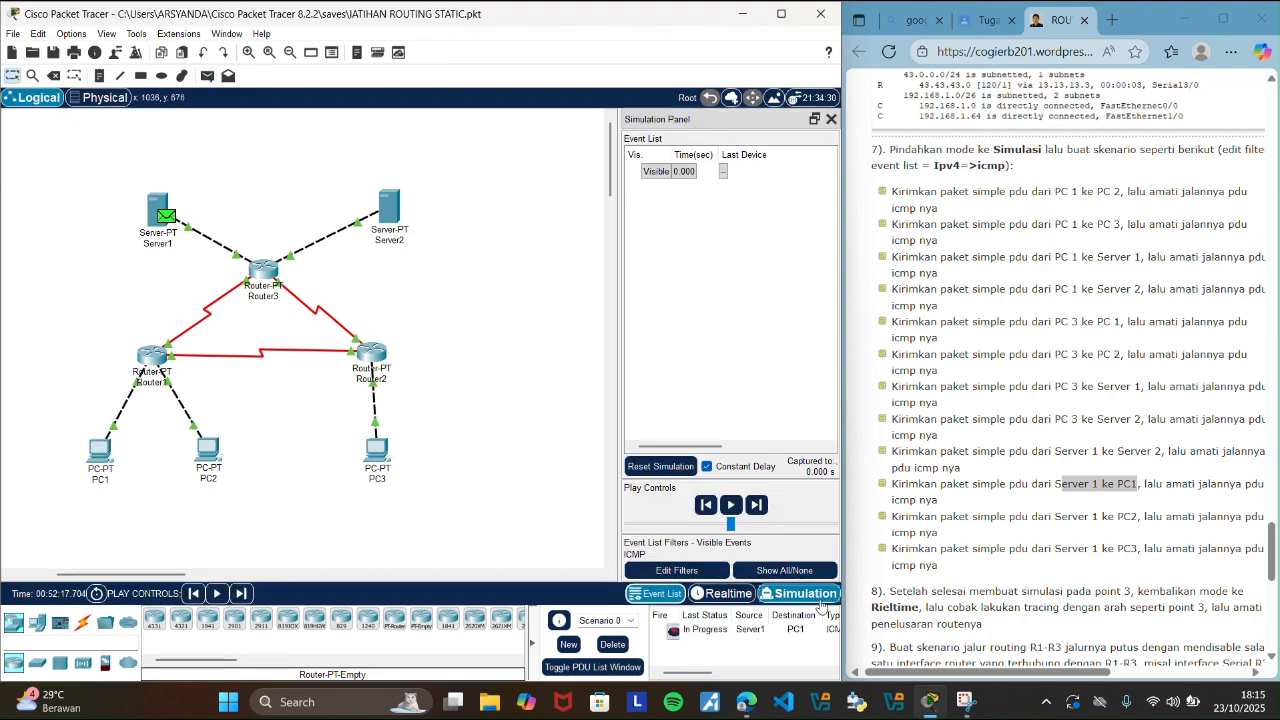
Step the Server1-to-PC1 PDU through its ICMP events until the reply reaches Server1, and delete the scenario in Realtime mode.
{"action": "left_click", "coordinate": [760, 507]}
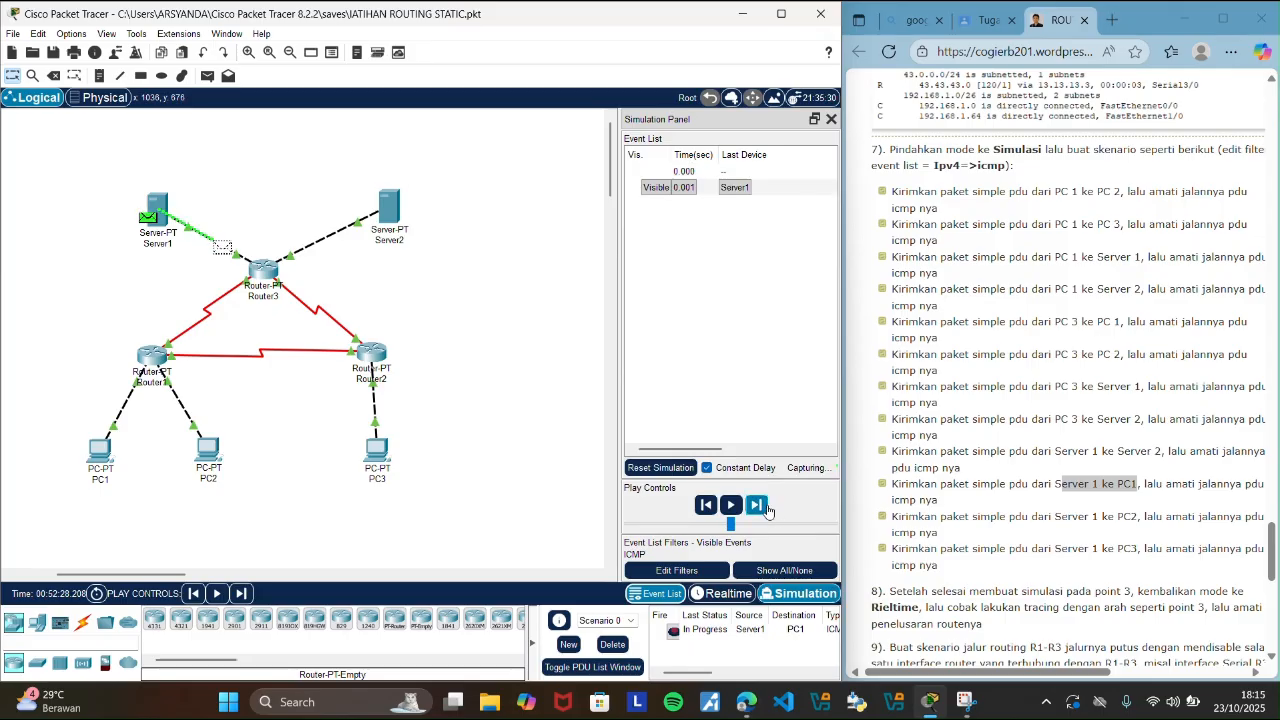
{"action": "left_click", "coordinate": [767, 510]}
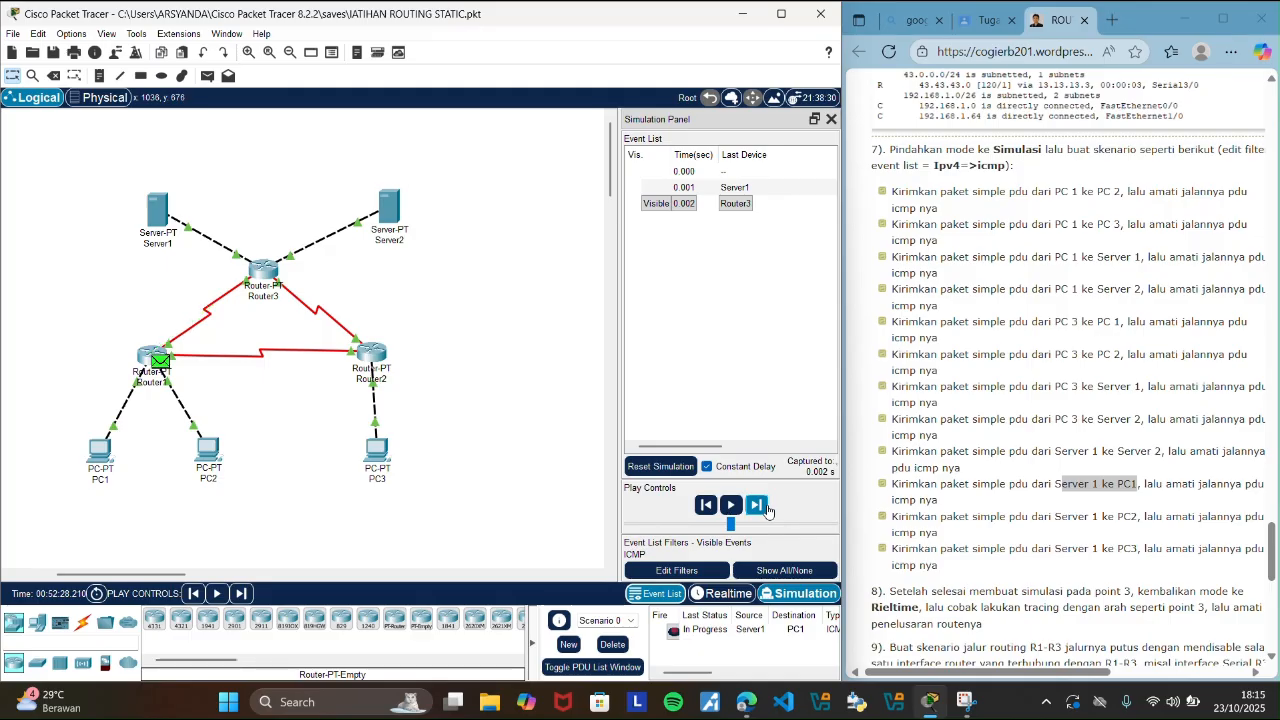
{"action": "left_click", "coordinate": [767, 505]}
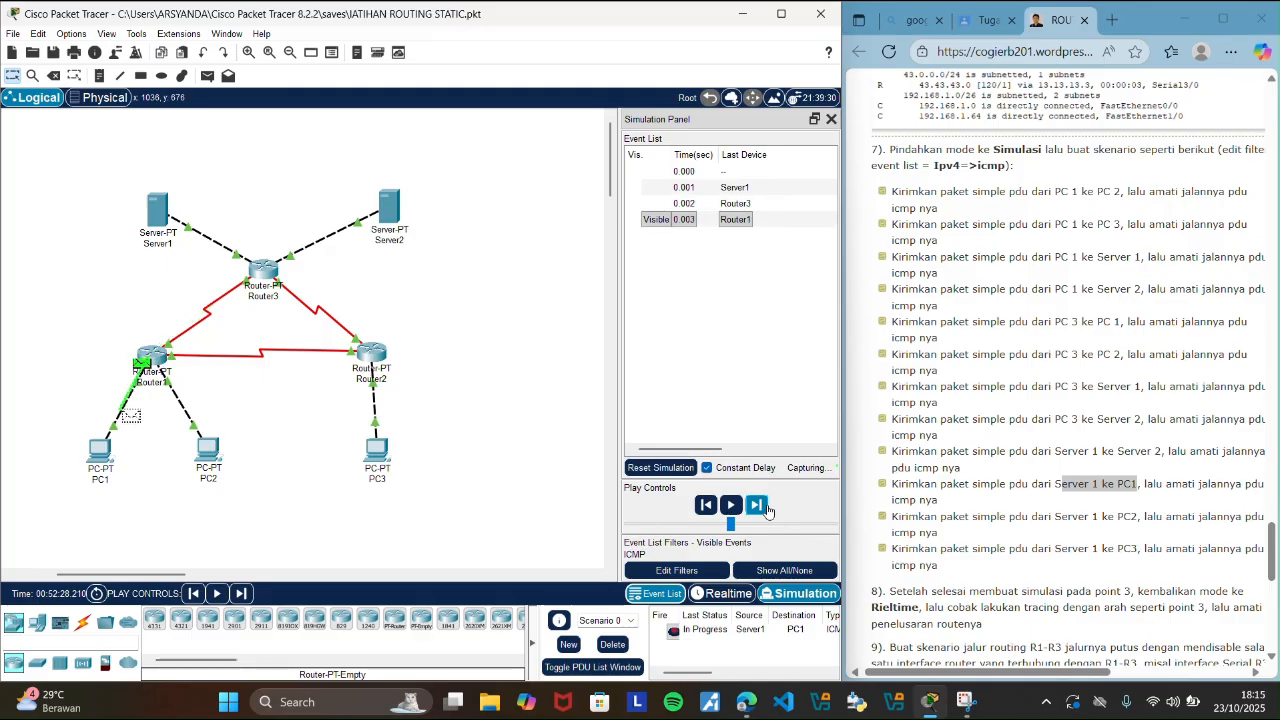
{"action": "left_click", "coordinate": [767, 510]}
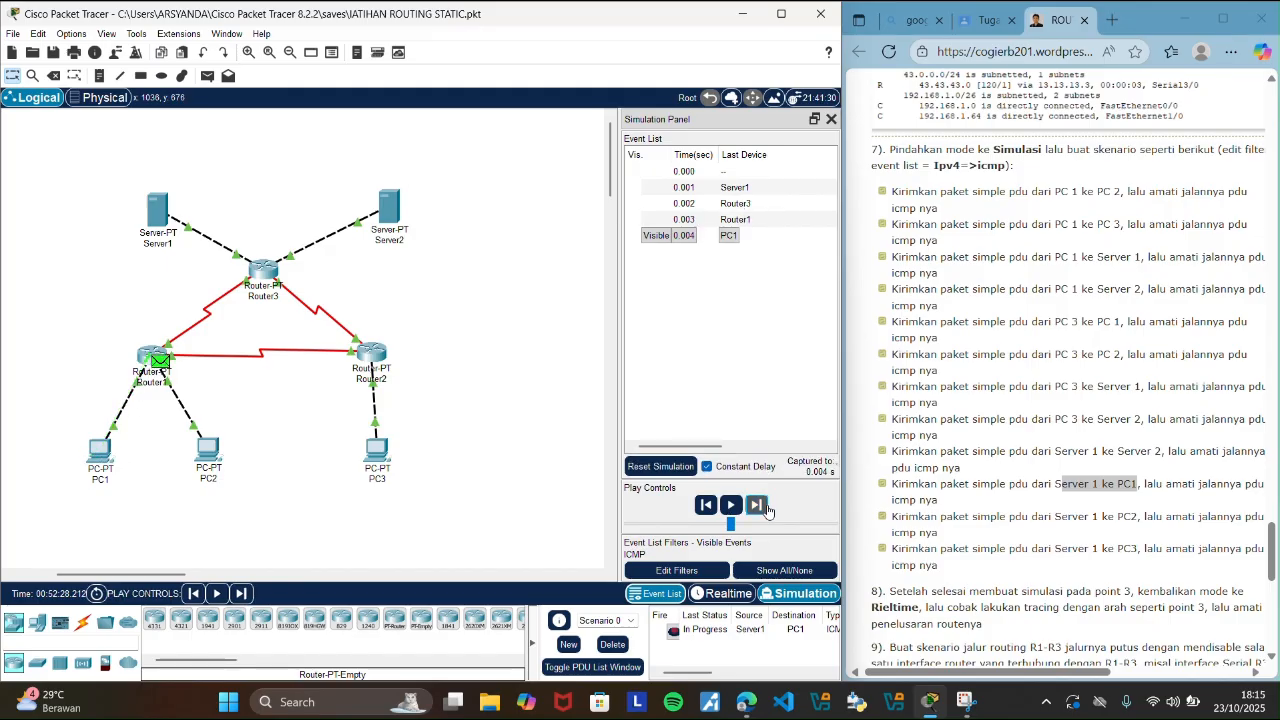
{"action": "left_click", "coordinate": [757, 505]}
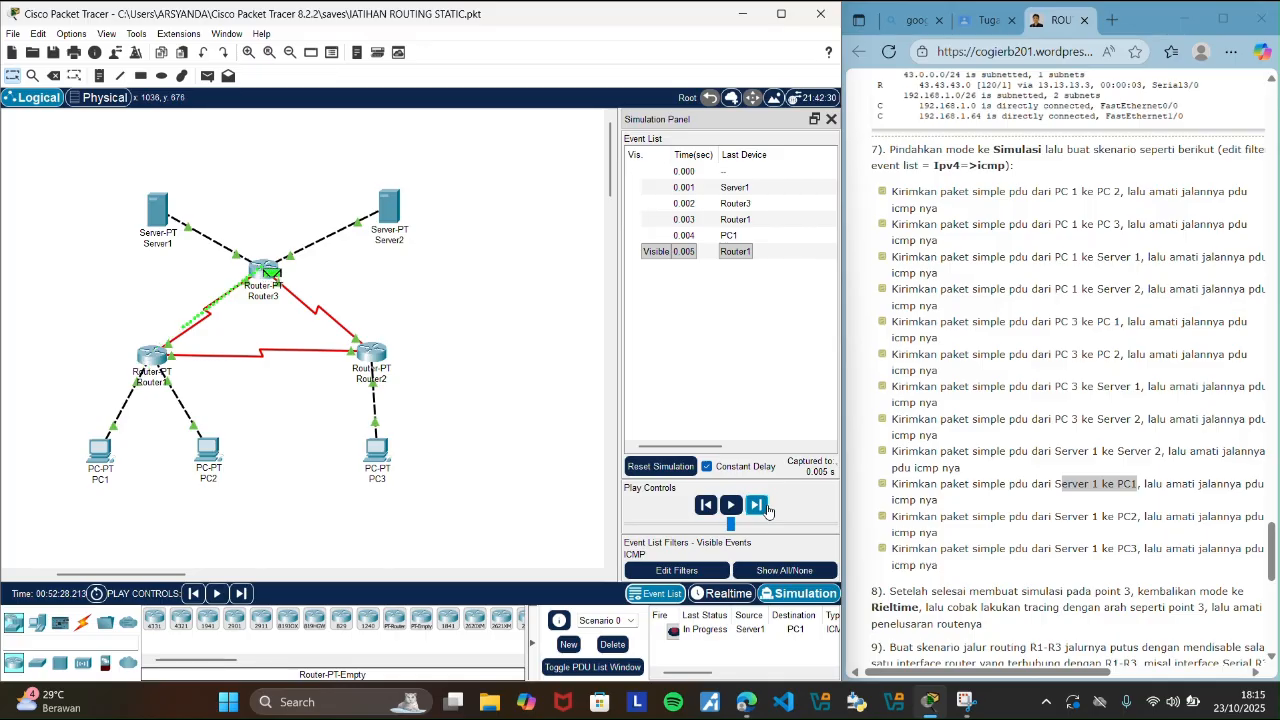
{"action": "left_click", "coordinate": [767, 509]}
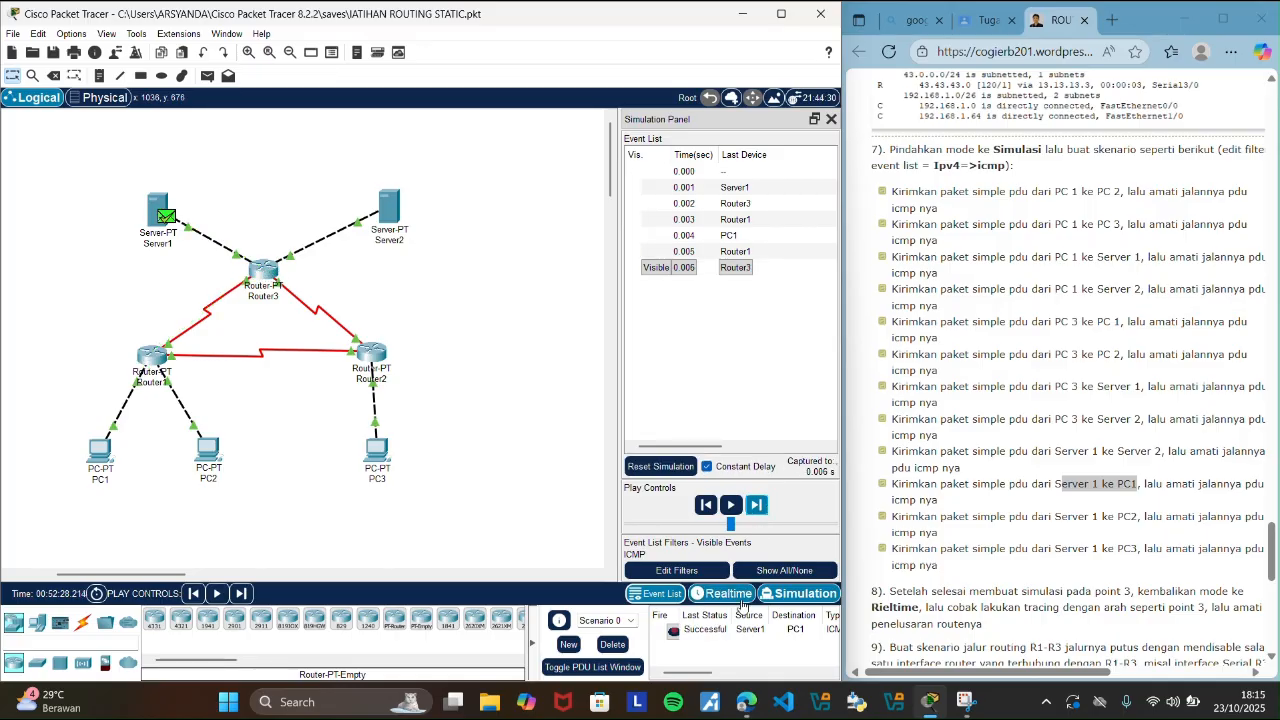
{"action": "left_click", "coordinate": [725, 594]}
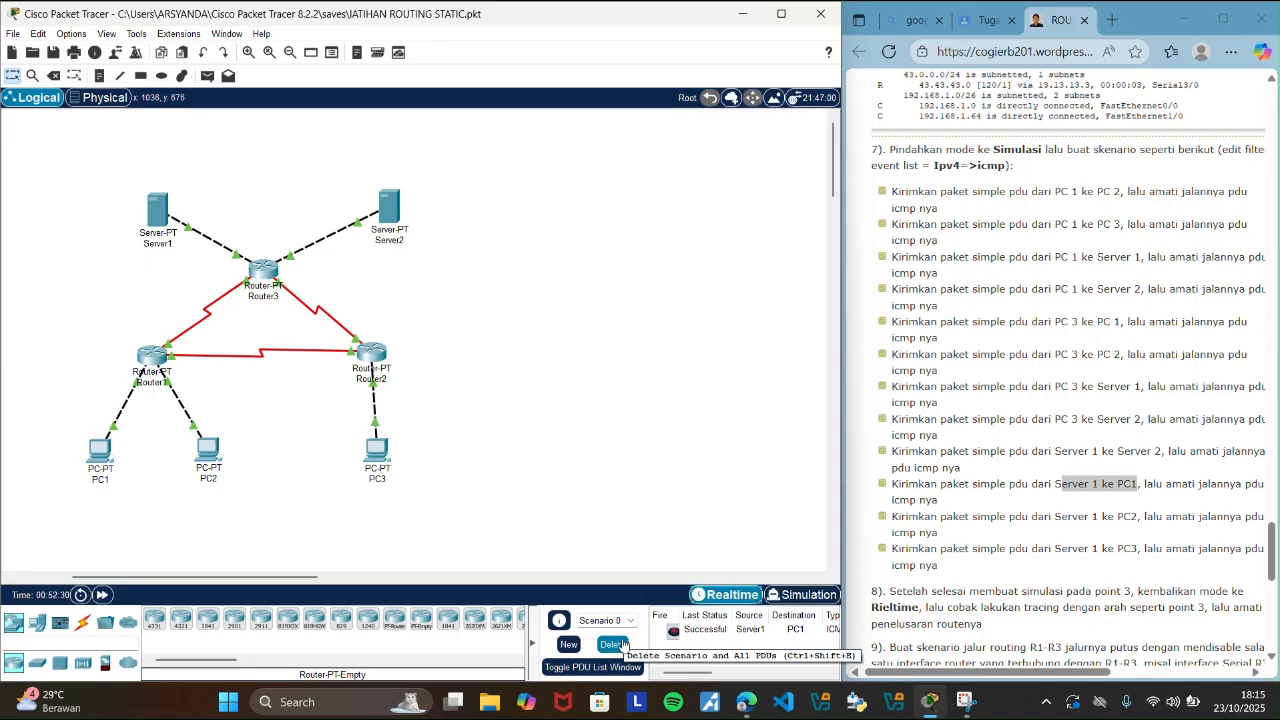
{"action": "left_click", "coordinate": [613, 644]}
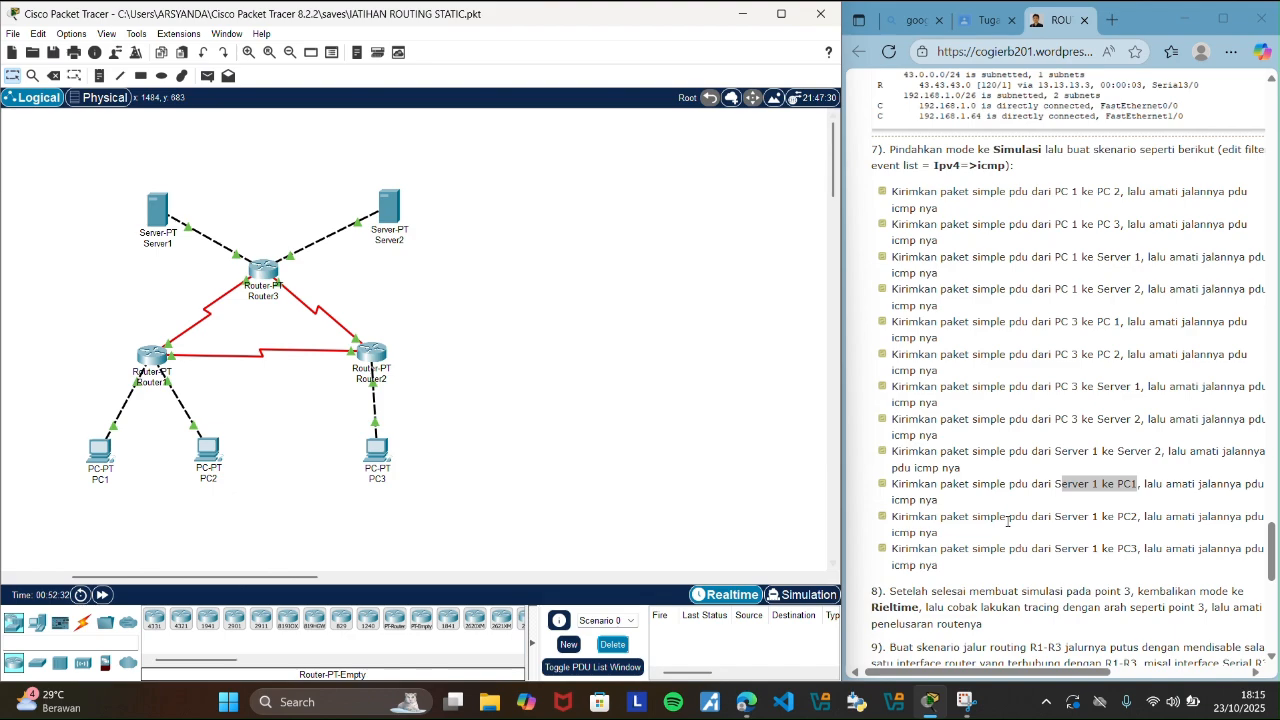
Highlight the guide's Server 1 to PC2 scenario and add a simple PDU from Server1 to PC2.
{"action": "left_click_drag", "start_coordinate": [1055, 517], "coordinate": [1145, 519]}
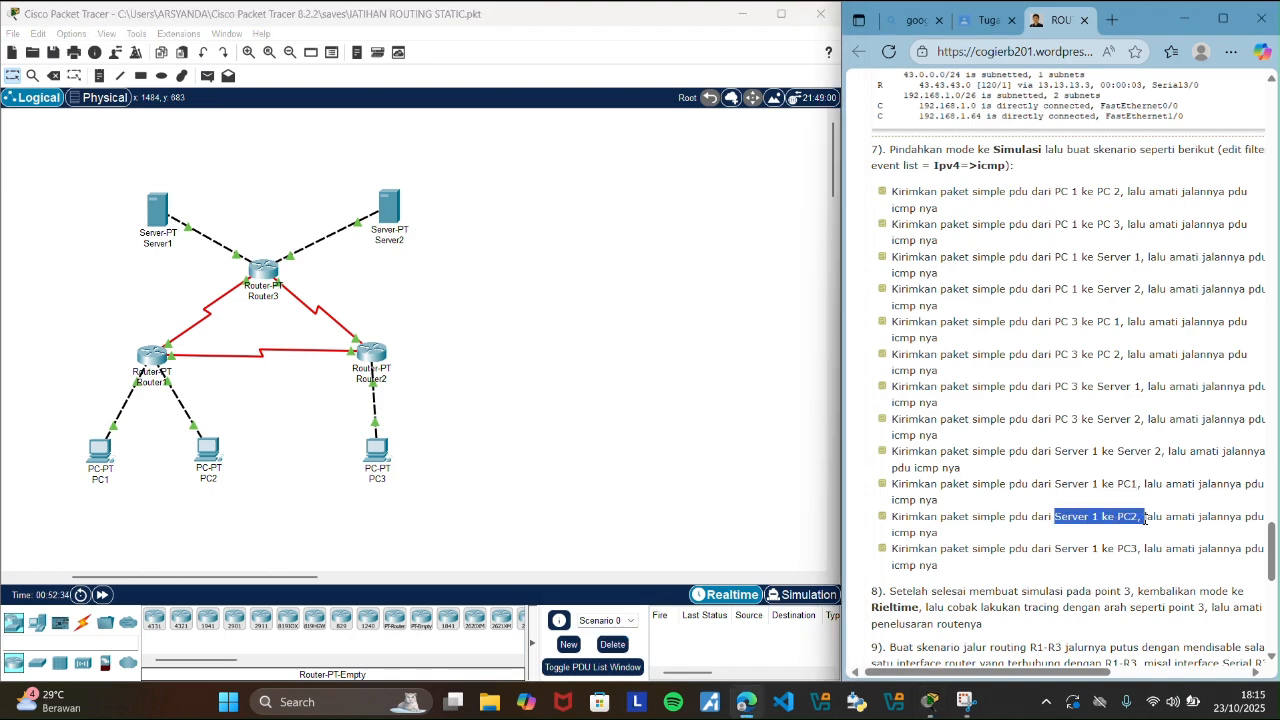
{"action": "left_click", "coordinate": [722, 438]}
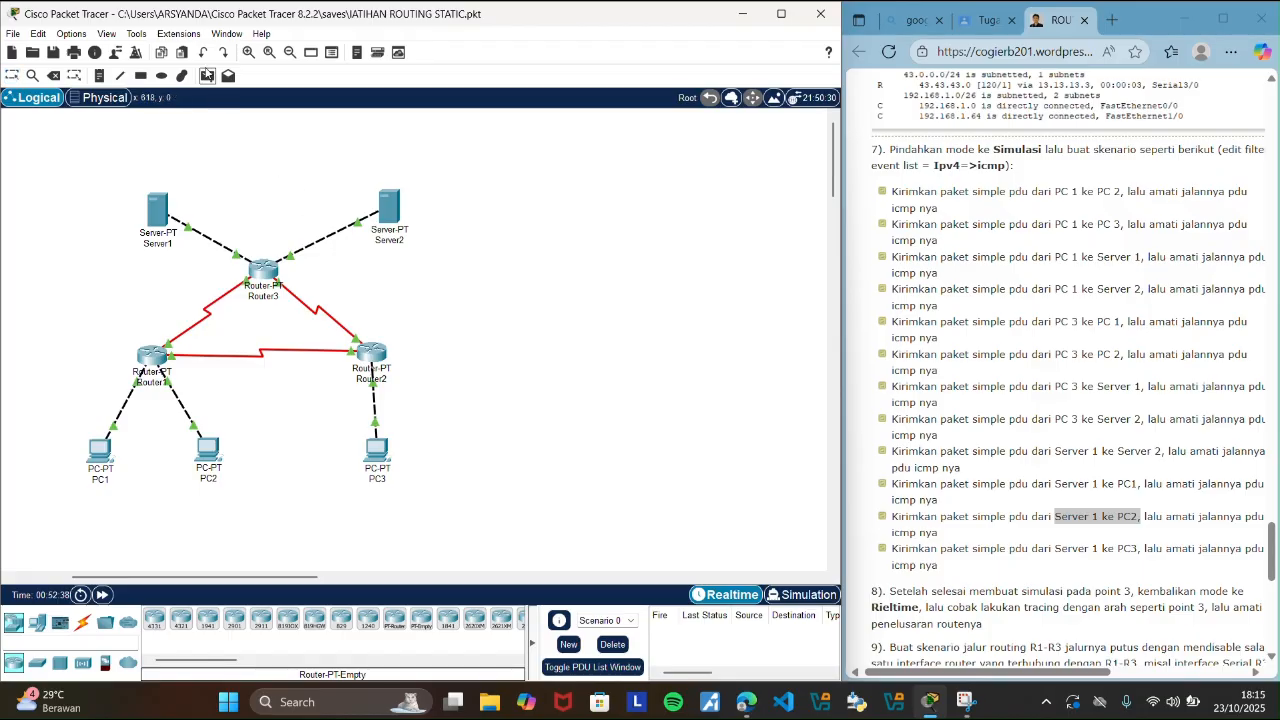
{"action": "left_click", "coordinate": [207, 75]}
{"action": "left_click", "coordinate": [108, 452]}
{"action": "left_click", "coordinate": [552, 40]}
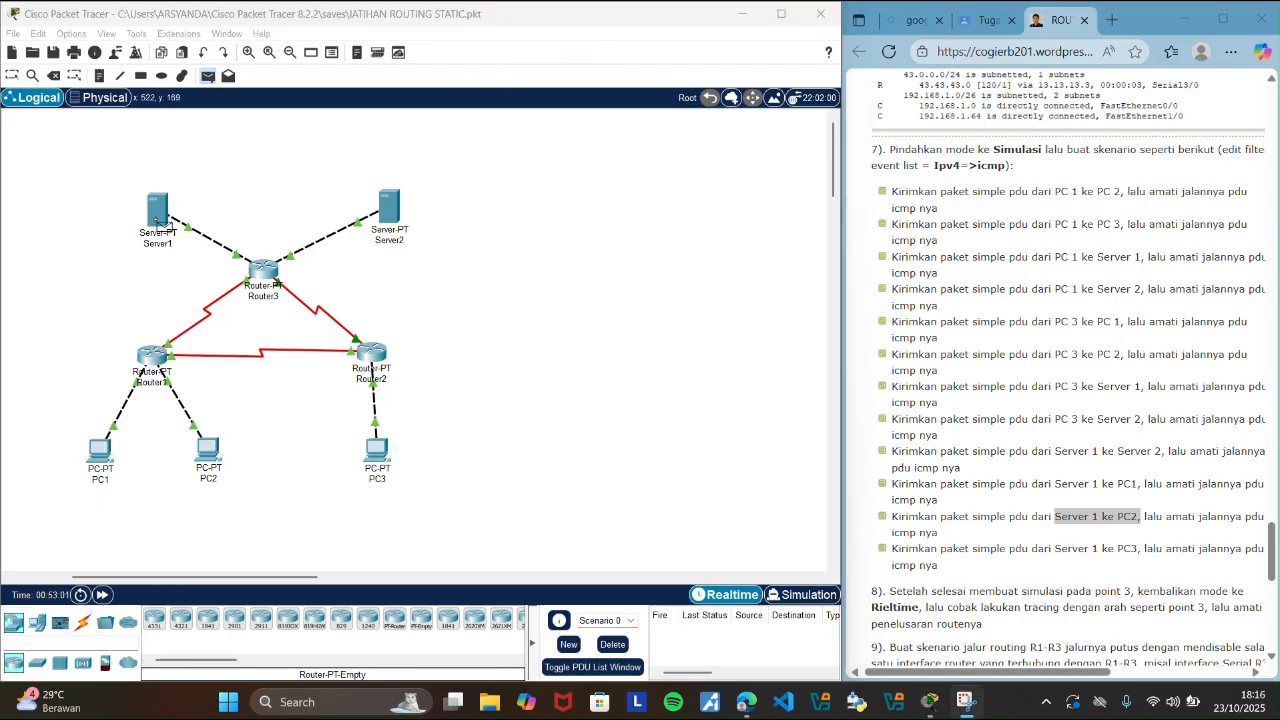
{"action": "left_click", "coordinate": [158, 220]}
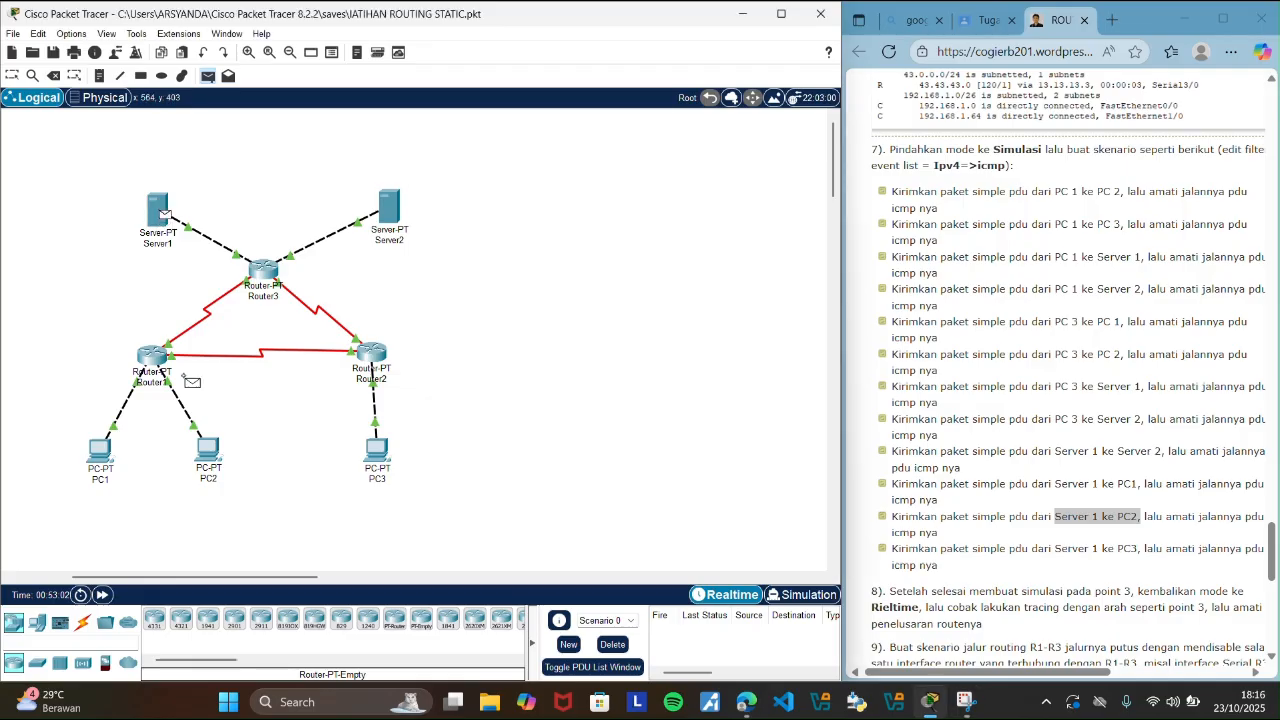
{"action": "left_click", "coordinate": [207, 455]}
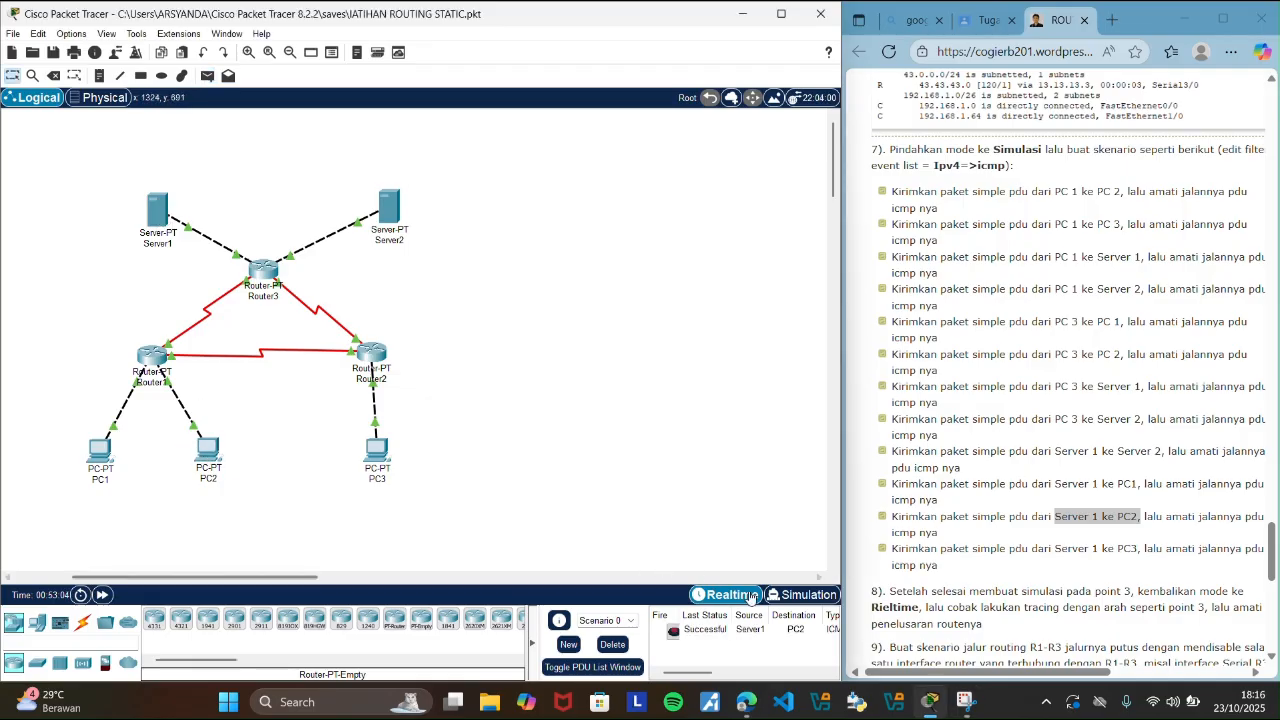
Step the Server1-to-PC2 PDU through its ICMP events in Simulation mode until the reply reaches Server1, and delete the scenario in Realtime mode.
{"action": "left_click", "coordinate": [795, 594]}
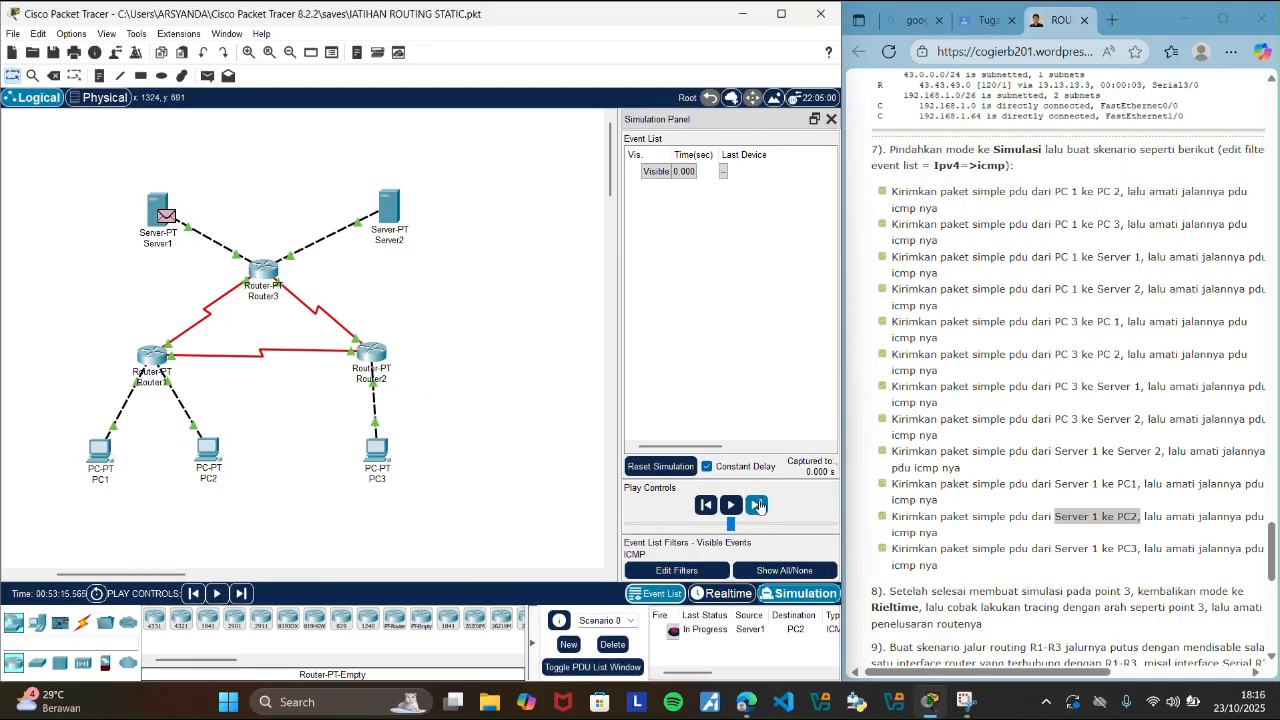
{"action": "left_click", "coordinate": [758, 506]}
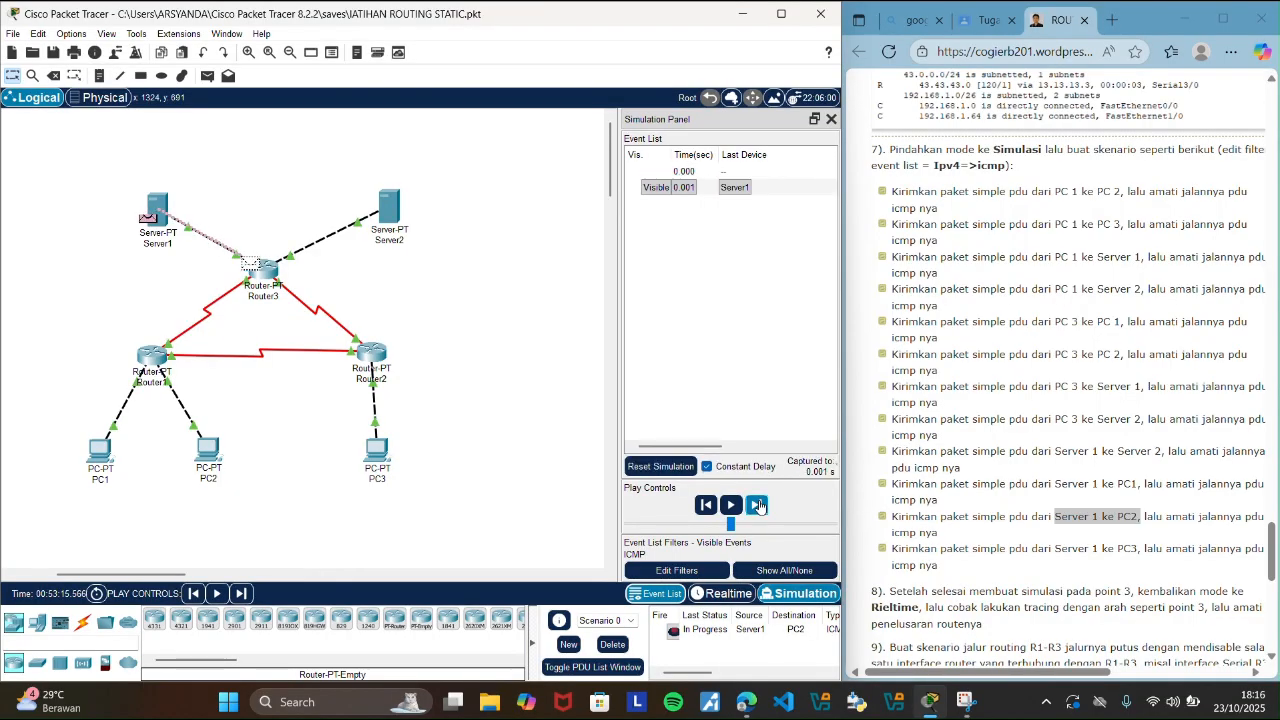
{"action": "left_click", "coordinate": [758, 506]}
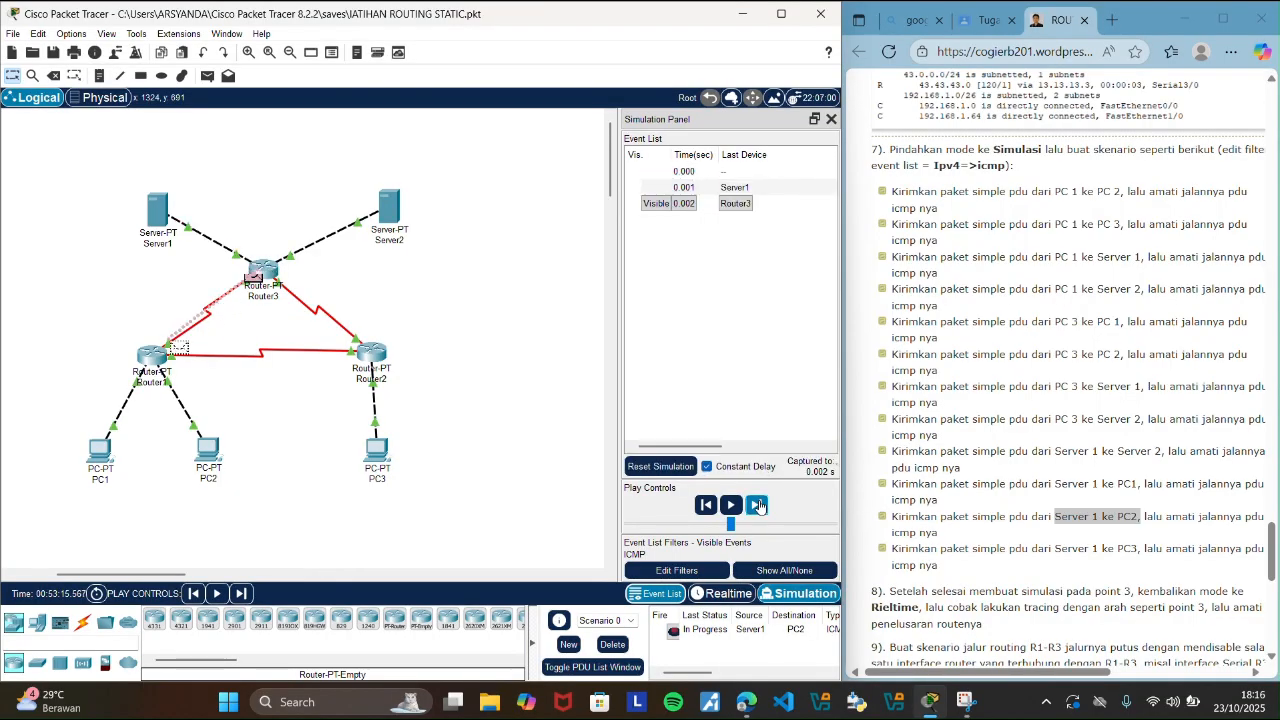
{"action": "left_click", "coordinate": [758, 506]}
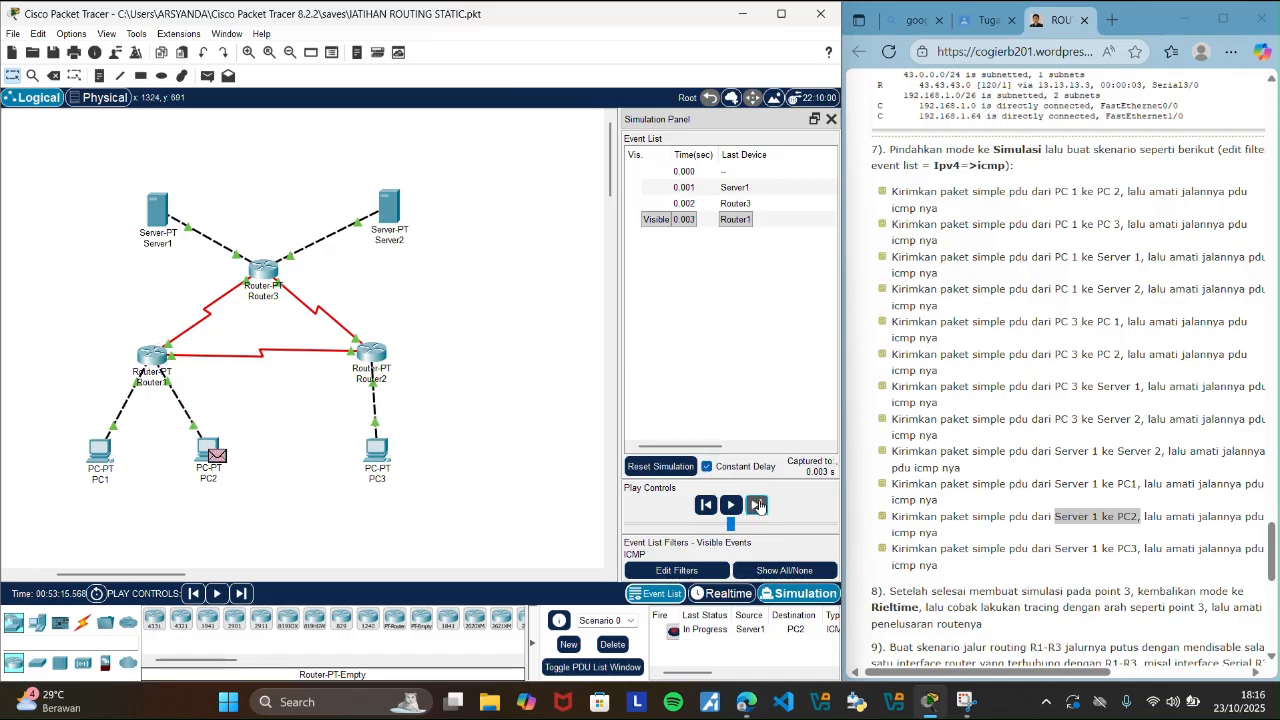
{"action": "left_click", "coordinate": [758, 506]}
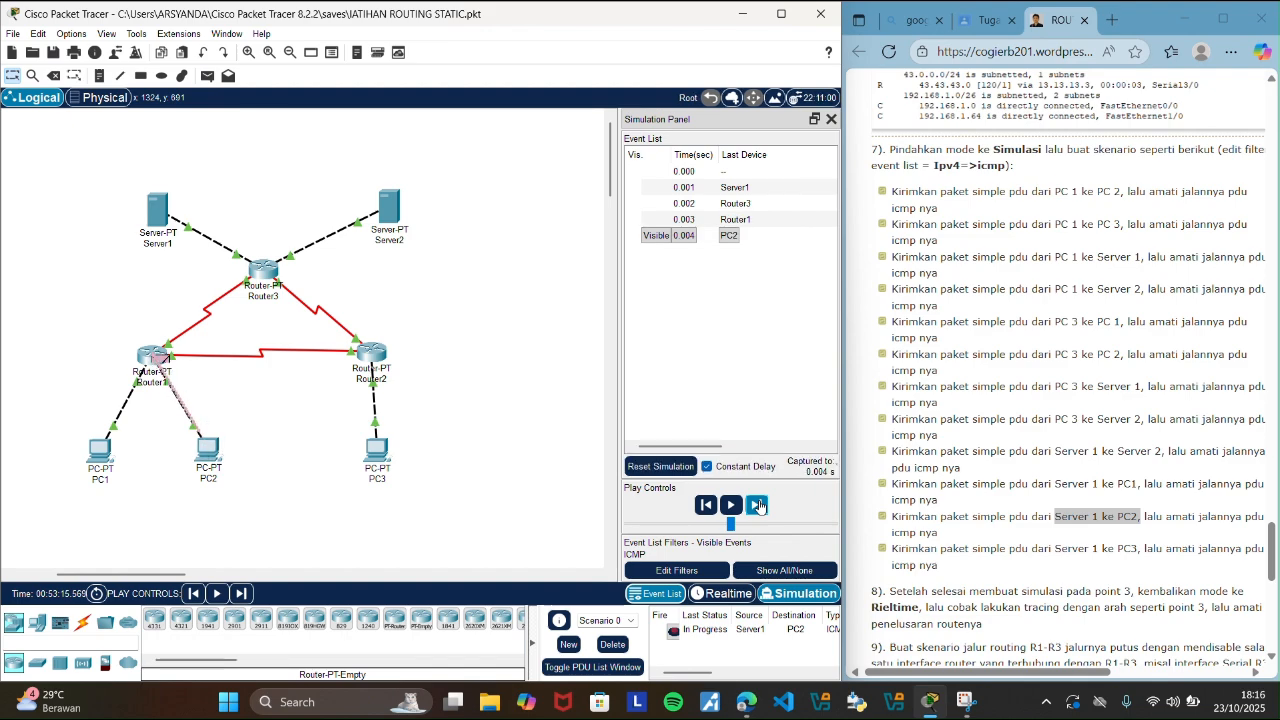
{"action": "left_click", "coordinate": [758, 506]}
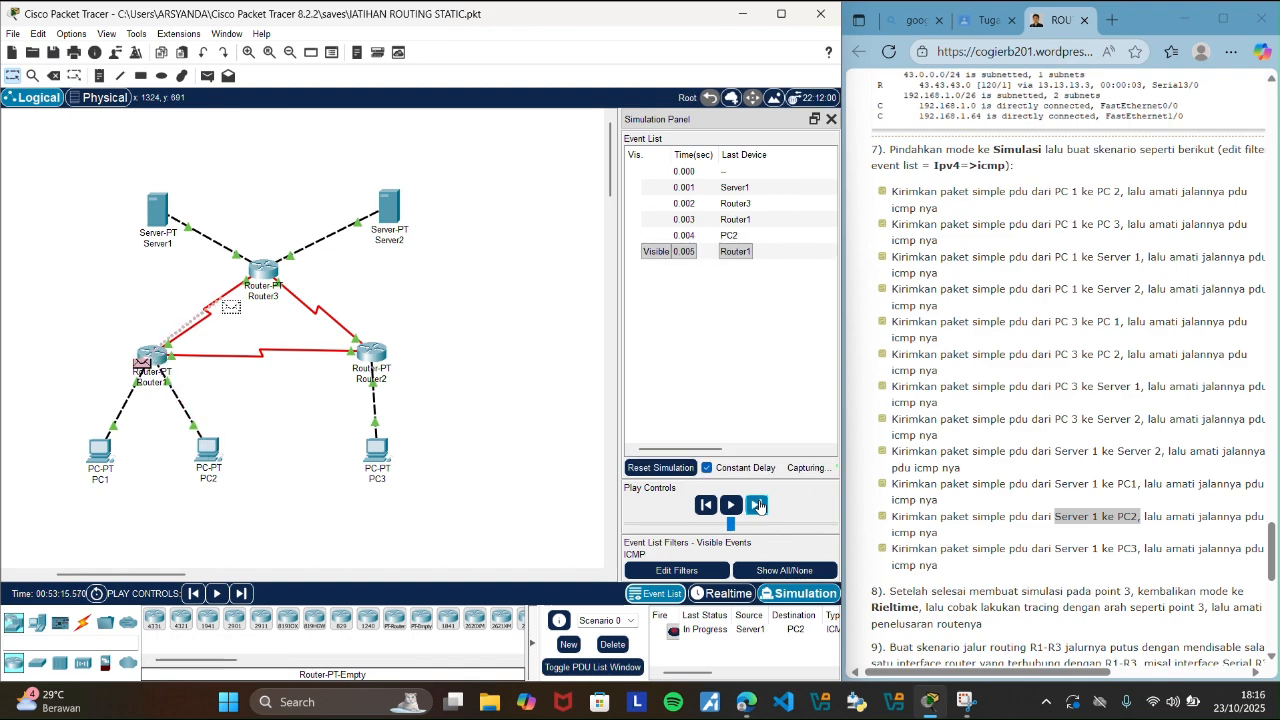
{"action": "left_click", "coordinate": [758, 506]}
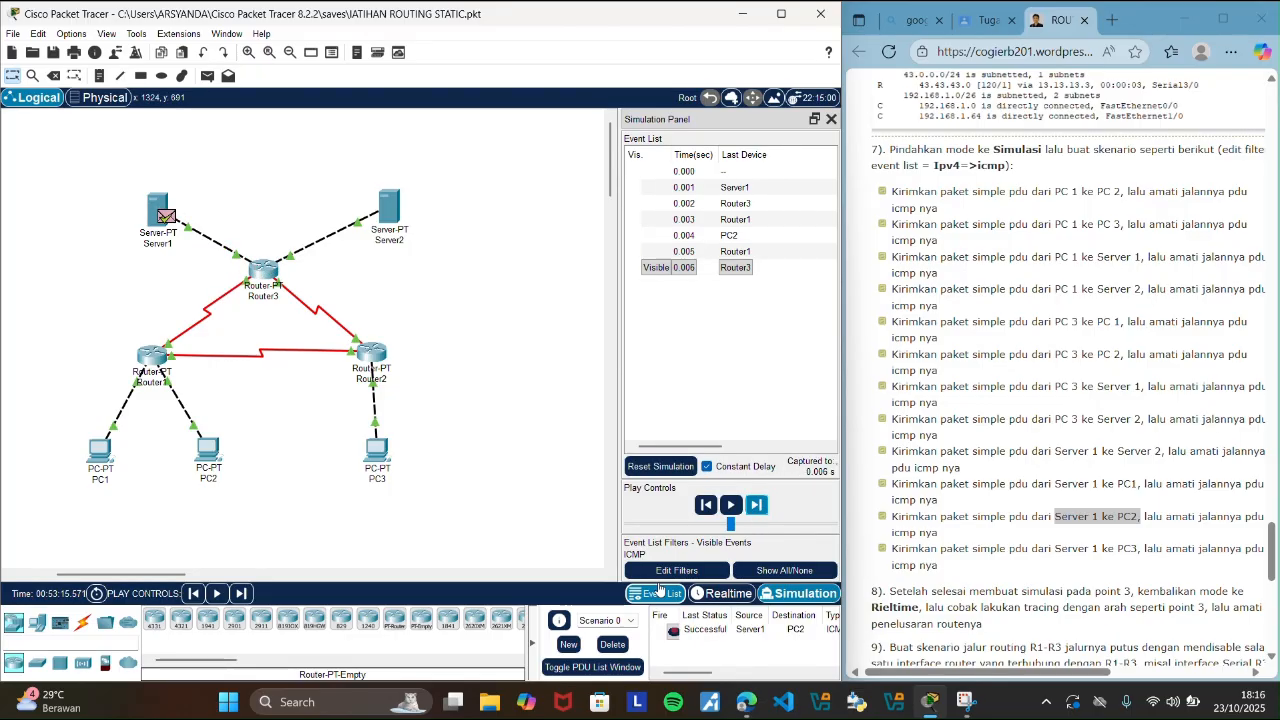
{"action": "left_click", "coordinate": [731, 596]}
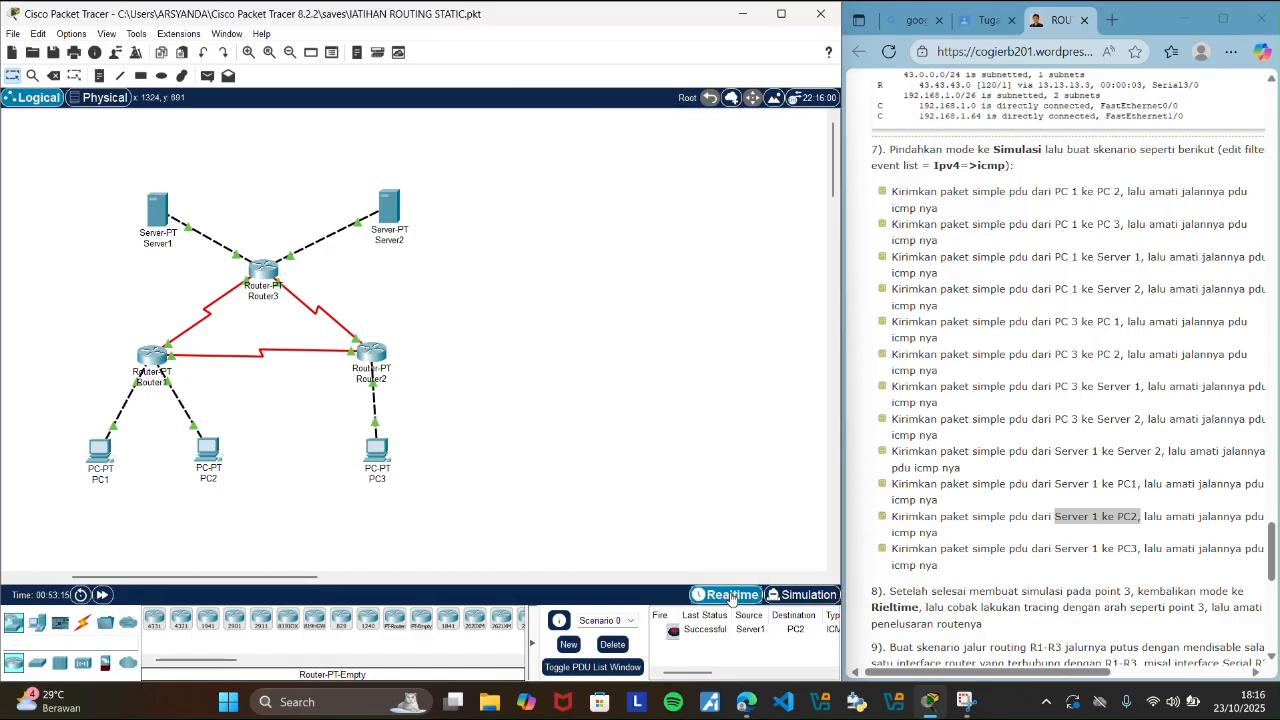
{"action": "left_click", "coordinate": [613, 644]}
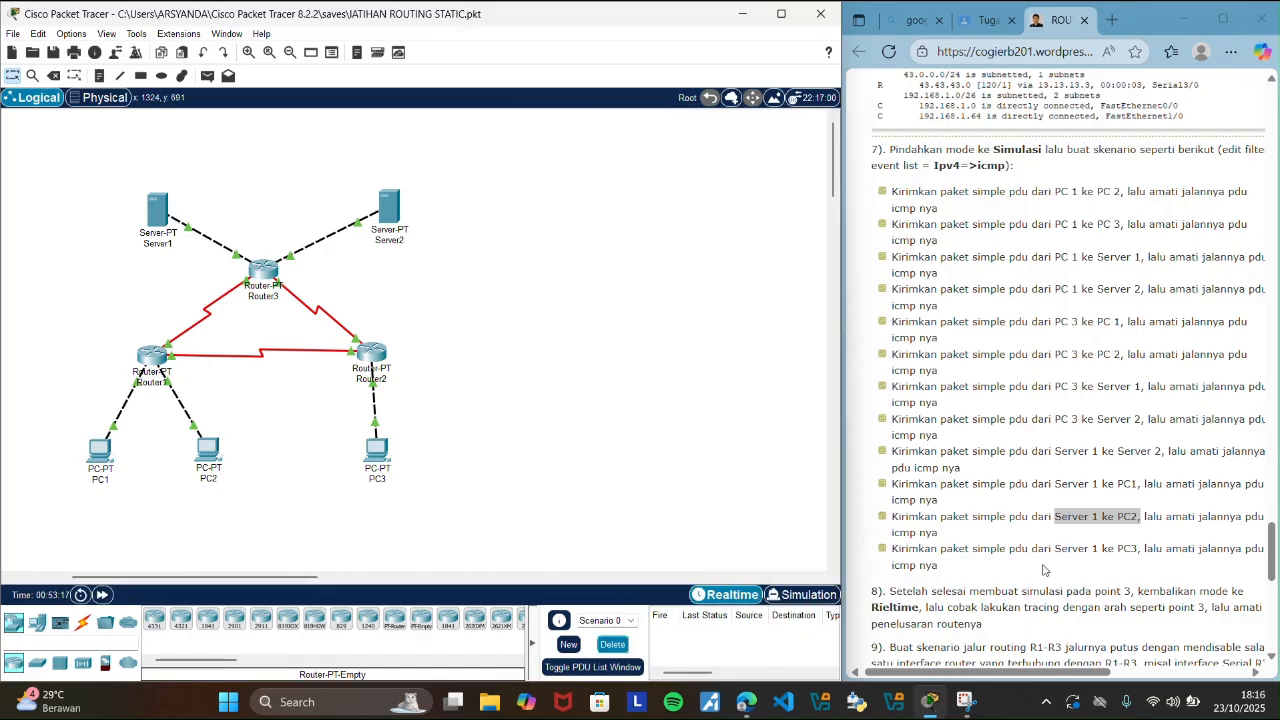
Highlight the guide's Server 1 to PC3 scenario, add a simple PDU from Server1 to PC3, and switch to Simulation mode.
{"action": "left_click_drag", "start_coordinate": [1057, 548], "coordinate": [1137, 551]}
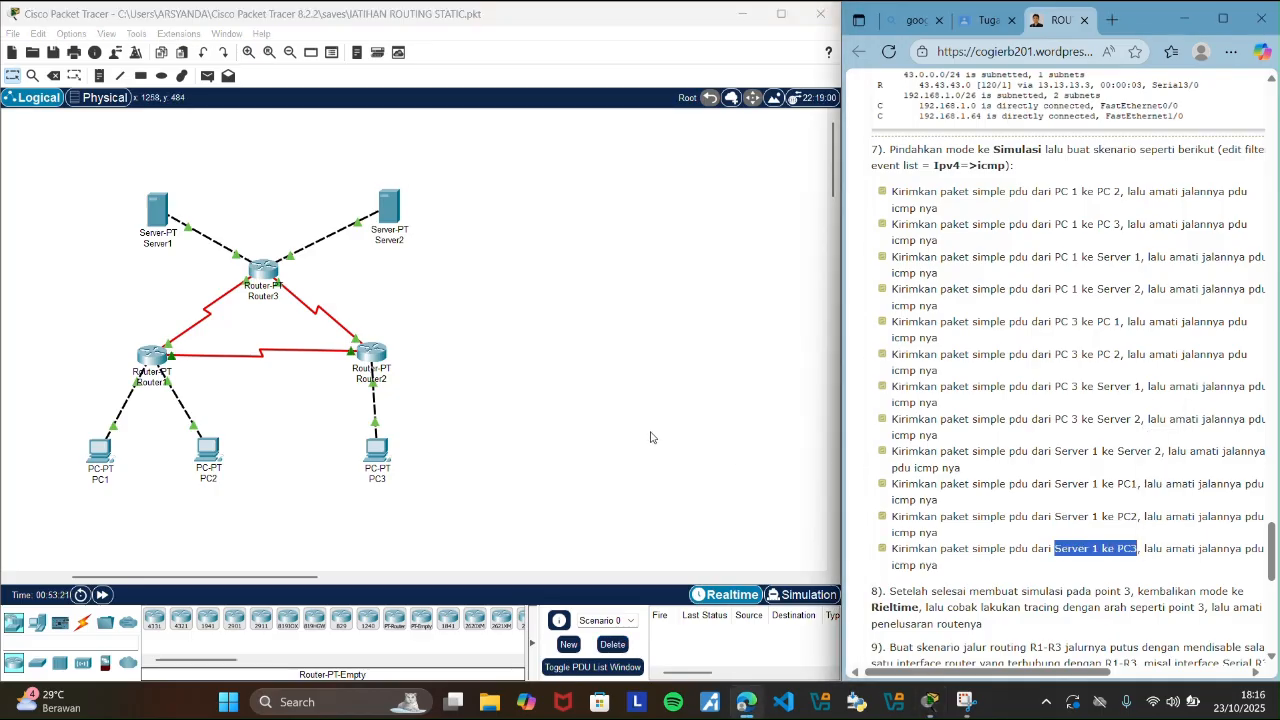
{"action": "left_click", "coordinate": [650, 435]}
{"action": "left_click", "coordinate": [207, 75]}
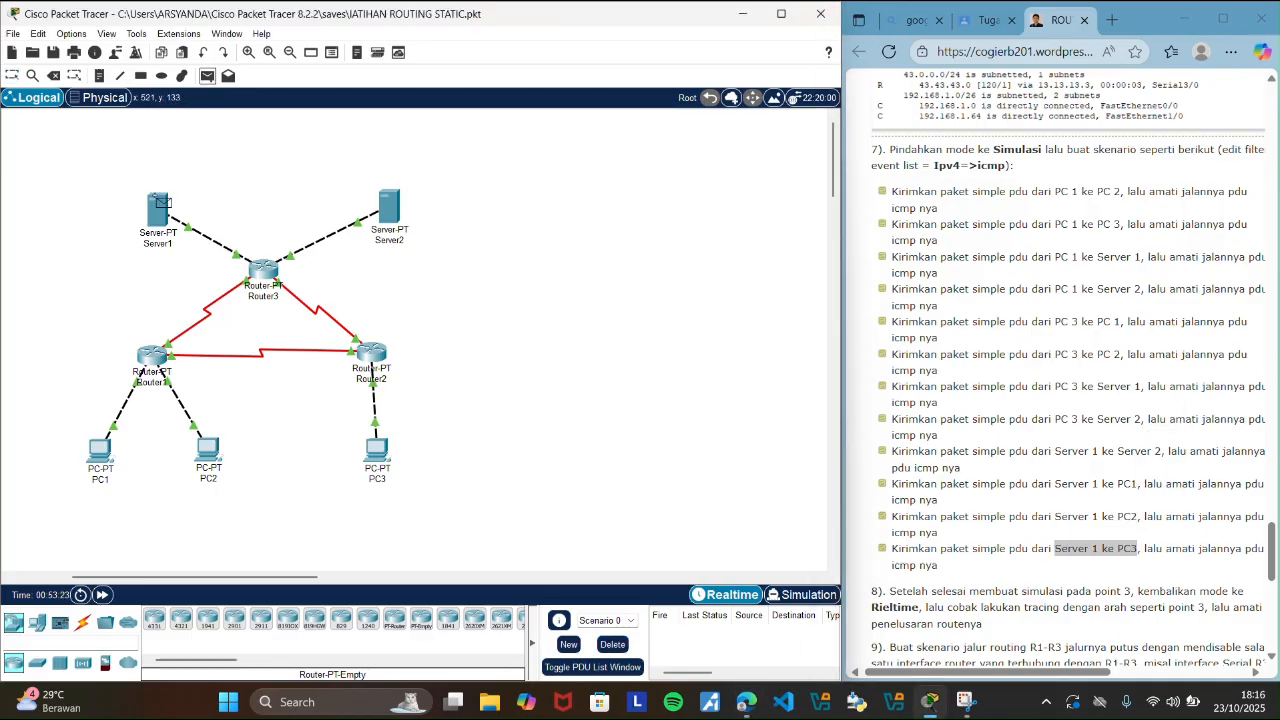
{"action": "left_click", "coordinate": [160, 214]}
{"action": "left_click", "coordinate": [380, 455]}
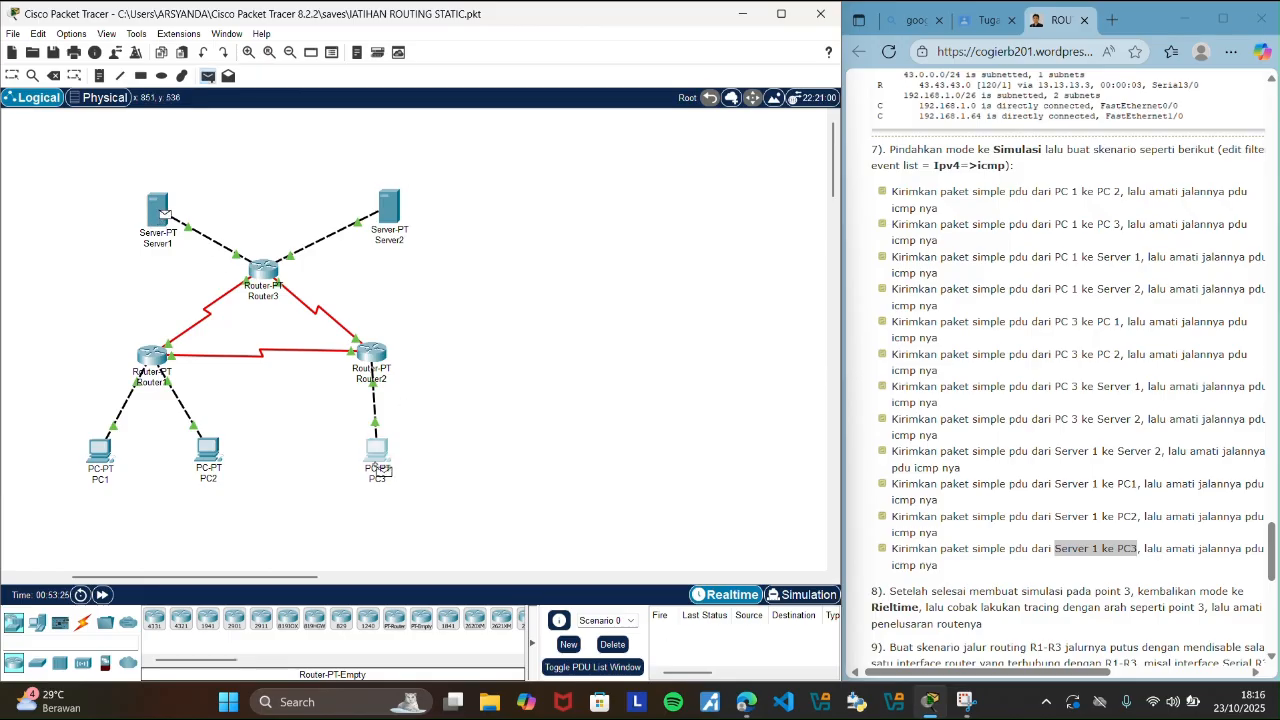
{"action": "left_click", "coordinate": [804, 596]}
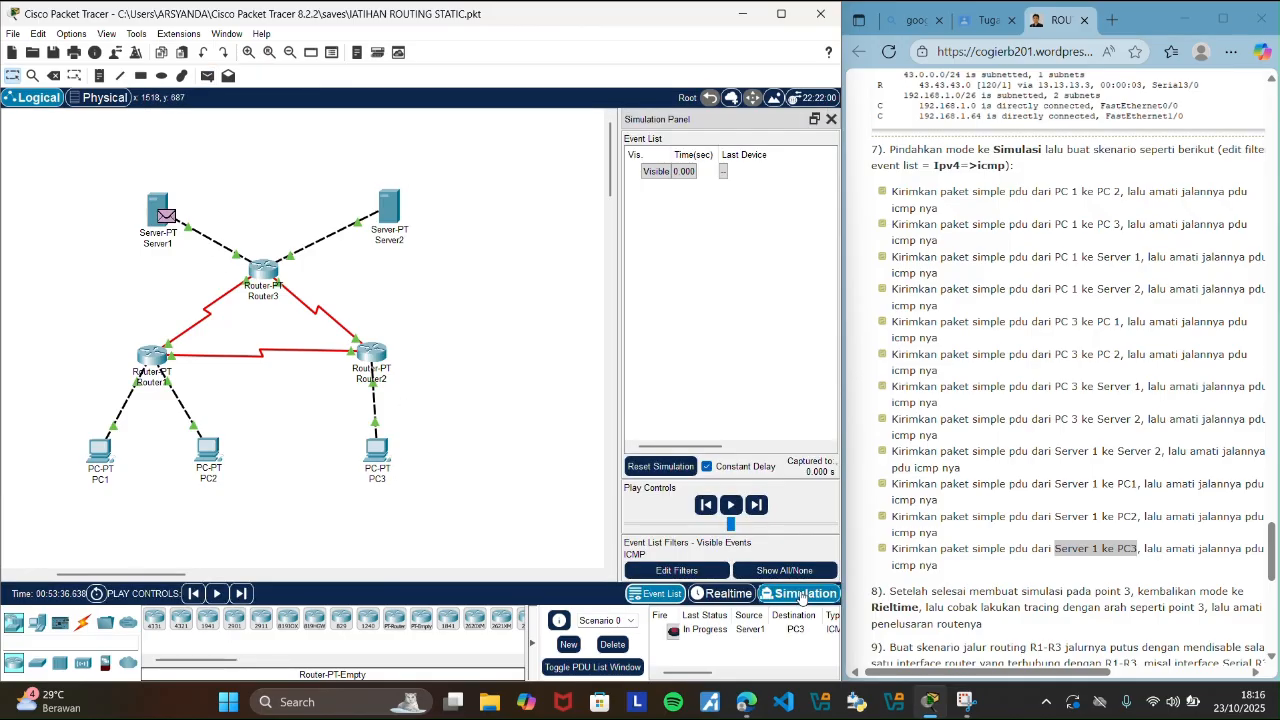
Step the Server1-to-PC3 PDU through its ICMP events until the reply reaches Server1, and delete the scenario in Realtime mode.
{"action": "left_click", "coordinate": [756, 506]}
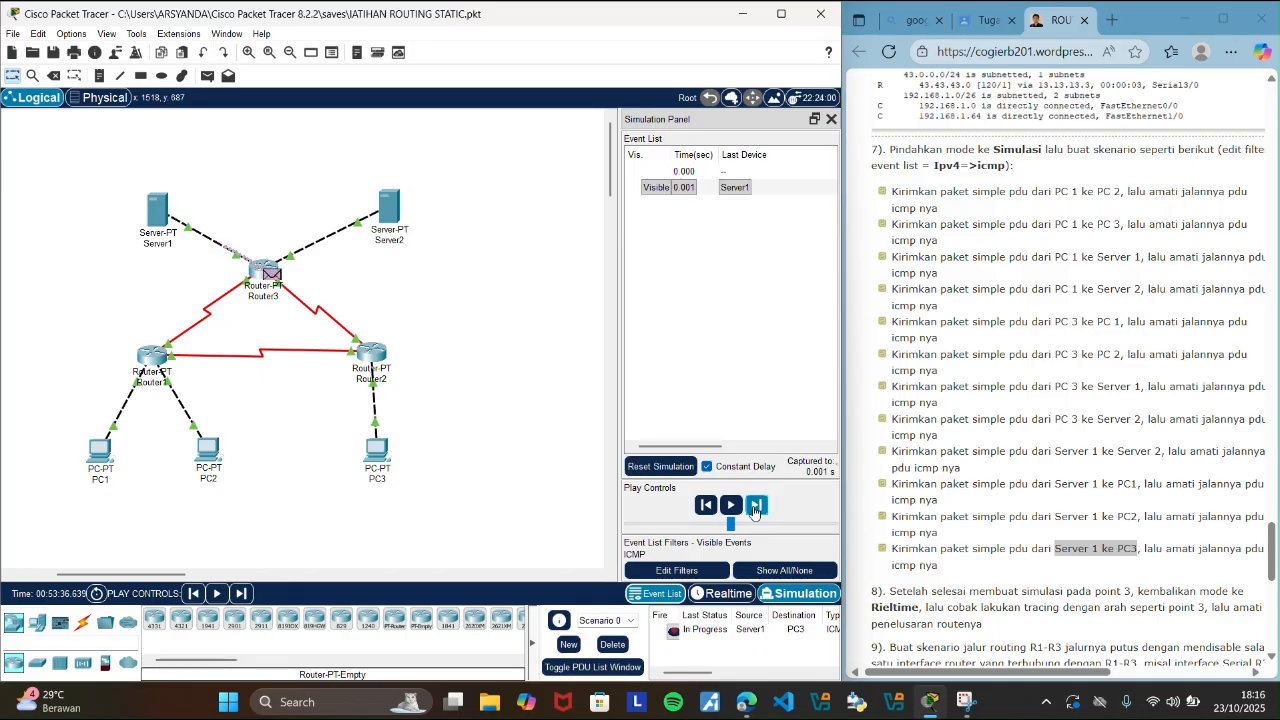
{"action": "left_click", "coordinate": [756, 506]}
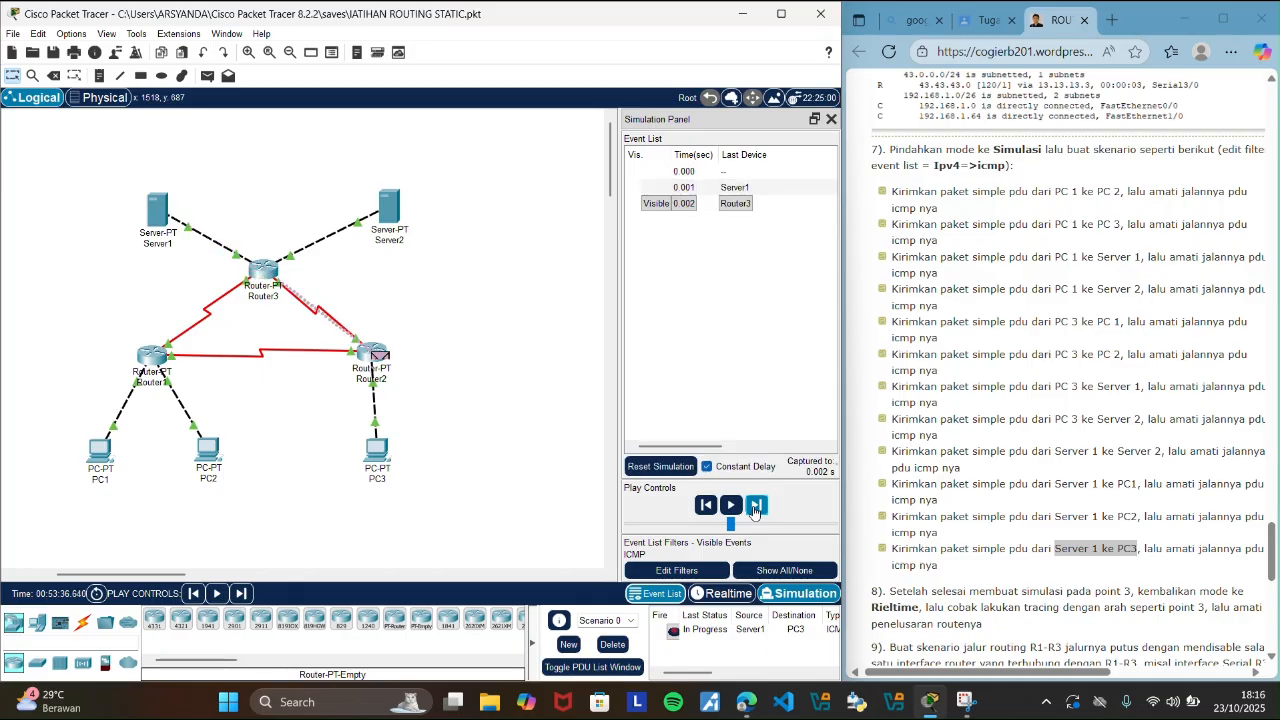
{"action": "left_click", "coordinate": [756, 506]}
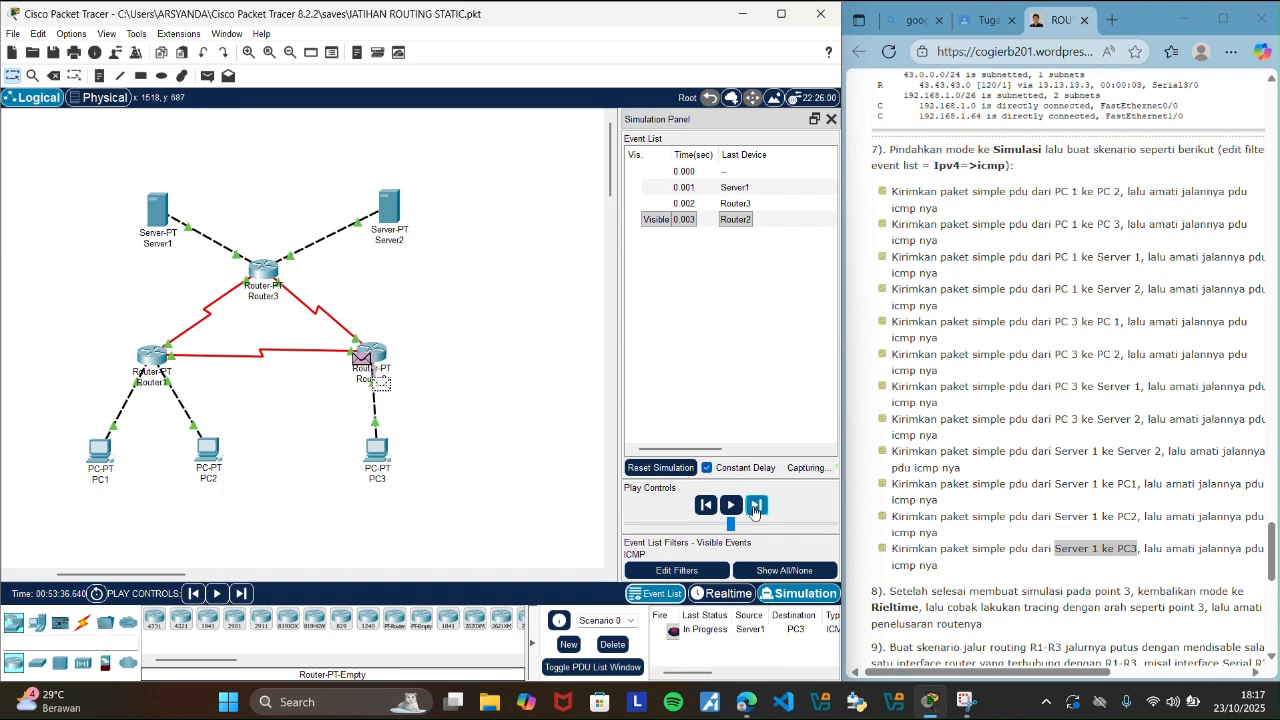
{"action": "left_click", "coordinate": [756, 506]}
{"action": "left_click", "coordinate": [756, 506]}
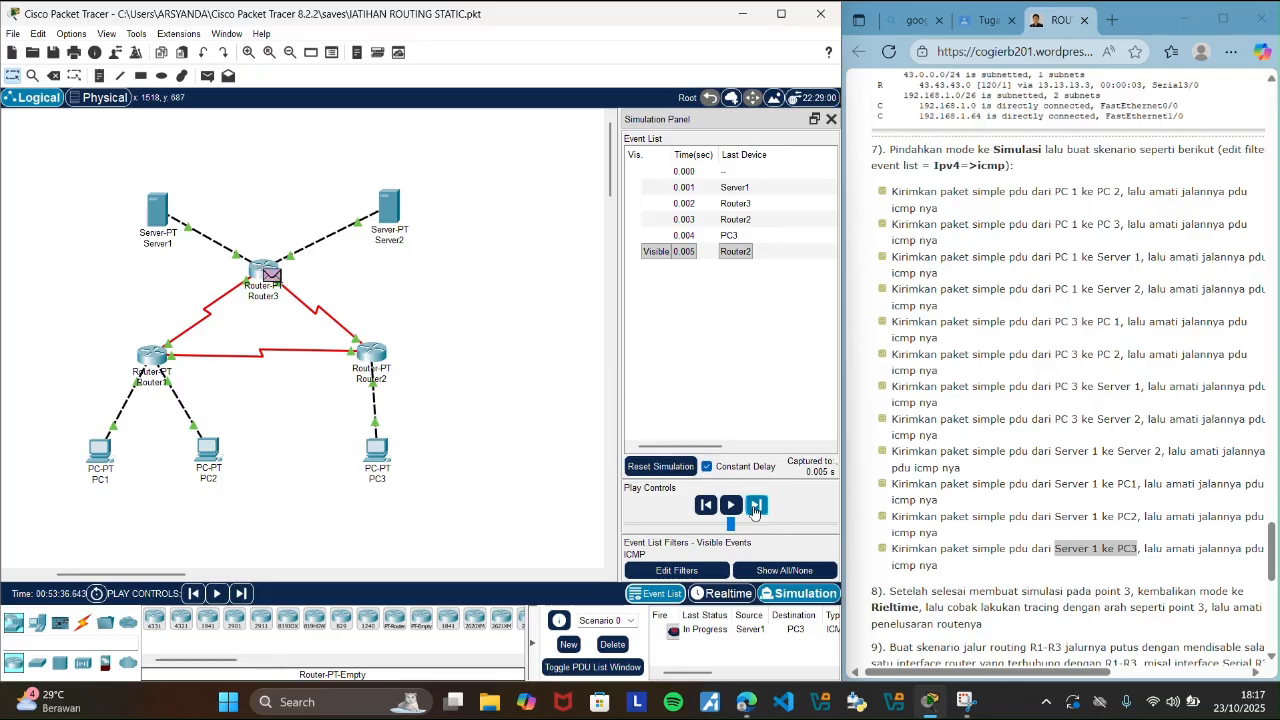
{"action": "left_click", "coordinate": [755, 506]}
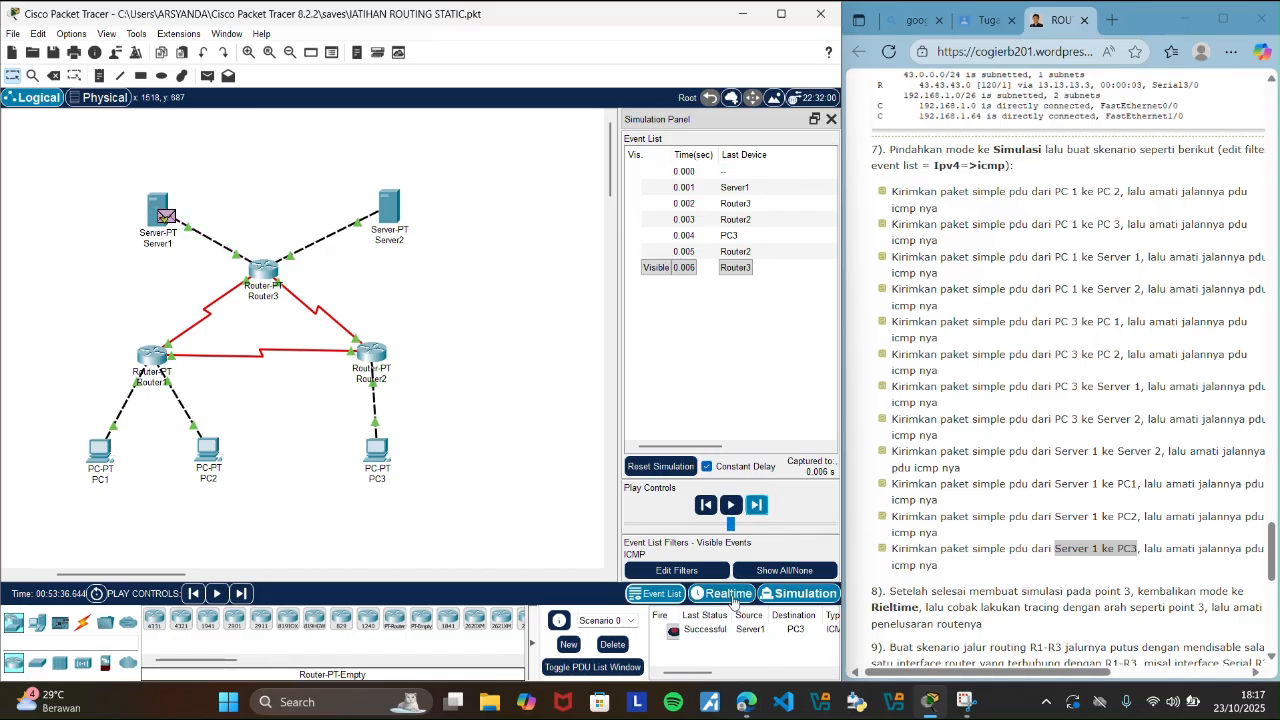
{"action": "left_click", "coordinate": [733, 595]}
{"action": "left_click", "coordinate": [612, 644]}
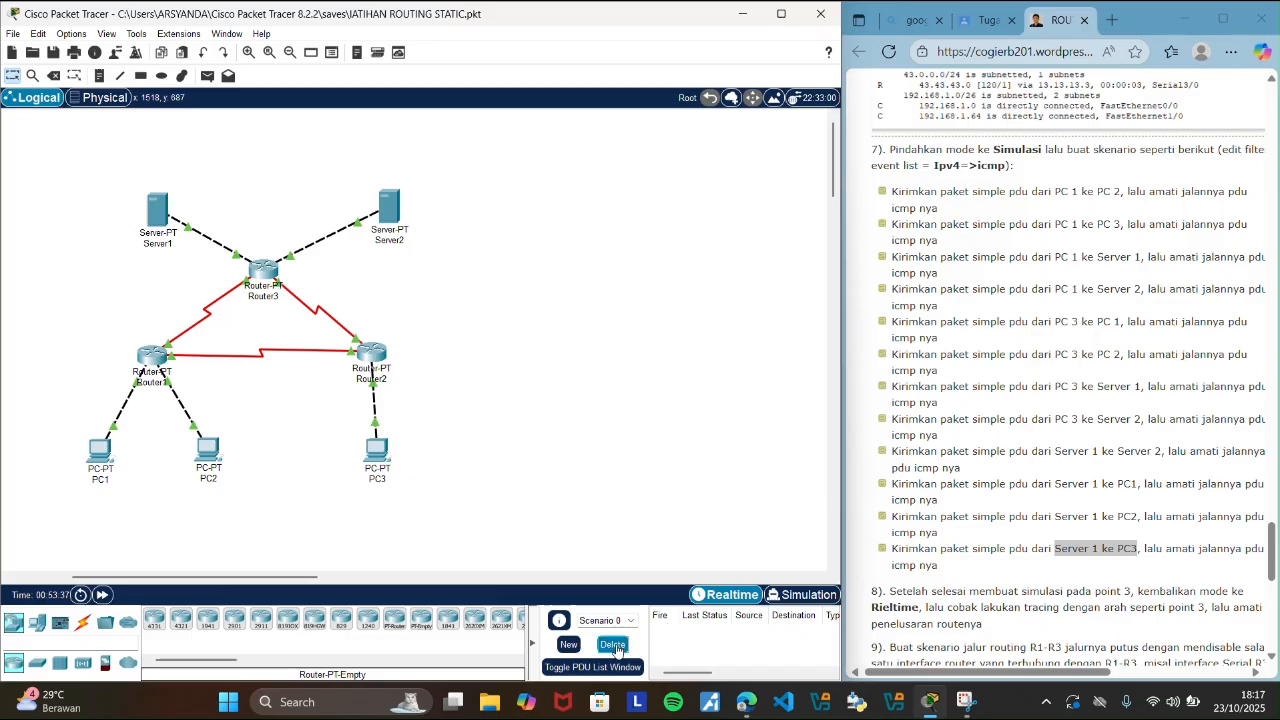
Highlight the guide's step 8 instruction about returning to Realtime mode and tracing the routes.
{"action": "left_click", "coordinate": [1266, 545]}
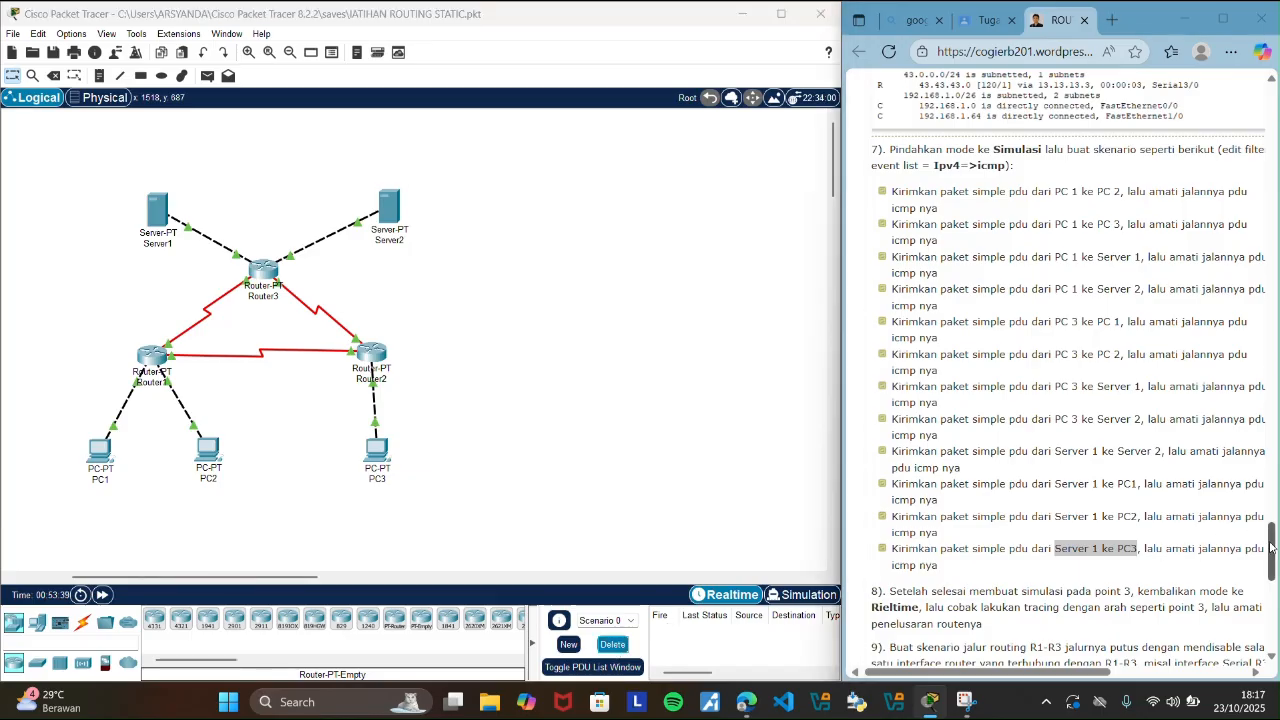
{"action": "scroll", "coordinate": [1010, 513], "scroll_direction": "down", "scroll_amount": 3}
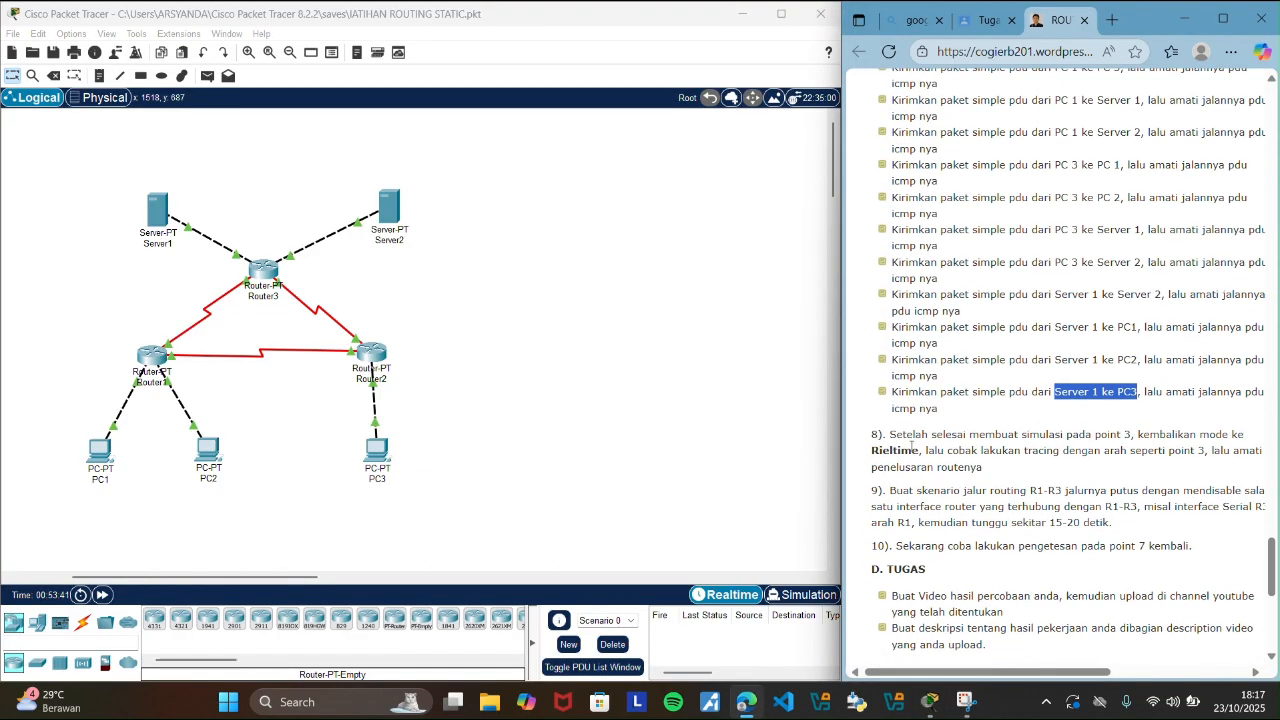
{"action": "left_click_drag", "start_coordinate": [889, 434], "coordinate": [999, 468]}
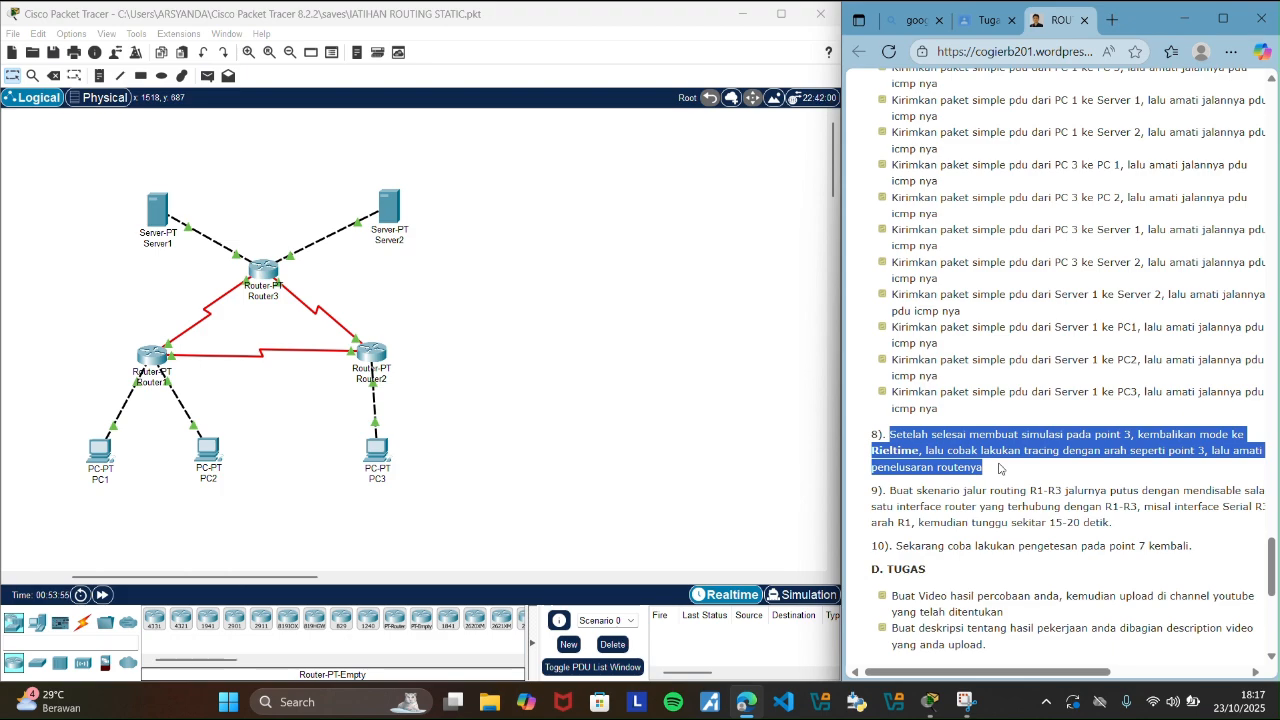
Return to the guide's step 7 scenario list, highlight PC 1 to PC 2, and send a simple PDU from PC1 to PC2 in Realtime mode.
{"action": "left_click", "coordinate": [740, 435]}
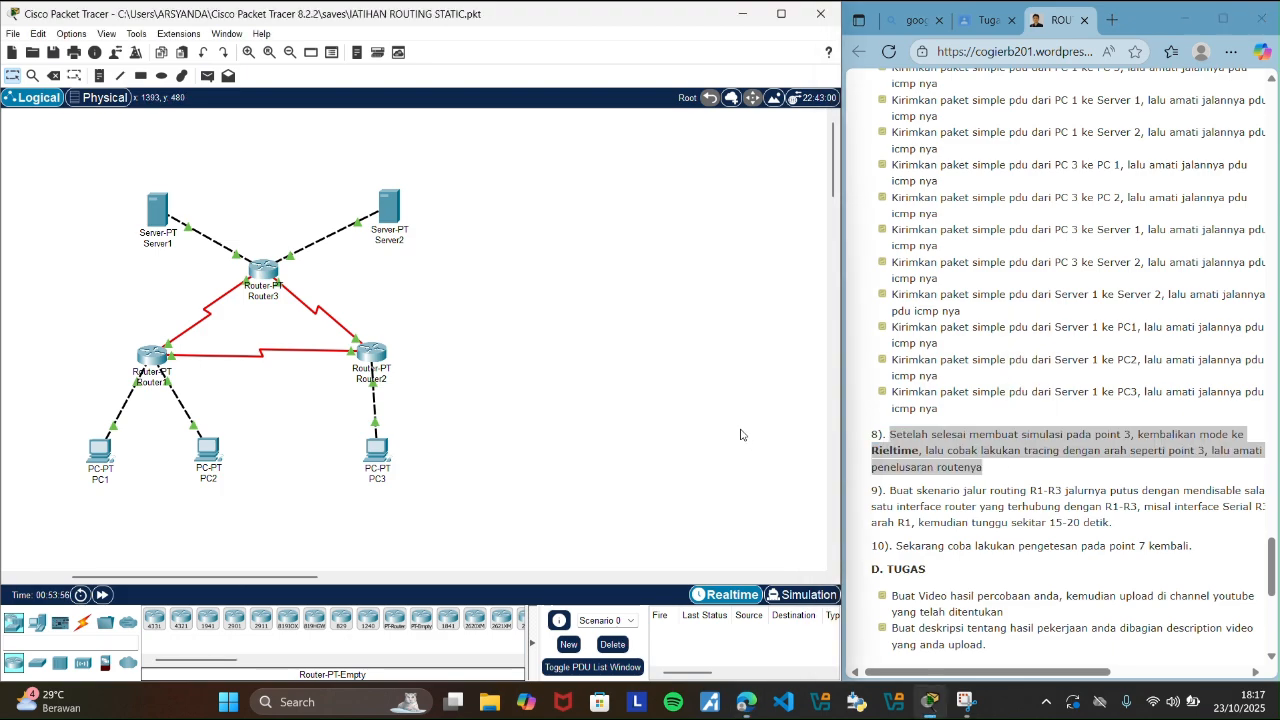
{"action": "mouse_move", "coordinate": [1272, 548]}
{"action": "left_mouse_down"}
{"action": "mouse_move", "coordinate": [1275, 510]}
{"action": "mouse_move", "coordinate": [1276, 535]}
{"action": "left_mouse_up"}
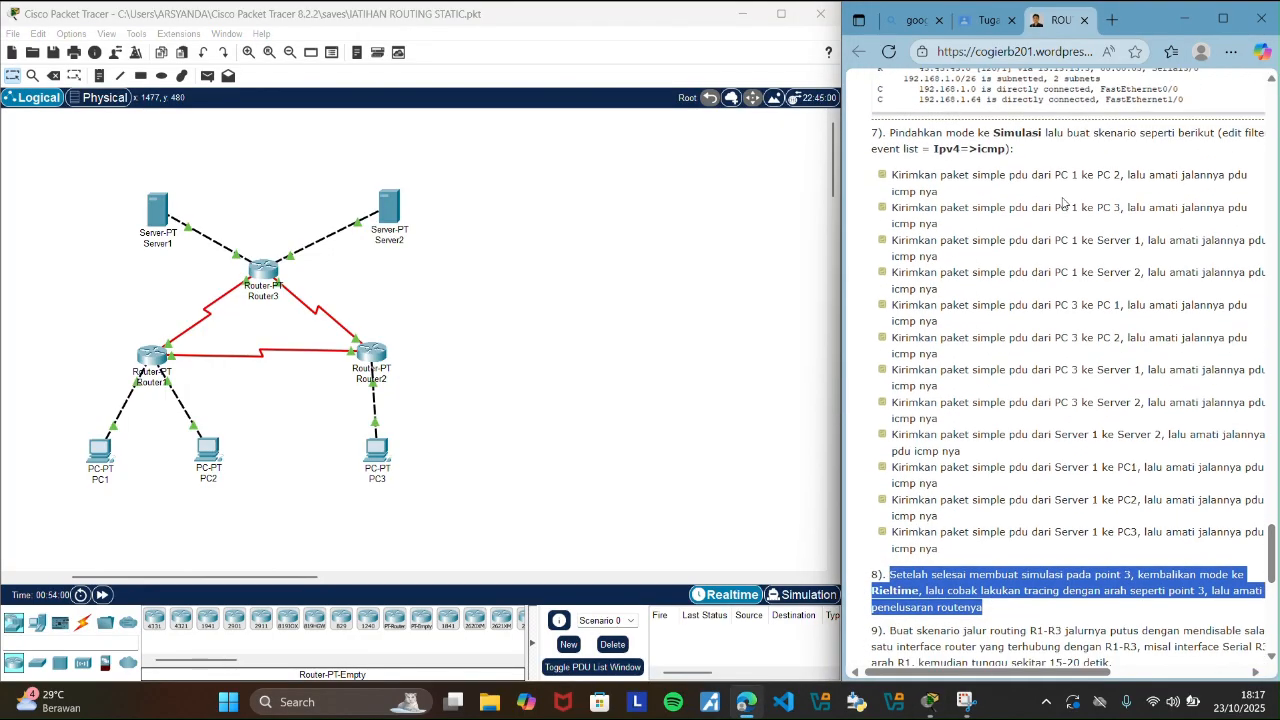
{"action": "left_click", "coordinate": [1065, 202]}
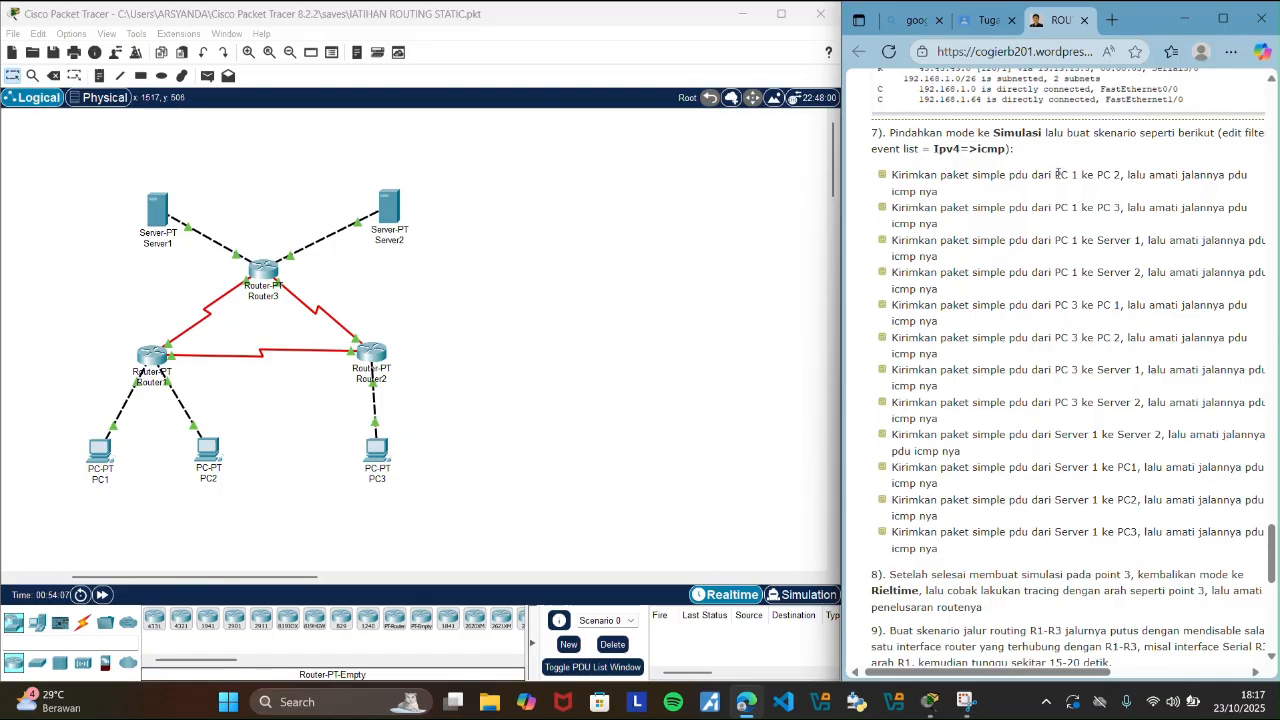
{"action": "left_click_drag", "start_coordinate": [1056, 175], "coordinate": [1117, 175]}
{"action": "left_click", "coordinate": [537, 283]}
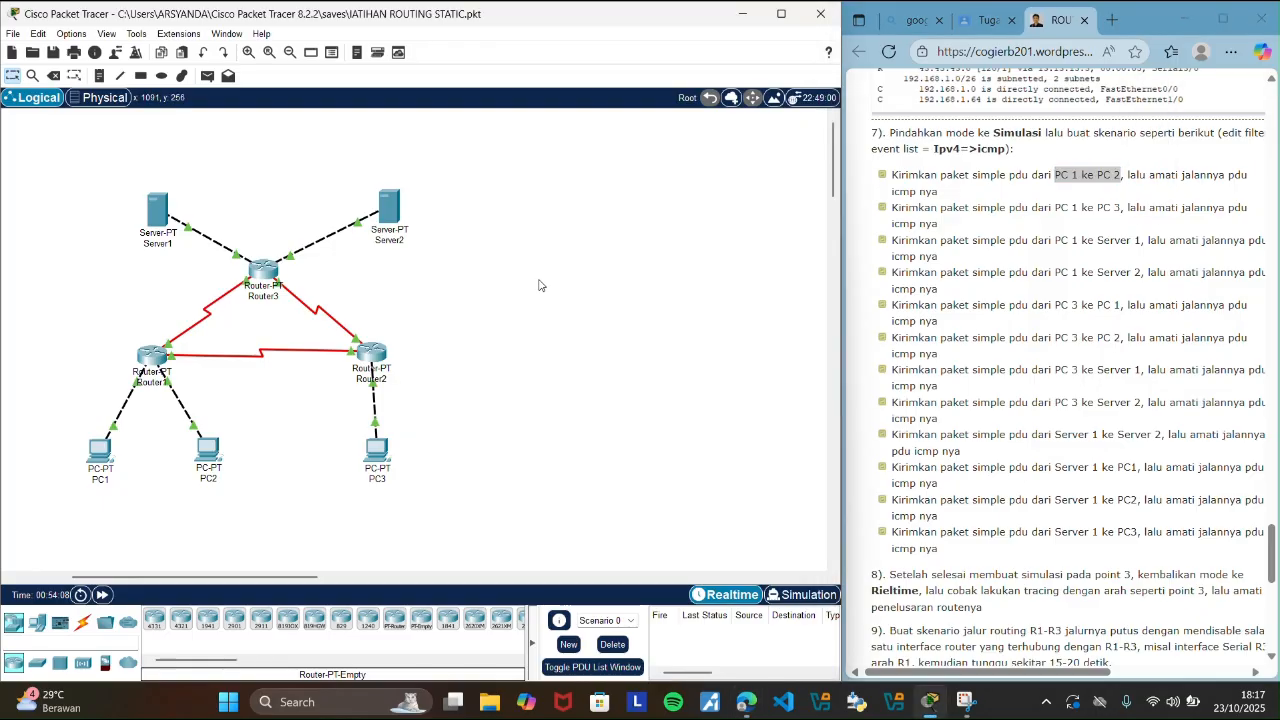
{"action": "left_click", "coordinate": [212, 78]}
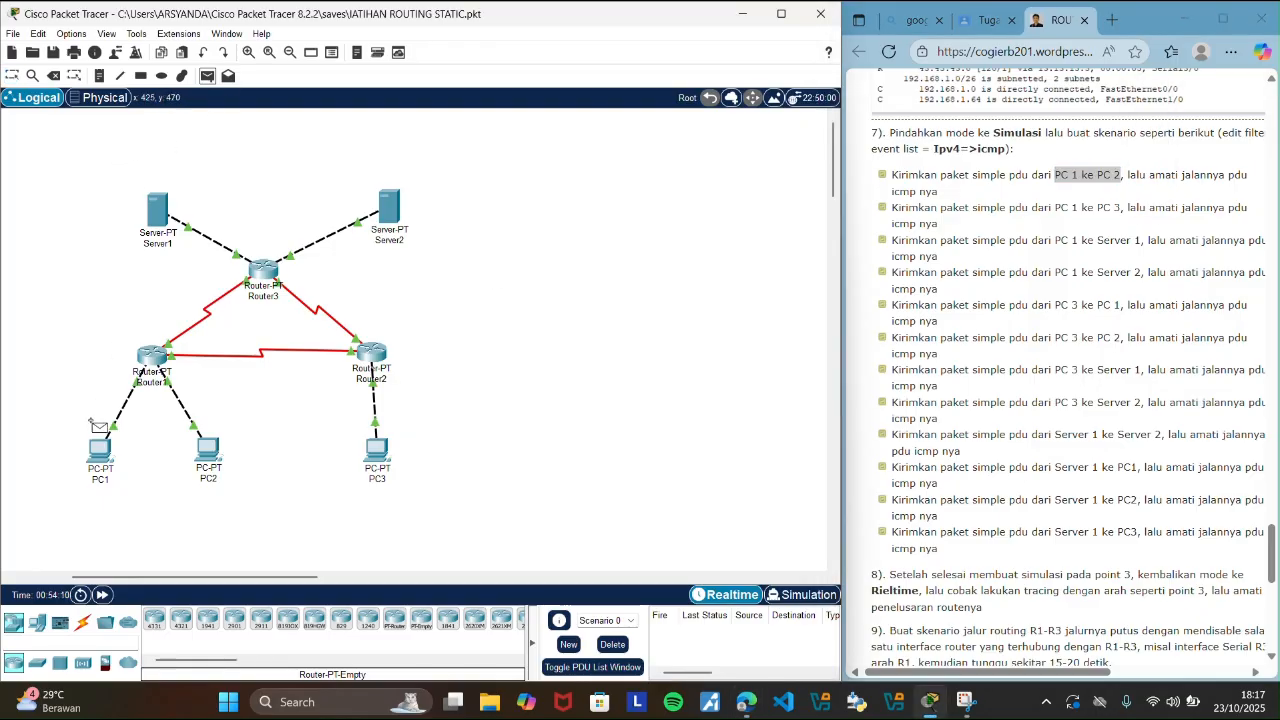
{"action": "left_click", "coordinate": [103, 452]}
{"action": "left_click", "coordinate": [212, 463]}
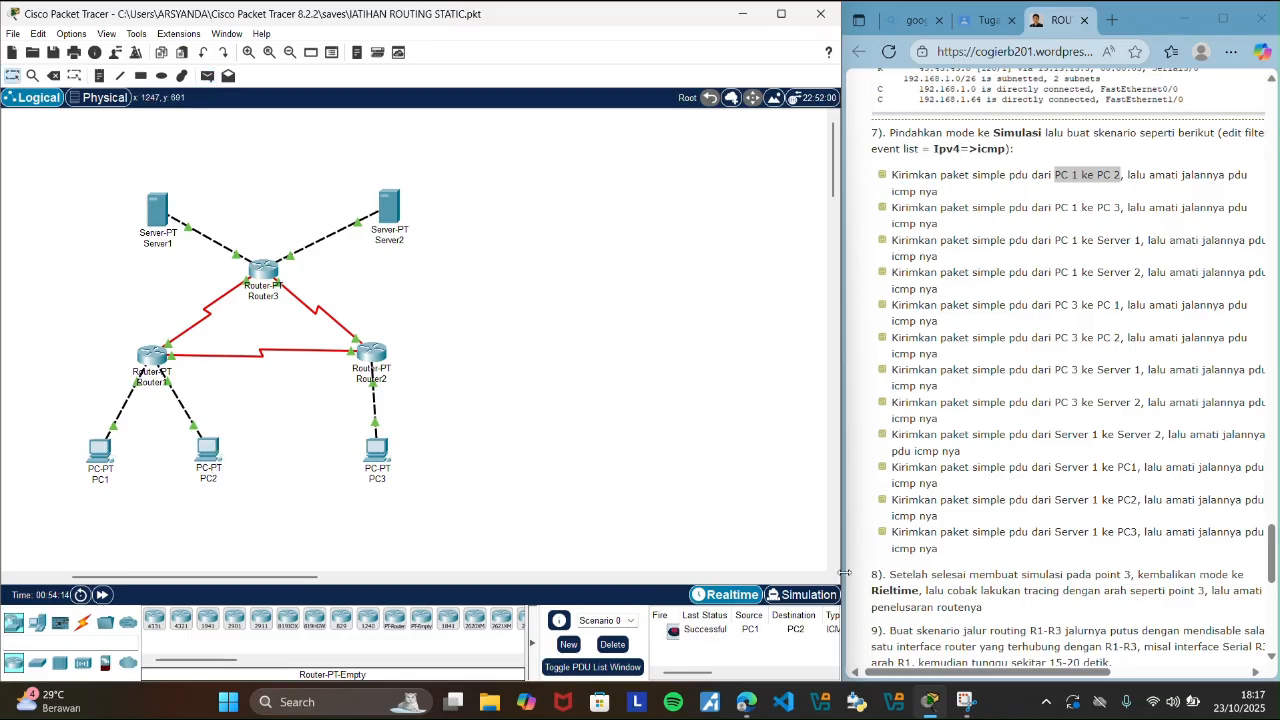
{"action": "left_click_drag", "start_coordinate": [844, 572], "coordinate": [903, 544]}
Highlight the guide's PC 1 to PC 3 scenario, send a simple PDU from PC1 to PC3, and check its entry in the PDU list.
{"action": "left_click_drag", "start_coordinate": [1054, 207], "coordinate": [1121, 208]}
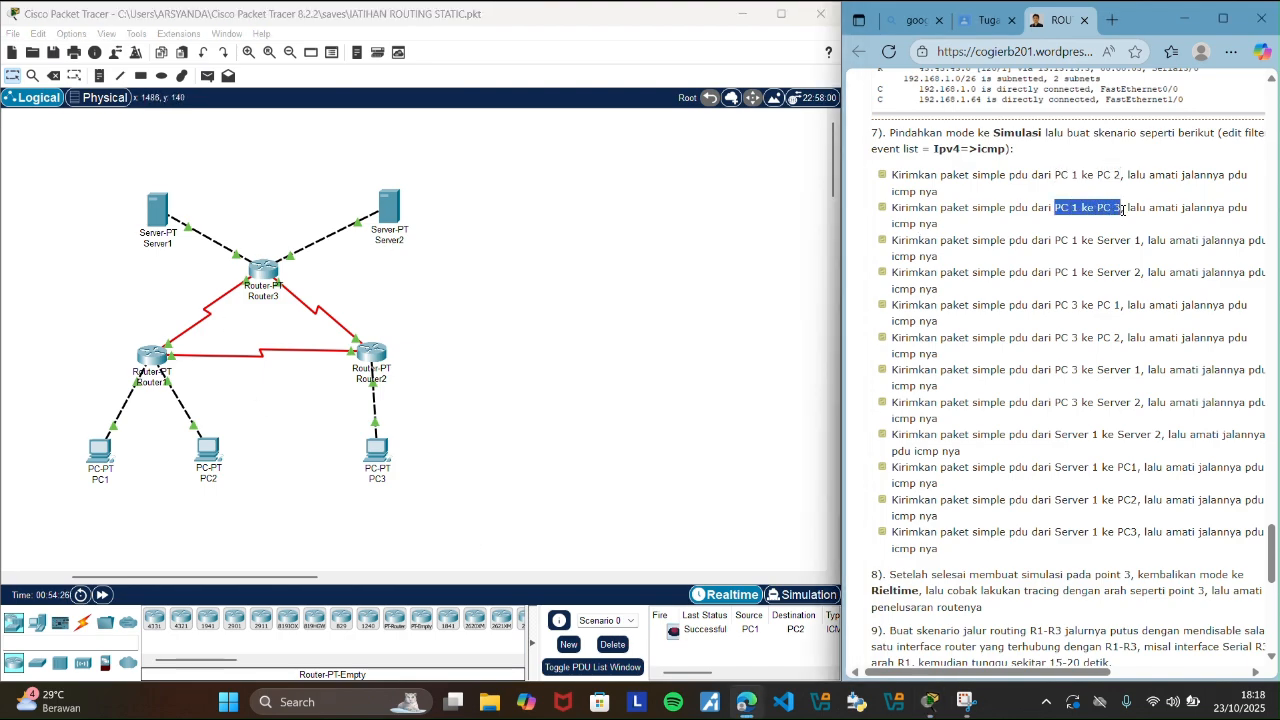
{"action": "left_click", "coordinate": [458, 320]}
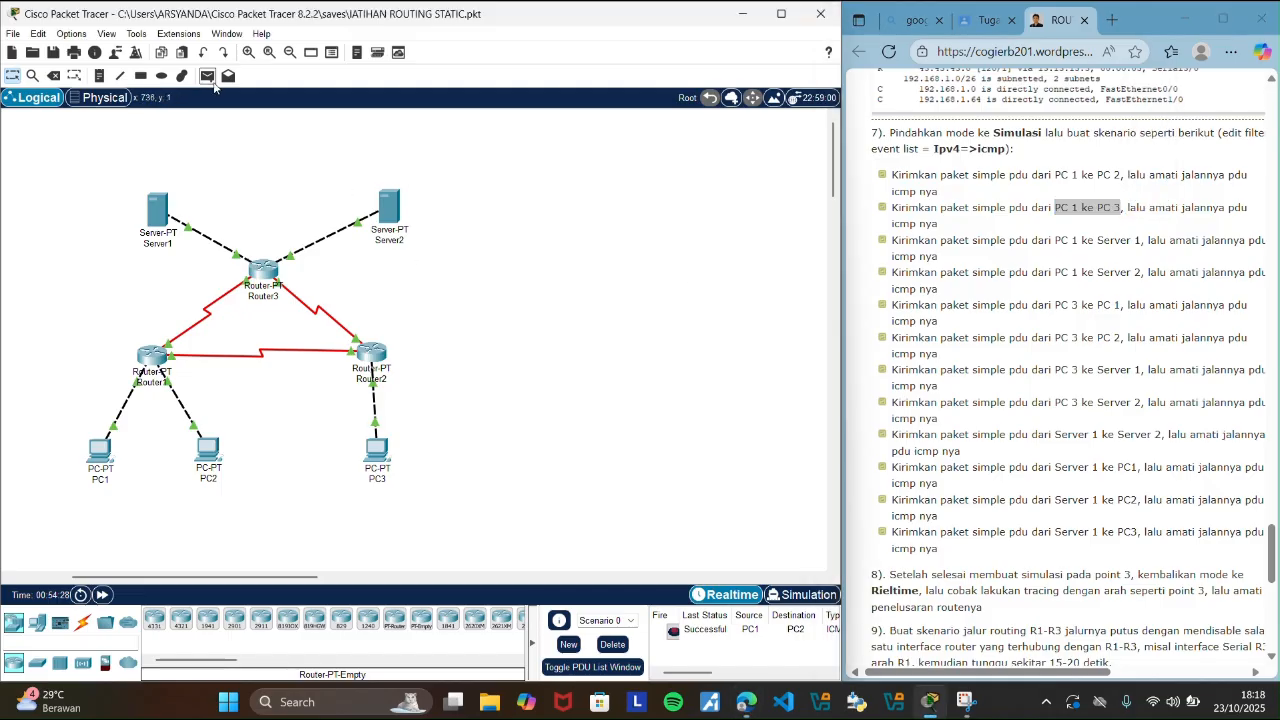
{"action": "left_click", "coordinate": [205, 78]}
{"action": "left_click", "coordinate": [104, 452]}
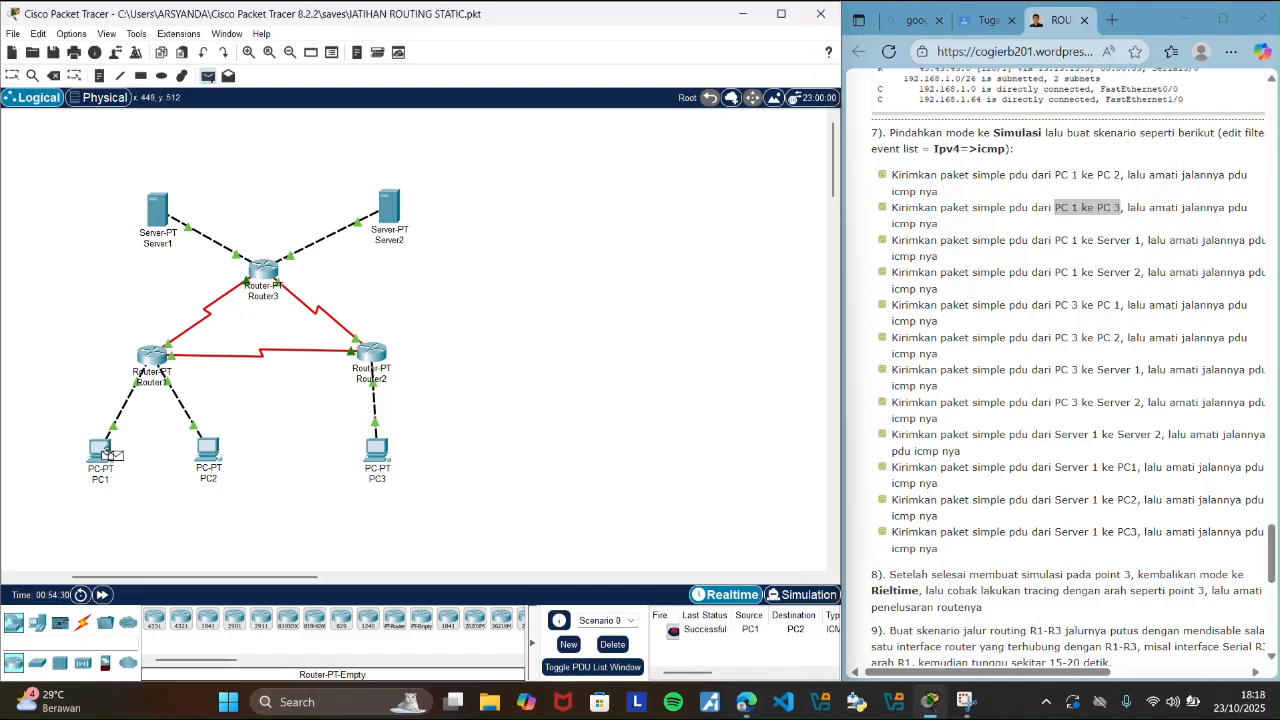
{"action": "left_click", "coordinate": [378, 453]}
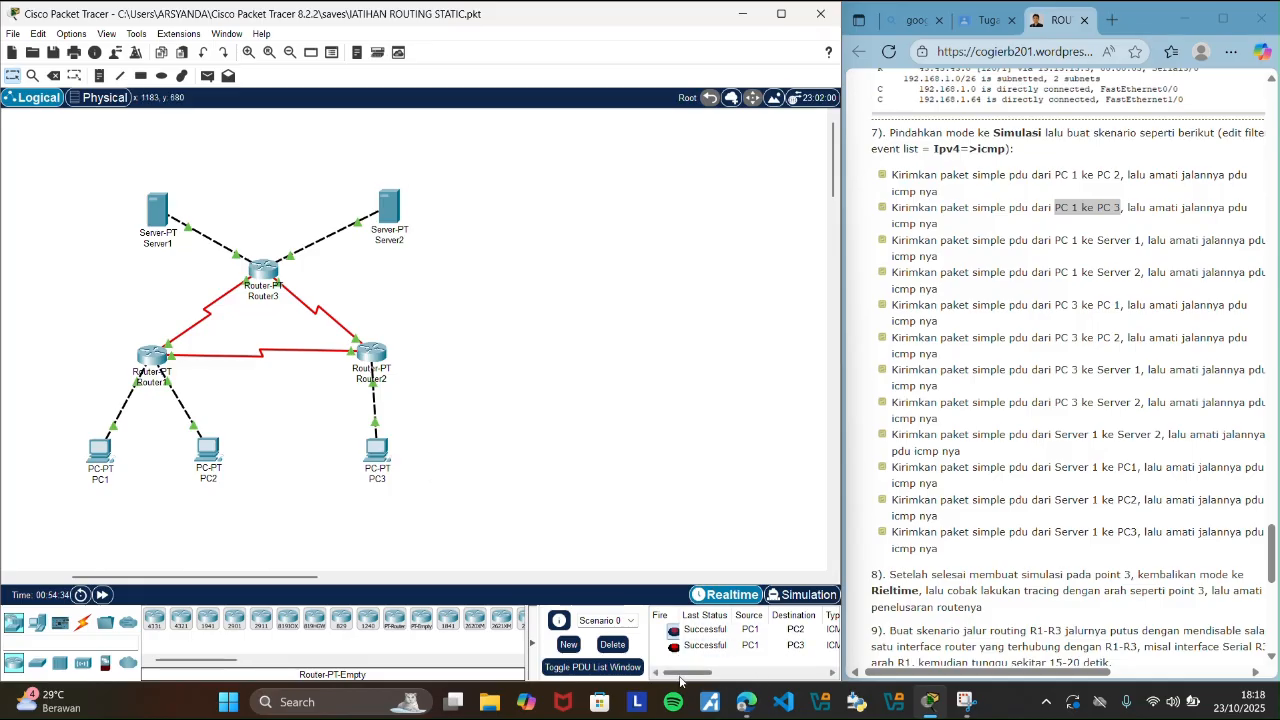
{"action": "left_click_drag", "start_coordinate": [680, 680], "coordinate": [696, 680]}
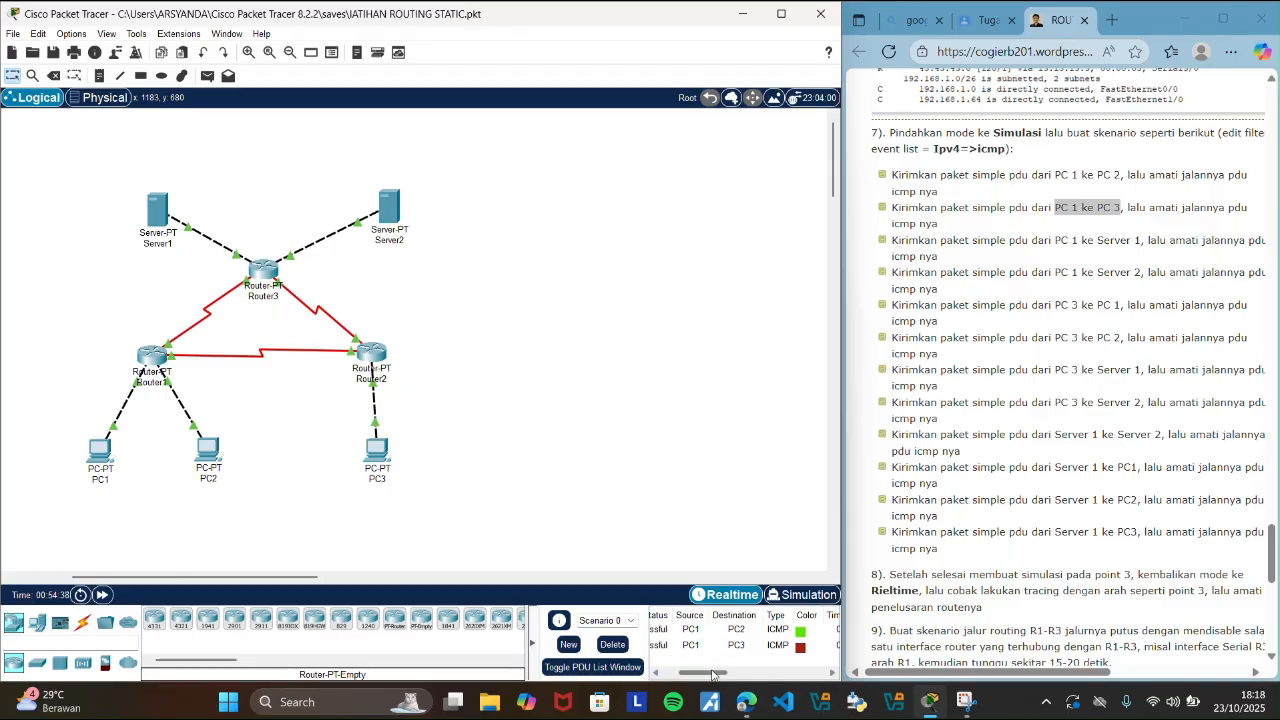
{"action": "left_click_drag", "start_coordinate": [713, 680], "coordinate": [664, 680]}
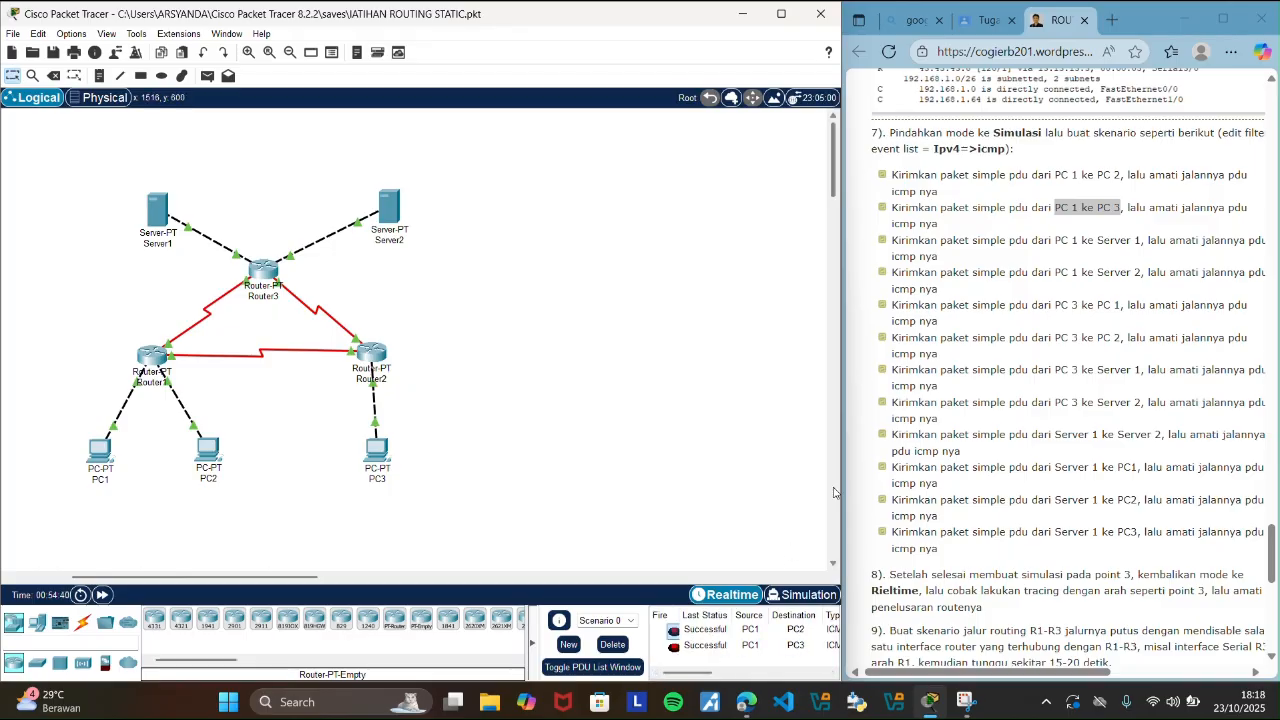
Highlight the guide's PC 1 to Server 1 scenario and send a simple PDU from PC1 to Server1 in Realtime mode.
{"action": "left_click_drag", "start_coordinate": [1055, 240], "coordinate": [1141, 241]}
{"action": "left_click", "coordinate": [471, 311]}
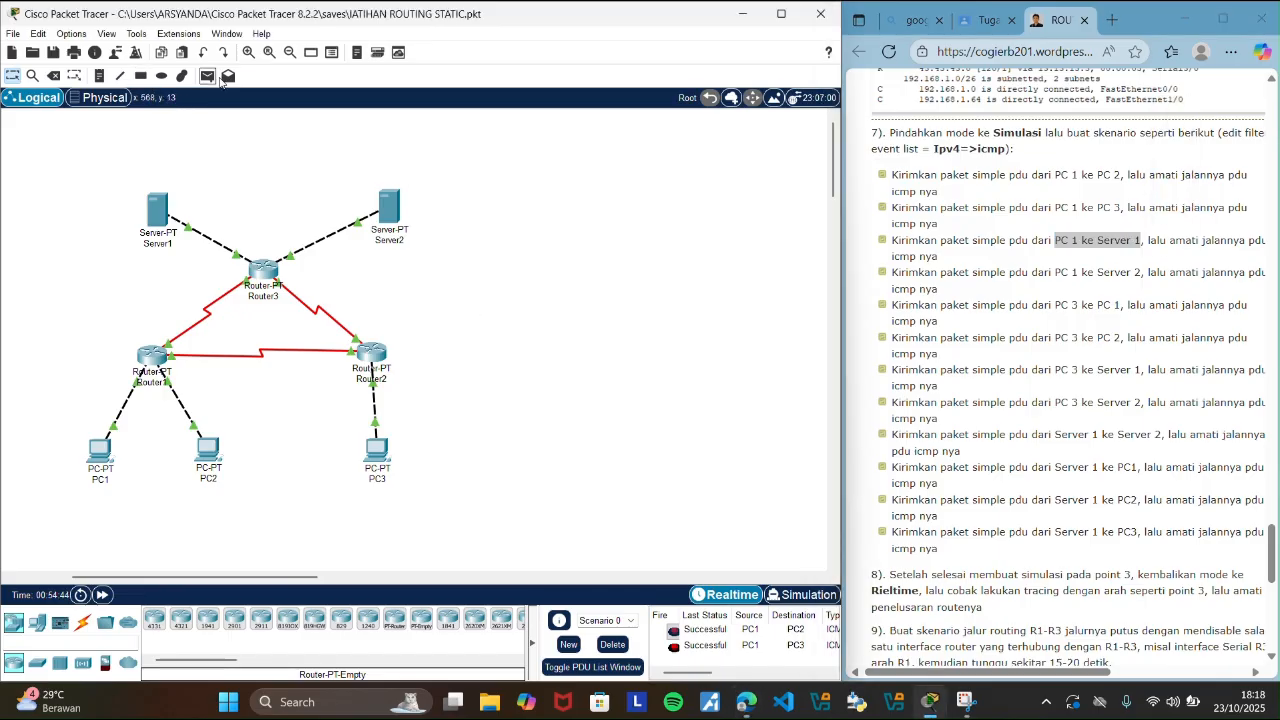
{"action": "left_click", "coordinate": [207, 75]}
{"action": "left_click", "coordinate": [101, 447]}
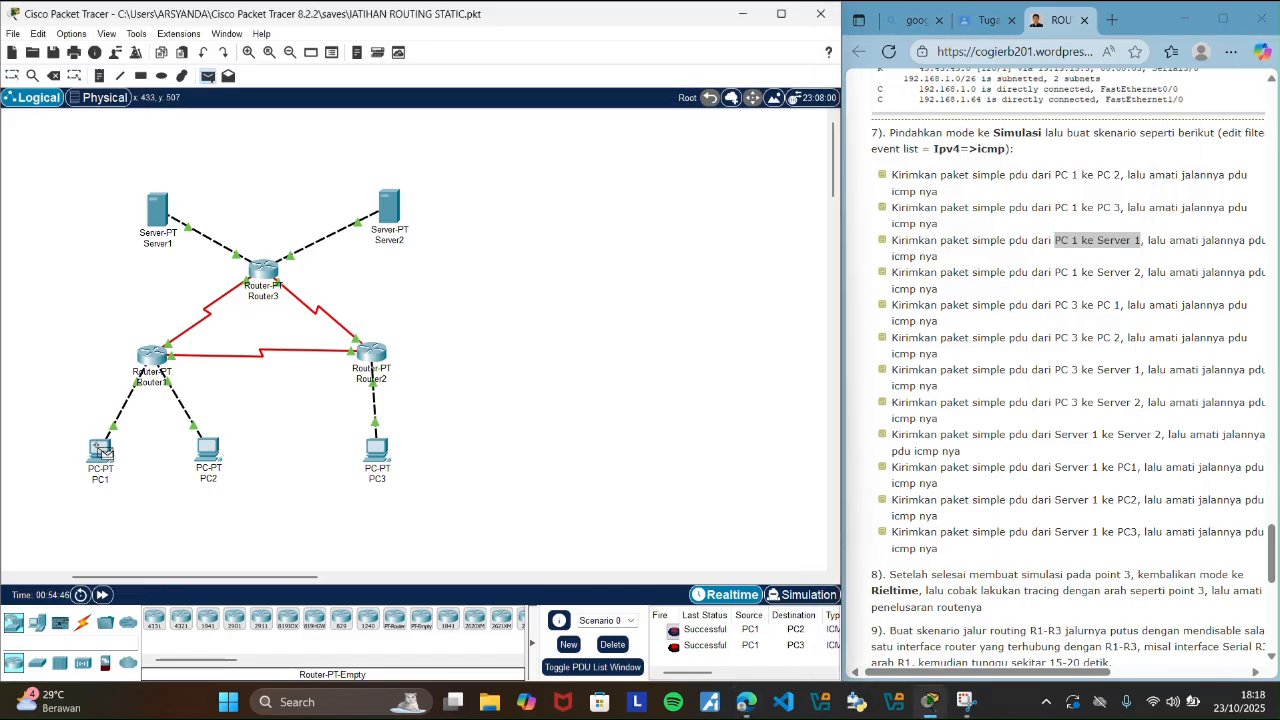
{"action": "left_click", "coordinate": [163, 203]}
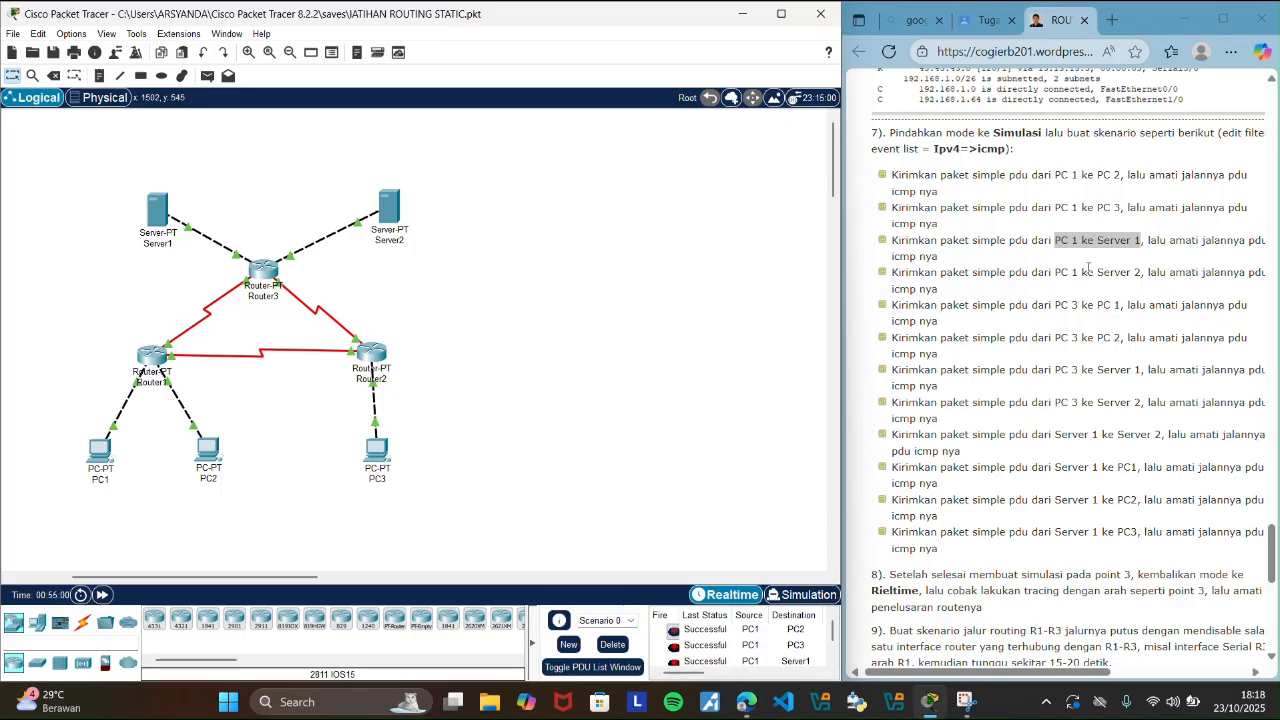
Highlight the guide's PC 1 to Server 2 scenario, send a simple PDU from PC1 to Server2, and check its entry in the PDU list.
{"action": "left_click_drag", "start_coordinate": [1055, 274], "coordinate": [1138, 276]}
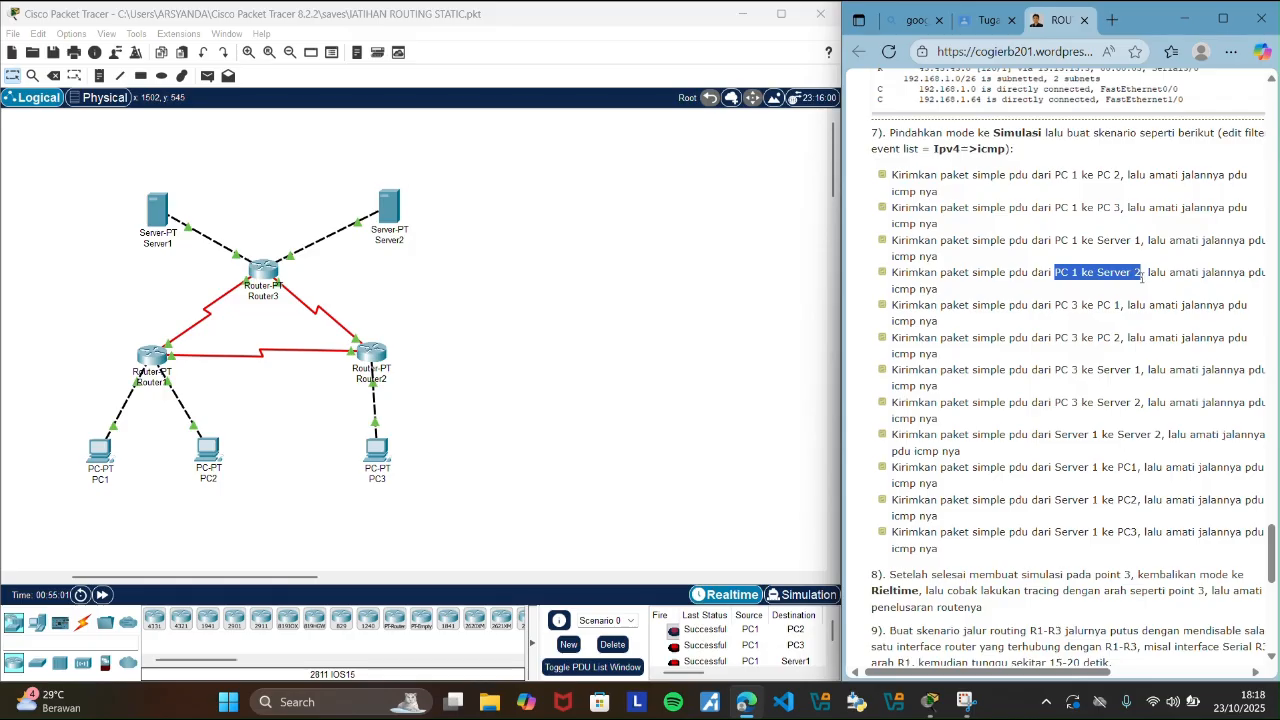
{"action": "left_click", "coordinate": [698, 323]}
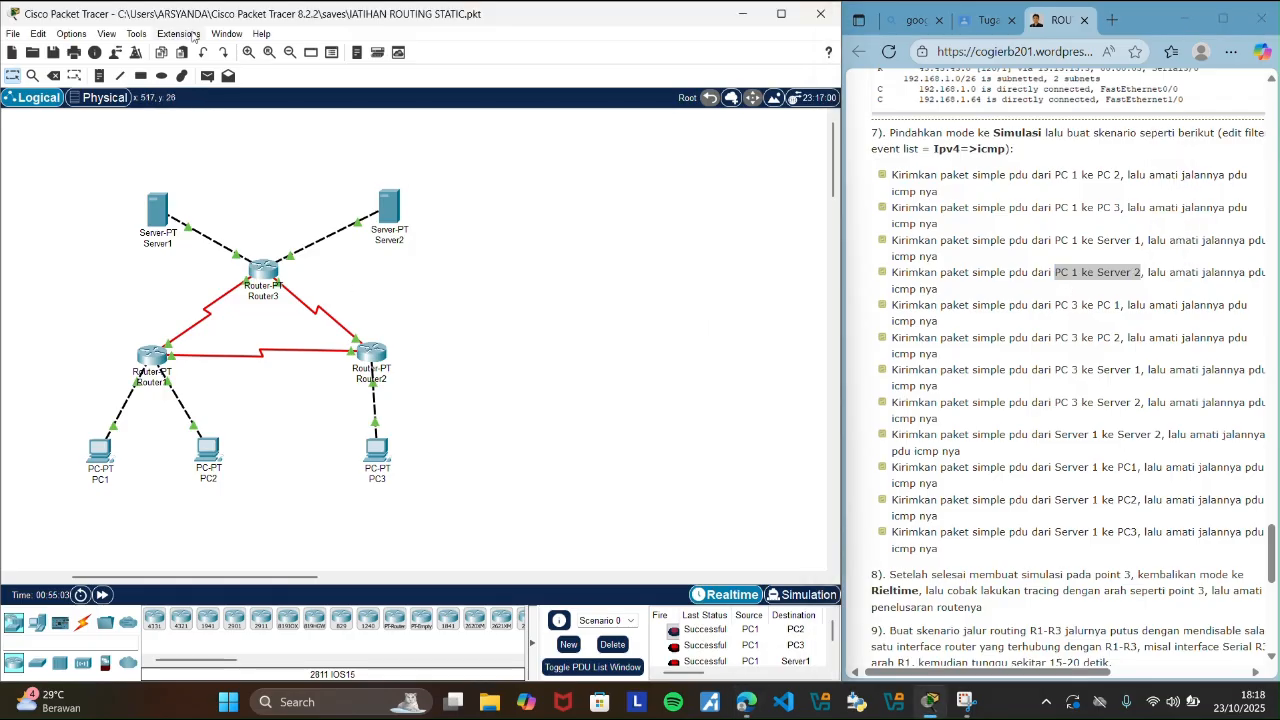
{"action": "left_click", "coordinate": [207, 76]}
{"action": "left_click", "coordinate": [99, 452]}
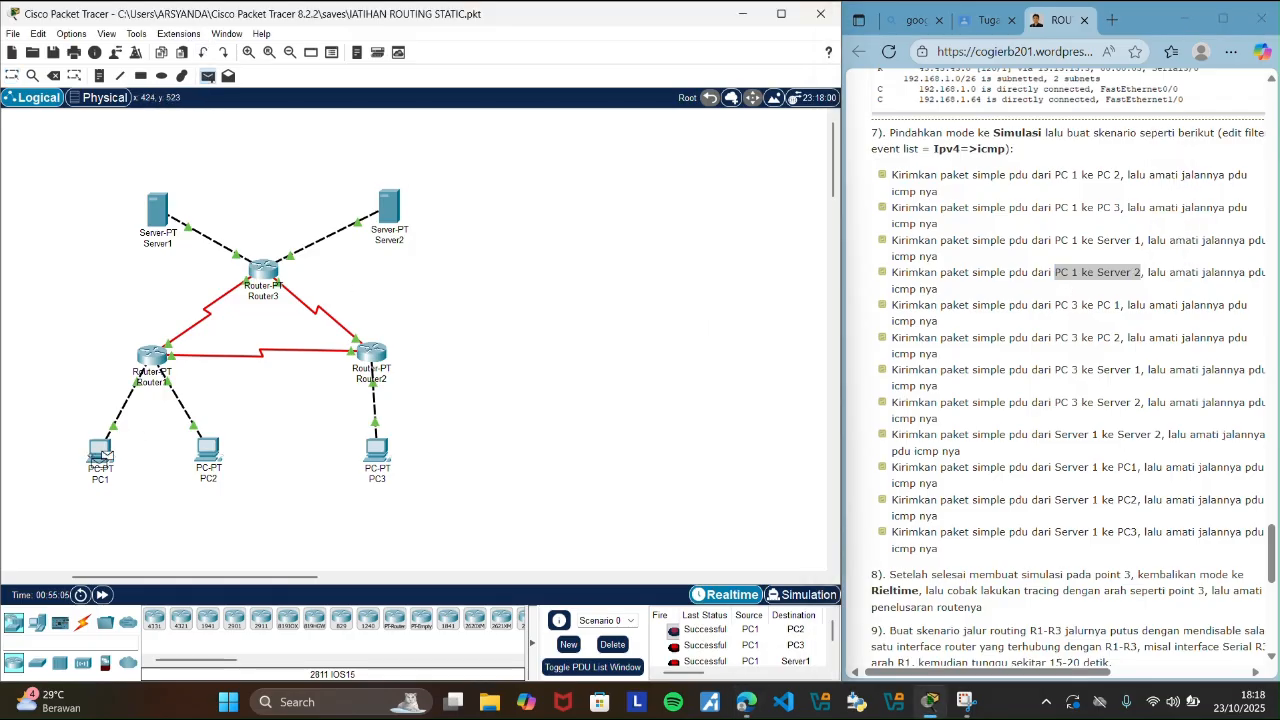
{"action": "left_click", "coordinate": [388, 206]}
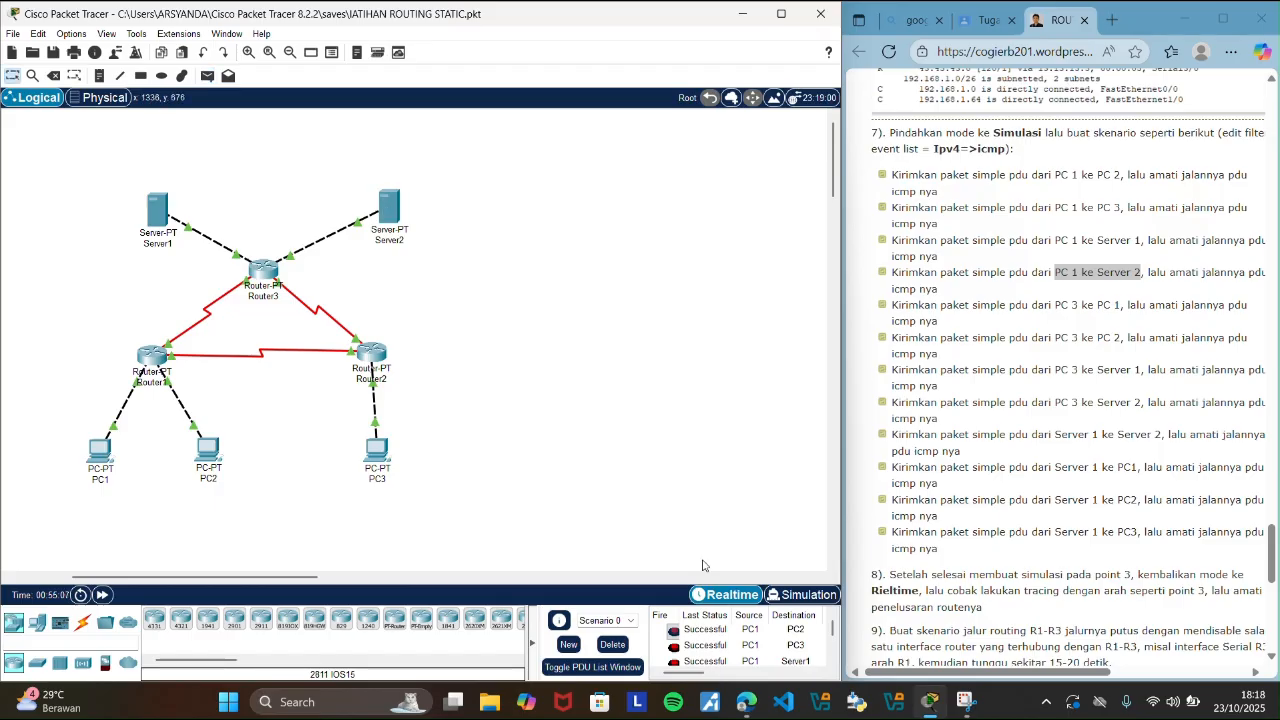
{"action": "scroll", "coordinate": [836, 630], "scroll_direction": "down", "scroll_amount": 2}
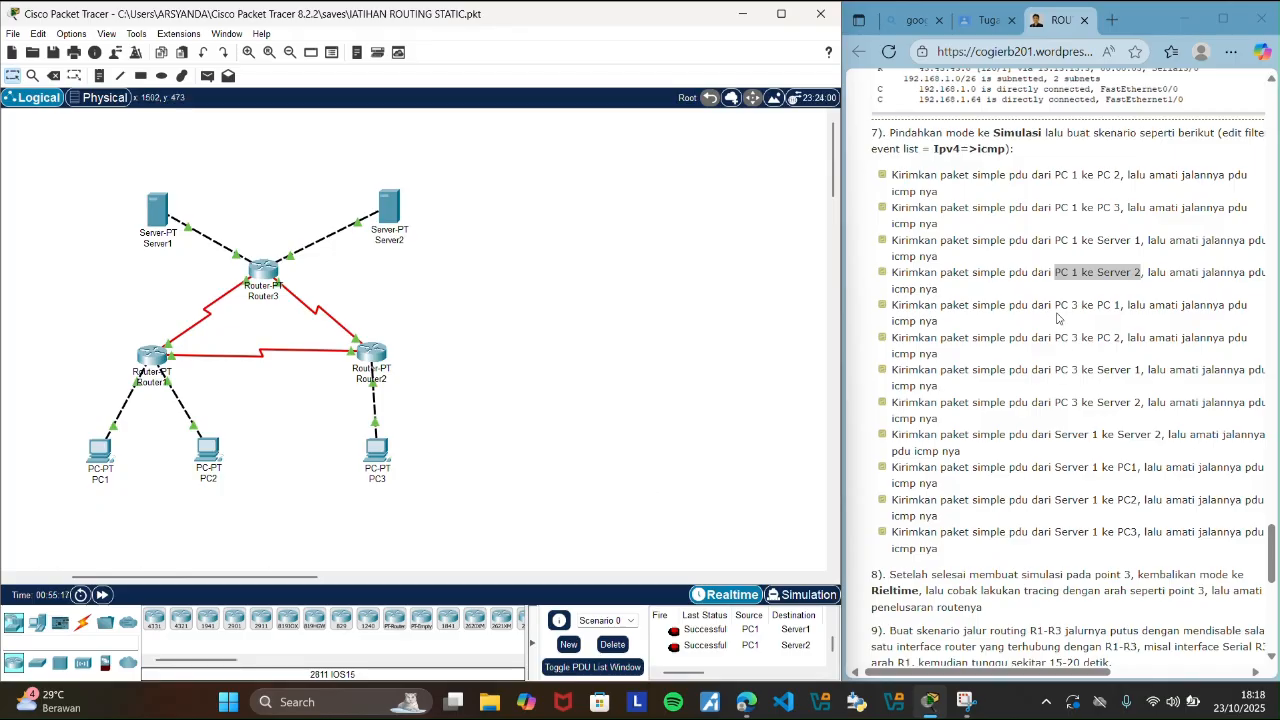
Highlight the guide's PC 3 to PC 1 scenario, send a simple PDU from PC3 to PC1, and check its entry in the PDU list.
{"action": "left_click_drag", "start_coordinate": [1055, 305], "coordinate": [1123, 306]}
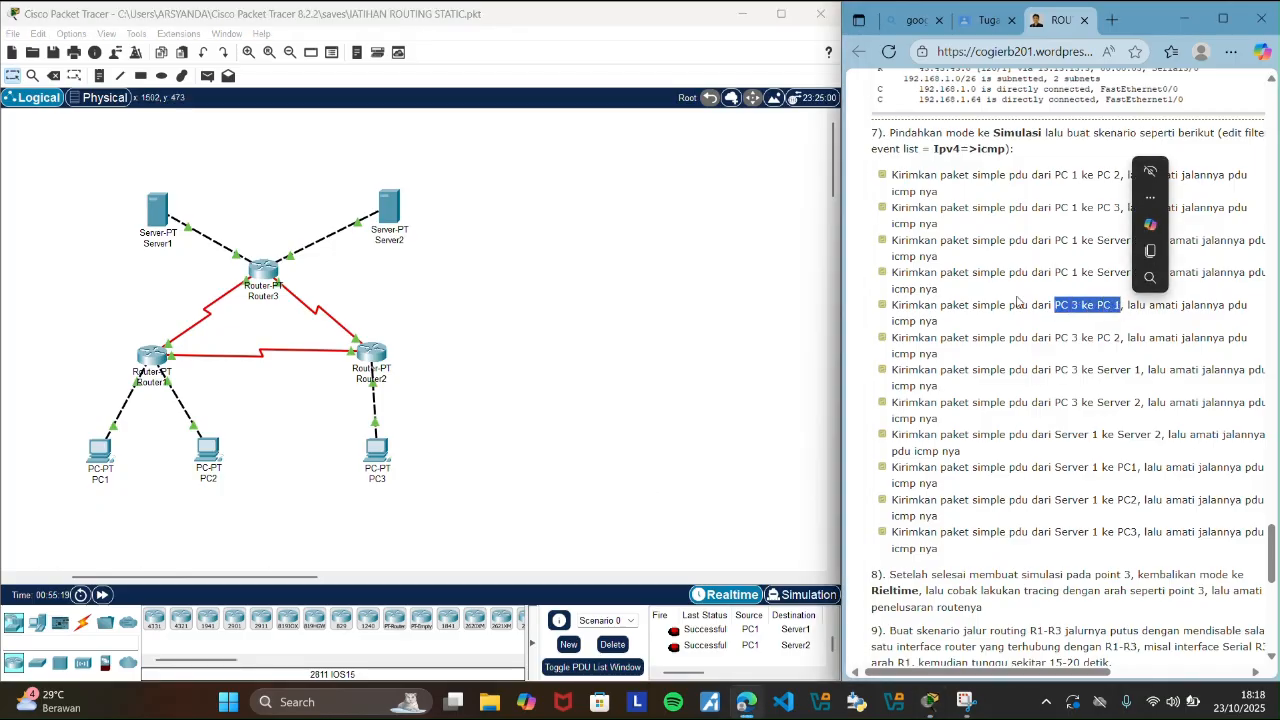
{"action": "left_click", "coordinate": [207, 75]}
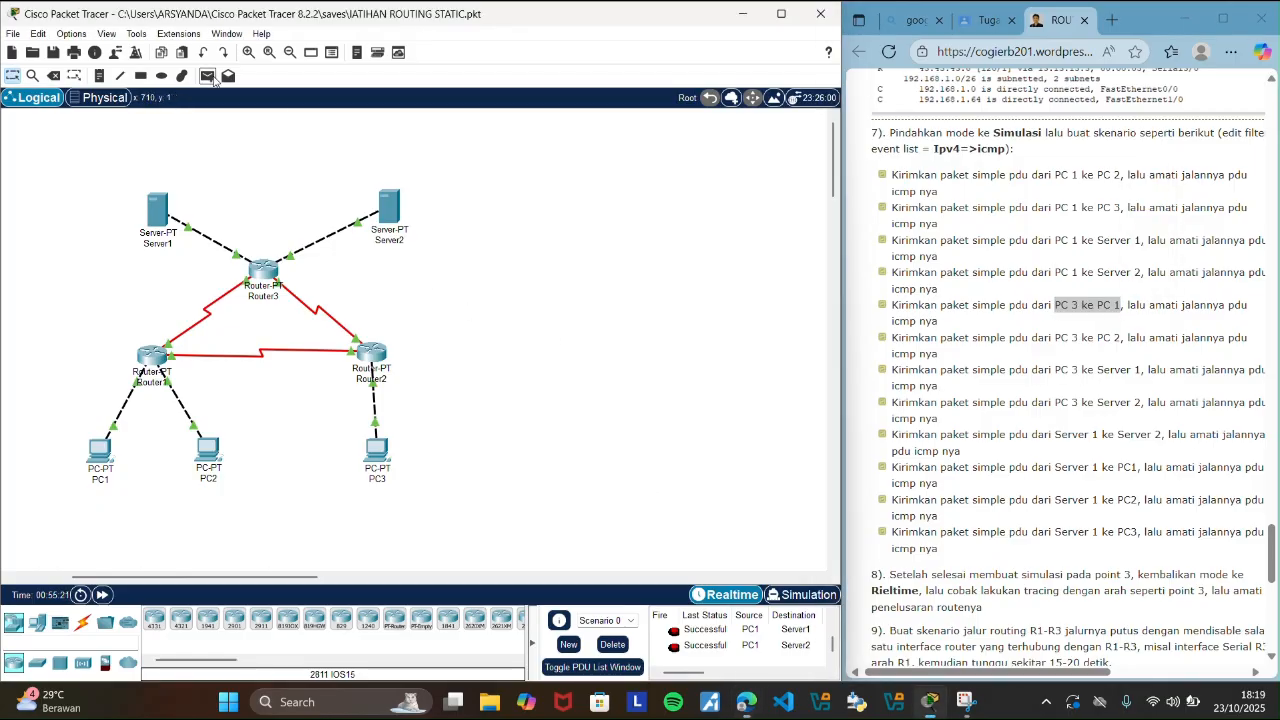
{"action": "left_click", "coordinate": [372, 448]}
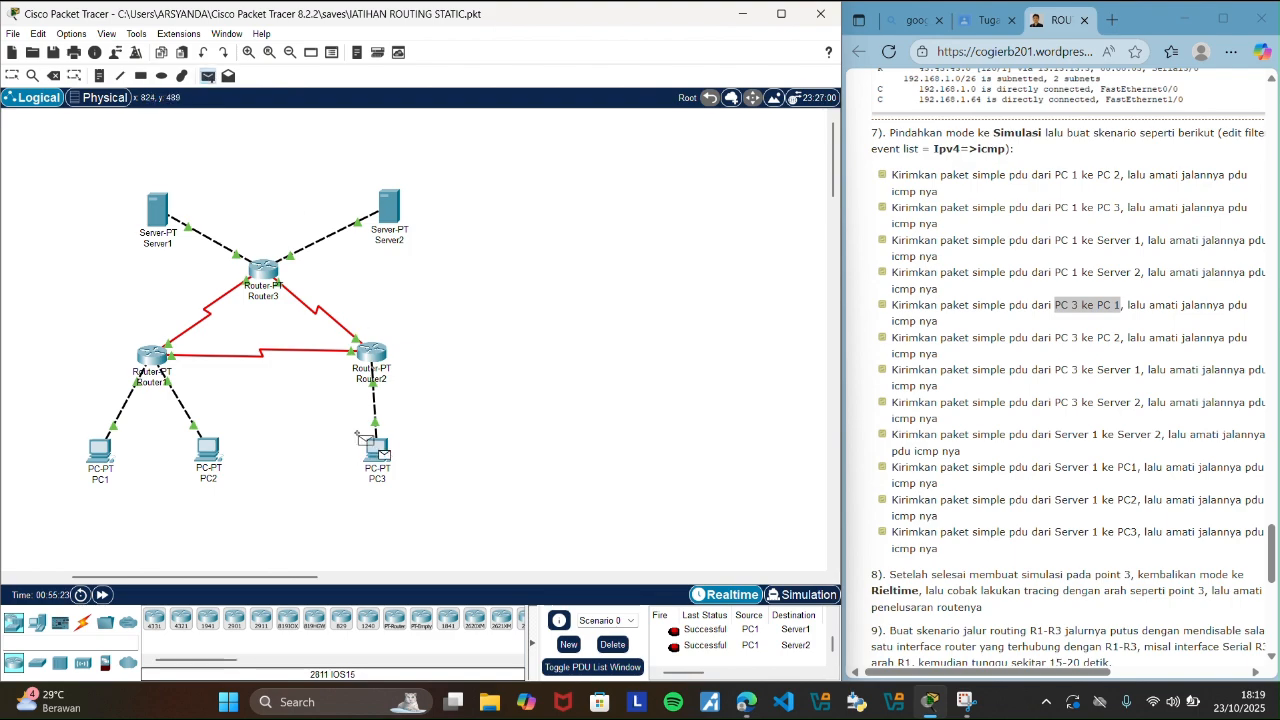
{"action": "left_click", "coordinate": [99, 464]}
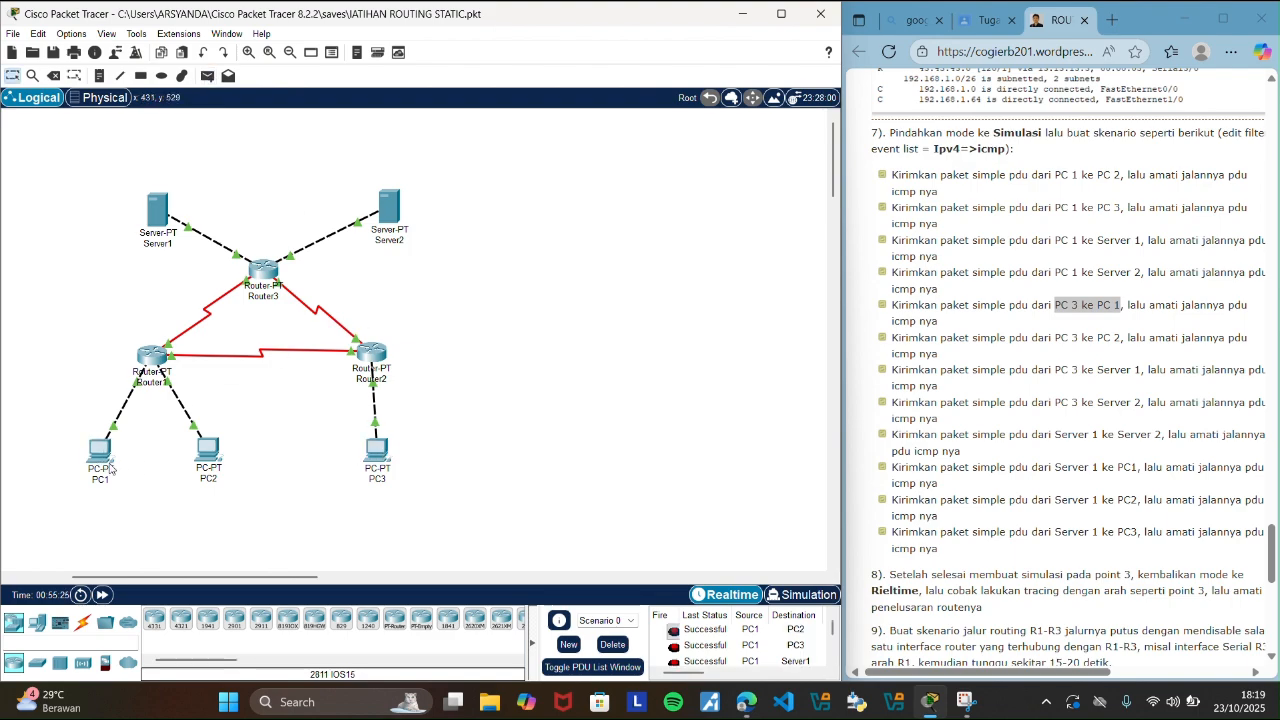
{"action": "left_click_drag", "start_coordinate": [834, 631], "coordinate": [835, 650]}
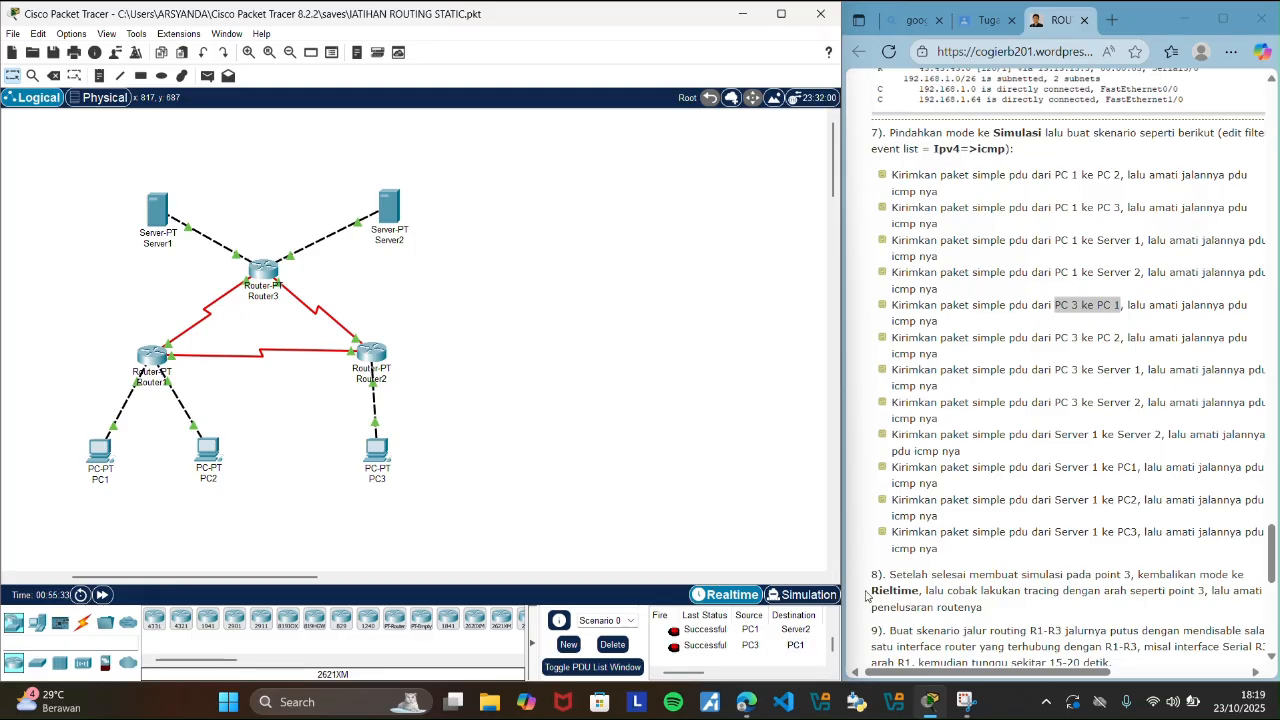
Highlight the guide's PC 3 to PC 2 scenario, send a simple PDU from PC3 to PC2, and check its status and type in the PDU list.
{"action": "left_click_drag", "start_coordinate": [1055, 337], "coordinate": [1129, 341]}
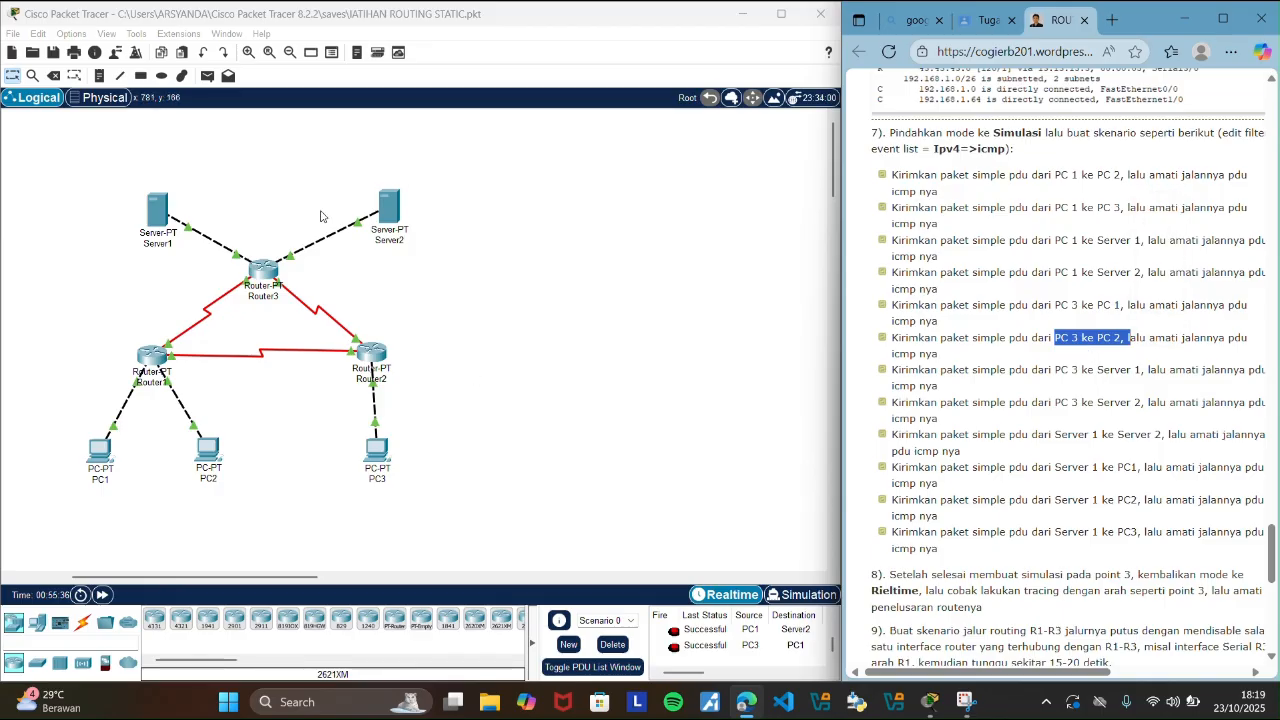
{"action": "left_click", "coordinate": [208, 76]}
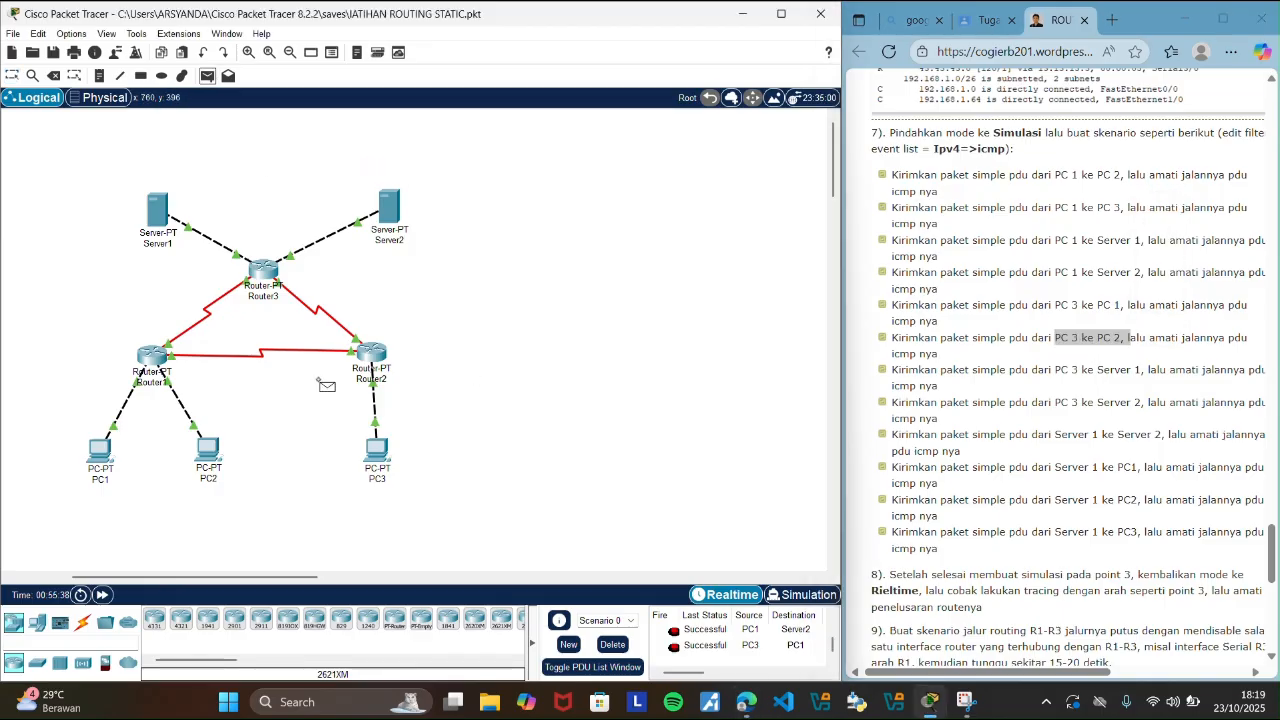
{"action": "left_click", "coordinate": [377, 450]}
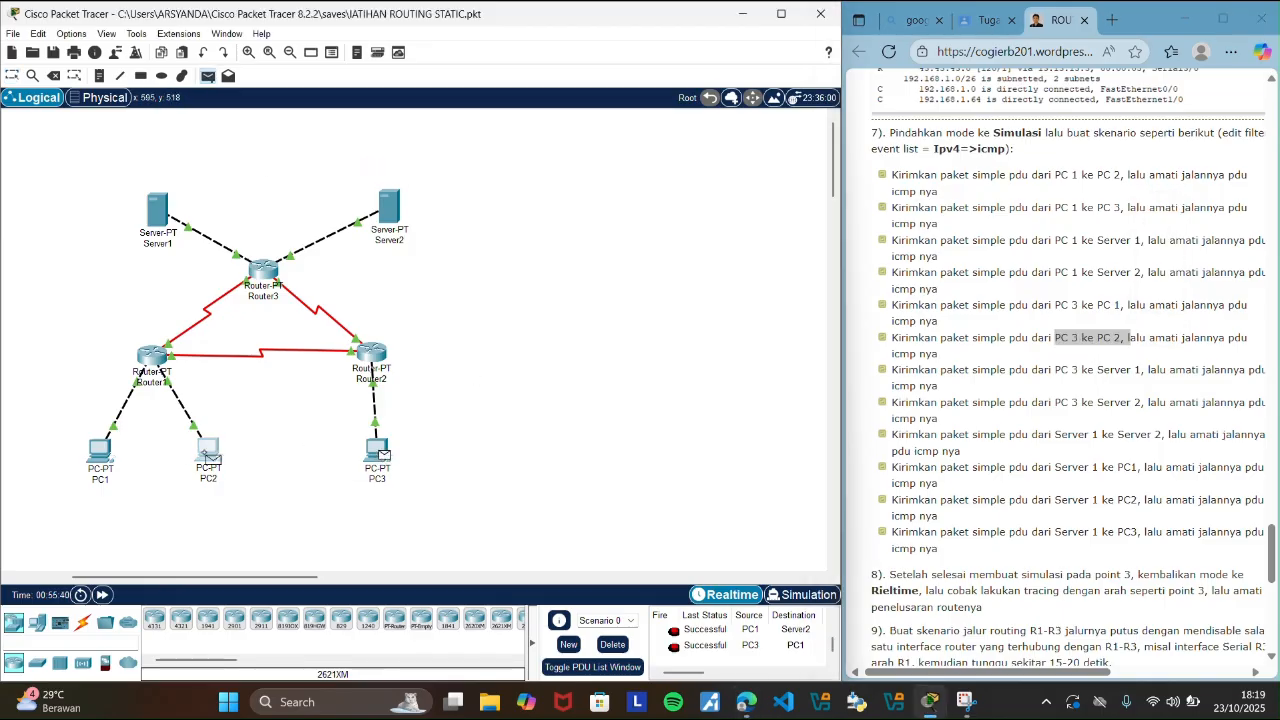
{"action": "left_click", "coordinate": [207, 450]}
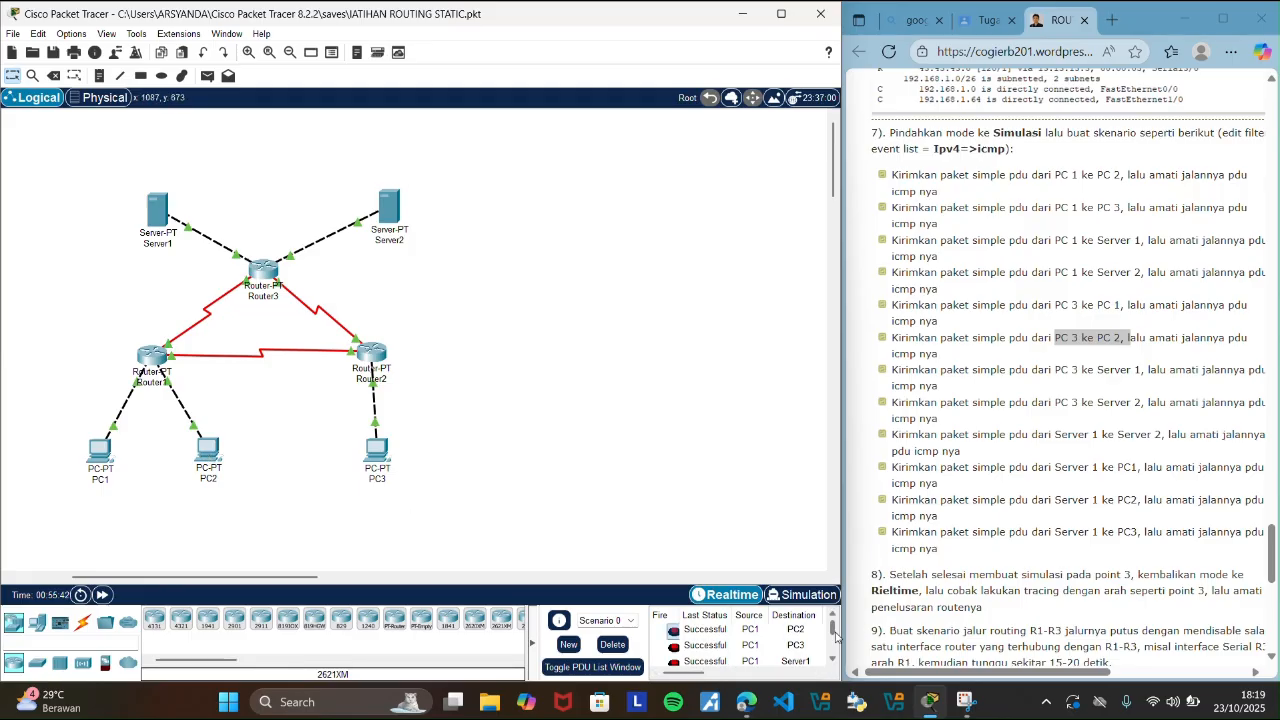
{"action": "left_click_drag", "start_coordinate": [833, 629], "coordinate": [834, 653]}
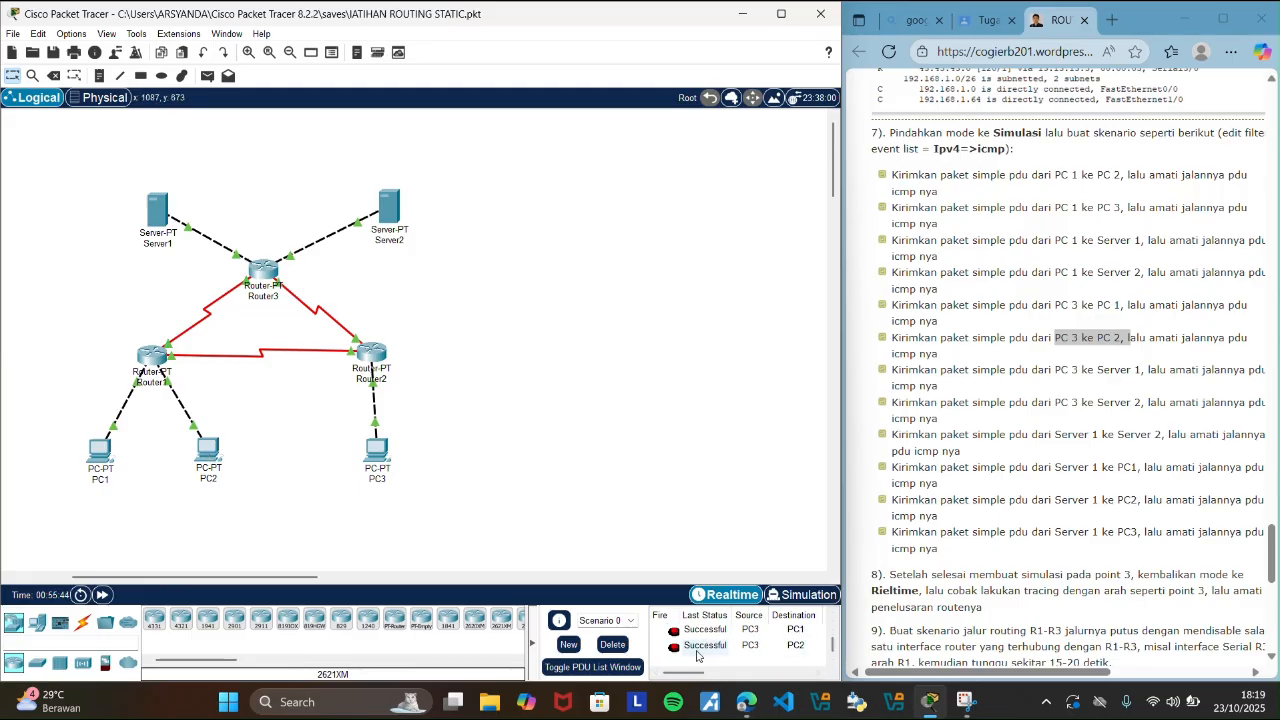
{"action": "left_click_drag", "start_coordinate": [693, 678], "coordinate": [709, 685]}
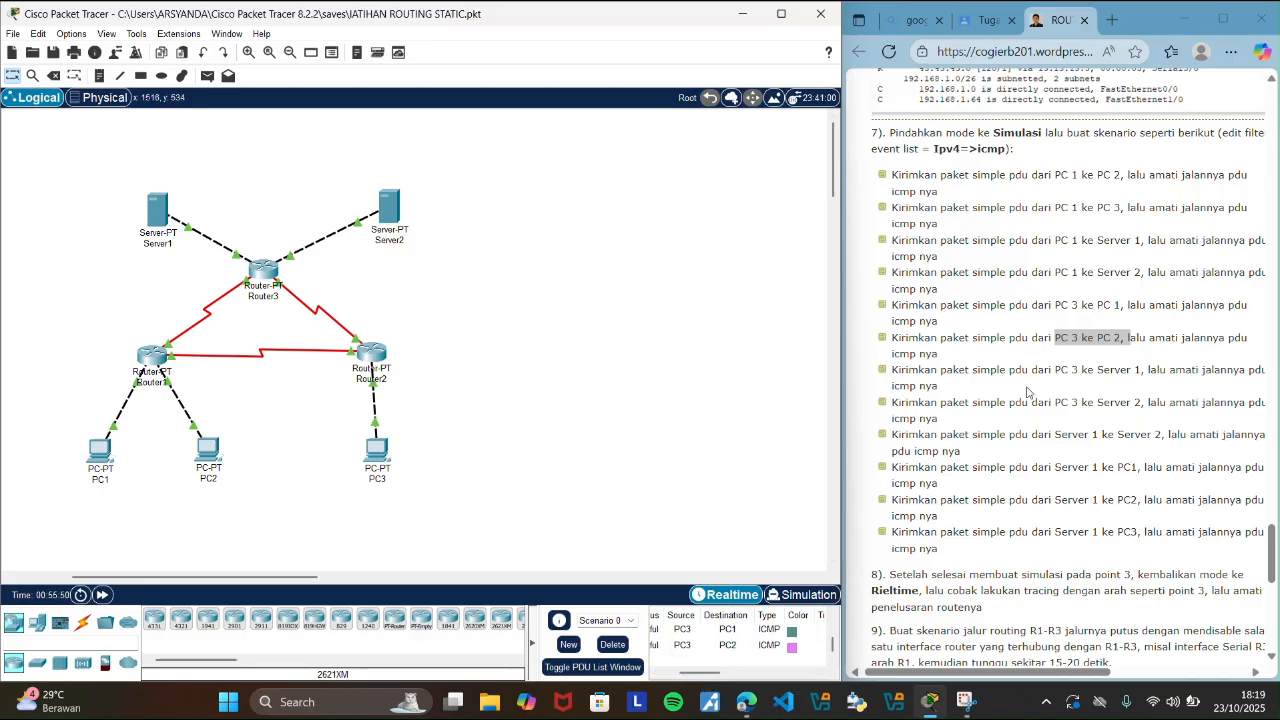
Highlight the guide's PC 3 to Server 1 scenario and send a simple PDU from PC3 to Server1 in Realtime mode.
{"action": "left_click_drag", "start_coordinate": [1056, 370], "coordinate": [1129, 372]}
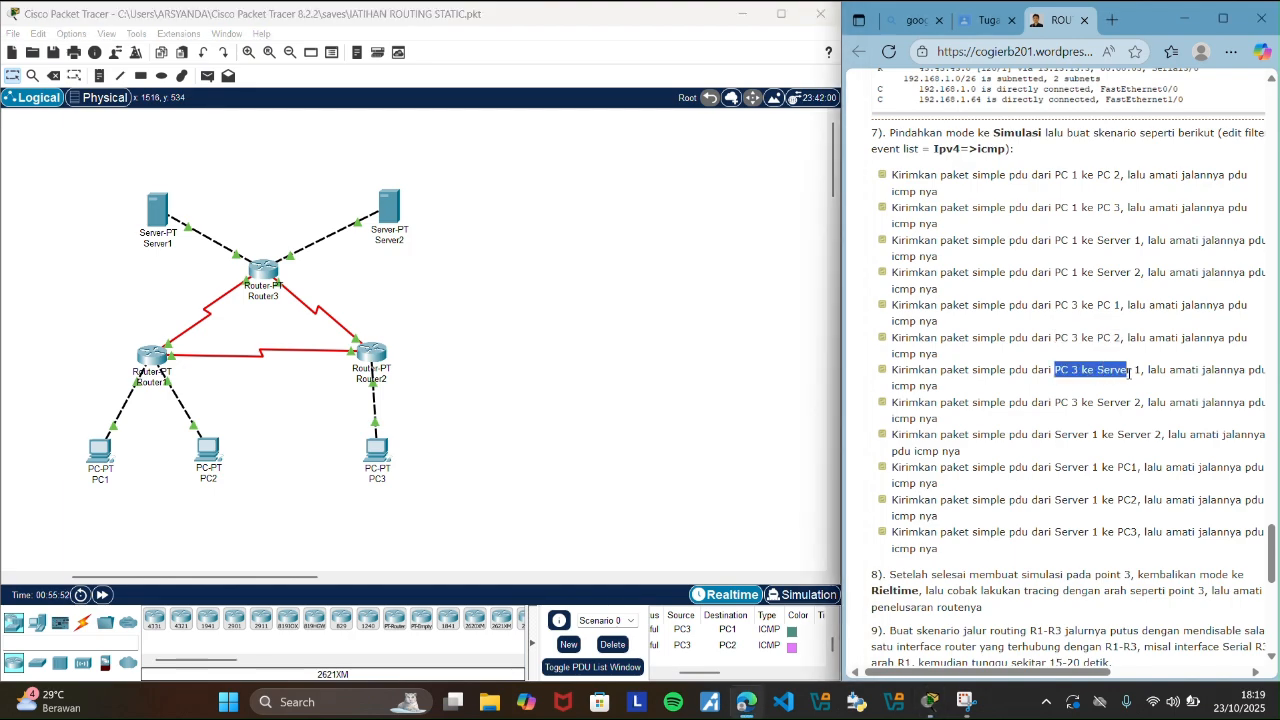
{"action": "left_click", "coordinate": [505, 316]}
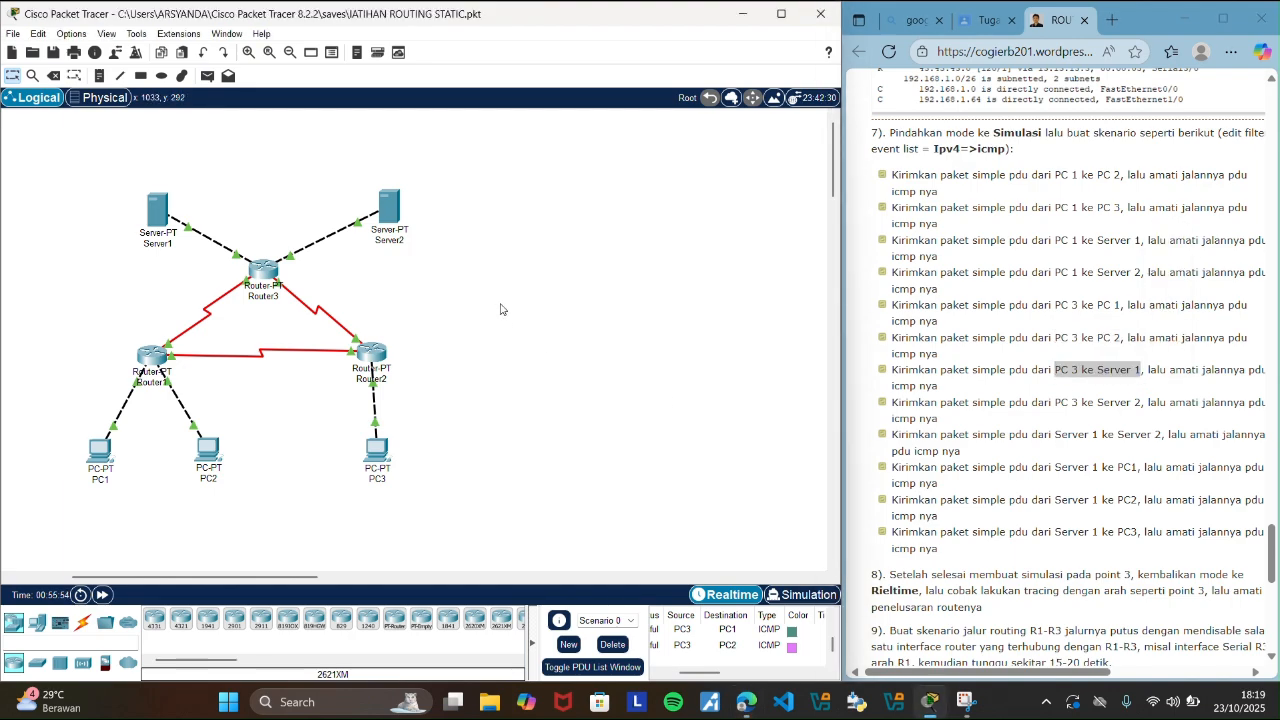
{"action": "left_click", "coordinate": [207, 76]}
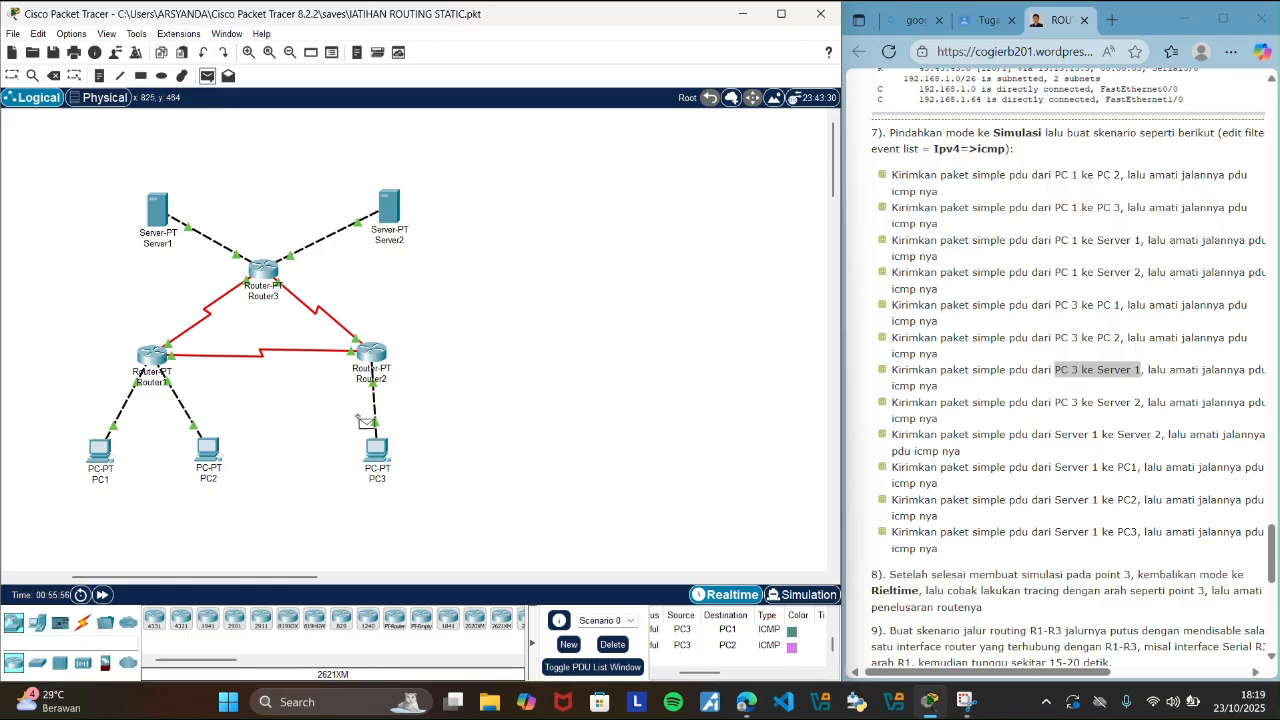
{"action": "left_click", "coordinate": [377, 450]}
{"action": "left_click", "coordinate": [157, 210]}
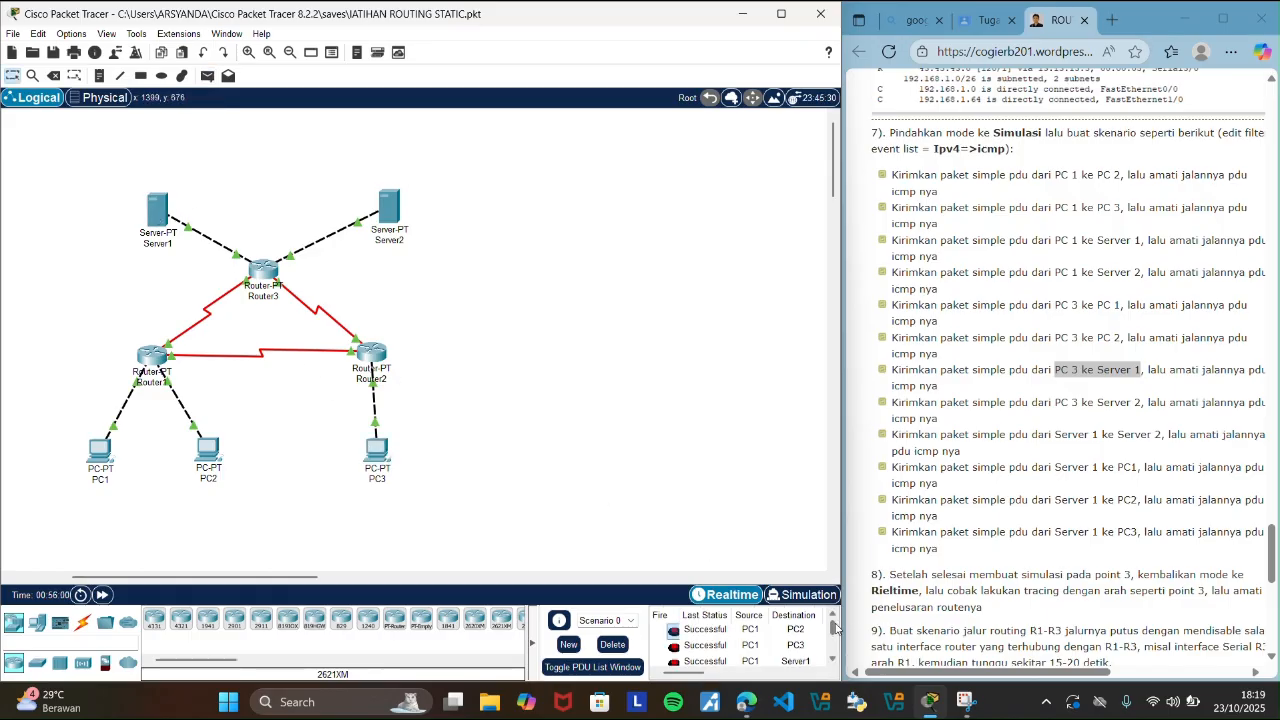
Highlight the guide's PC 3 to Server 2 scenario, send a simple PDU from PC3 to Server2, and check its status and type.
{"action": "left_click_drag", "start_coordinate": [836, 628], "coordinate": [837, 652]}
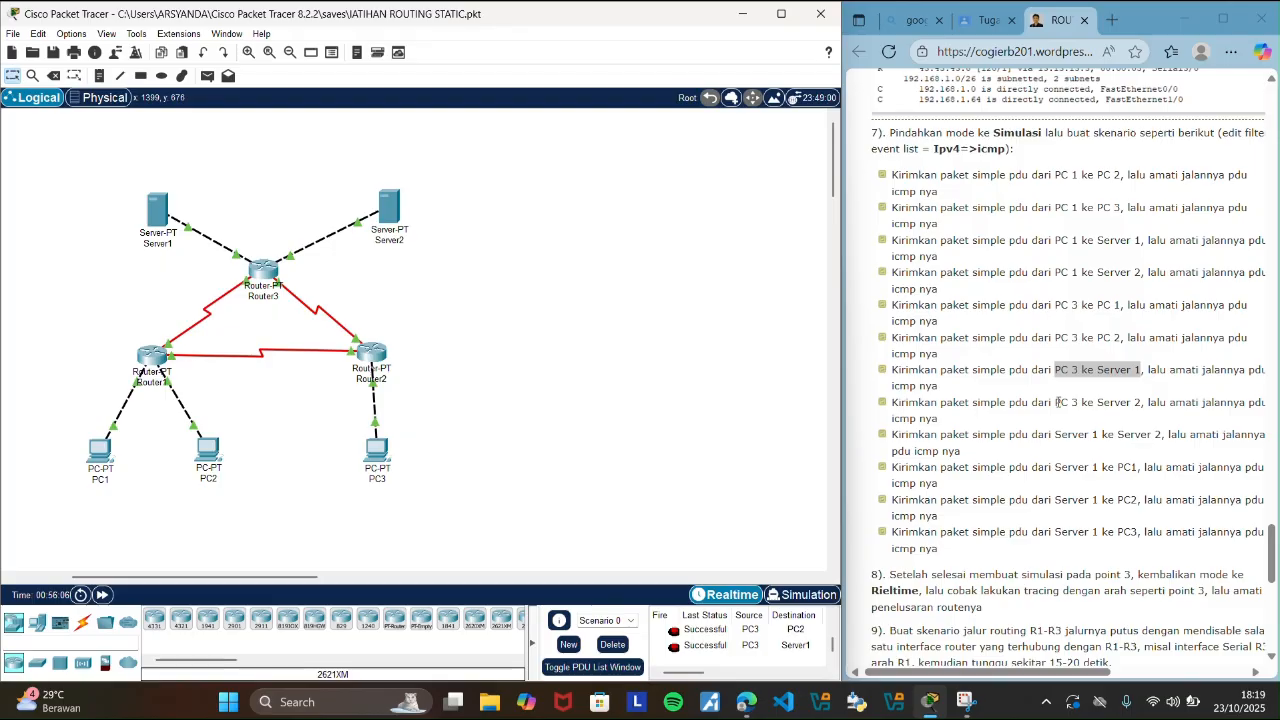
{"action": "left_click_drag", "start_coordinate": [1055, 402], "coordinate": [1144, 410]}
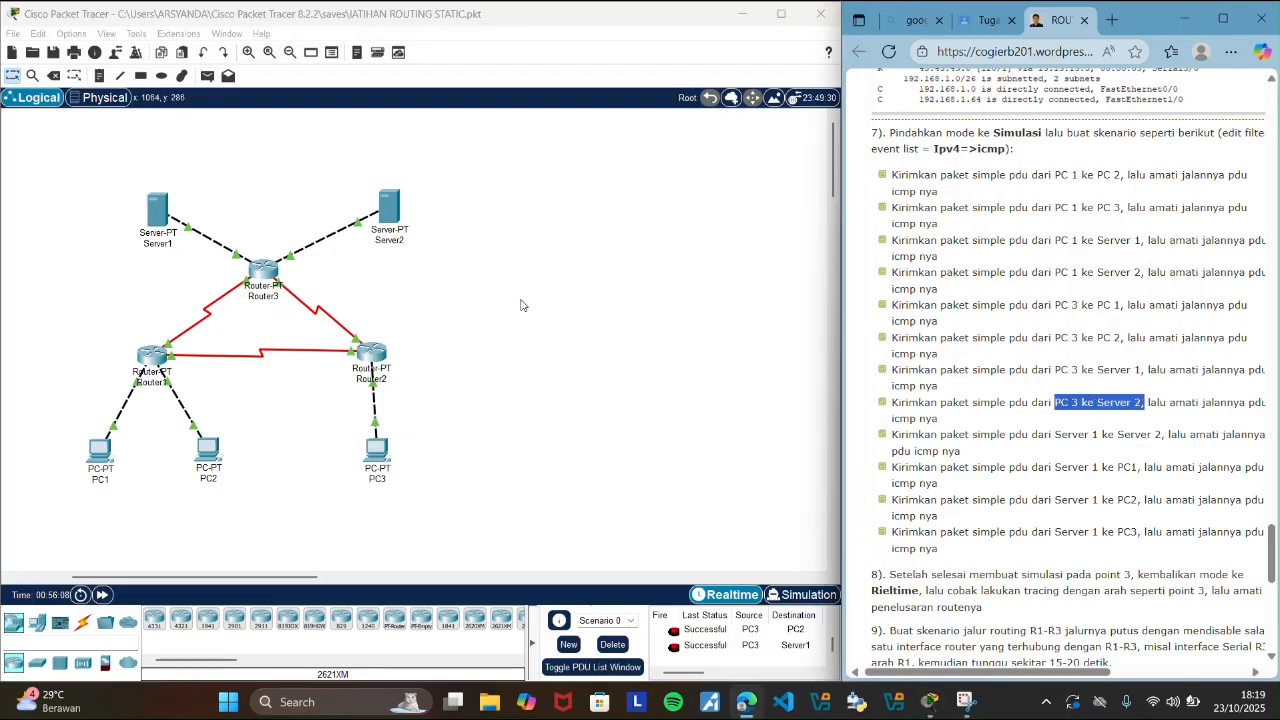
{"action": "left_click", "coordinate": [523, 303]}
{"action": "left_click", "coordinate": [207, 77]}
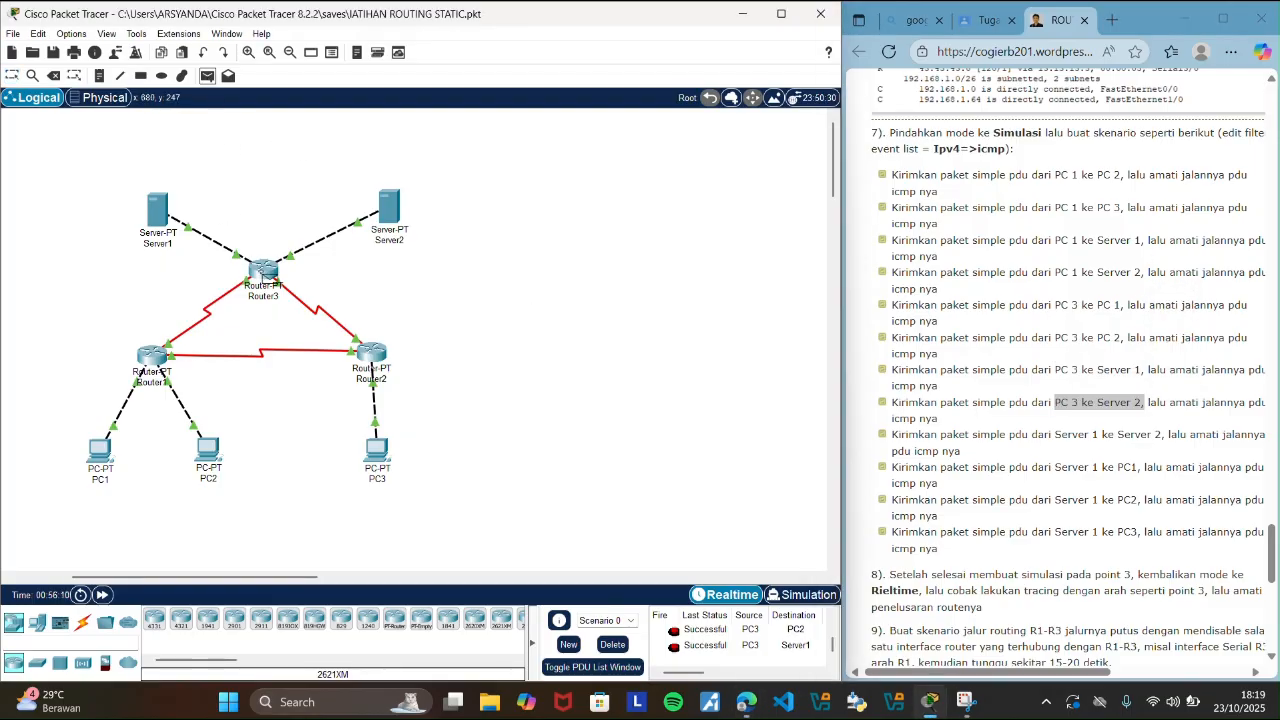
{"action": "left_click", "coordinate": [380, 455]}
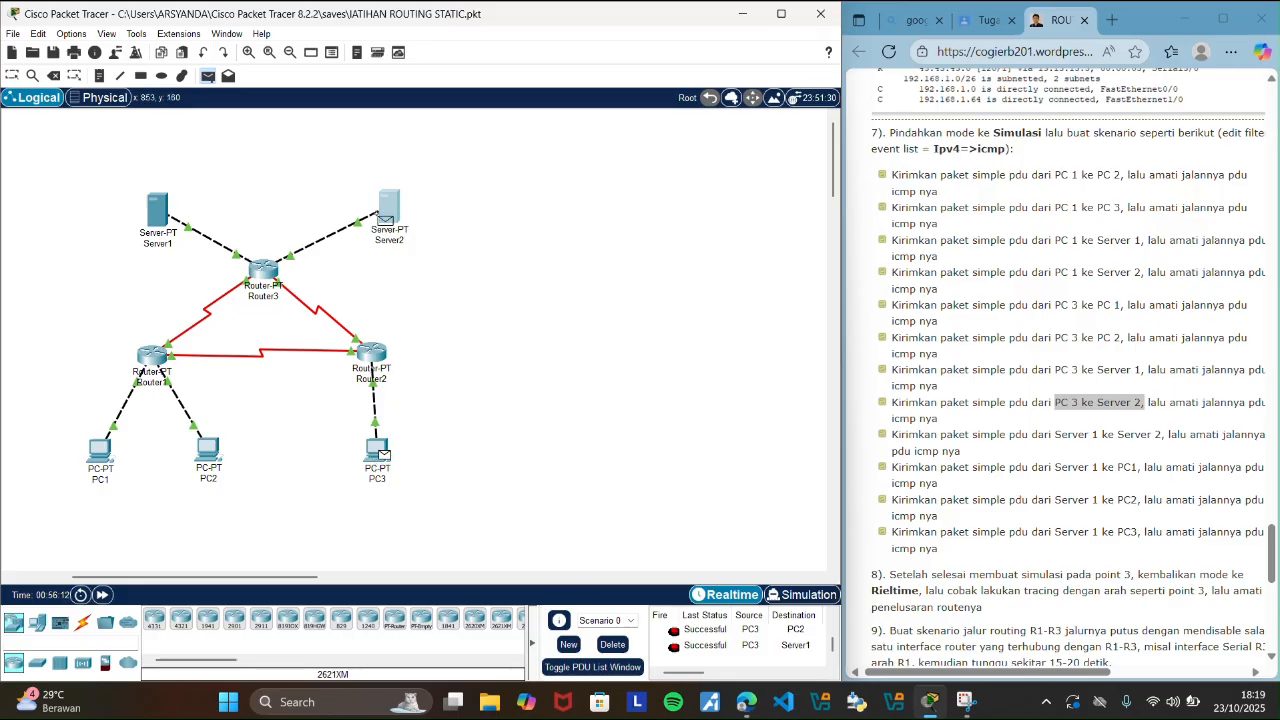
{"action": "left_click", "coordinate": [388, 212]}
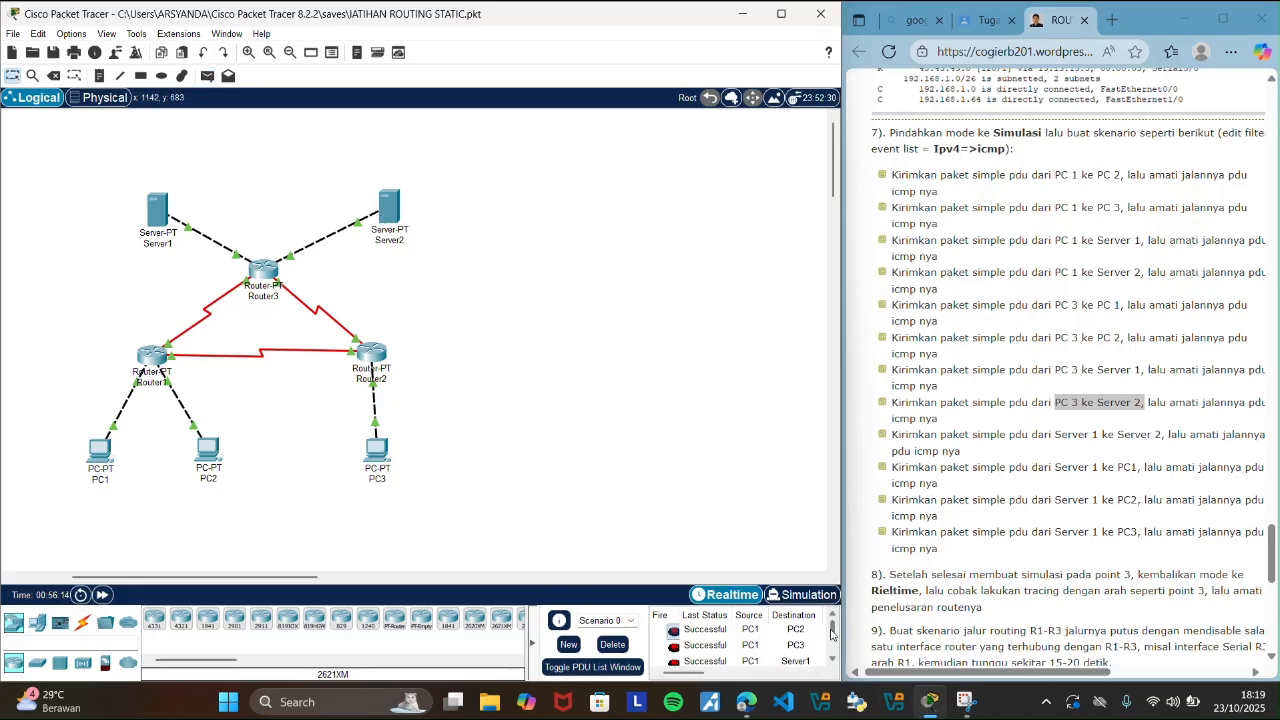
{"action": "scroll", "coordinate": [836, 640], "scroll_direction": "down", "scroll_amount": 1}
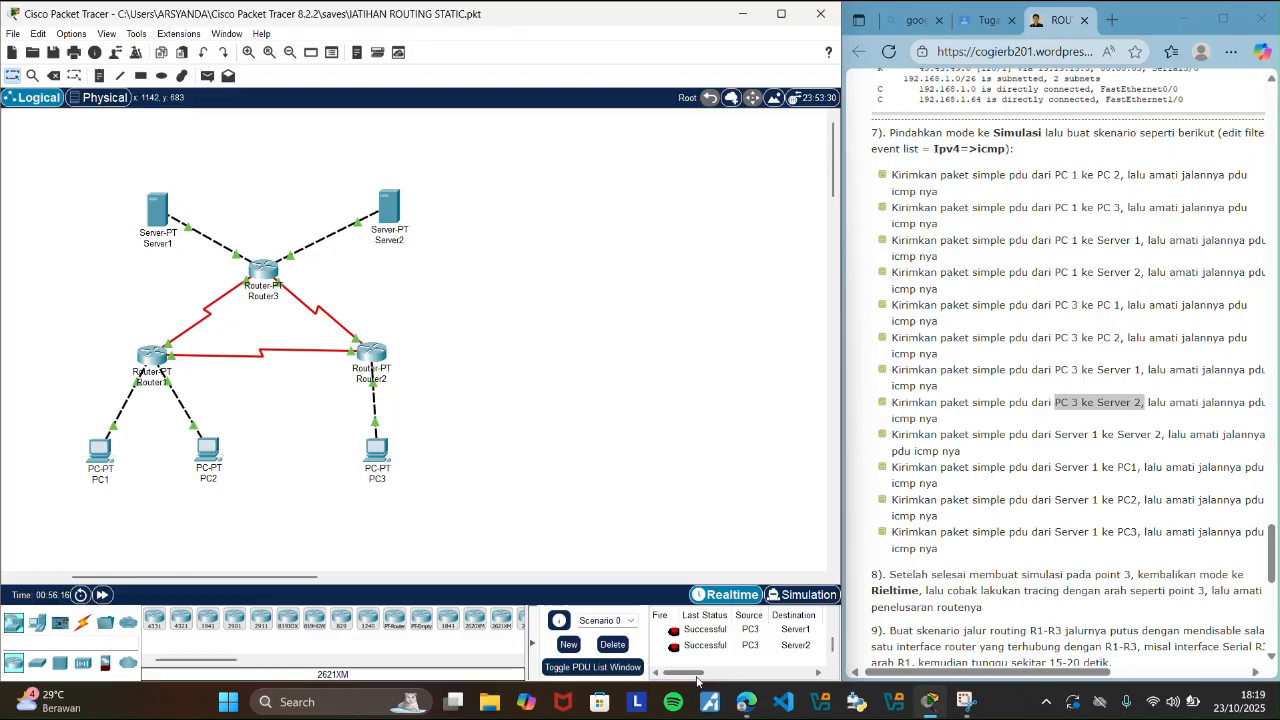
{"action": "left_click_drag", "start_coordinate": [693, 676], "coordinate": [701, 677]}
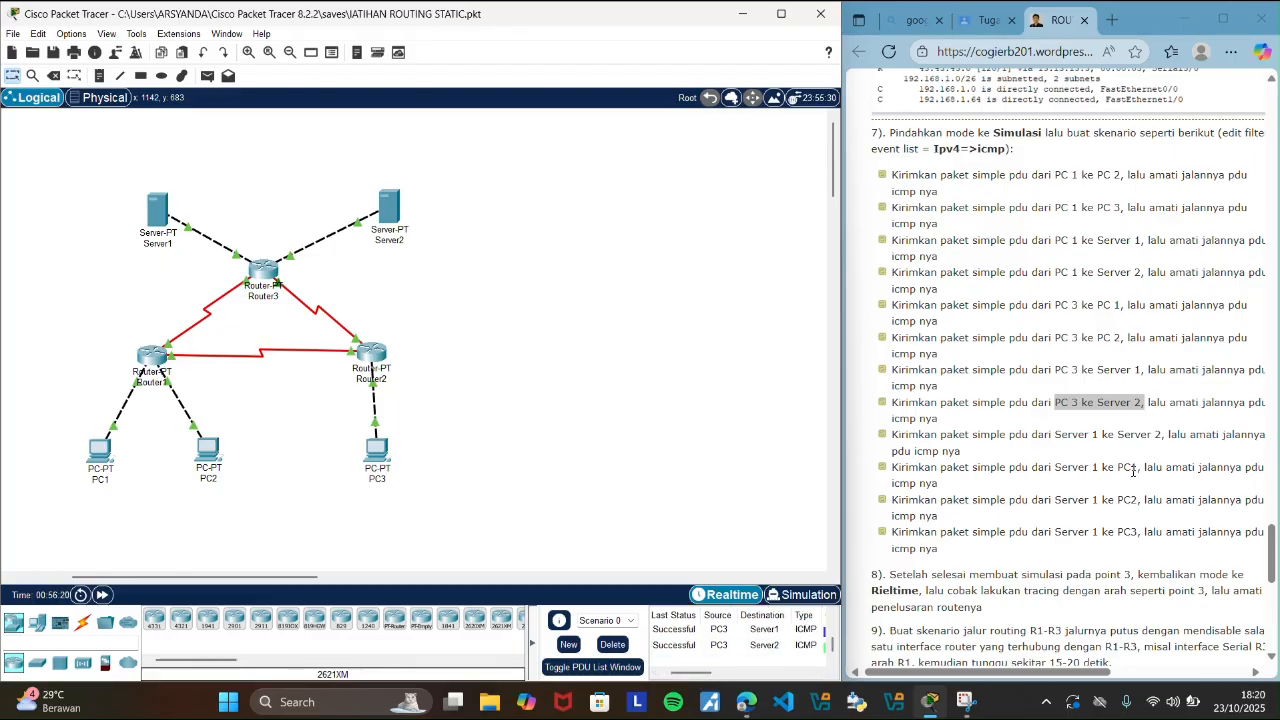
Highlight the guide's Server 1 to Server 2 scenario, send a simple PDU from Server1 to Server2, and check its entry in the PDU list.
{"action": "left_click_drag", "start_coordinate": [1057, 434], "coordinate": [1162, 436]}
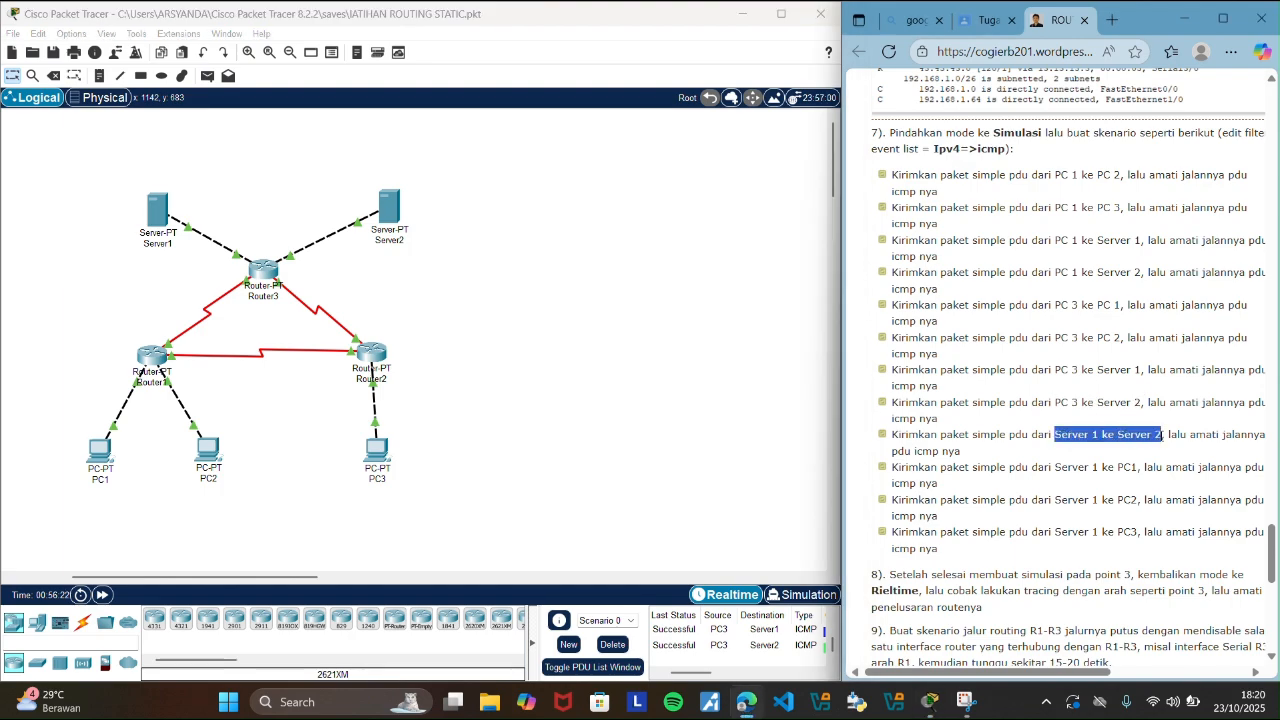
{"action": "left_click", "coordinate": [207, 75]}
{"action": "left_click", "coordinate": [165, 215]}
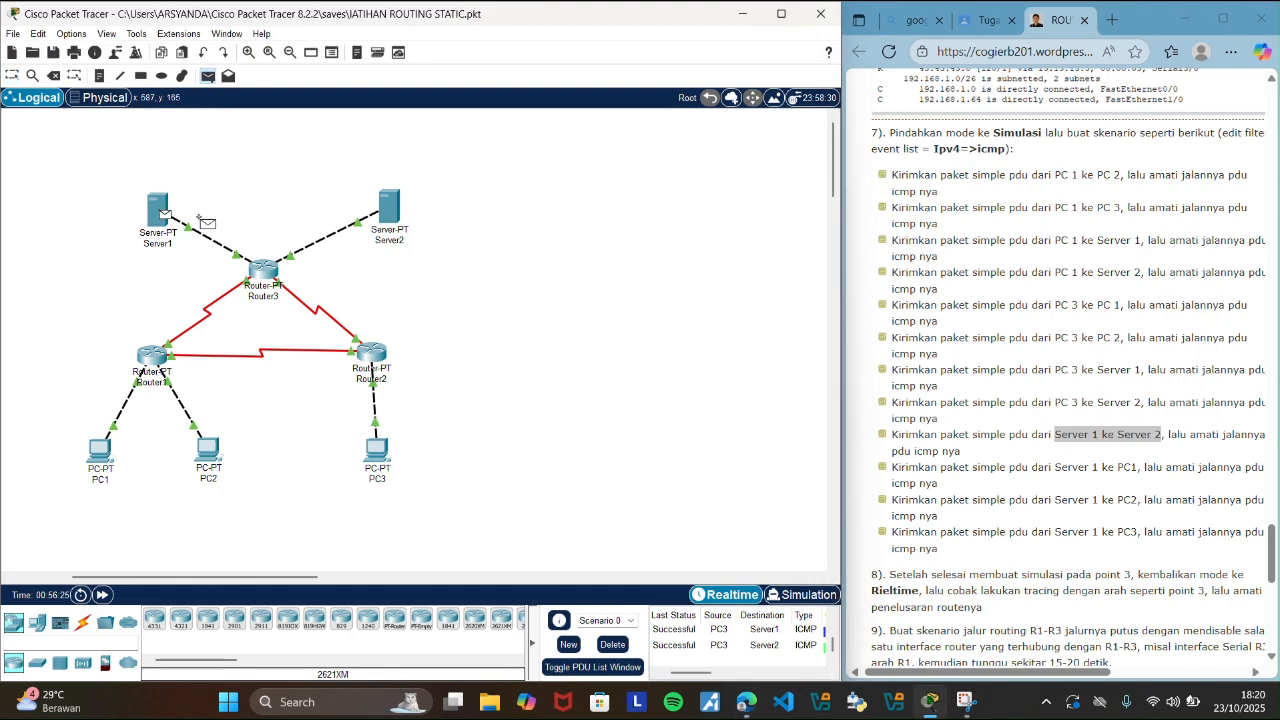
{"action": "left_click", "coordinate": [387, 210]}
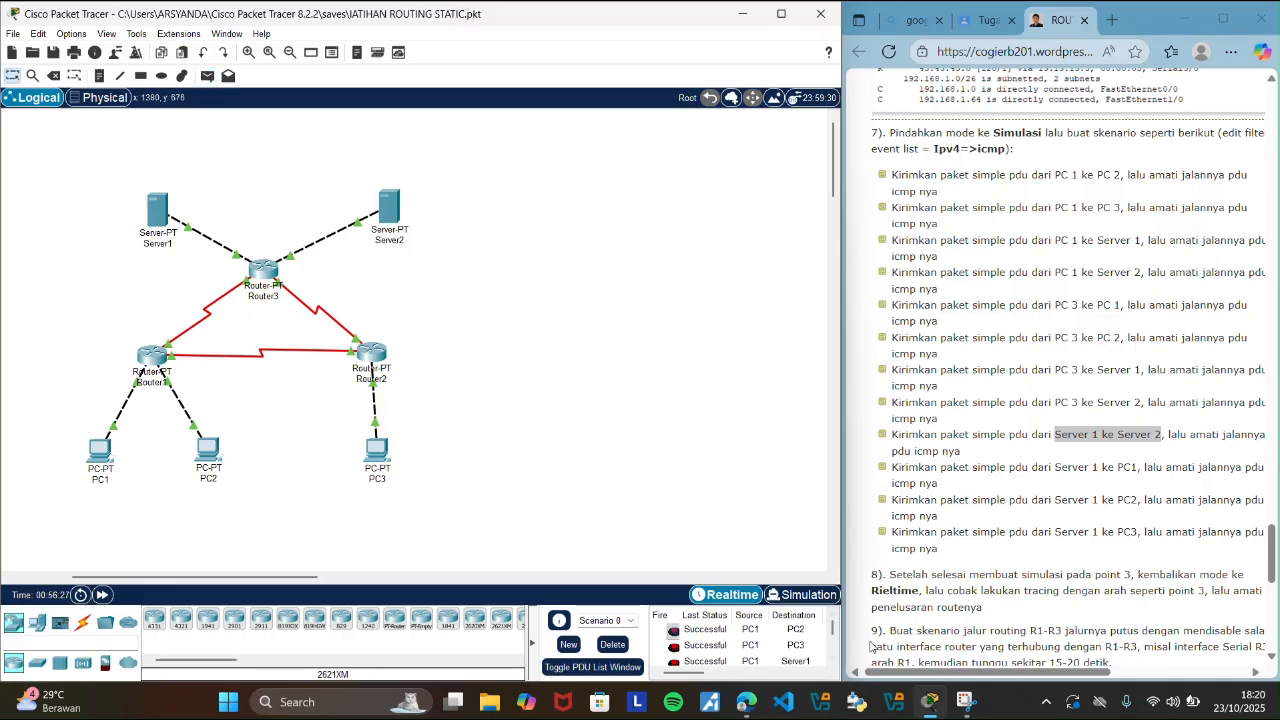
{"action": "left_click_drag", "start_coordinate": [831, 633], "coordinate": [835, 655]}
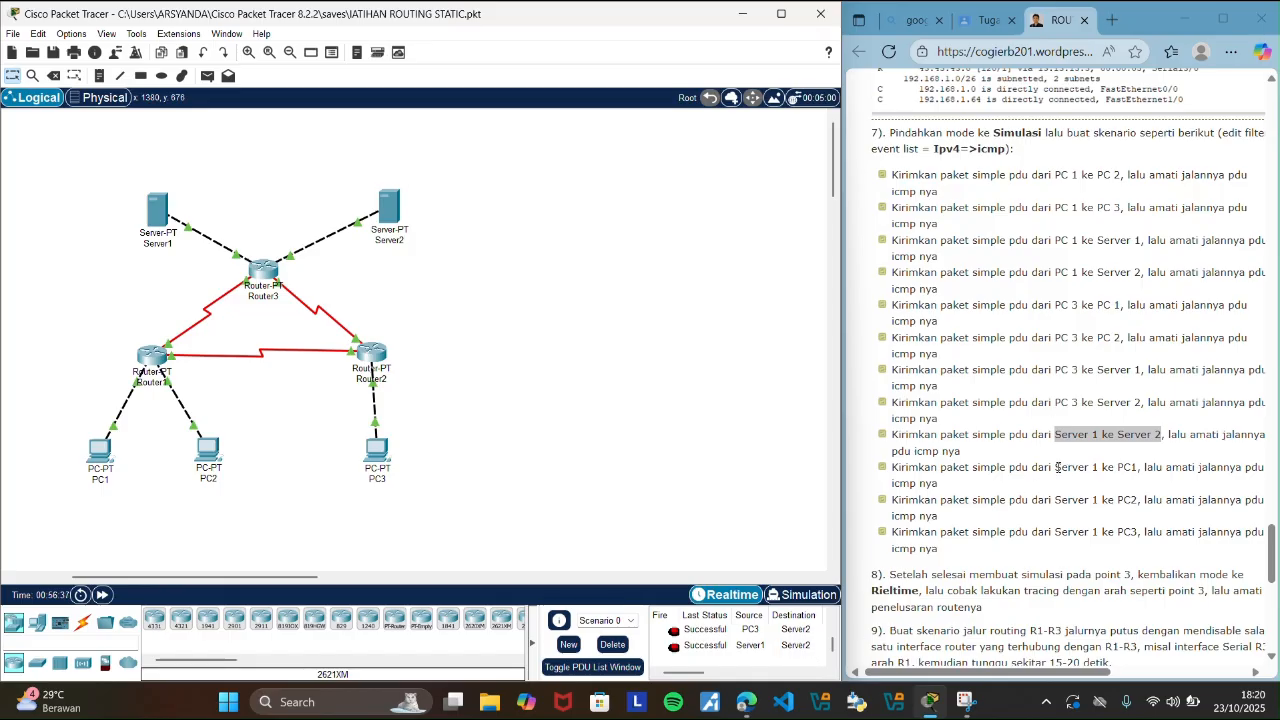
Highlight the guide's Server 1 to PC1 scenario, send a simple PDU from Server1 to PC1, and check its entry in the PDU list.
{"action": "left_click_drag", "start_coordinate": [1057, 467], "coordinate": [1148, 480]}
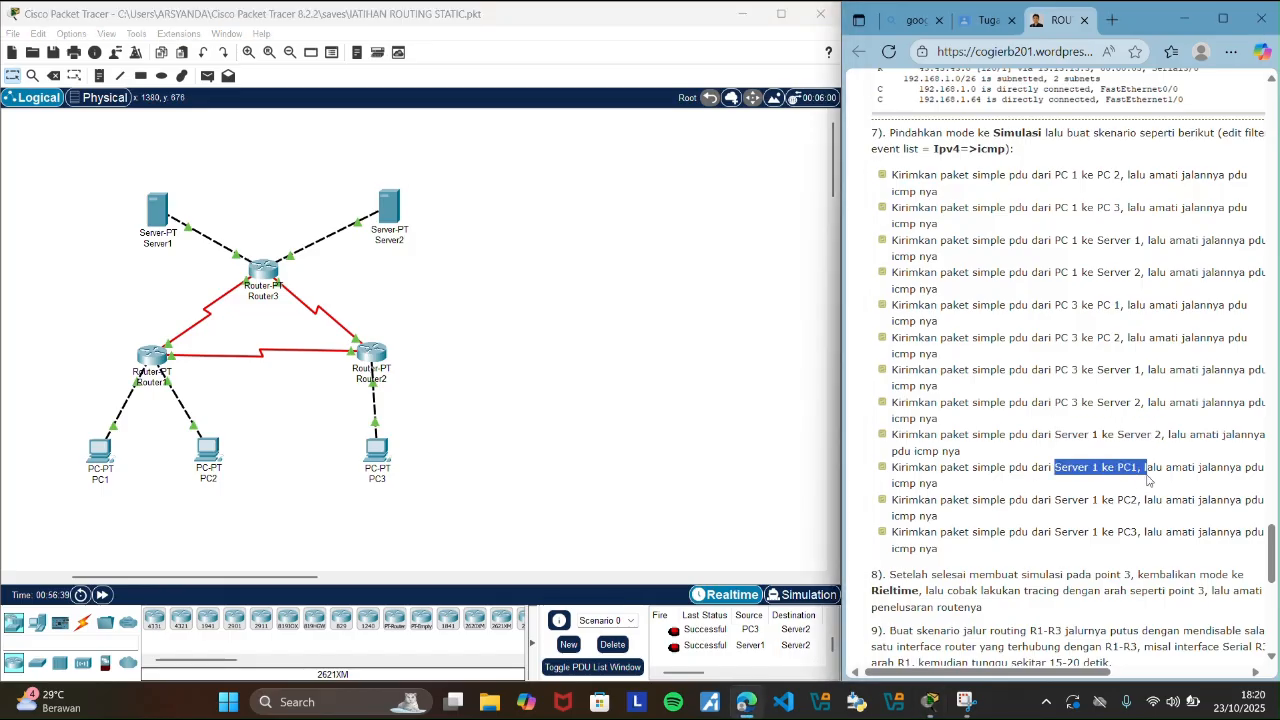
{"action": "left_click", "coordinate": [500, 357]}
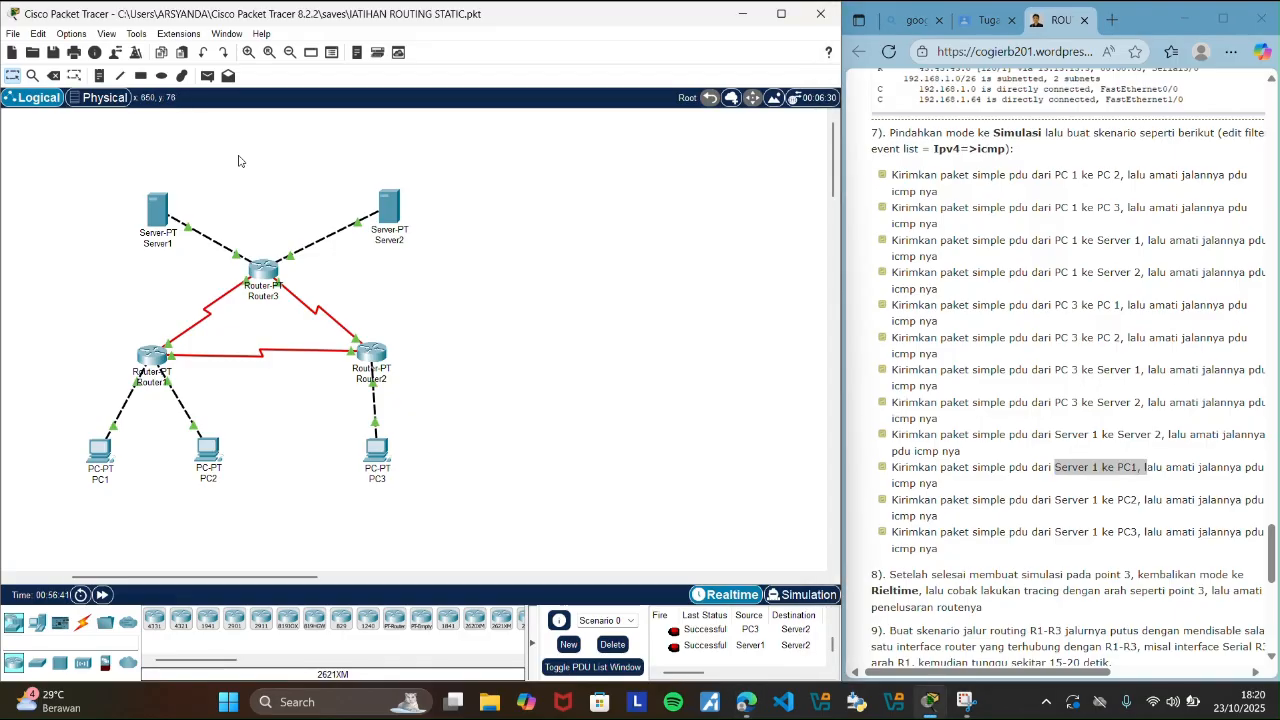
{"action": "left_click", "coordinate": [208, 79]}
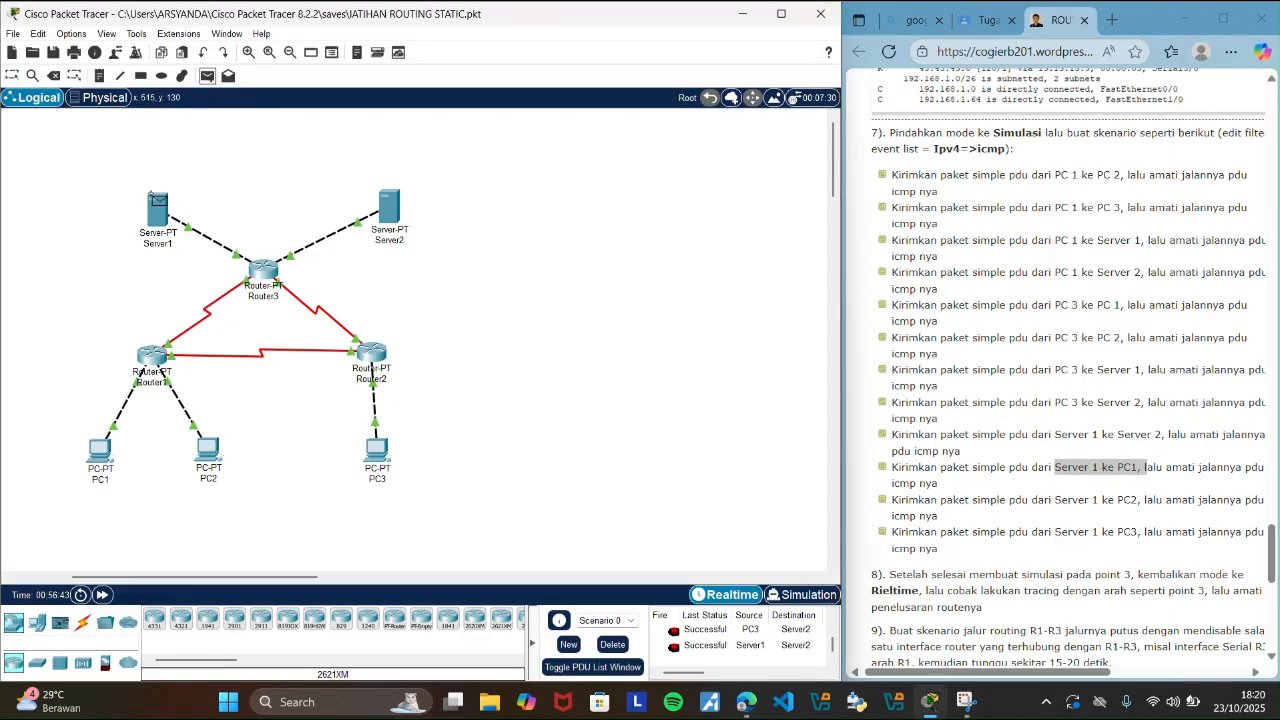
{"action": "left_click", "coordinate": [158, 207]}
{"action": "left_click", "coordinate": [165, 213]}
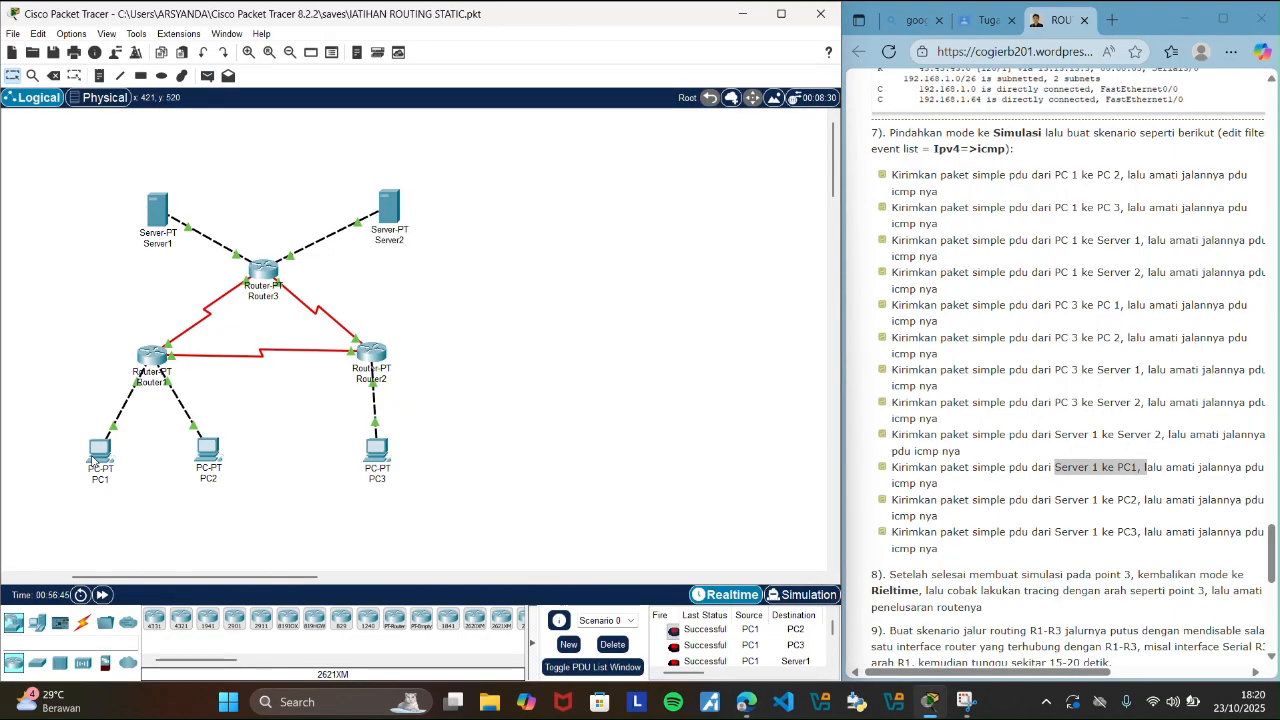
{"action": "scroll", "coordinate": [832, 628], "scroll_direction": "up", "scroll_amount": 3}
{"action": "scroll", "coordinate": [832, 628], "scroll_direction": "down", "scroll_amount": 5}
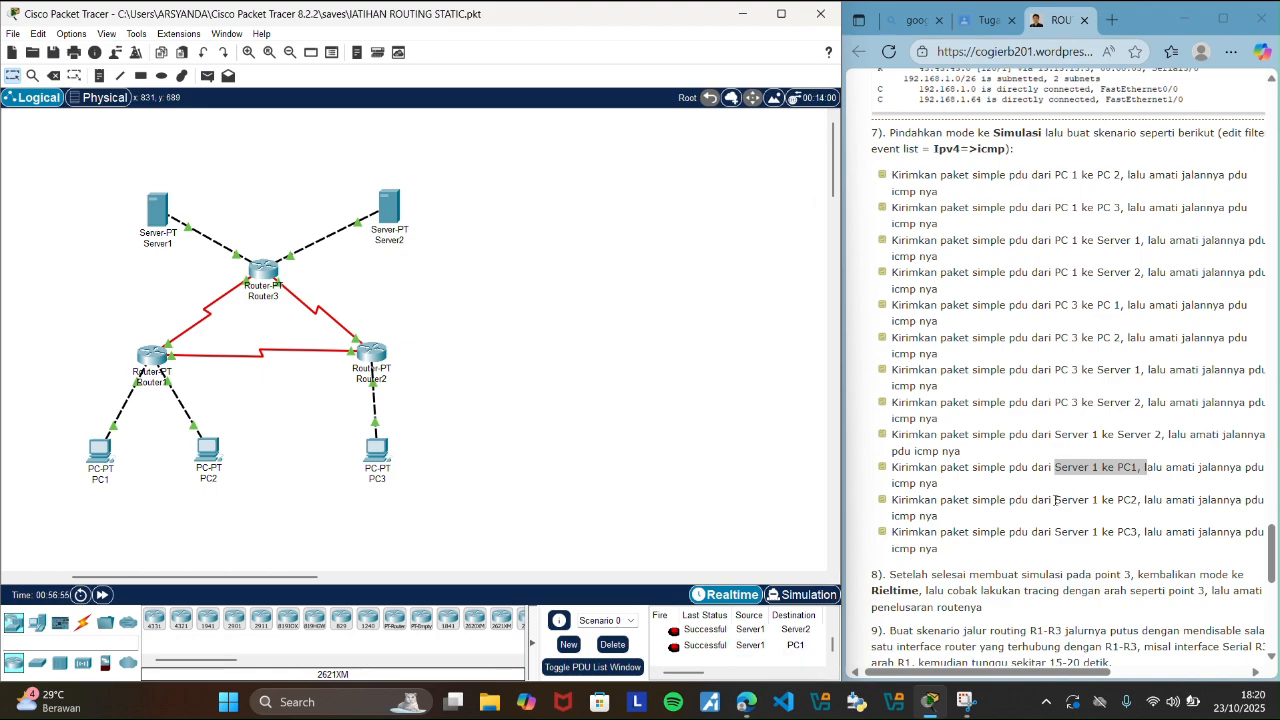
Highlight the guide's Server 1 to PC2 scenario, send a simple PDU from Server1 to PC2, and check its entry in the PDU list.
{"action": "left_click_drag", "start_coordinate": [1055, 500], "coordinate": [1147, 497]}
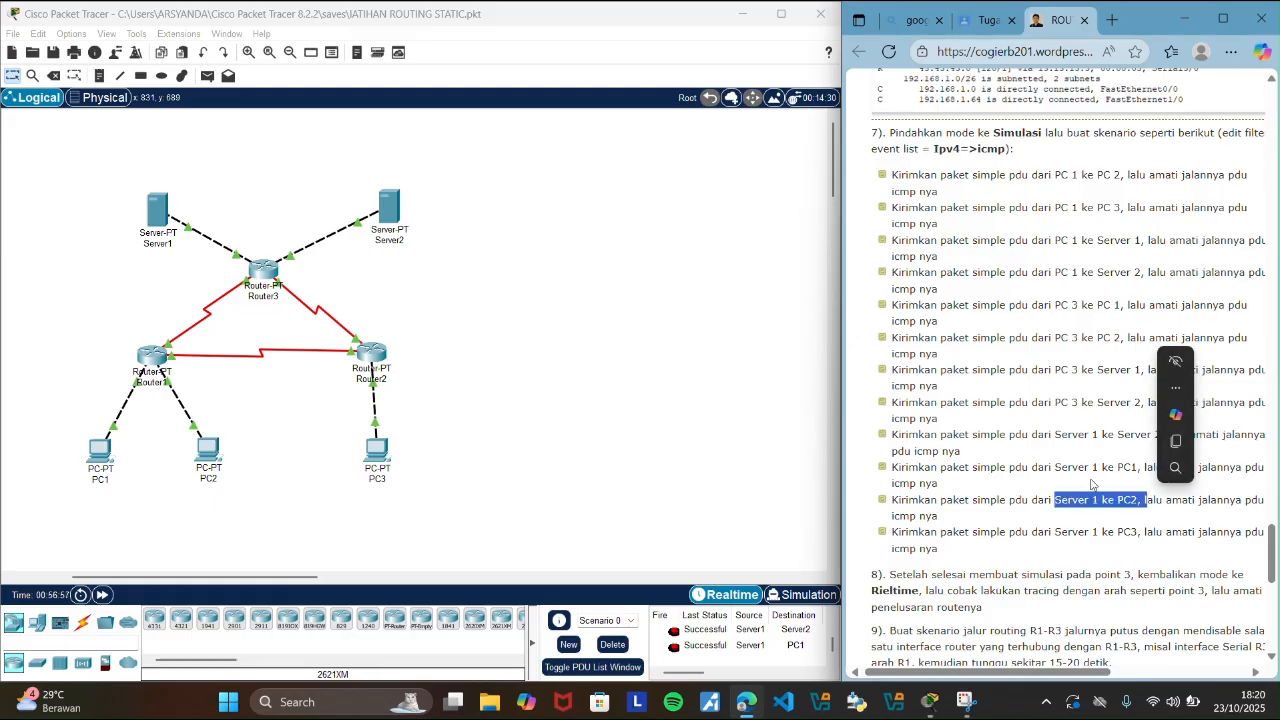
{"action": "left_click", "coordinate": [600, 258]}
{"action": "left_click", "coordinate": [214, 82]}
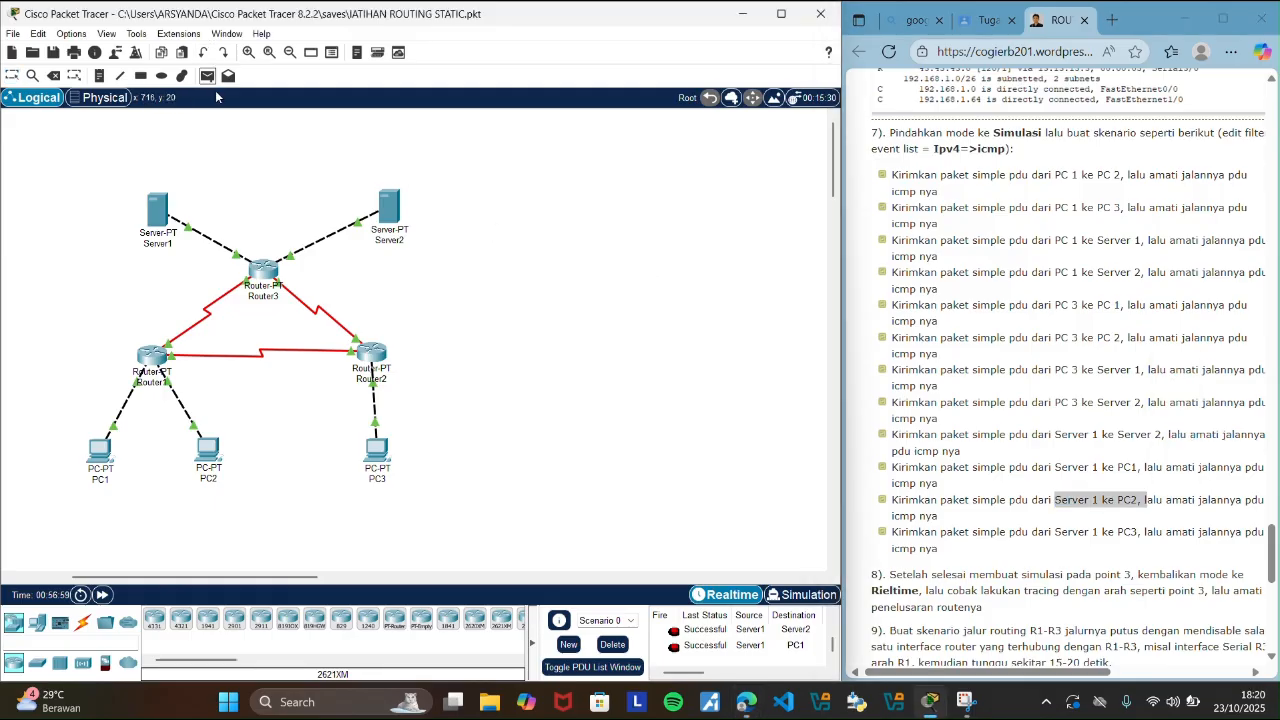
{"action": "left_click", "coordinate": [158, 212]}
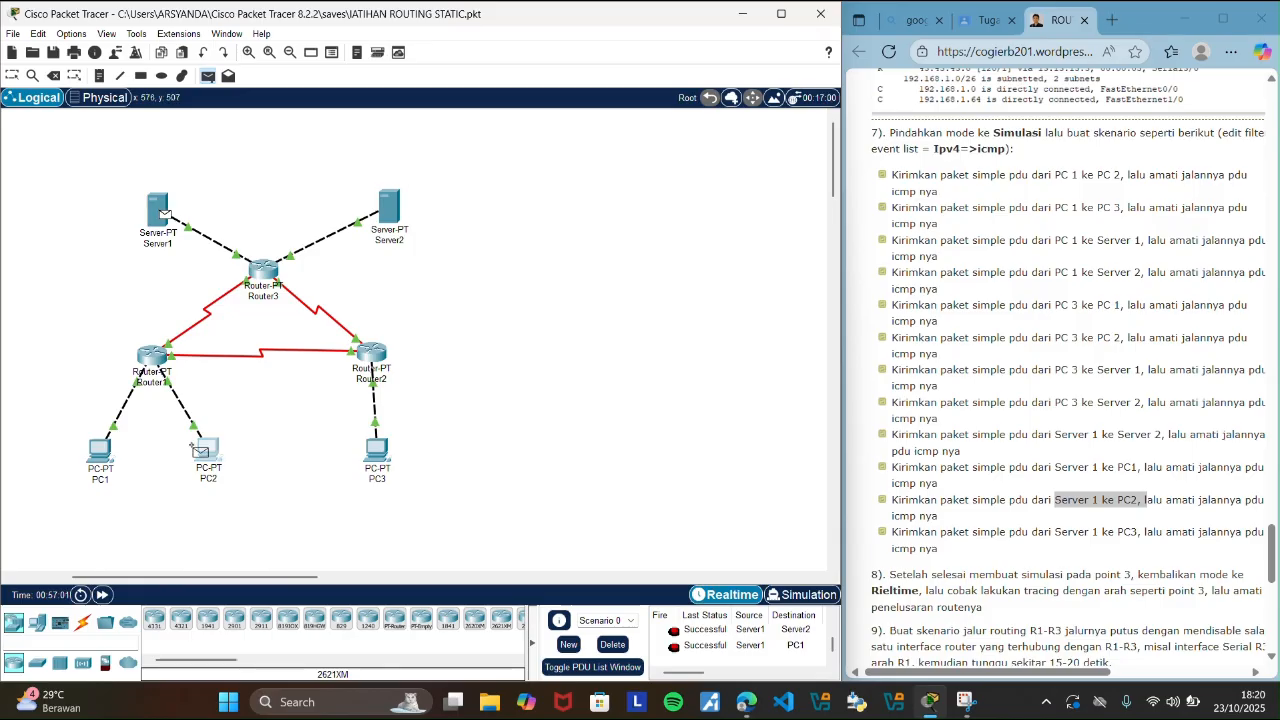
{"action": "left_click", "coordinate": [210, 452]}
{"action": "scroll", "coordinate": [832, 636], "scroll_direction": "down", "scroll_amount": 3}
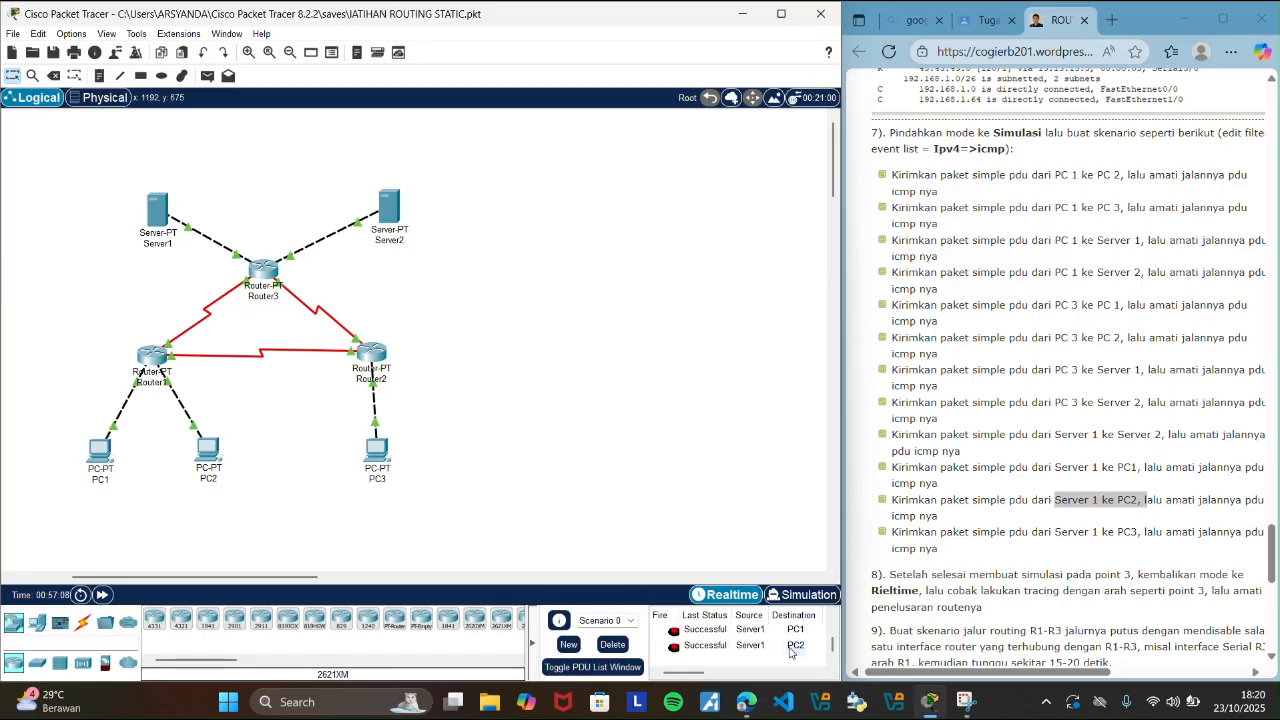
Highlight the guide's Server 1 to PC3 scenario, send a simple PDU from Server1 to PC3, and check its entry in the PDU list.
{"action": "left_click_drag", "start_coordinate": [1055, 532], "coordinate": [1137, 532]}
{"action": "left_click", "coordinate": [510, 427]}
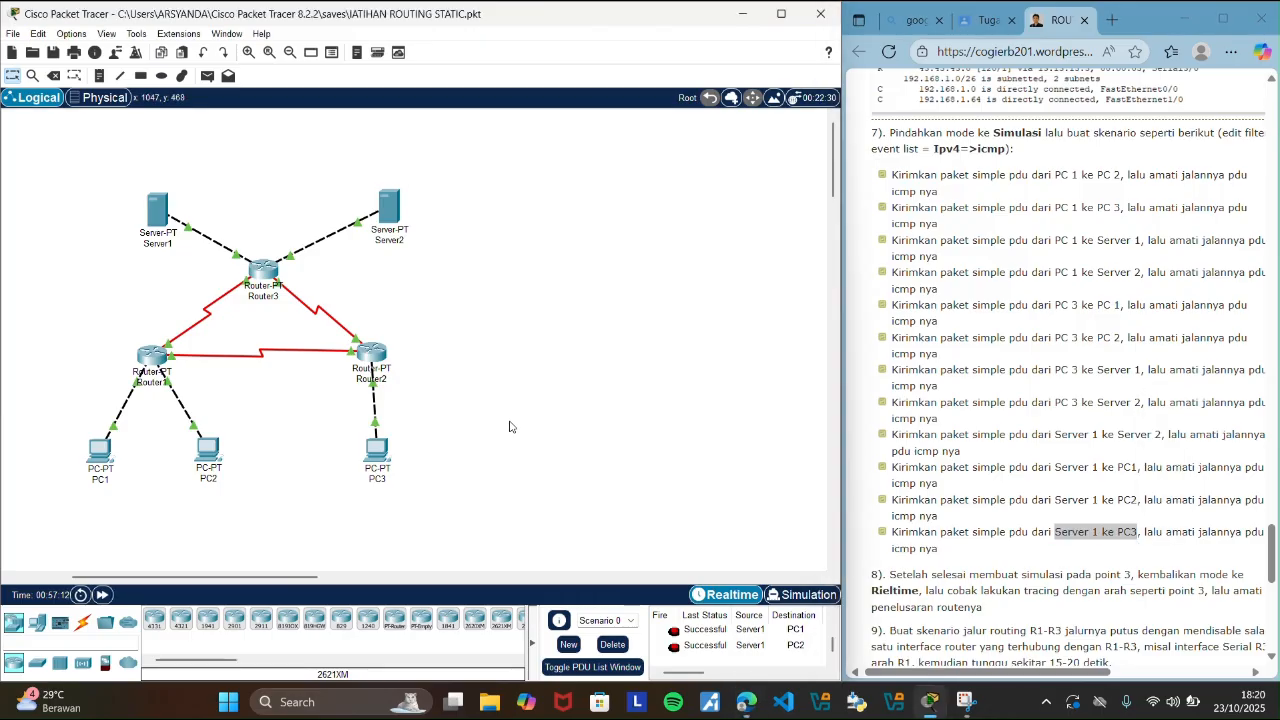
{"action": "left_click", "coordinate": [207, 75]}
{"action": "left_click", "coordinate": [160, 212]}
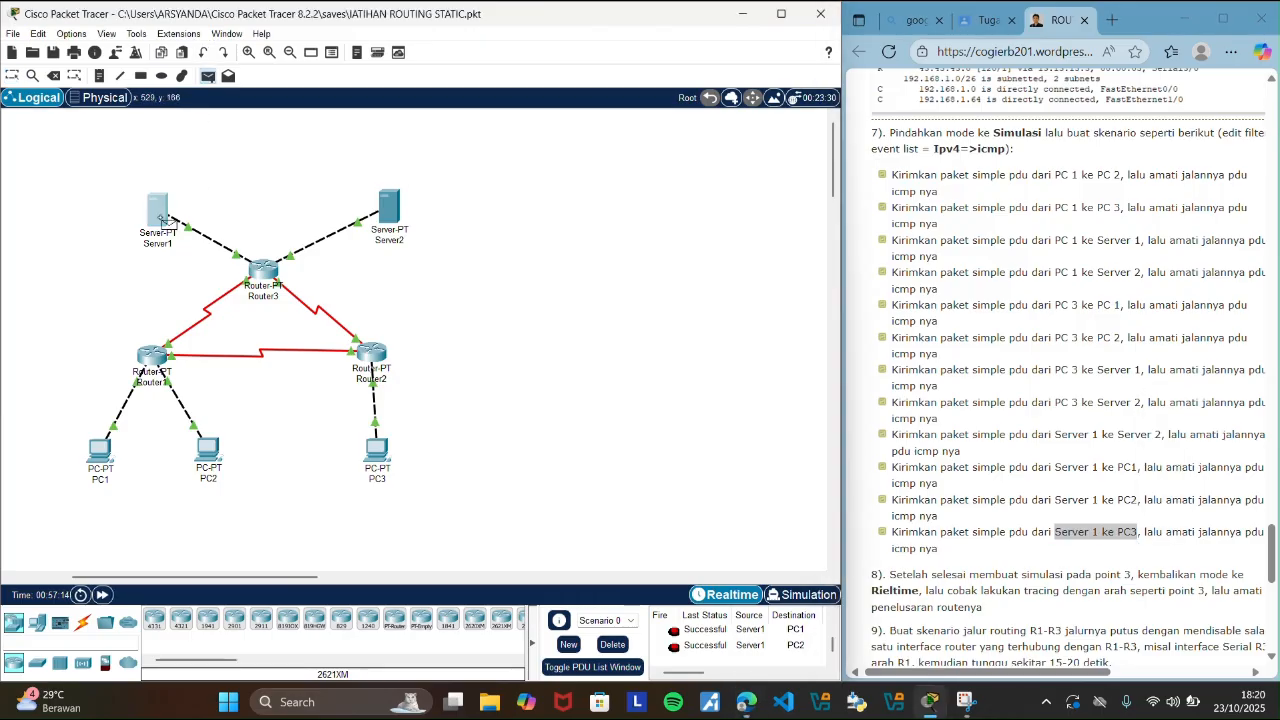
{"action": "left_click", "coordinate": [372, 452]}
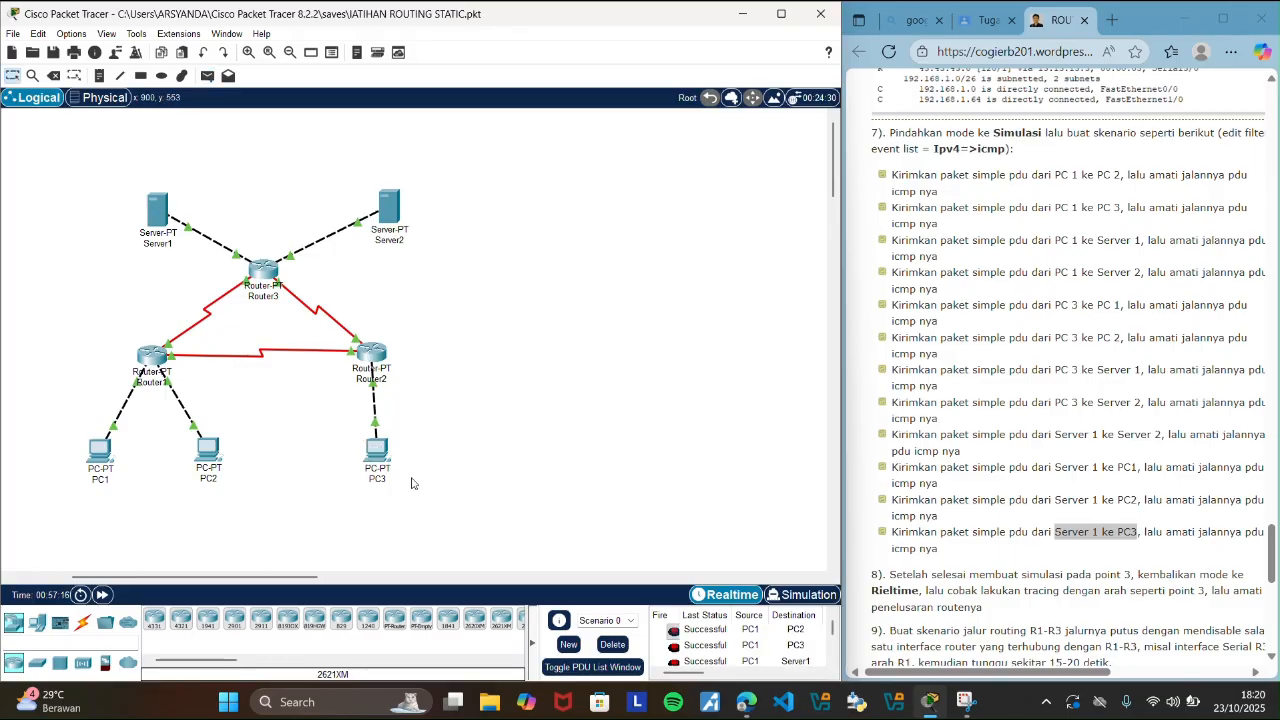
{"action": "left_click_drag", "start_coordinate": [833, 629], "coordinate": [842, 670]}
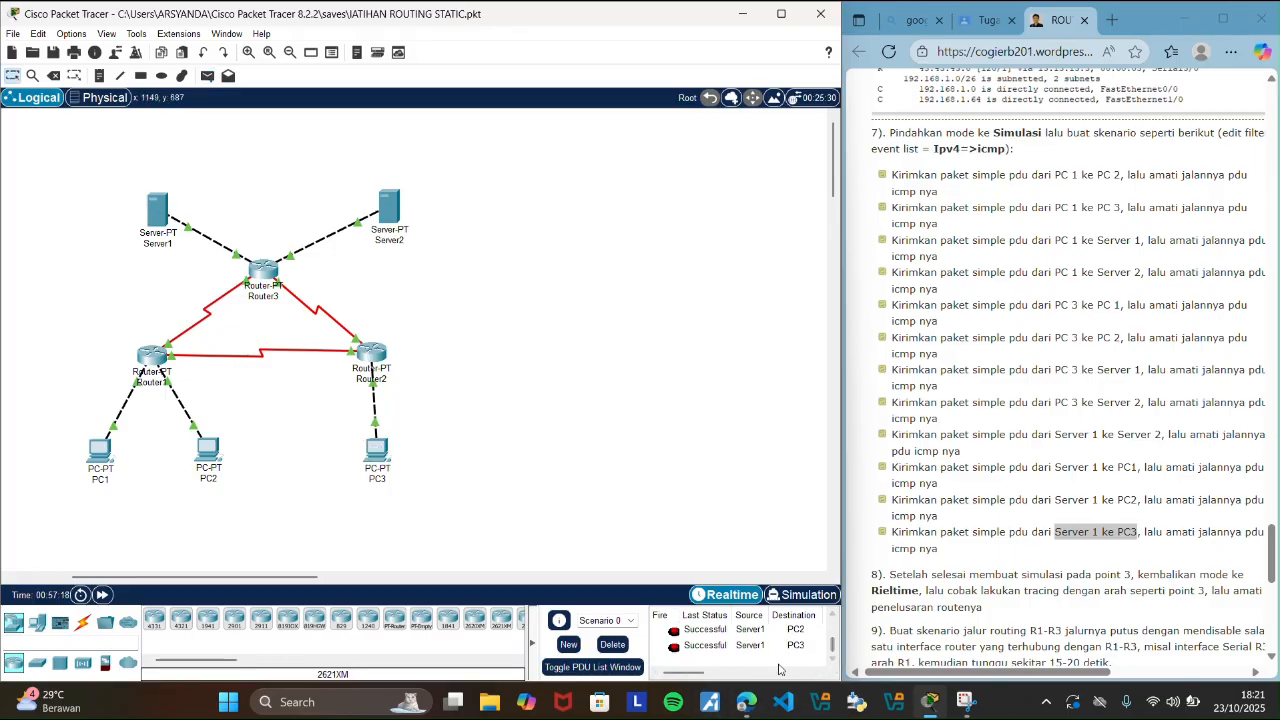
{"action": "left_click_drag", "start_coordinate": [700, 677], "coordinate": [668, 677]}
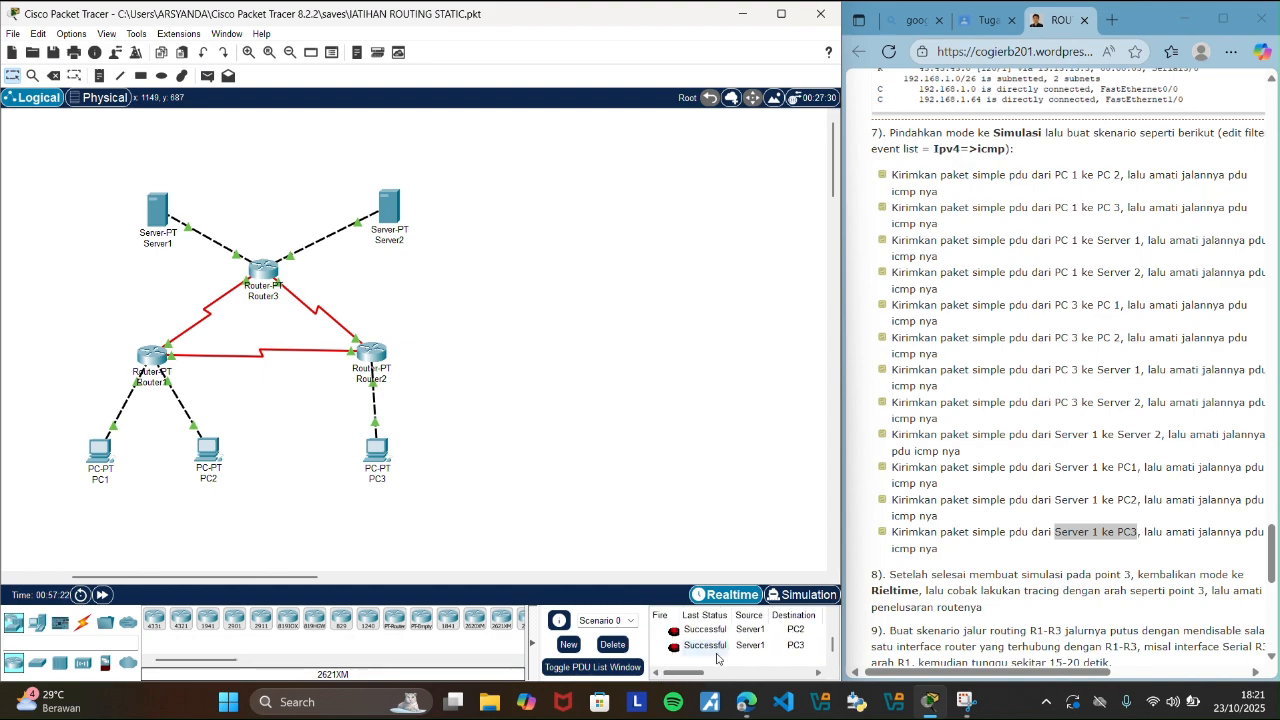
Delete Scenario 0 to clear all the sent PDUs from the PDU list.
{"action": "left_click", "coordinate": [1273, 548]}
{"action": "scroll", "coordinate": [1190, 584], "scroll_direction": "down", "scroll_amount": 1}
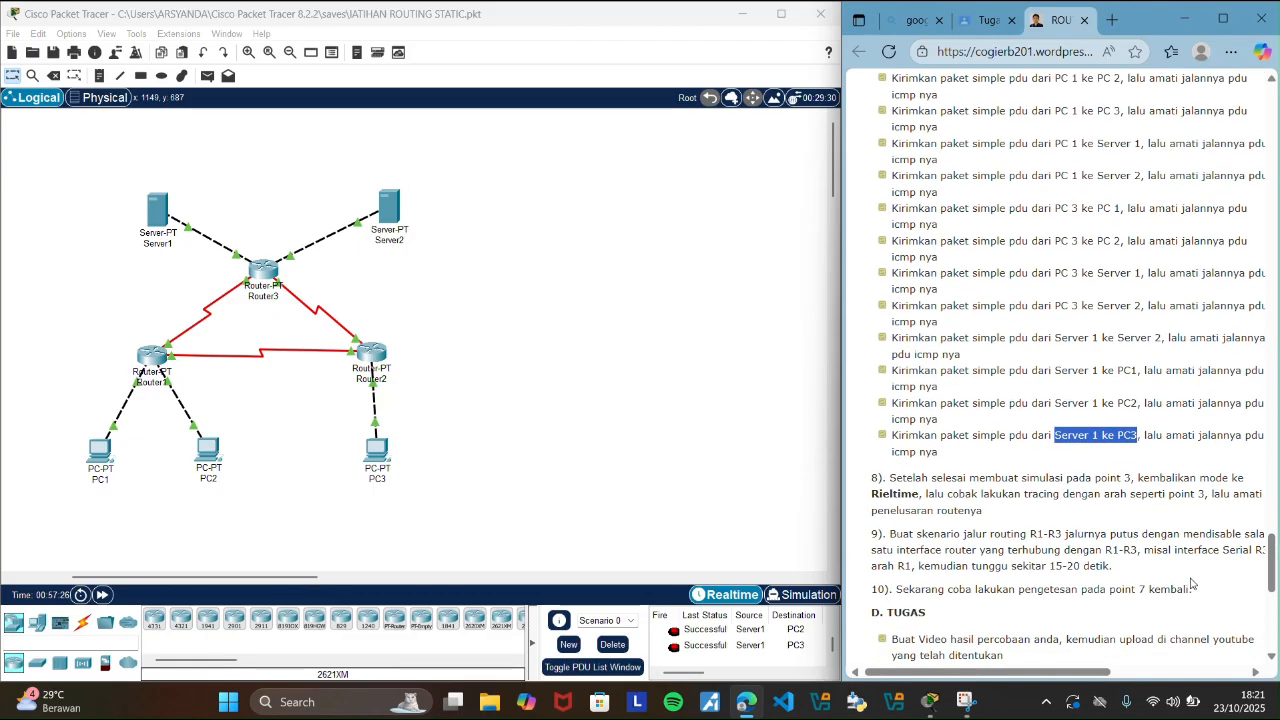
{"action": "left_click_drag", "start_coordinate": [832, 645], "coordinate": [834, 624]}
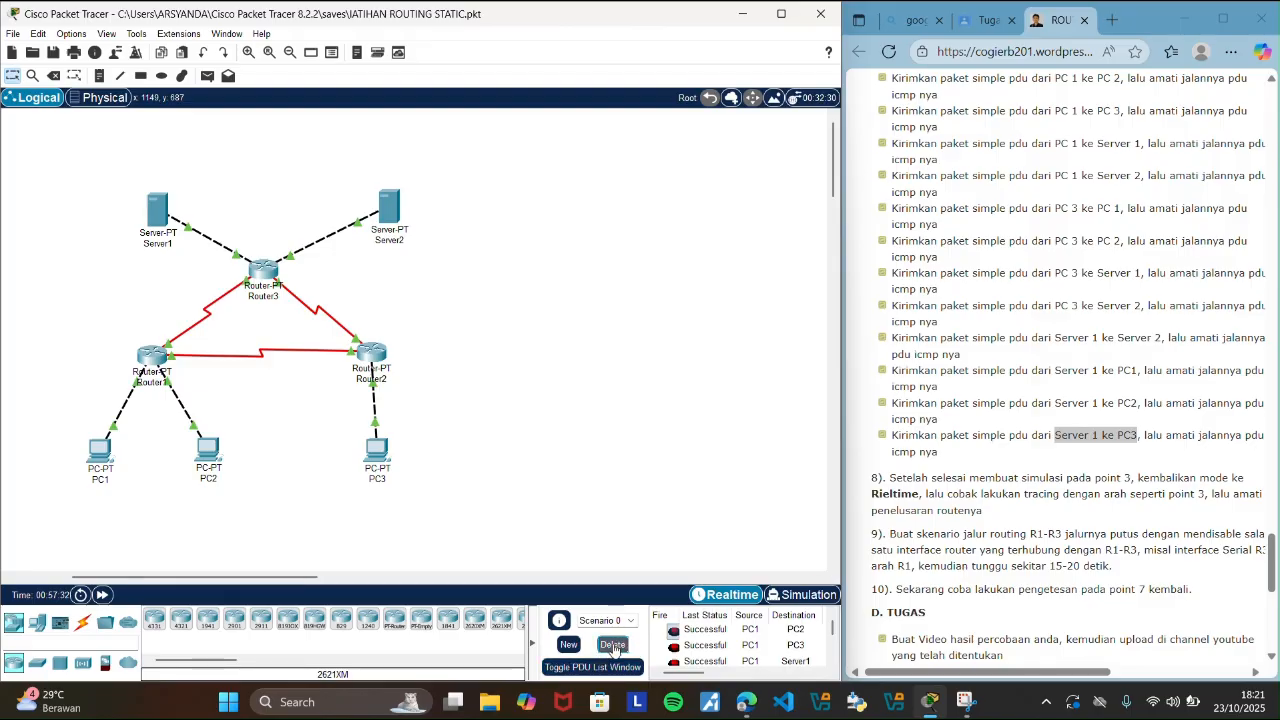
{"action": "left_click", "coordinate": [613, 645]}
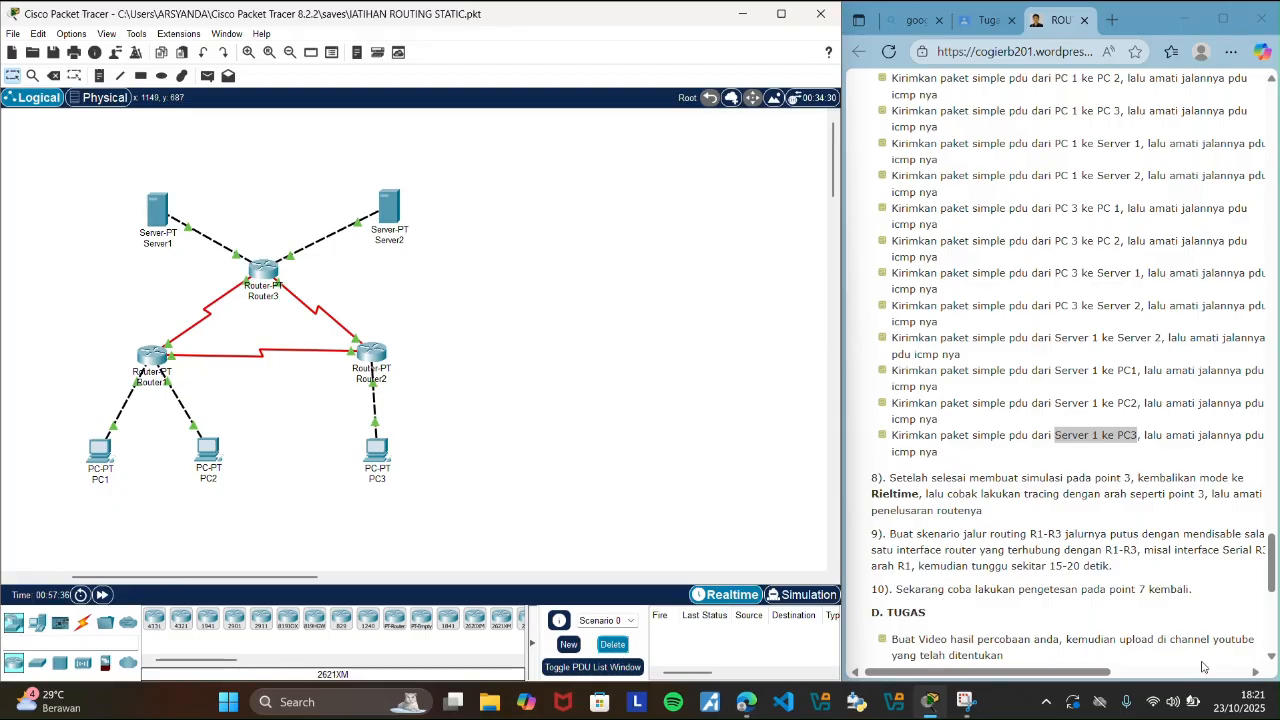
Highlight step 9 of the guide on breaking the R1-R3 path by disabling an interface, and open Router1's configuration.
{"action": "left_click_drag", "start_coordinate": [1271, 561], "coordinate": [1234, 571]}
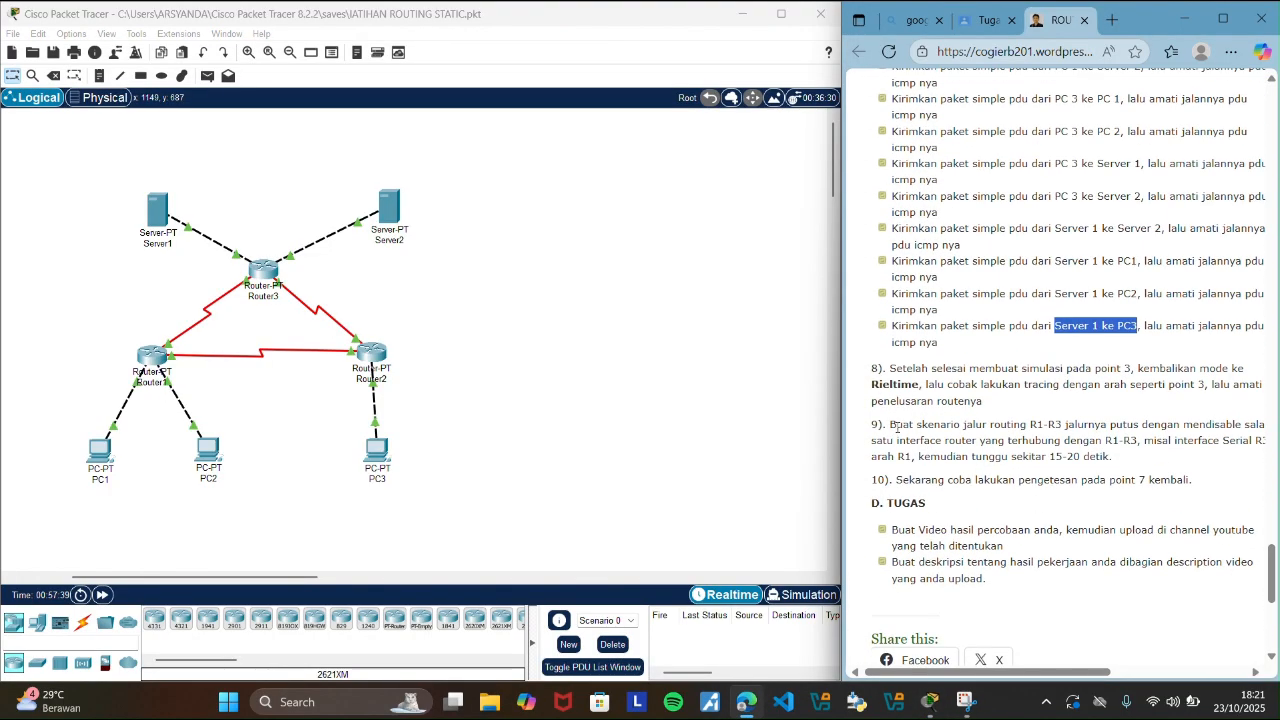
{"action": "left_click_drag", "start_coordinate": [897, 428], "coordinate": [1134, 460]}
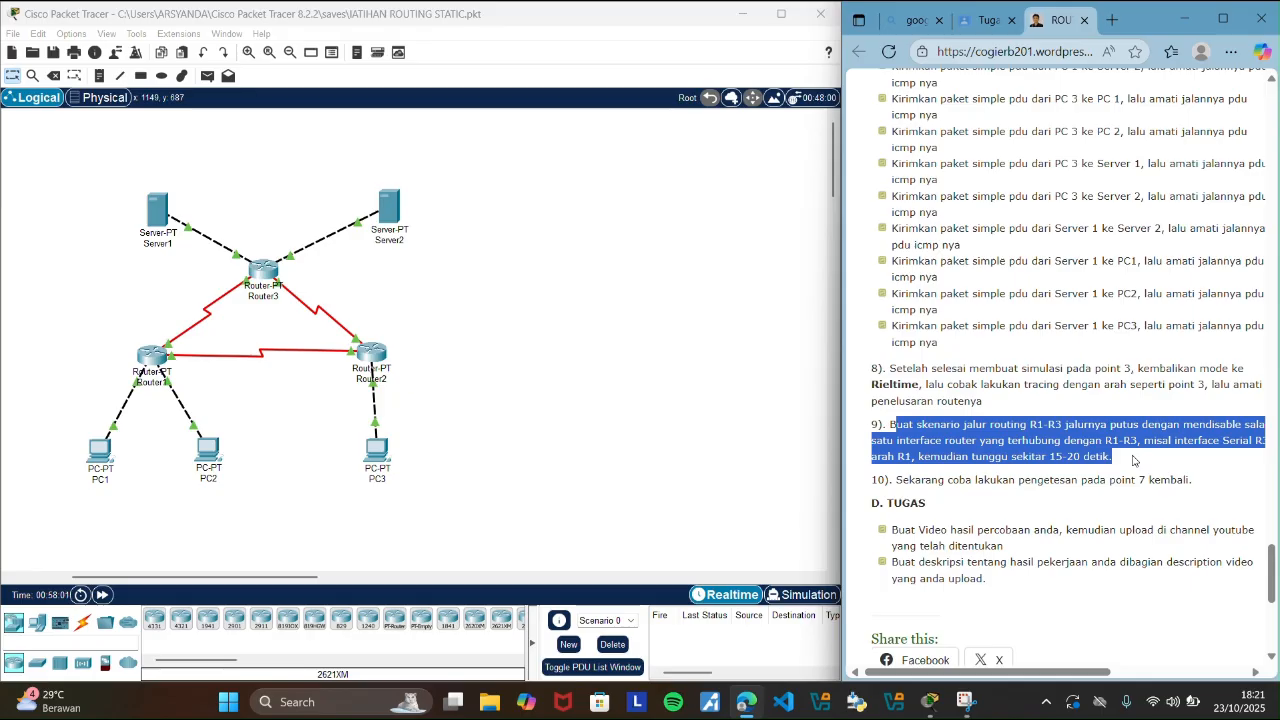
{"action": "left_click", "coordinate": [632, 397]}
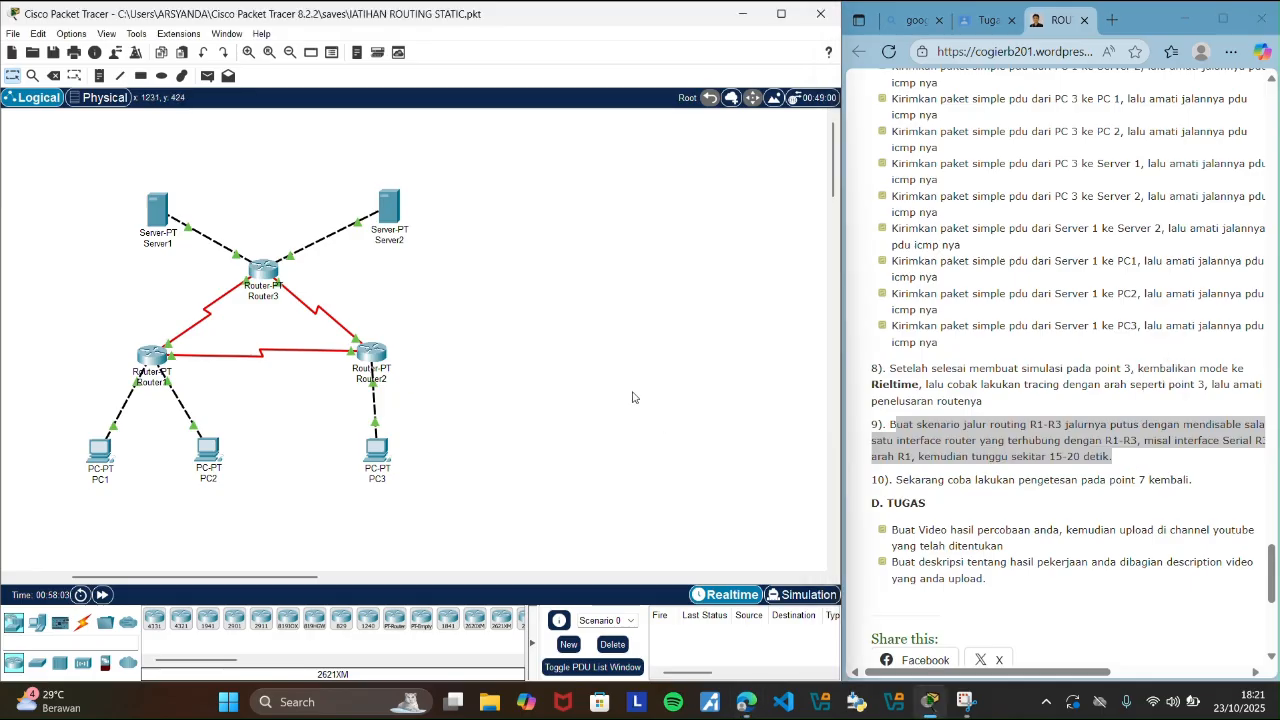
{"action": "left_click", "coordinate": [1176, 421]}
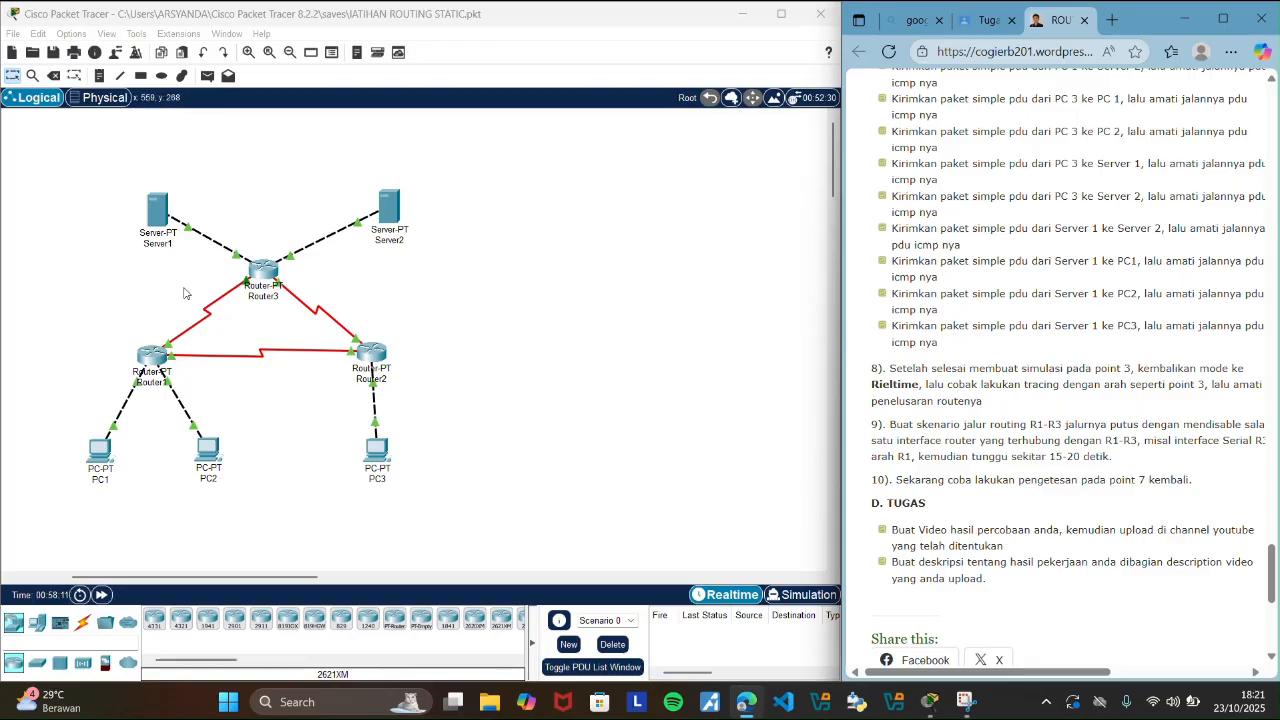
{"action": "left_click", "coordinate": [157, 360]}
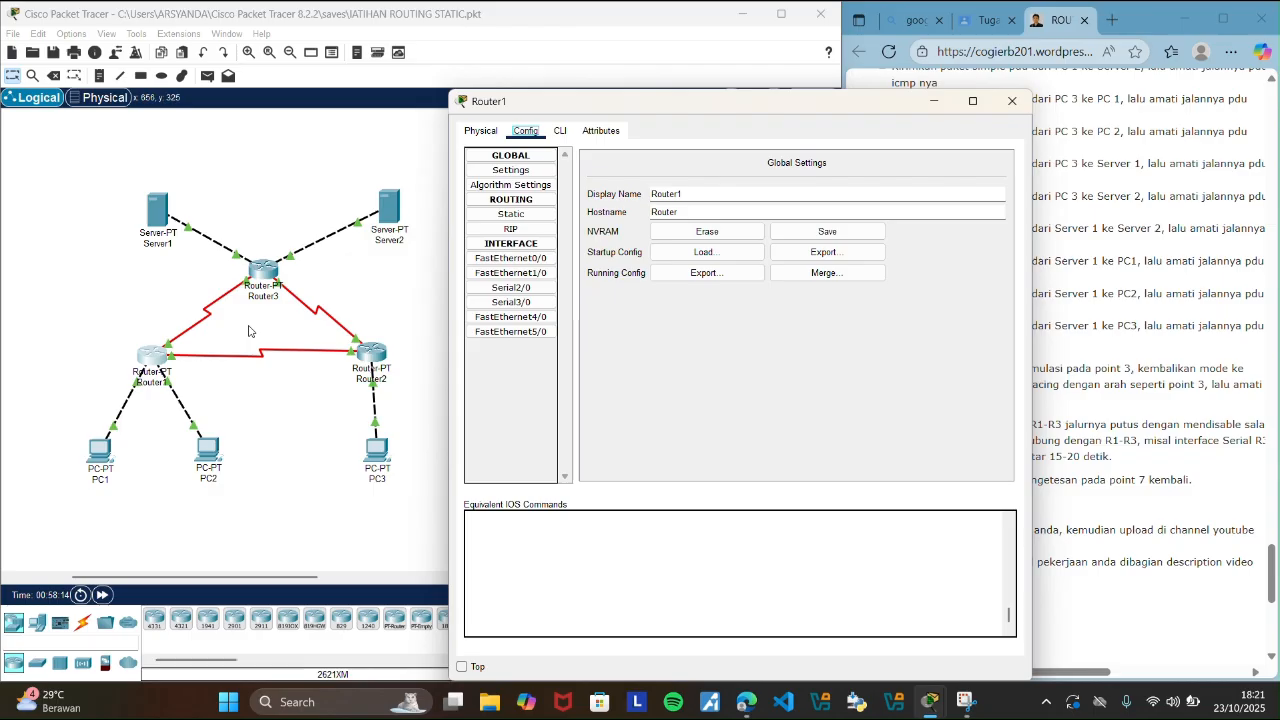
{"action": "left_click", "coordinate": [528, 258]}
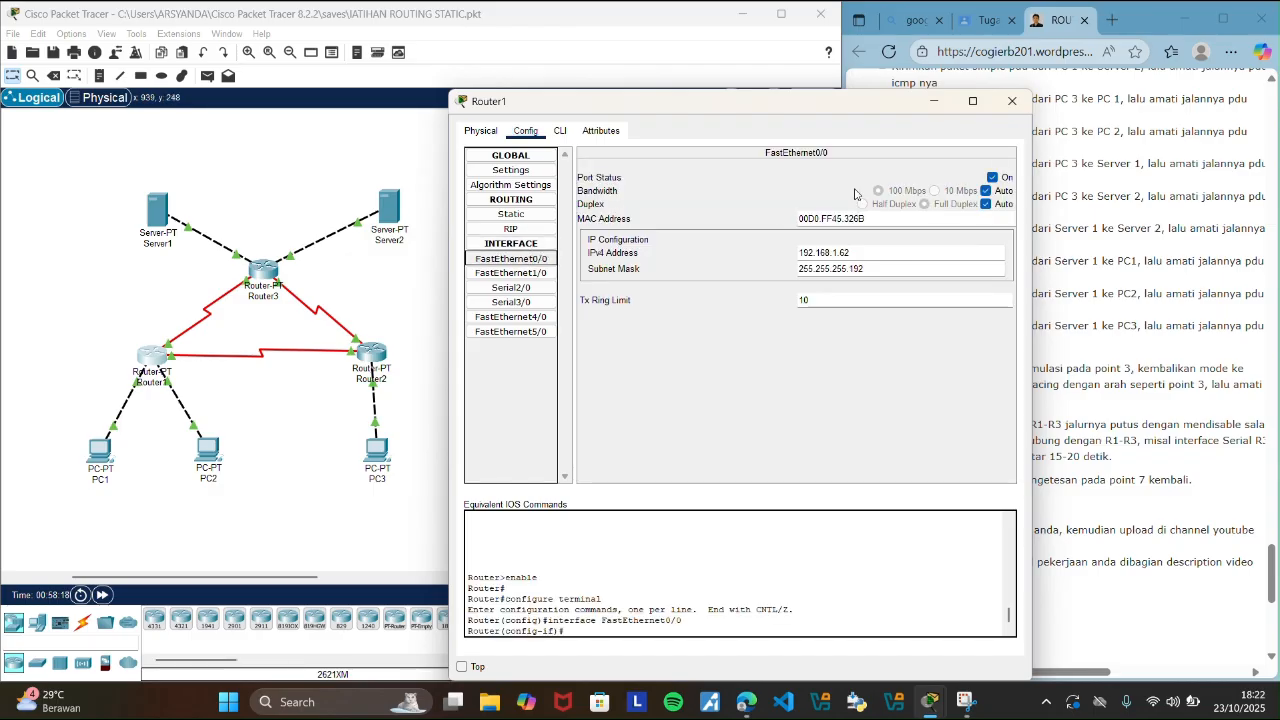
{"action": "left_click", "coordinate": [993, 177]}
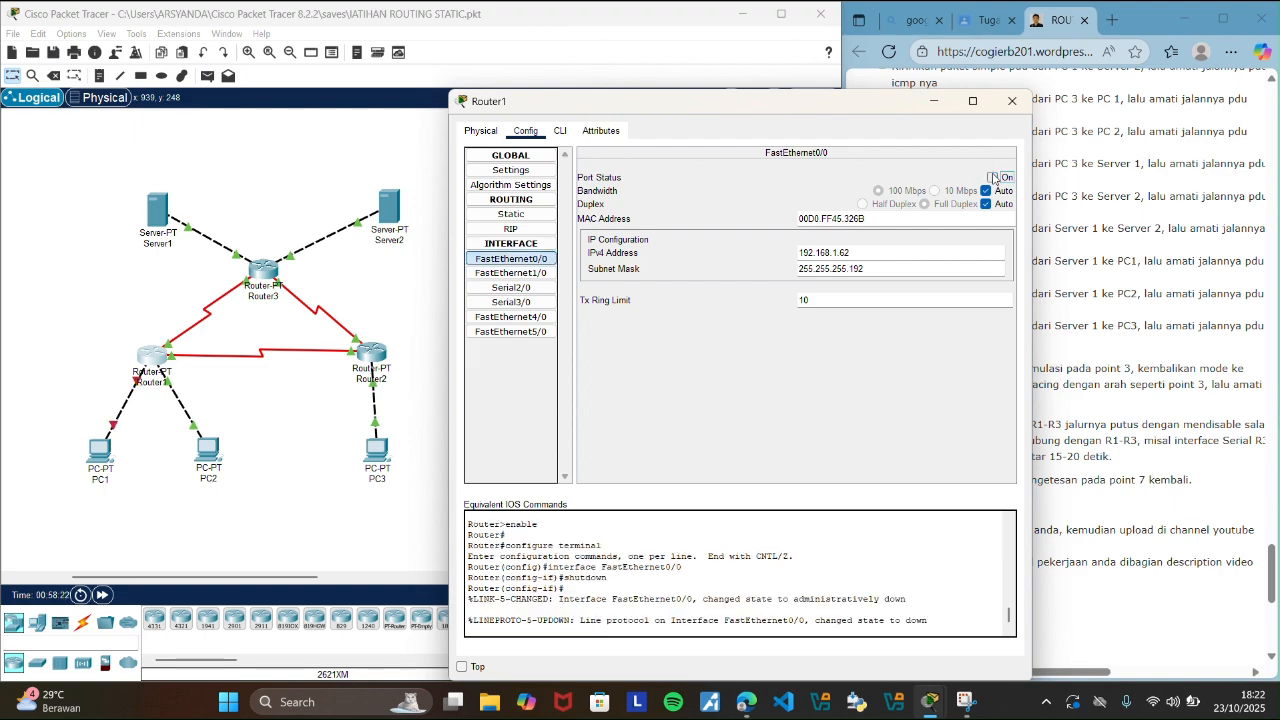
{"action": "left_click", "coordinate": [993, 177]}
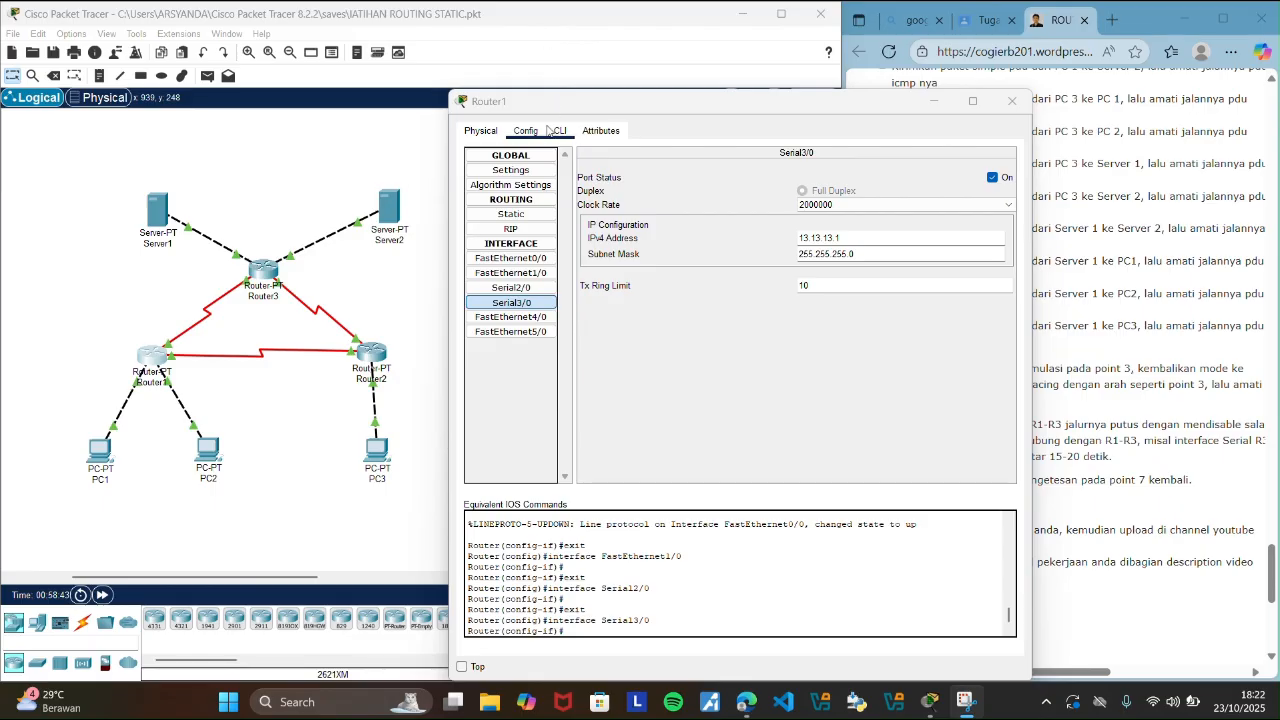
Turn off the Serial2/0 port on Router1 and minimize the router's configuration window.
{"action": "left_click", "coordinate": [529, 244]}
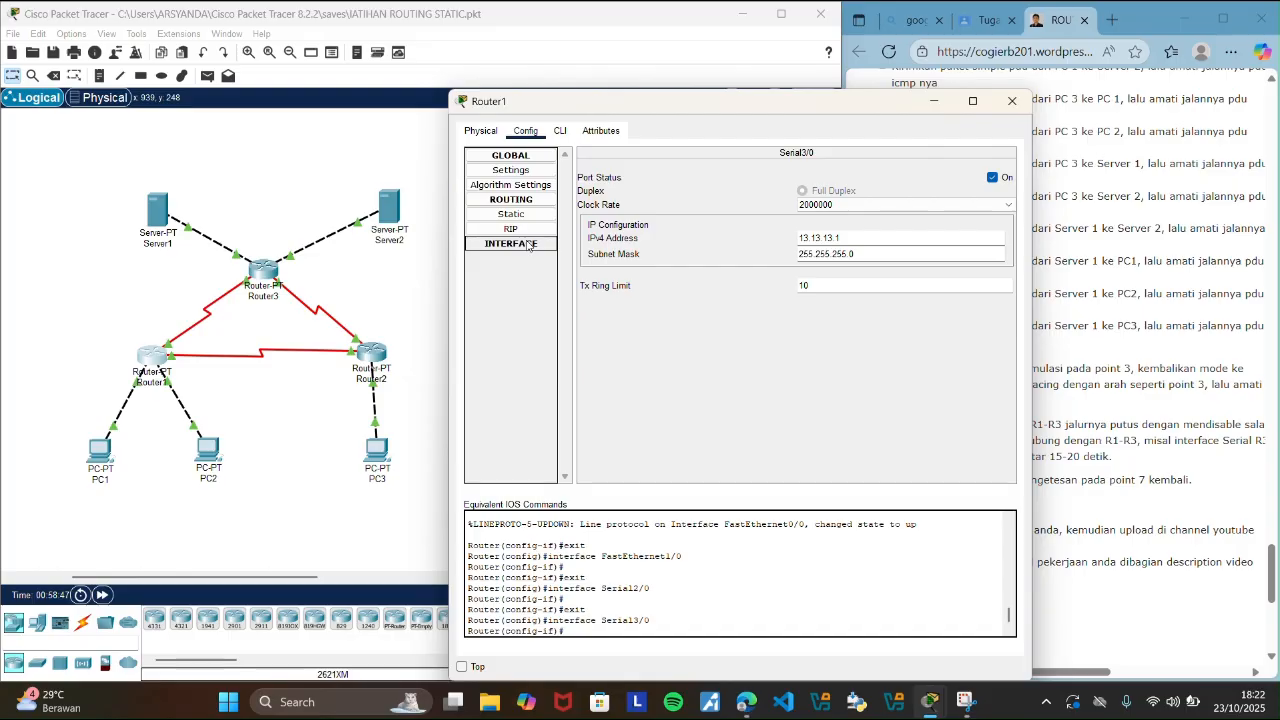
{"action": "left_click", "coordinate": [529, 244]}
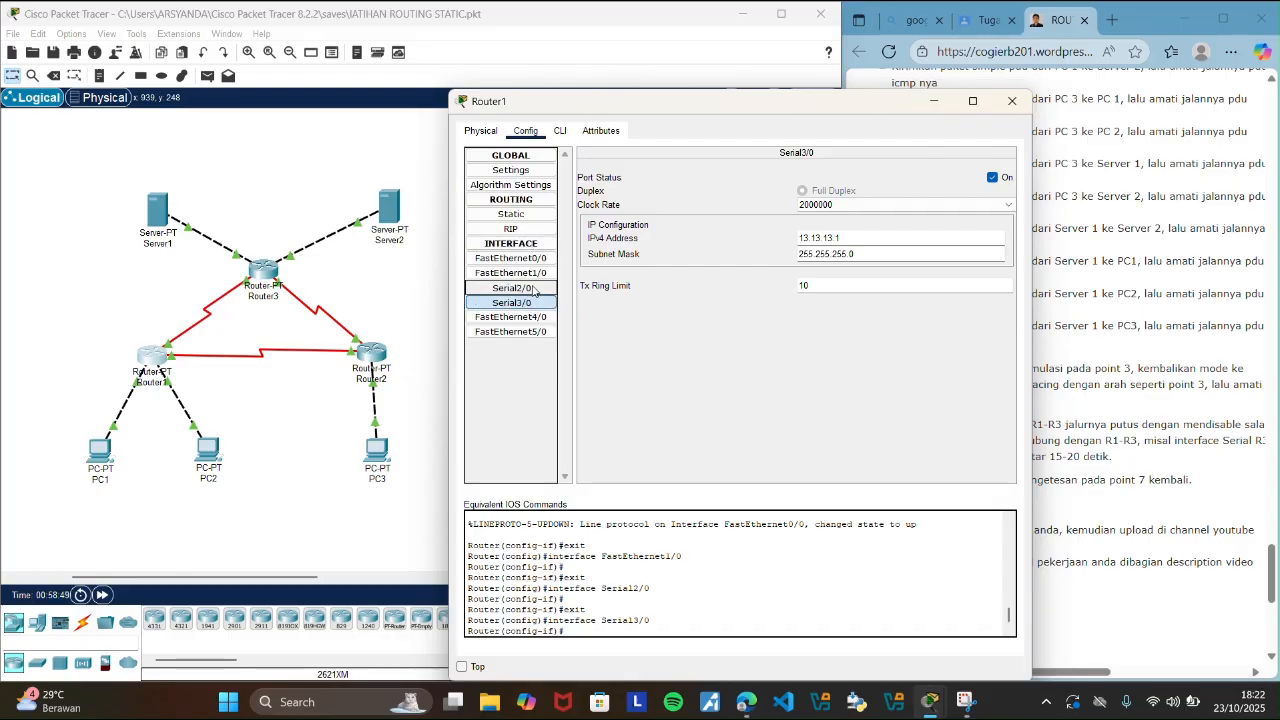
{"action": "left_click", "coordinate": [532, 289]}
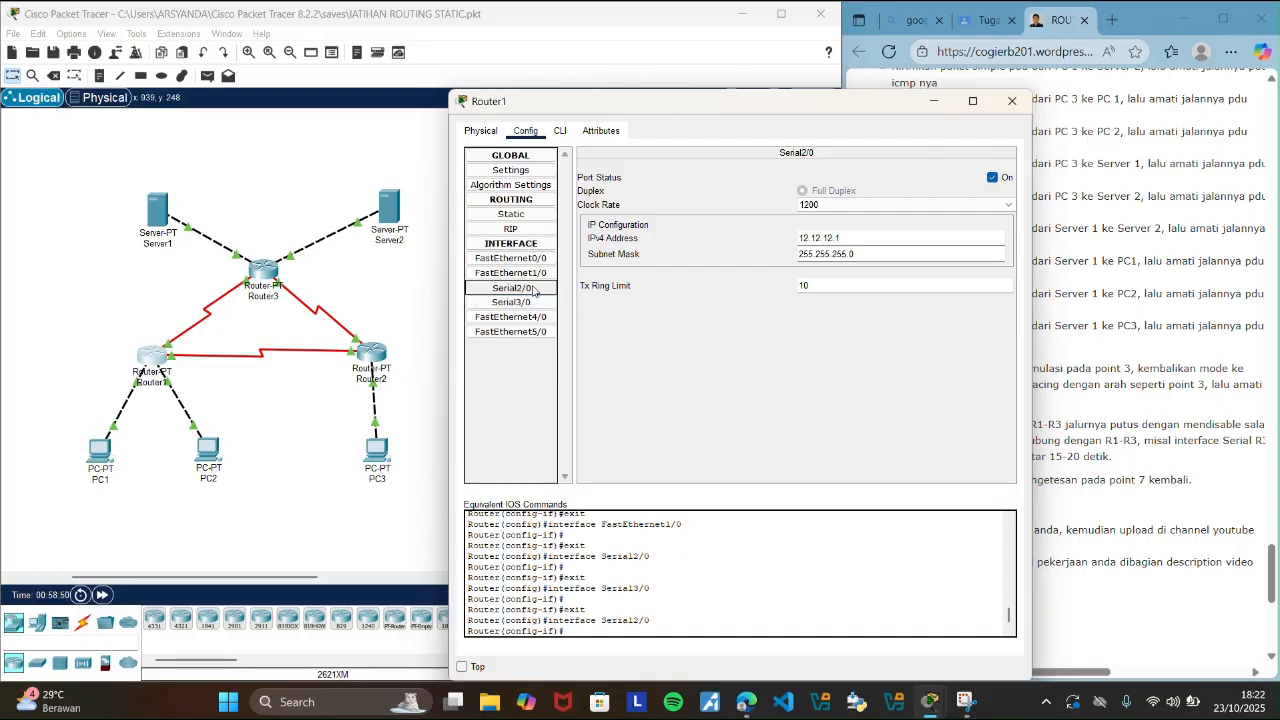
{"action": "left_click", "coordinate": [993, 178]}
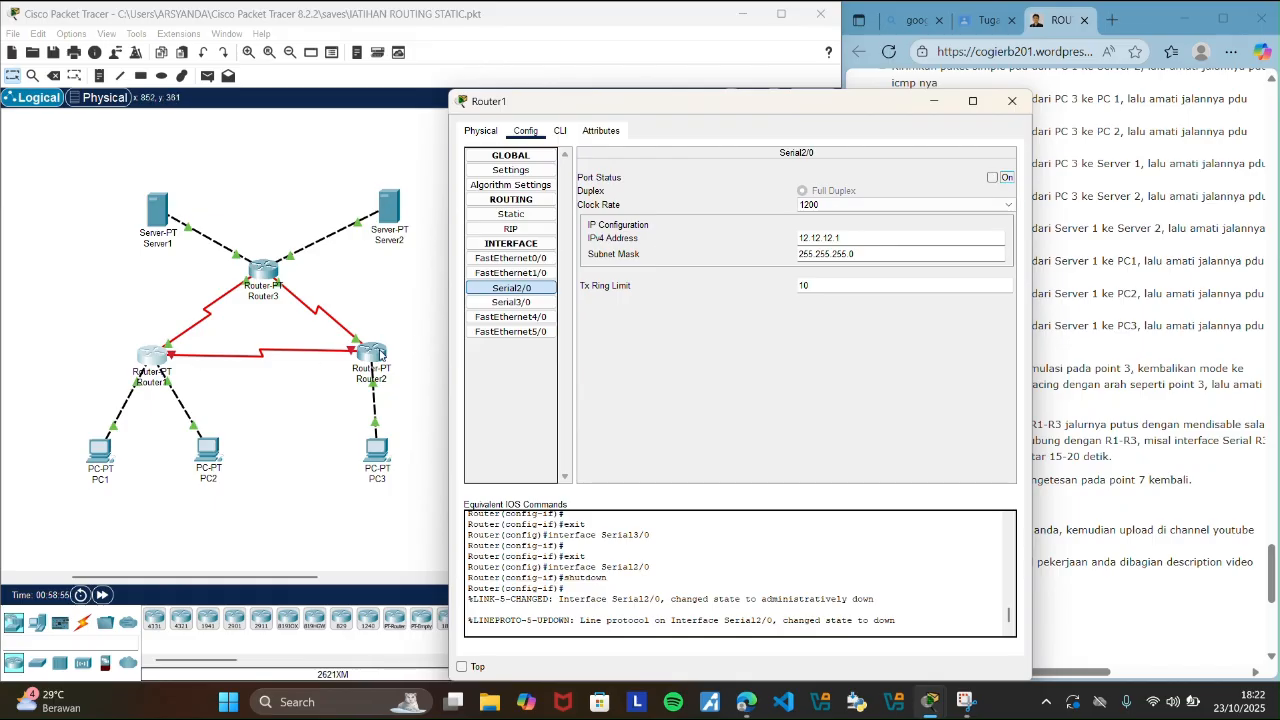
{"action": "left_click", "coordinate": [940, 104]}
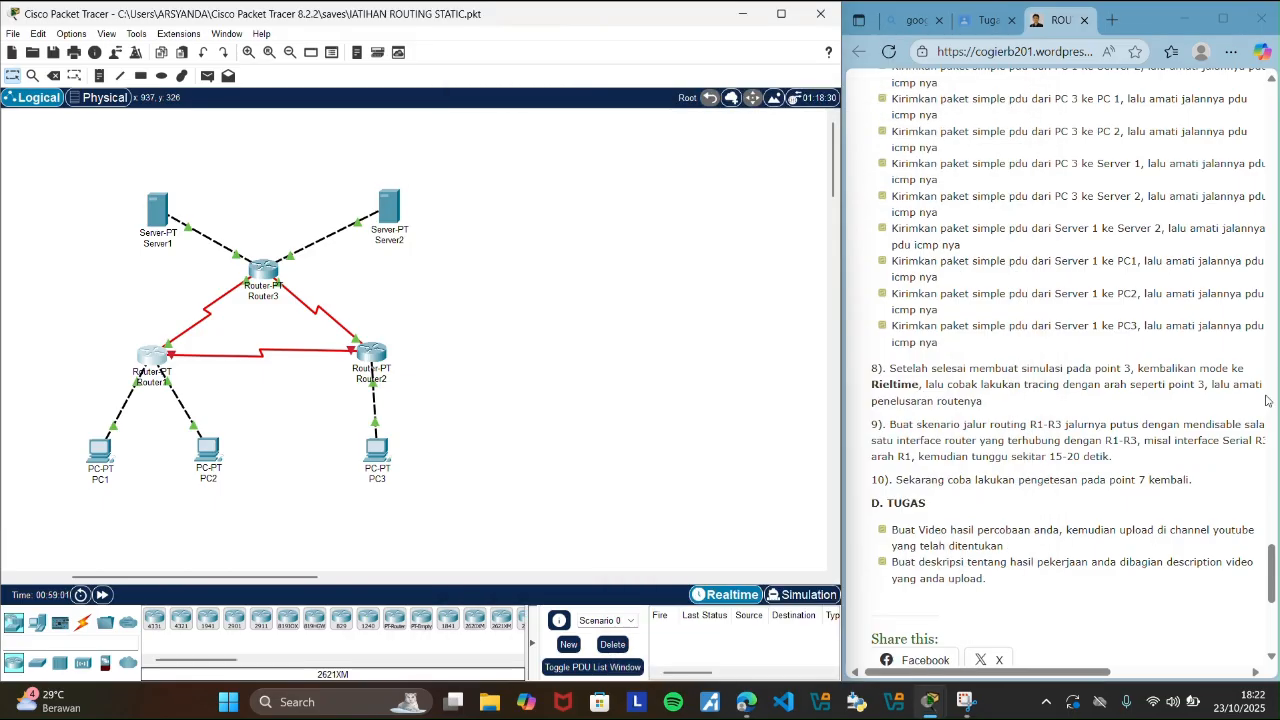
Highlight the PC 1 to PC 2 scenario in step 7 of the guide and send a simple PDU from PC1 to PC2.
{"action": "left_click_drag", "start_coordinate": [1273, 577], "coordinate": [1273, 552]}
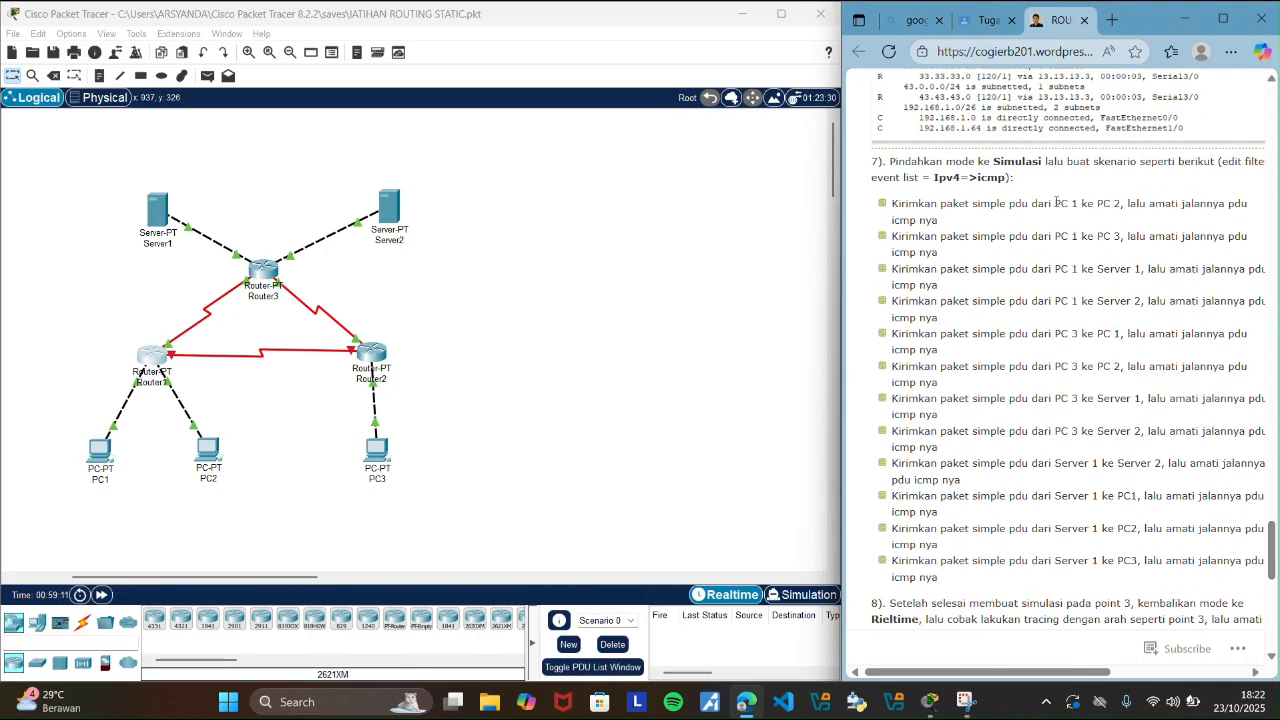
{"action": "left_click_drag", "start_coordinate": [1055, 203], "coordinate": [1128, 219]}
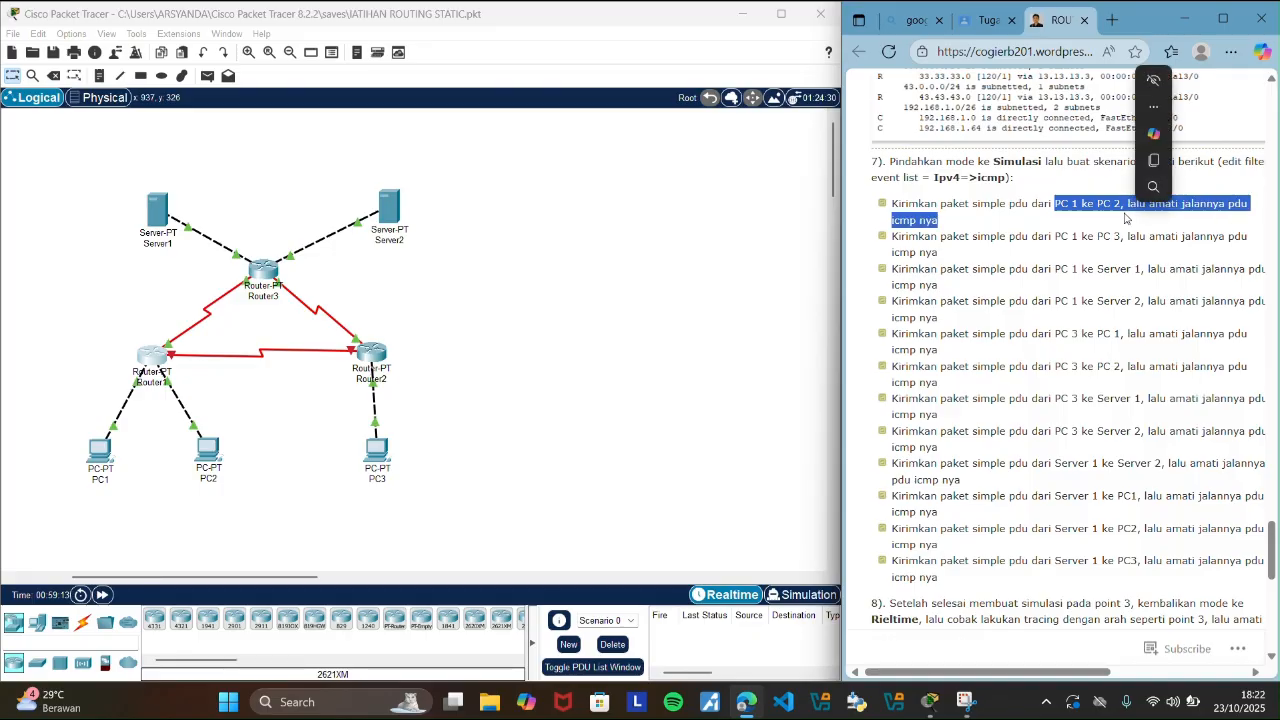
{"action": "left_click", "coordinate": [430, 201]}
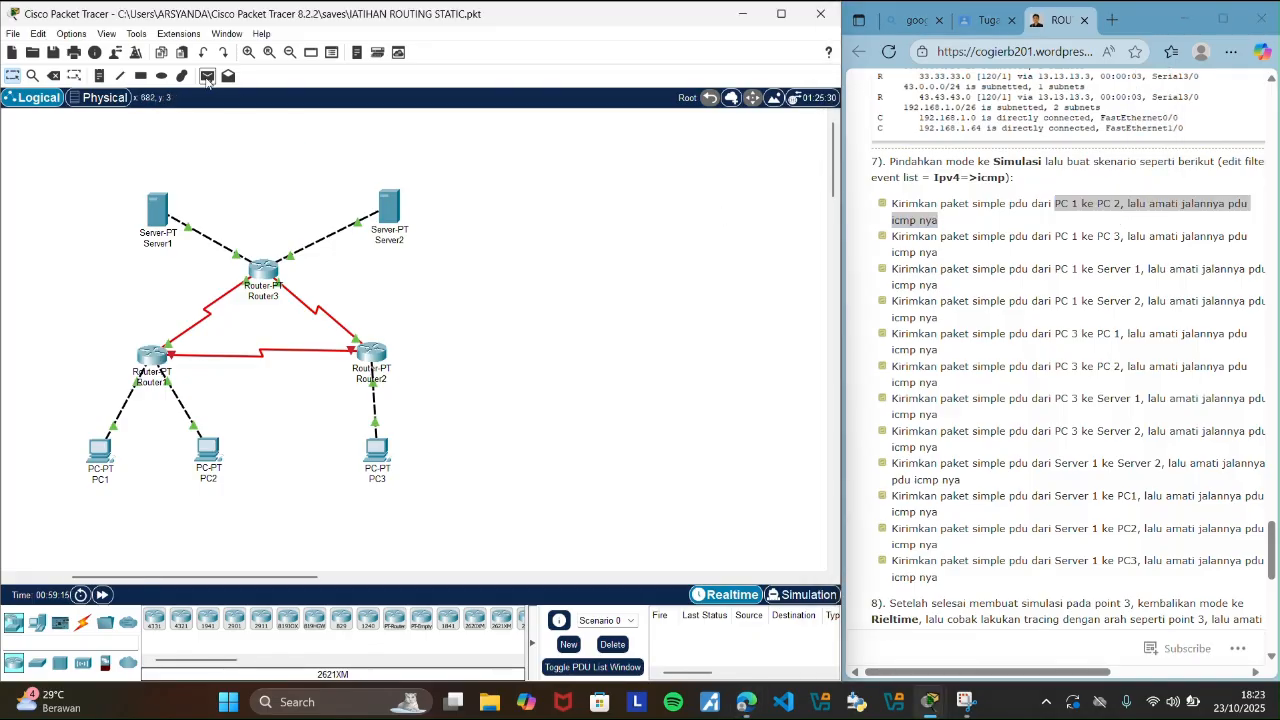
{"action": "left_click", "coordinate": [207, 78]}
{"action": "left_click", "coordinate": [100, 452]}
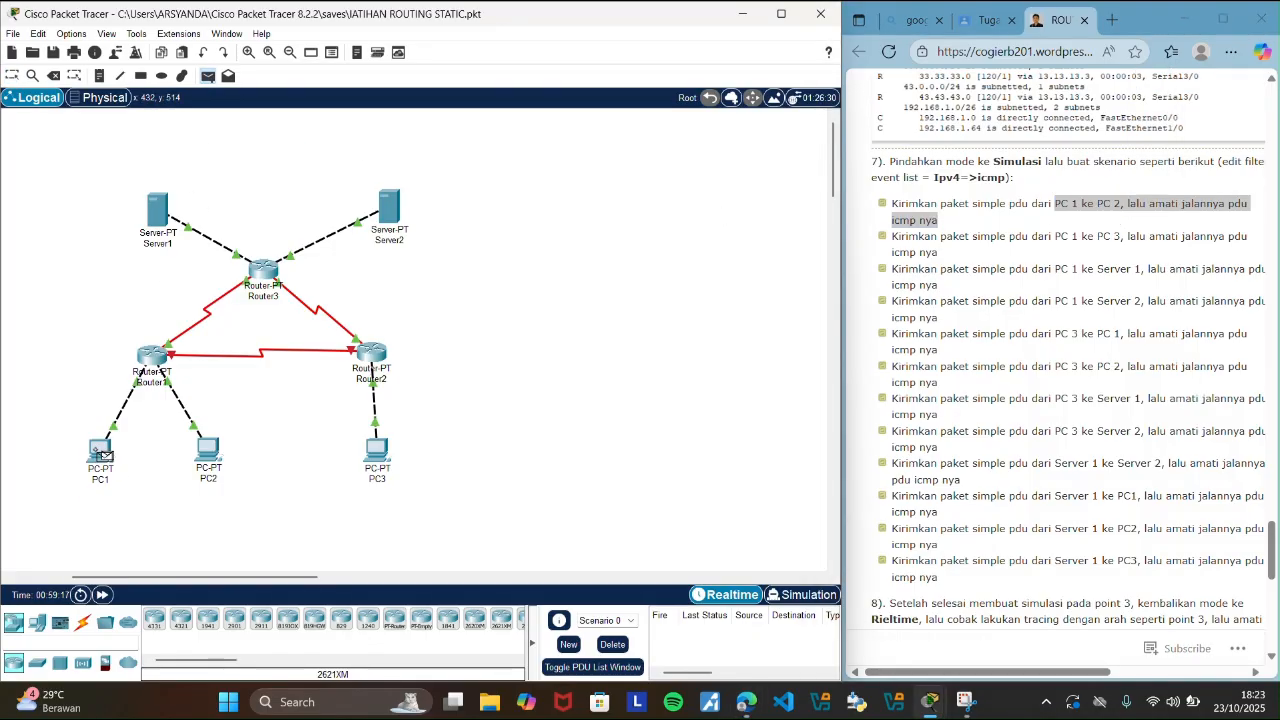
{"action": "left_click", "coordinate": [224, 464]}
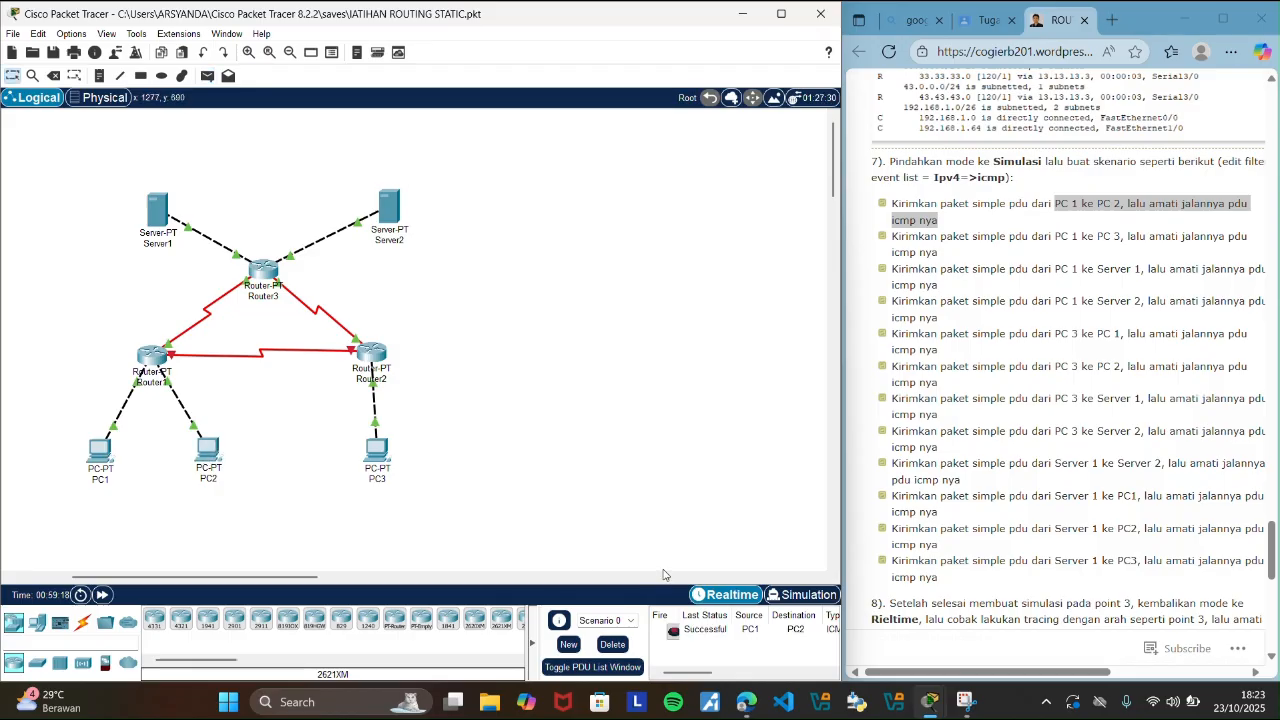
Trace the PC1 to PC2 PDU event by event in Simulation mode, and clear it by deleting Scenario 0 in Realtime mode.
{"action": "left_click", "coordinate": [789, 596]}
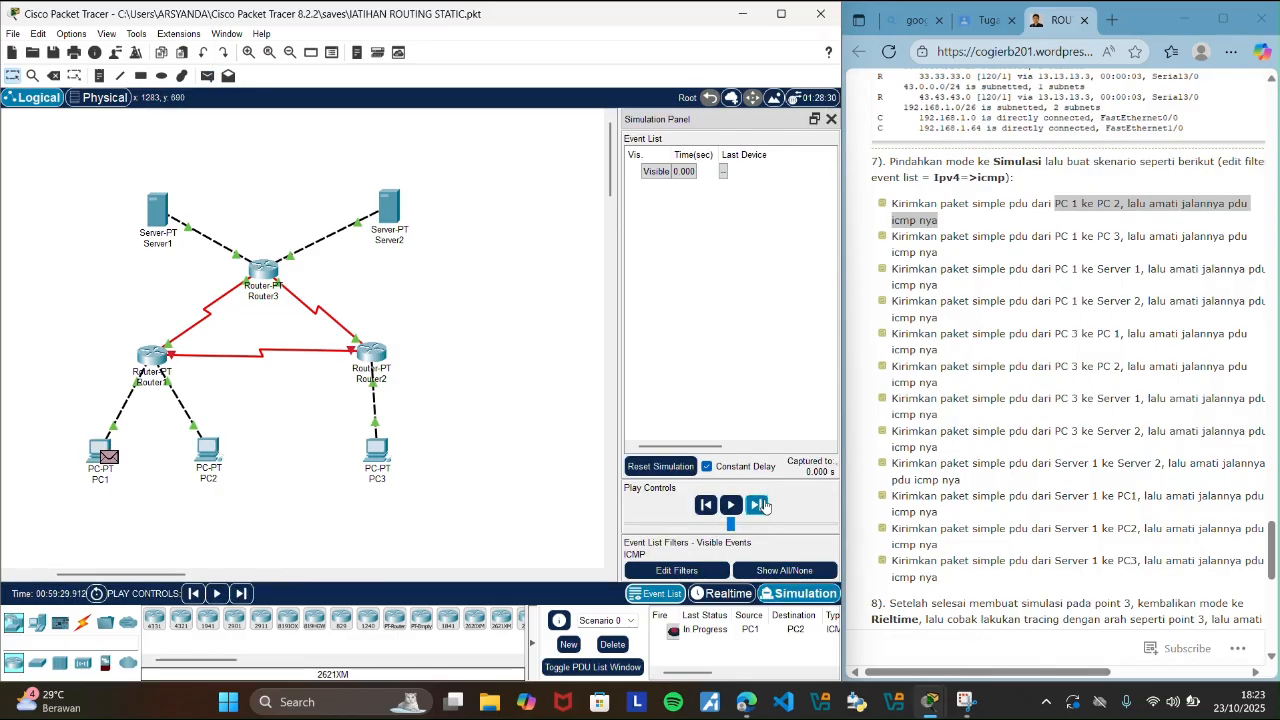
{"action": "left_click", "coordinate": [760, 505]}
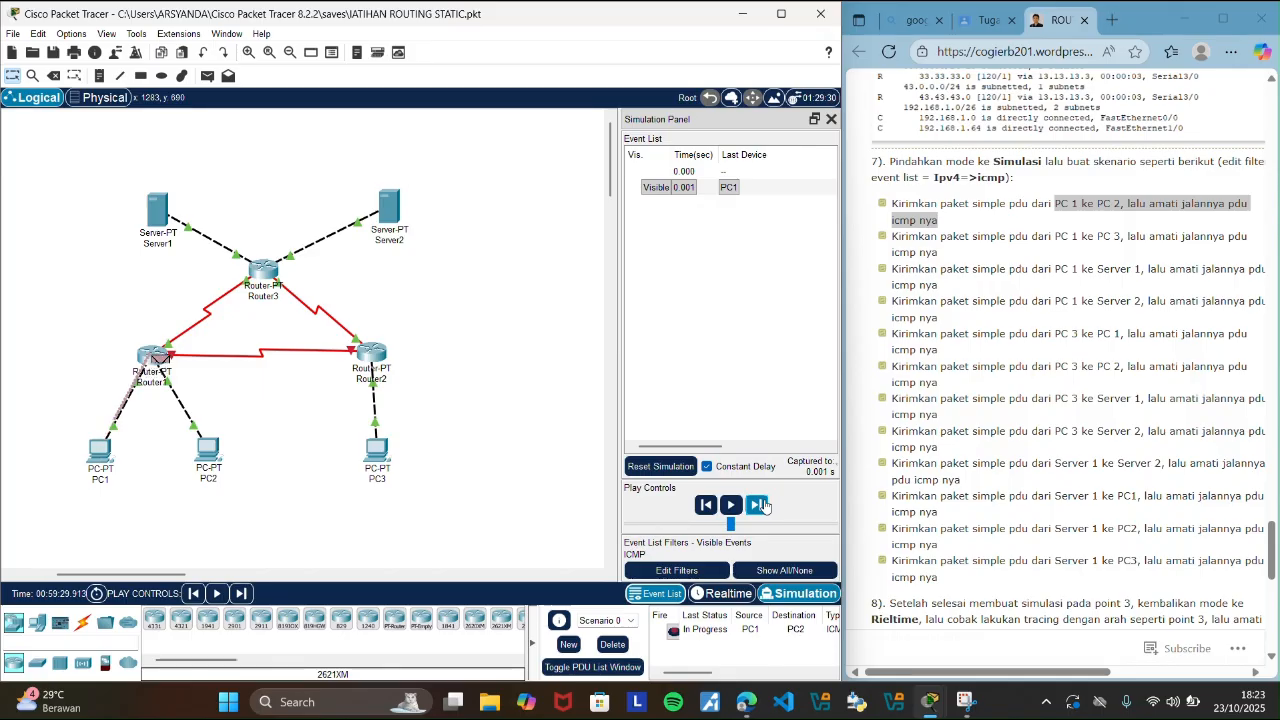
{"action": "left_click", "coordinate": [759, 505]}
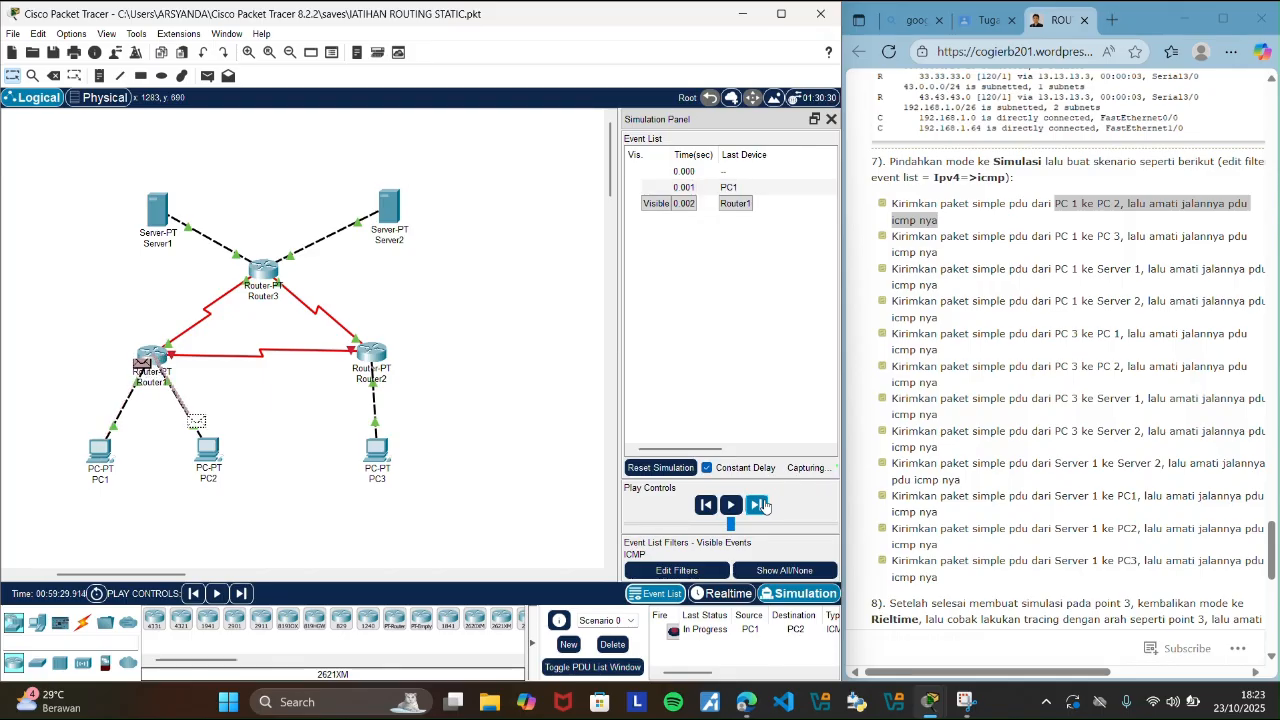
{"action": "left_click", "coordinate": [759, 505]}
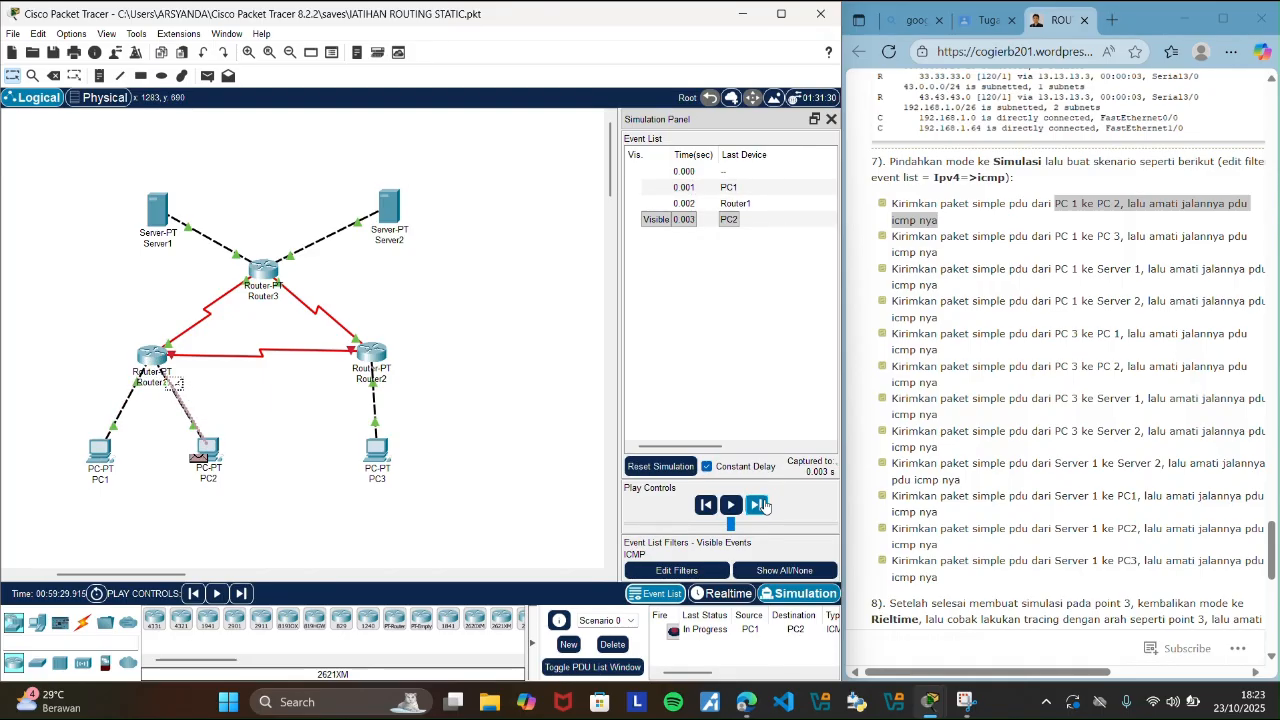
{"action": "left_click", "coordinate": [762, 505]}
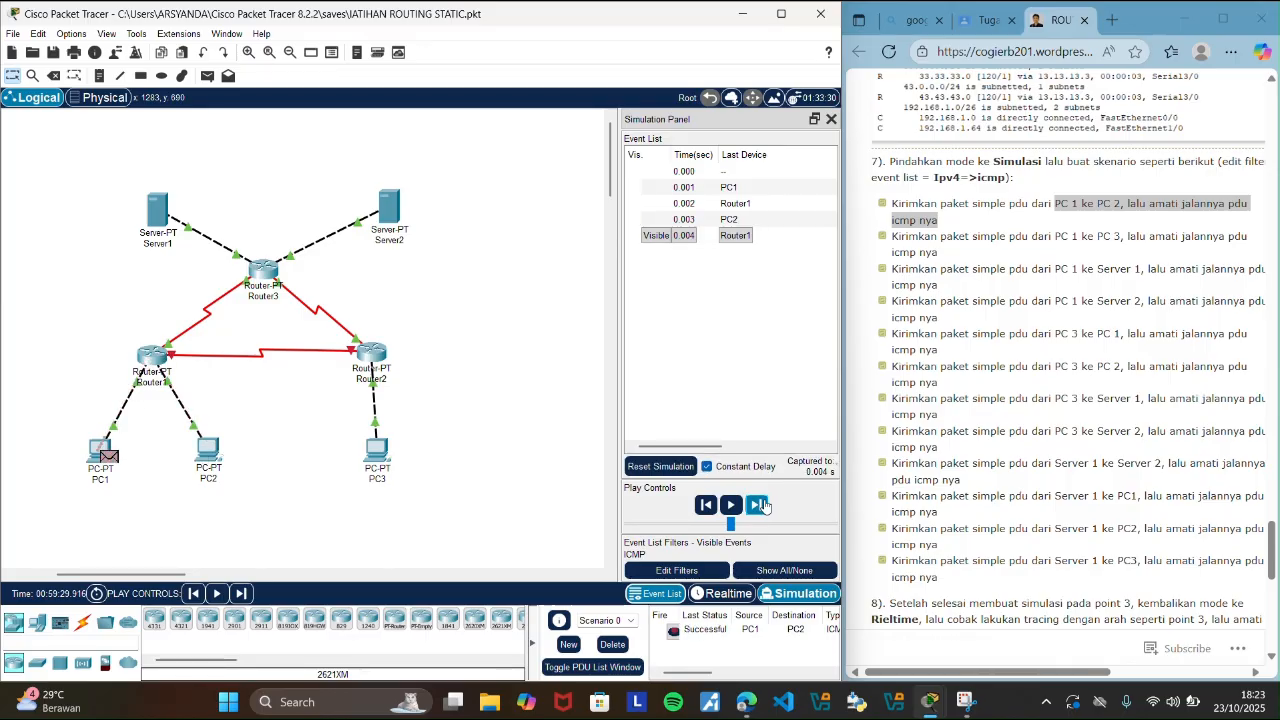
{"action": "left_click", "coordinate": [724, 593]}
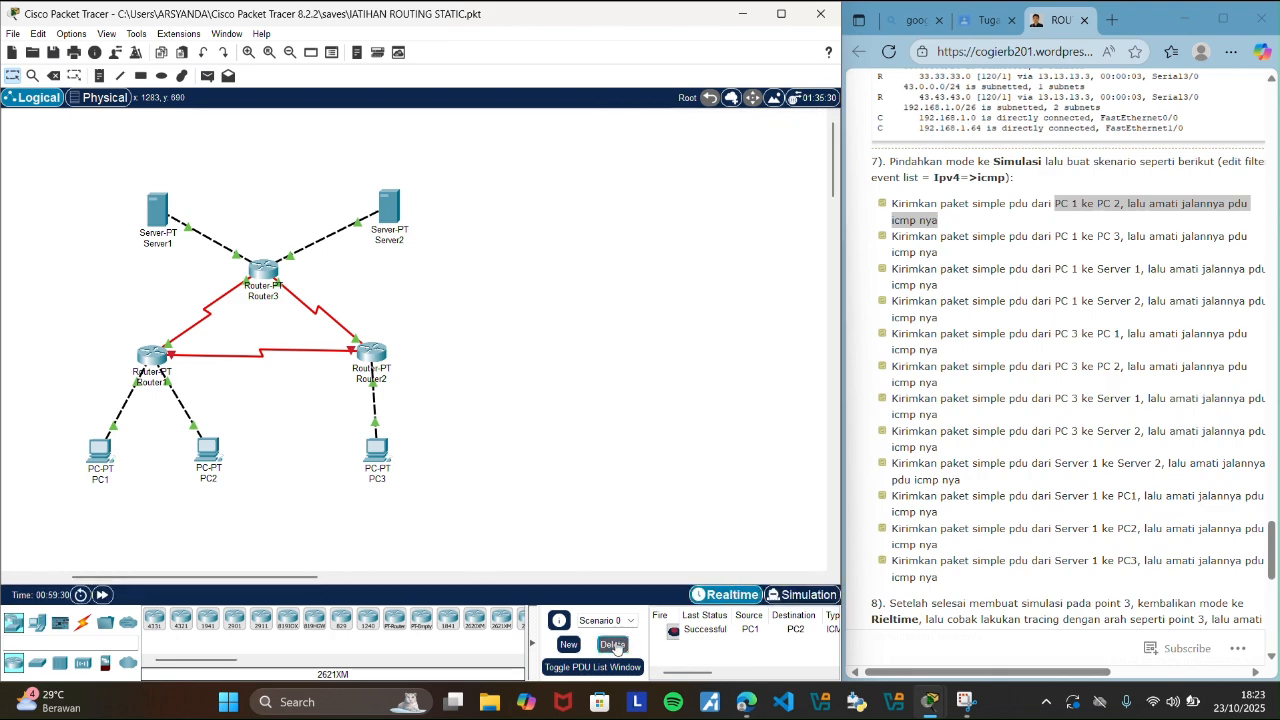
{"action": "left_click", "coordinate": [615, 645]}
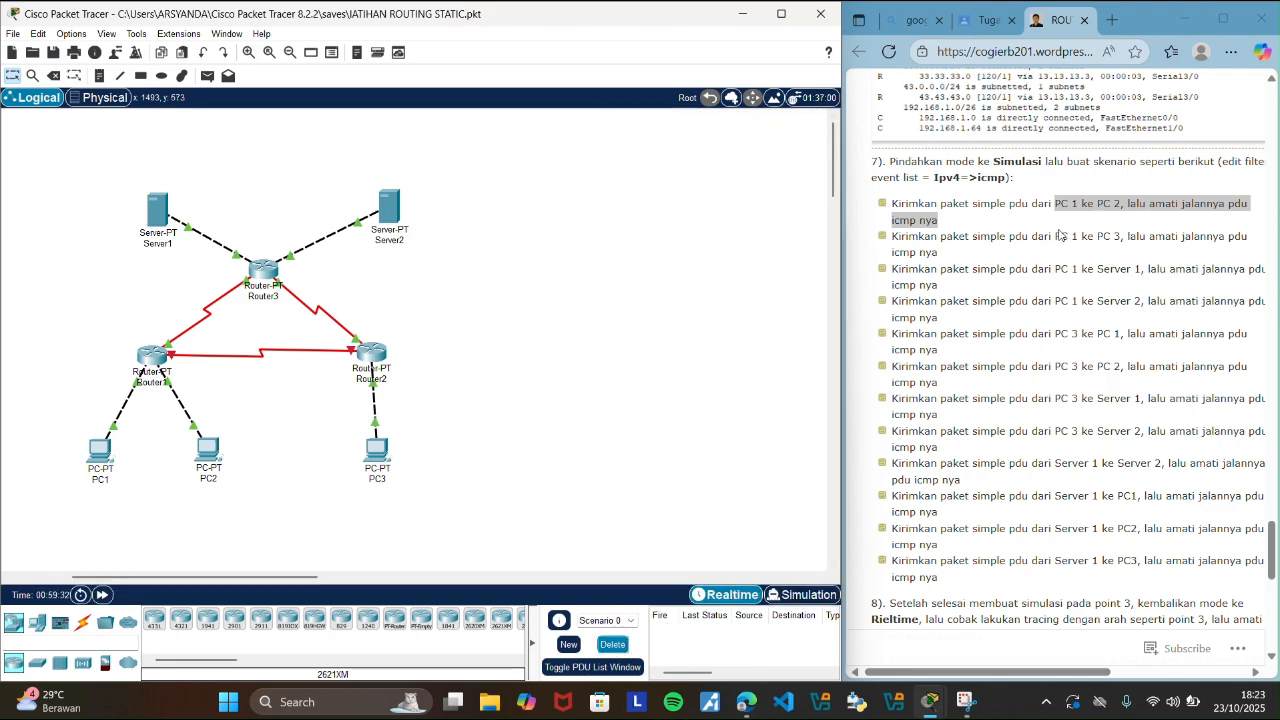
Highlight the guide's PC 1 to PC 3 scenario and send a simple PDU from PC1 to PC3.
{"action": "left_click_drag", "start_coordinate": [1056, 237], "coordinate": [1121, 237]}
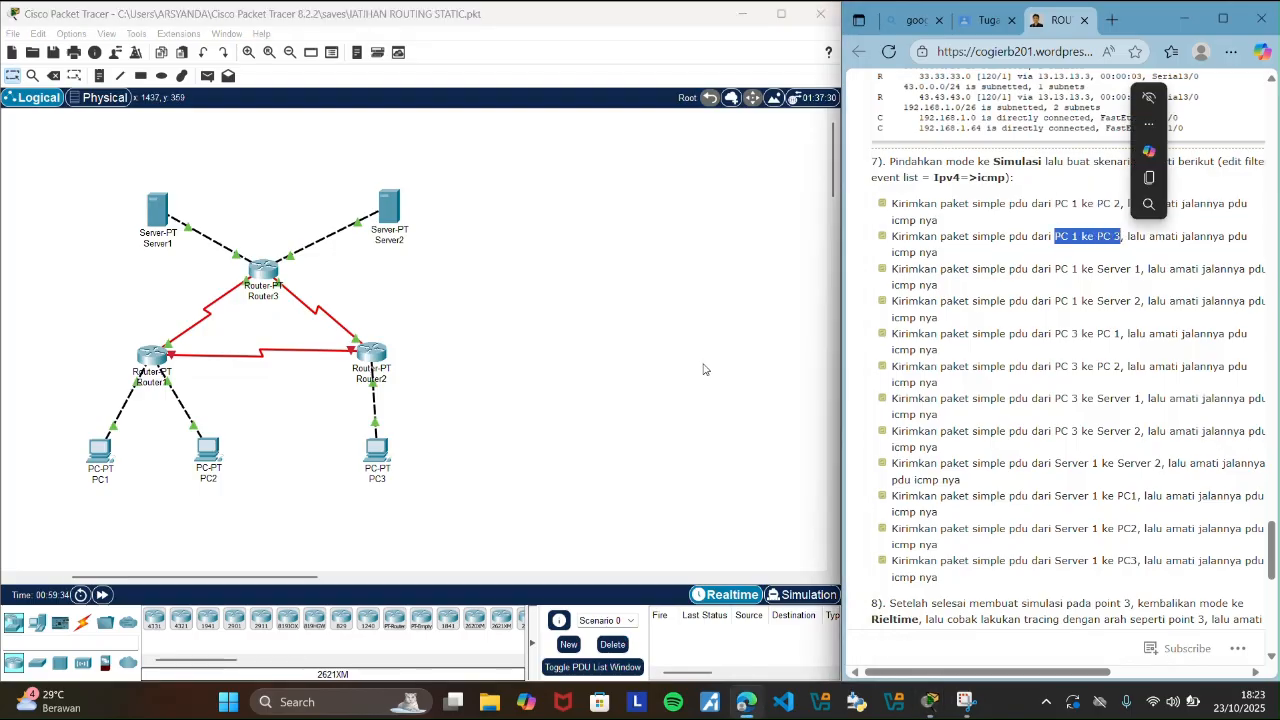
{"action": "left_click", "coordinate": [627, 403]}
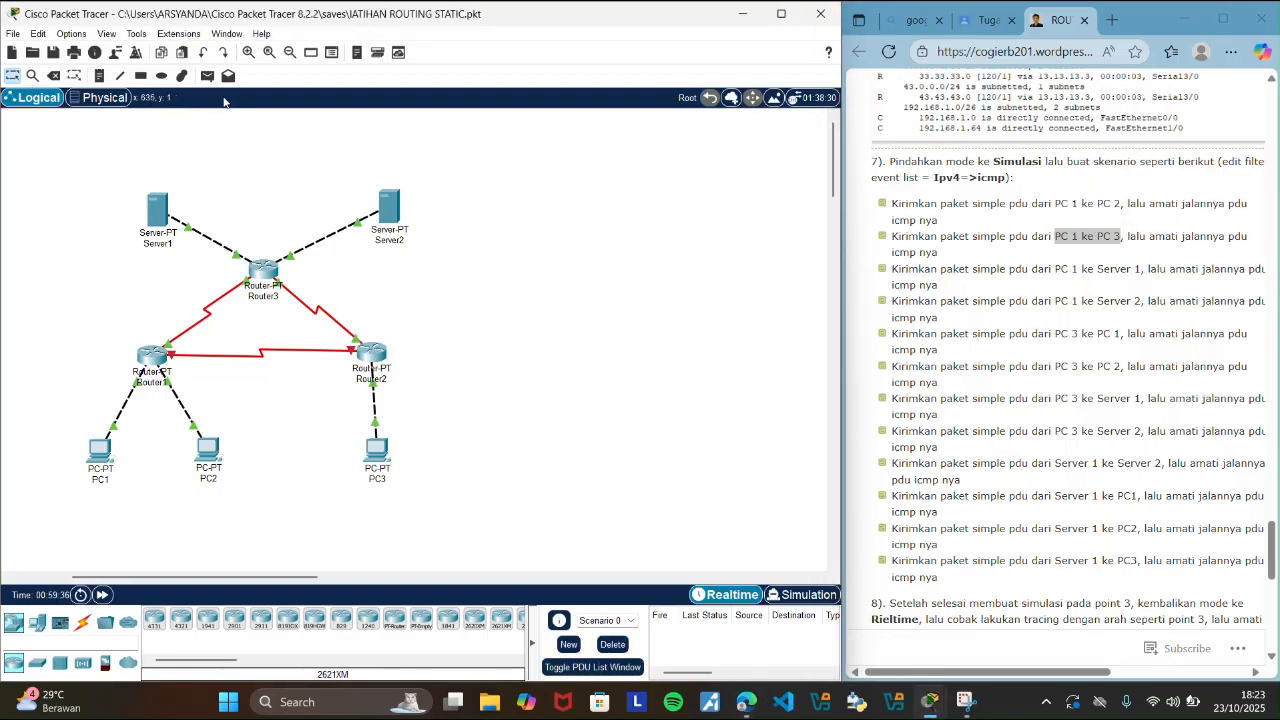
{"action": "left_click", "coordinate": [207, 75]}
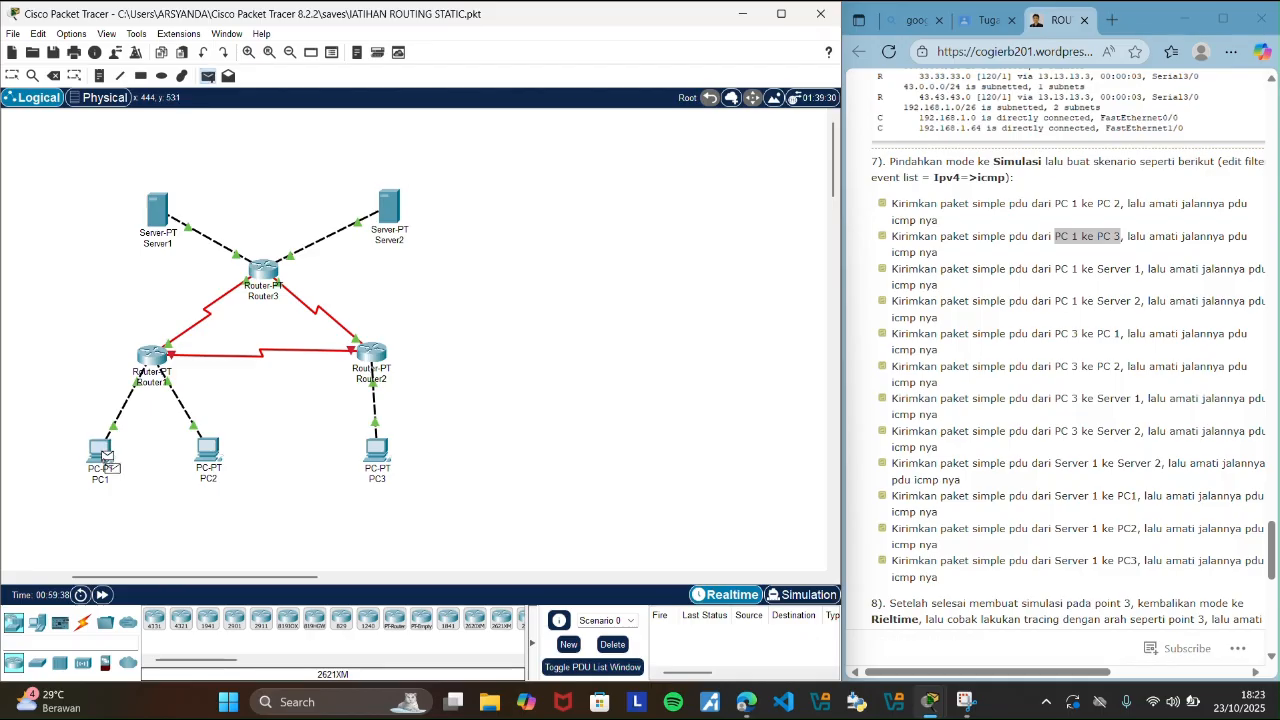
{"action": "left_click", "coordinate": [105, 456]}
{"action": "left_click", "coordinate": [377, 450]}
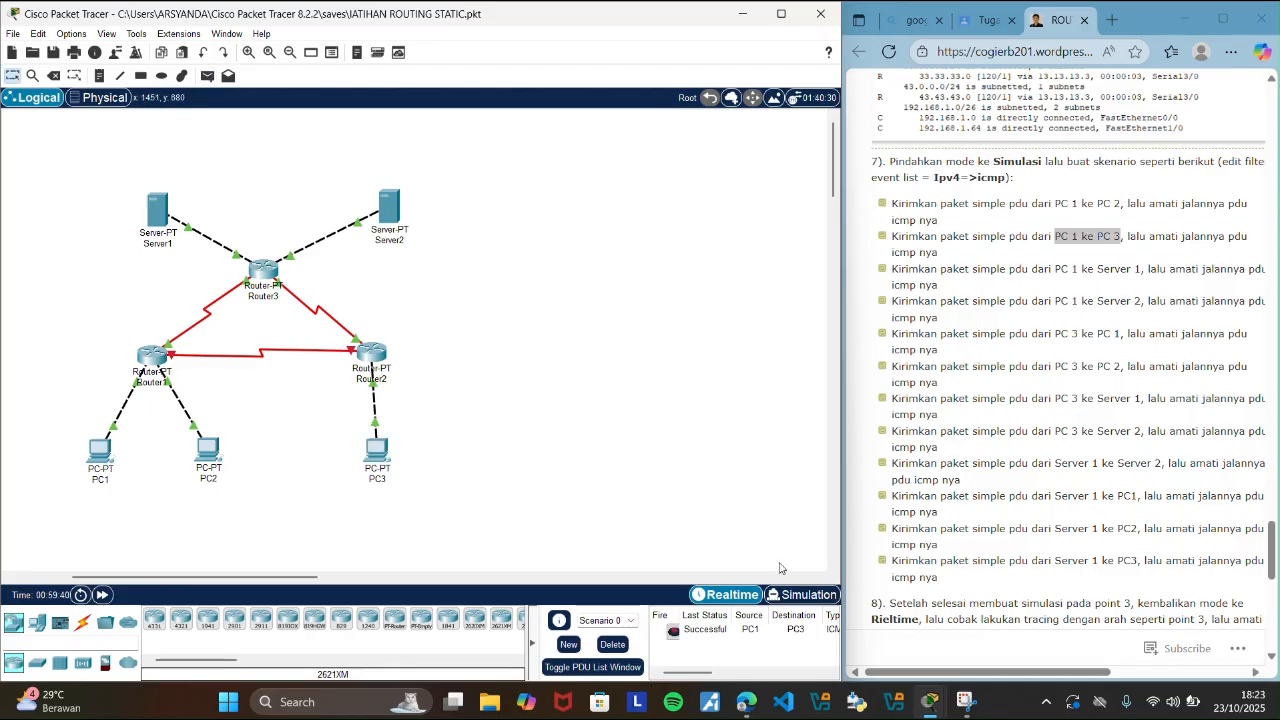
Trace the PC1 to PC3 PDU's round trip in Simulation mode, and clear it by deleting Scenario 0 in Realtime mode.
{"action": "left_click", "coordinate": [795, 595]}
{"action": "left_click", "coordinate": [757, 505]}
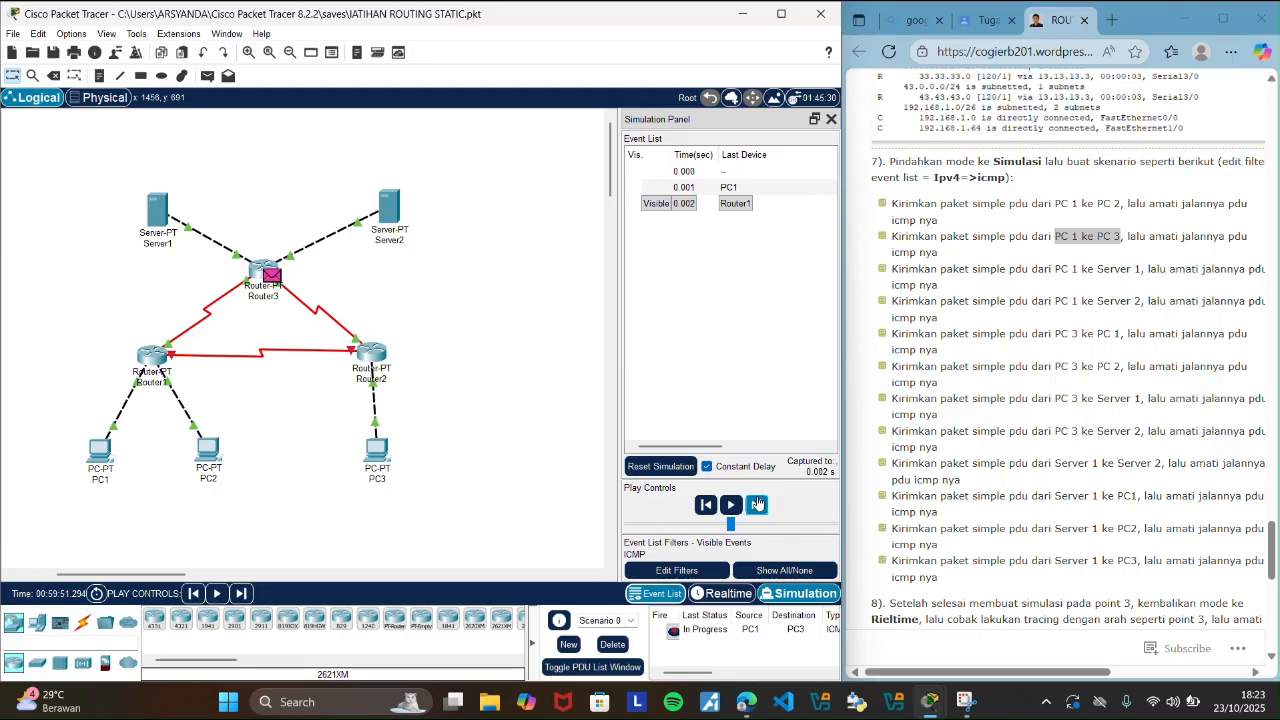
{"action": "left_click", "coordinate": [757, 504]}
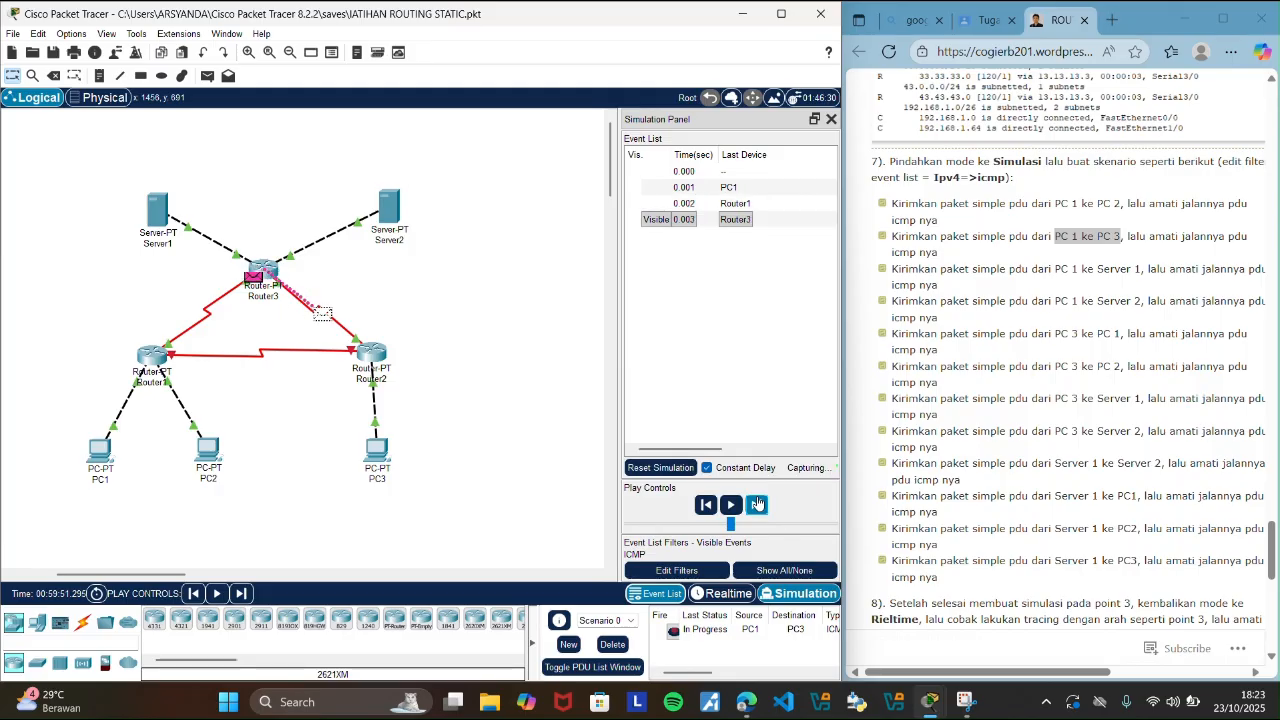
{"action": "left_click", "coordinate": [757, 504]}
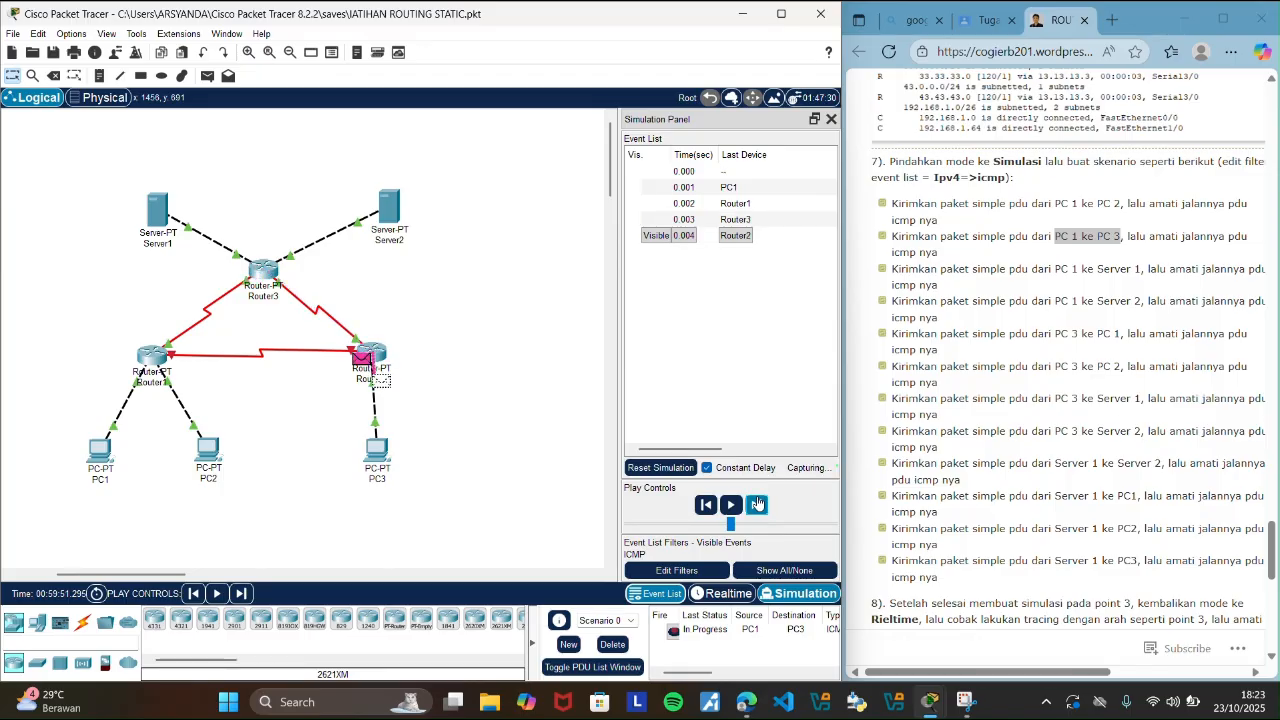
{"action": "left_click", "coordinate": [757, 504]}
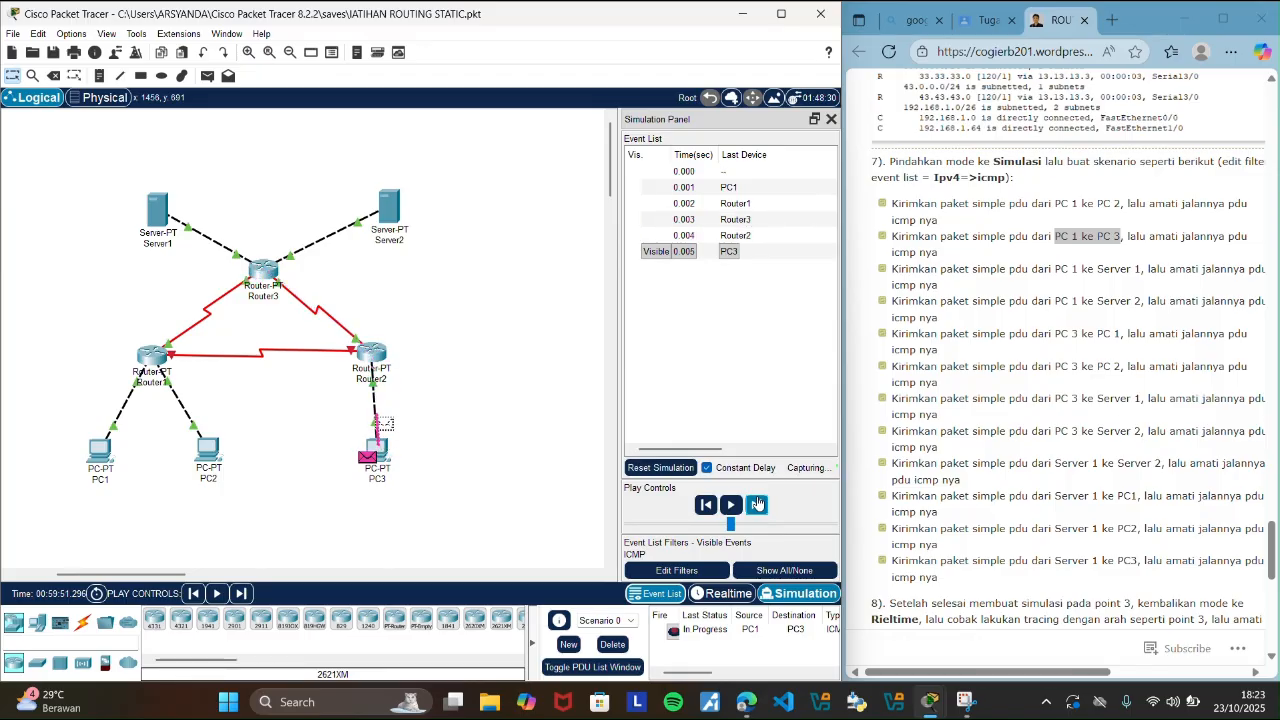
{"action": "left_click", "coordinate": [757, 504]}
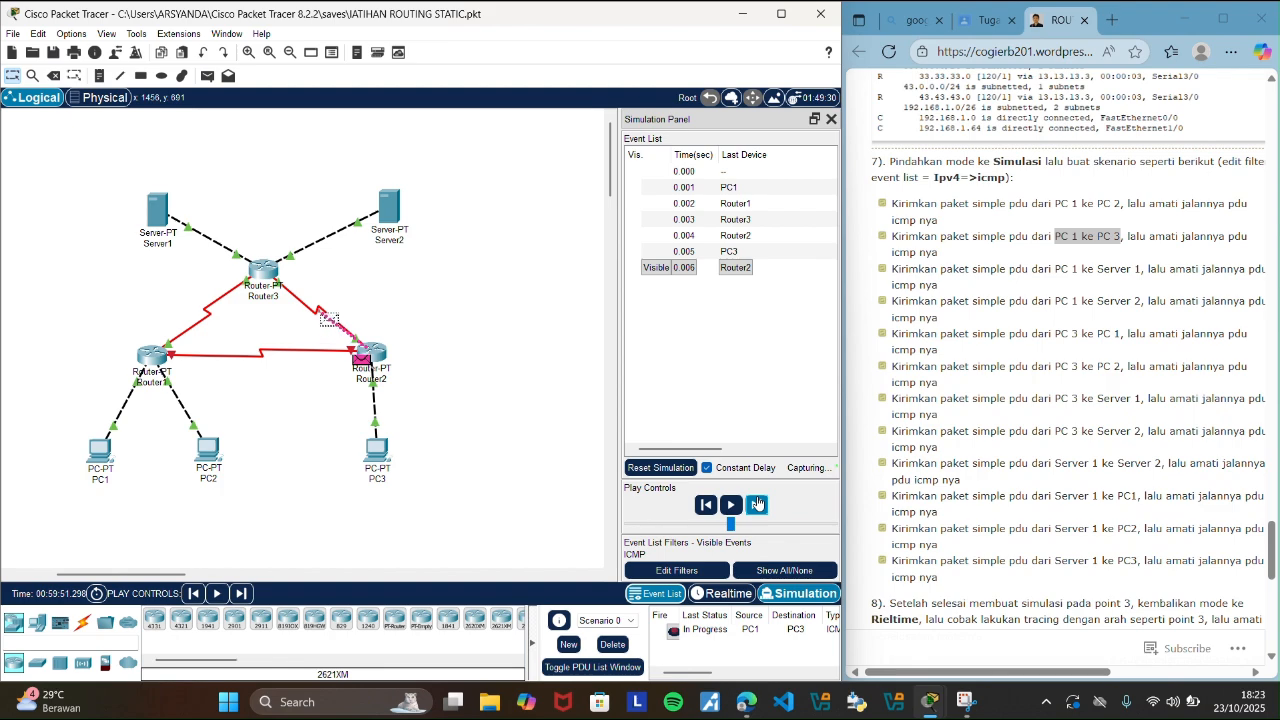
{"action": "left_click", "coordinate": [757, 504]}
{"action": "left_click", "coordinate": [757, 504]}
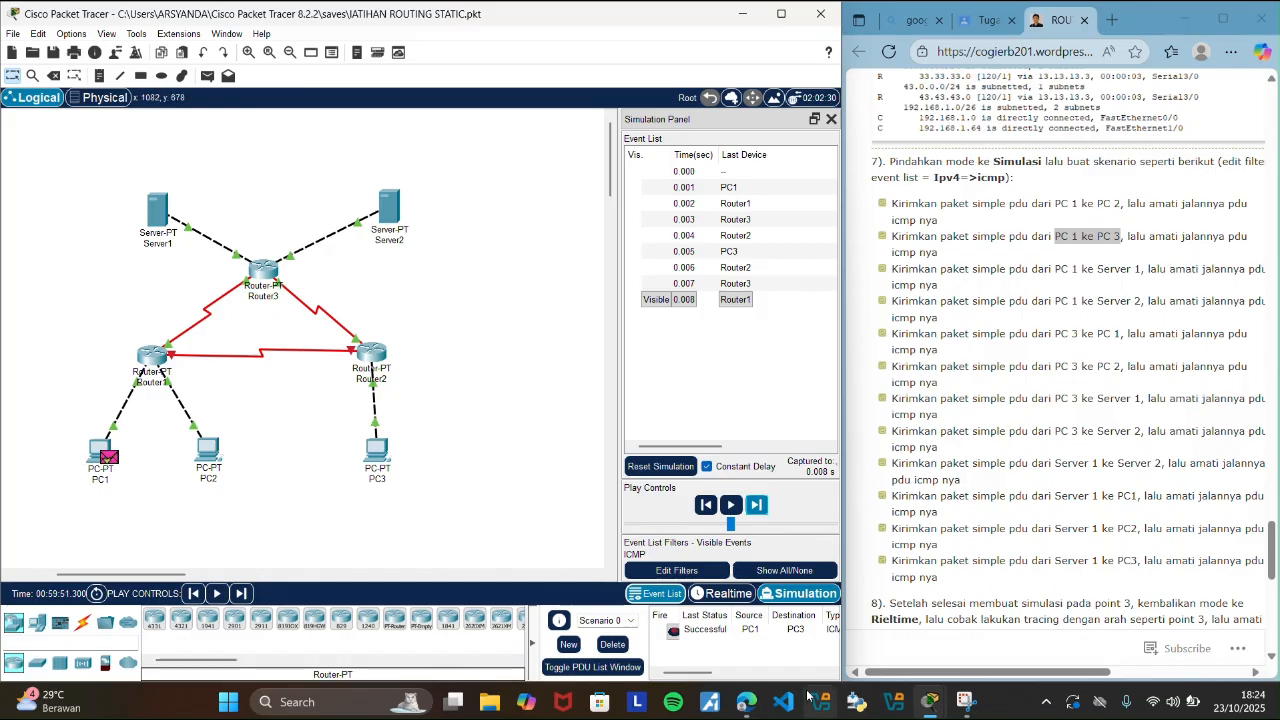
{"action": "left_click", "coordinate": [722, 593]}
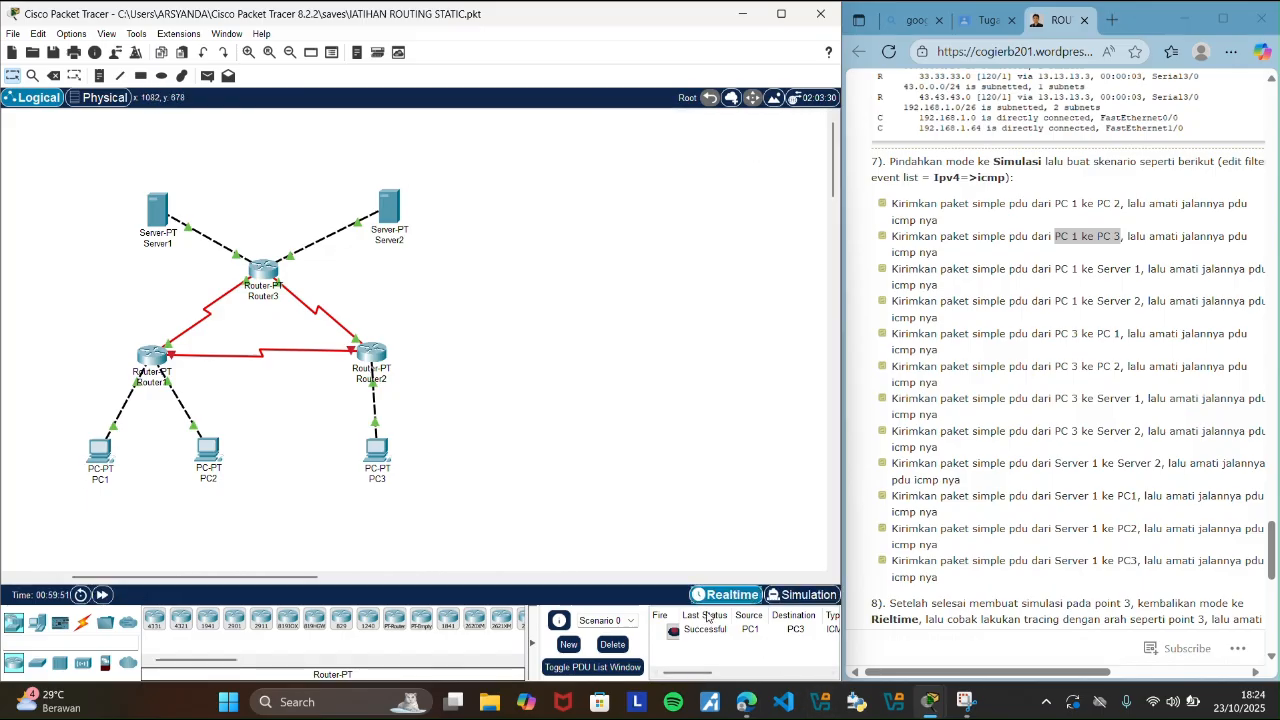
{"action": "left_click", "coordinate": [612, 645]}
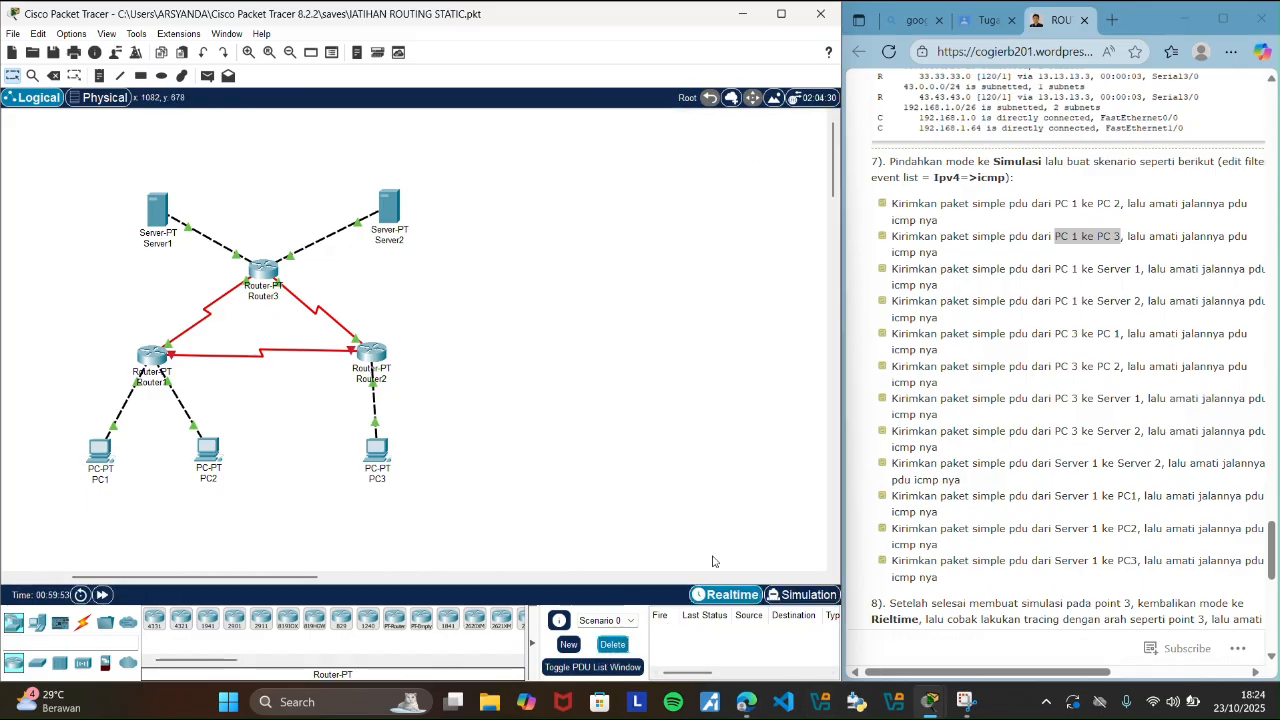
Highlight the guide's PC 1 to Server 1 scenario and send a simple PDU from PC1 to Server1.
{"action": "left_click_drag", "start_coordinate": [1054, 268], "coordinate": [1146, 268]}
{"action": "left_click", "coordinate": [666, 338]}
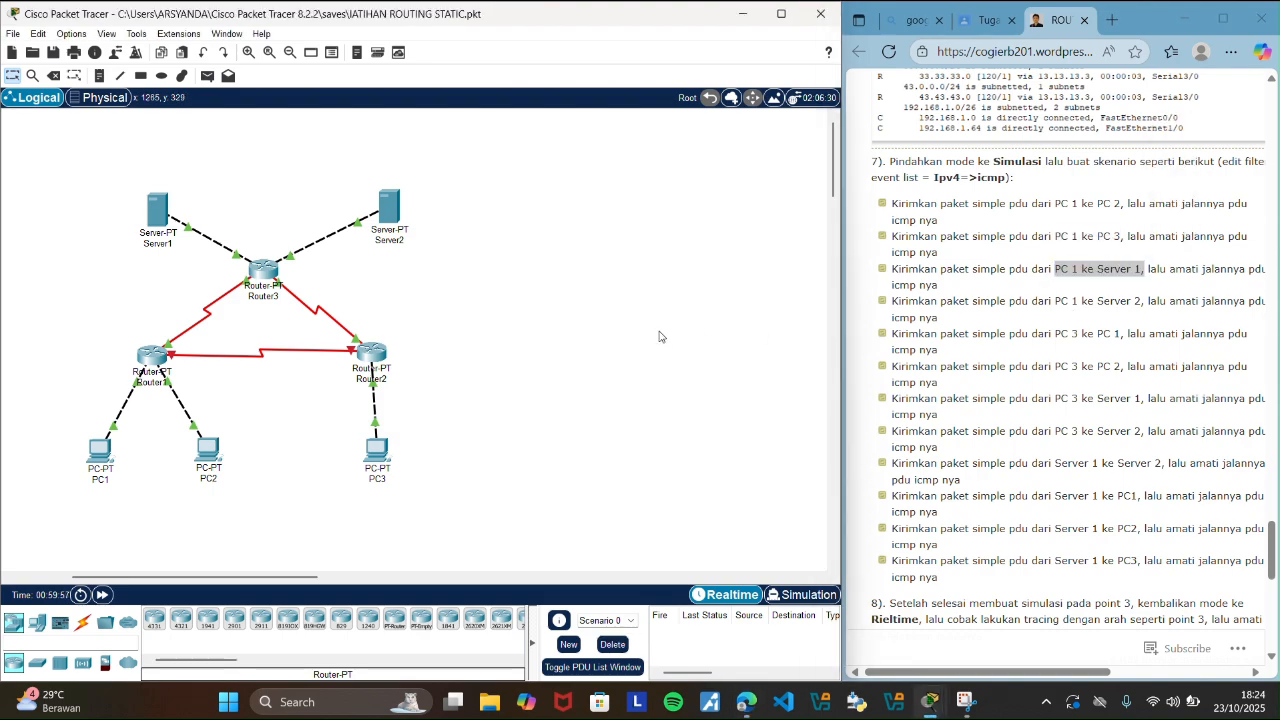
{"action": "left_click", "coordinate": [208, 76]}
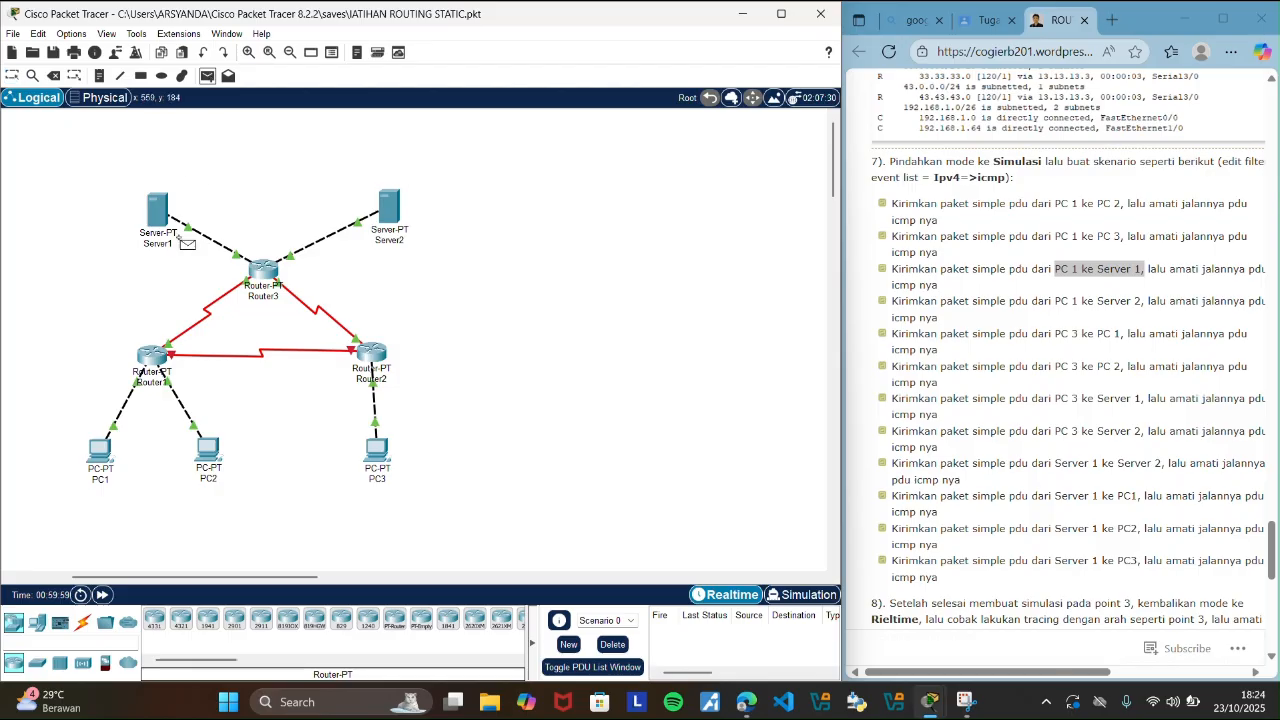
{"action": "left_click", "coordinate": [100, 452]}
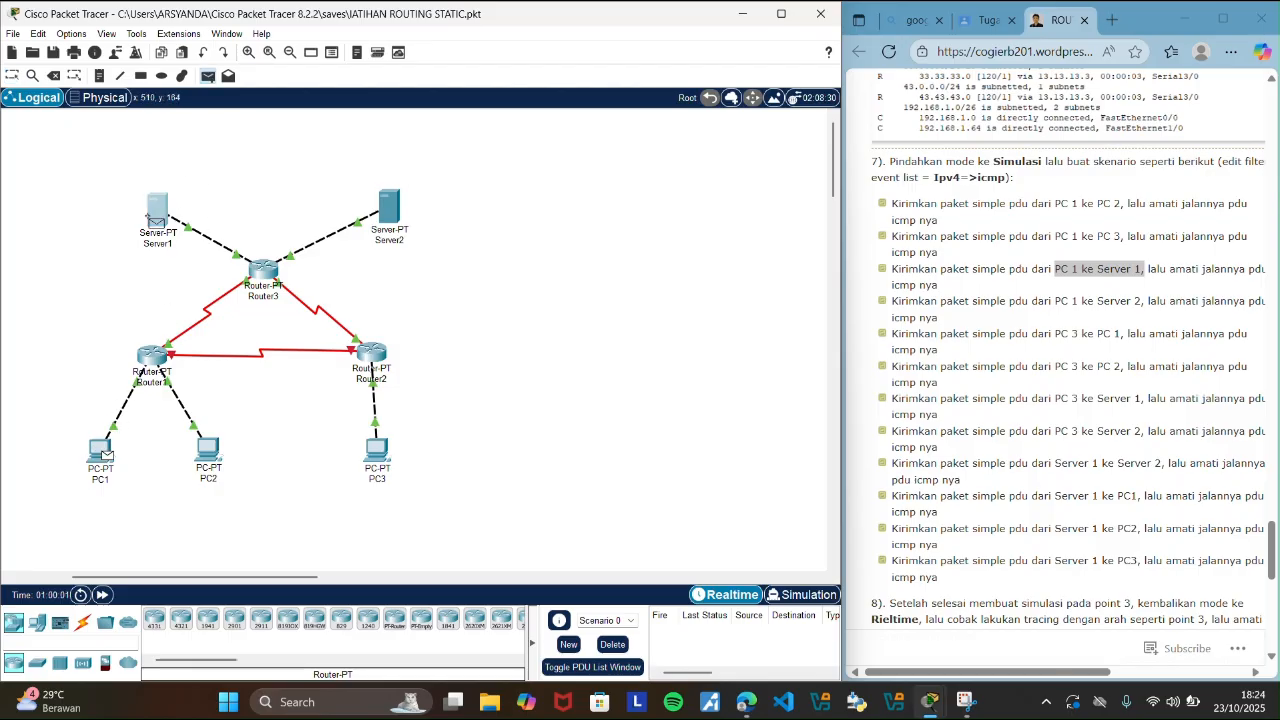
{"action": "left_click", "coordinate": [157, 212]}
Trace the PC1 to Server1 PDU's round trip in Simulation mode, and clear it by deleting Scenario 0 in Realtime mode.
{"action": "left_click", "coordinate": [798, 594]}
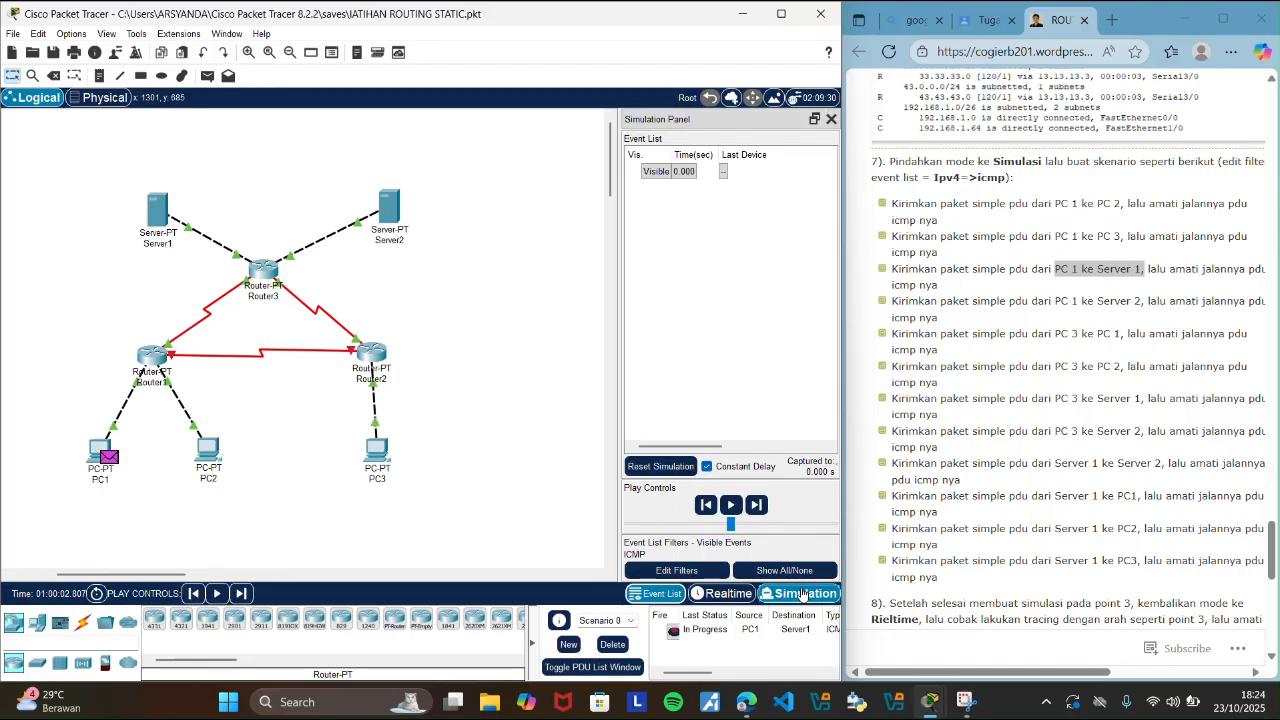
{"action": "left_click", "coordinate": [758, 506]}
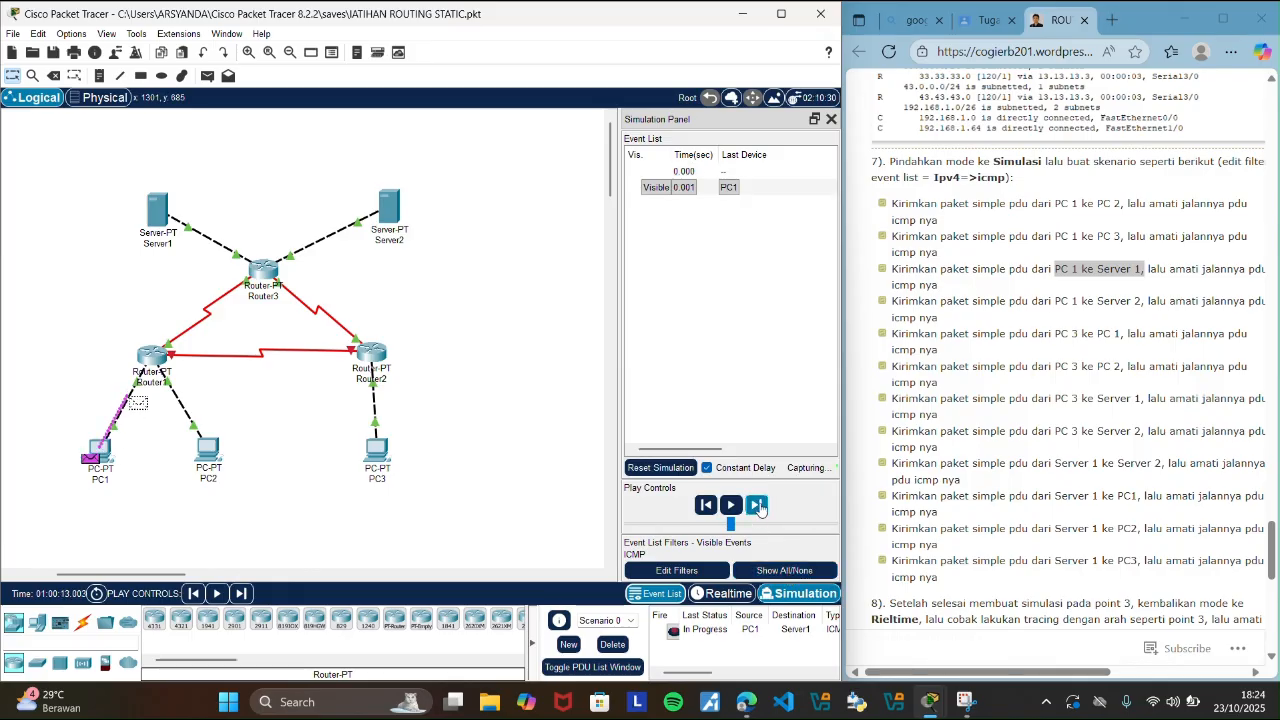
{"action": "left_click", "coordinate": [758, 506]}
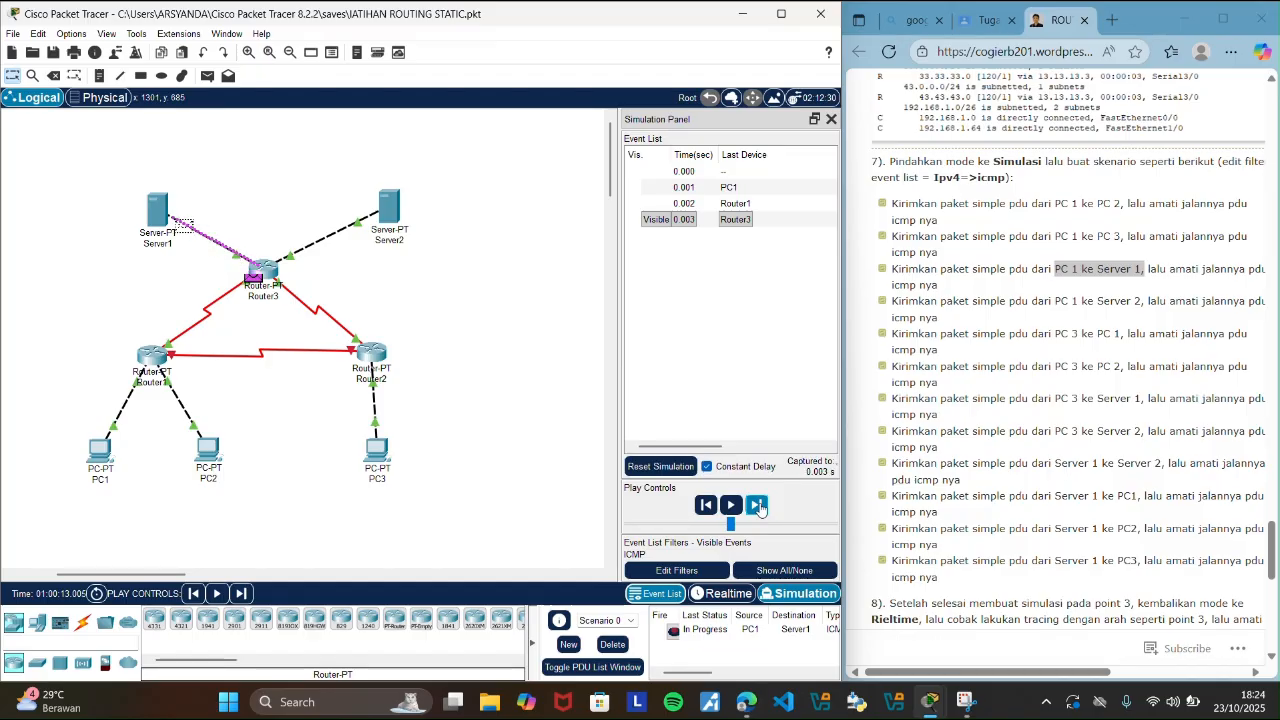
{"action": "left_click", "coordinate": [758, 506]}
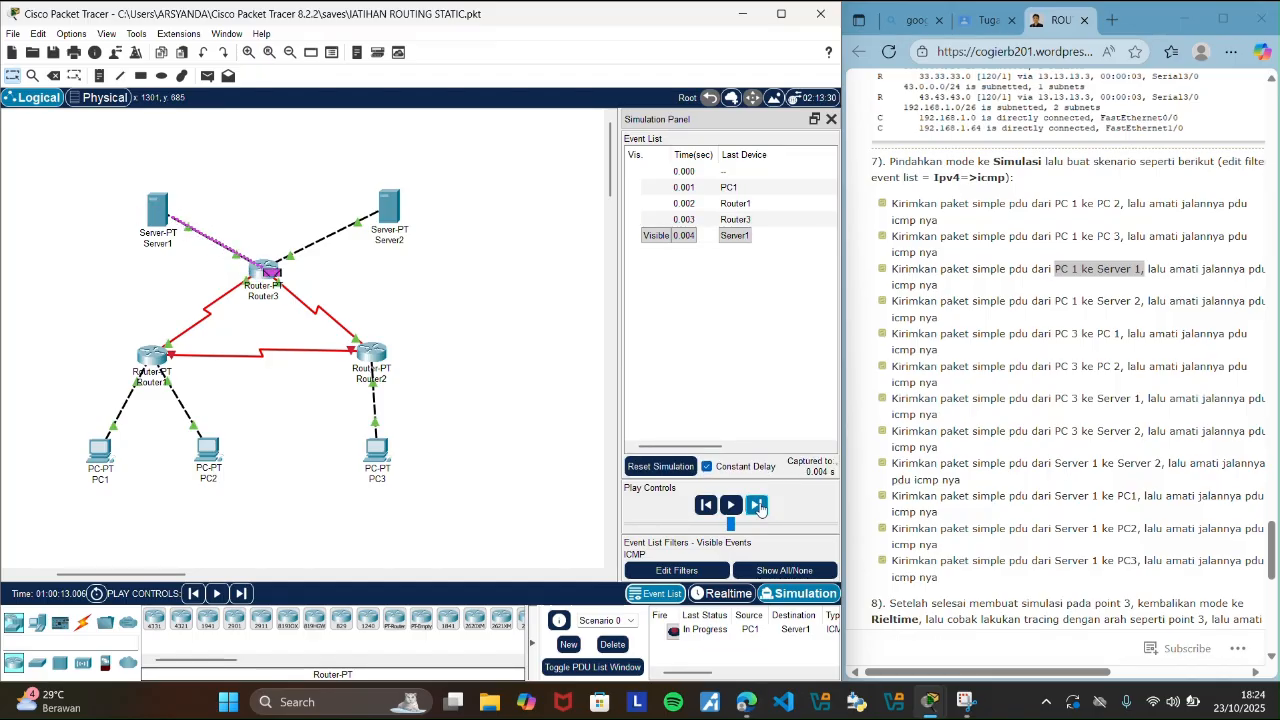
{"action": "left_click", "coordinate": [758, 506]}
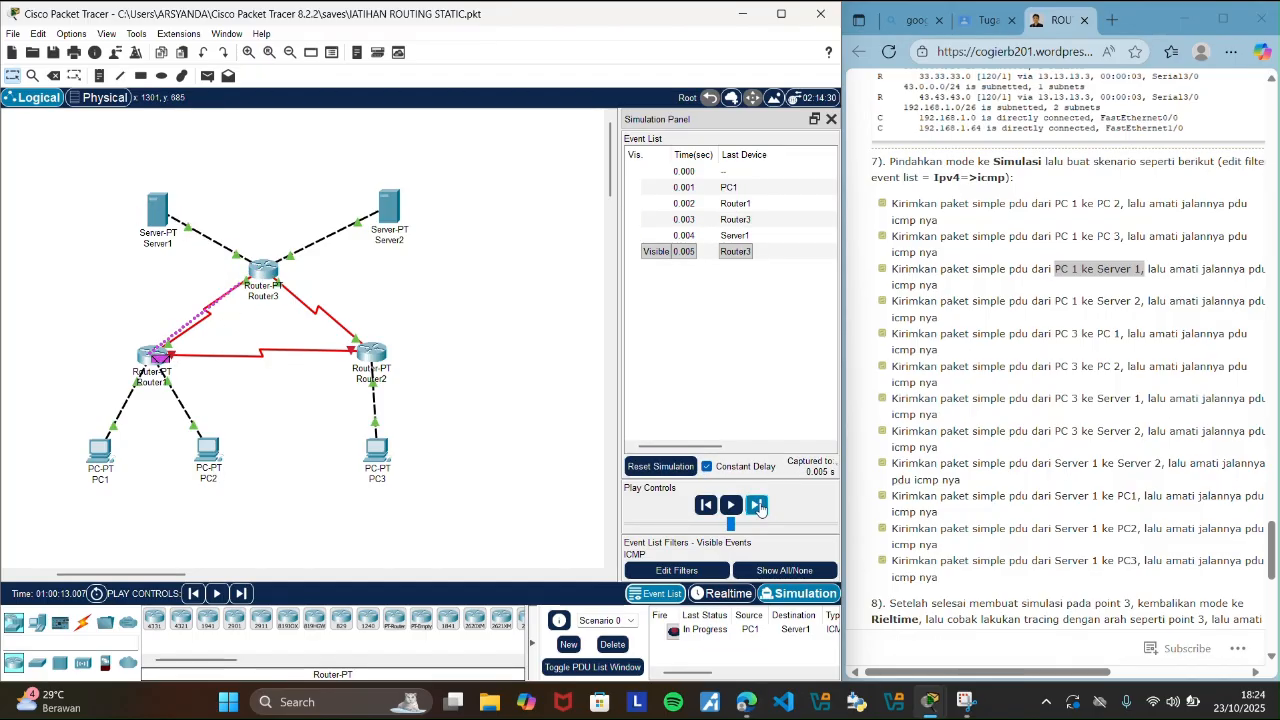
{"action": "left_click", "coordinate": [758, 506]}
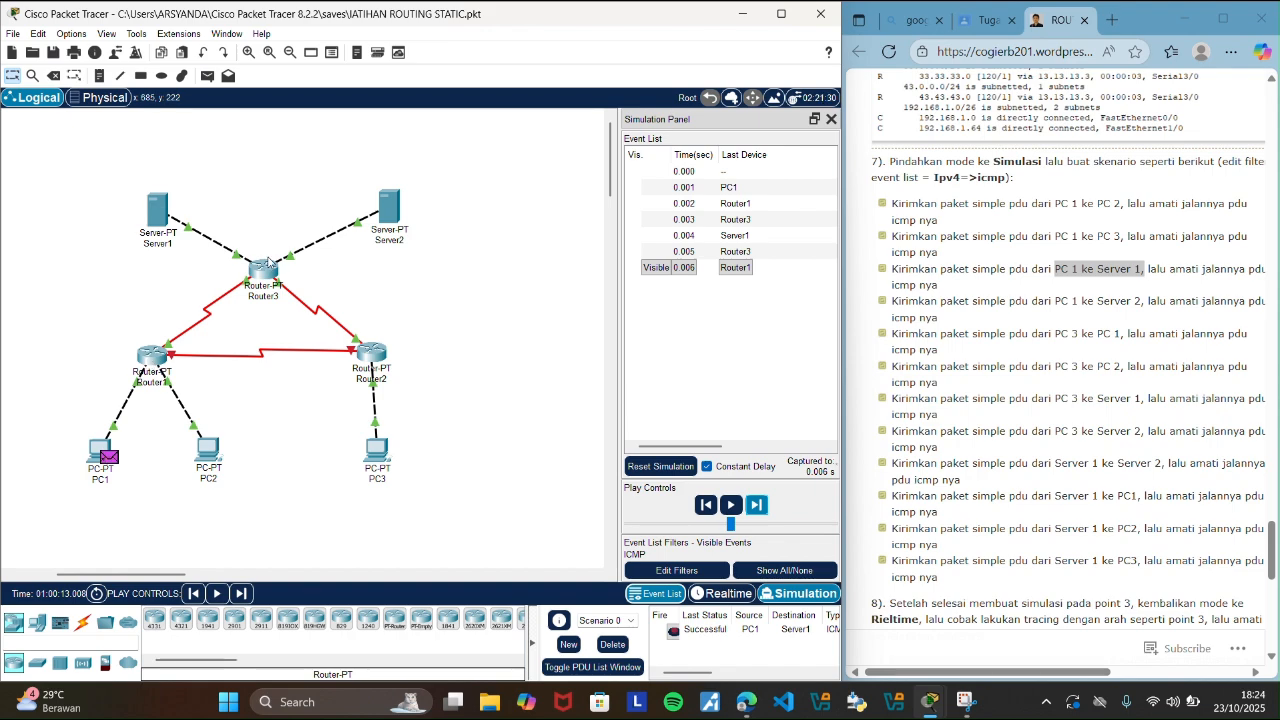
{"action": "mouse_move", "coordinate": [152, 366]}
{"action": "left_click", "coordinate": [717, 593]}
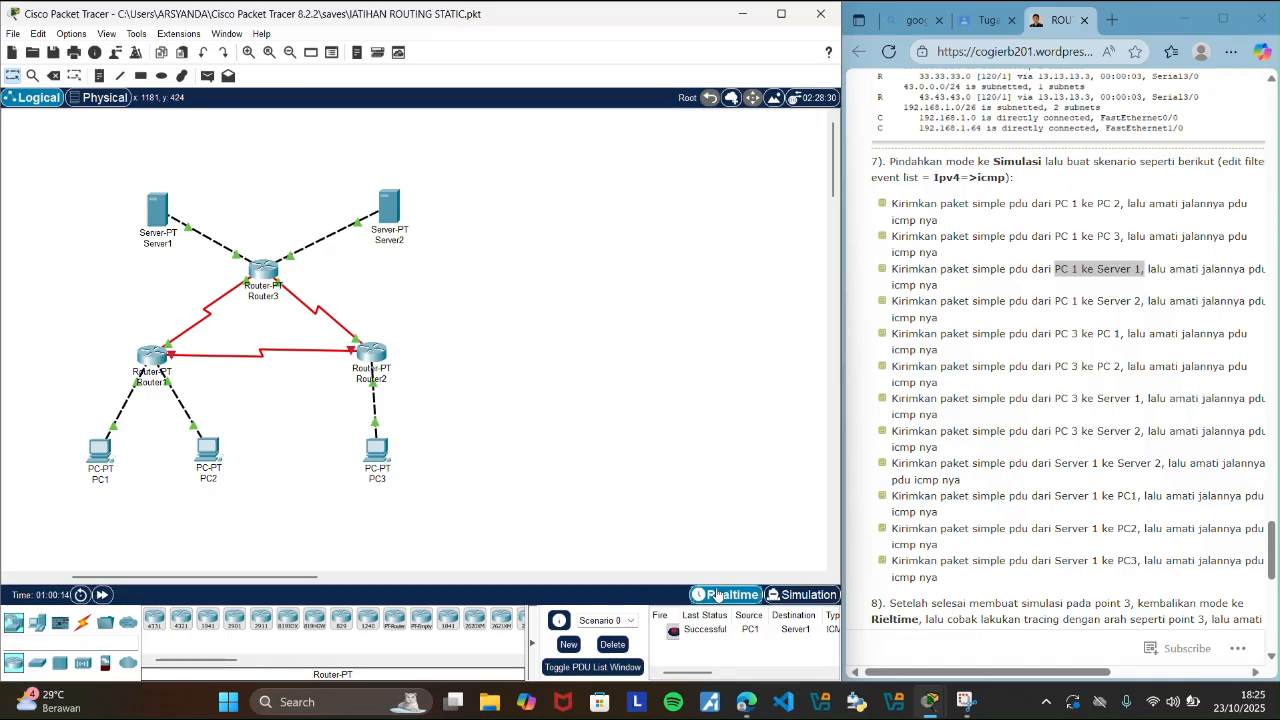
{"action": "left_click", "coordinate": [610, 644]}
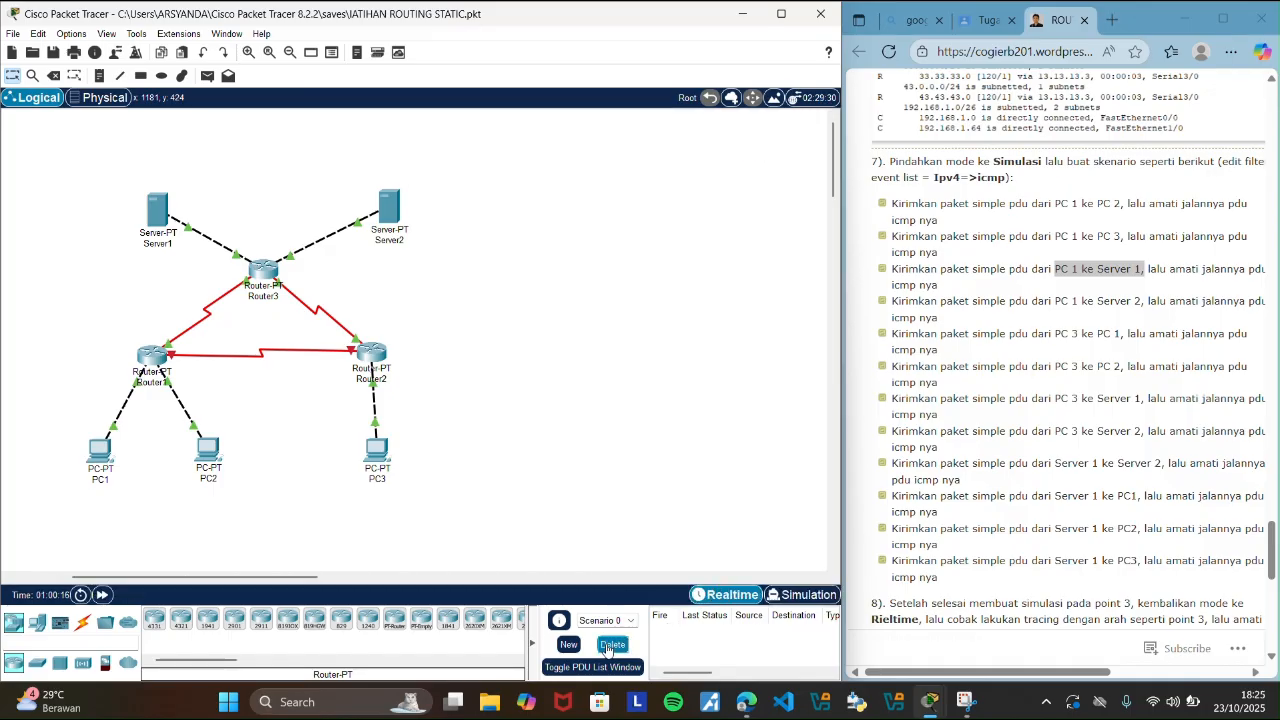
Highlight the guide's PC 1 to Server 2 scenario and send a simple PDU from PC1 to Server2.
{"action": "left_click", "coordinate": [1059, 298]}
{"action": "left_click_drag", "start_coordinate": [1060, 300], "coordinate": [1148, 301]}
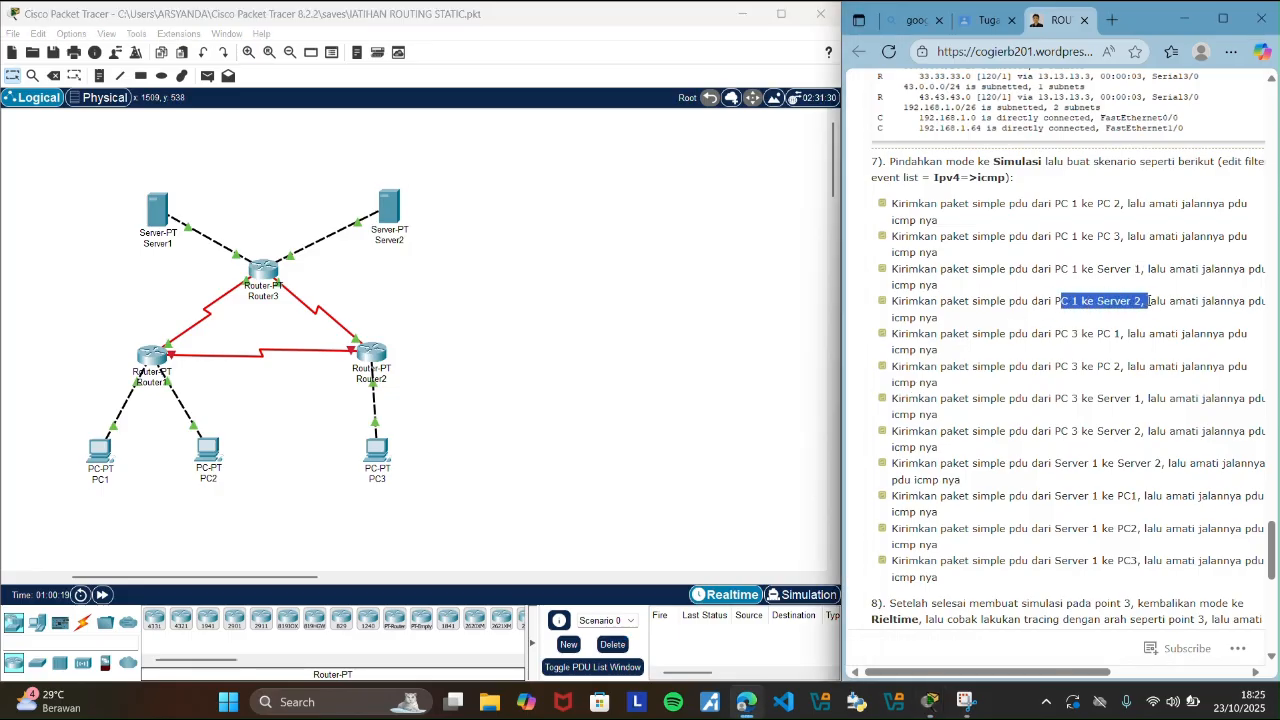
{"action": "left_click", "coordinate": [601, 337]}
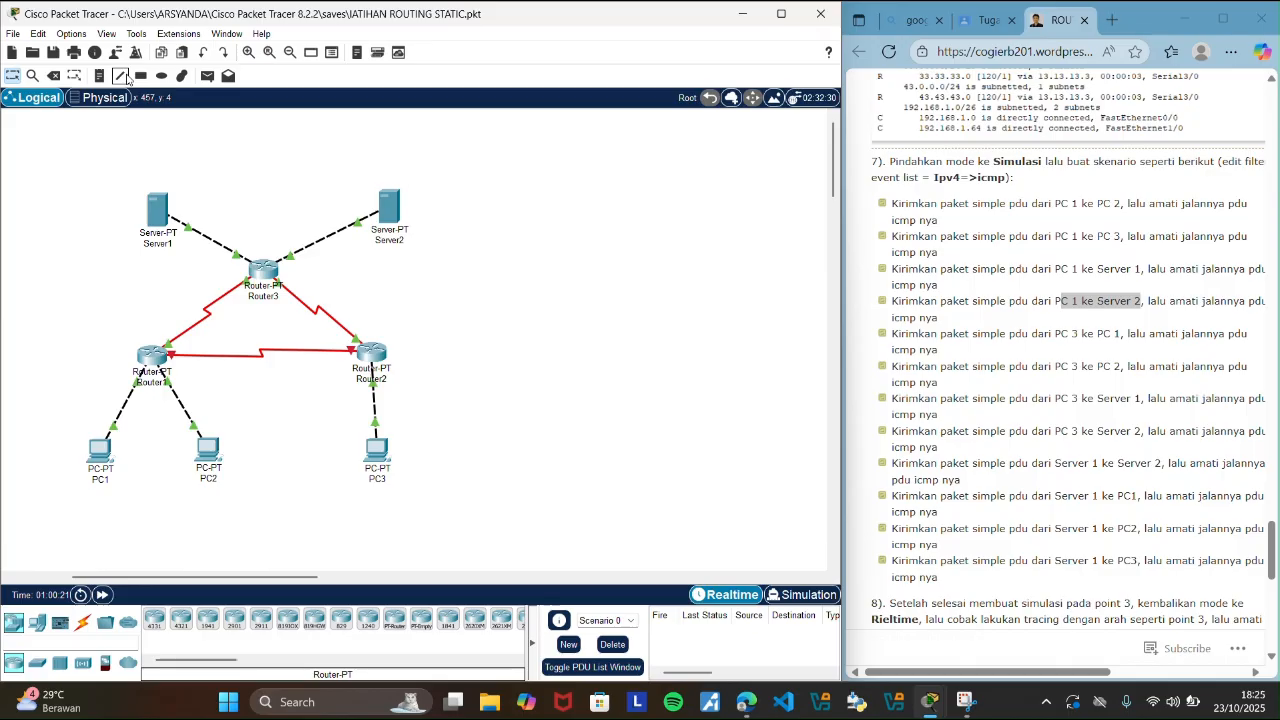
{"action": "left_click", "coordinate": [207, 77]}
{"action": "left_click", "coordinate": [106, 450]}
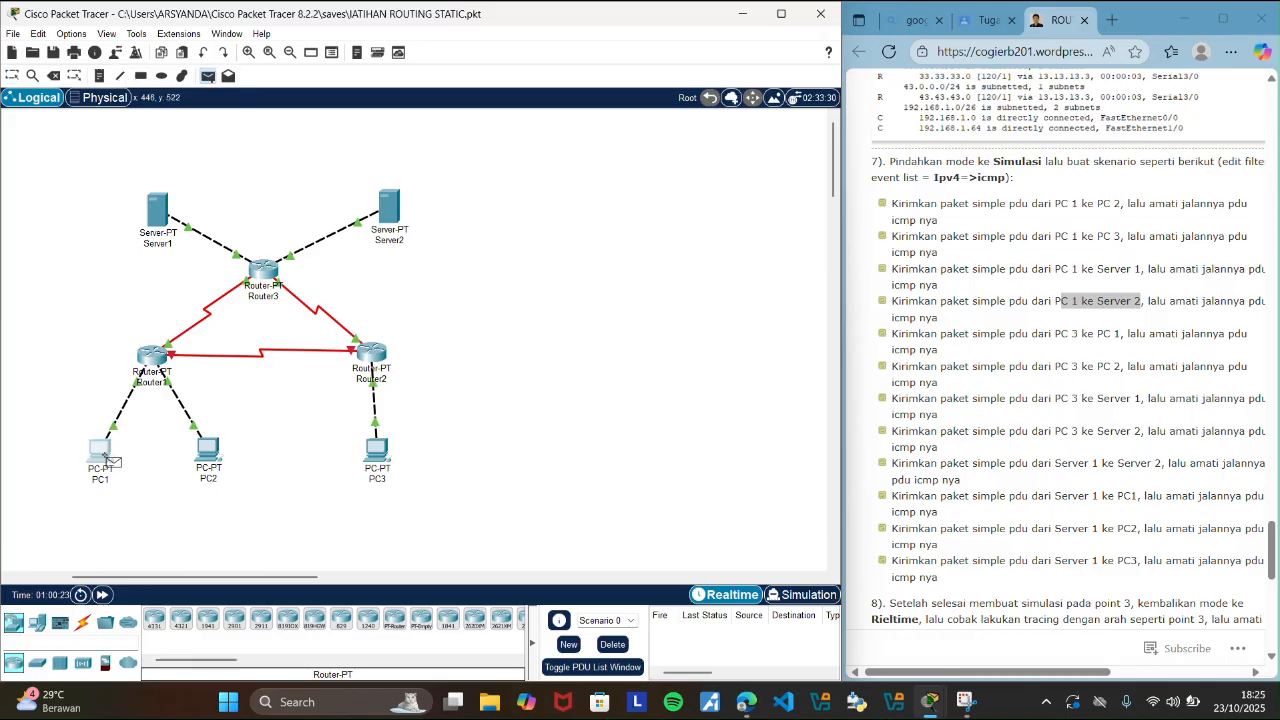
{"action": "left_click", "coordinate": [394, 210]}
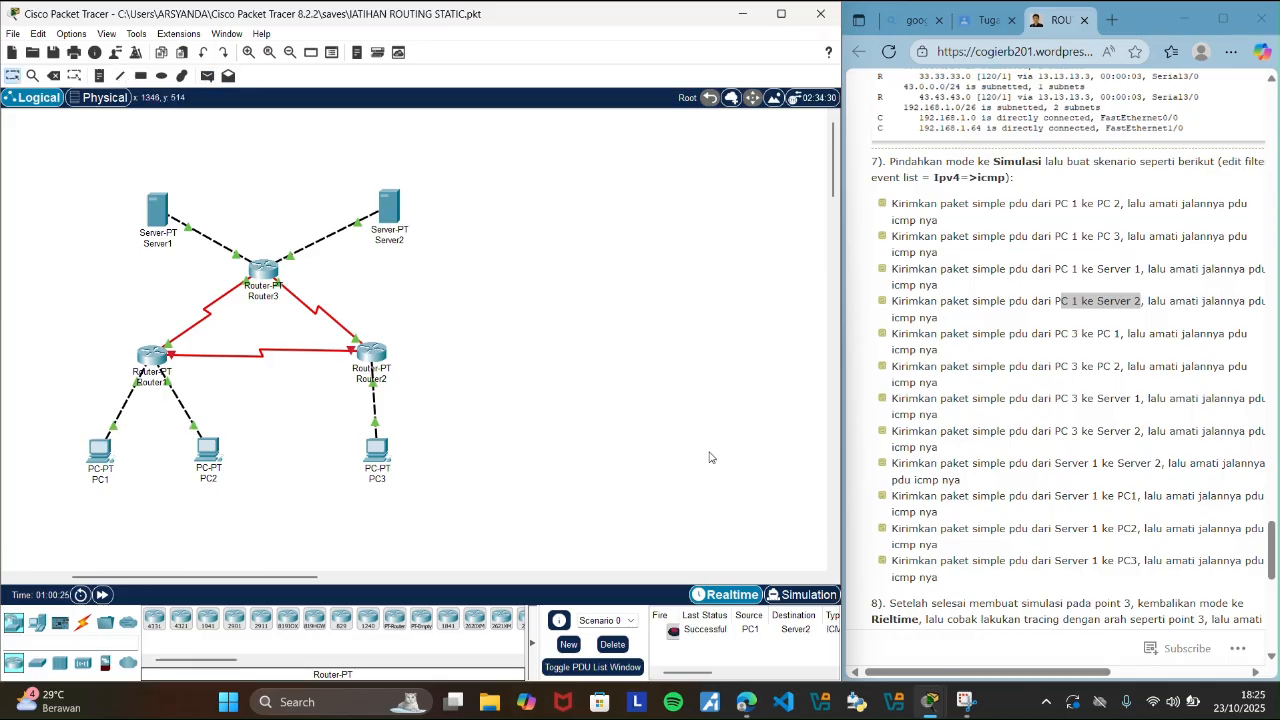
Trace the PC1 to Server2 PDU's round trip in Simulation mode, and clear it by deleting Scenario 0 in Realtime mode.
{"action": "left_click", "coordinate": [790, 596]}
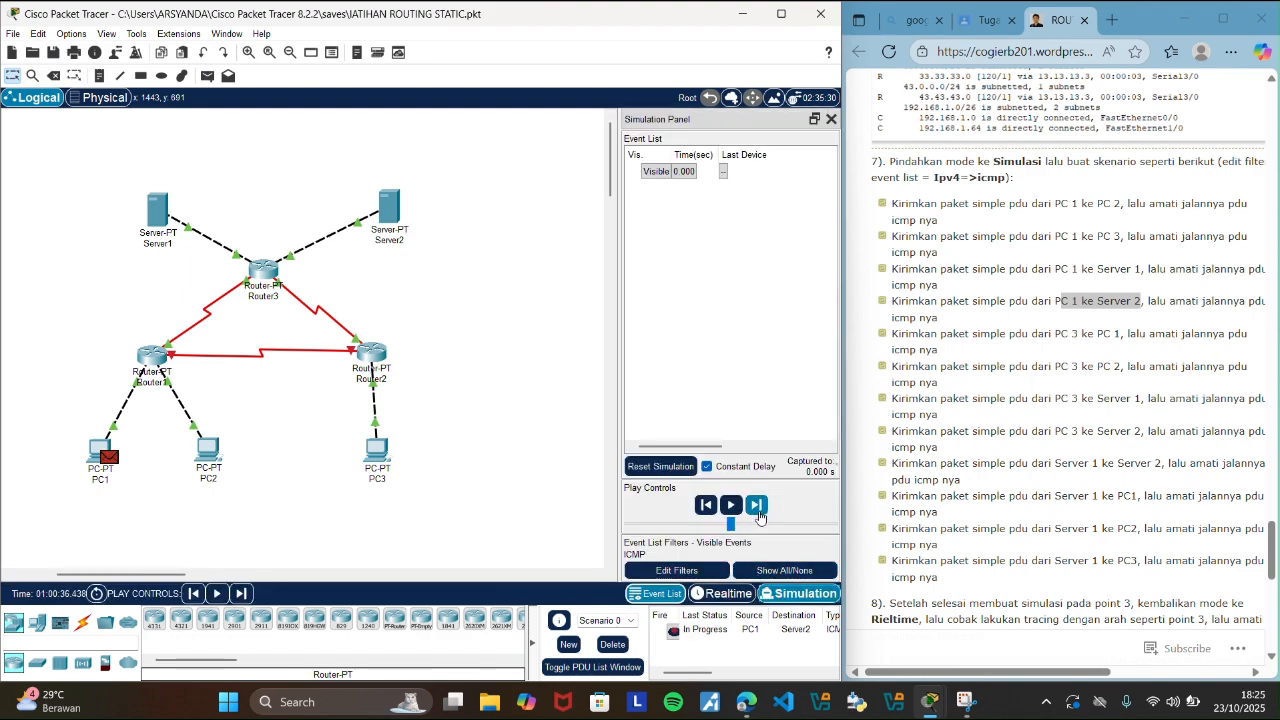
{"action": "left_click", "coordinate": [757, 506]}
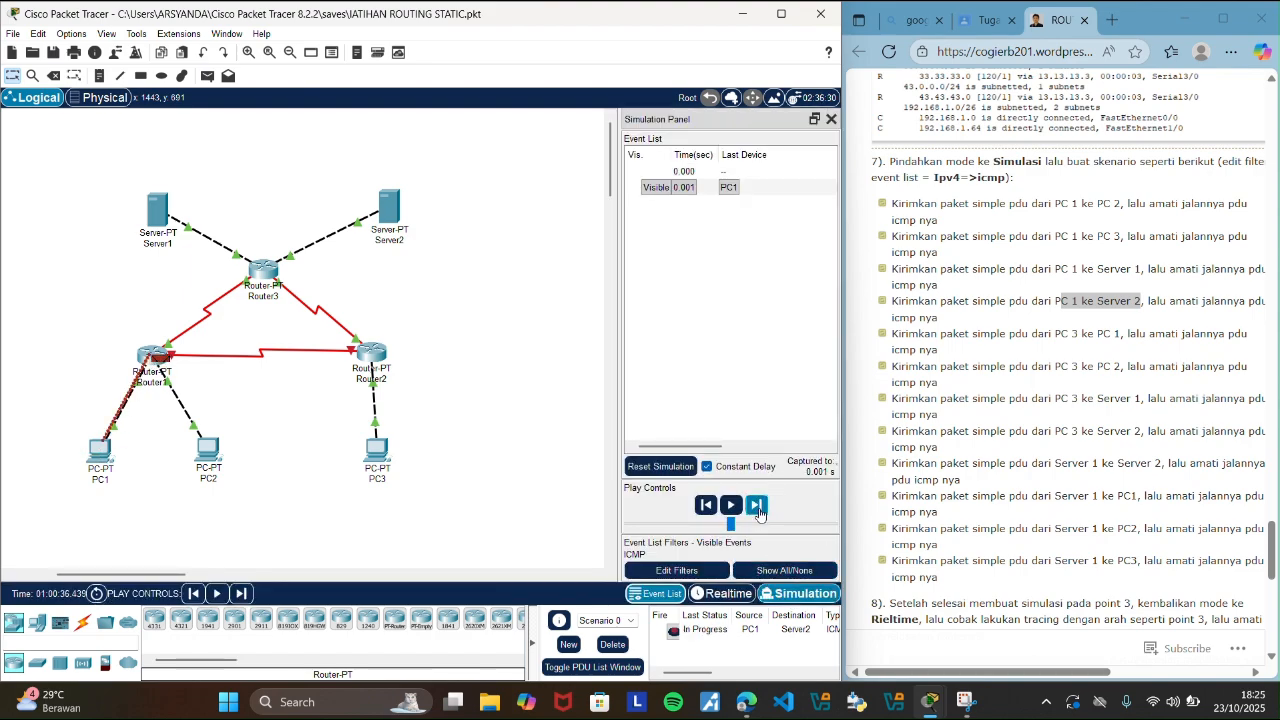
{"action": "left_click", "coordinate": [759, 512]}
{"action": "left_click", "coordinate": [759, 507]}
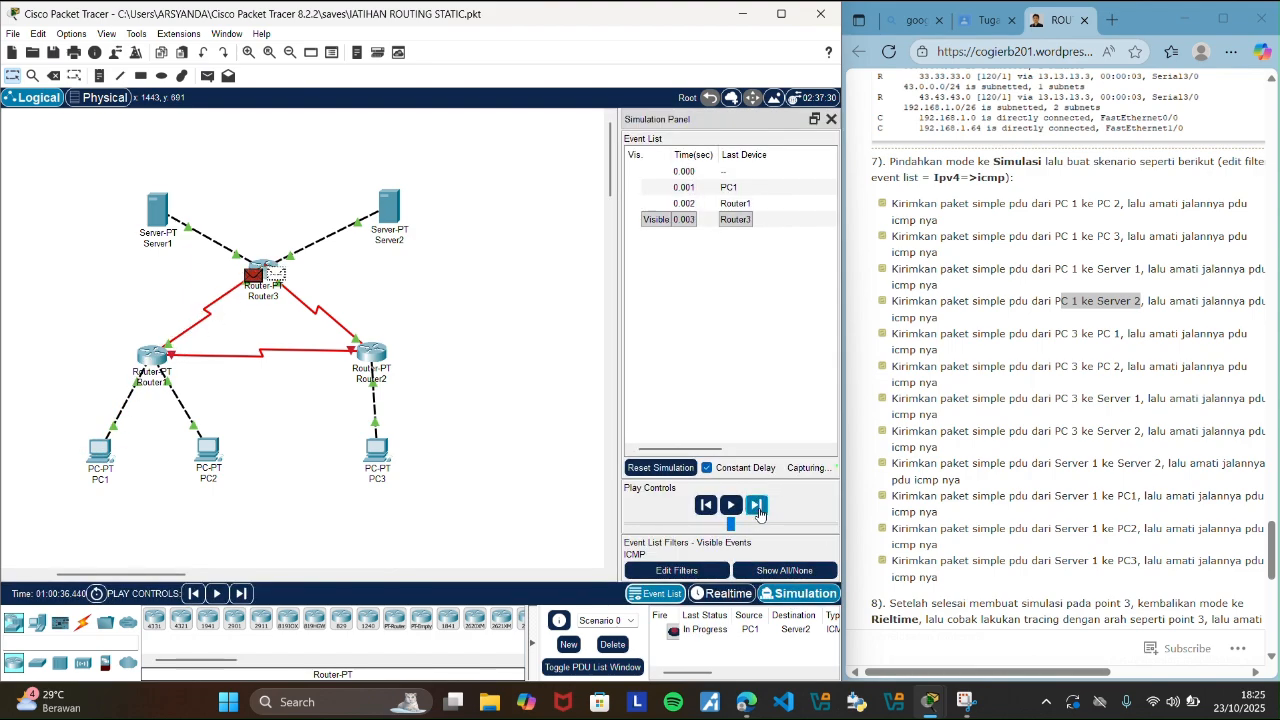
{"action": "left_click", "coordinate": [759, 507]}
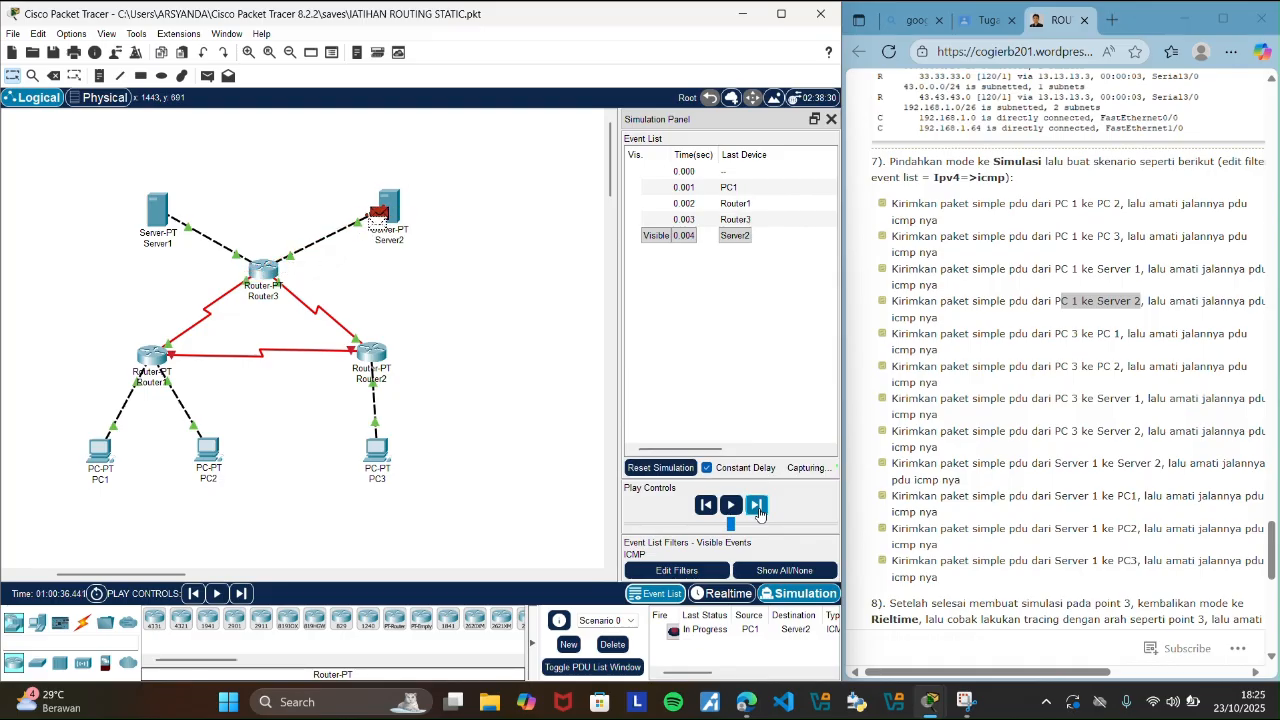
{"action": "left_click", "coordinate": [759, 507]}
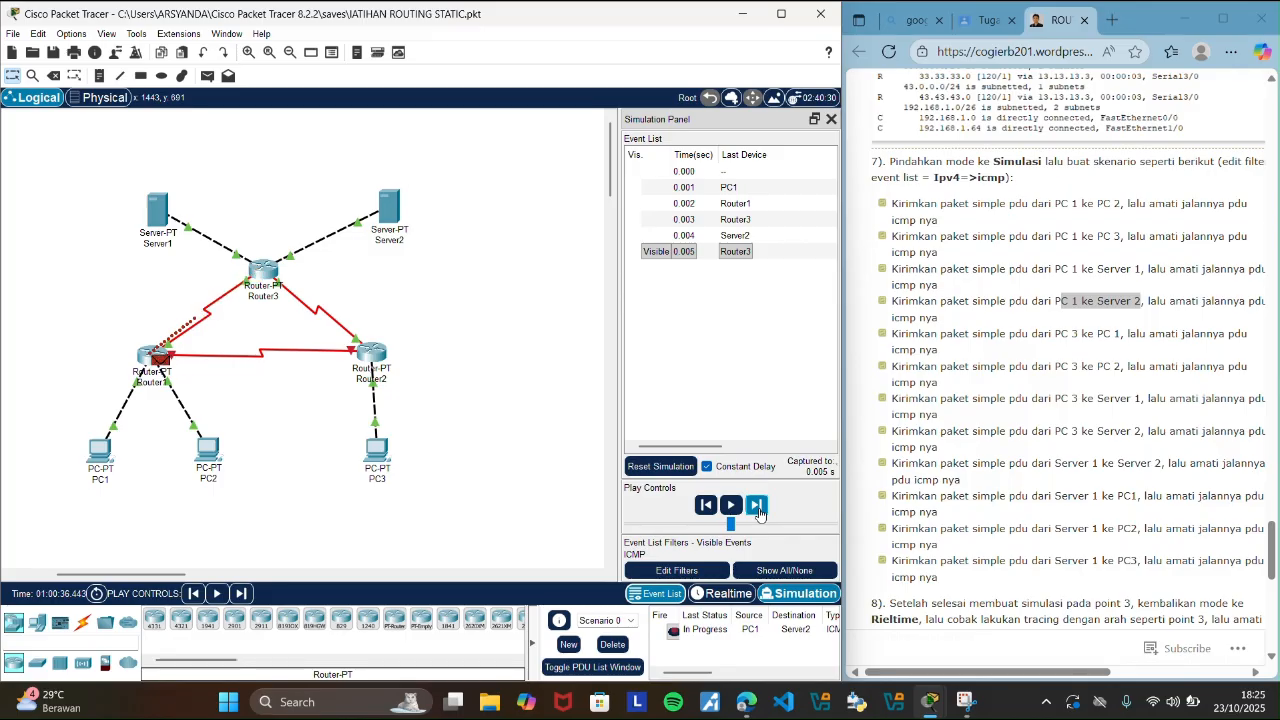
{"action": "left_click", "coordinate": [759, 507]}
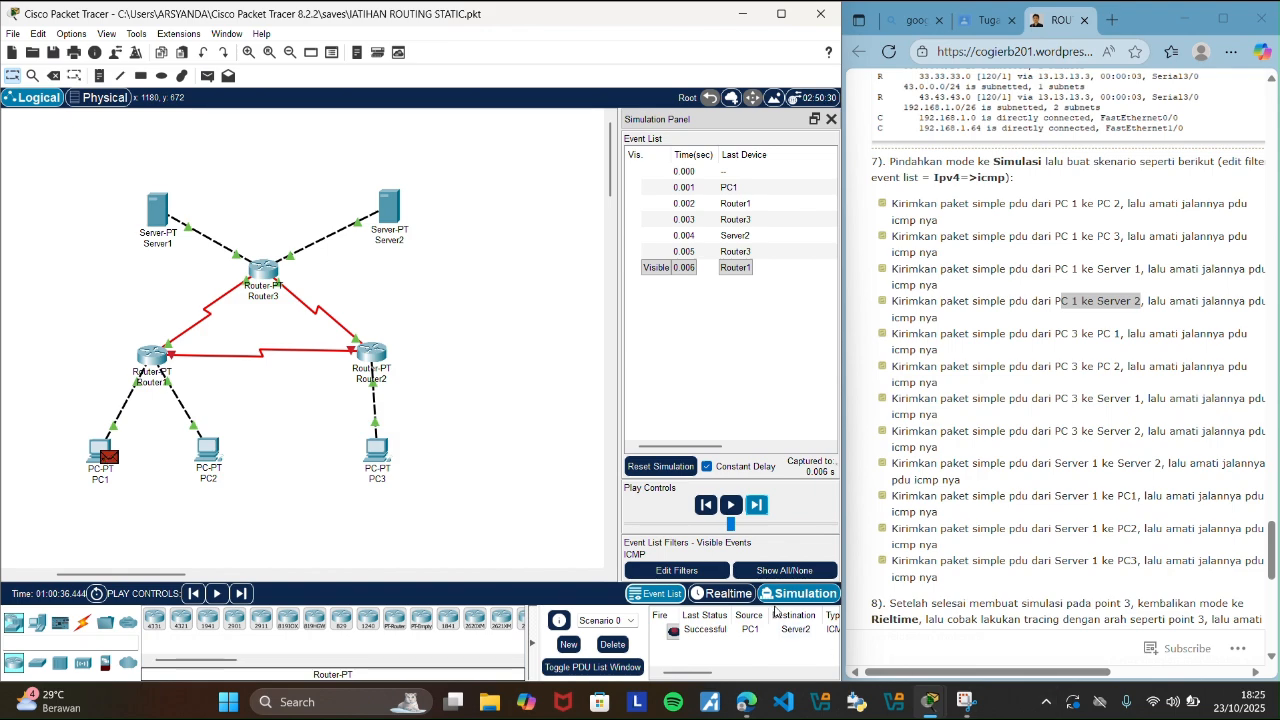
{"action": "left_click", "coordinate": [726, 597]}
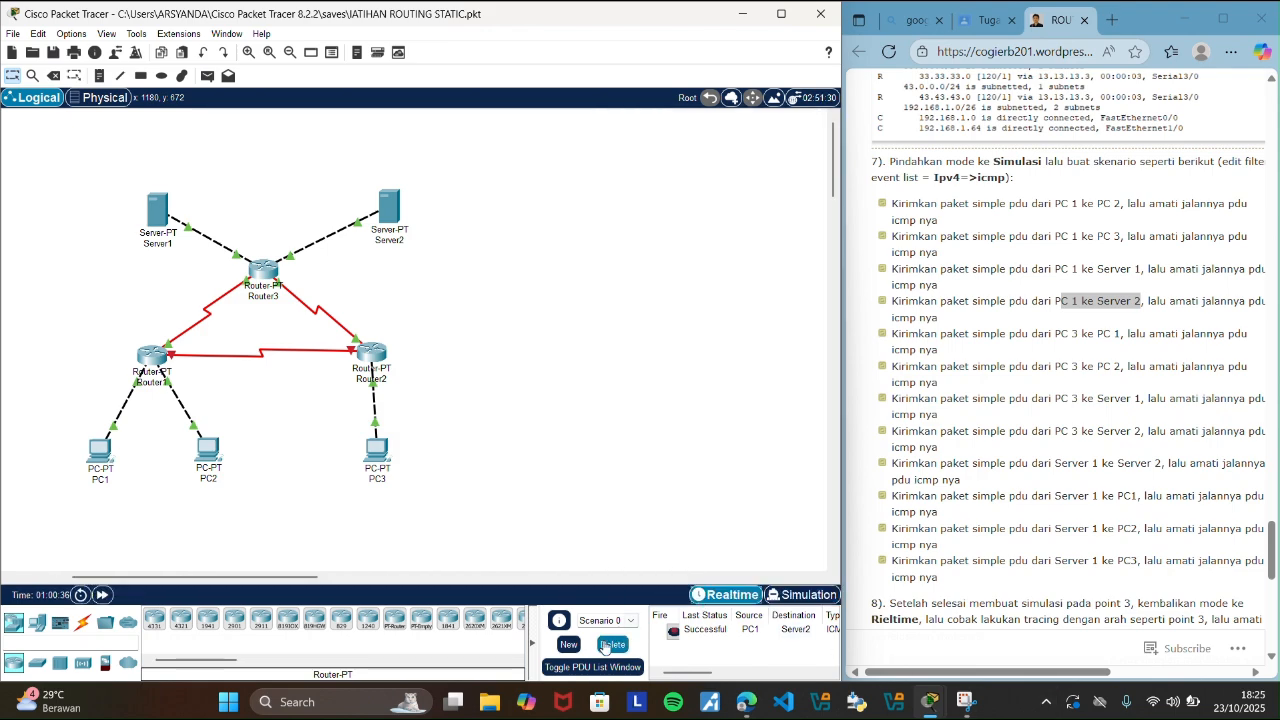
{"action": "left_click", "coordinate": [610, 645]}
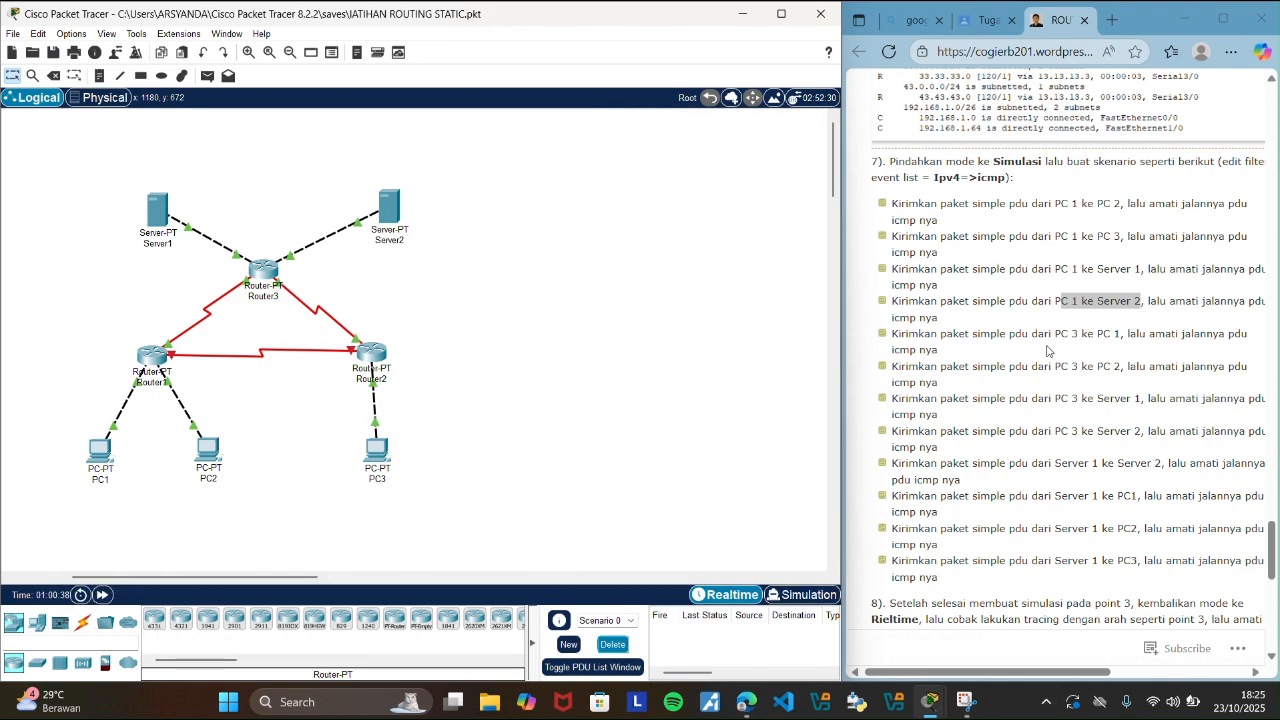
Highlight the guide's PC 3 to PC 1 scenario and send a simple PDU from PC3 to PC1.
{"action": "left_click_drag", "start_coordinate": [1053, 336], "coordinate": [1121, 335]}
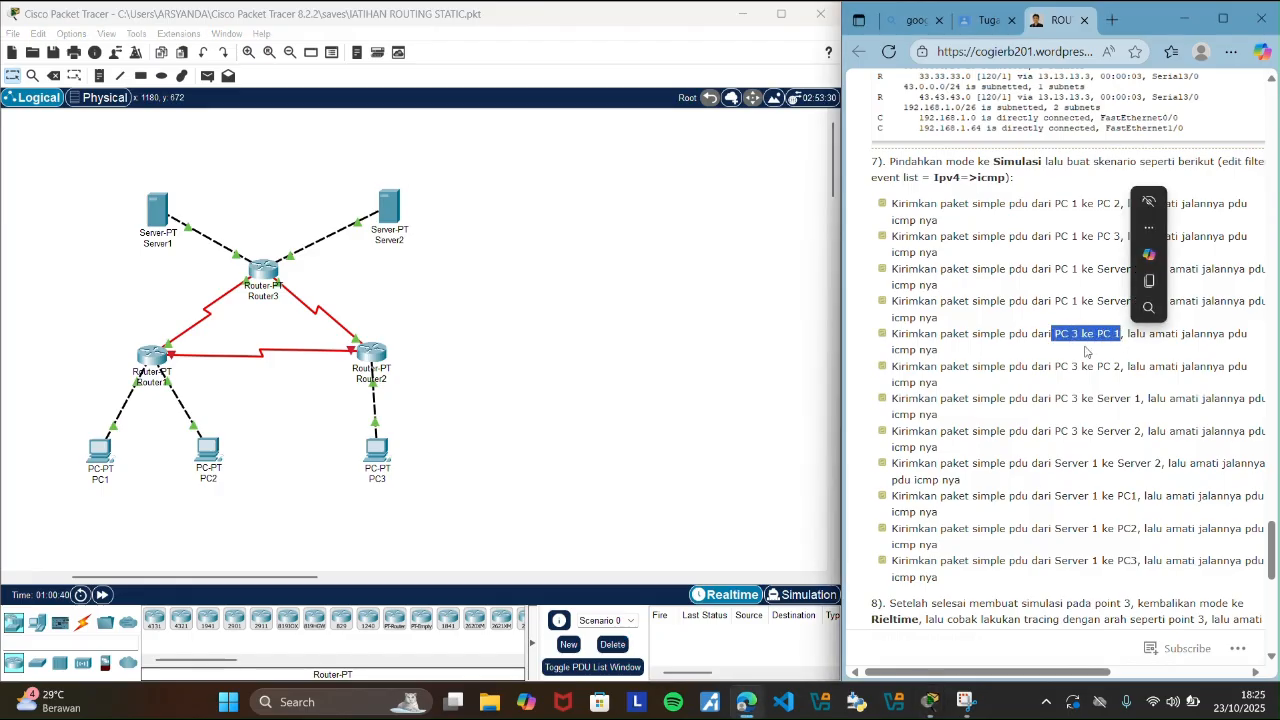
{"action": "left_click", "coordinate": [508, 466]}
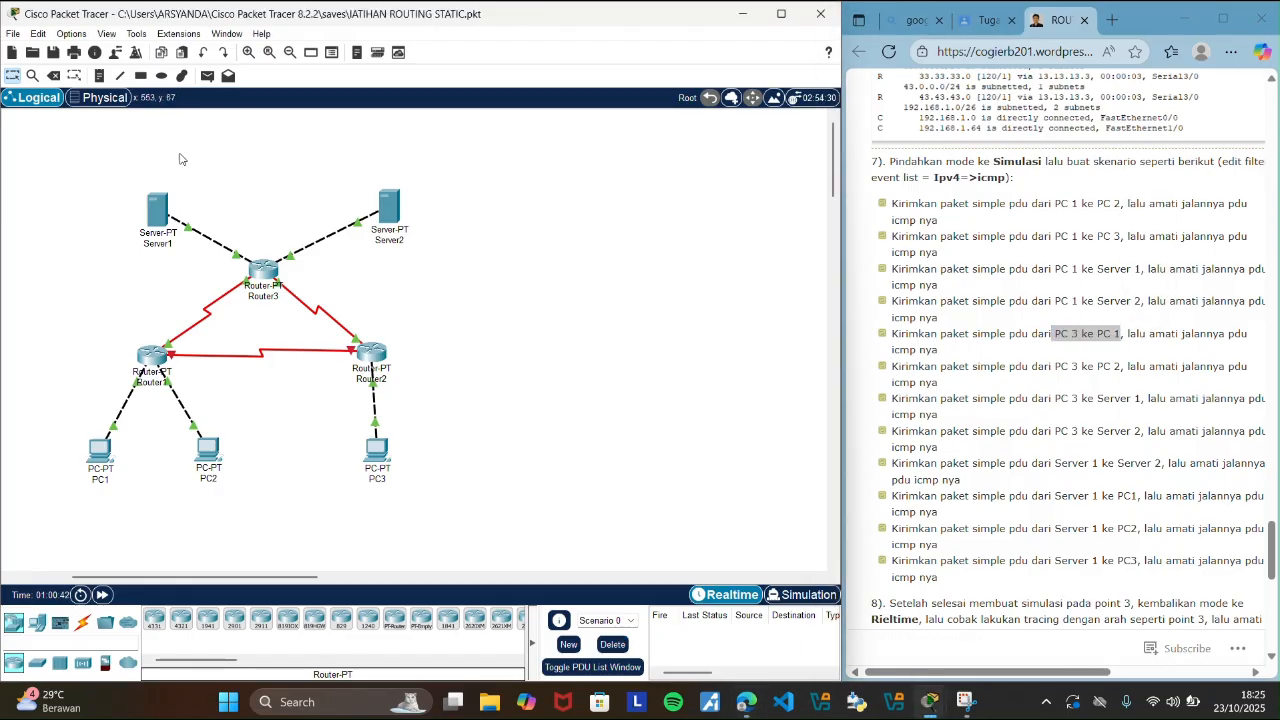
{"action": "left_click", "coordinate": [206, 77]}
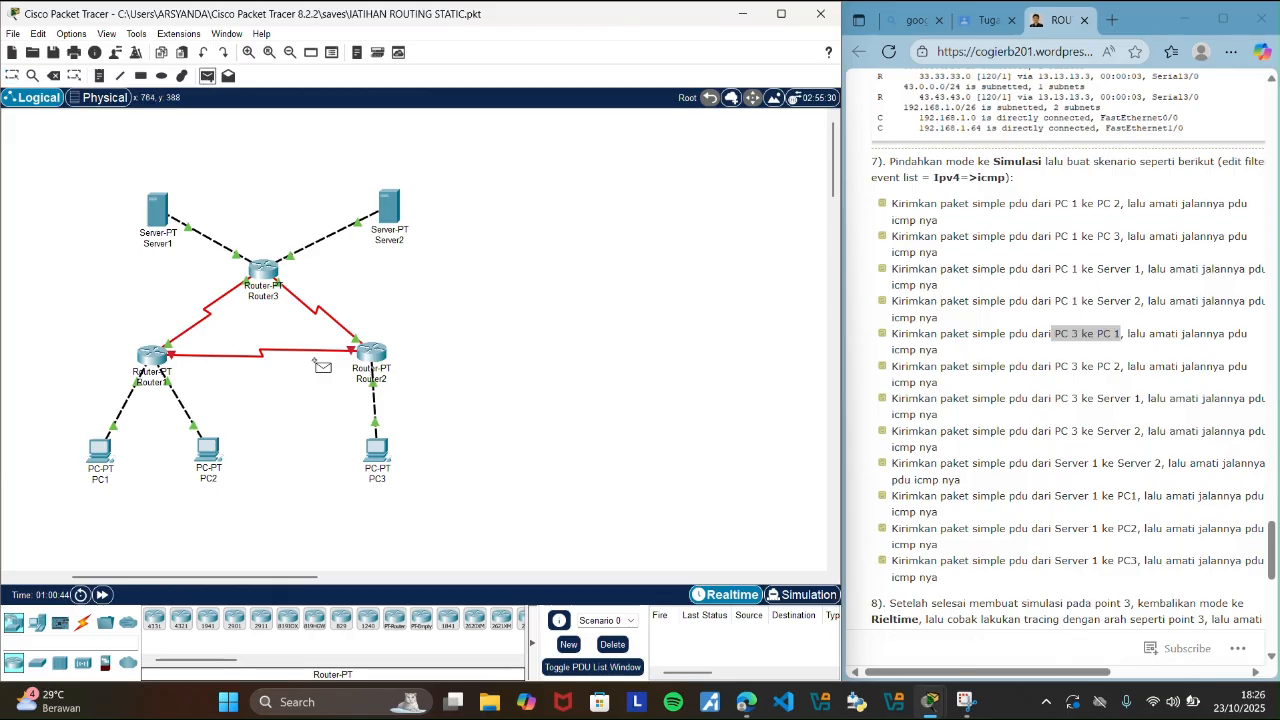
{"action": "left_click", "coordinate": [378, 452]}
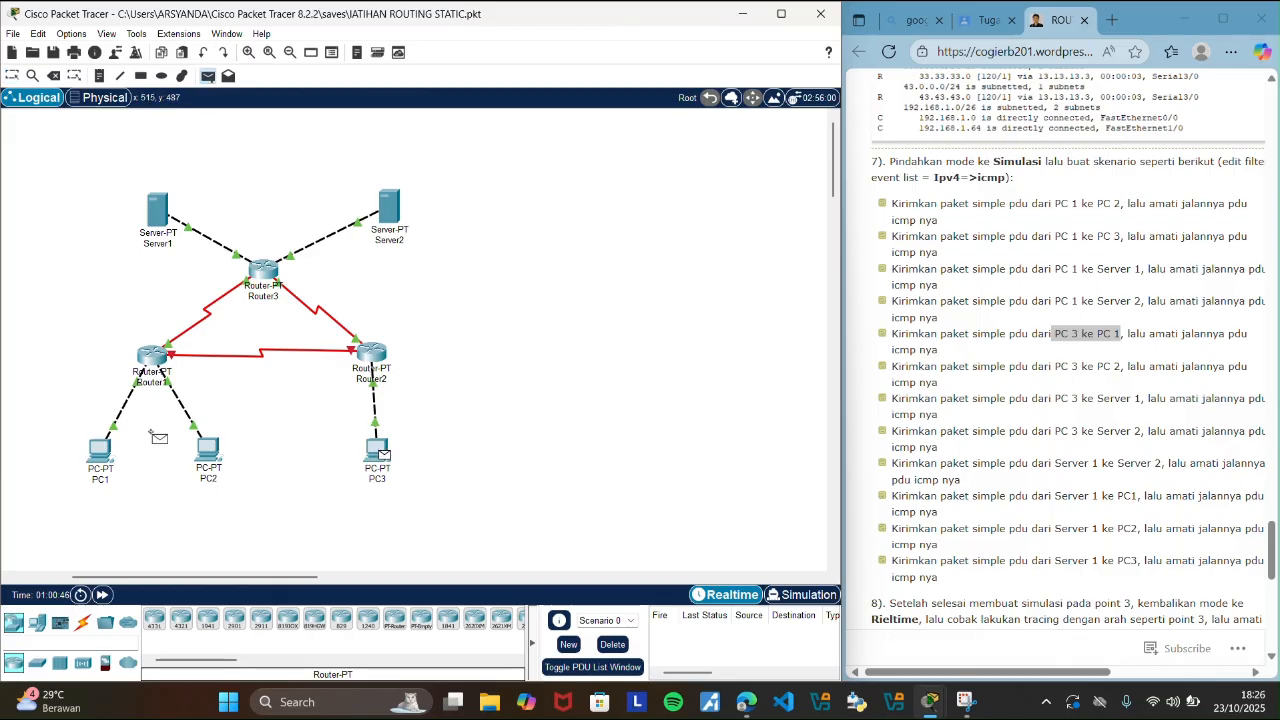
{"action": "left_click", "coordinate": [104, 450]}
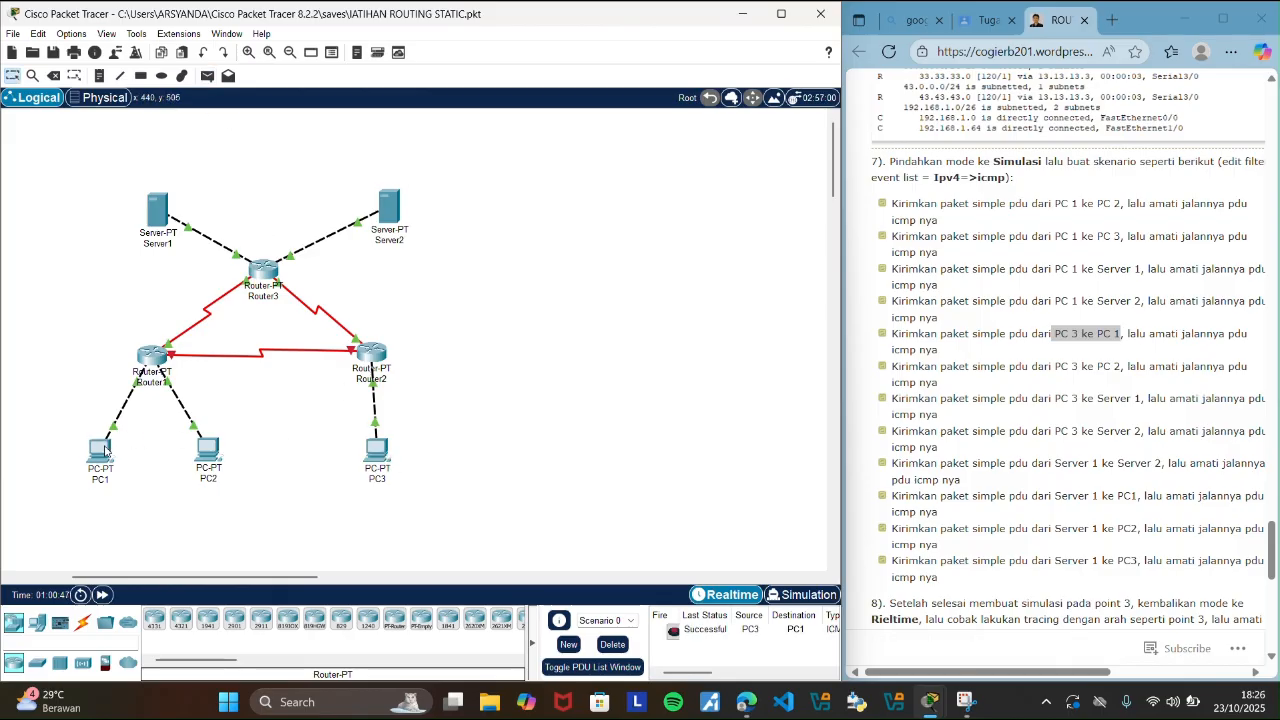
Trace the PC3 to PC1 PDU's round trip event by event in Simulation mode and review its route through the routers.
{"action": "left_click", "coordinate": [808, 595]}
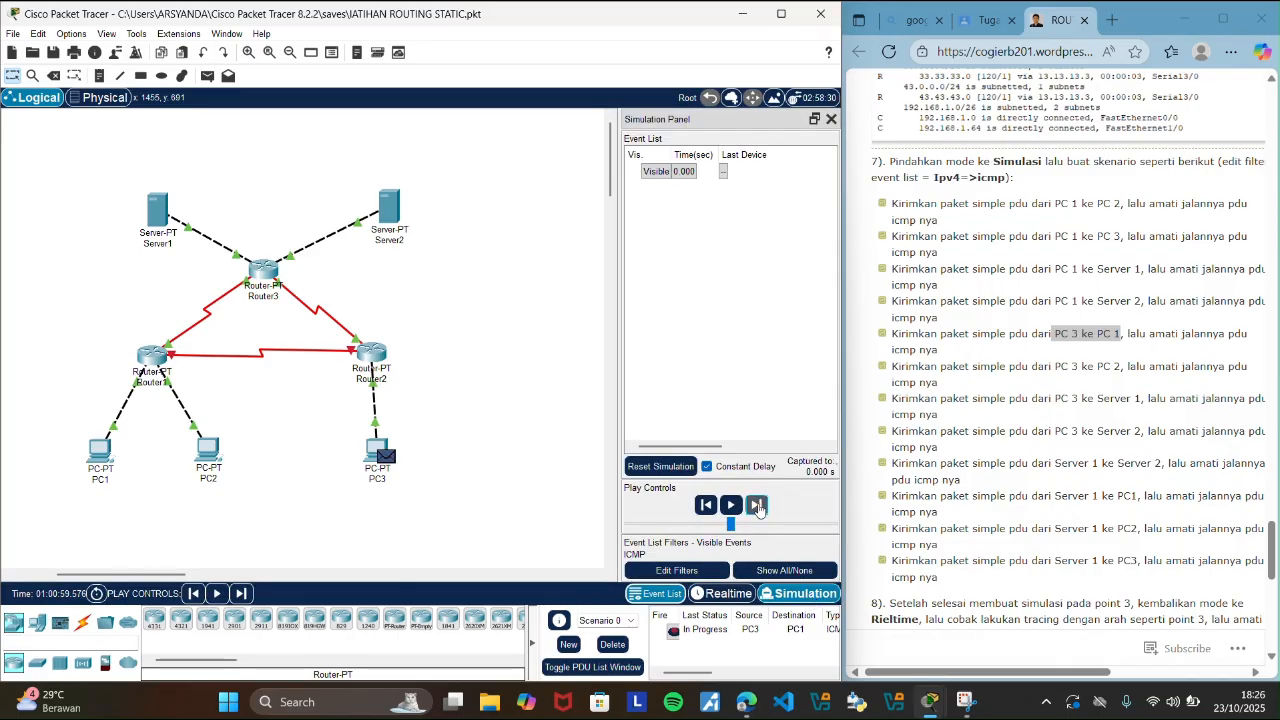
{"action": "left_click", "coordinate": [758, 507]}
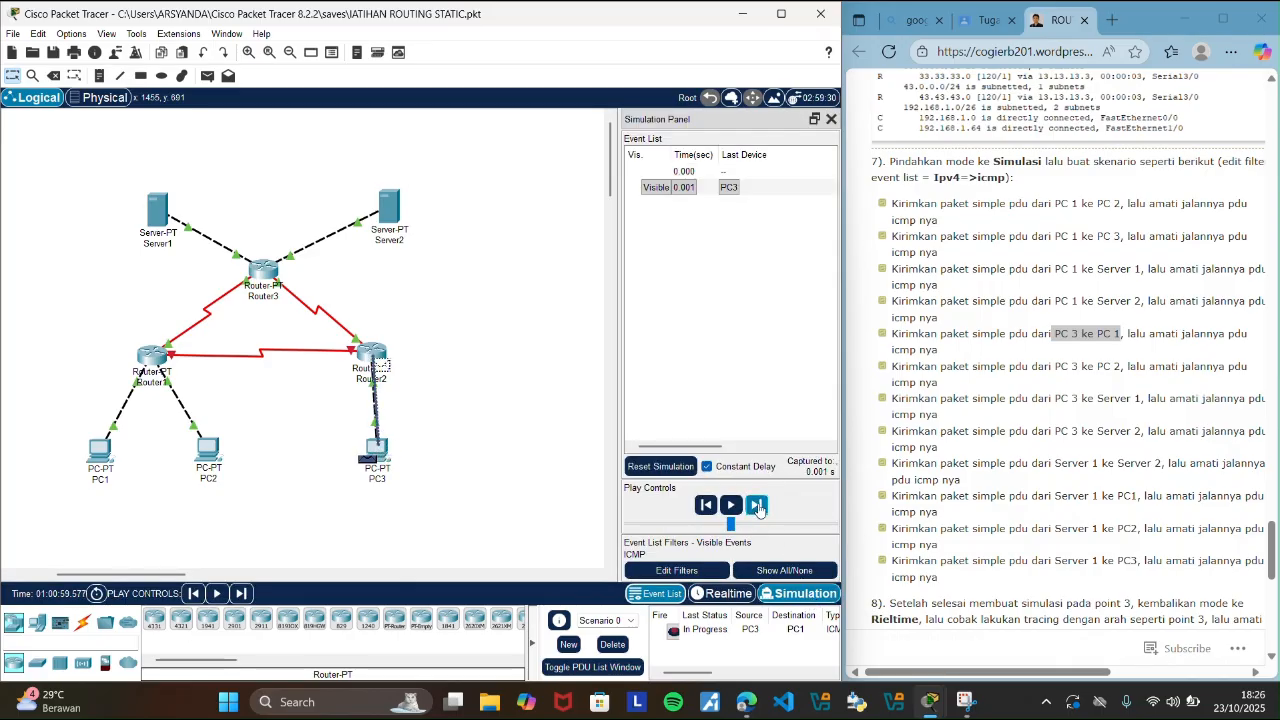
{"action": "left_click", "coordinate": [758, 507]}
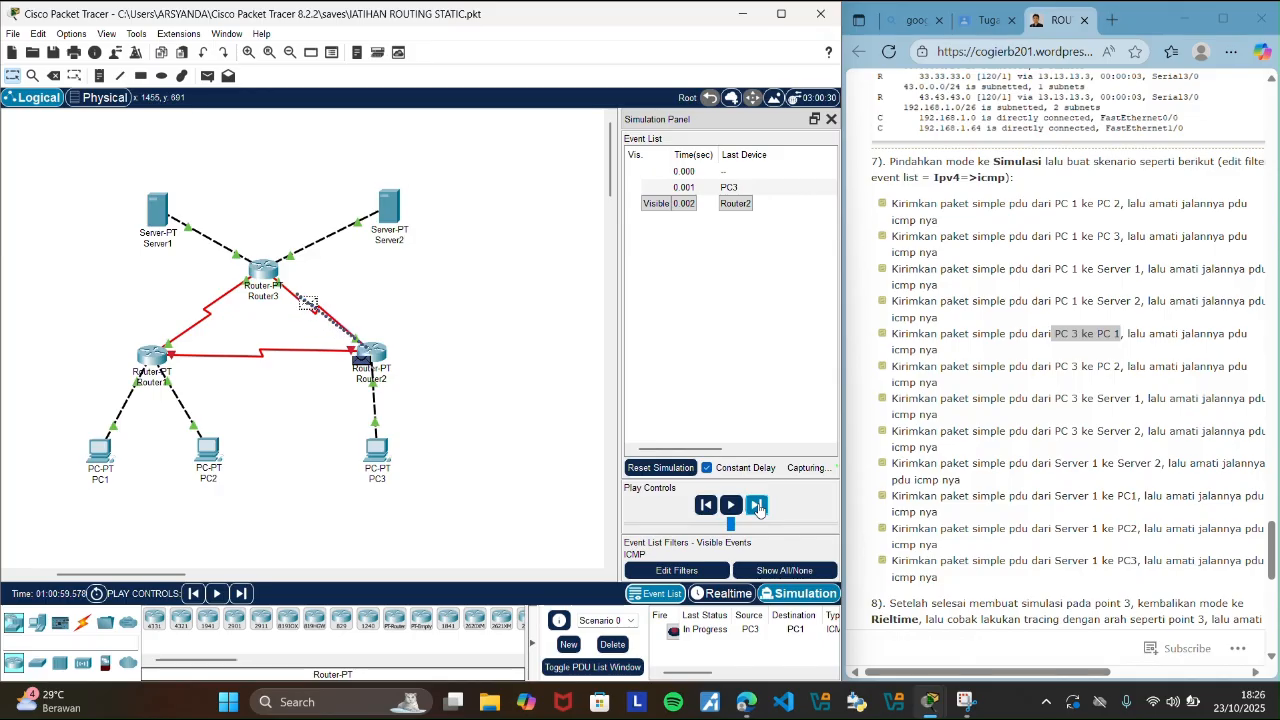
{"action": "left_click", "coordinate": [758, 507]}
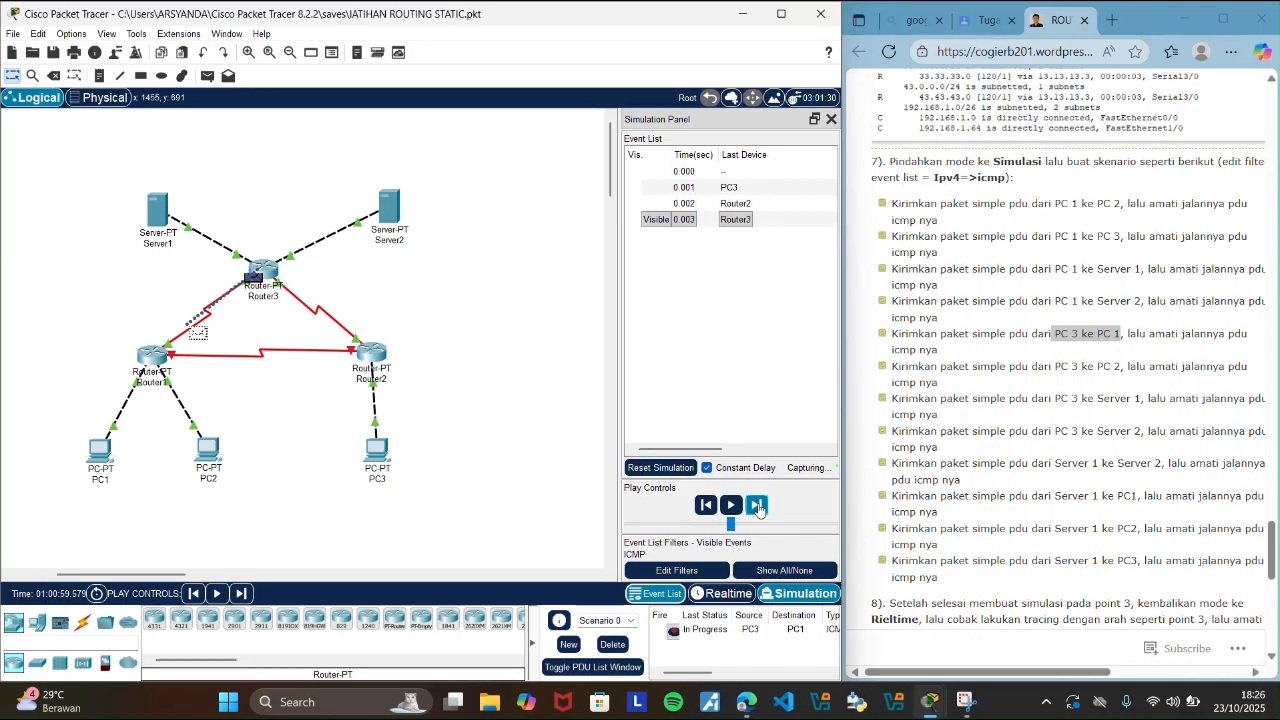
{"action": "left_click", "coordinate": [758, 507]}
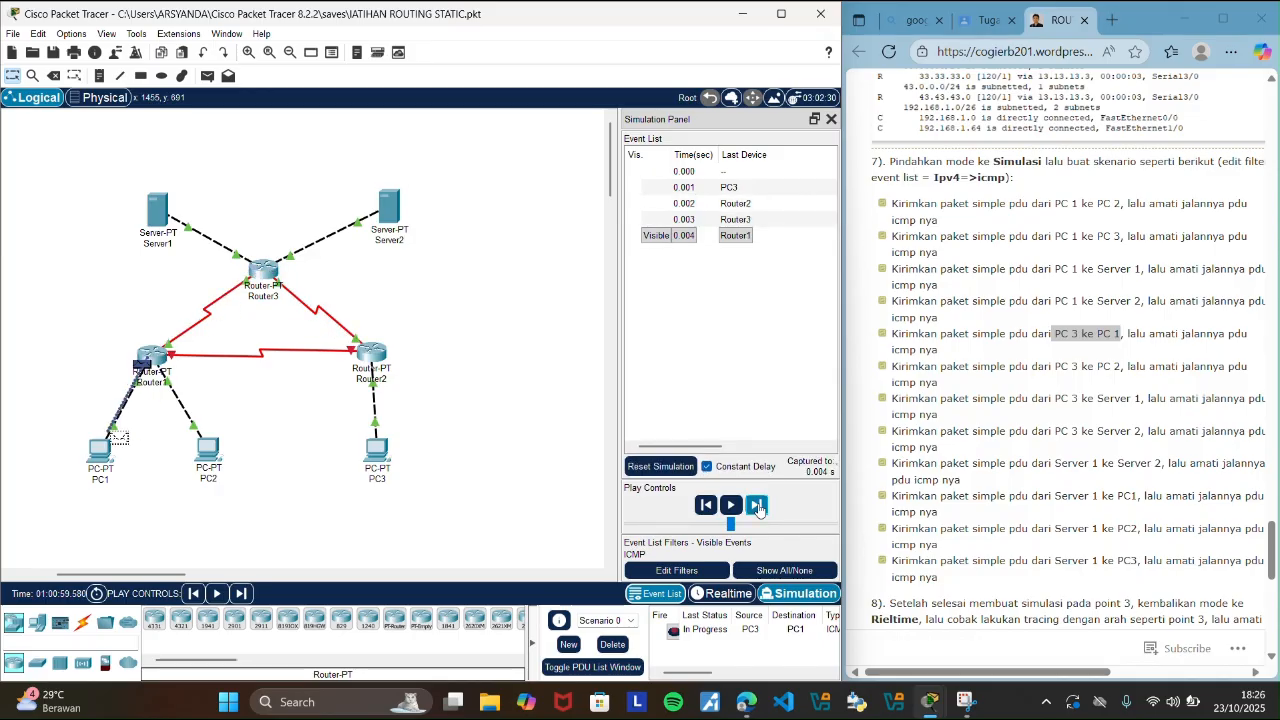
{"action": "left_click", "coordinate": [758, 507]}
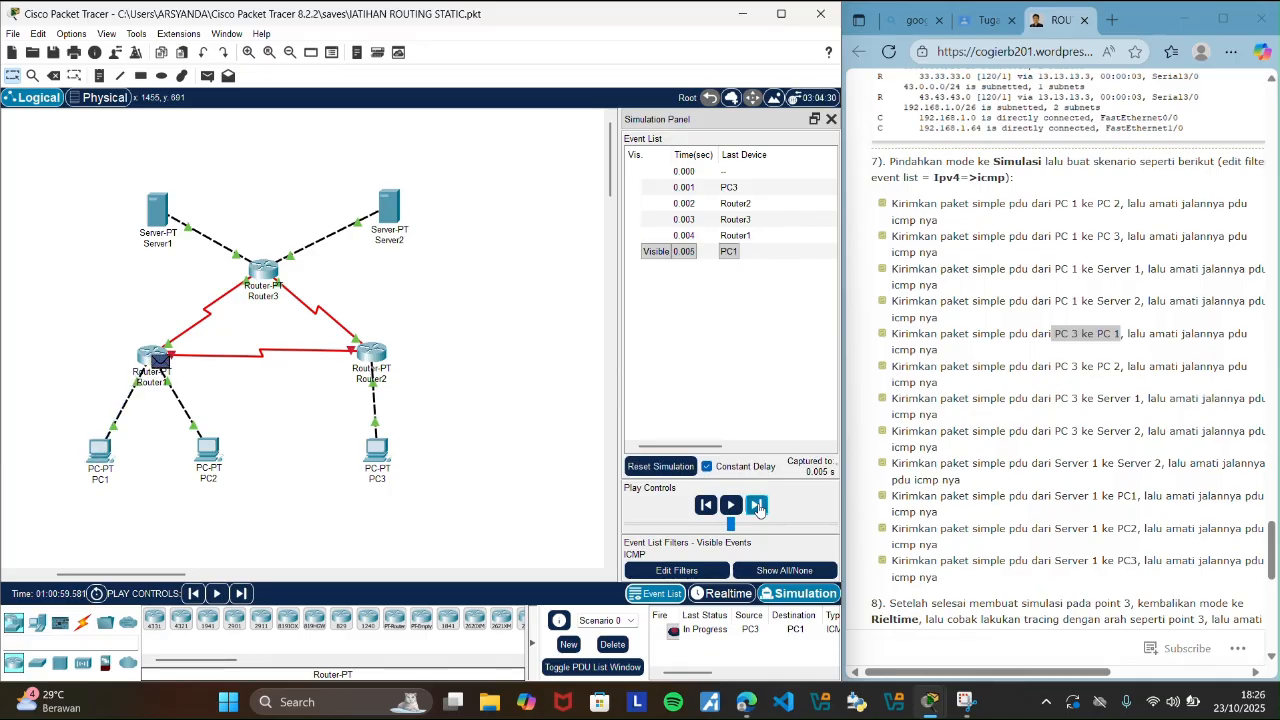
{"action": "left_click", "coordinate": [758, 507]}
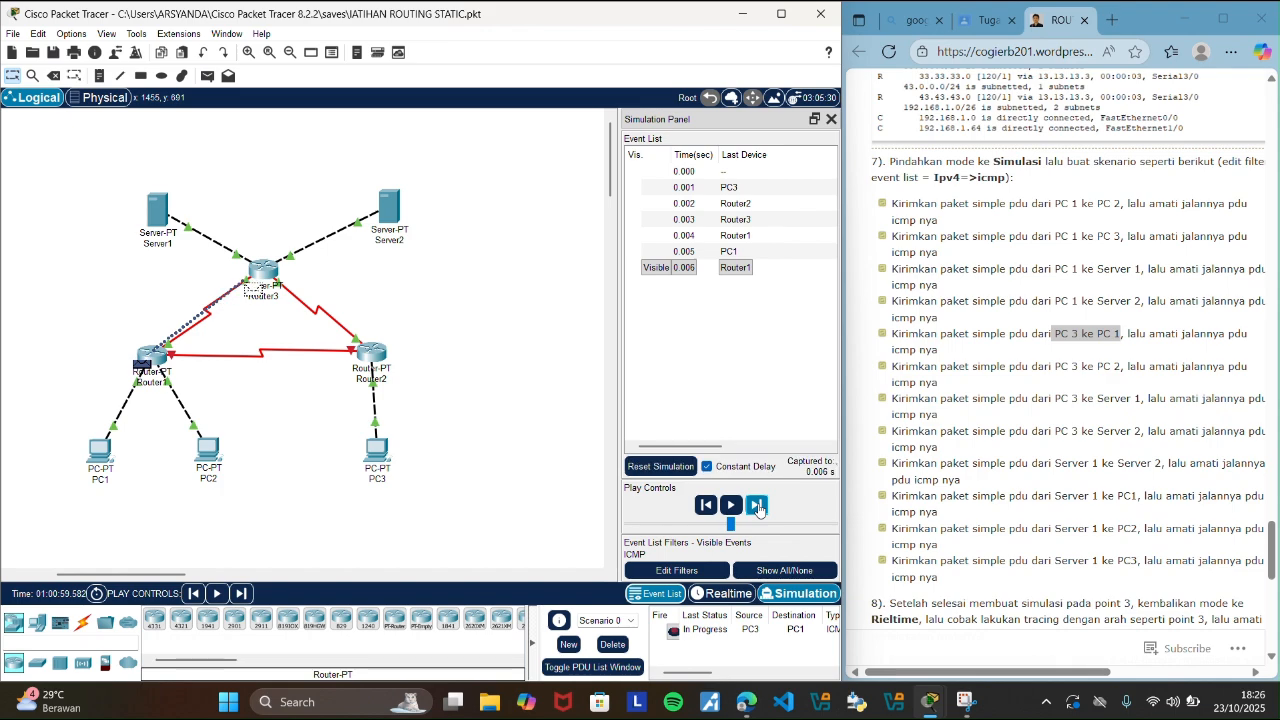
{"action": "left_click", "coordinate": [758, 507]}
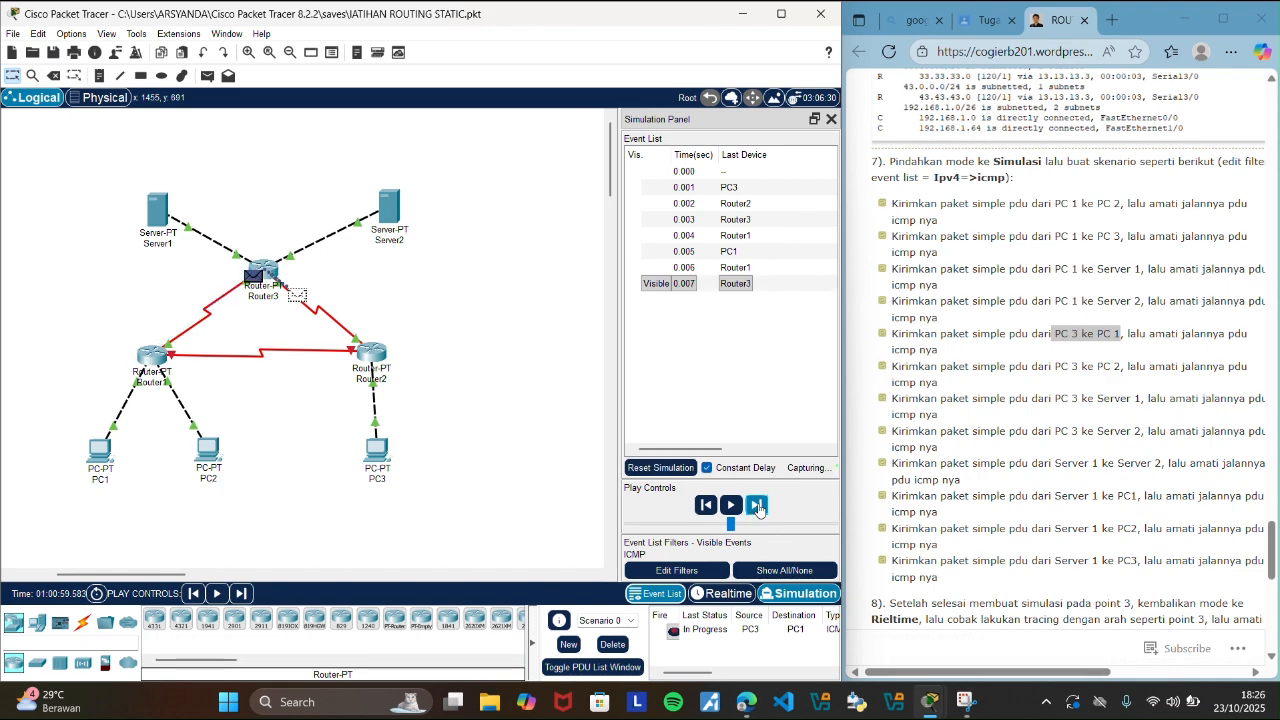
{"action": "left_click", "coordinate": [758, 507]}
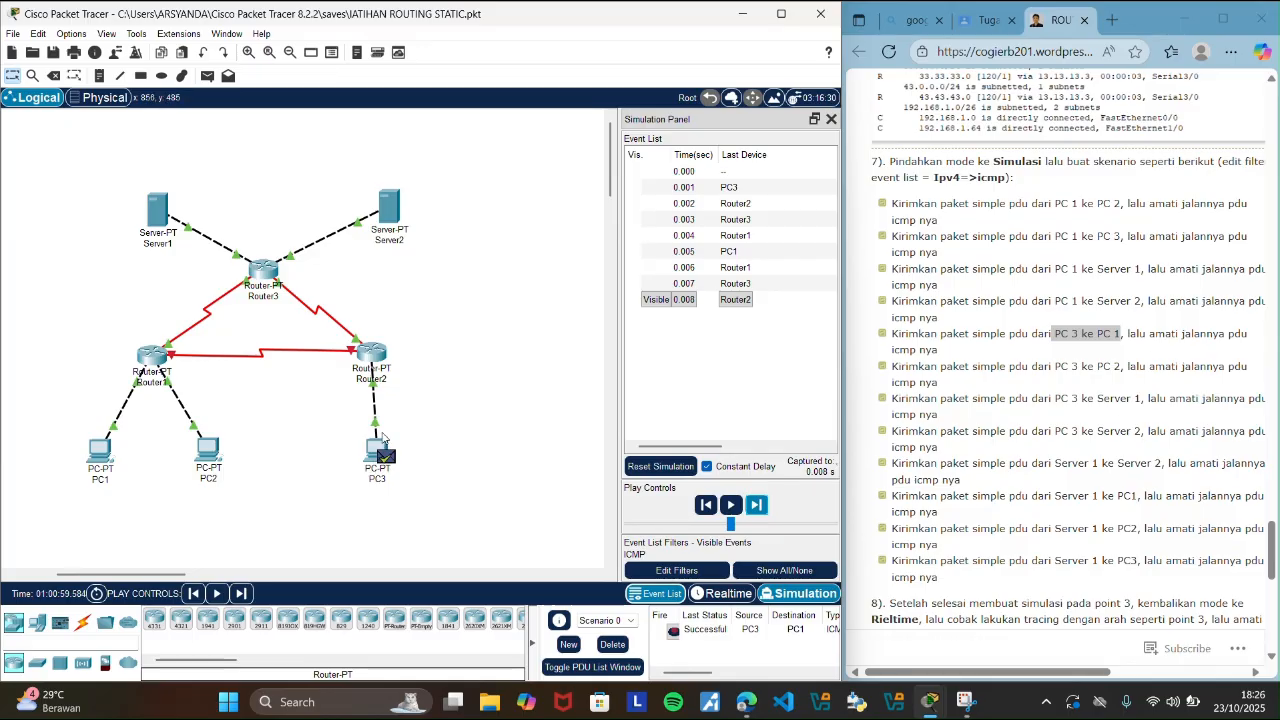
{"action": "mouse_move", "coordinate": [381, 459]}
{"action": "mouse_move", "coordinate": [152, 359]}
{"action": "mouse_move", "coordinate": [110, 477]}
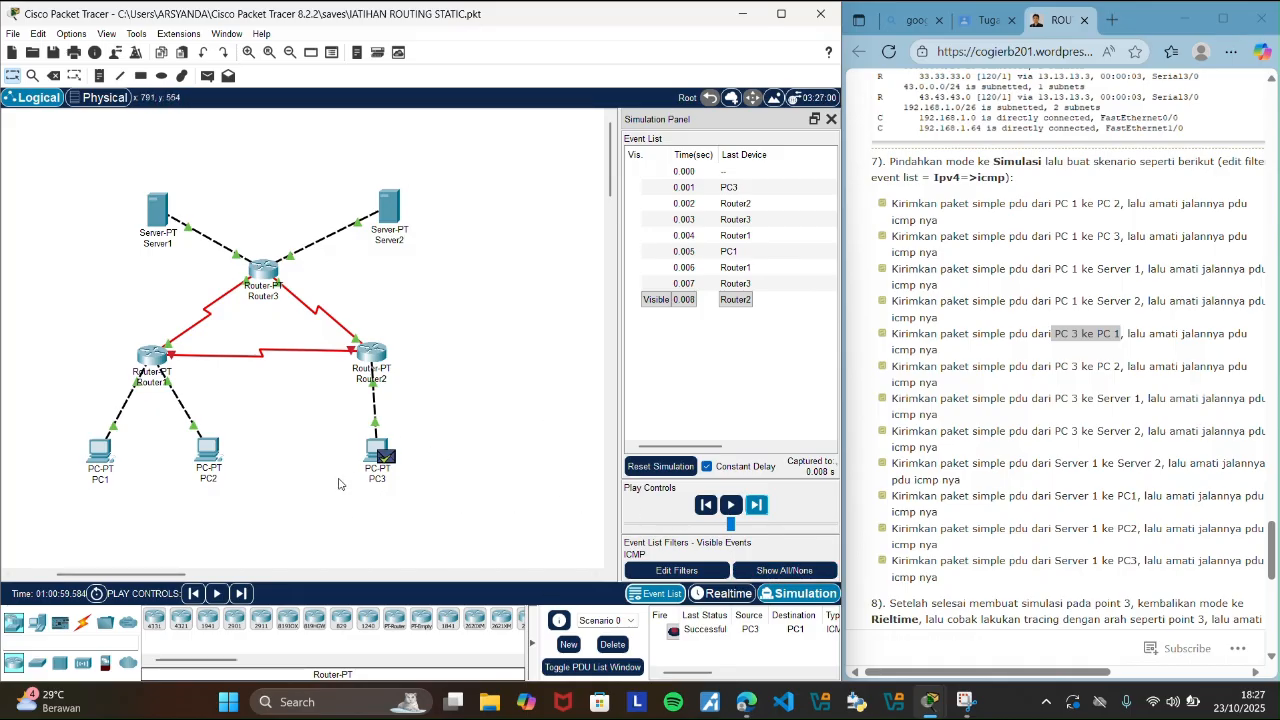
Clear the PC3 to PC1 PDU by deleting Scenario 0 in Realtime mode, and highlight the guide's PC 3 to PC 2 scenario.
{"action": "left_click", "coordinate": [740, 593]}
{"action": "left_click", "coordinate": [613, 645]}
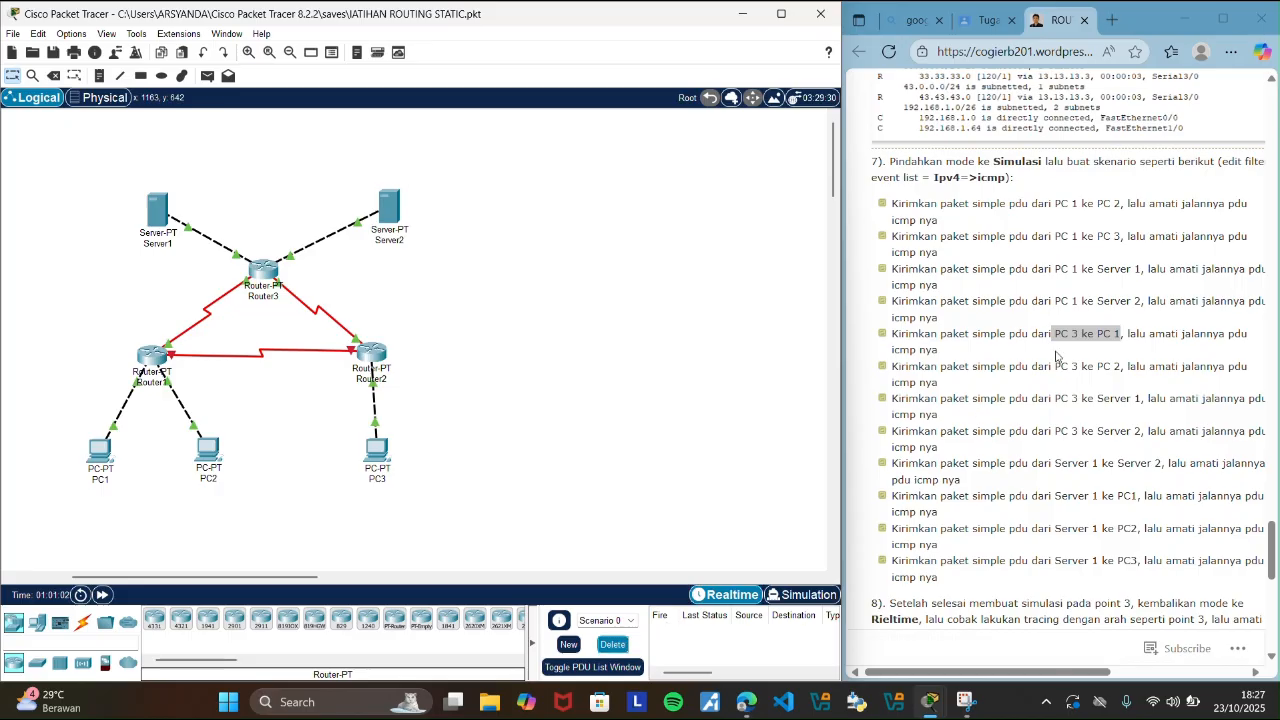
{"action": "left_click_drag", "start_coordinate": [1056, 367], "coordinate": [1122, 375]}
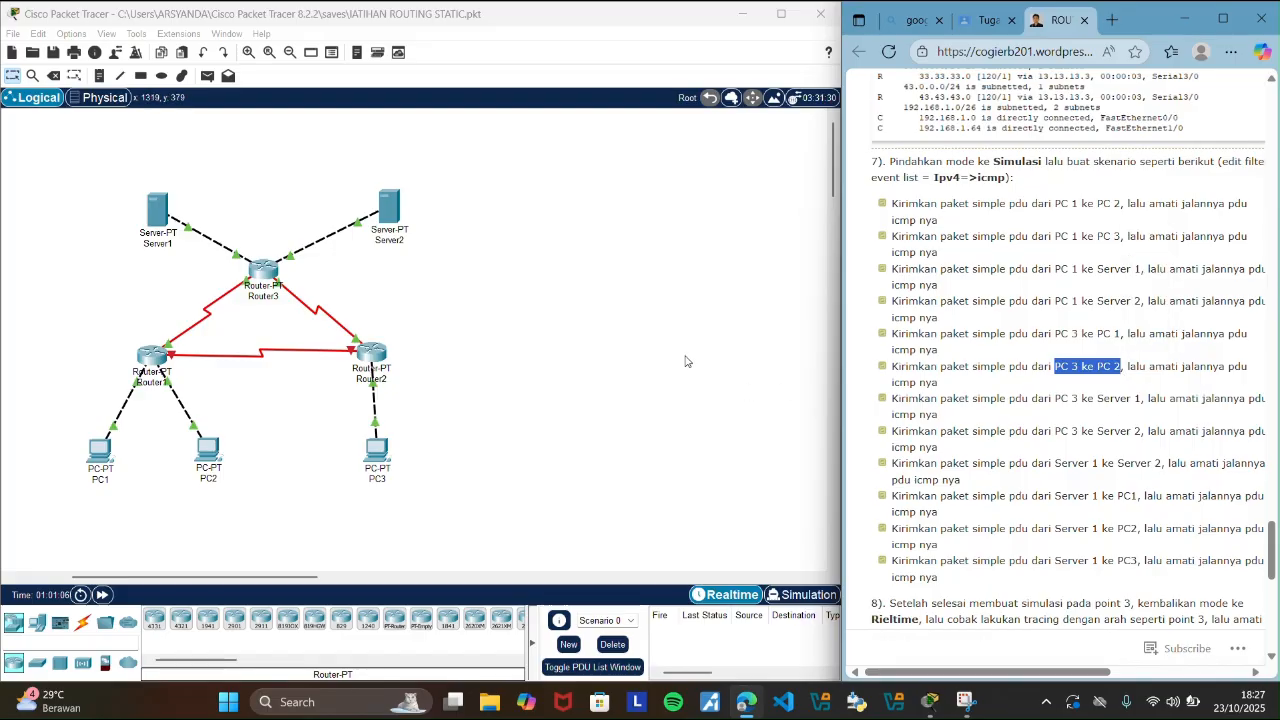
{"action": "left_click", "coordinate": [687, 356]}
Send a simple PDU from PC3 to PC2 in the topology.
{"action": "left_click", "coordinate": [207, 75]}
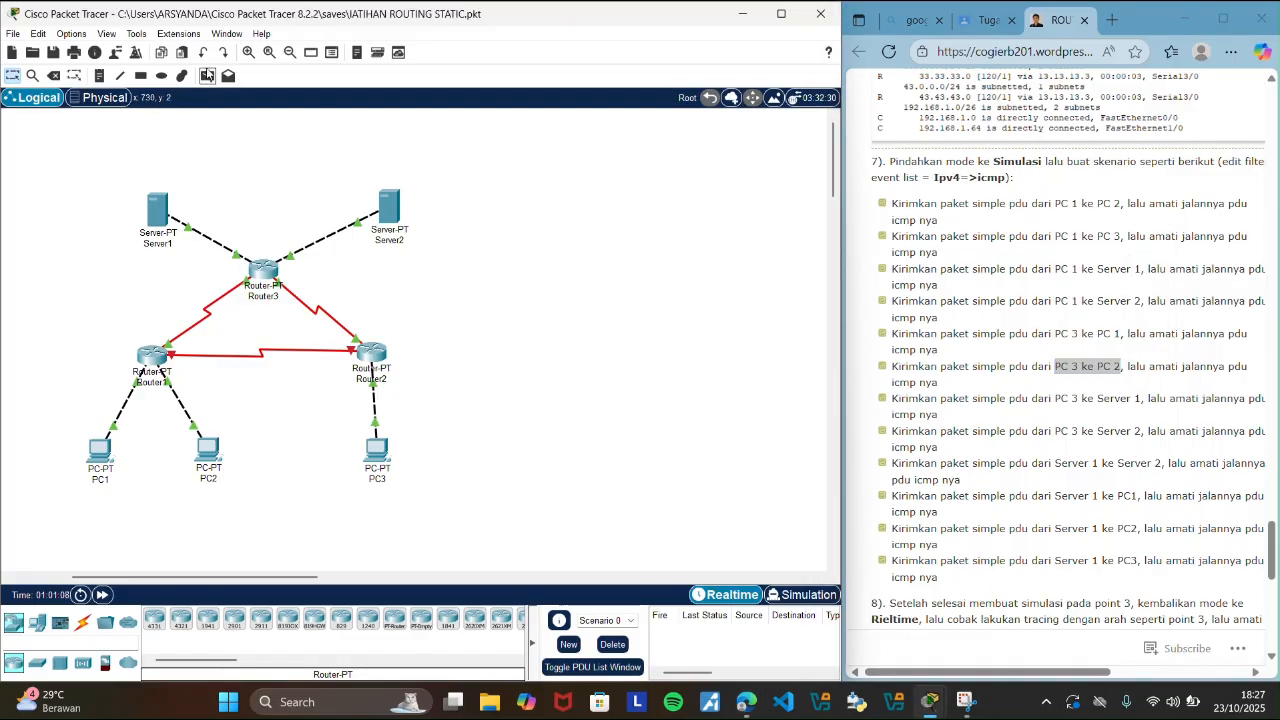
{"action": "left_click", "coordinate": [379, 452]}
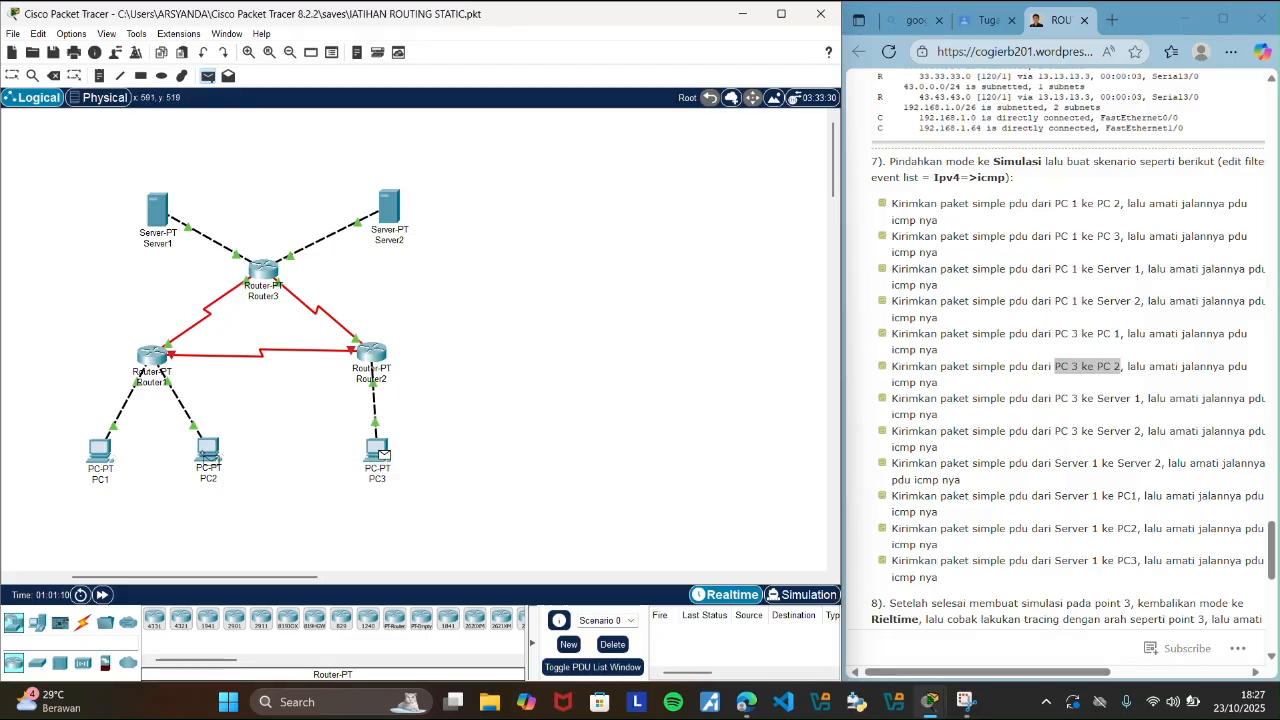
{"action": "left_click", "coordinate": [208, 452]}
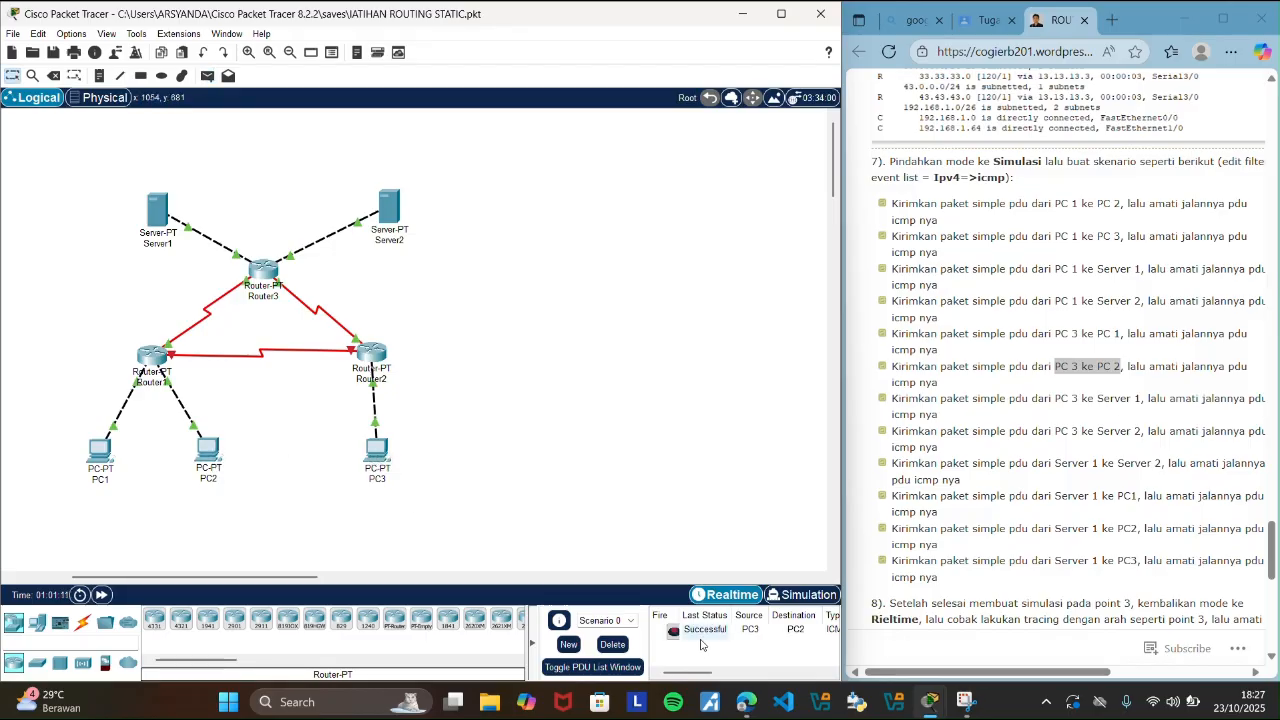
Trace the PC3 to PC2 PDU's round trip event by event in Simulation mode.
{"action": "left_click", "coordinate": [775, 593]}
{"action": "left_click", "coordinate": [757, 506]}
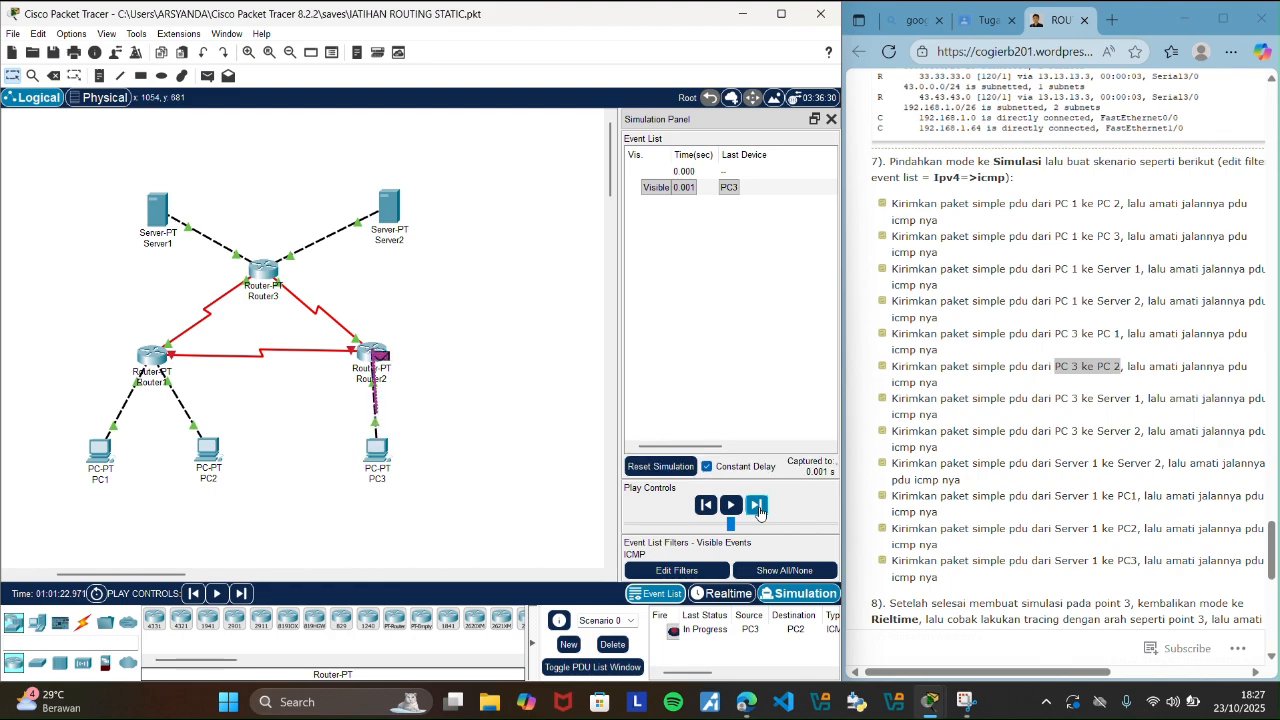
{"action": "left_click", "coordinate": [757, 506]}
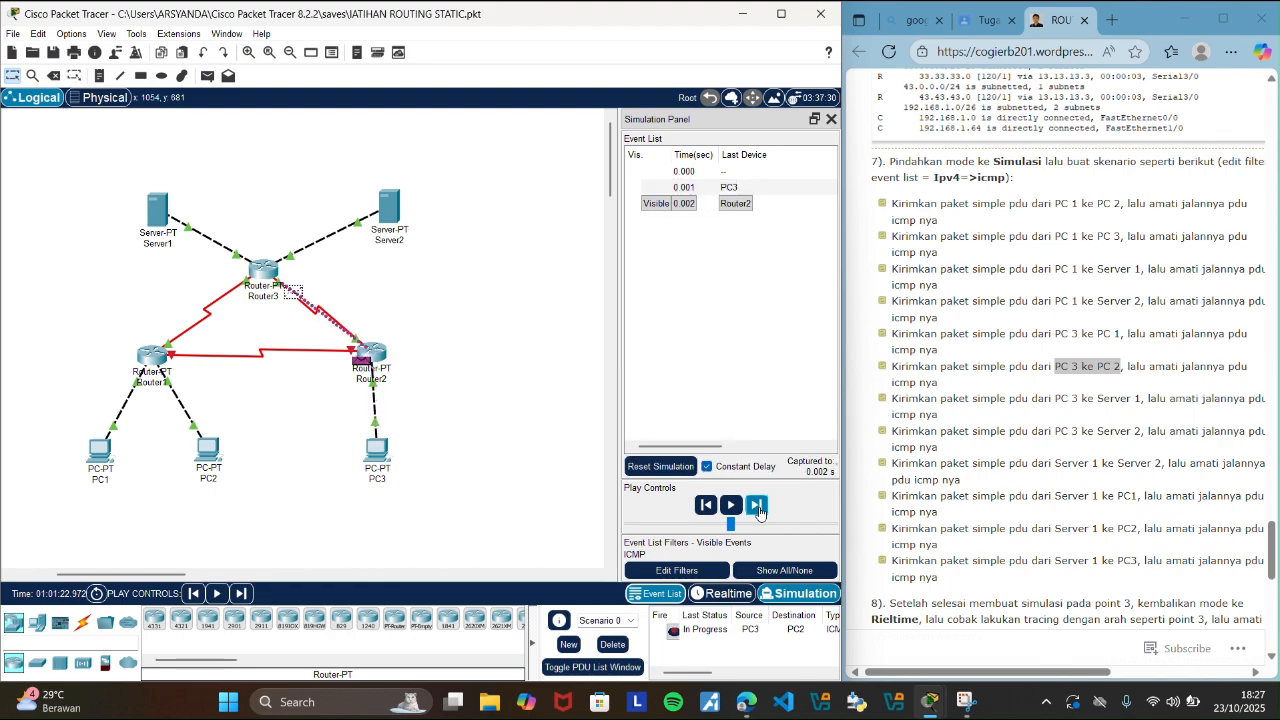
{"action": "left_click", "coordinate": [757, 506]}
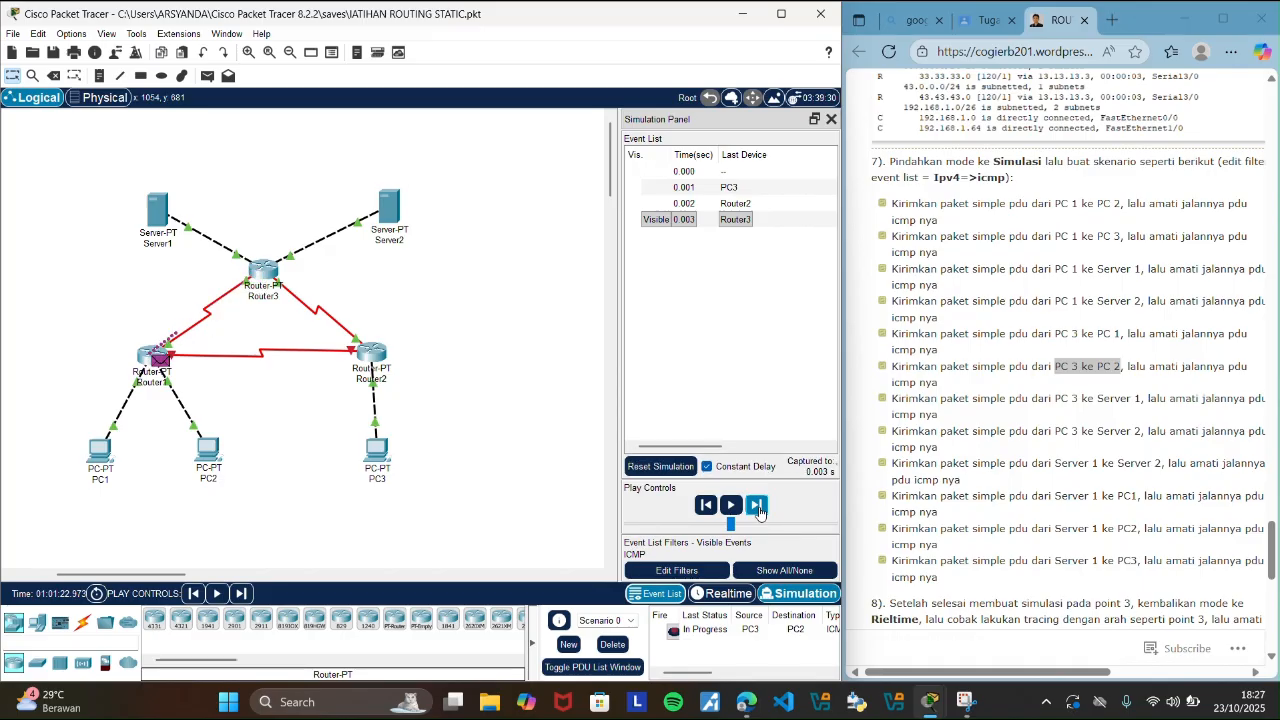
{"action": "left_click", "coordinate": [758, 507]}
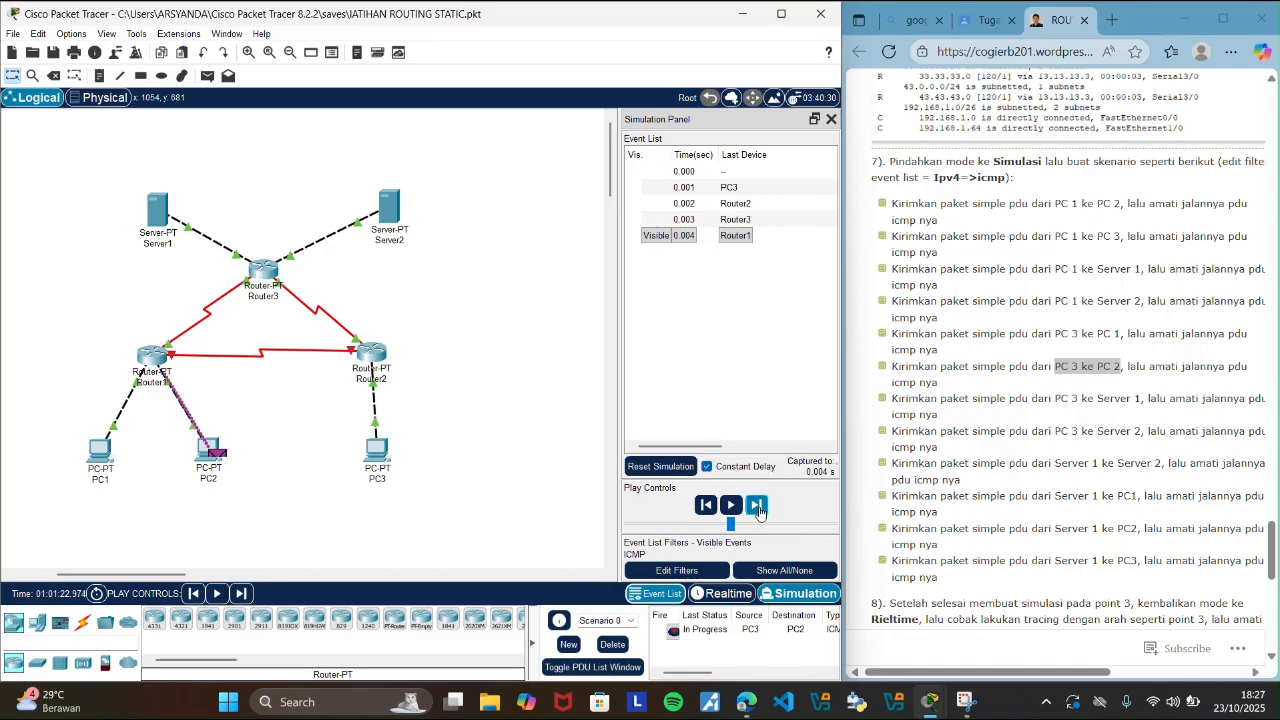
{"action": "left_click", "coordinate": [758, 507]}
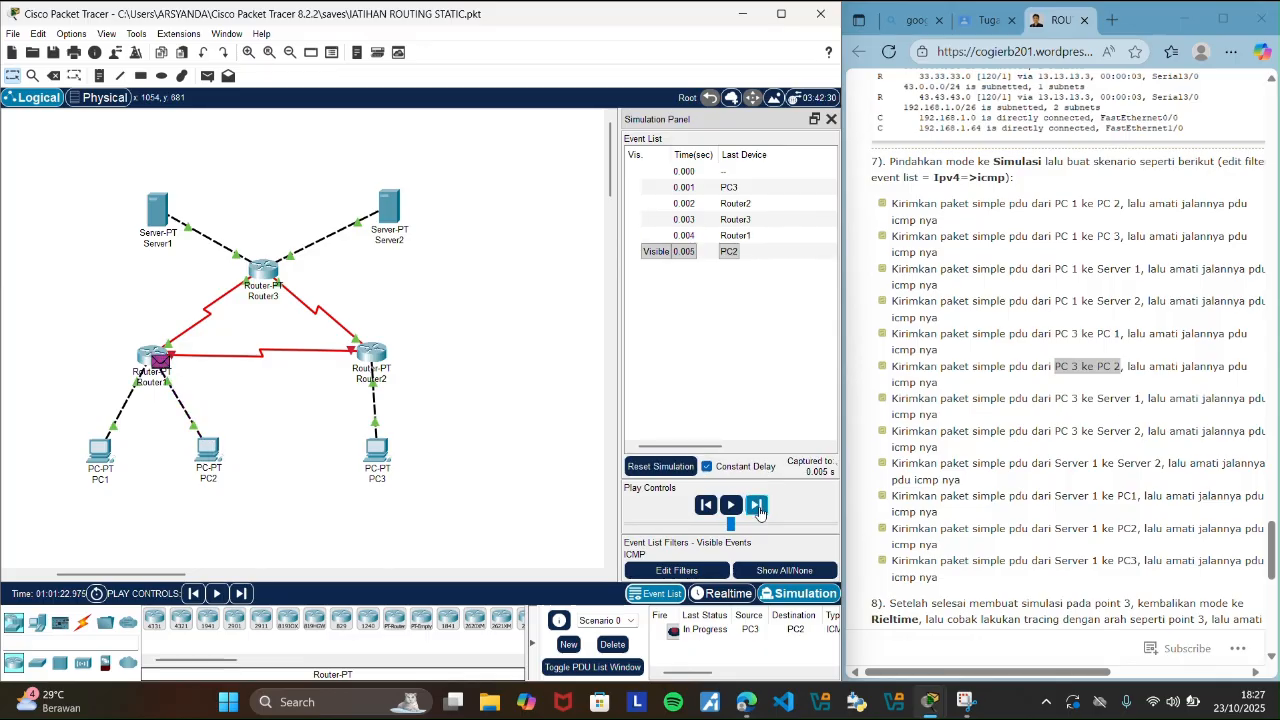
{"action": "left_click", "coordinate": [758, 507]}
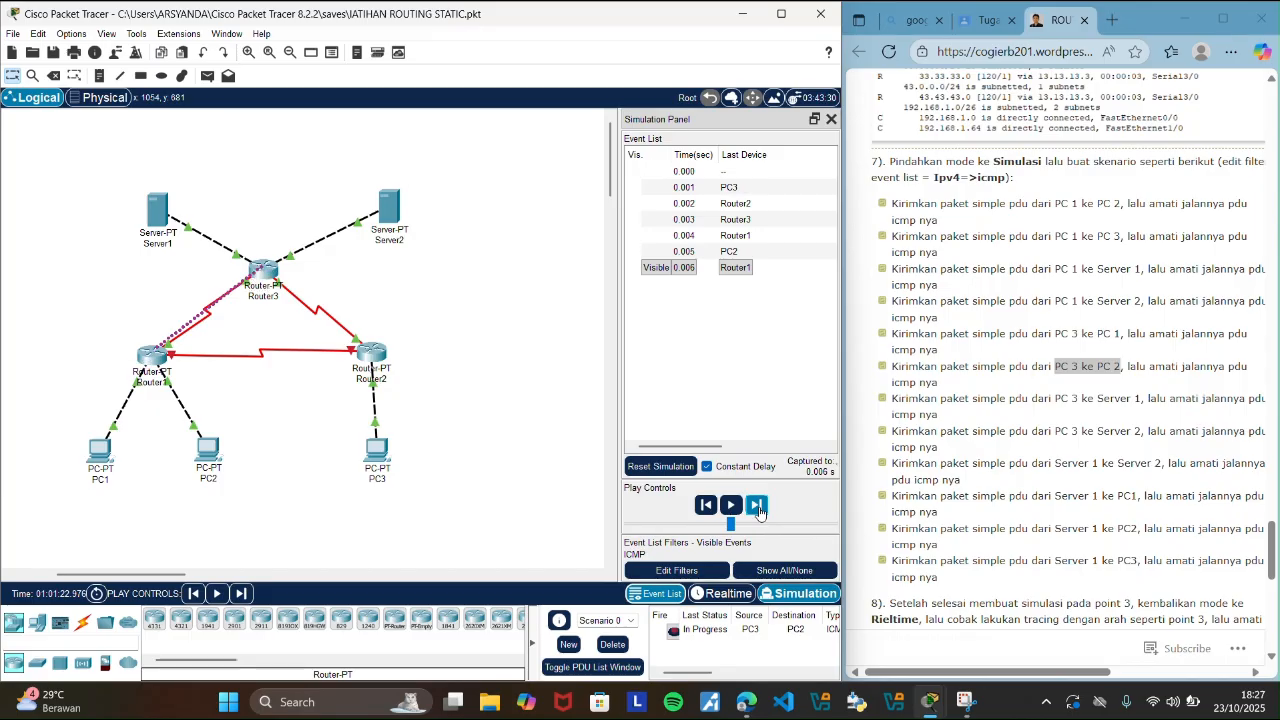
{"action": "left_click", "coordinate": [758, 507]}
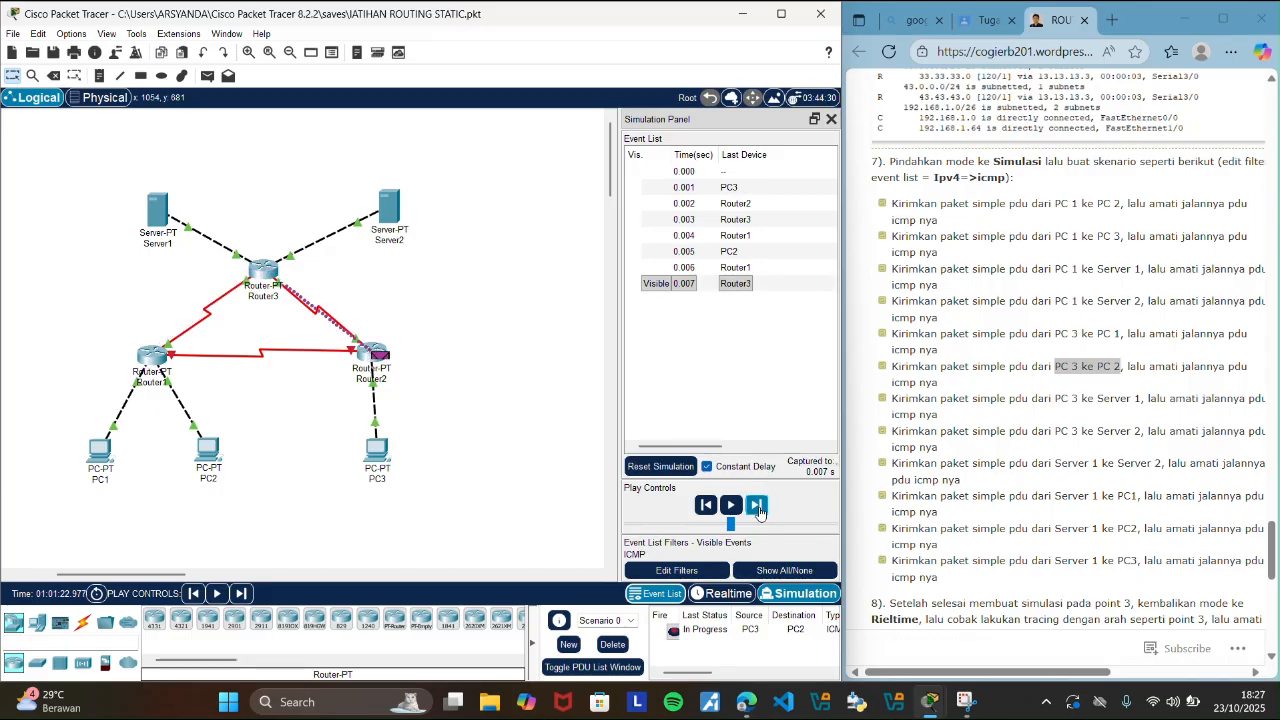
{"action": "left_click", "coordinate": [758, 507]}
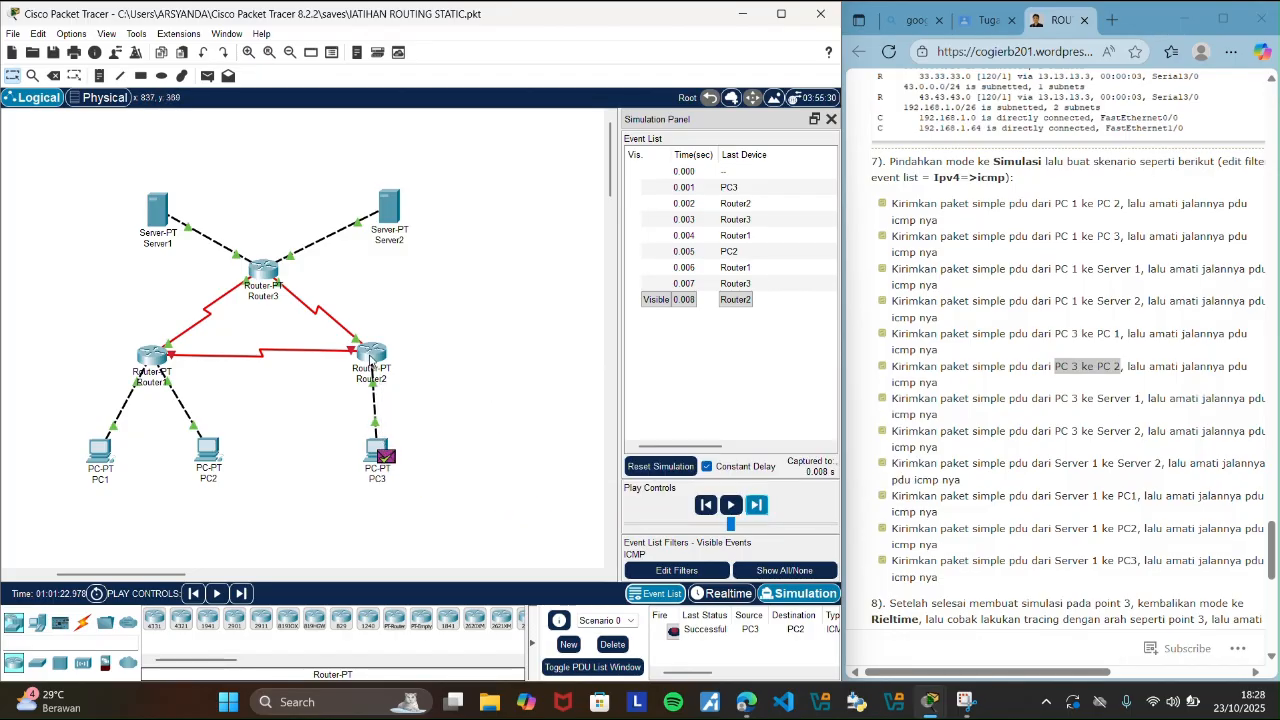
Clear the PC3 to PC2 PDU by deleting Scenario 0 in Realtime mode, and highlight the guide's PC 3 to Server 1 scenario.
{"action": "left_click", "coordinate": [726, 598]}
{"action": "left_click", "coordinate": [614, 648]}
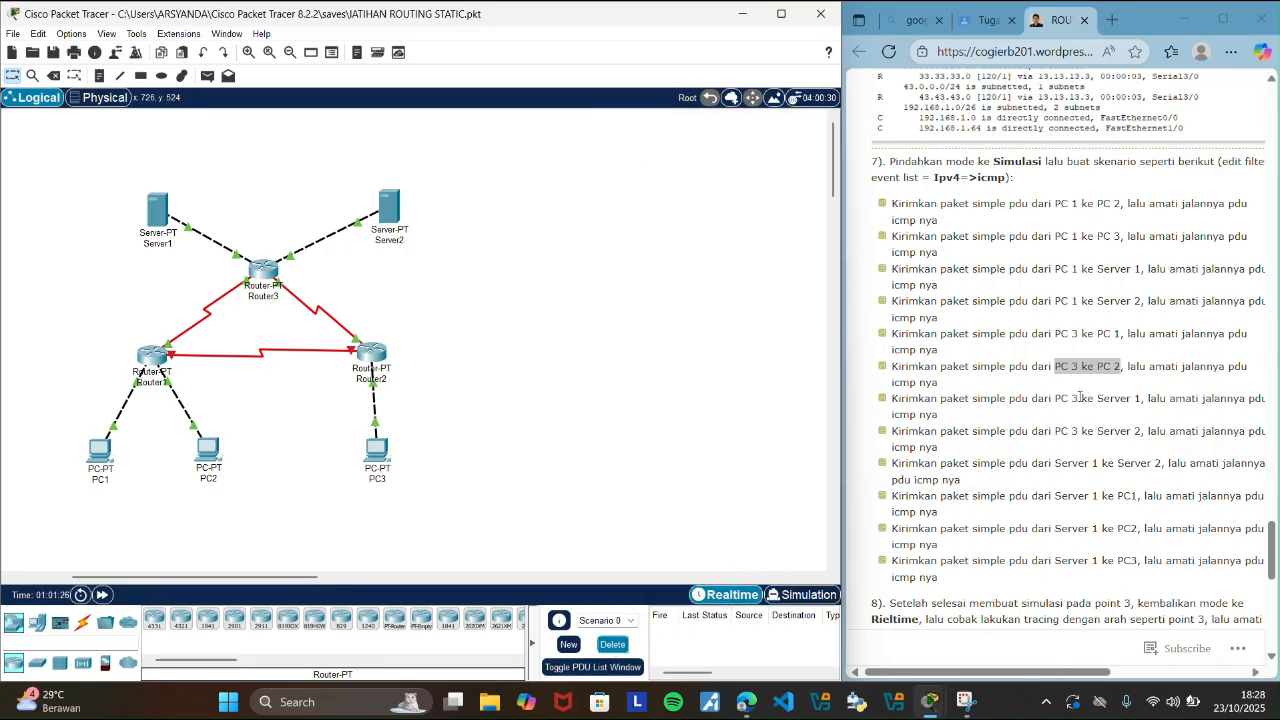
{"action": "left_click_drag", "start_coordinate": [1055, 400], "coordinate": [1148, 400]}
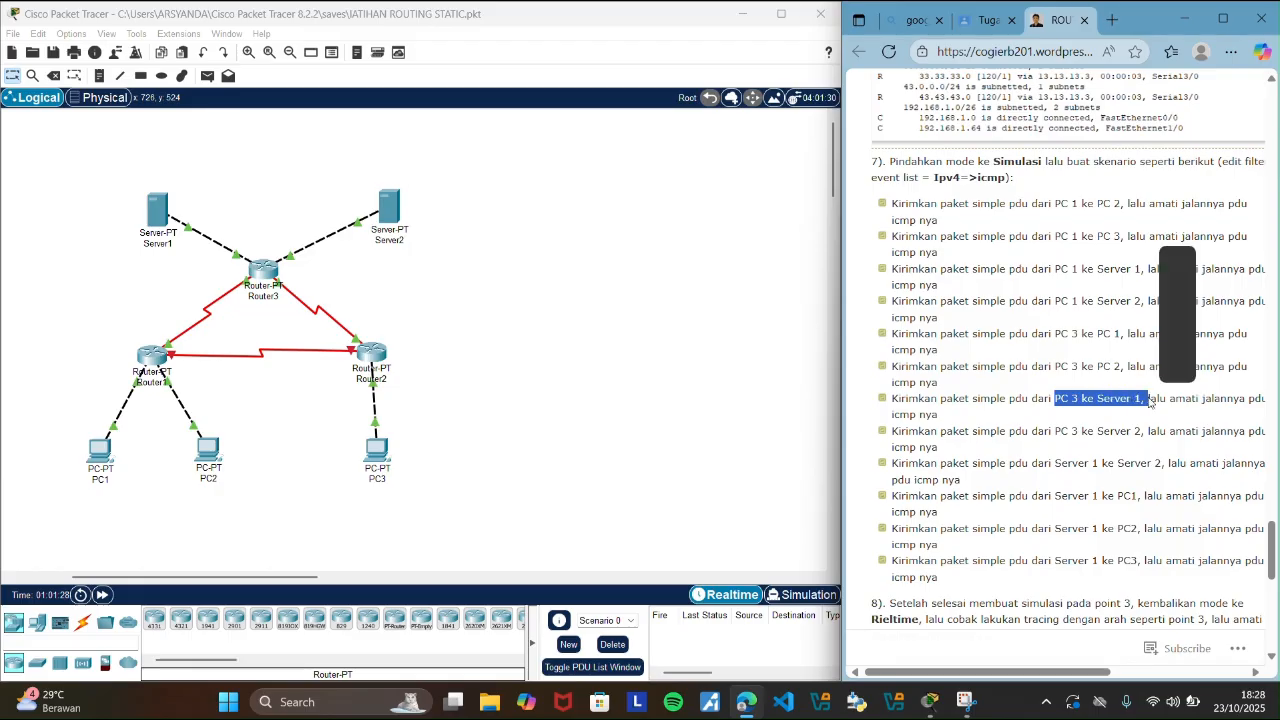
{"action": "left_click", "coordinate": [528, 461]}
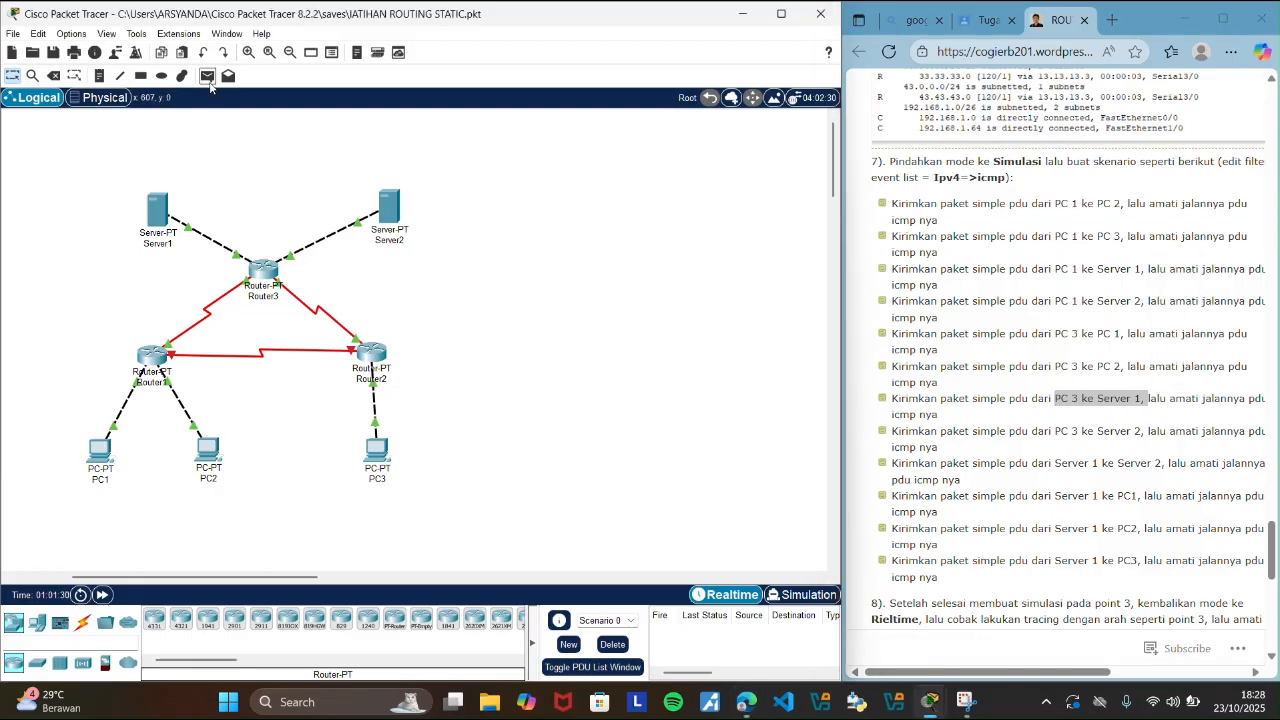
{"action": "left_click", "coordinate": [207, 75]}
{"action": "left_click", "coordinate": [377, 457]}
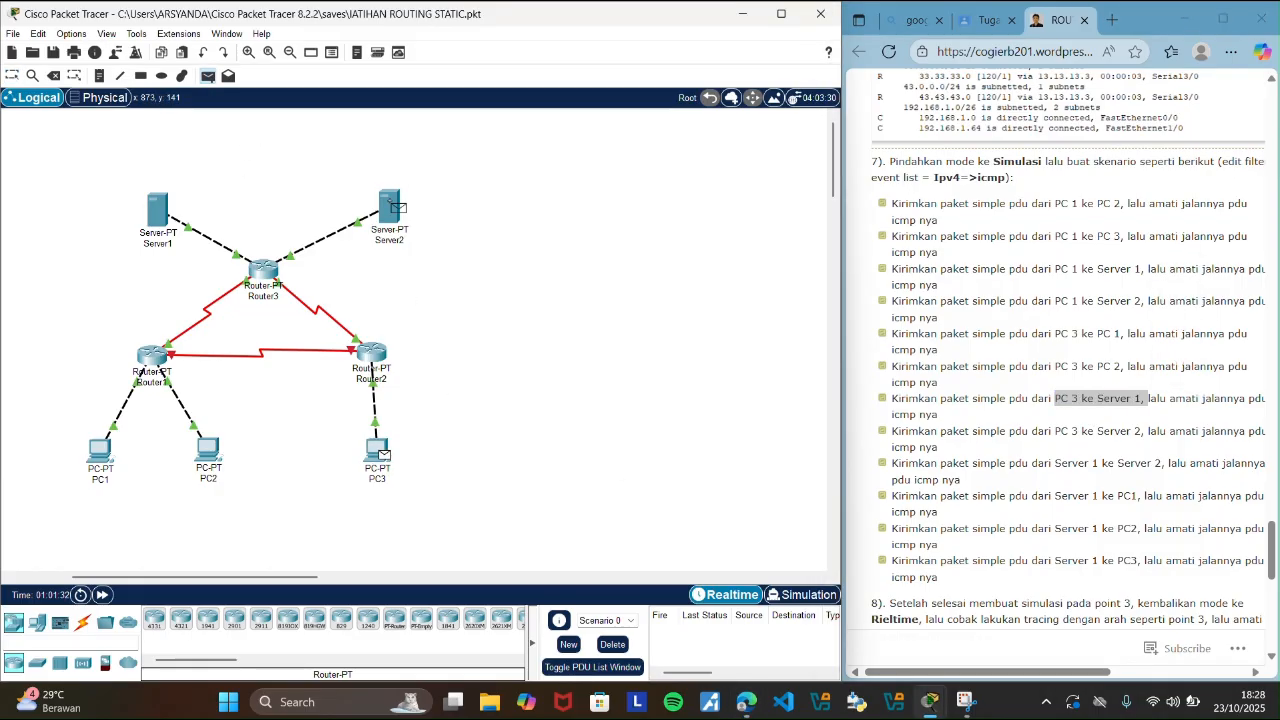
{"action": "left_click", "coordinate": [397, 207]}
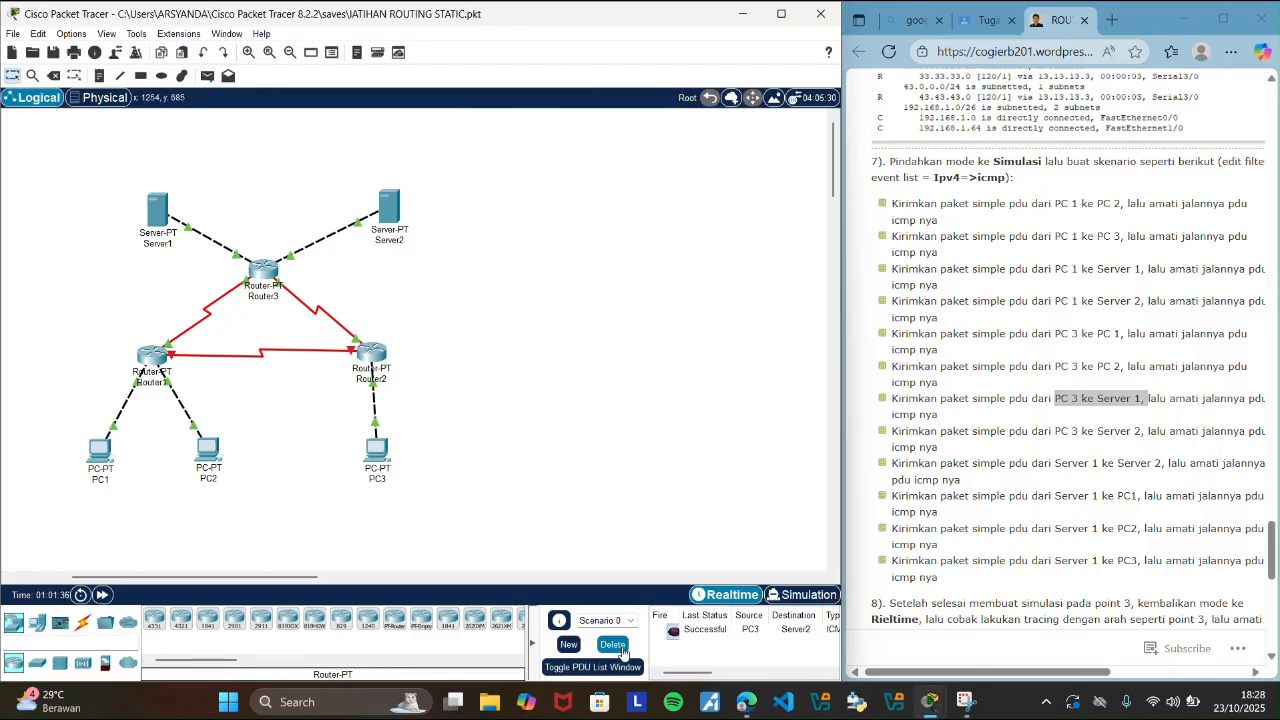
{"action": "left_click", "coordinate": [618, 646]}
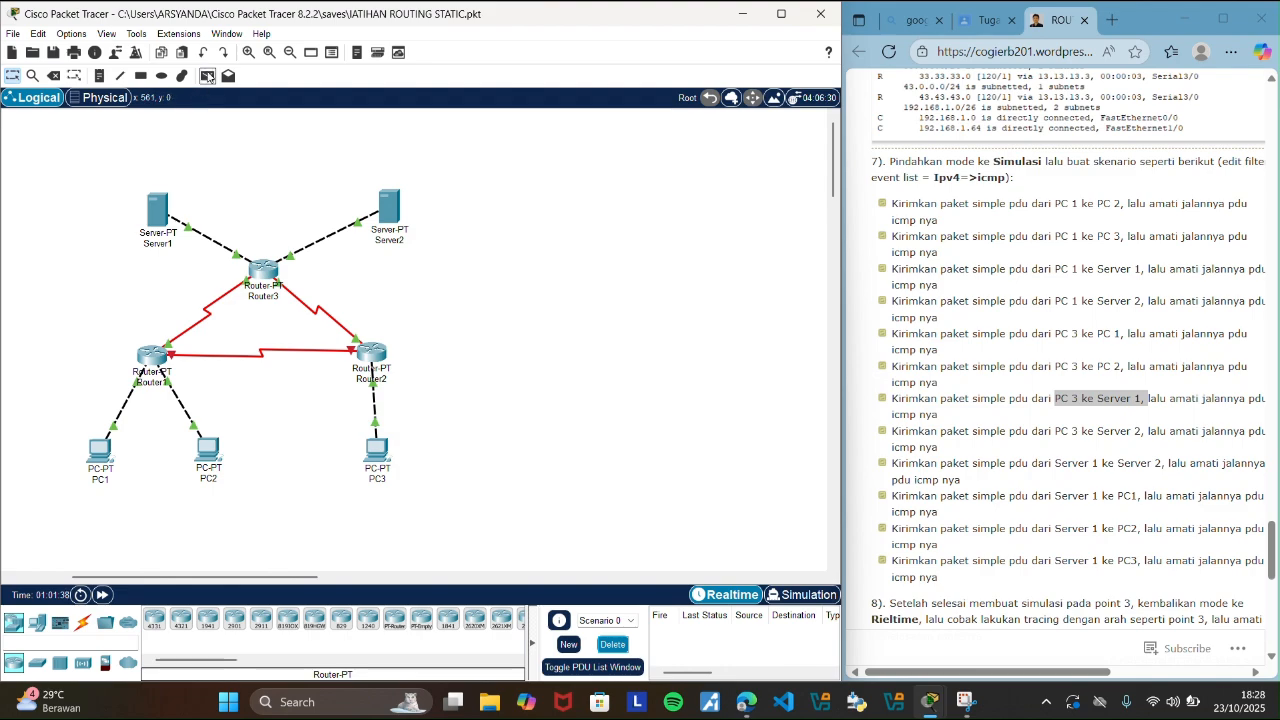
Send a simple PDU from PC3 to Server1 in the topology.
{"action": "left_click", "coordinate": [207, 76]}
{"action": "left_click", "coordinate": [378, 450]}
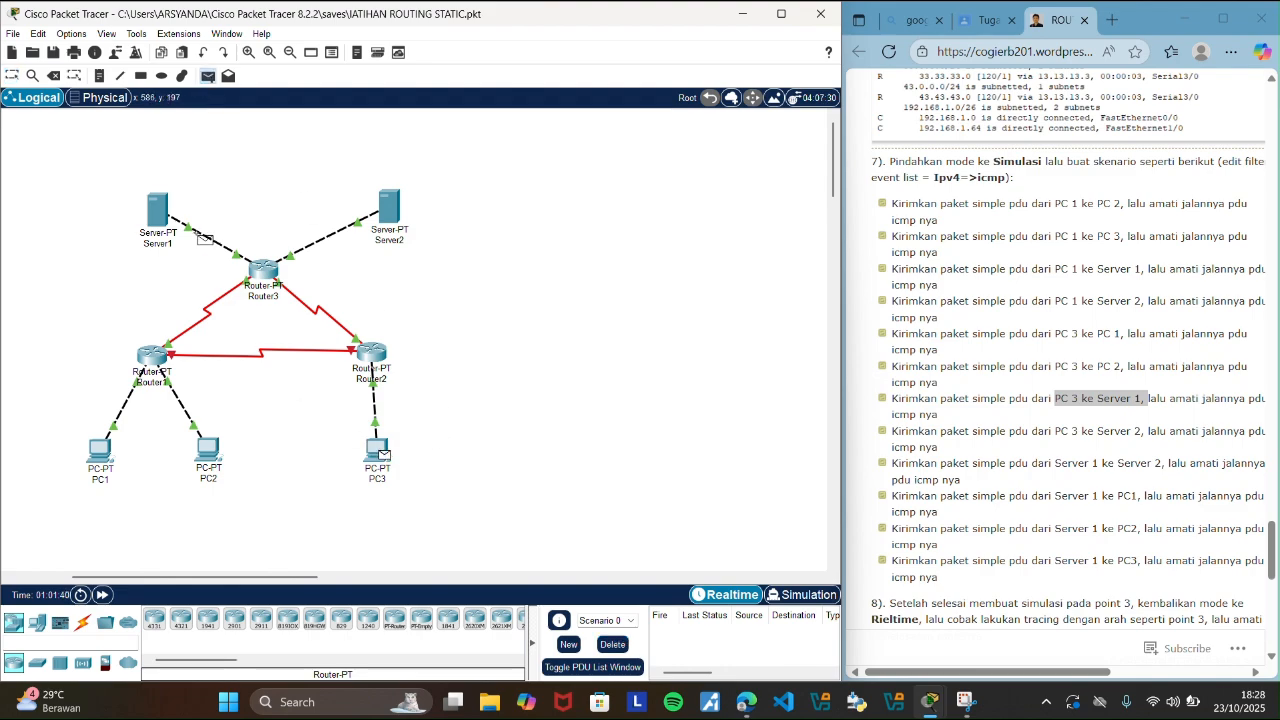
{"action": "left_click", "coordinate": [157, 210]}
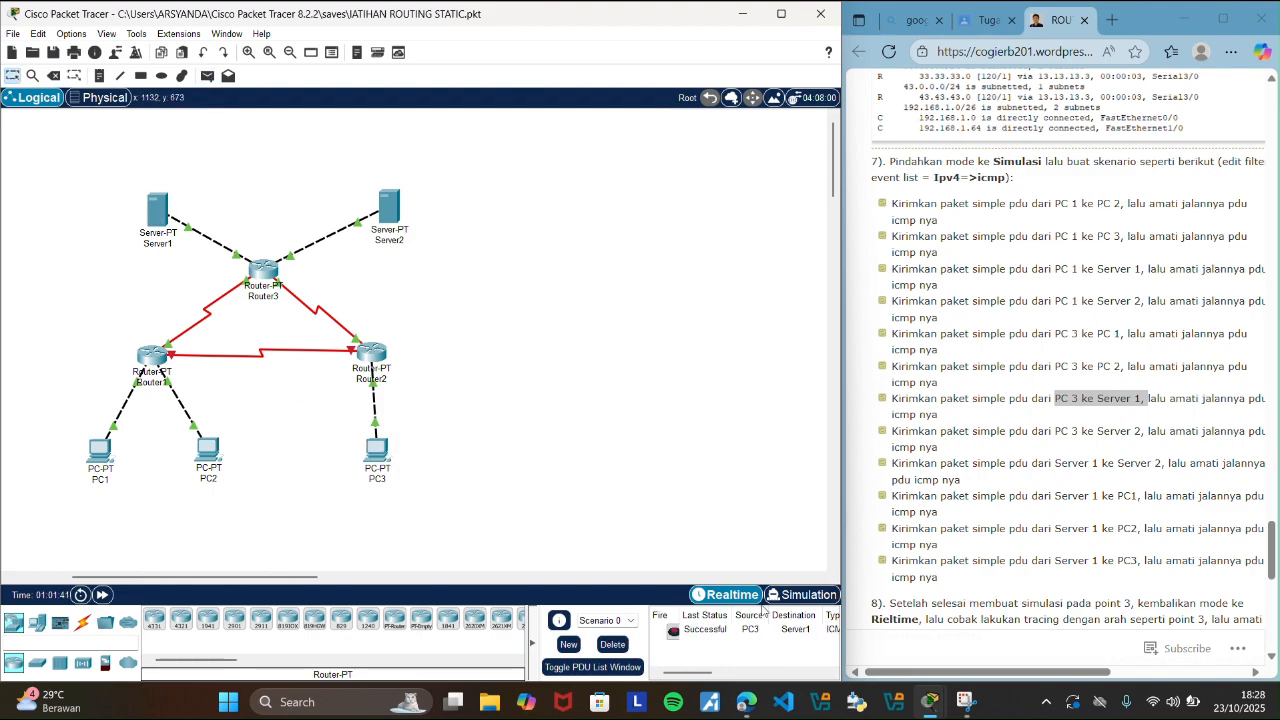
Trace the PC3 to Server1 PDU's round trip event by event in Simulation mode, and close the event list.
{"action": "left_click", "coordinate": [797, 597]}
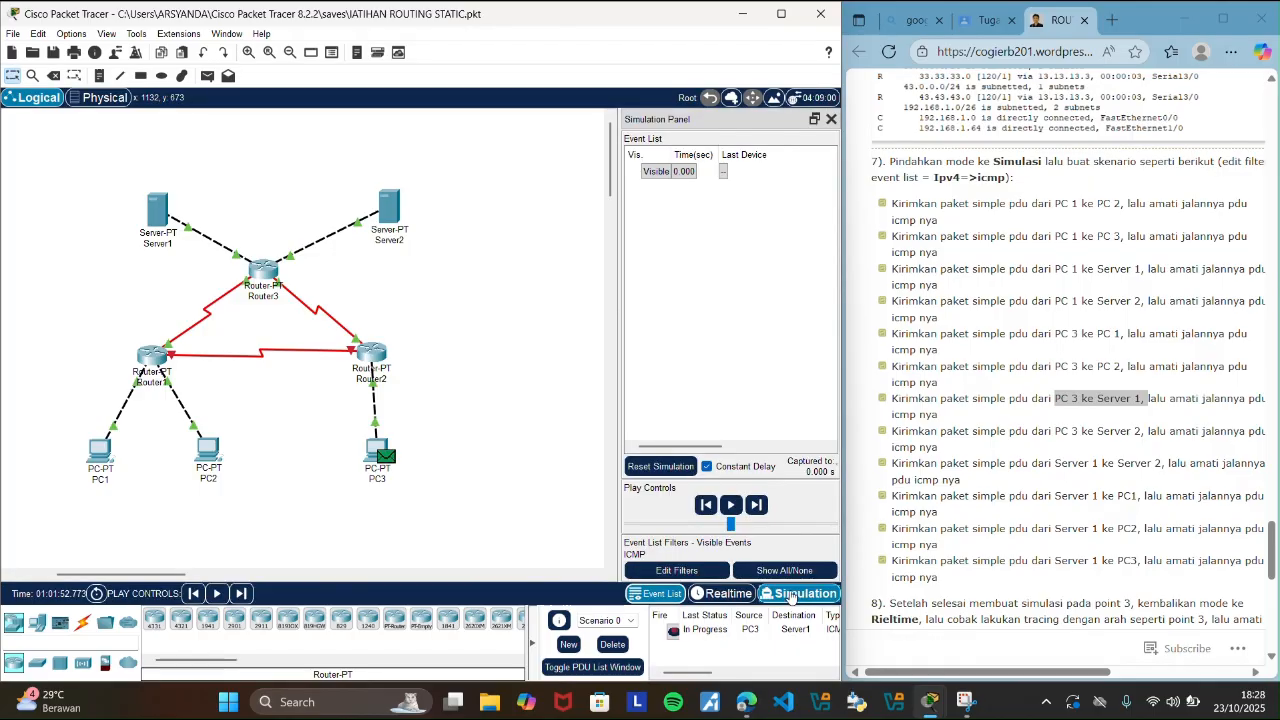
{"action": "left_click", "coordinate": [757, 505]}
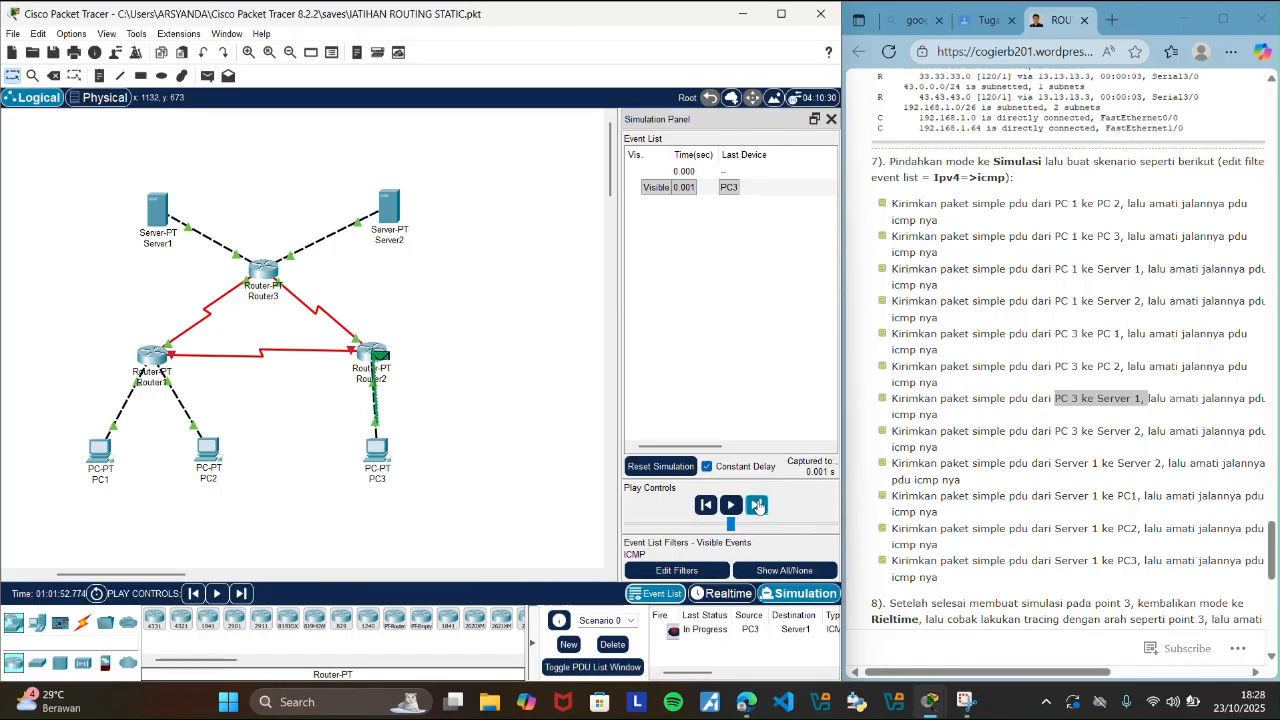
{"action": "left_click", "coordinate": [757, 505]}
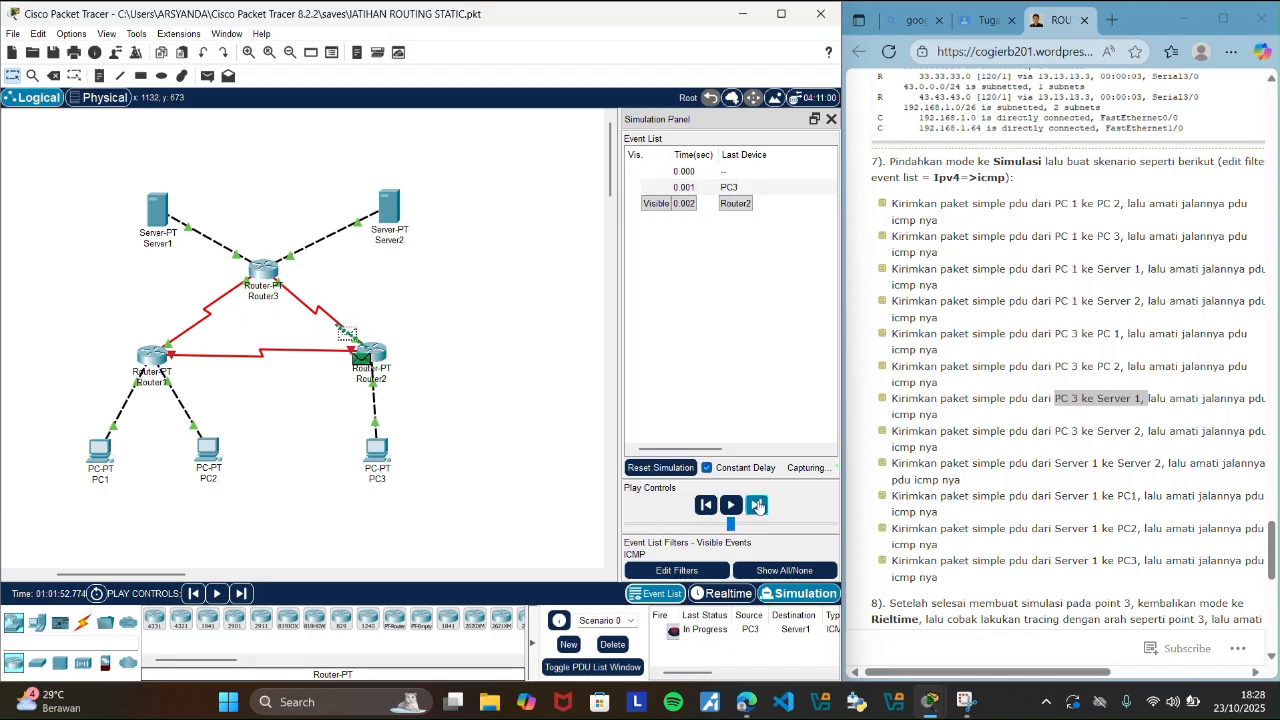
{"action": "left_click", "coordinate": [757, 505]}
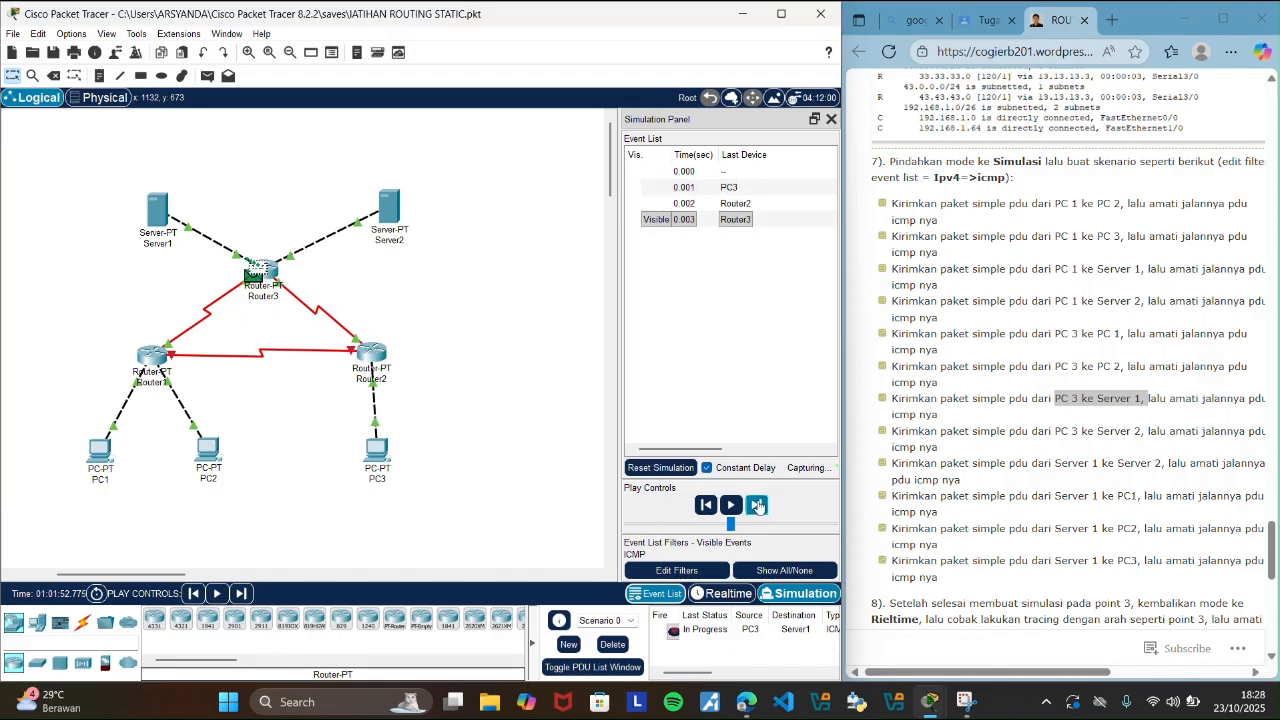
{"action": "left_click", "coordinate": [757, 505]}
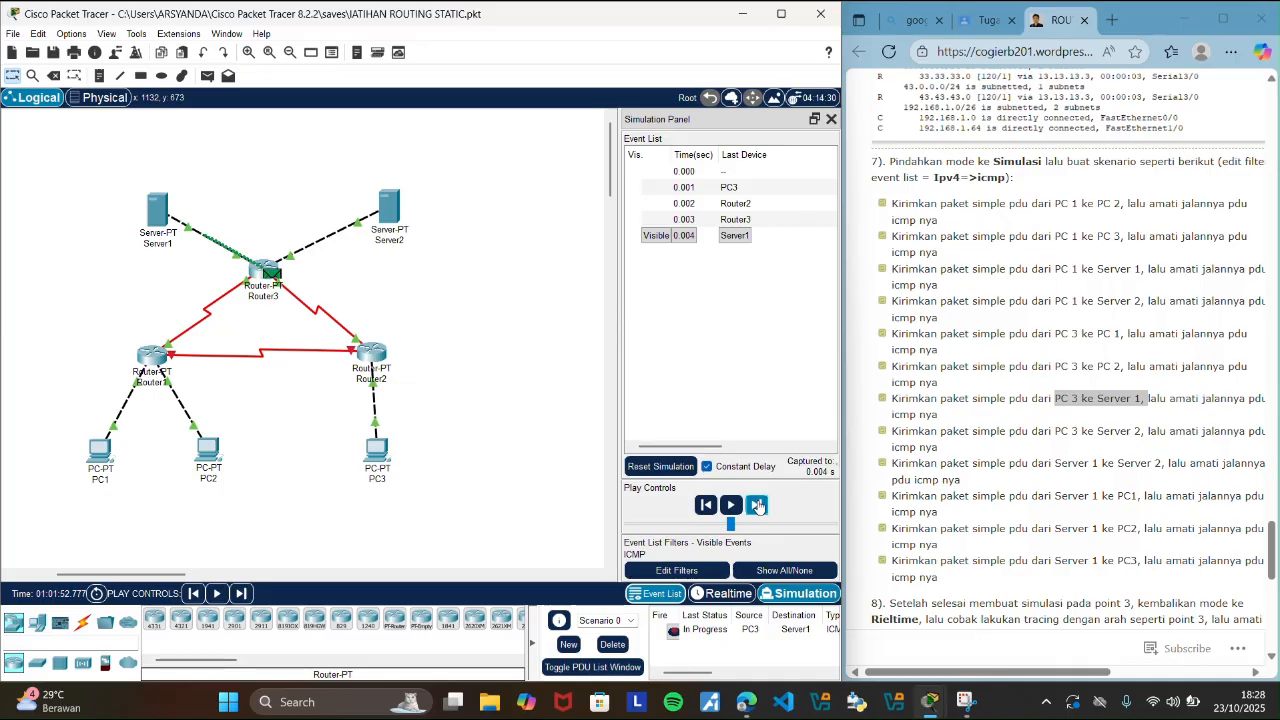
{"action": "left_click", "coordinate": [757, 505]}
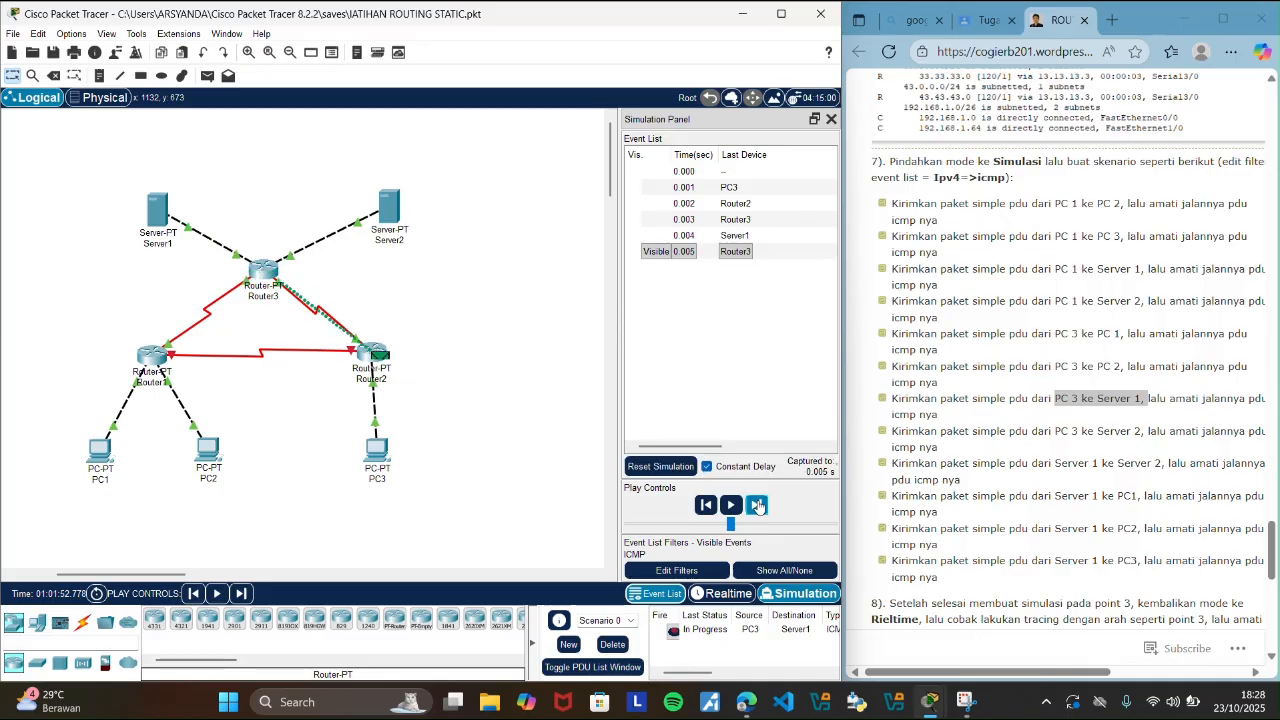
{"action": "left_click", "coordinate": [757, 505]}
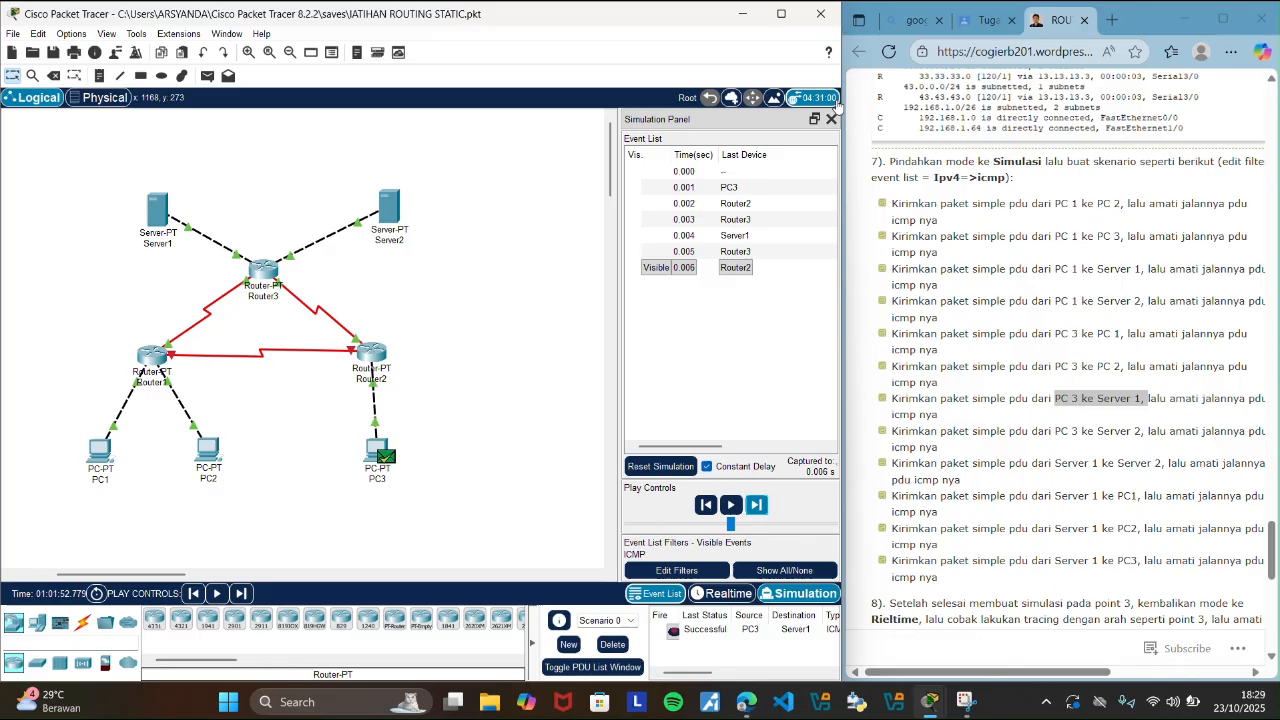
{"action": "left_click", "coordinate": [831, 118]}
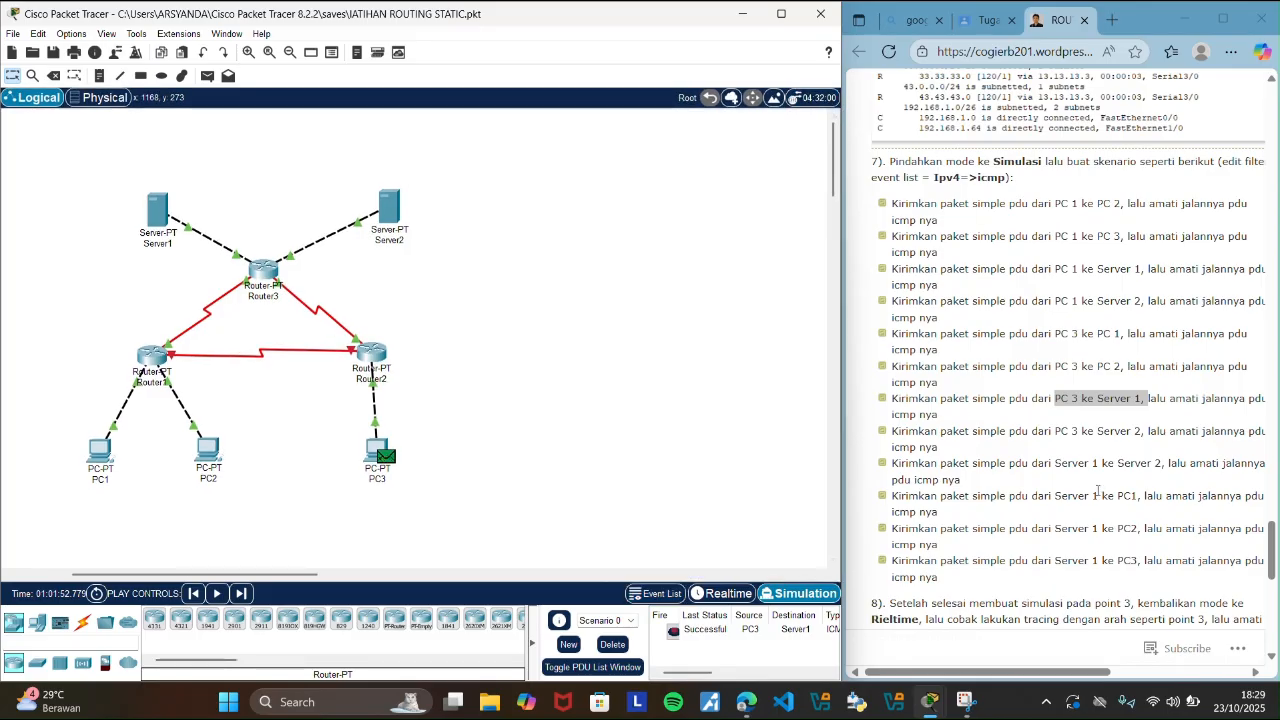
Highlight the guide's PC 3 to Server 2 scenario, and clear the PC3 to Server1 PDU by deleting Scenario 0 in Realtime mode.
{"action": "left_click_drag", "start_coordinate": [1054, 432], "coordinate": [1145, 432]}
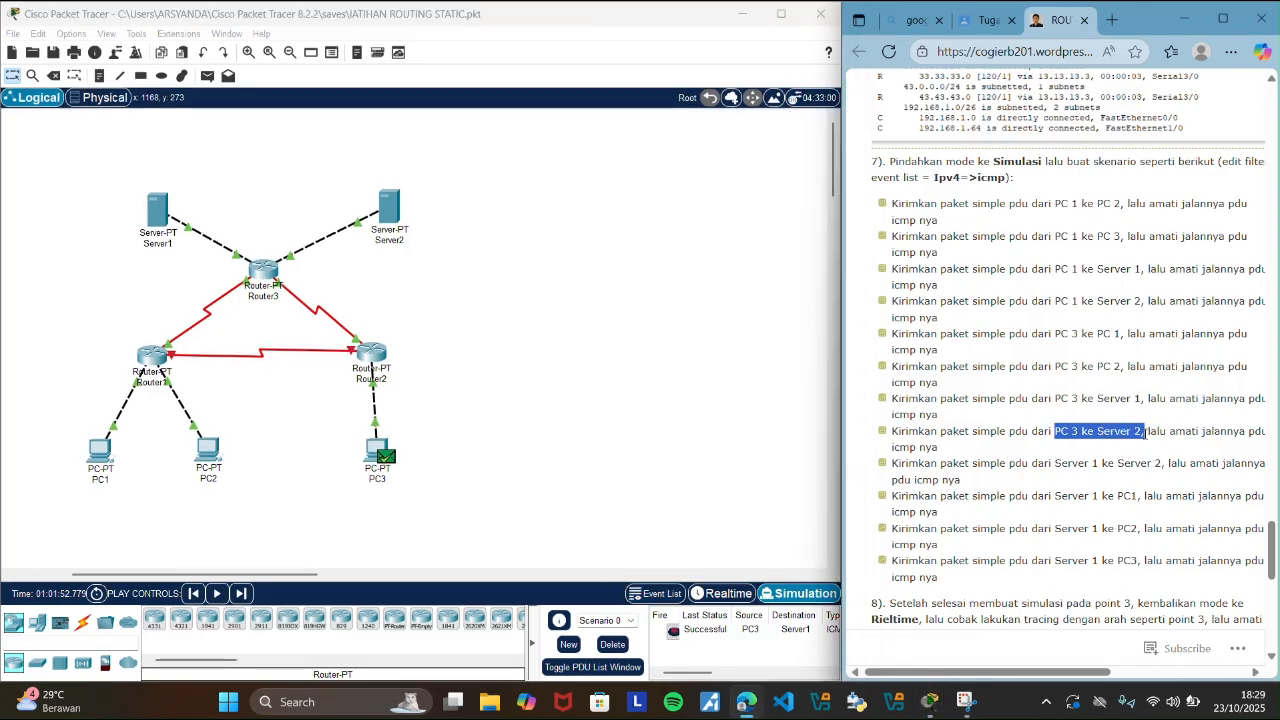
{"action": "left_click", "coordinate": [529, 369]}
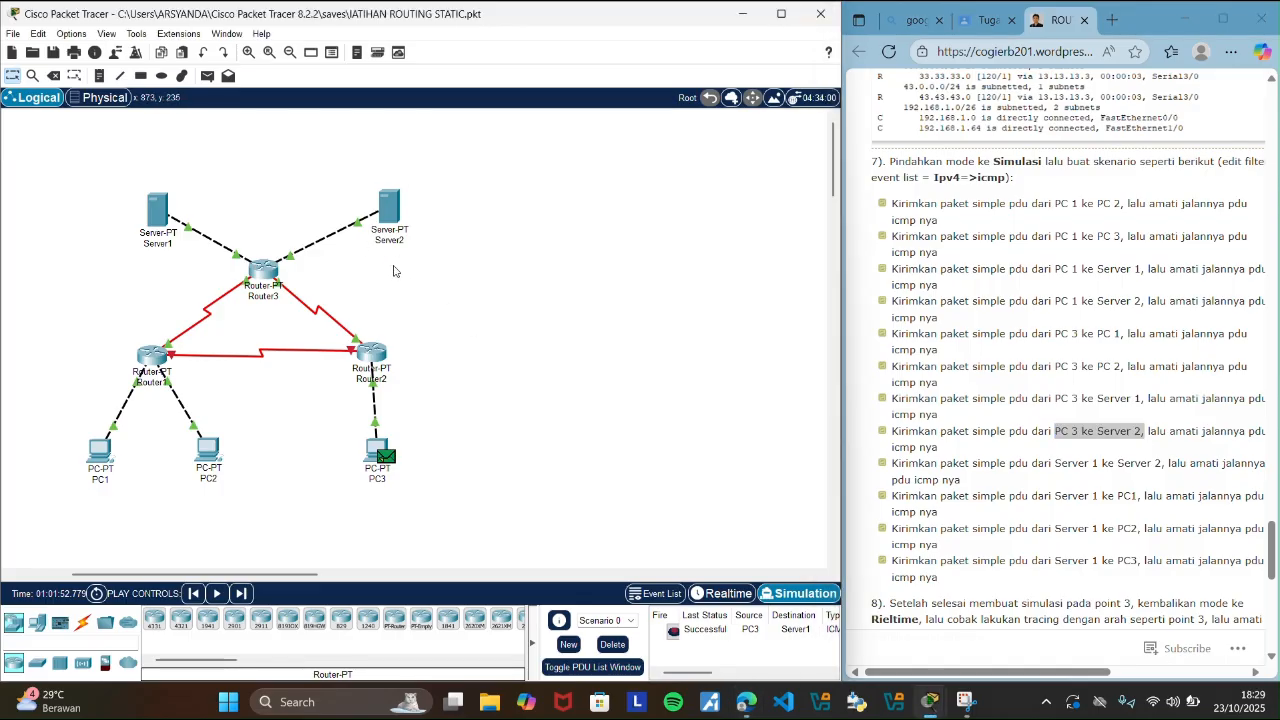
{"action": "left_click", "coordinate": [725, 594]}
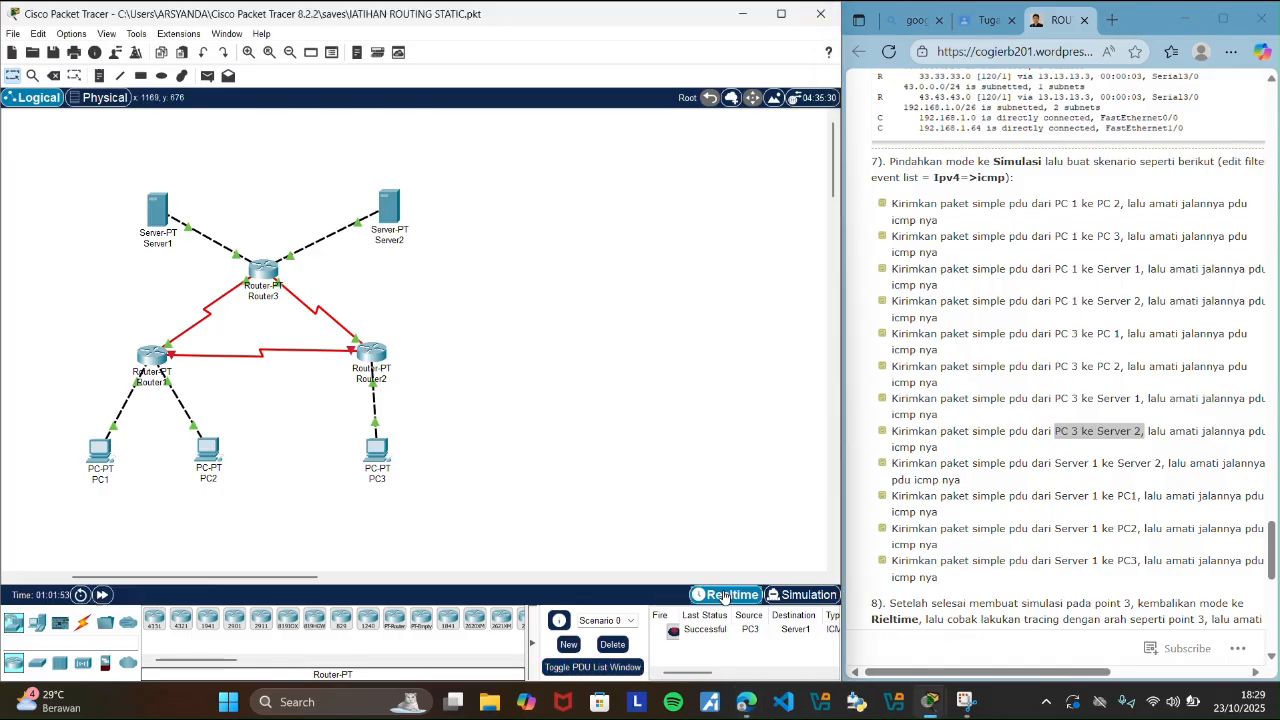
{"action": "left_click", "coordinate": [621, 648]}
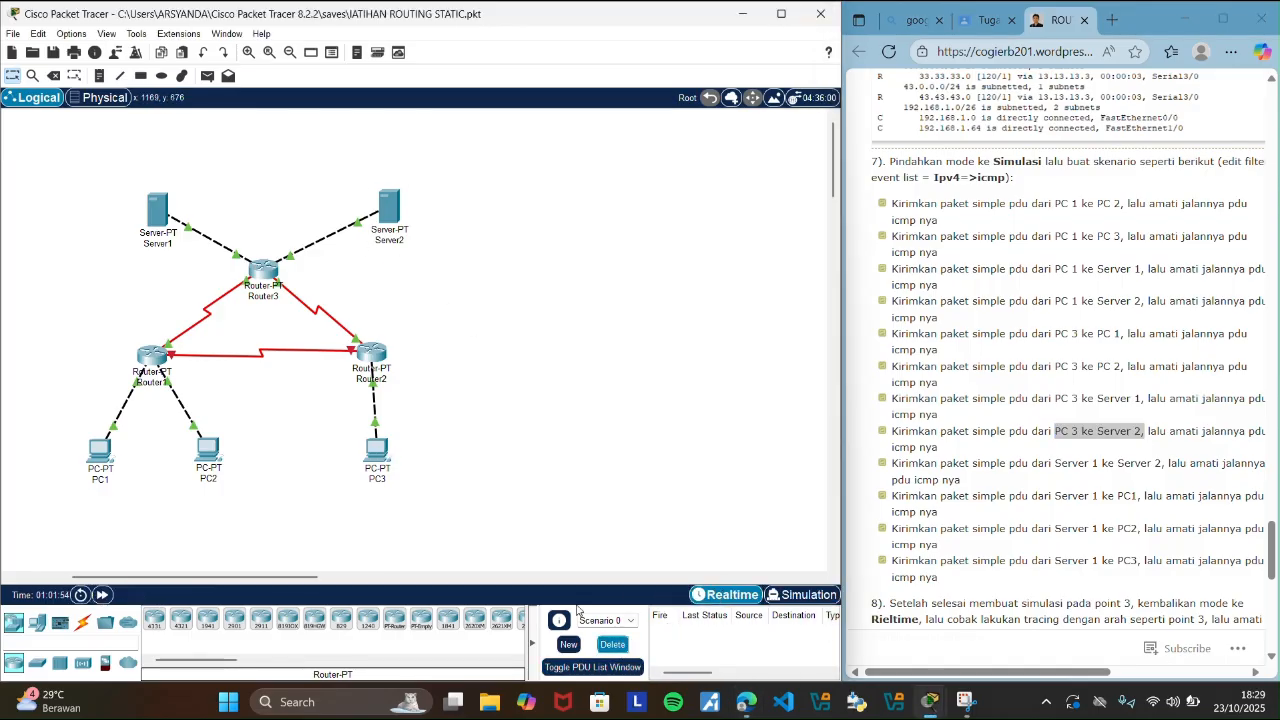
Send a simple PDU from PC3 to Server2 in the topology.
{"action": "left_click", "coordinate": [207, 76]}
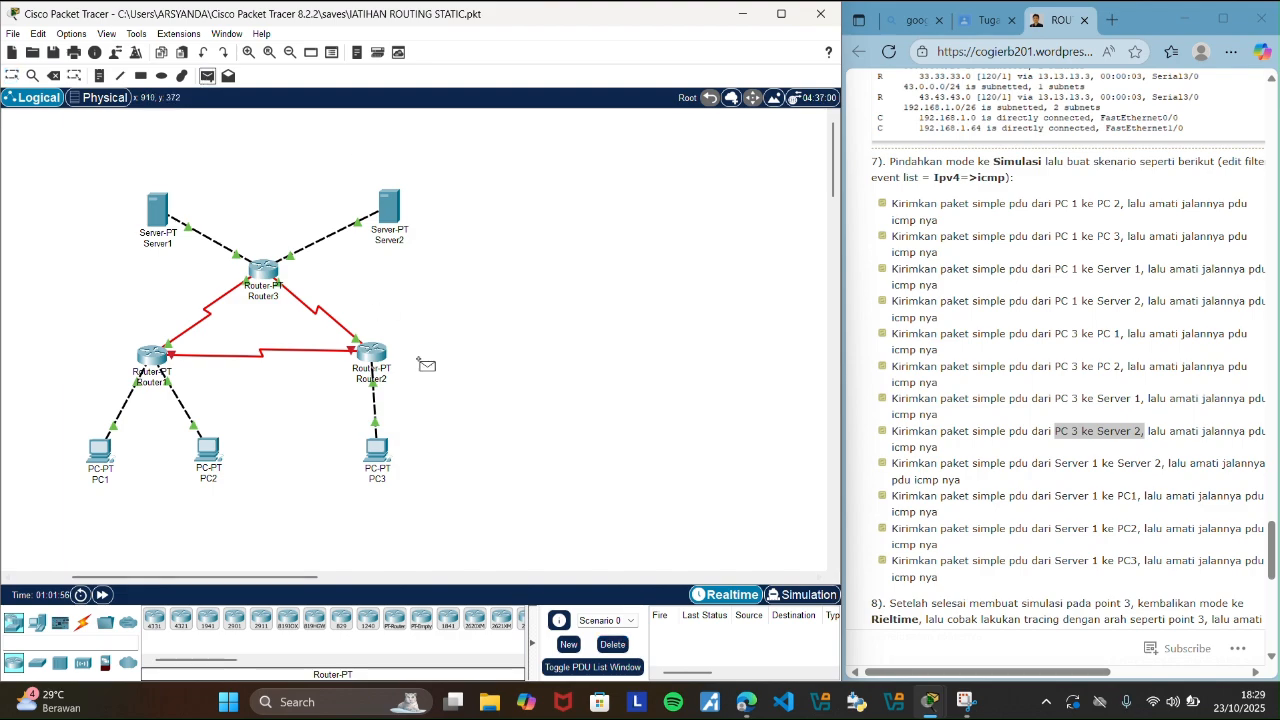
{"action": "left_click", "coordinate": [377, 451]}
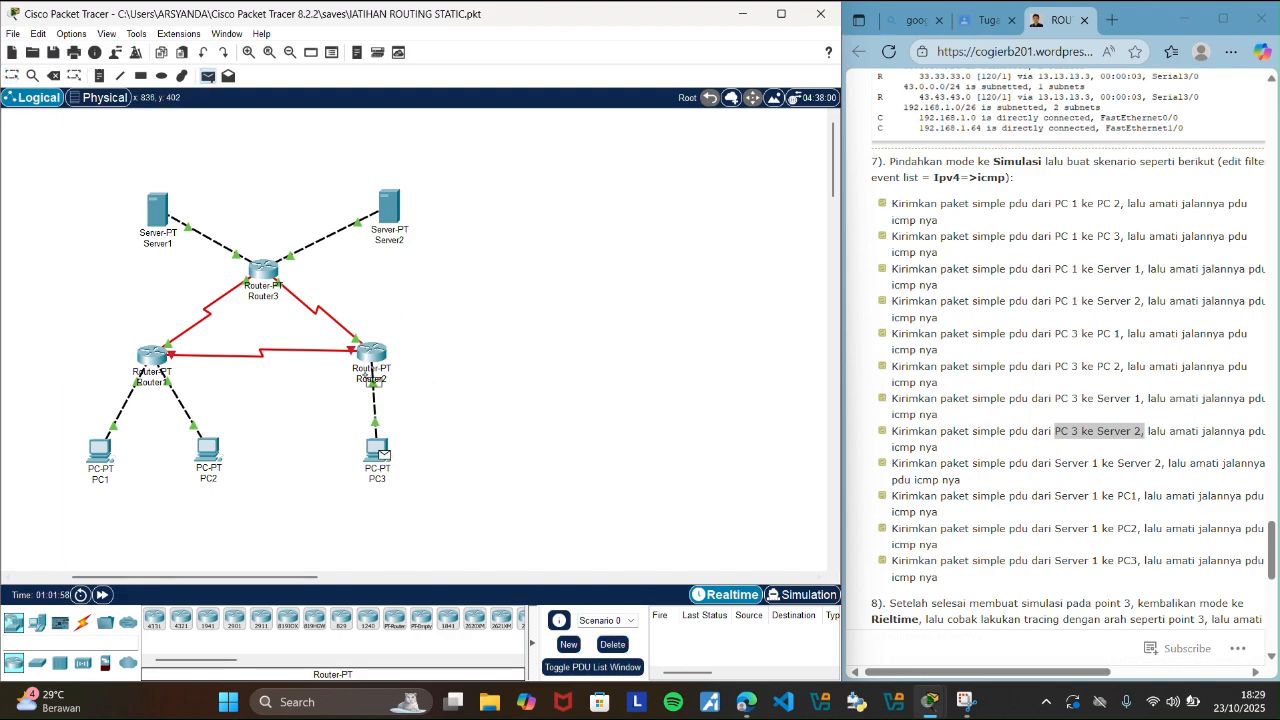
{"action": "left_click", "coordinate": [375, 207]}
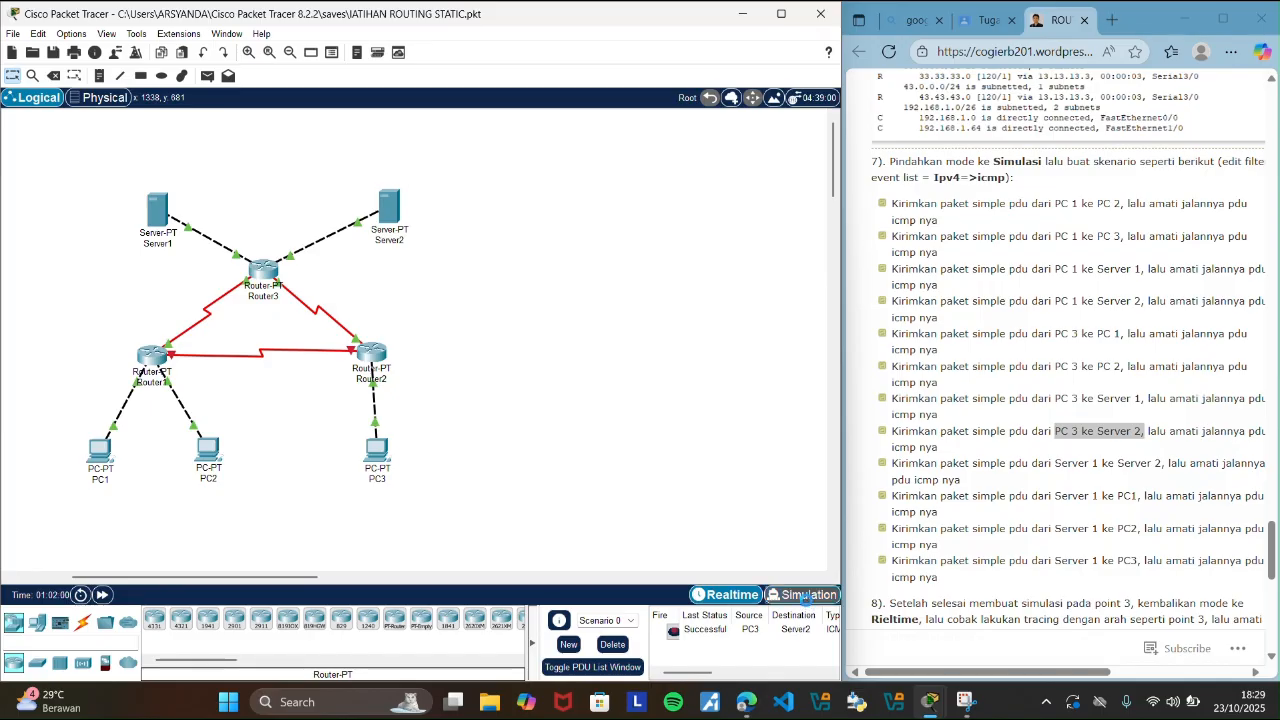
Trace the PC3 to Server2 PDU's round trip event by event in Simulation mode, and close the event list.
{"action": "left_click", "coordinate": [803, 595]}
{"action": "left_click", "coordinate": [757, 512]}
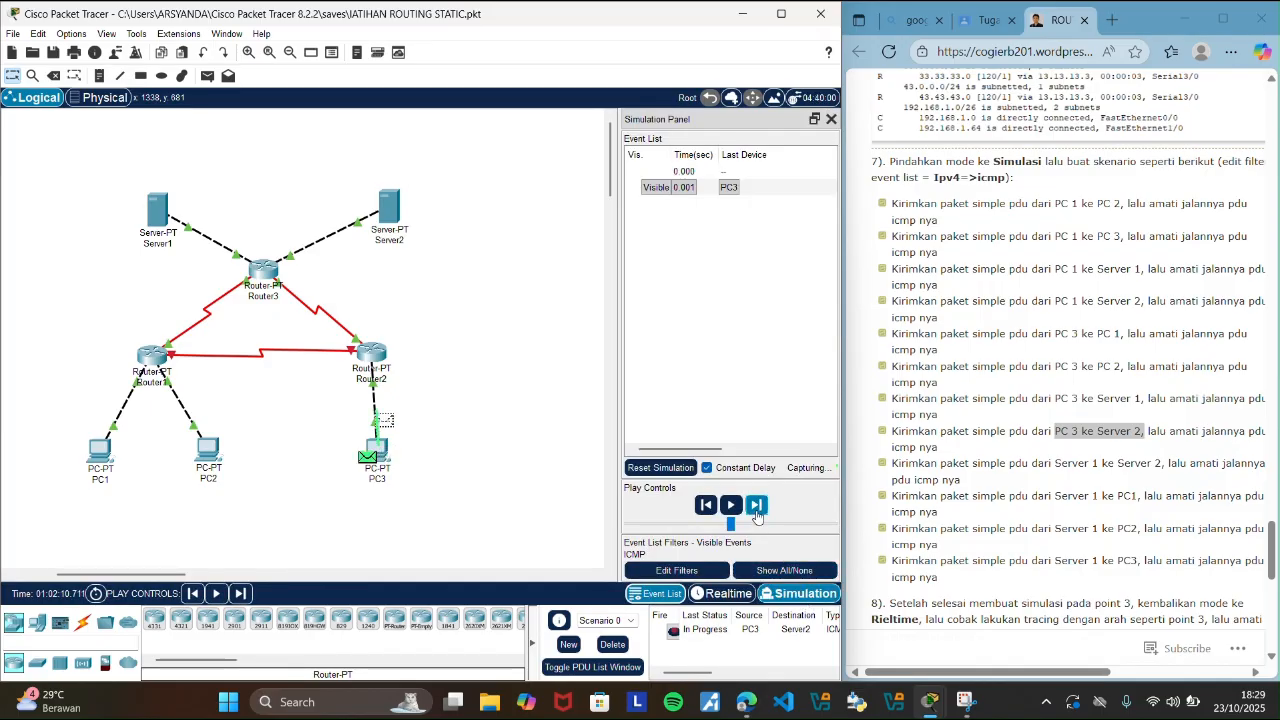
{"action": "left_click", "coordinate": [757, 512]}
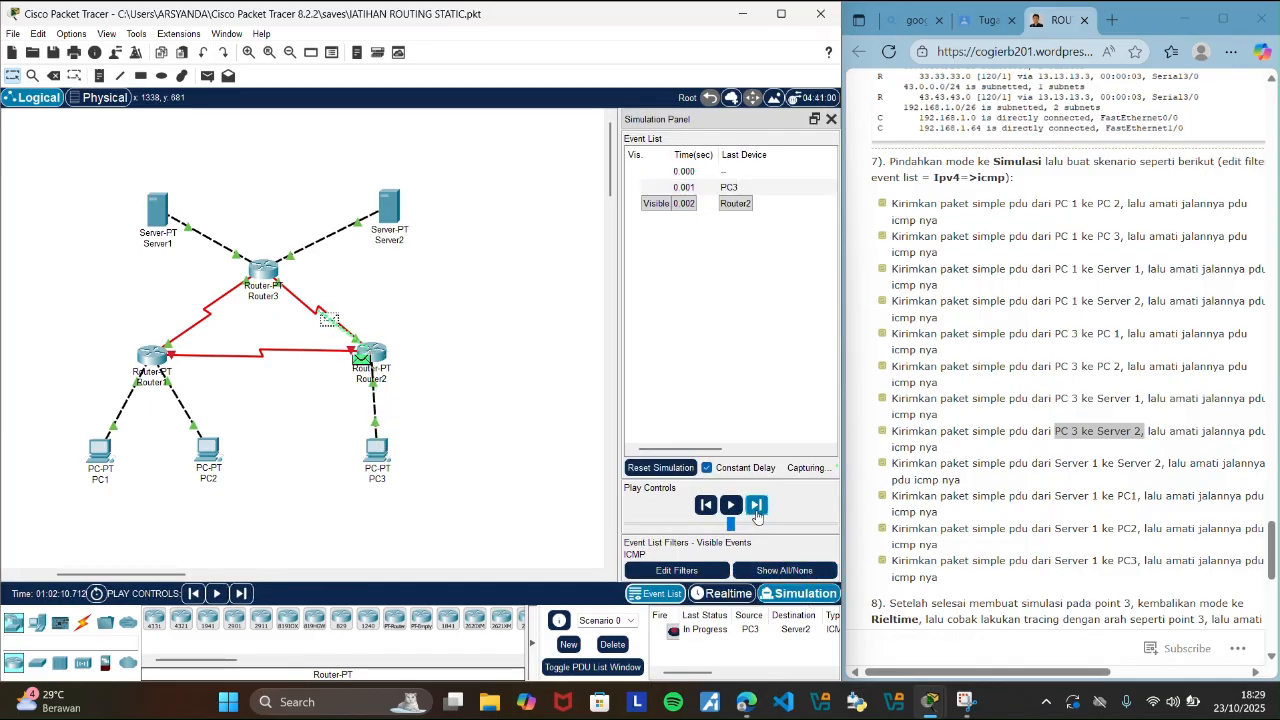
{"action": "left_click", "coordinate": [757, 512]}
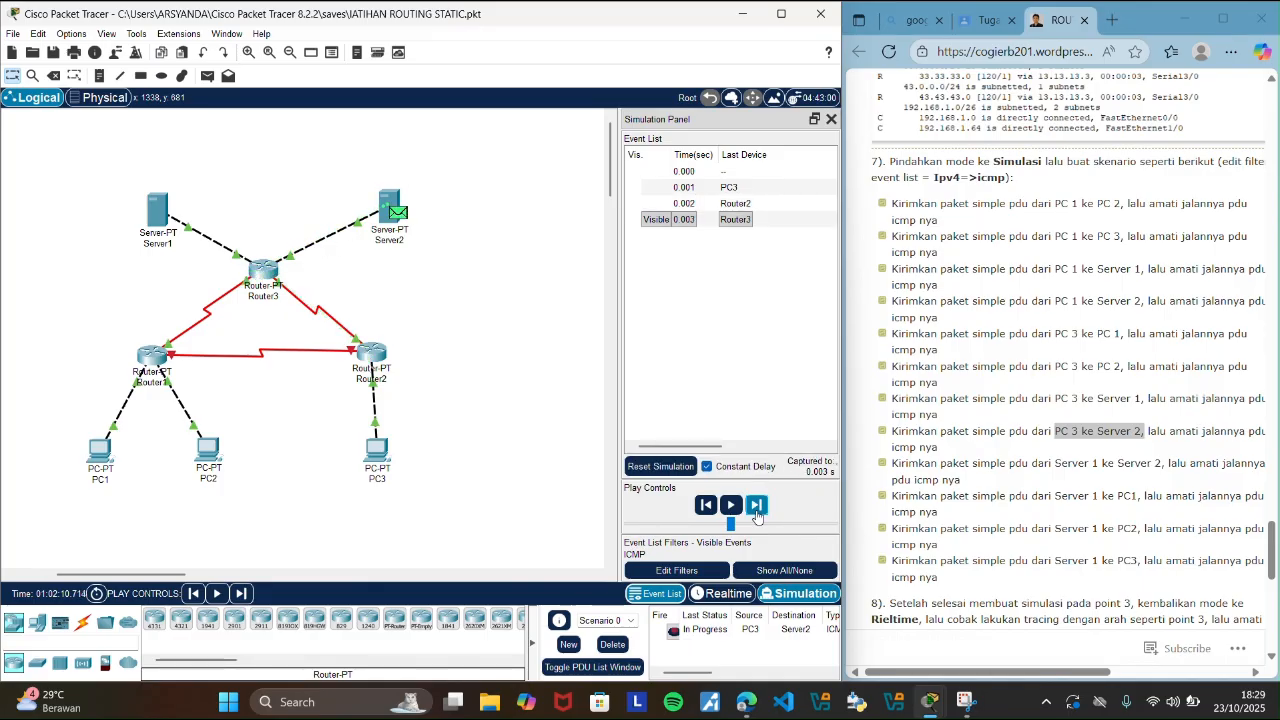
{"action": "left_click", "coordinate": [757, 512]}
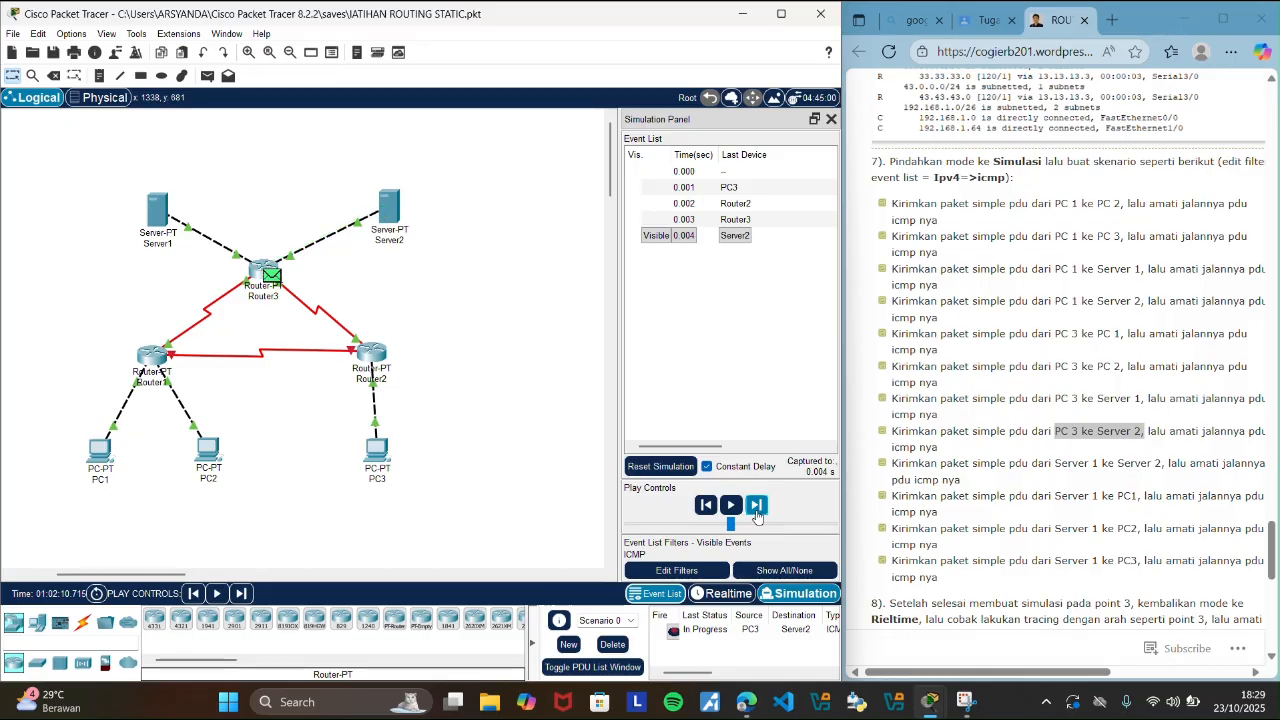
{"action": "left_click", "coordinate": [757, 512]}
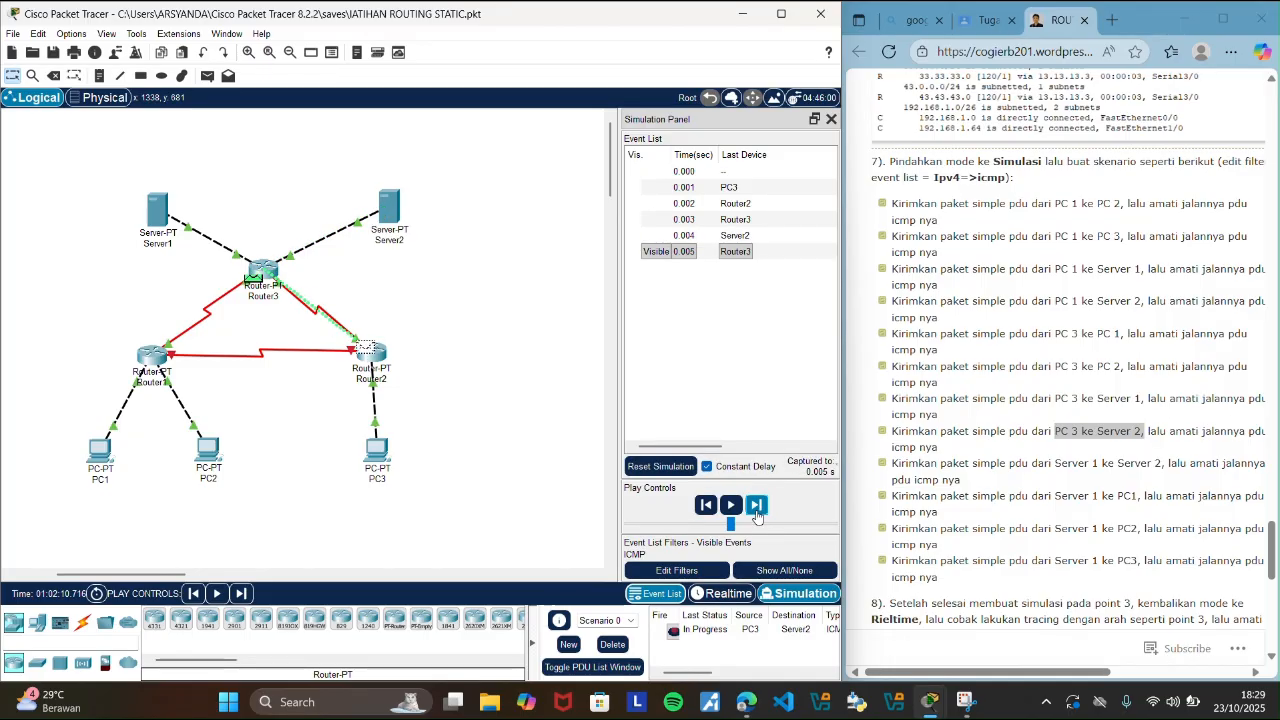
{"action": "left_click", "coordinate": [757, 512]}
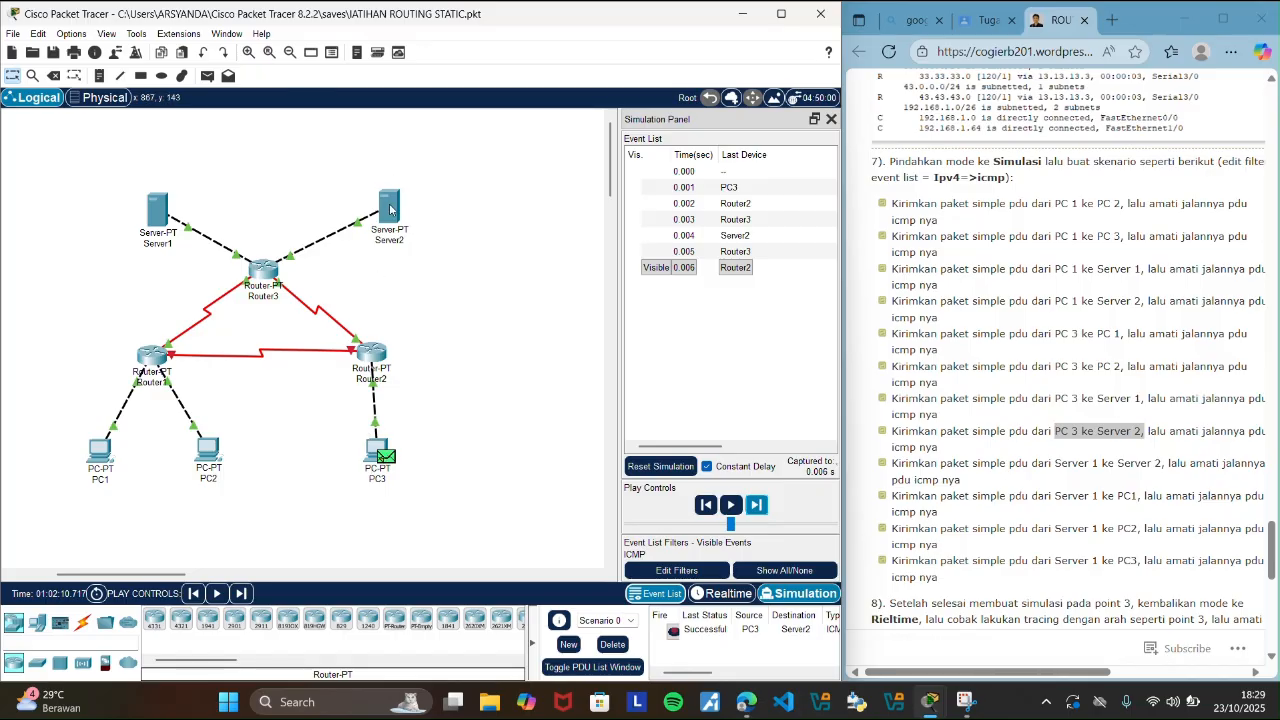
{"action": "mouse_move", "coordinate": [390, 209]}
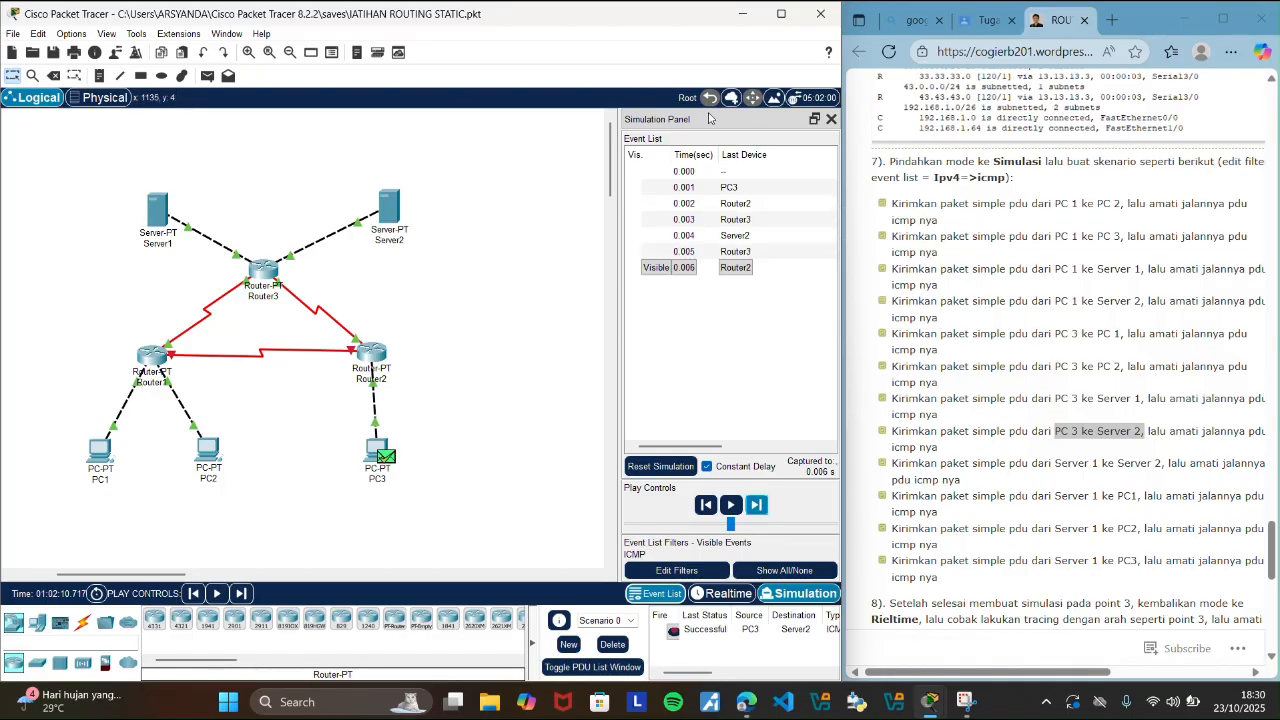
{"action": "left_click", "coordinate": [830, 119]}
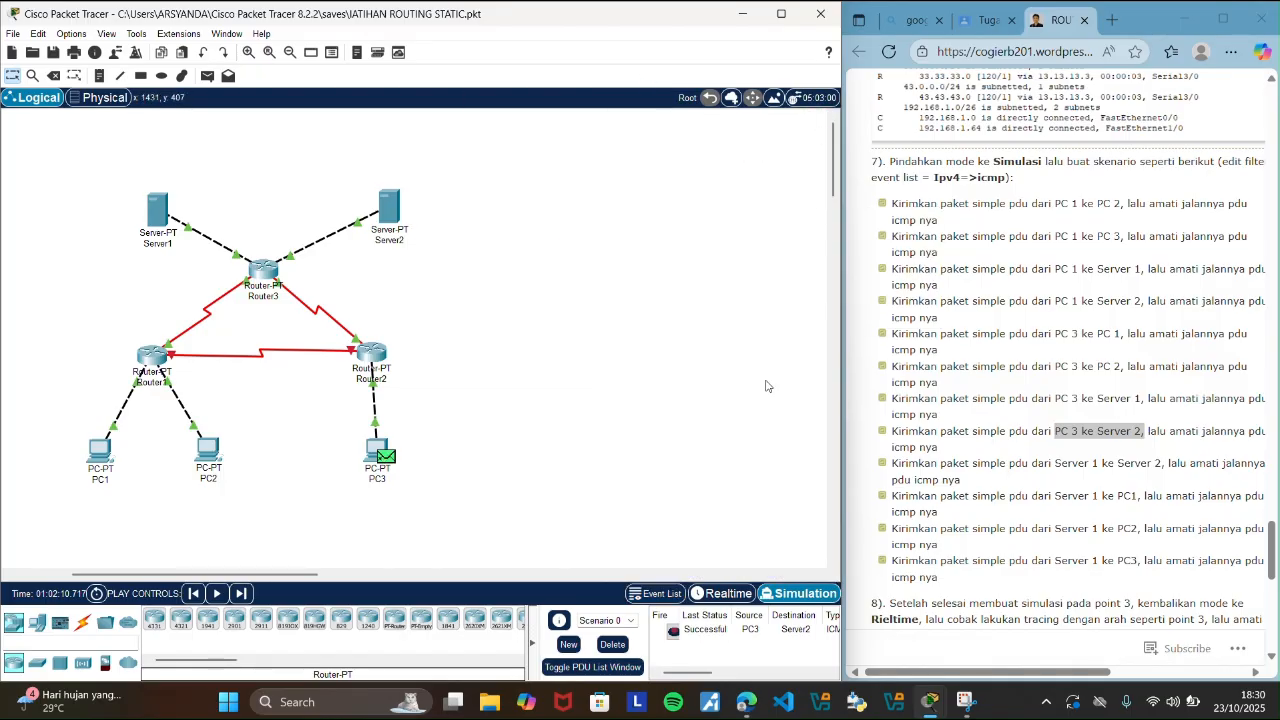
Clear the PC3 to Server2 PDU by deleting Scenario 0 in Realtime mode, and highlight the guide's Server 1 to Server 2 scenario.
{"action": "left_click", "coordinate": [716, 596]}
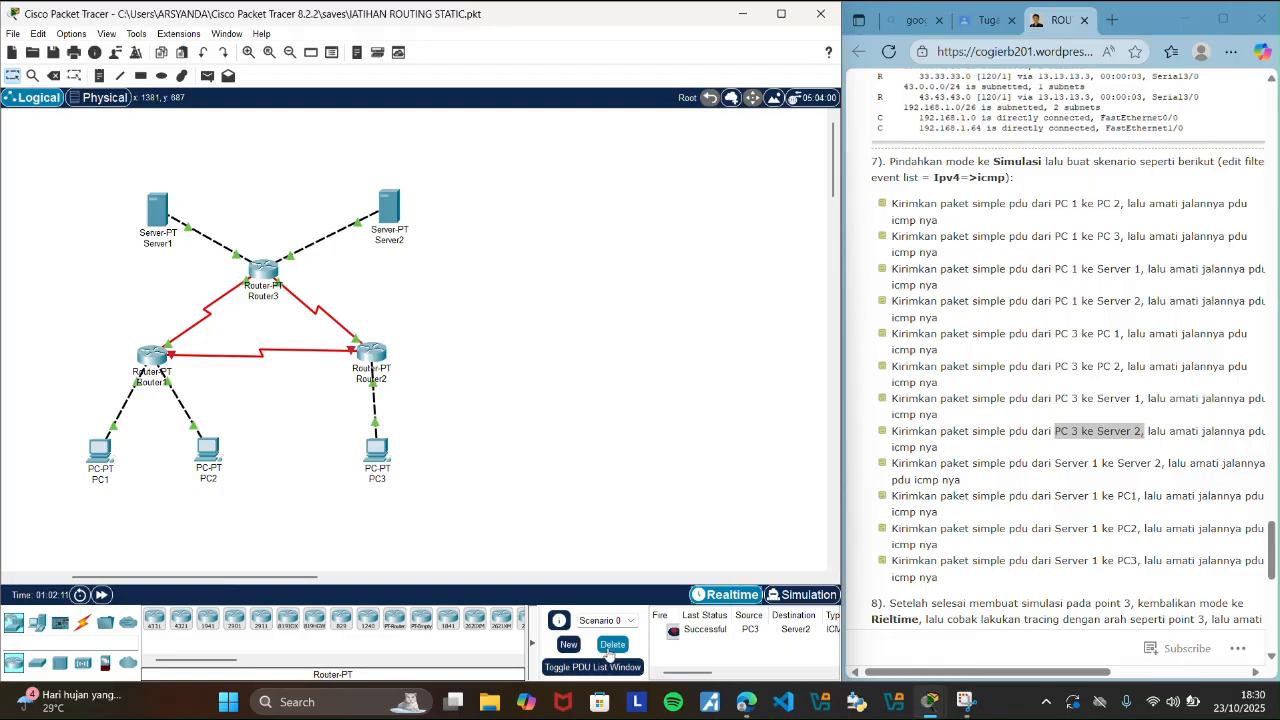
{"action": "left_click", "coordinate": [612, 644]}
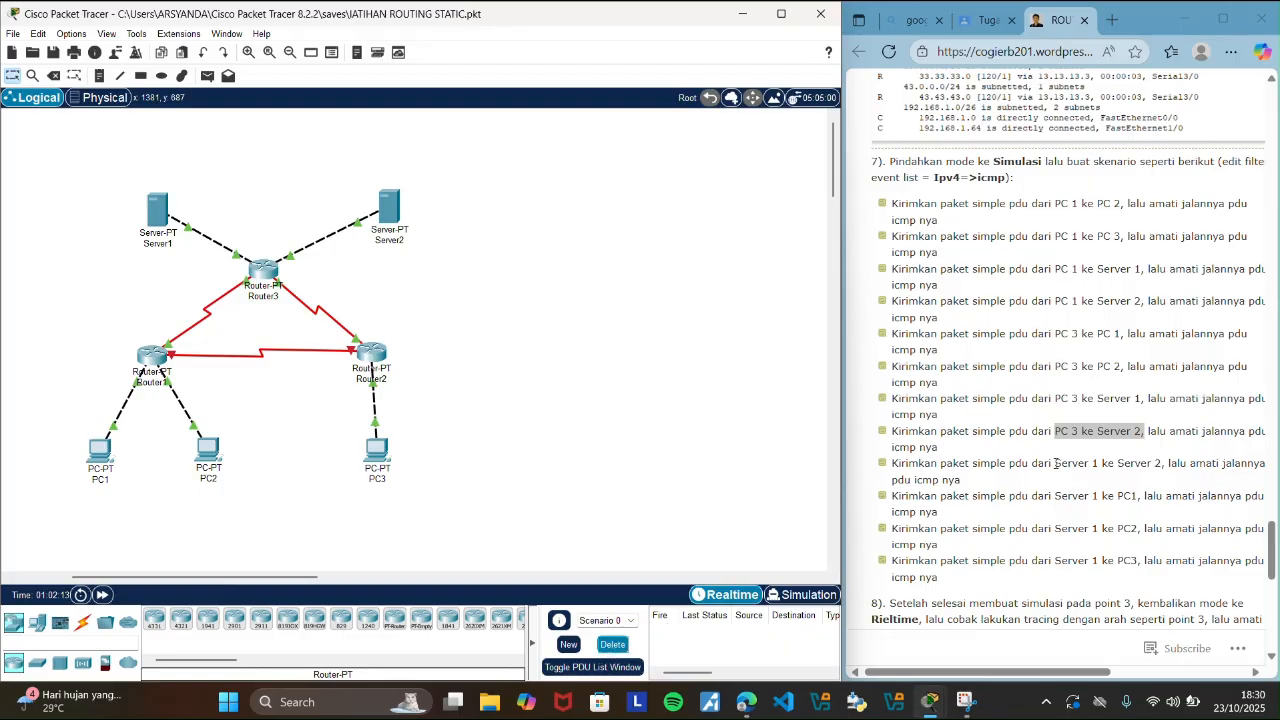
{"action": "left_click_drag", "start_coordinate": [1056, 463], "coordinate": [1155, 467]}
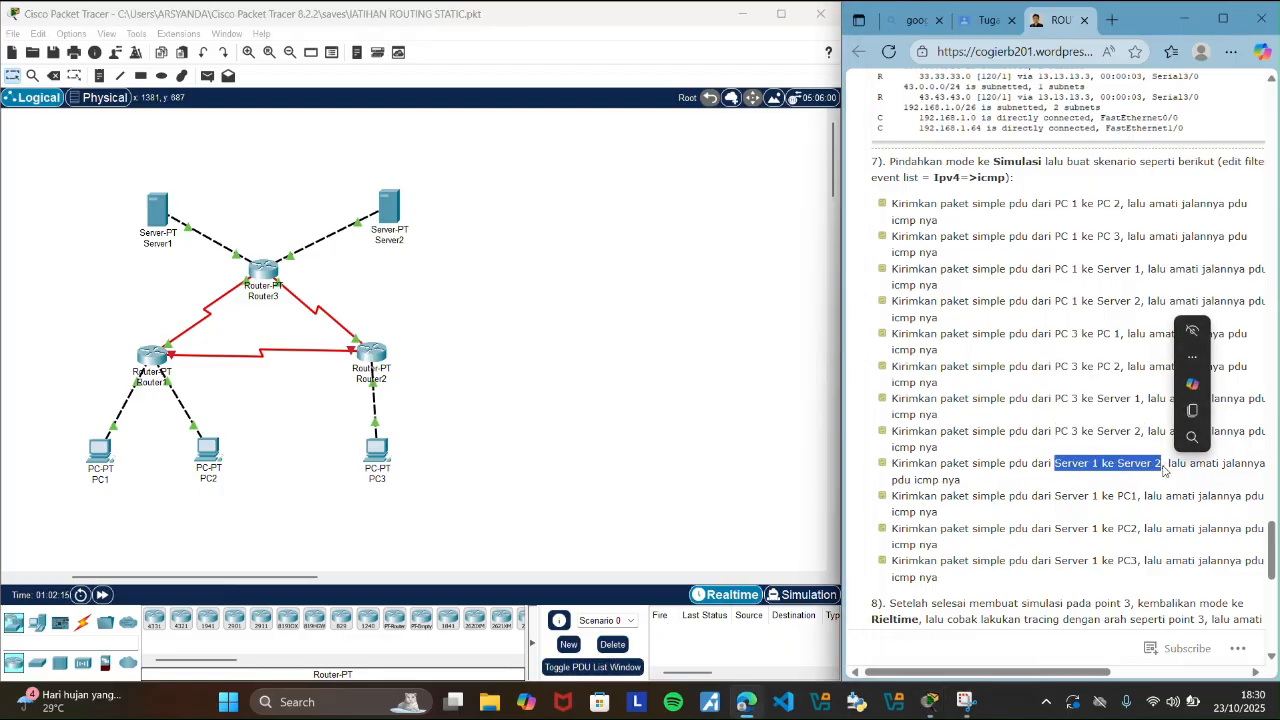
Send a simple PDU from Server1 to Server2 in the topology.
{"action": "left_click", "coordinate": [455, 369]}
{"action": "left_click", "coordinate": [207, 75]}
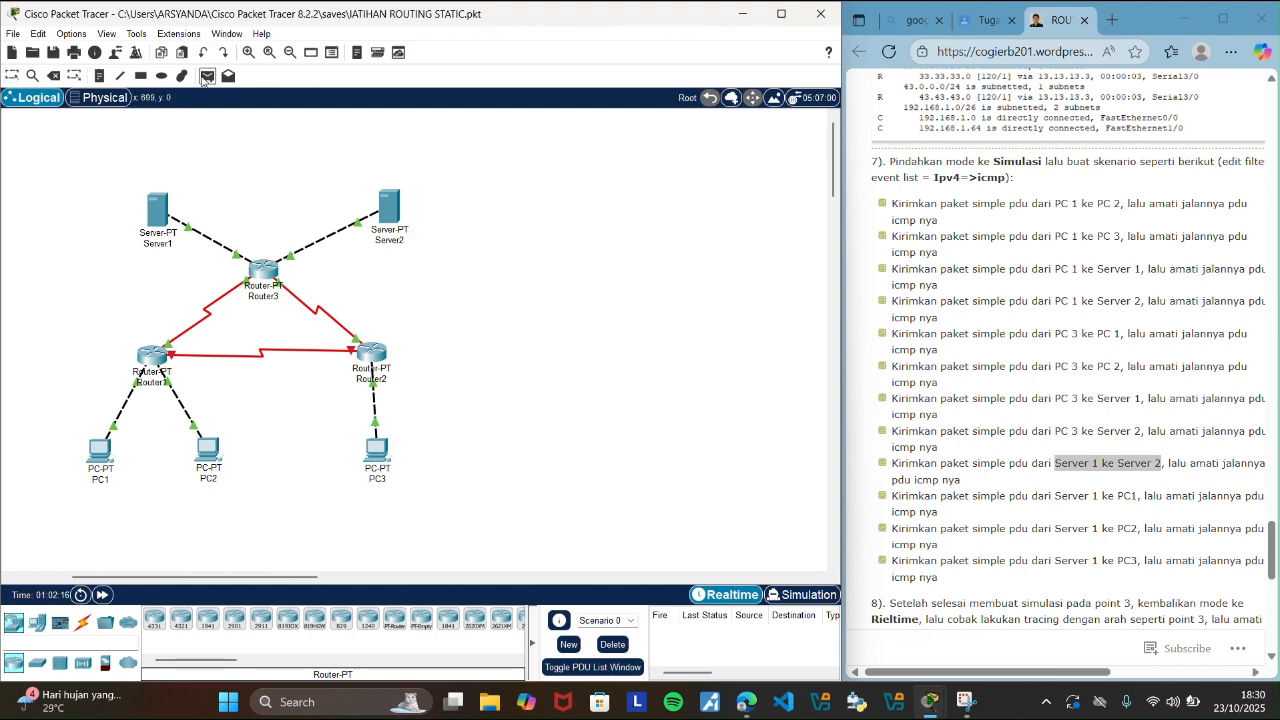
{"action": "left_click", "coordinate": [175, 210]}
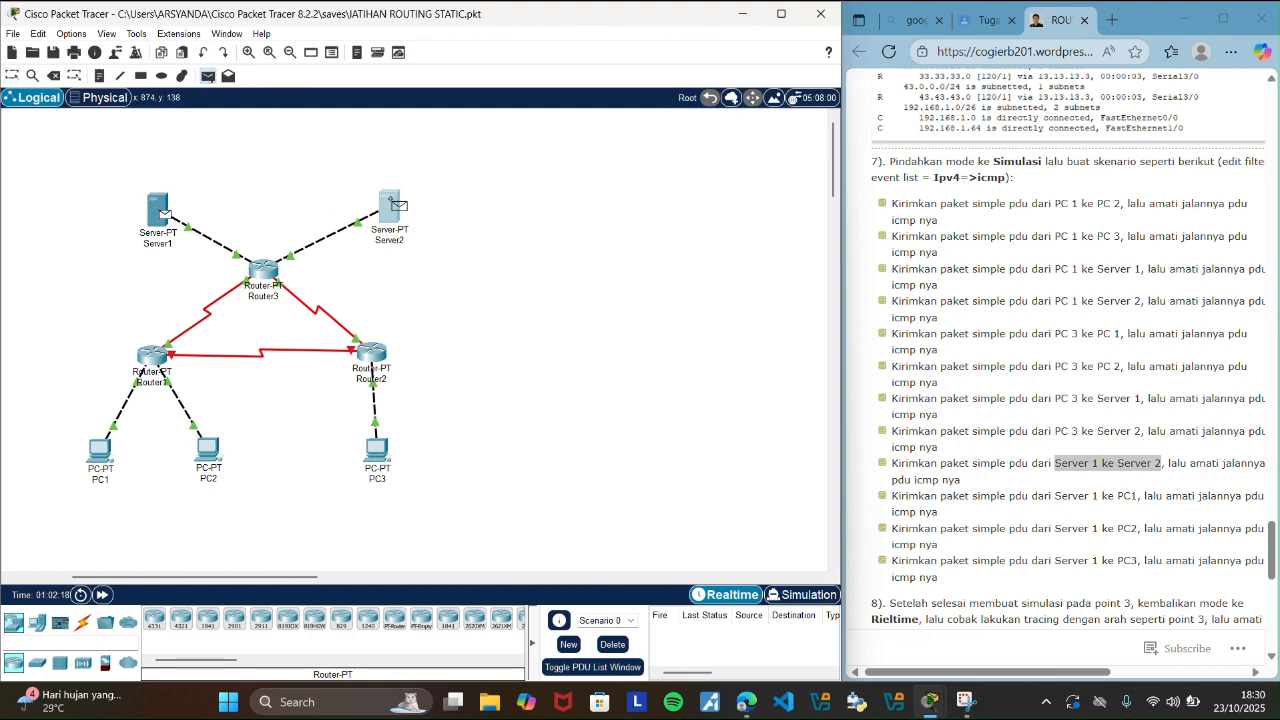
{"action": "left_click", "coordinate": [389, 206]}
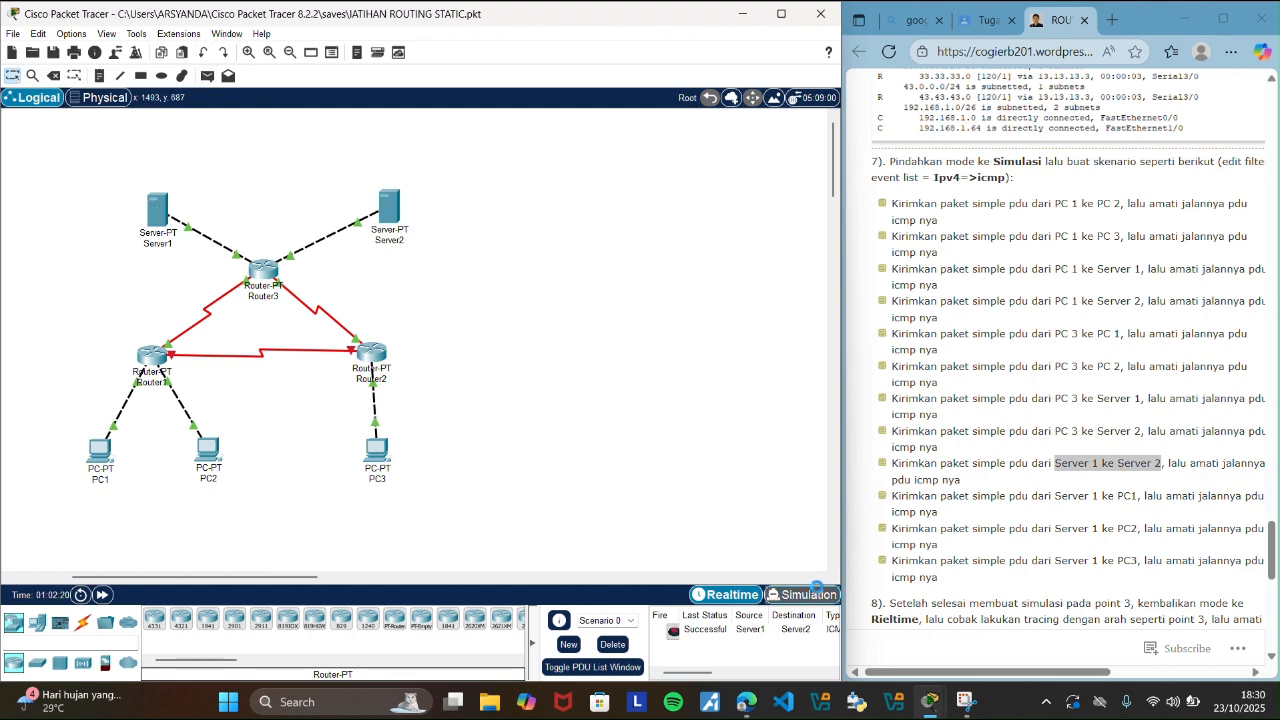
Trace the Server1 to Server2 PDU's round trip event by event in Simulation mode, and close the event list.
{"action": "left_click", "coordinate": [801, 594]}
{"action": "left_click", "coordinate": [755, 505]}
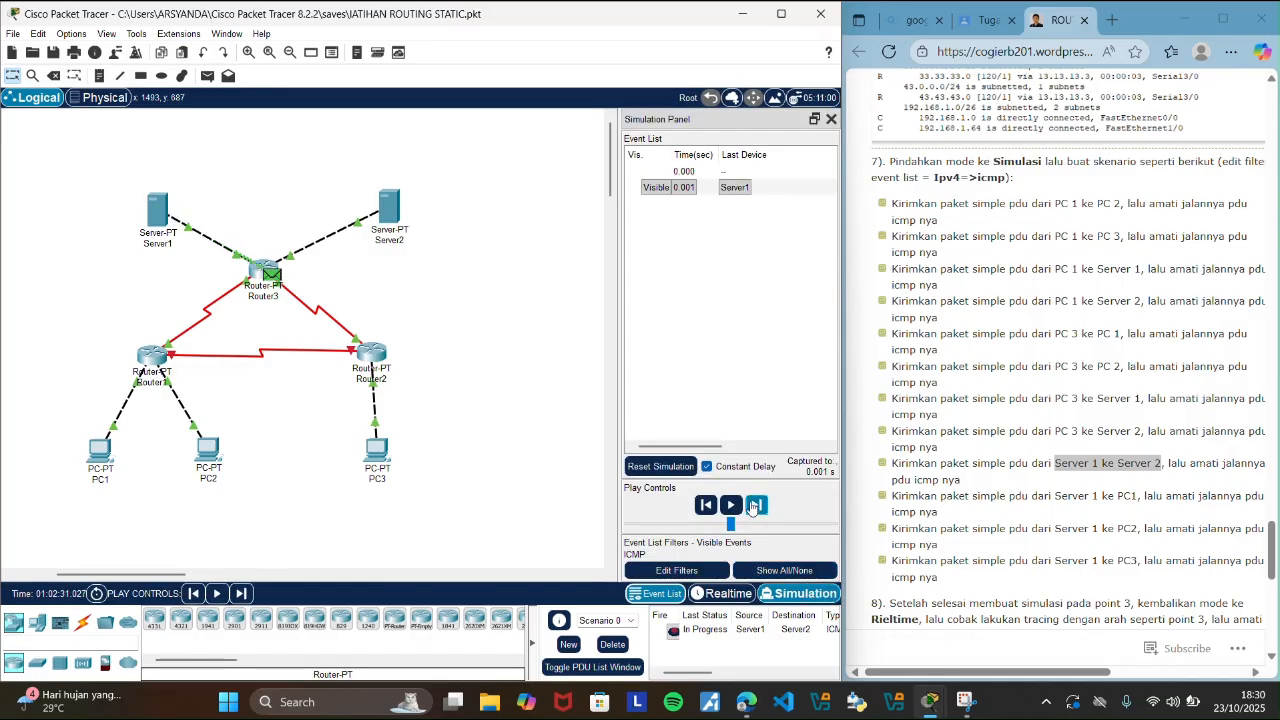
{"action": "left_click", "coordinate": [755, 505]}
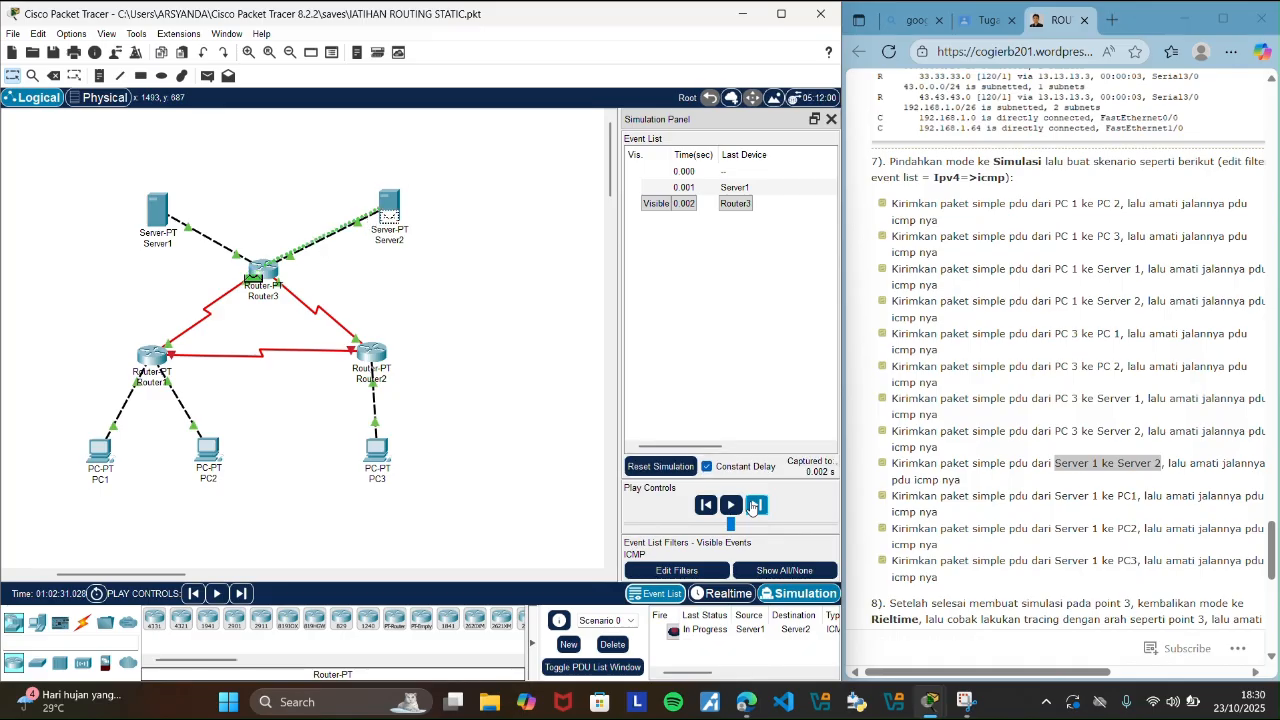
{"action": "left_click", "coordinate": [755, 505]}
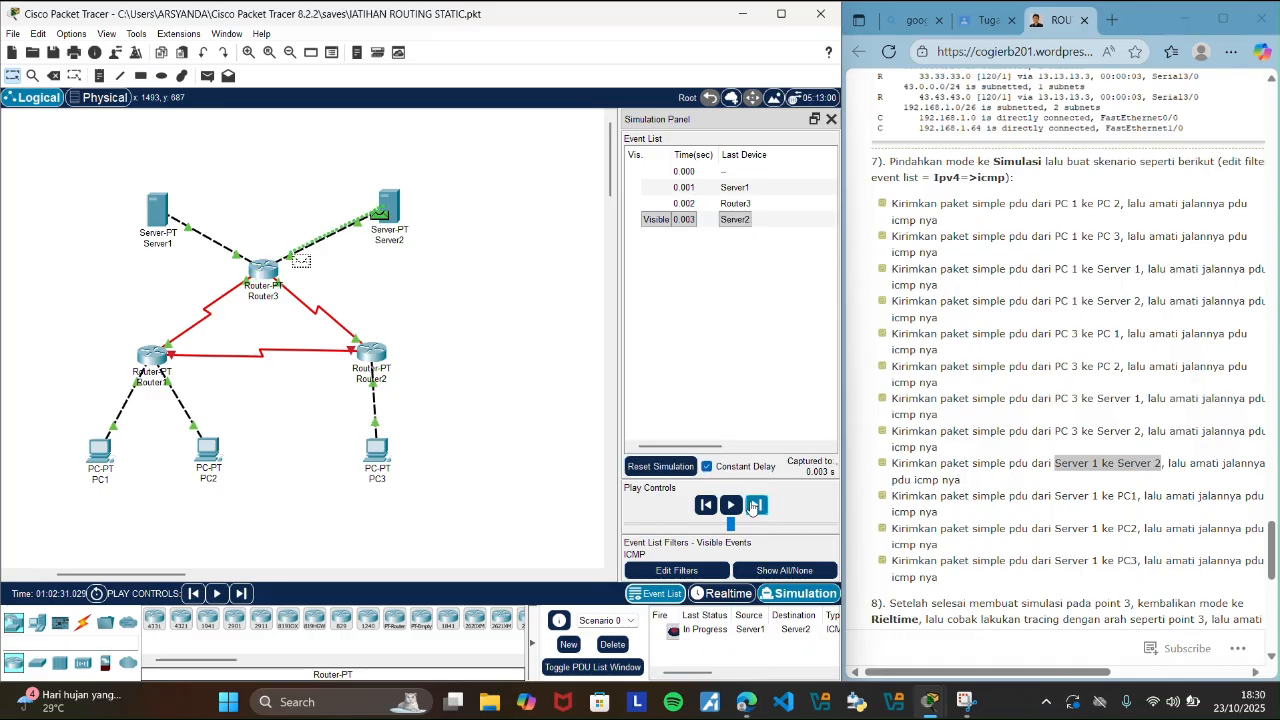
{"action": "left_click", "coordinate": [755, 505]}
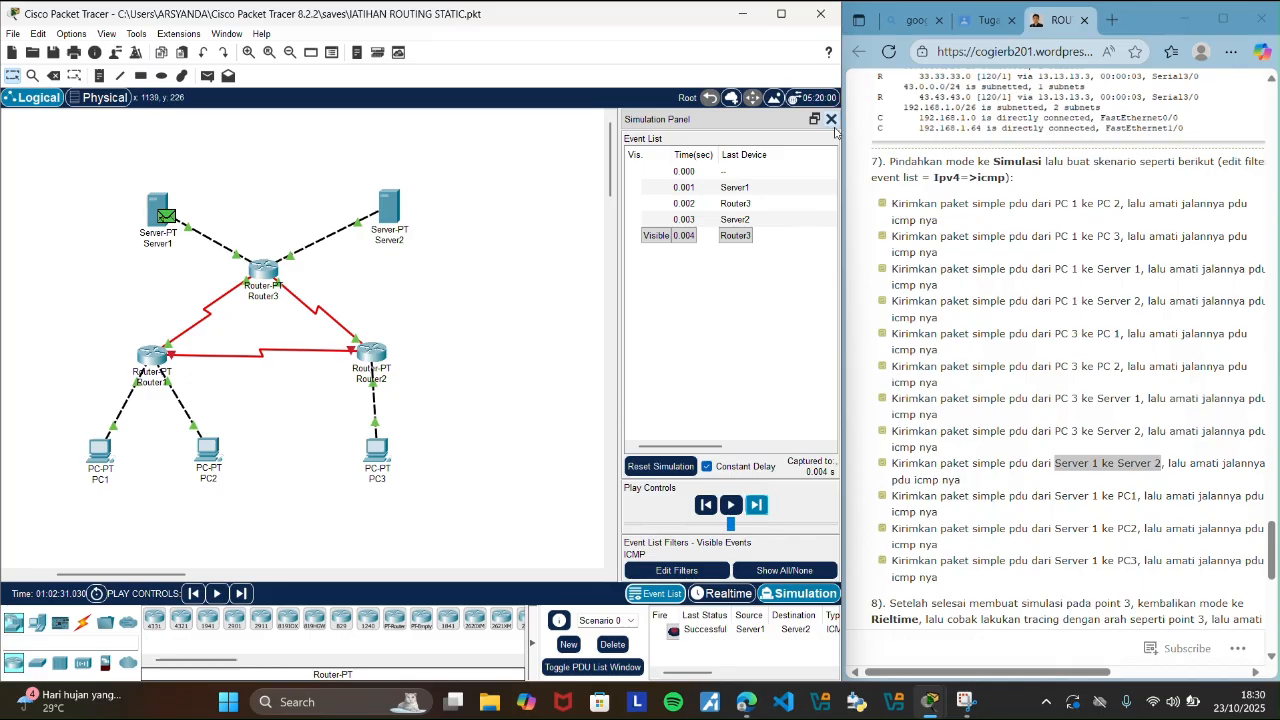
{"action": "left_click", "coordinate": [831, 119]}
Clear the Server1 to Server2 PDU by deleting Scenario 0 in Realtime mode, and highlight the guide's Server 1 to PC1 scenario.
{"action": "left_click", "coordinate": [707, 597]}
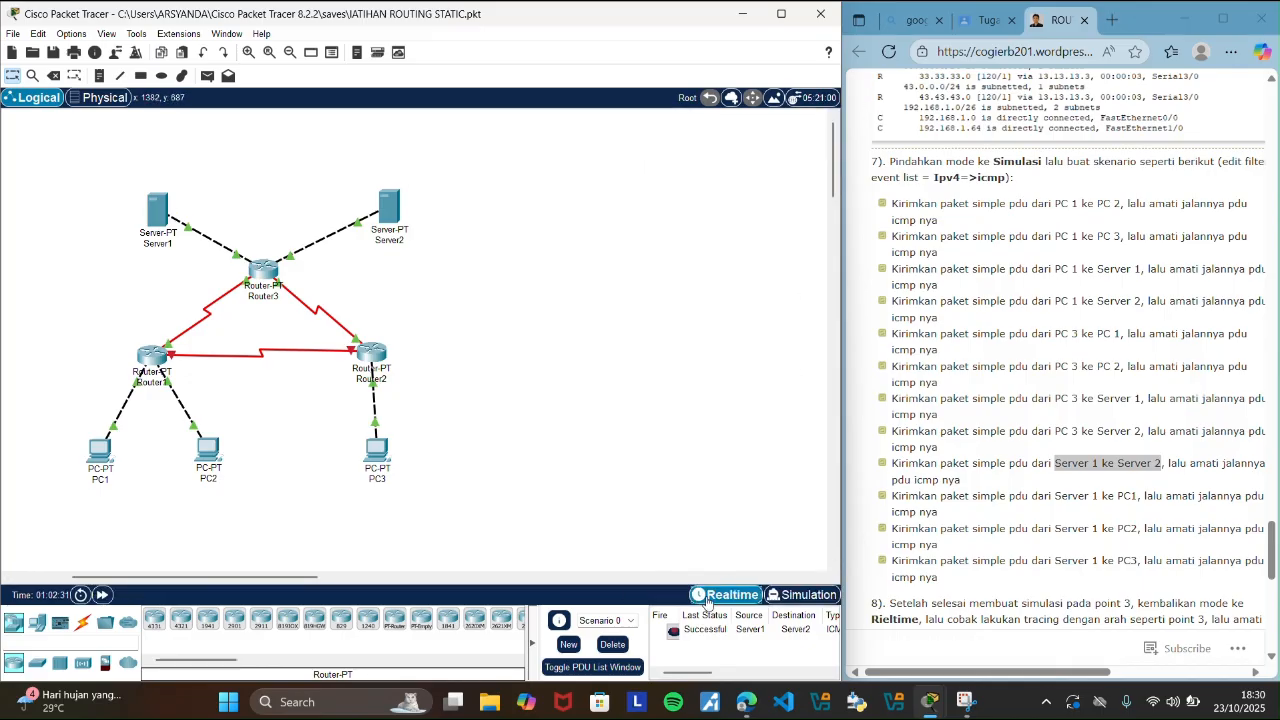
{"action": "left_click", "coordinate": [613, 645]}
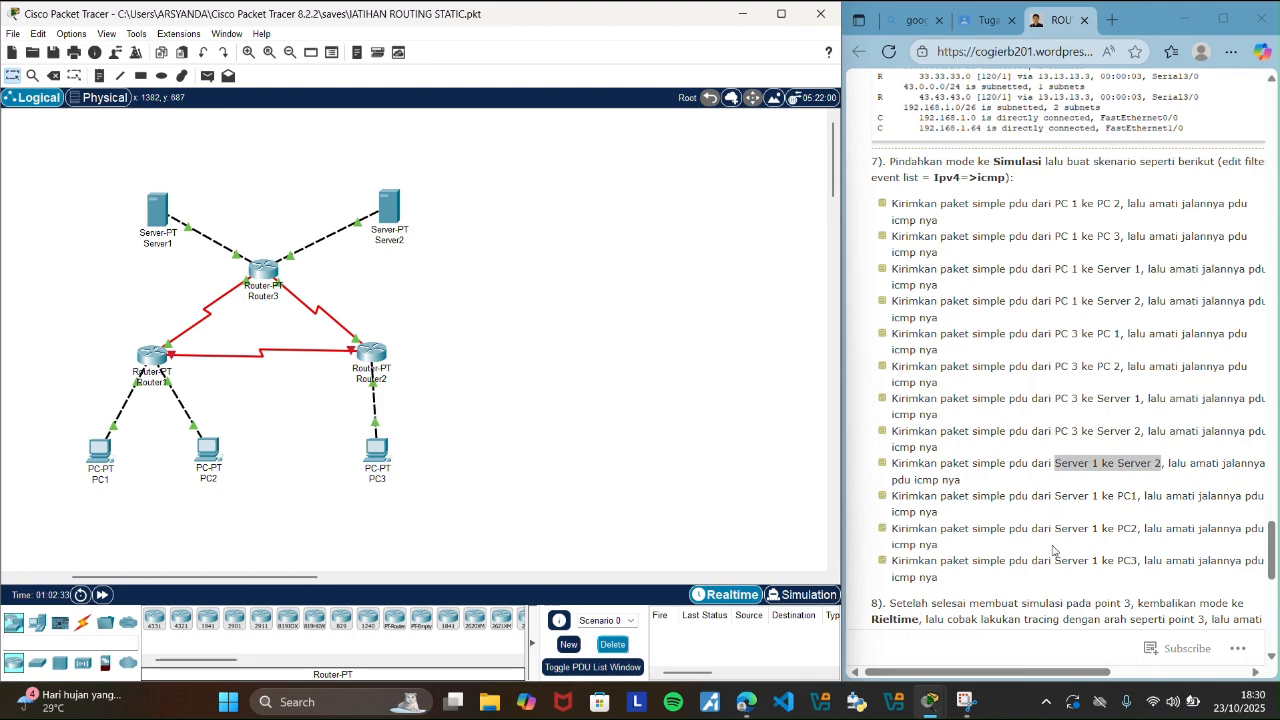
{"action": "left_click_drag", "start_coordinate": [1055, 495], "coordinate": [1140, 499]}
Send a simple PDU from Server1 to PC1 in the topology.
{"action": "left_click", "coordinate": [630, 388]}
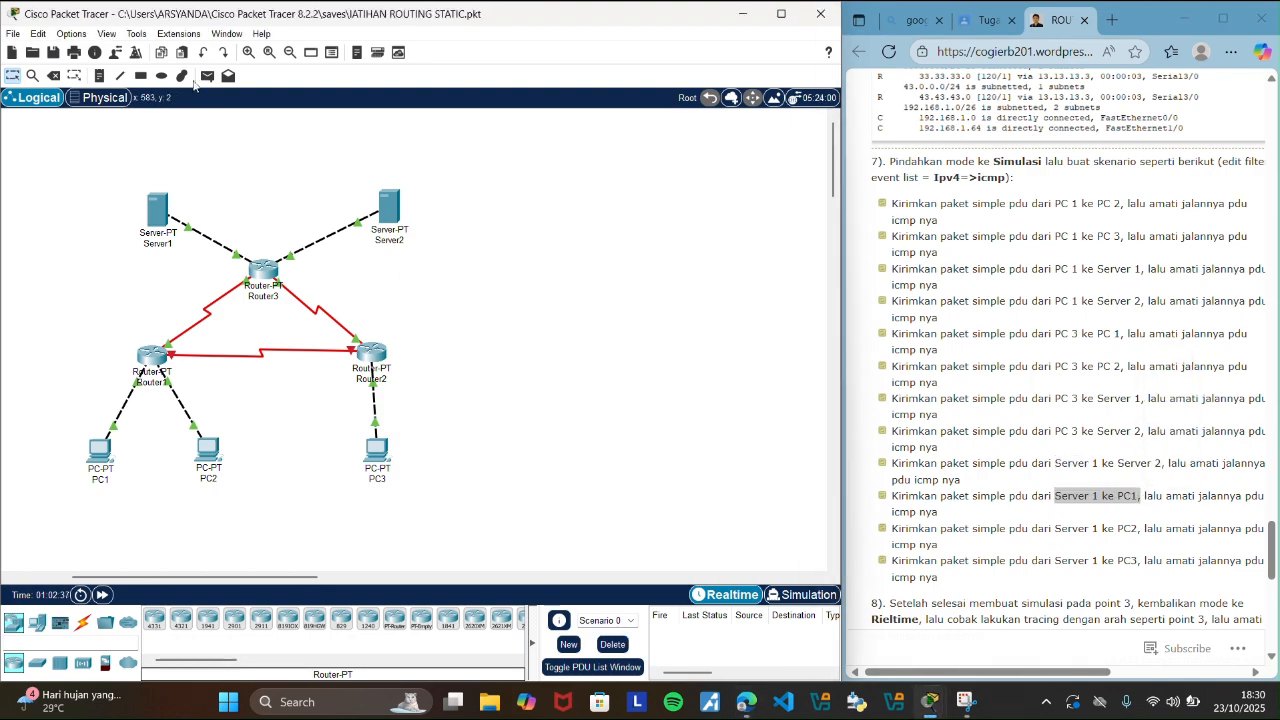
{"action": "left_click", "coordinate": [207, 75]}
{"action": "left_click", "coordinate": [159, 207]}
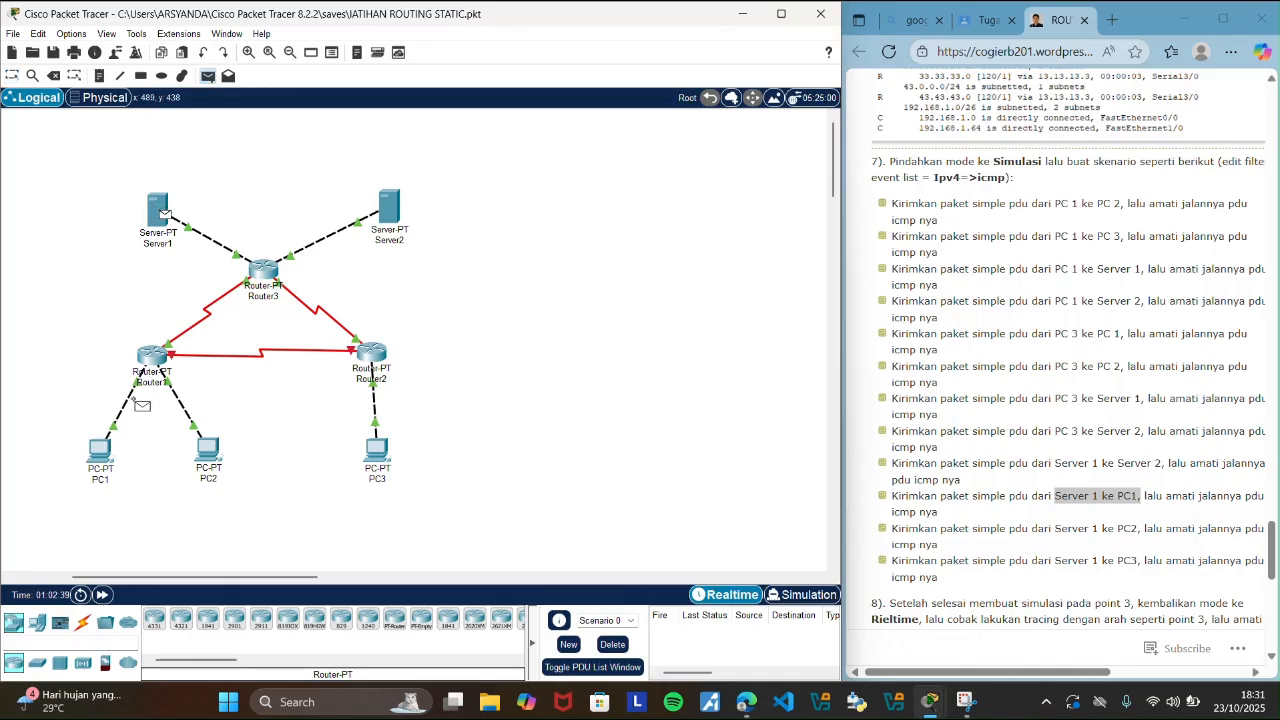
{"action": "left_click", "coordinate": [100, 450]}
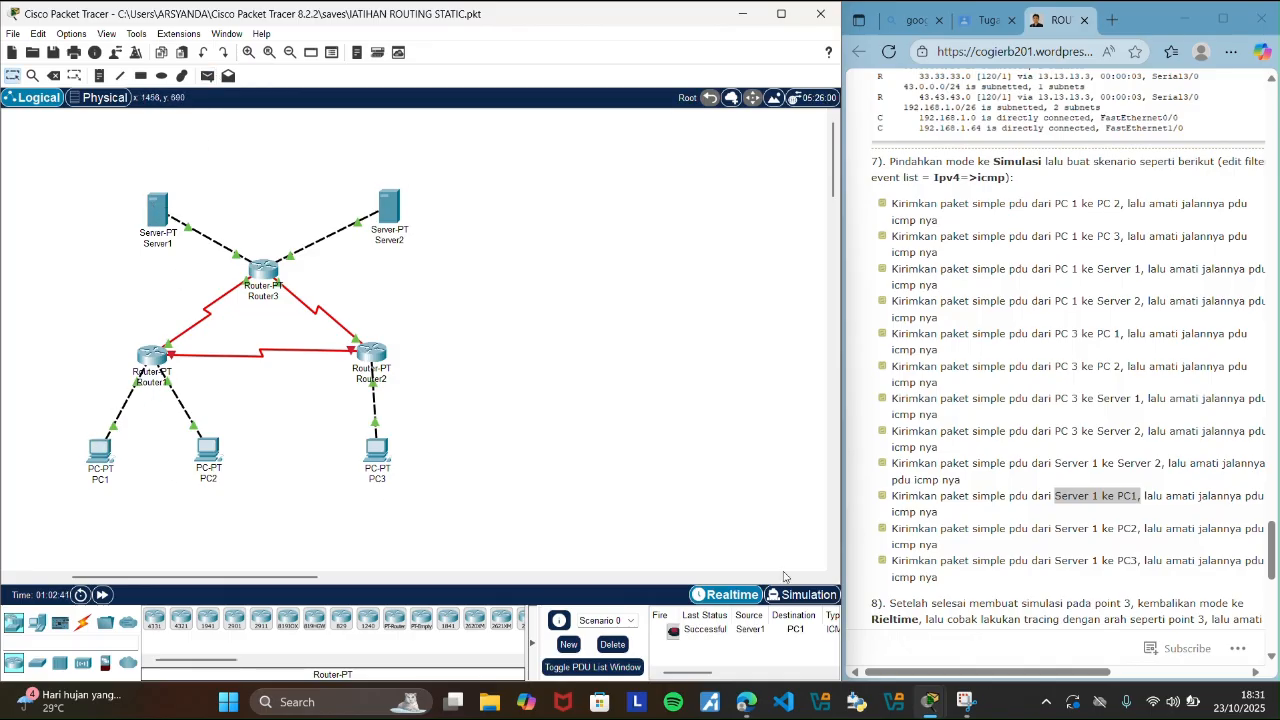
Trace the Server1 to PC1 PDU's round trip event by event in Simulation mode, and close the event list.
{"action": "left_click", "coordinate": [801, 594]}
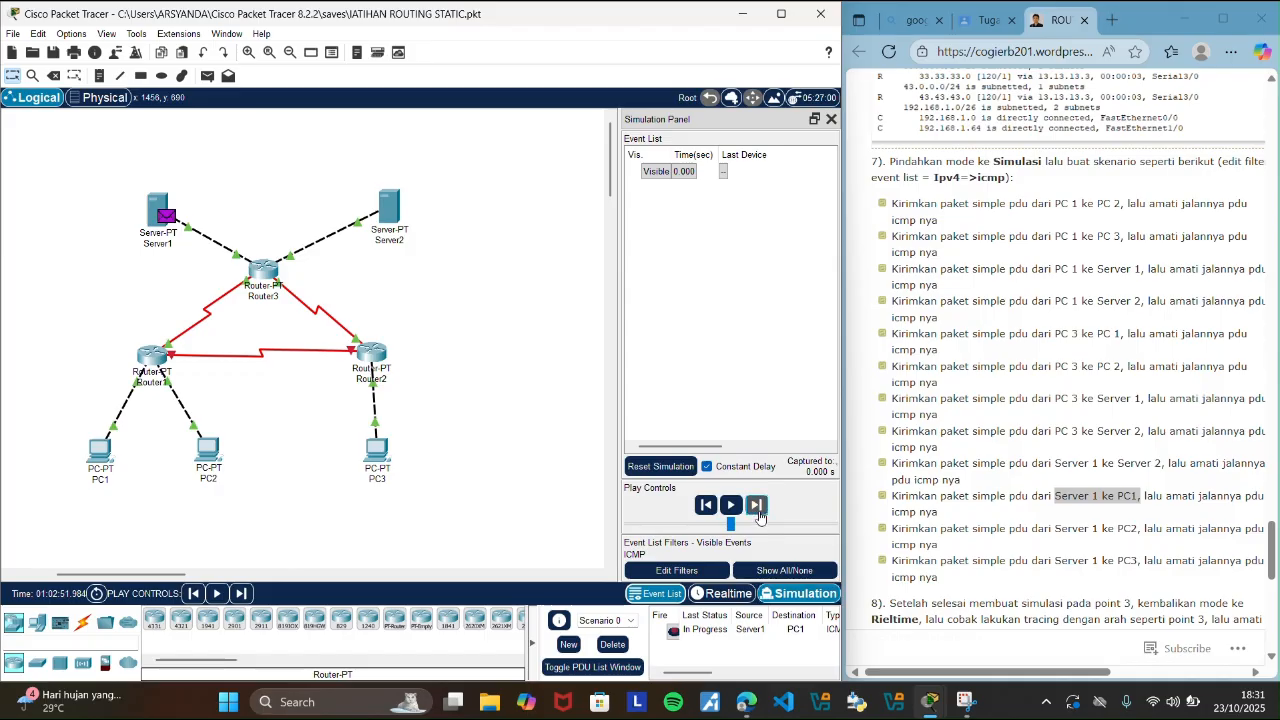
{"action": "left_click", "coordinate": [758, 510]}
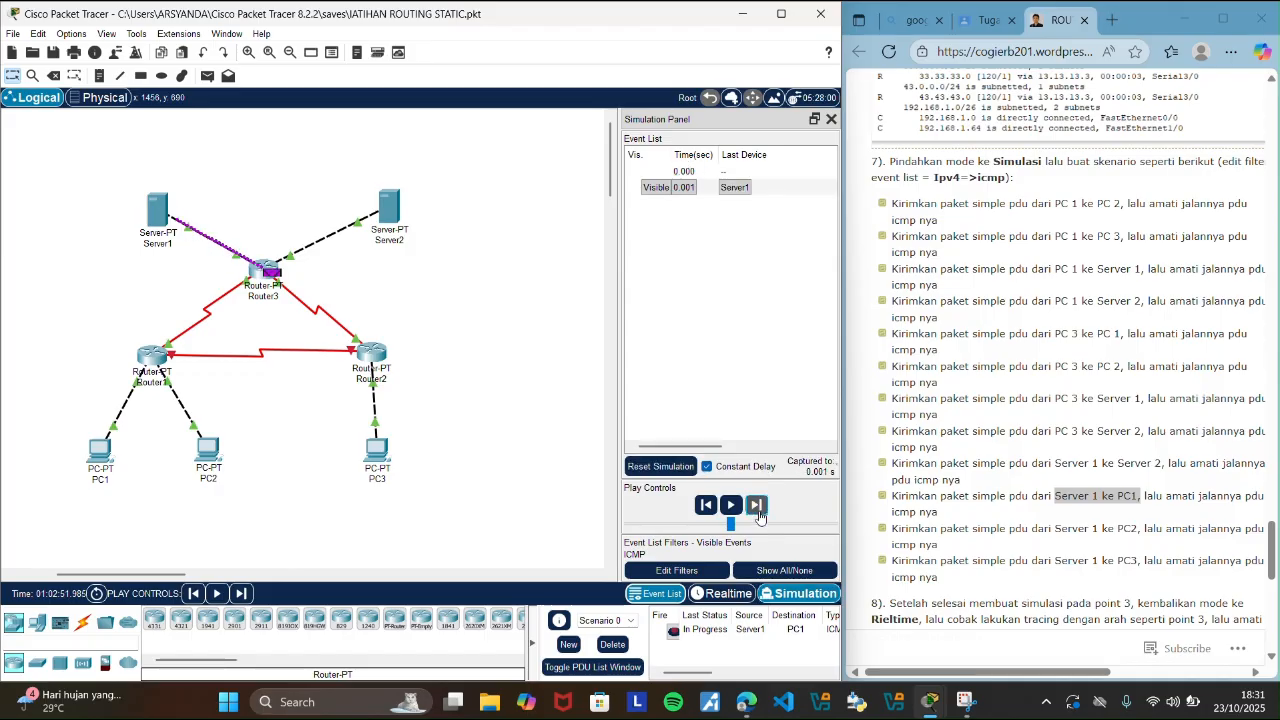
{"action": "left_click", "coordinate": [760, 516]}
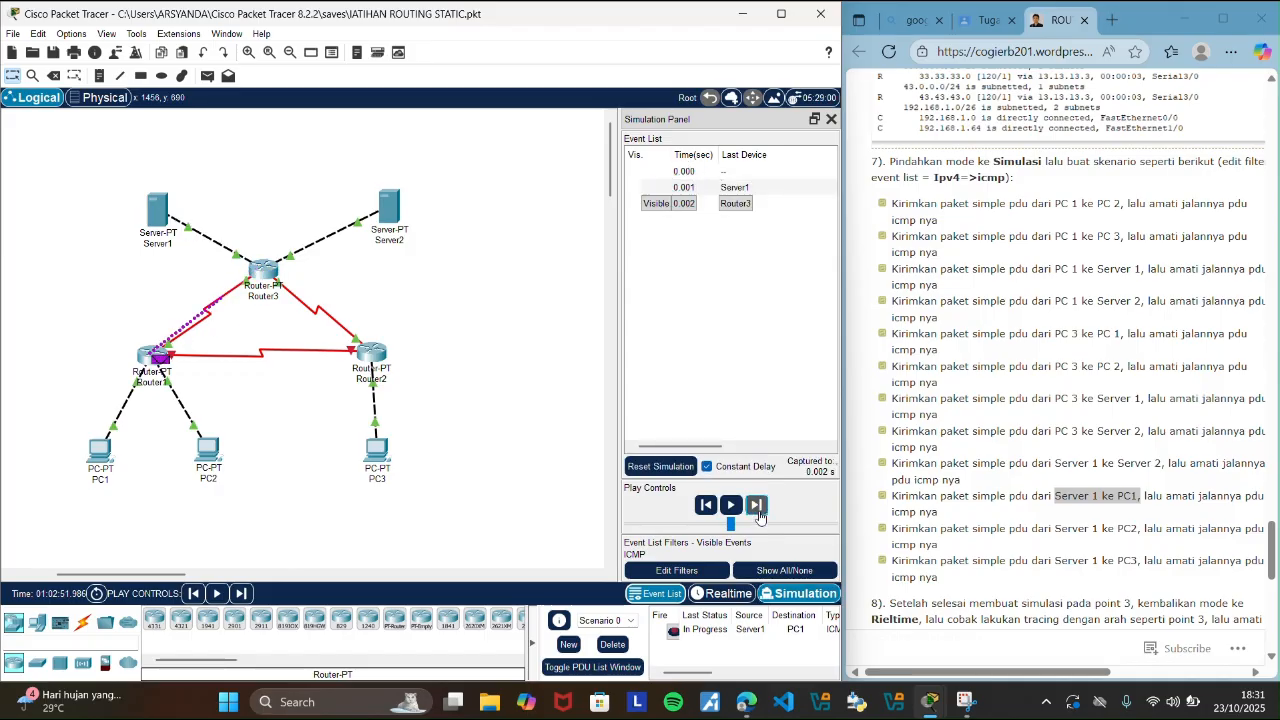
{"action": "left_click", "coordinate": [757, 507]}
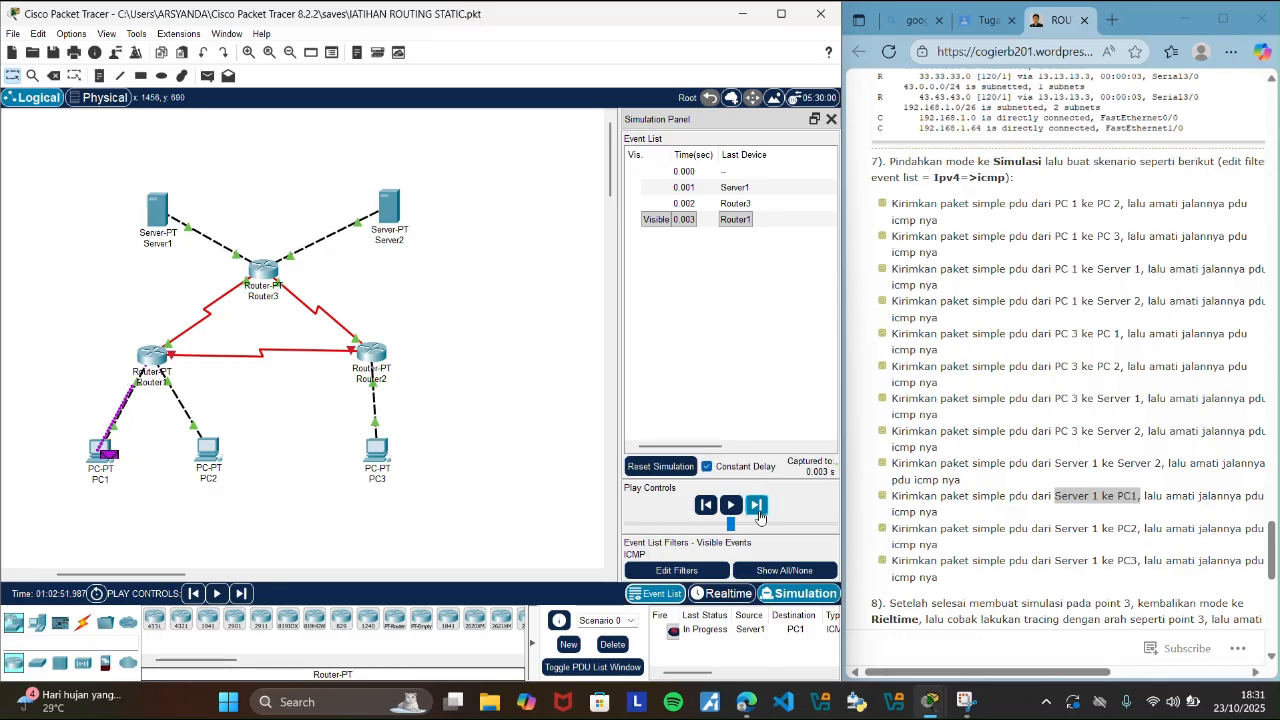
{"action": "left_click", "coordinate": [758, 512]}
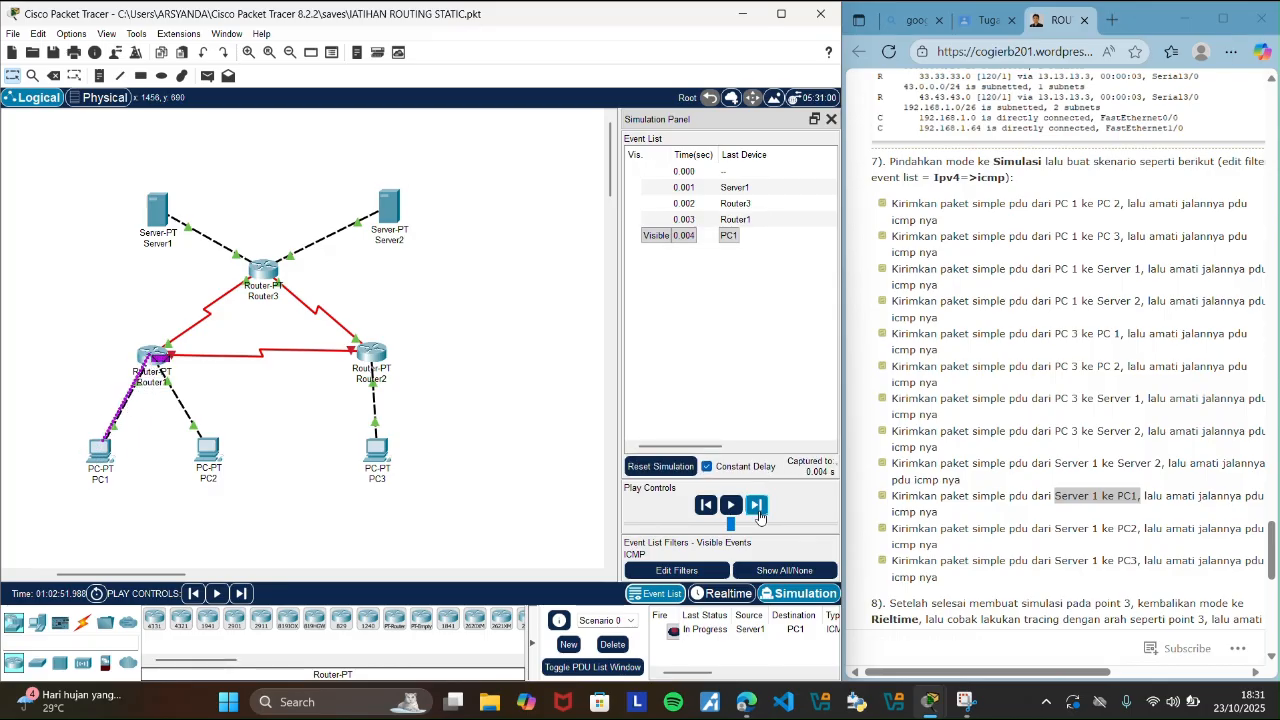
{"action": "left_click", "coordinate": [758, 512]}
{"action": "left_click", "coordinate": [759, 514]}
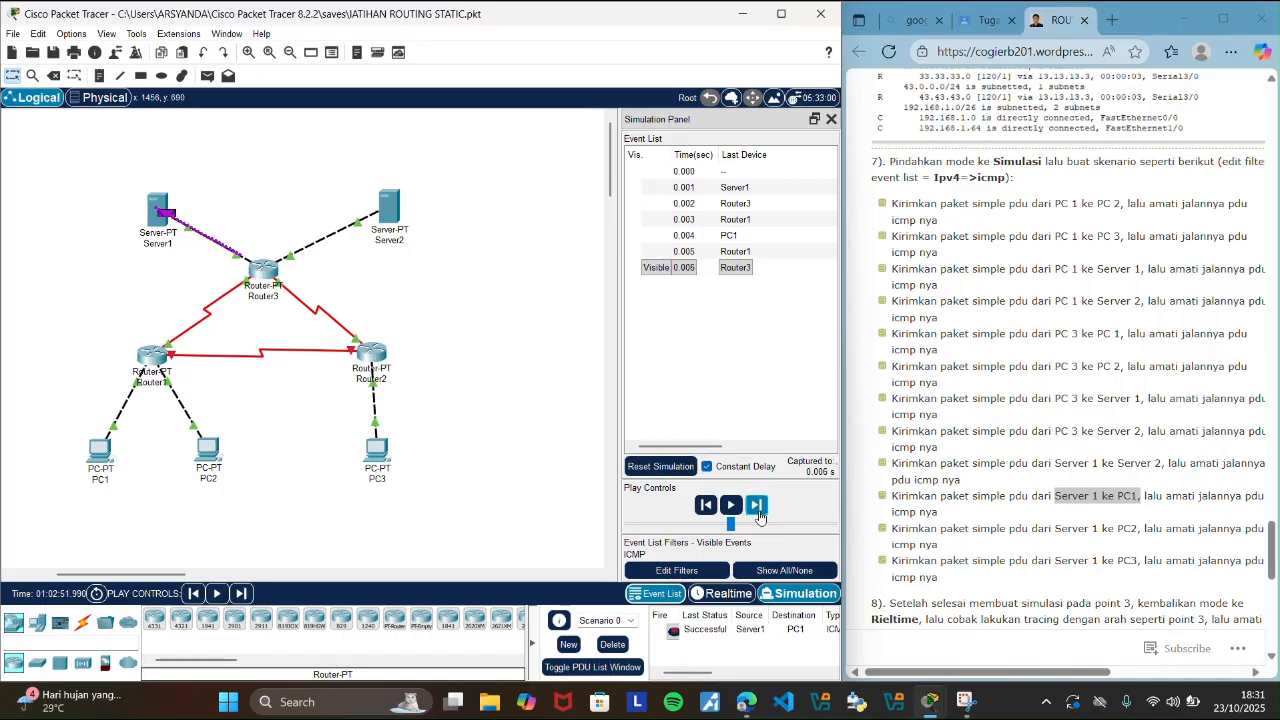
{"action": "left_click", "coordinate": [831, 119]}
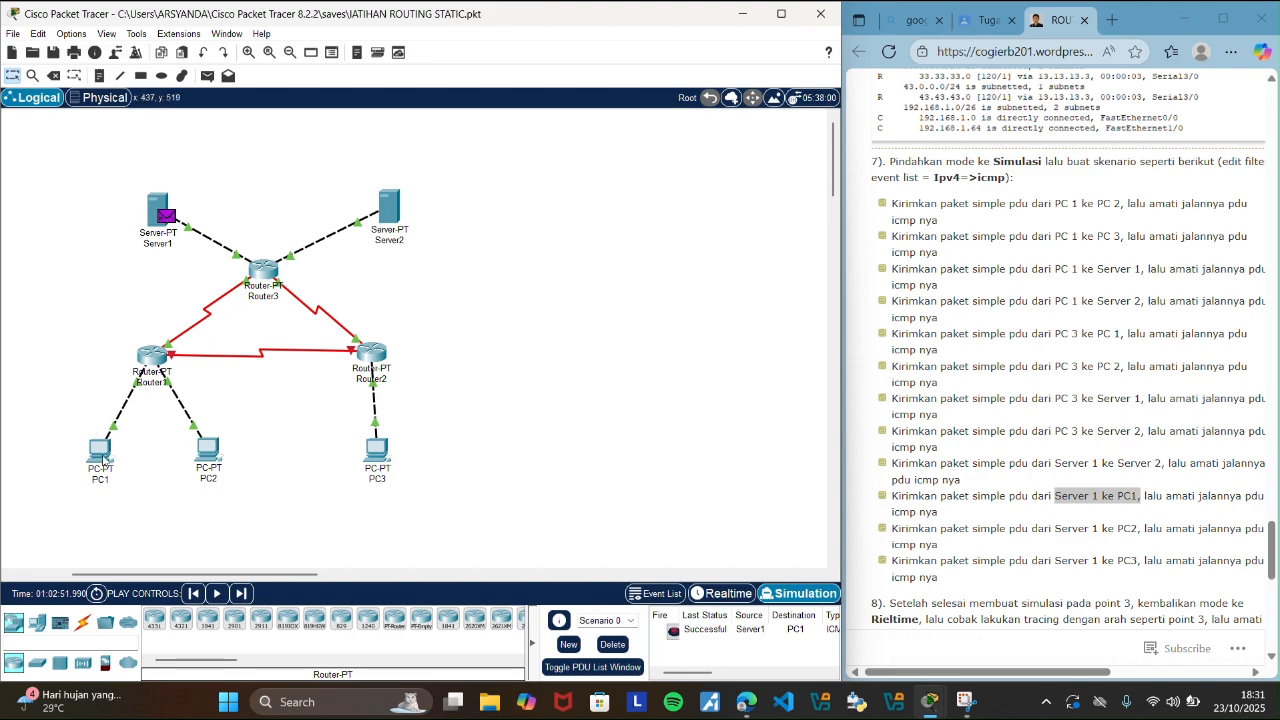
{"action": "mouse_move", "coordinate": [103, 459]}
{"action": "mouse_move", "coordinate": [153, 211]}
Clear the Server1 to PC1 PDU by deleting Scenario 0 in Realtime mode, and highlight the guide's Server 1 to PC2 scenario.
{"action": "left_click", "coordinate": [723, 593]}
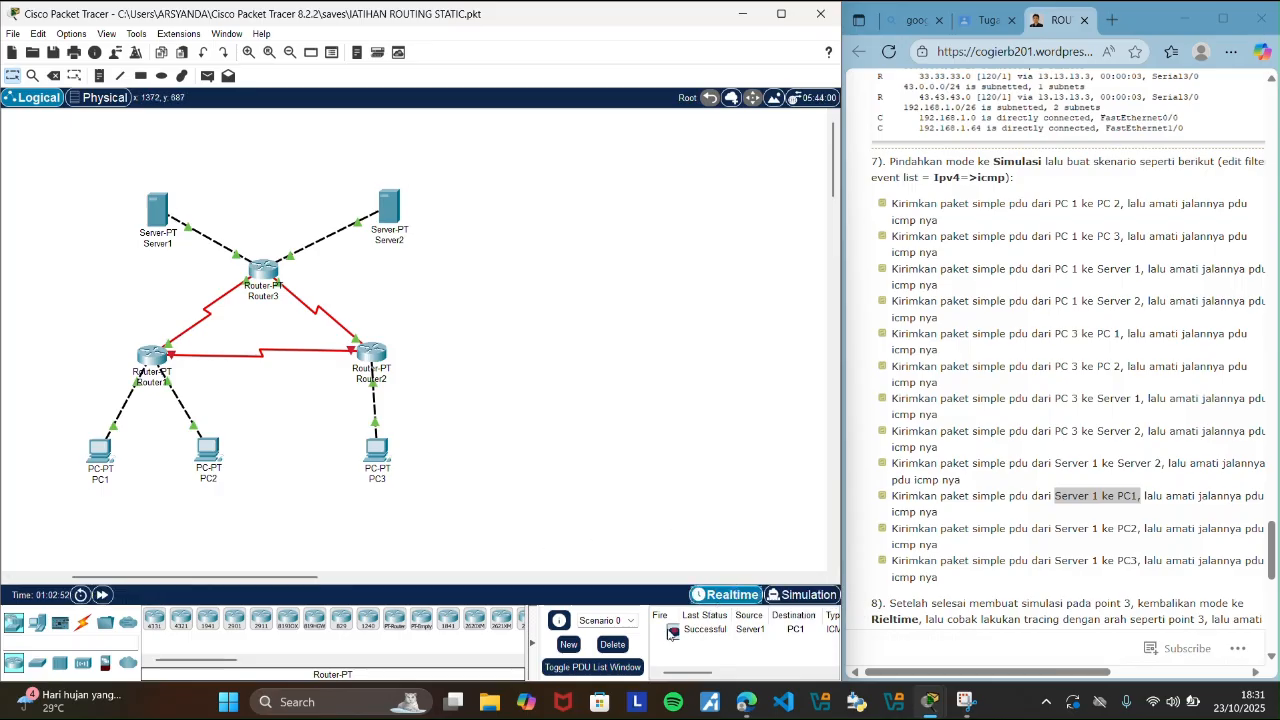
{"action": "left_click", "coordinate": [612, 644]}
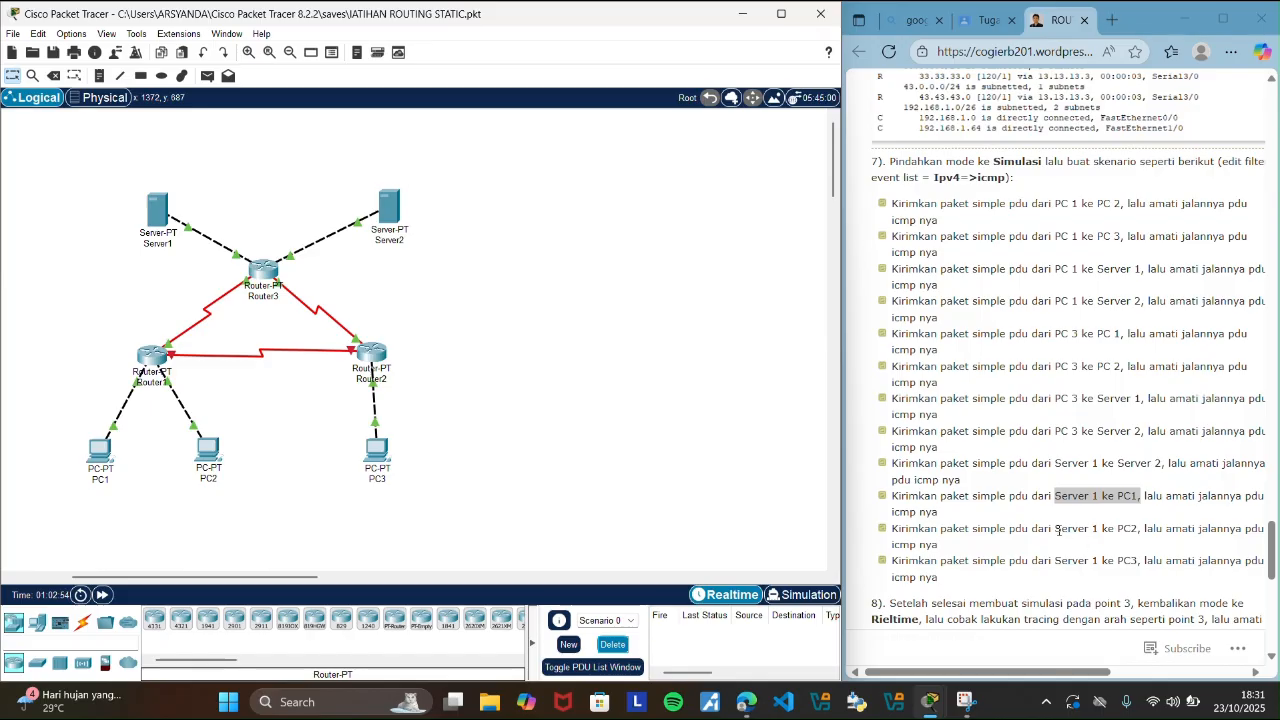
{"action": "left_click_drag", "start_coordinate": [1056, 530], "coordinate": [1142, 530]}
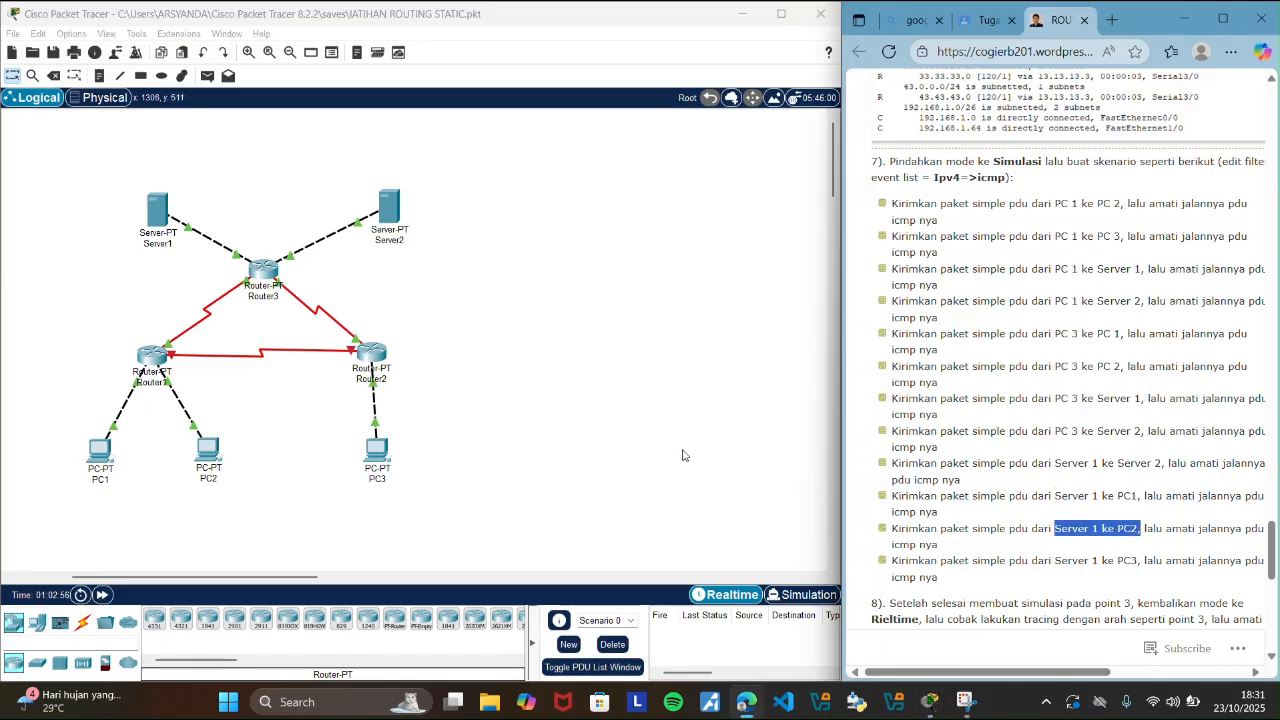
Send a simple PDU from Server1 to PC2 in the topology.
{"action": "left_click", "coordinate": [683, 455]}
{"action": "left_click", "coordinate": [207, 75]}
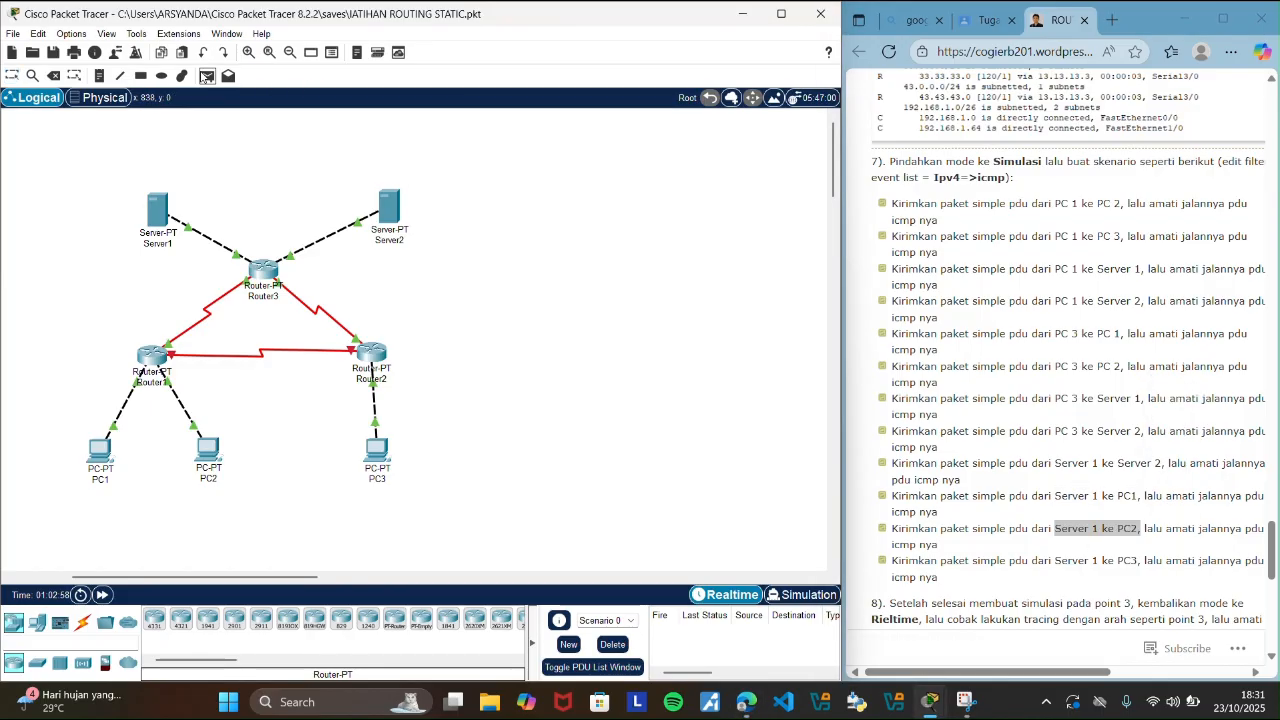
{"action": "left_click", "coordinate": [162, 212]}
{"action": "left_click", "coordinate": [208, 450]}
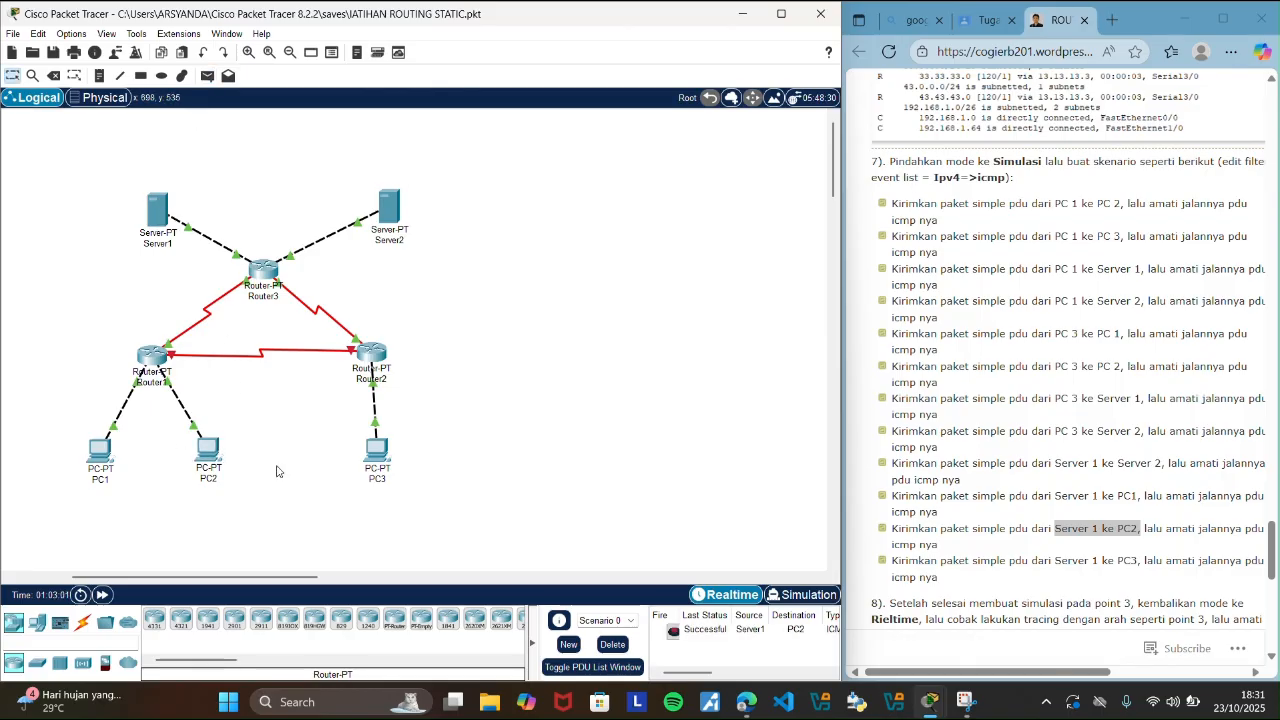
Trace the Server1 to PC2 PDU's round trip event by event in Simulation mode, and close the event list.
{"action": "left_click", "coordinate": [800, 594]}
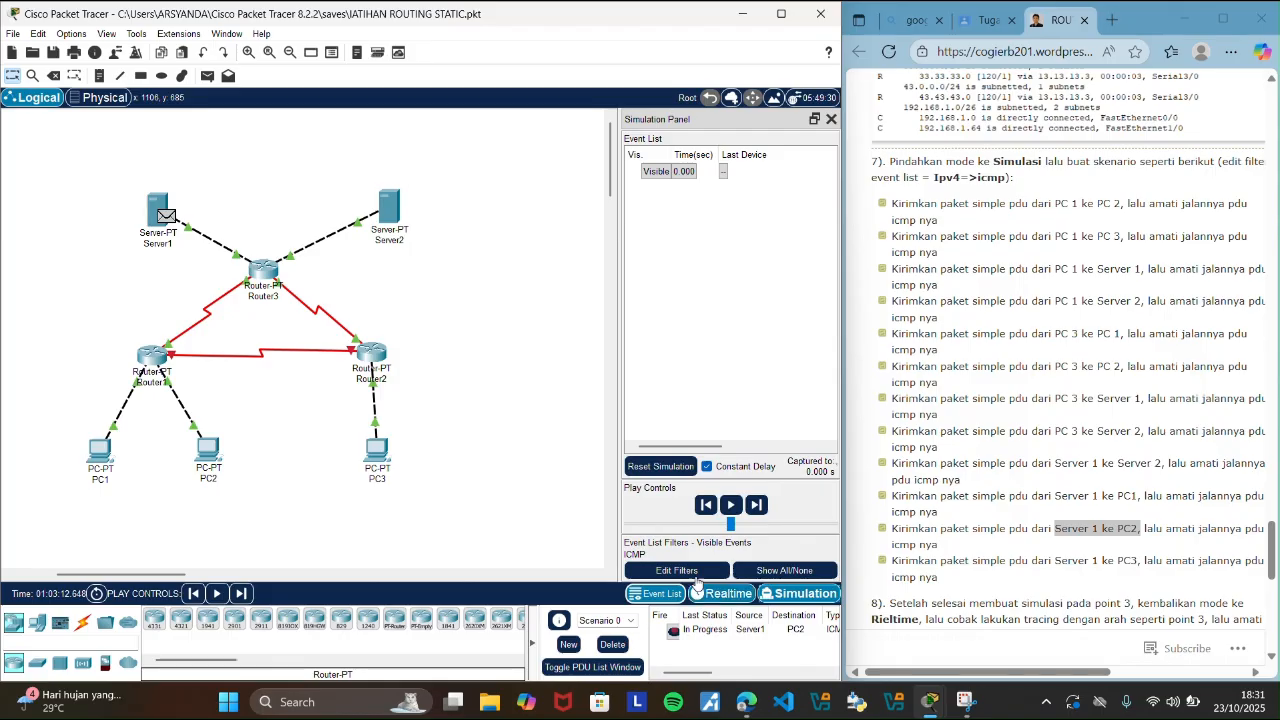
{"action": "left_click", "coordinate": [762, 510]}
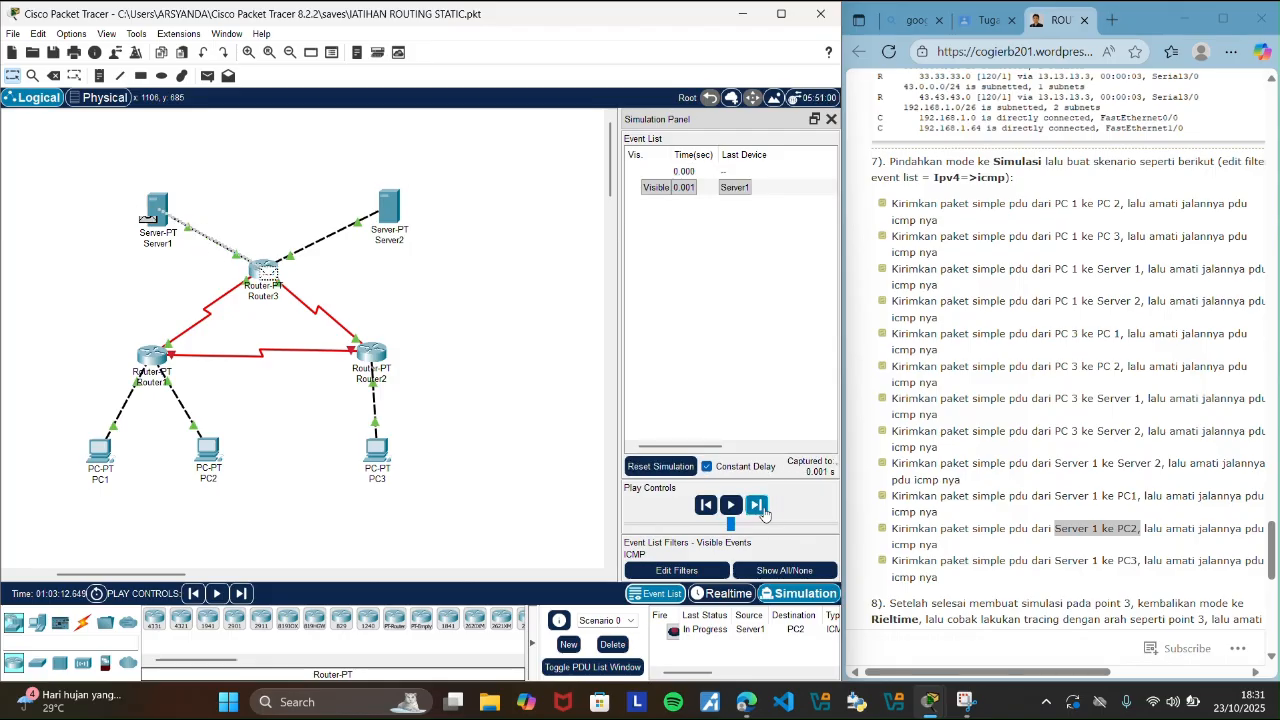
{"action": "left_click", "coordinate": [757, 506]}
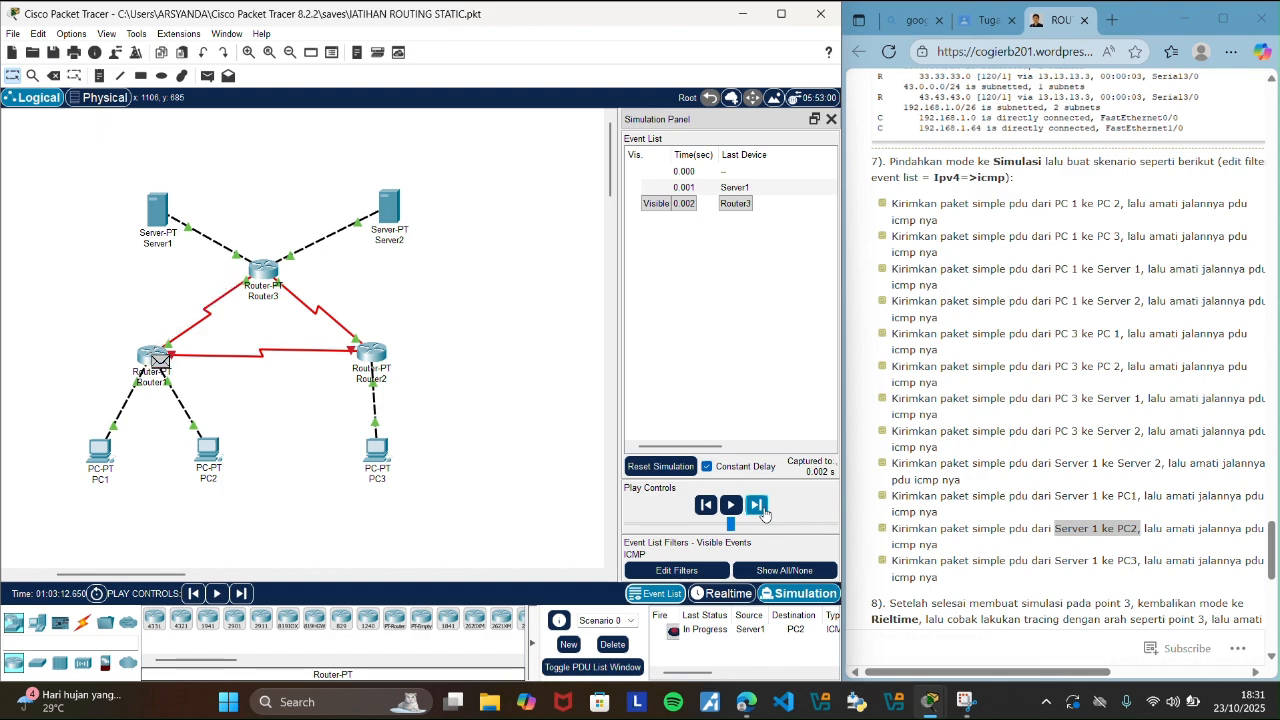
{"action": "left_click", "coordinate": [757, 506]}
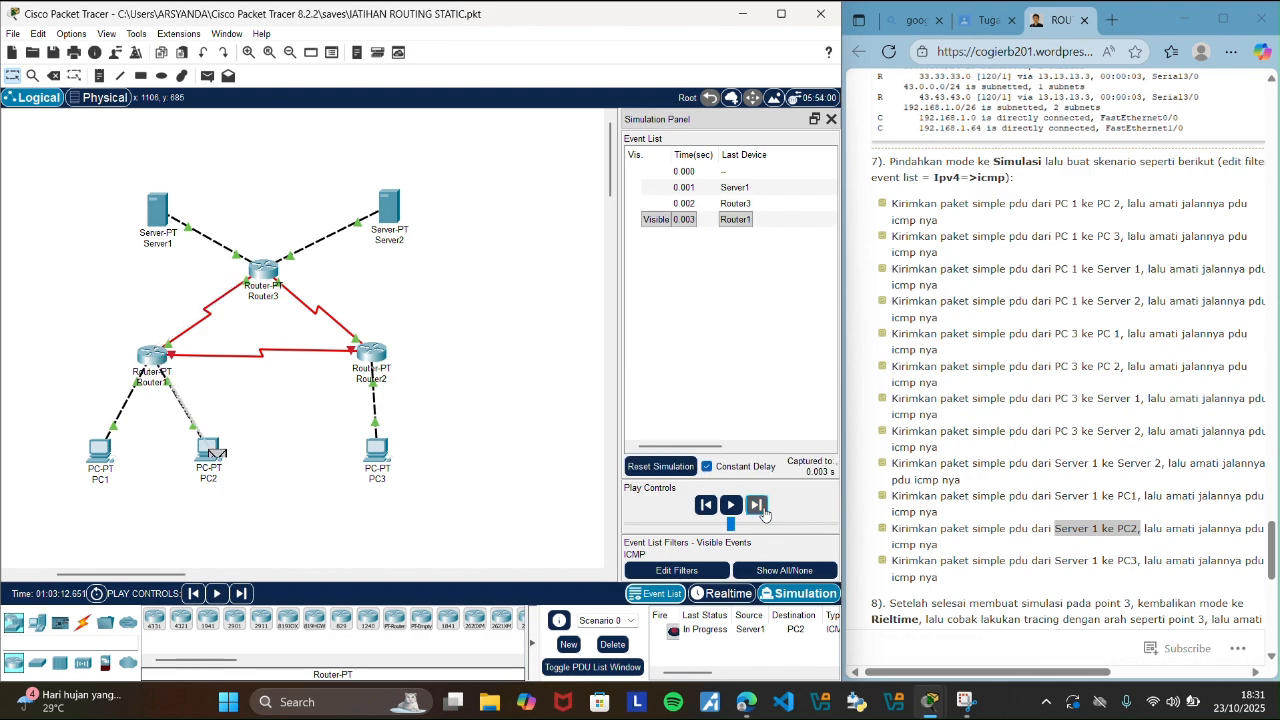
{"action": "left_click", "coordinate": [757, 506]}
{"action": "left_click", "coordinate": [757, 506]}
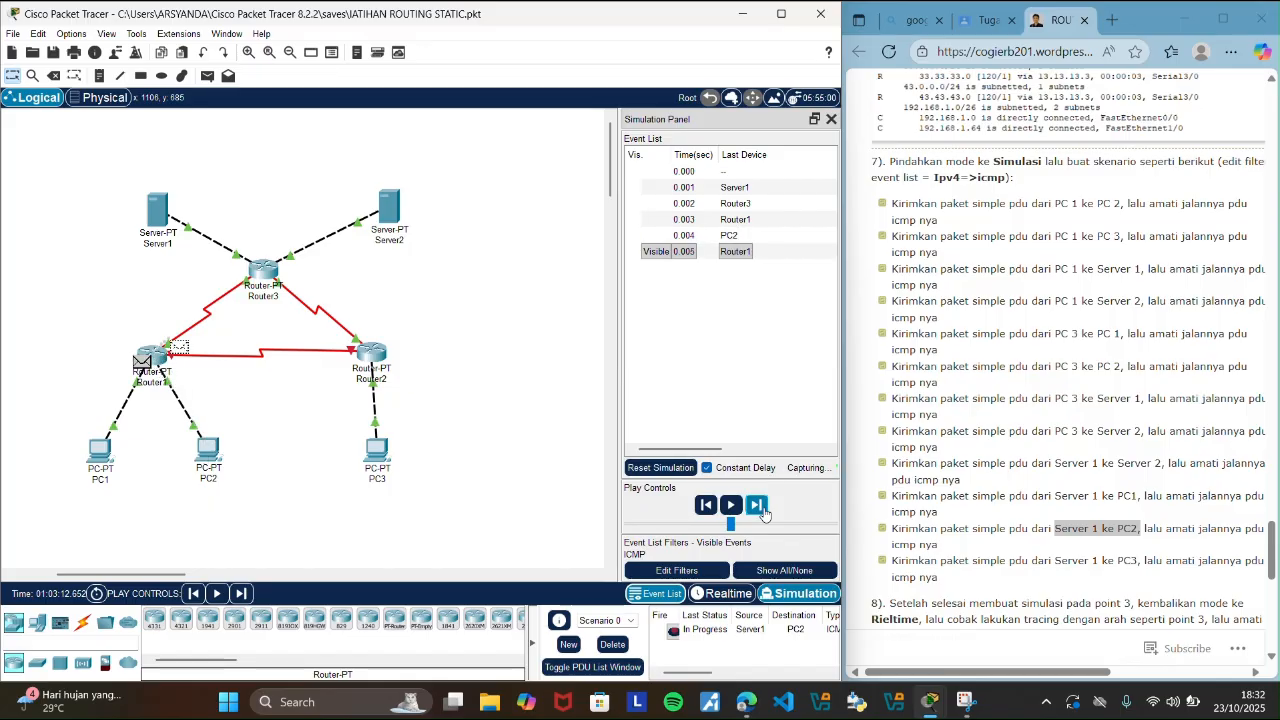
{"action": "left_click", "coordinate": [764, 512]}
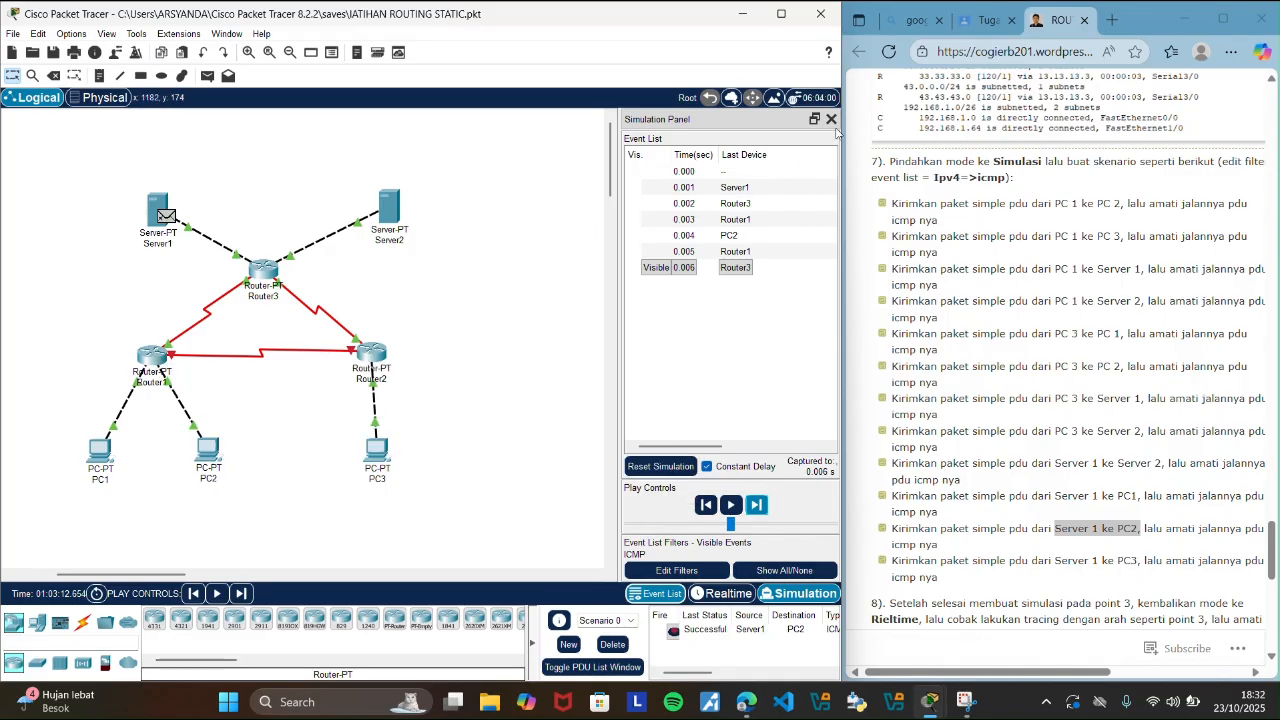
{"action": "left_click", "coordinate": [831, 119]}
Clear the Server1 to PC2 PDU by deleting Scenario 0 in Realtime mode, and highlight the guide's Server 1 to PC3 scenario.
{"action": "left_click", "coordinate": [724, 594]}
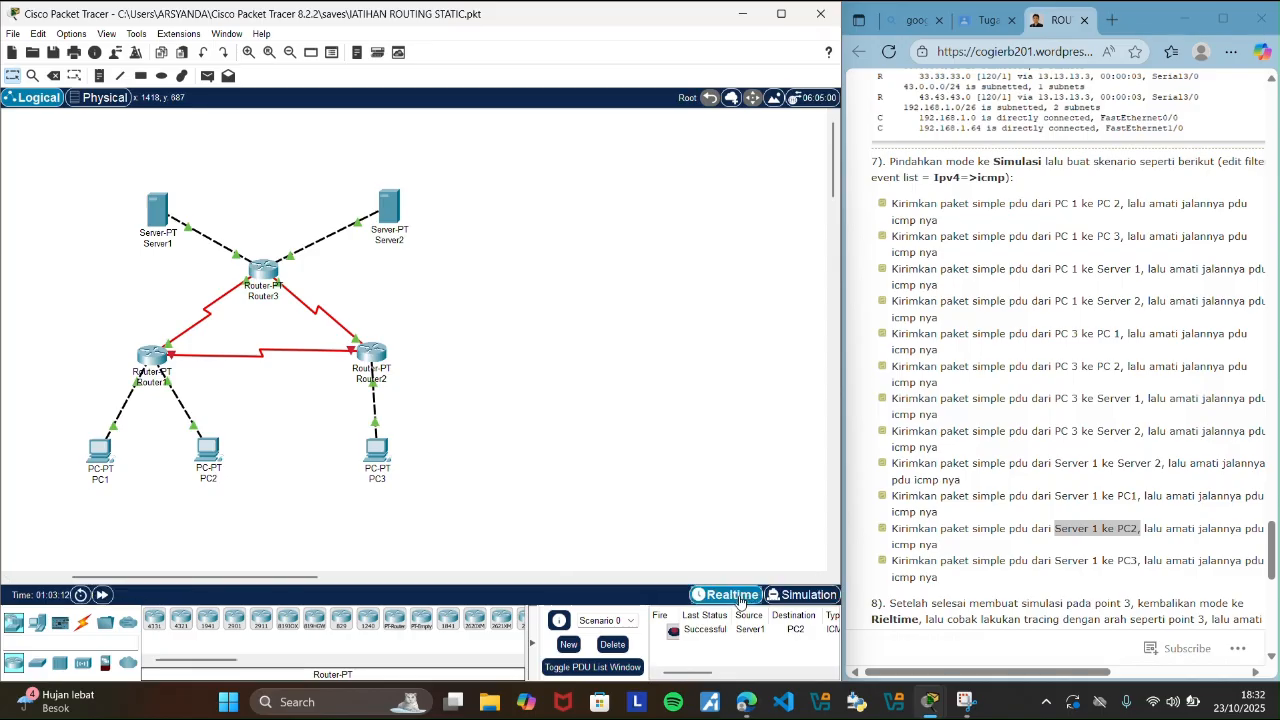
{"action": "left_click", "coordinate": [610, 646]}
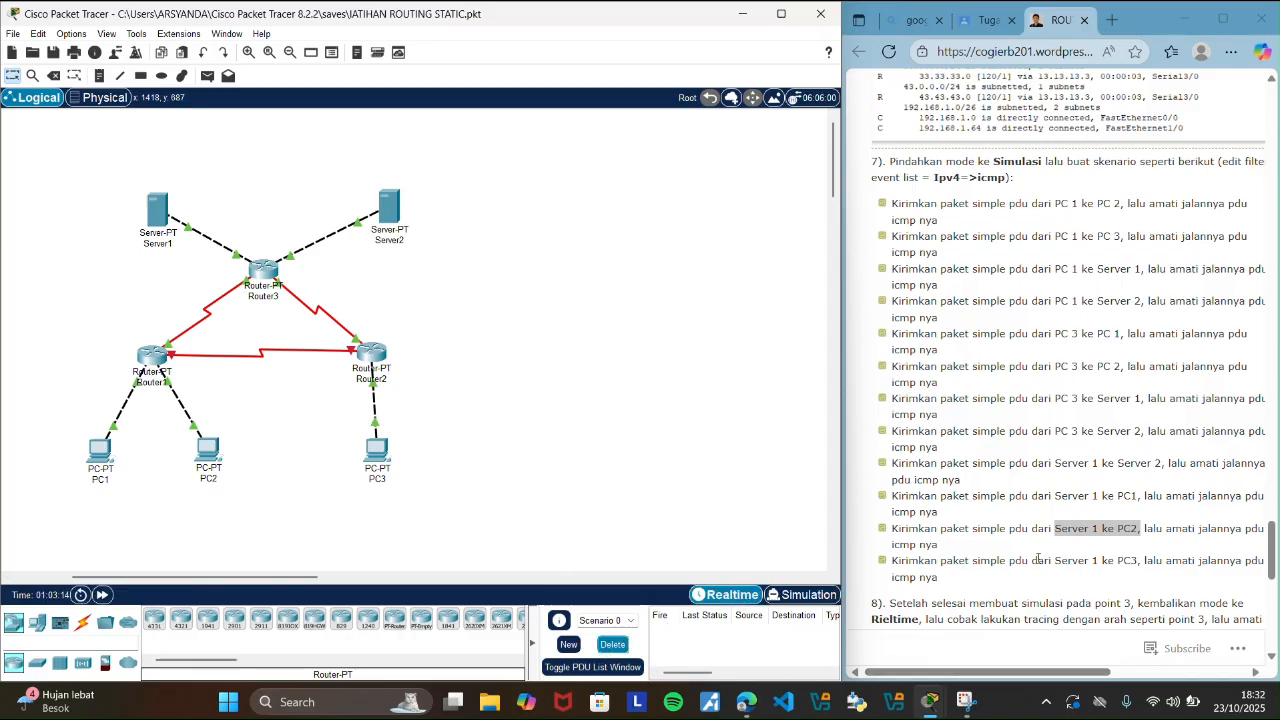
{"action": "left_click_drag", "start_coordinate": [1056, 560], "coordinate": [1146, 562]}
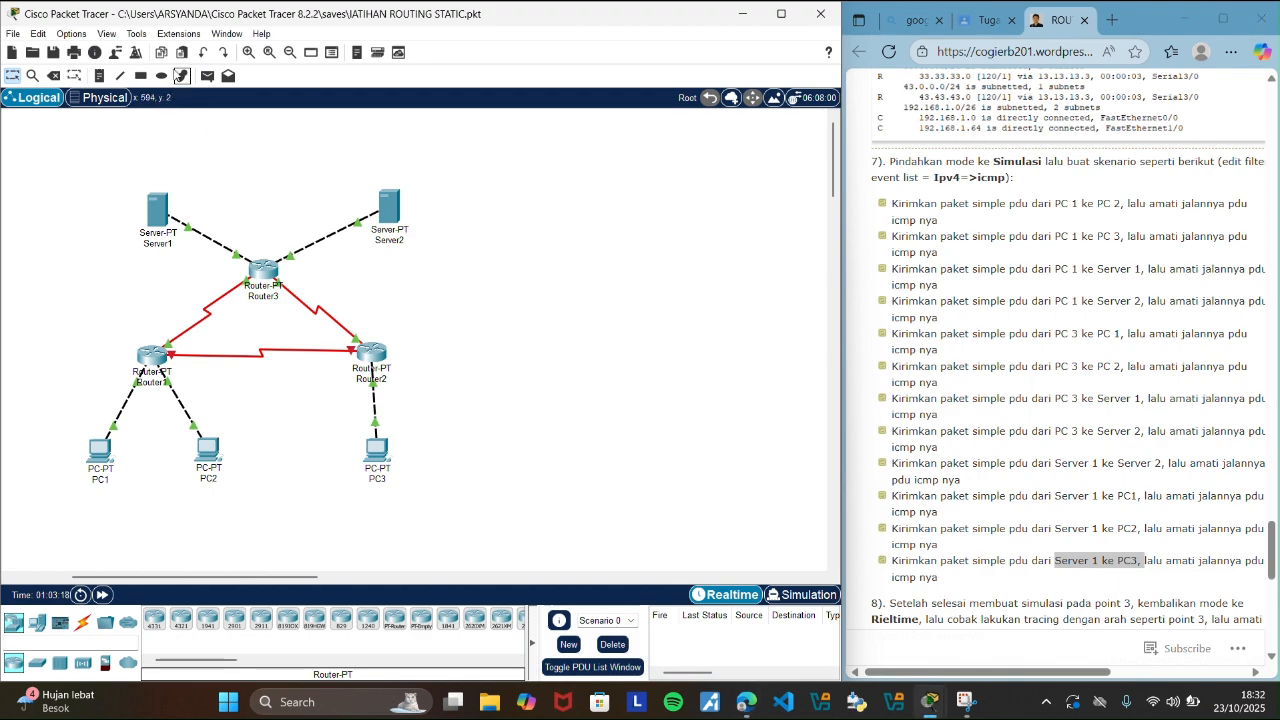
{"action": "left_click", "coordinate": [205, 78]}
{"action": "left_click", "coordinate": [154, 199]}
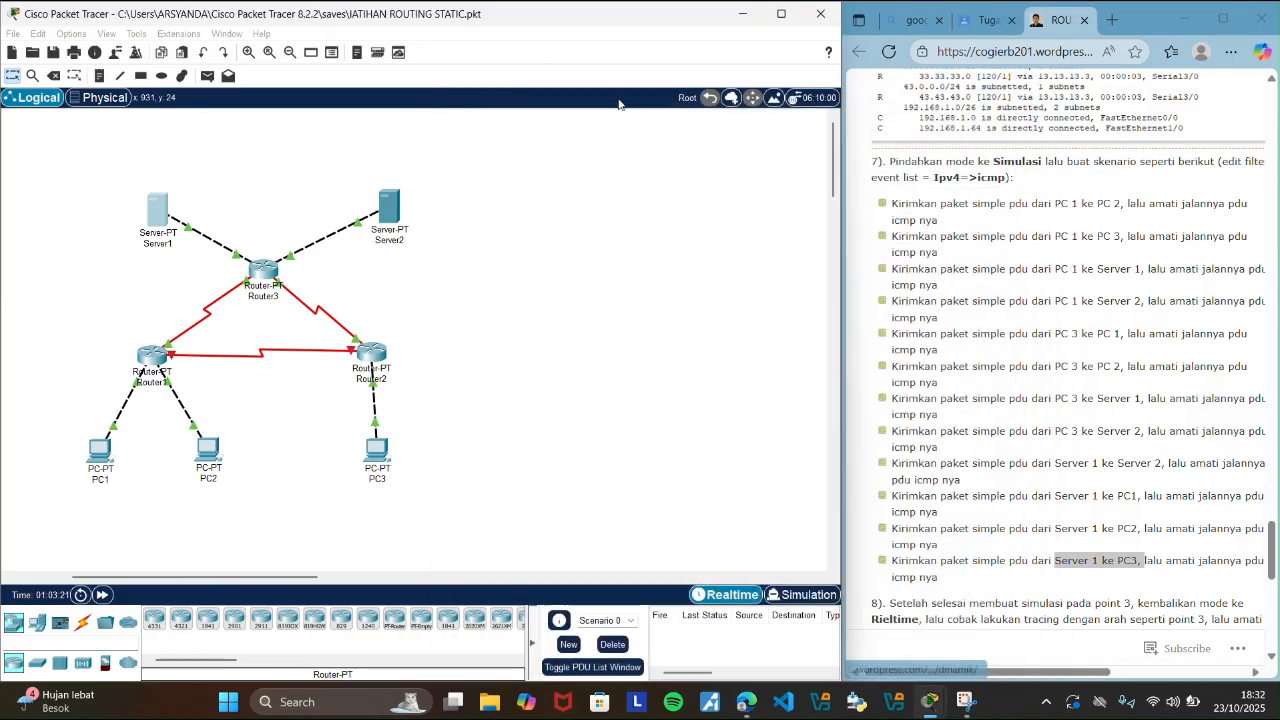
{"action": "left_click", "coordinate": [1012, 101]}
Send a simple PDU from Server1 to PC3 in the topology.
{"action": "left_click", "coordinate": [209, 77]}
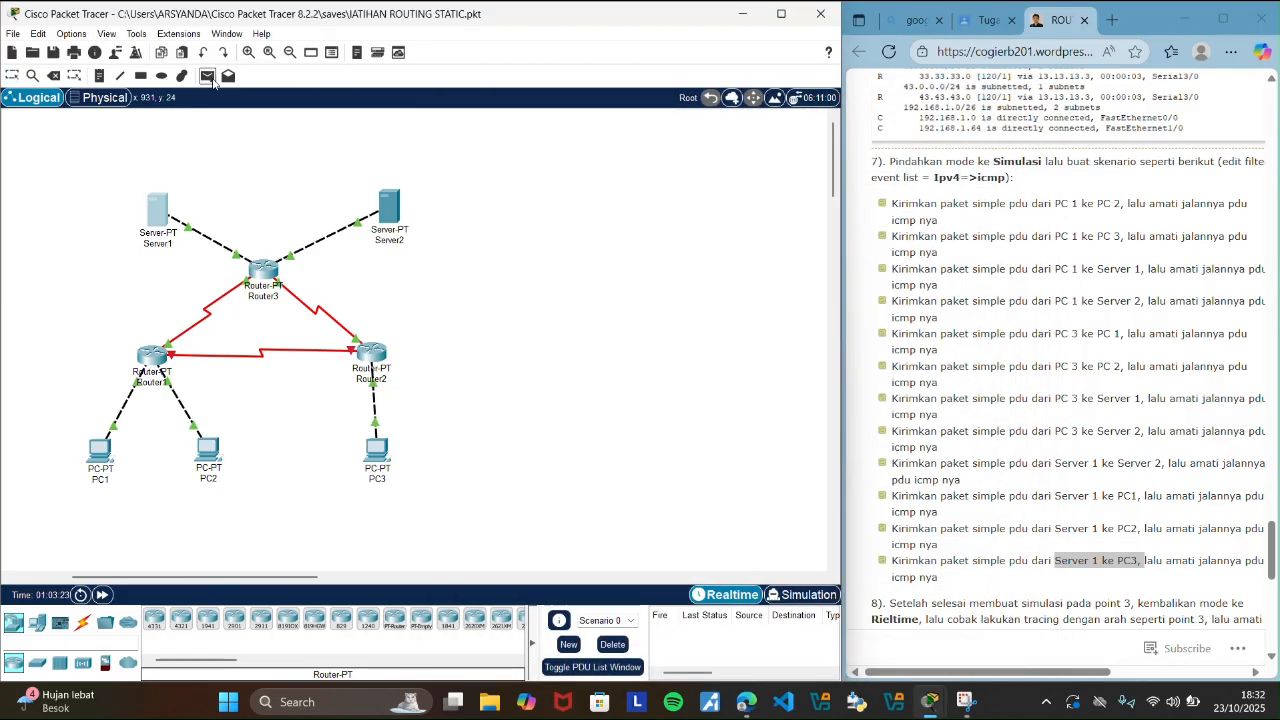
{"action": "left_click", "coordinate": [157, 210]}
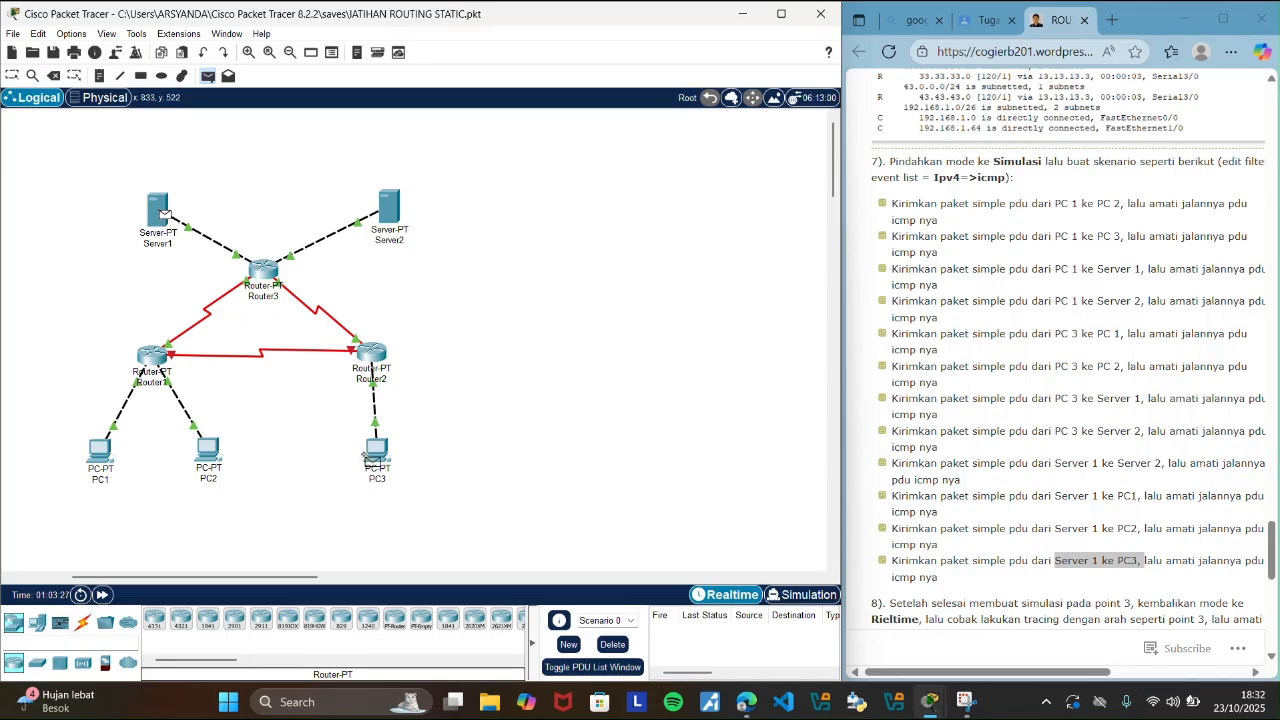
{"action": "left_click", "coordinate": [372, 455]}
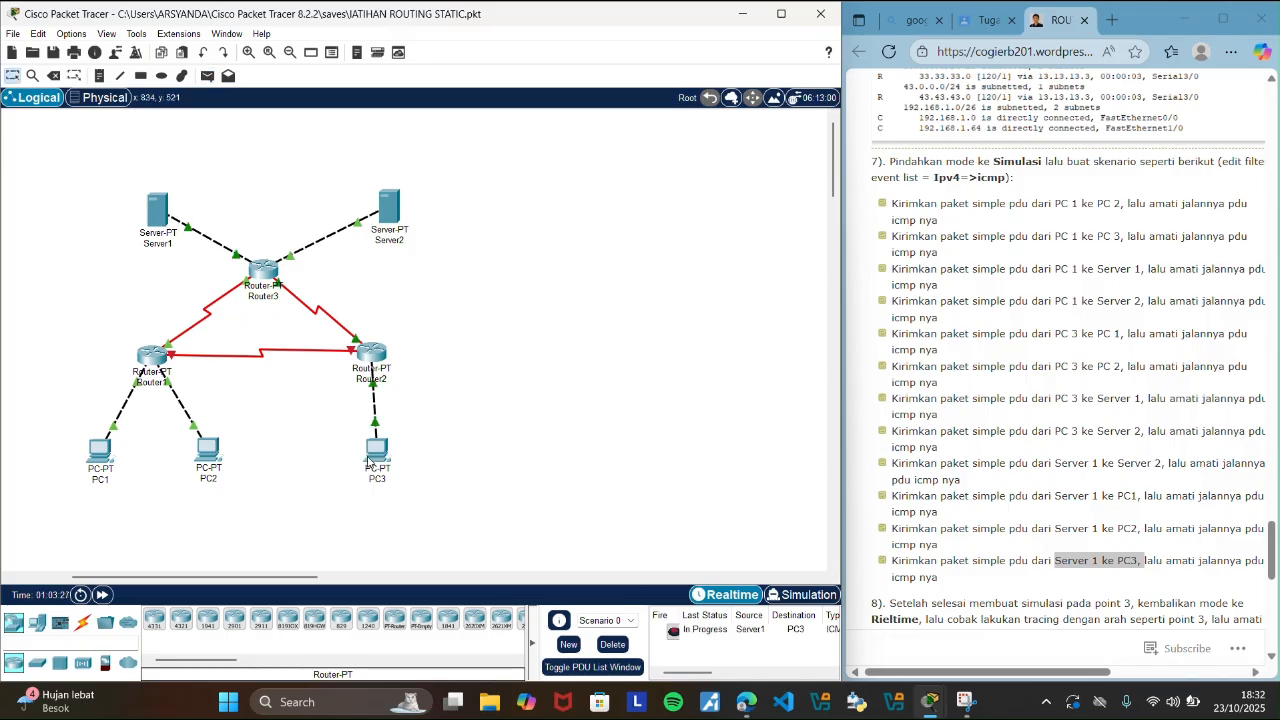
Trace the Server1 to PC3 PDU's round trip event by event in Simulation mode, and close the event list.
{"action": "left_click", "coordinate": [813, 593]}
{"action": "left_click", "coordinate": [760, 509]}
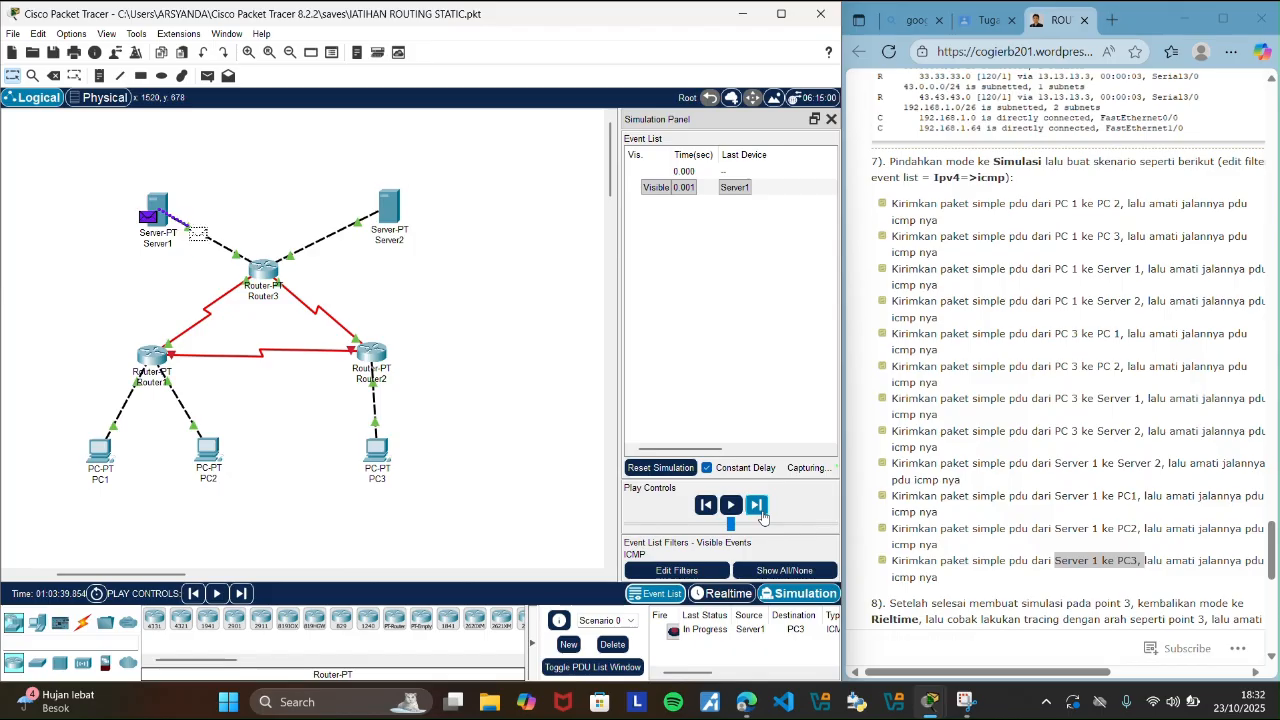
{"action": "left_click", "coordinate": [760, 510]}
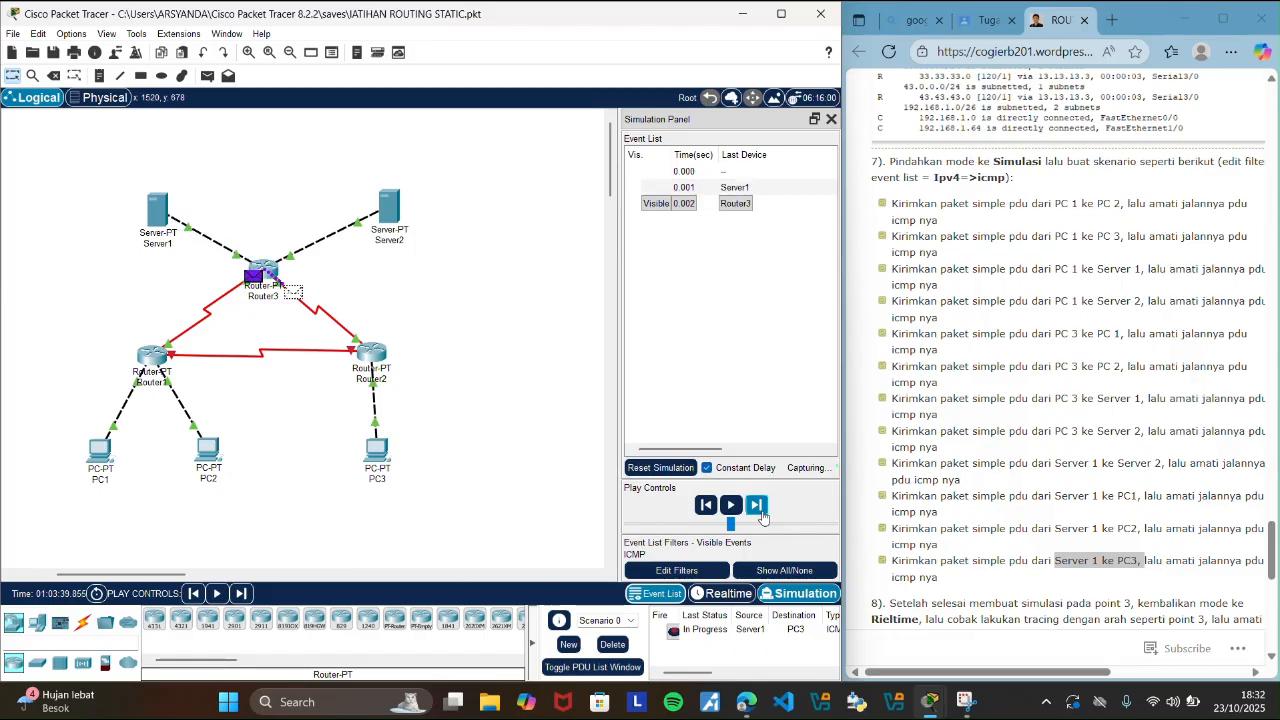
{"action": "left_click", "coordinate": [762, 514]}
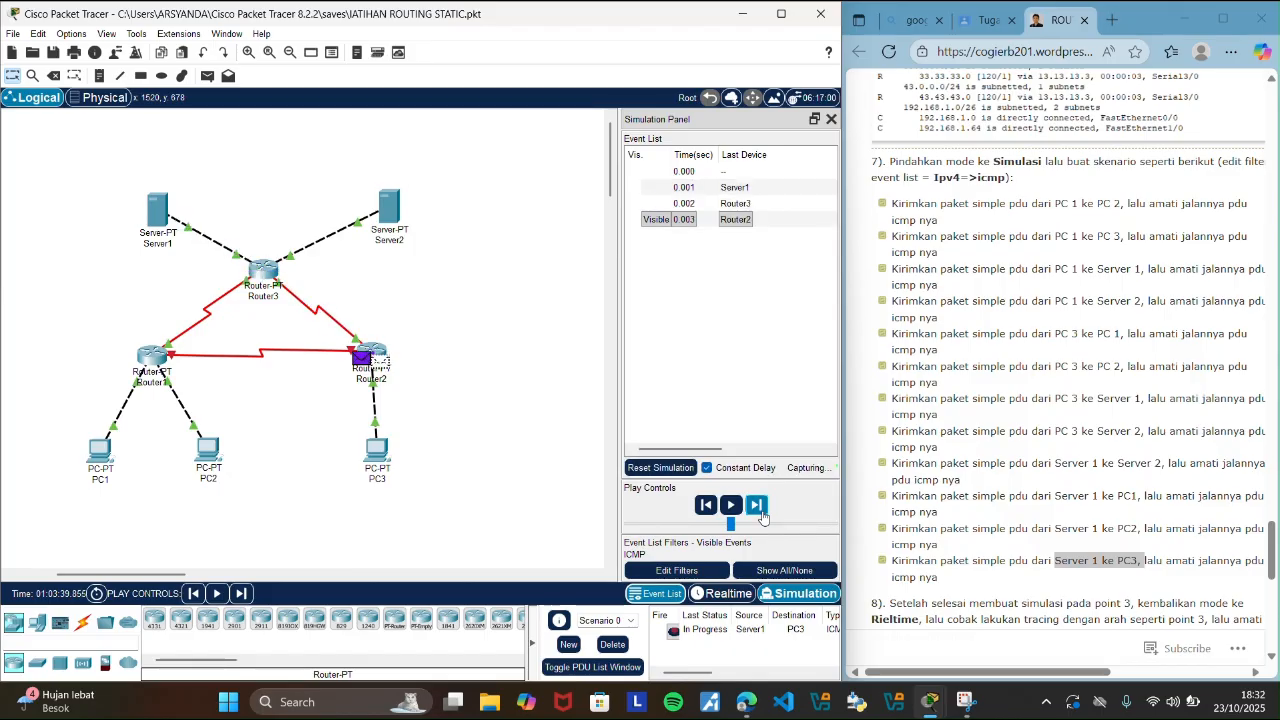
{"action": "left_click", "coordinate": [762, 514]}
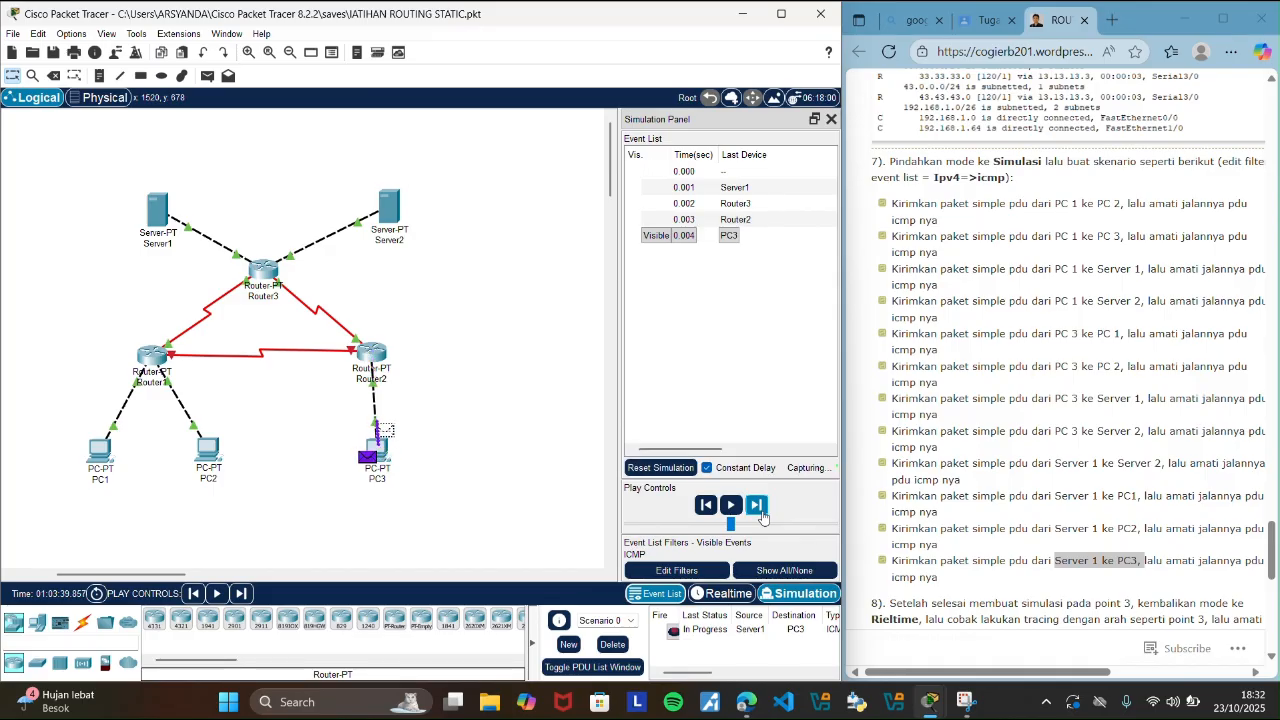
{"action": "left_click", "coordinate": [762, 514]}
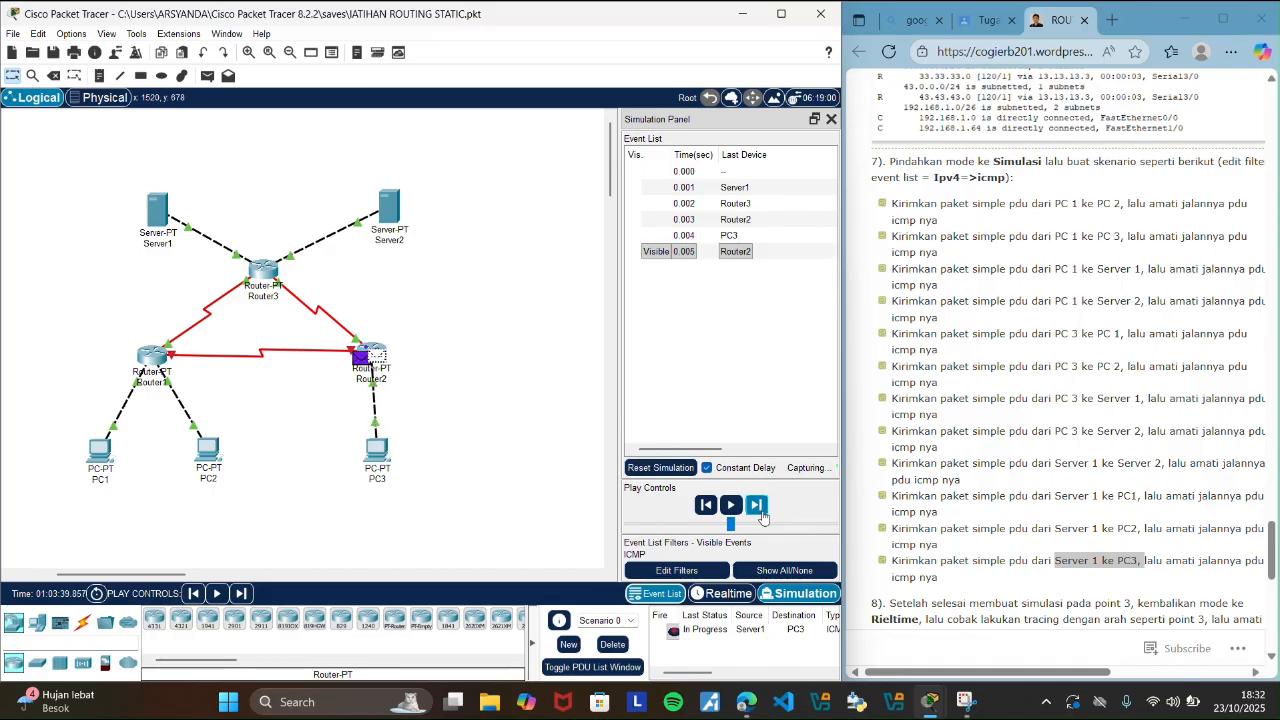
{"action": "left_click", "coordinate": [762, 514]}
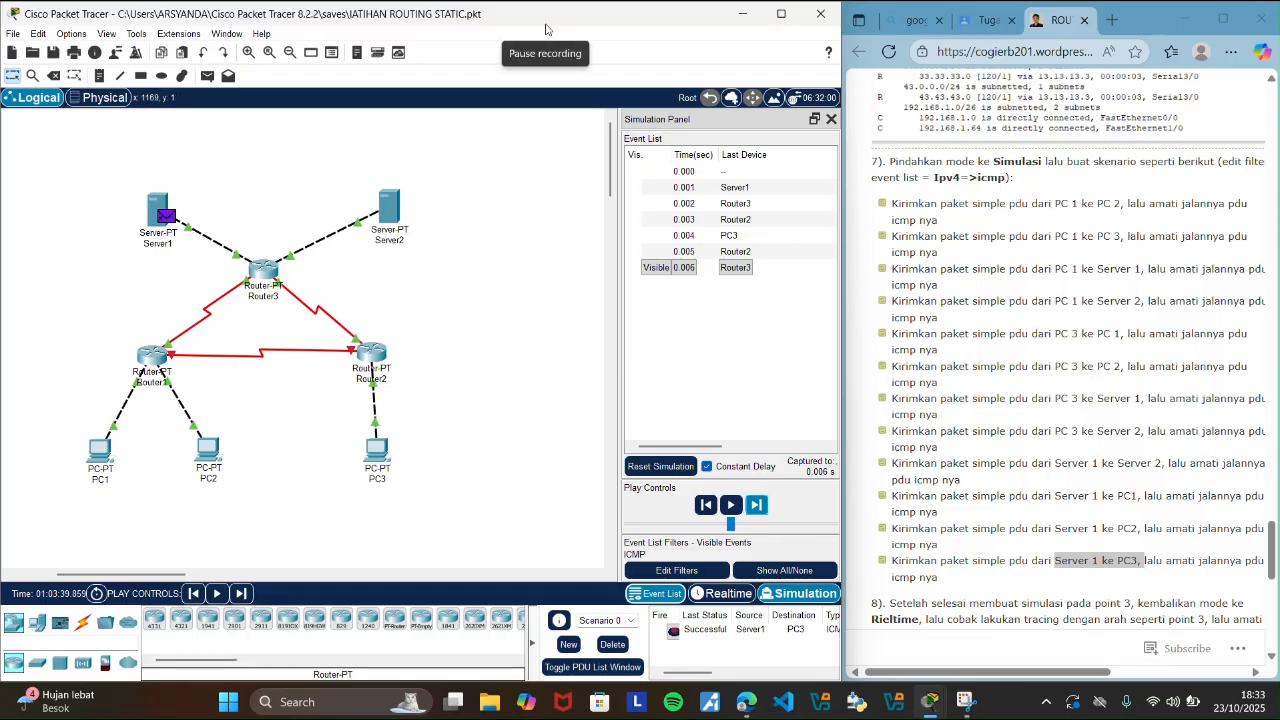
{"action": "left_click", "coordinate": [831, 119]}
Return to Realtime mode and clear the Server1 to PC3 PDU by deleting Scenario 0.
{"action": "left_click", "coordinate": [552, 28]}
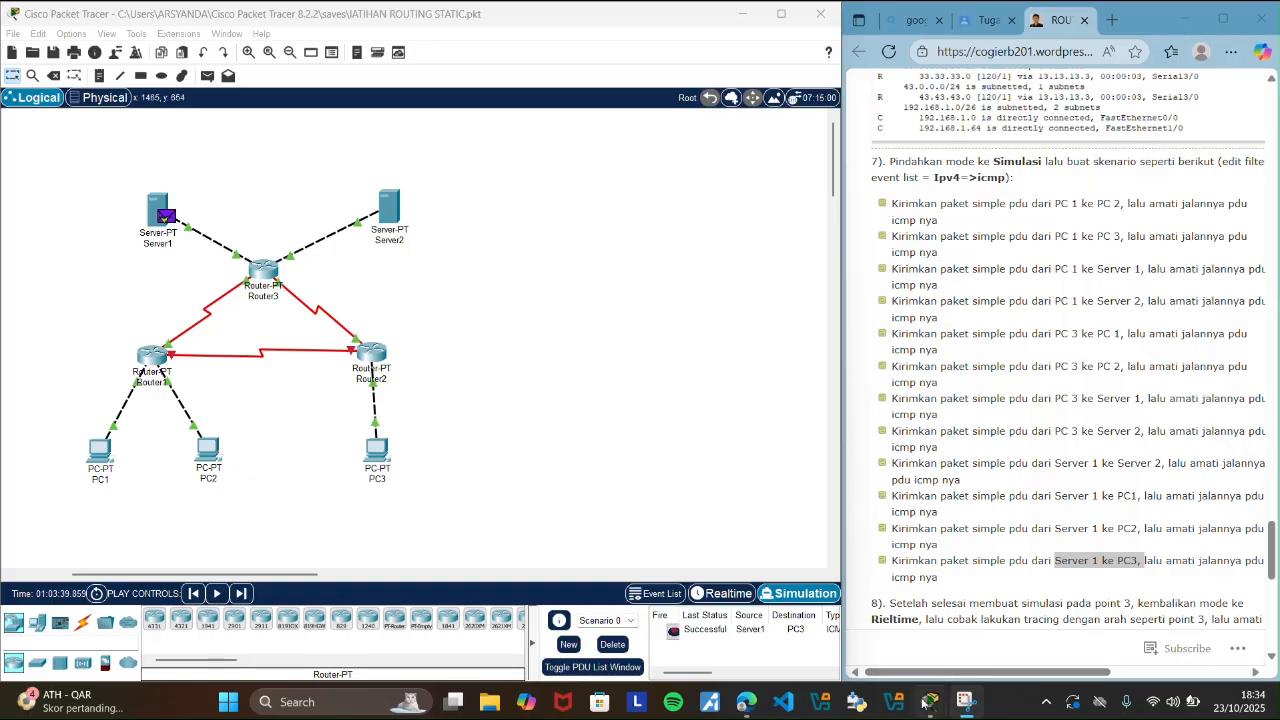
{"action": "left_click", "coordinate": [697, 596]}
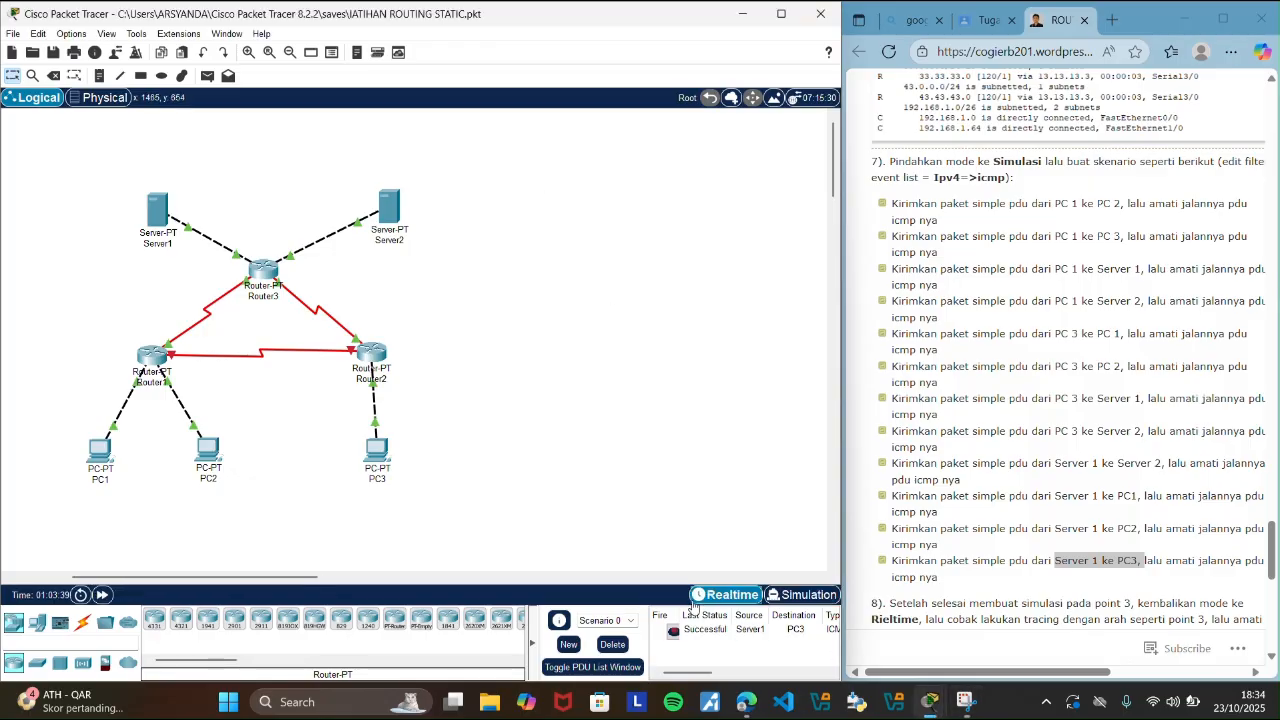
{"action": "left_click", "coordinate": [612, 645]}
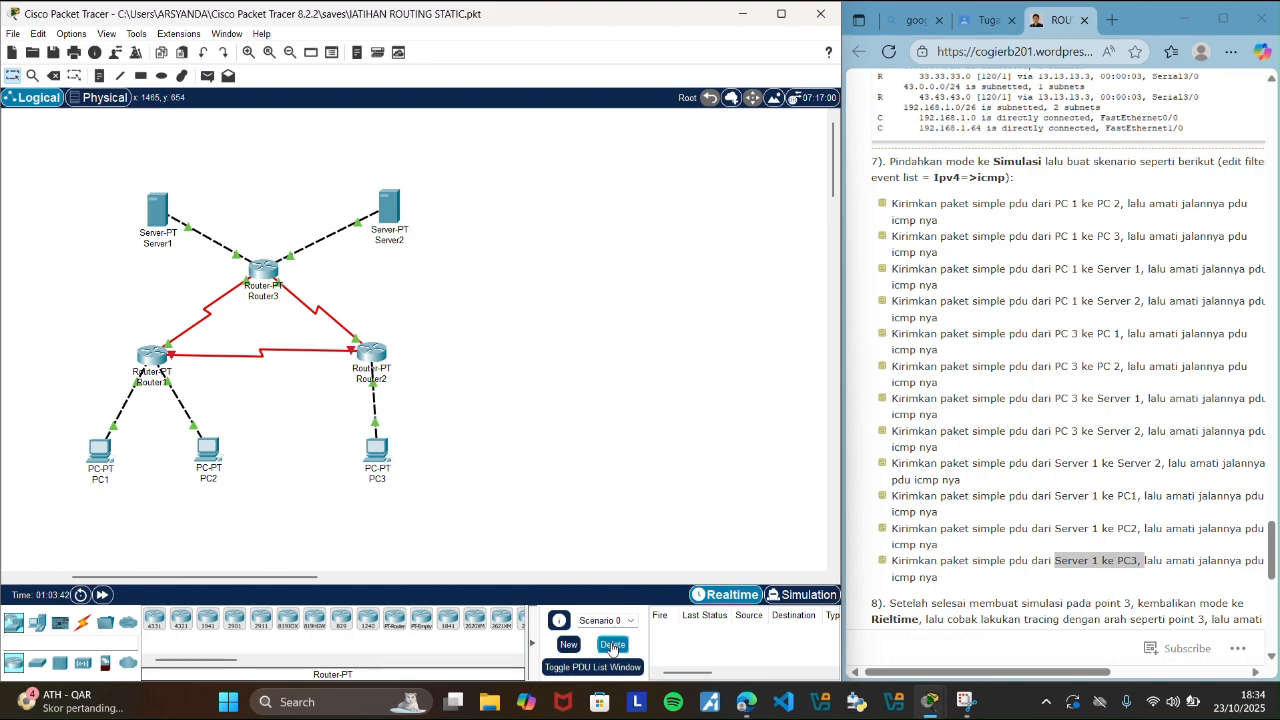